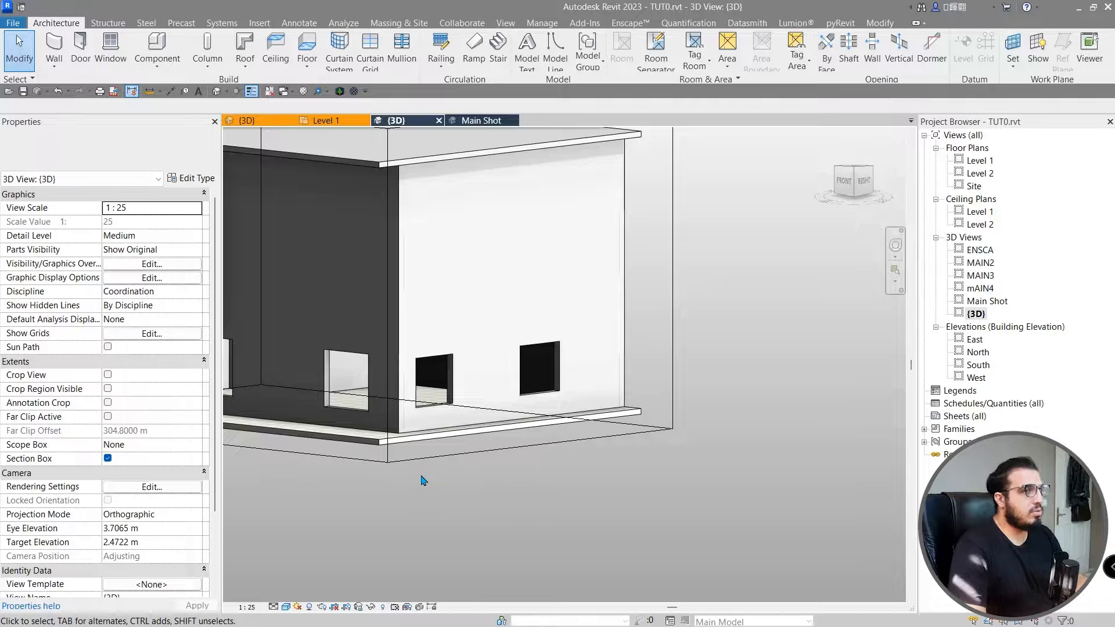
# Examine the building in the 3D view and the black kitchen reference photo, and close the photo.
pyautogui.keyDown('shift'); pyautogui.moveTo(424, 480); pyautogui.dragTo(393, 518, button='middle'); pyautogui.keyUp('shift')
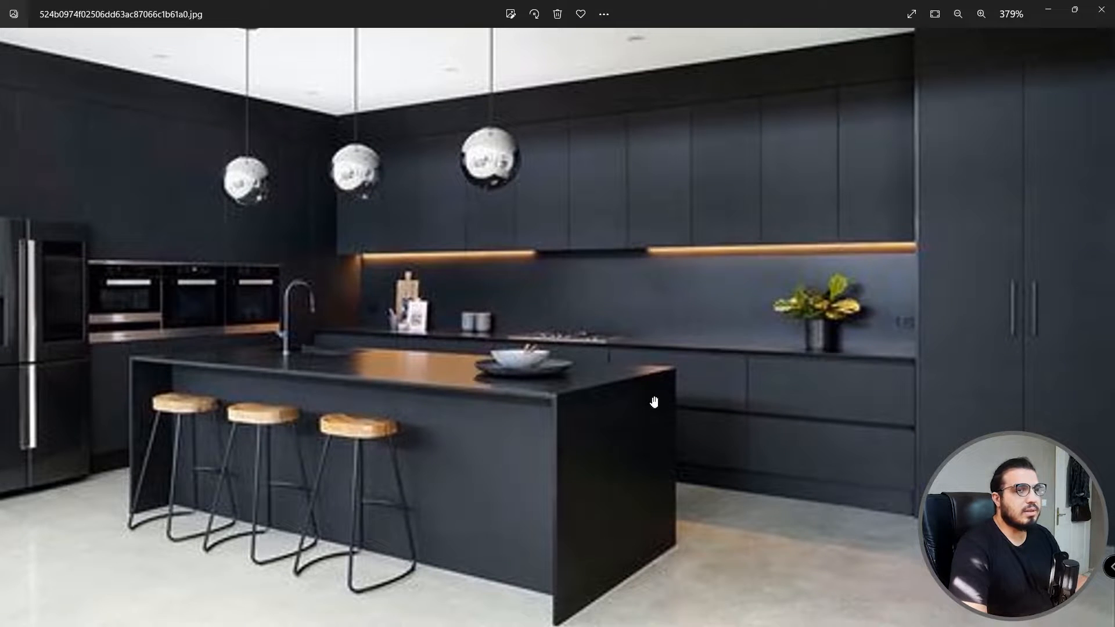
pyautogui.moveTo(684, 426); pyautogui.dragTo(639, 453)
pyautogui.click(1100, 9)
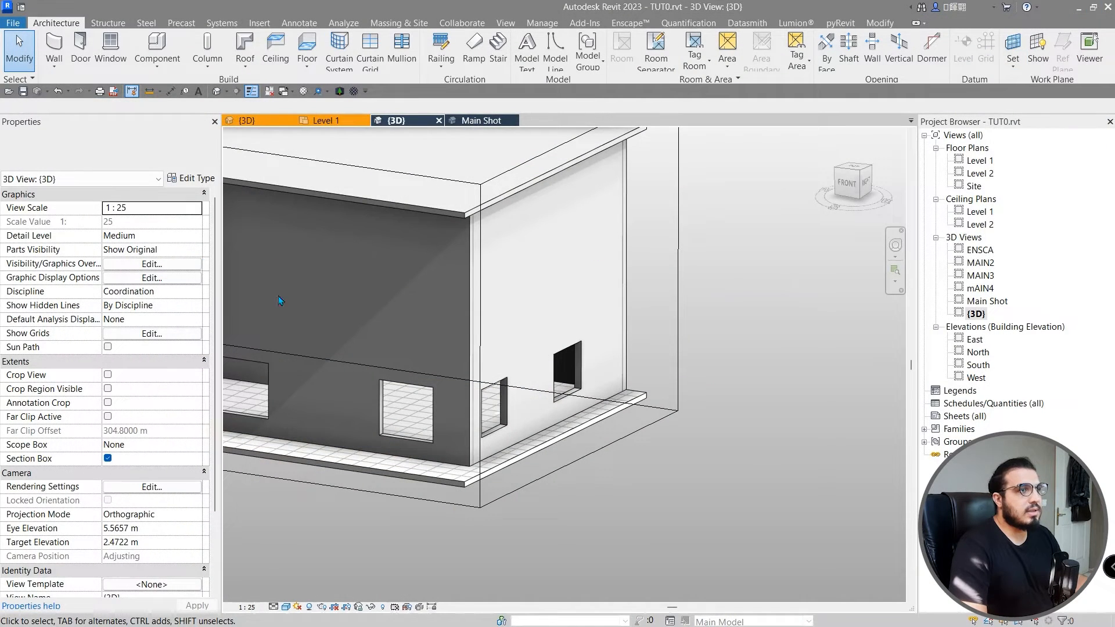
# Open the Level 1 floor plan and examine the room's wall layout and openings.
pyautogui.keyDown('shift'); pyautogui.moveTo(567, 431); pyautogui.dragTo(863, 472, button='middle'); pyautogui.keyUp('shift')
pyautogui.click(986, 161)
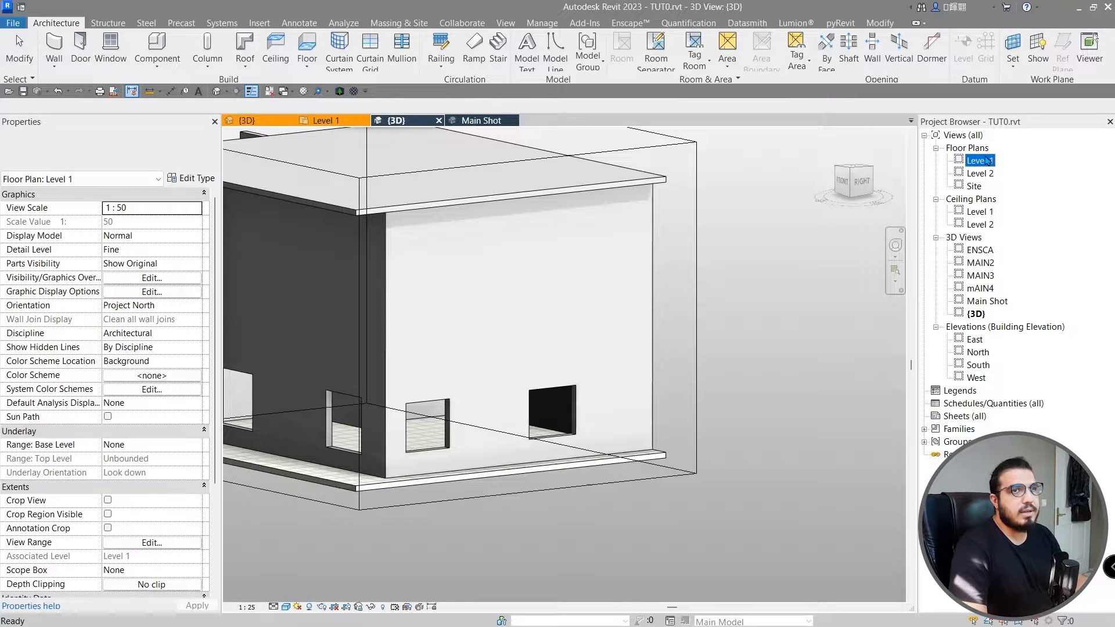
pyautogui.doubleClick(981, 161)
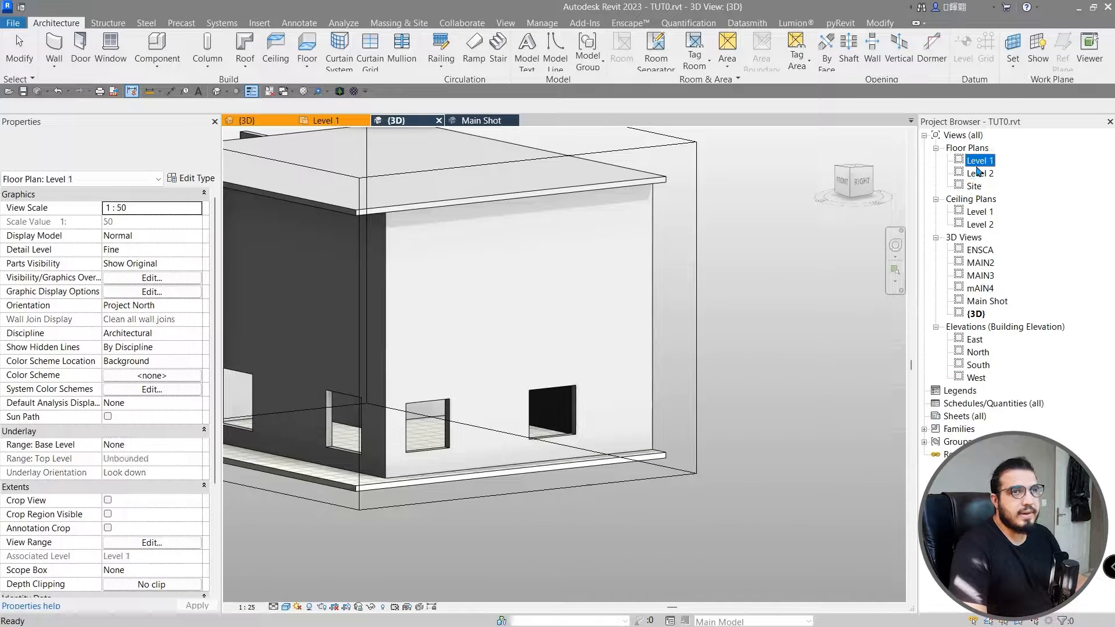
pyautogui.scroll(6, 589, 415)
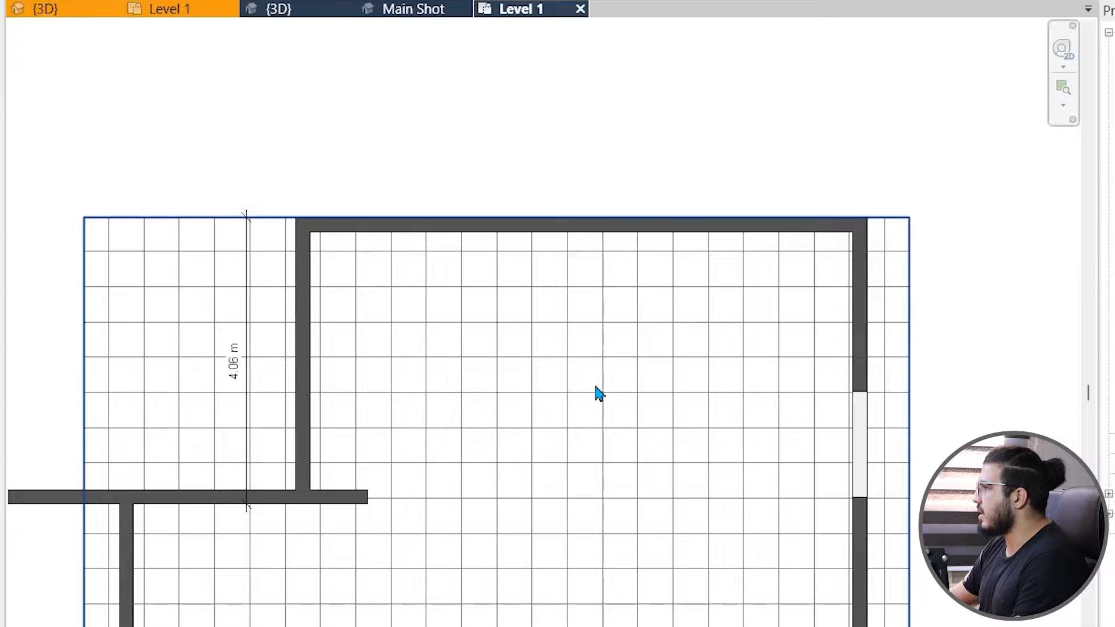
pyautogui.scroll(-3, 598, 363)
pyautogui.moveTo(690, 511); pyautogui.dragTo(631, 381, button='middle')
pyautogui.moveTo(648, 419); pyautogui.dragTo(652, 425, button='middle')
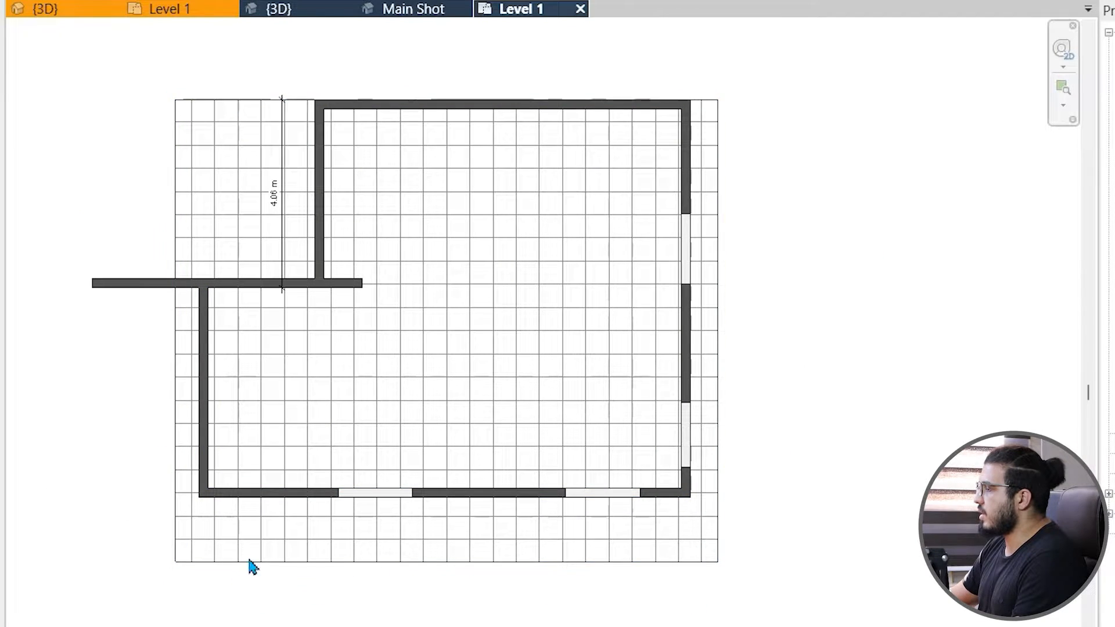
pyautogui.moveTo(139, 458); pyautogui.dragTo(134, 572, button='middle')
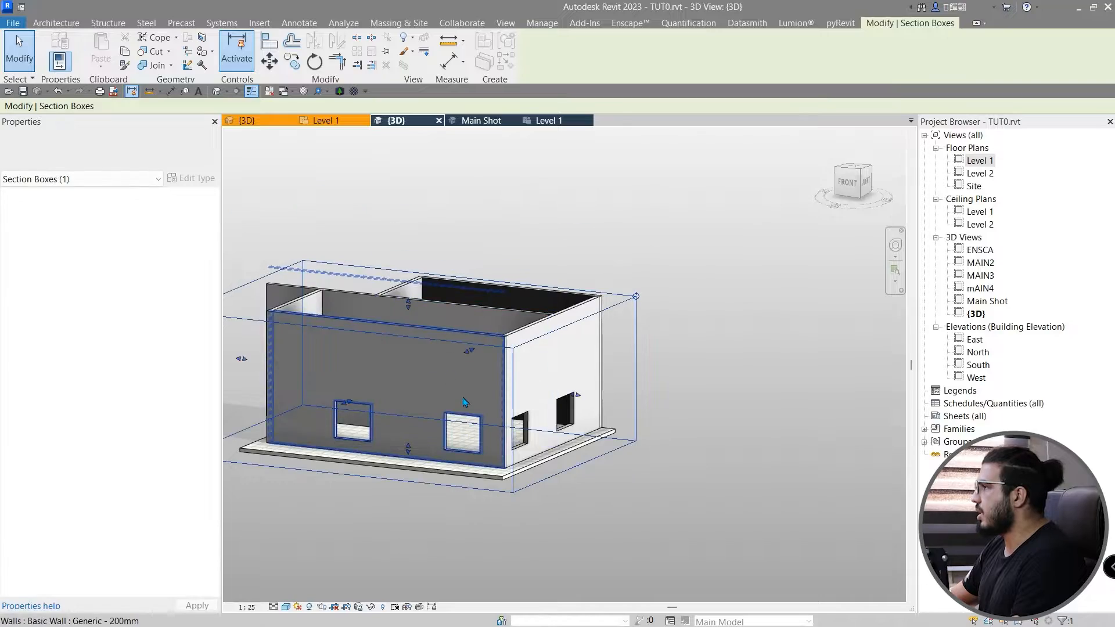
# Cut back the 3D view with the section box to expose the interior wall corner for the kitchen.
pyautogui.keyDown('shift'); pyautogui.moveTo(401, 325); pyautogui.dragTo(447, 372, button='middle'); pyautogui.keyUp('shift')
pyautogui.scroll(2, 462, 507)
pyautogui.keyDown('shift'); pyautogui.moveTo(462, 507); pyautogui.dragTo(493, 337, button='middle'); pyautogui.keyUp('shift')
pyautogui.scroll(3, 471, 323)
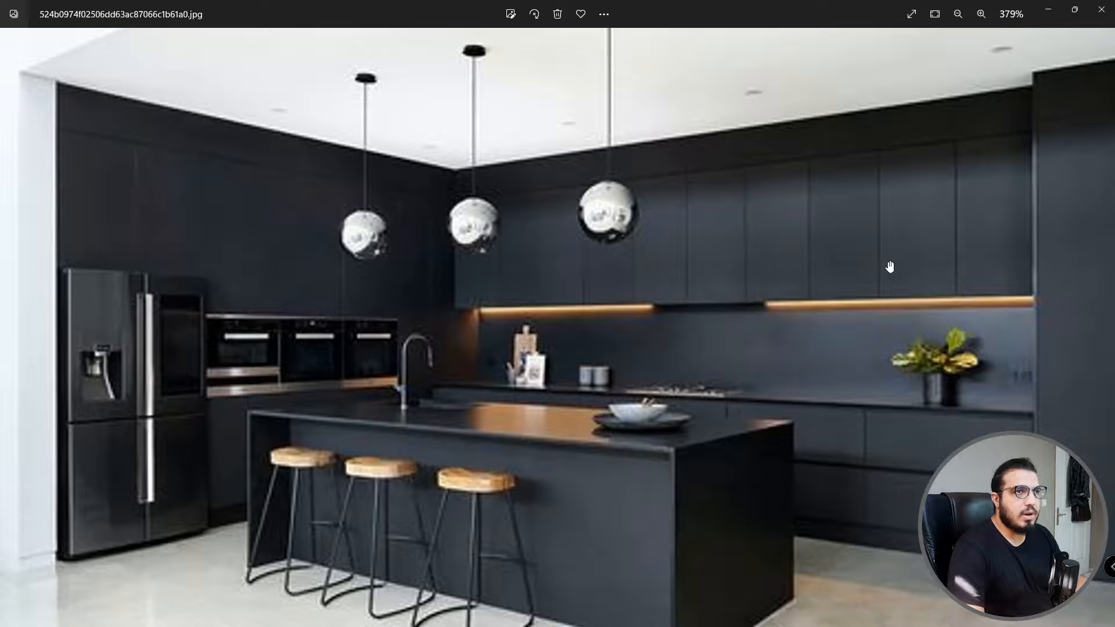
# Examine the cabinets, appliances and island in the kitchen reference photo.
pyautogui.moveTo(952, 418)
pyautogui.mouseDown()
pyautogui.moveTo(857, 416)
pyautogui.moveTo(961, 433)
pyautogui.mouseUp()
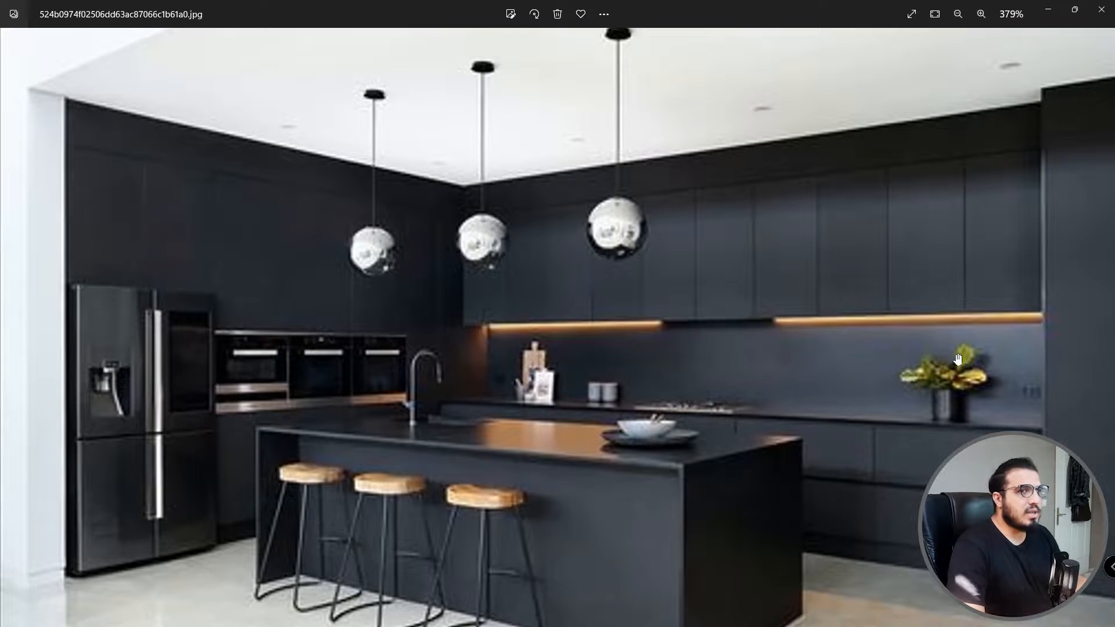
pyautogui.moveTo(958, 359); pyautogui.dragTo(591, 350)
pyautogui.moveTo(533, 396); pyautogui.dragTo(661, 410)
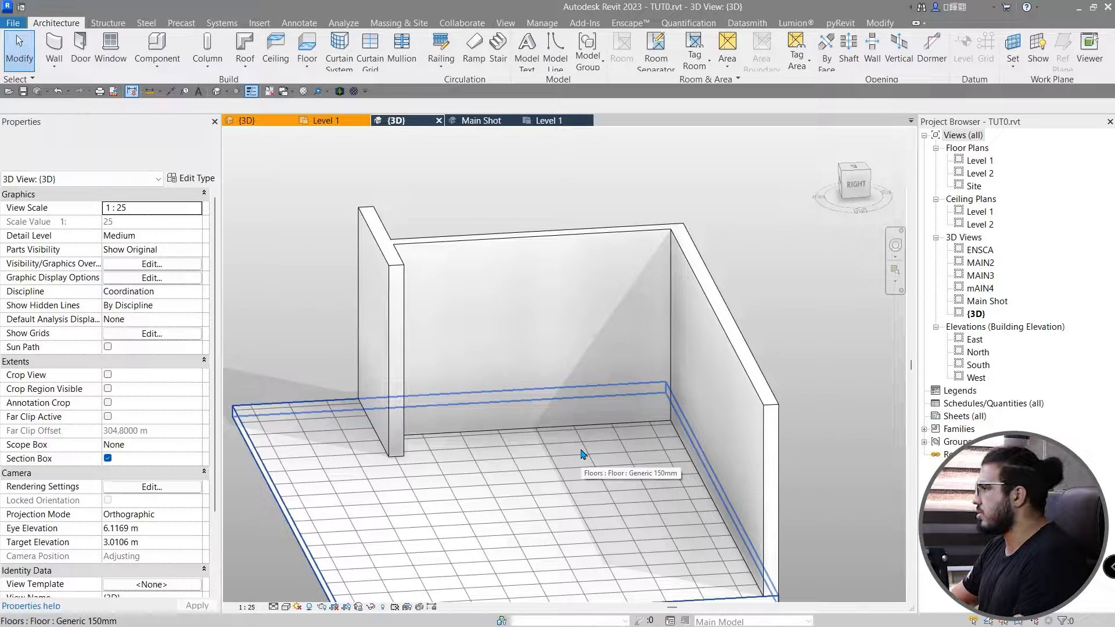
# Start an in-place Casework model and consult the base, wall and tall cabinet dimensions in the modular kitchen measurements image.
pyautogui.click(152, 66)
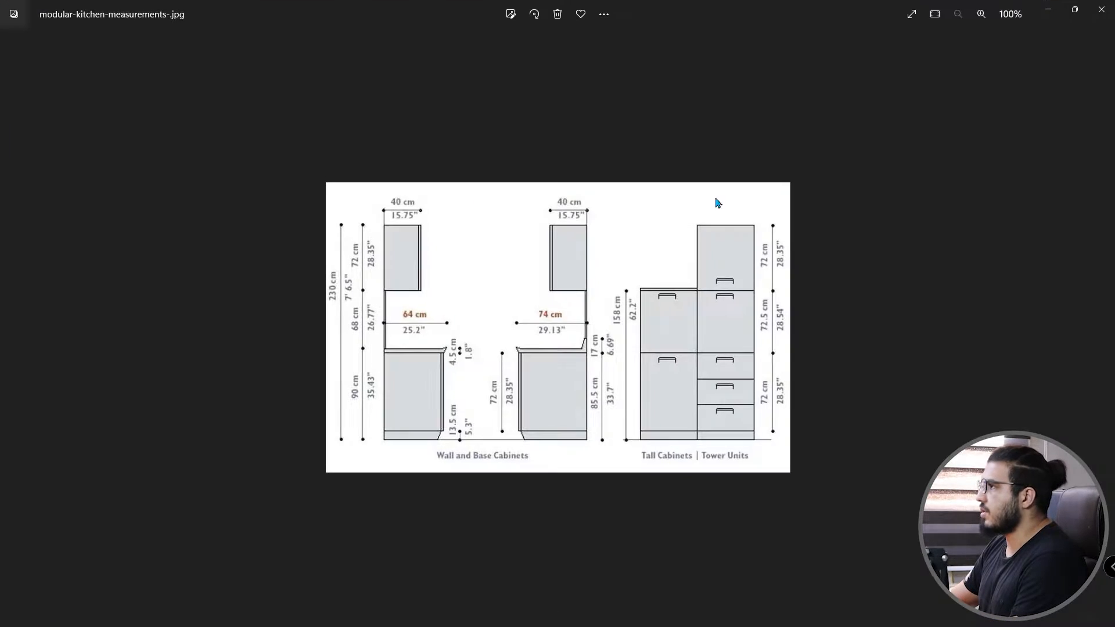
pyautogui.scroll(5, 735, 478)
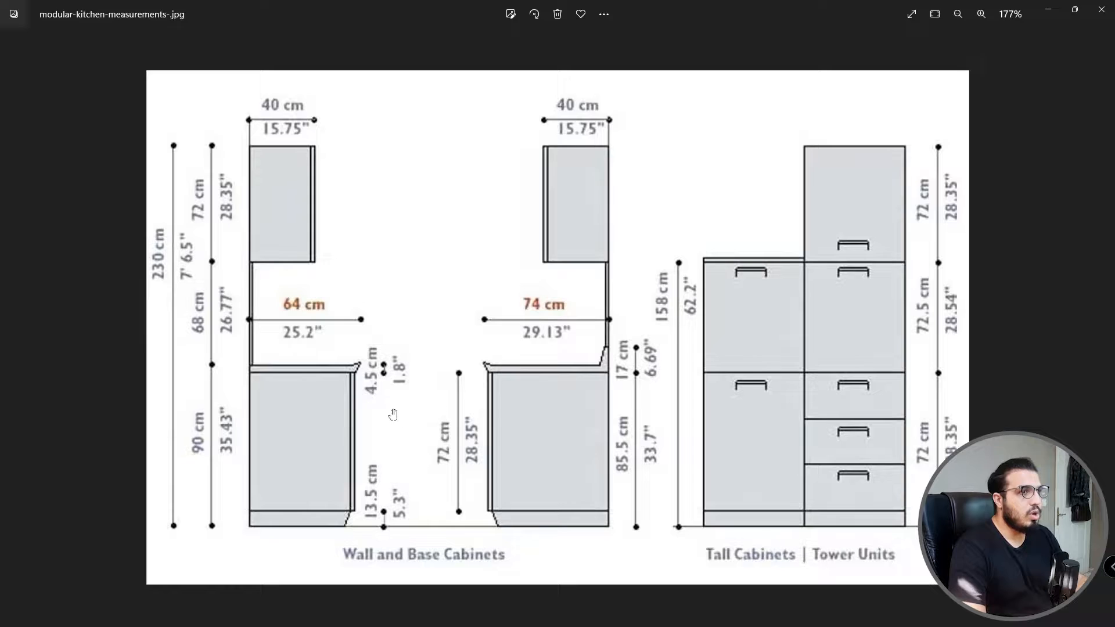
pyautogui.scroll(2, 393, 414)
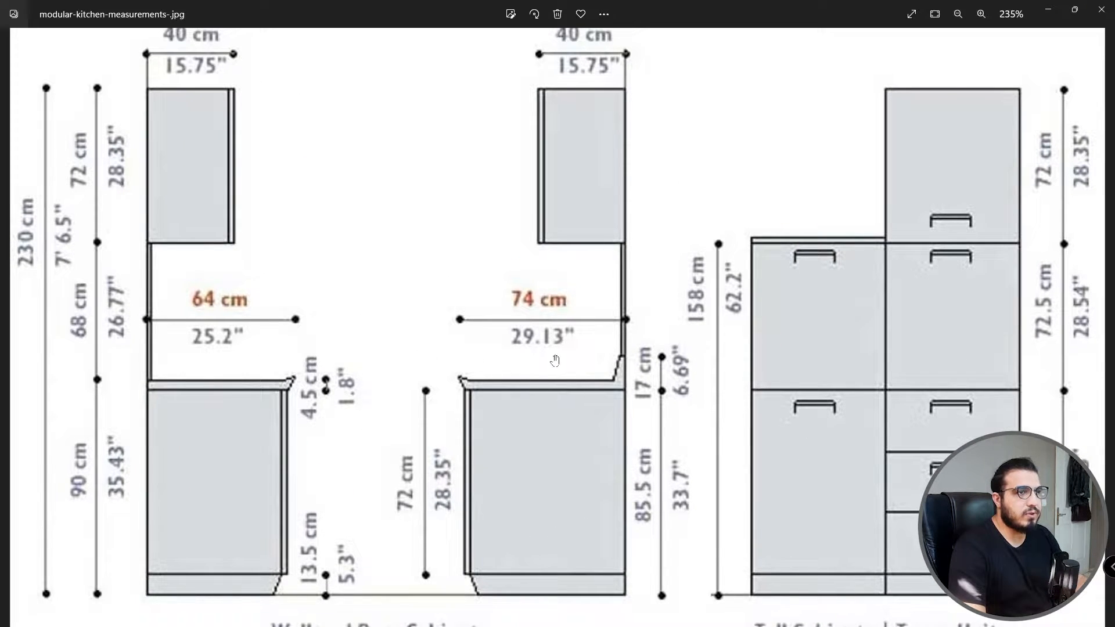
pyautogui.moveTo(555, 360); pyautogui.dragTo(583, 405)
pyautogui.moveTo(397, 429); pyautogui.dragTo(378, 346)
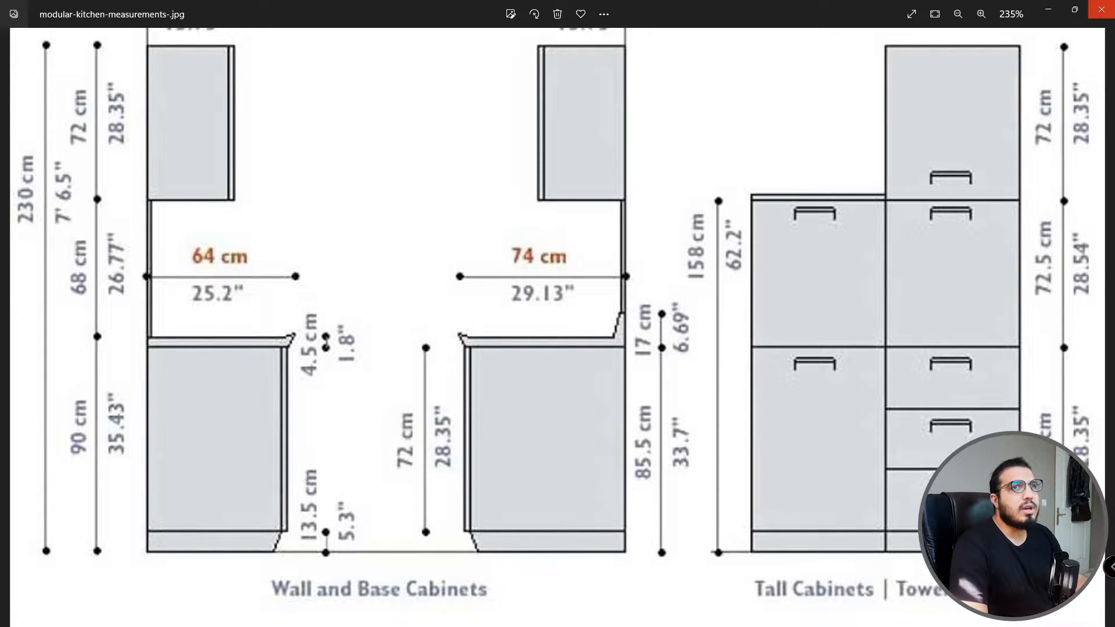
pyautogui.click(1111, 4)
# Orient the 3D view to the Right face and start an extrusion sketch for the casework.
pyautogui.scroll(-3, 515, 436)
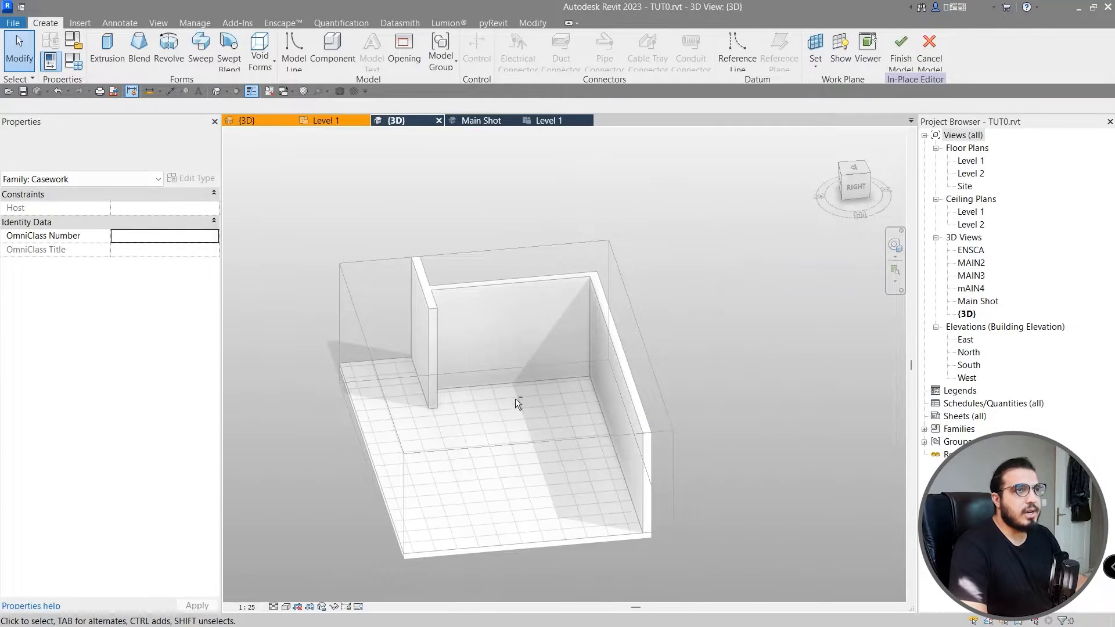
pyautogui.keyDown('shift'); pyautogui.moveTo(570, 446); pyautogui.dragTo(503, 378, button='middle'); pyautogui.keyUp('shift')
pyautogui.click(849, 183)
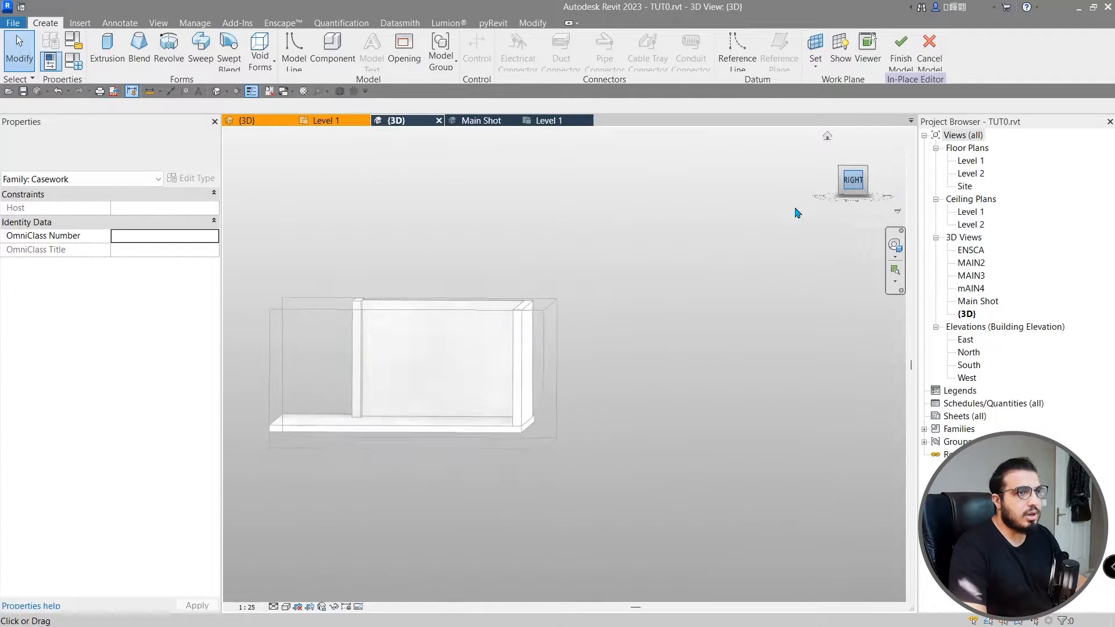
pyautogui.scroll(1, 557, 391)
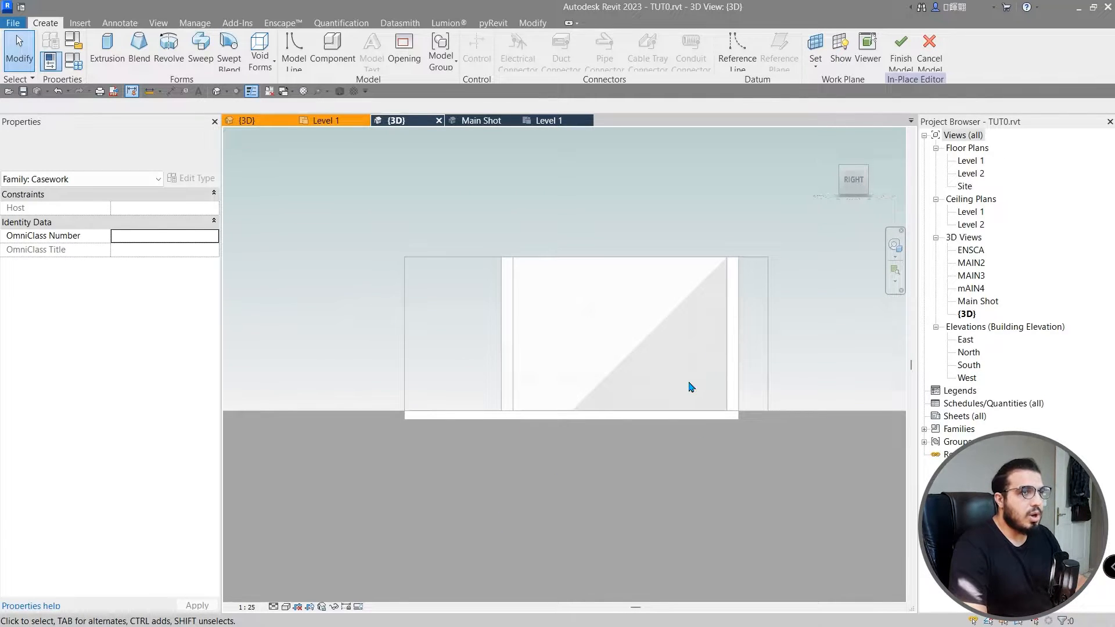
pyautogui.moveTo(690, 387); pyautogui.dragTo(455, 388, button='middle')
pyautogui.click(107, 49)
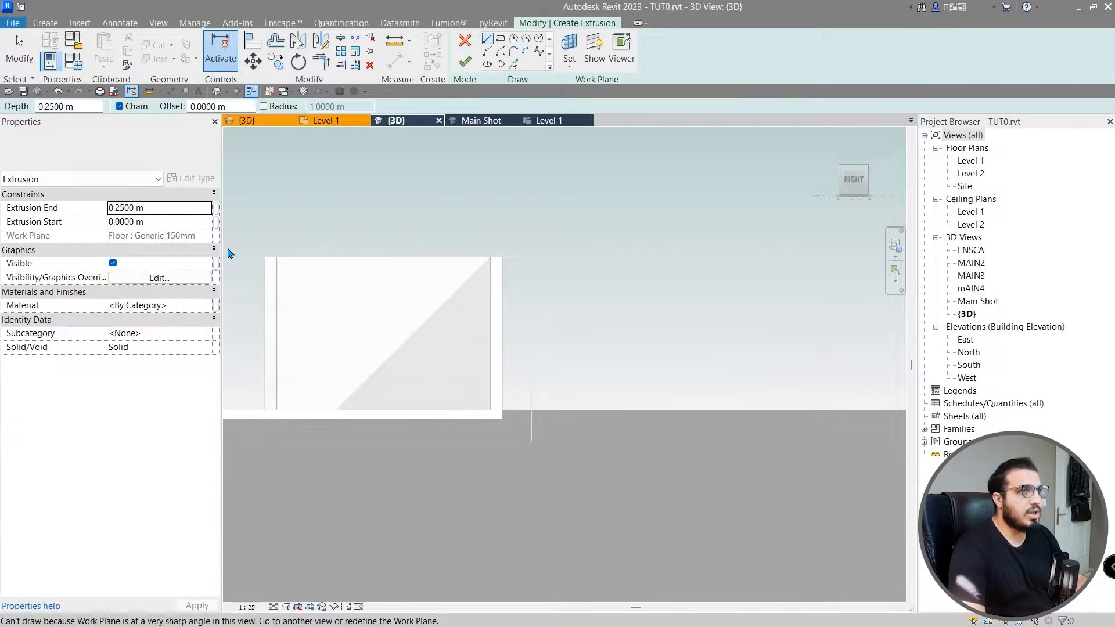
pyautogui.click(502, 42)
pyautogui.scroll(3, 371, 311)
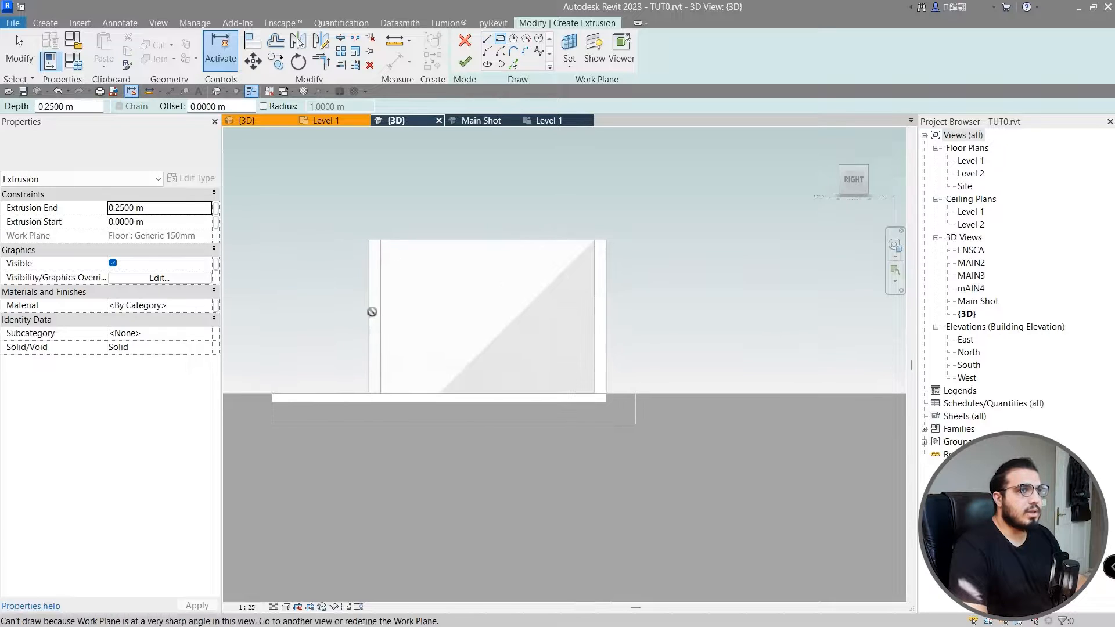
pyautogui.press('Escape')
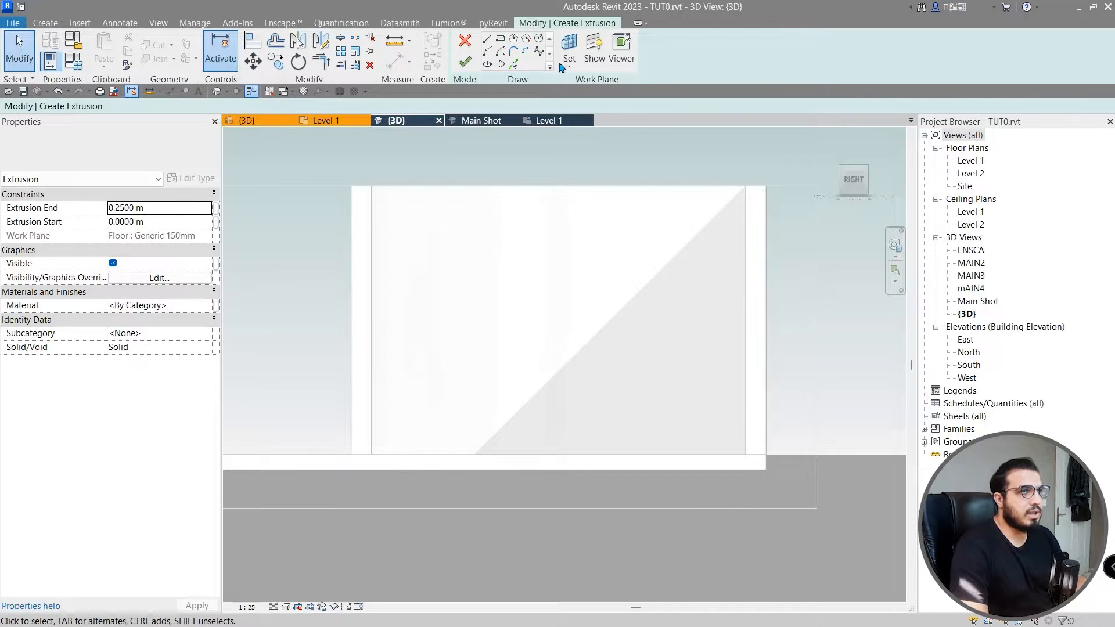
# Set the extrusion's work plane to the face of the back wall using Pick a plane.
pyautogui.click(569, 49)
pyautogui.click(276, 426)
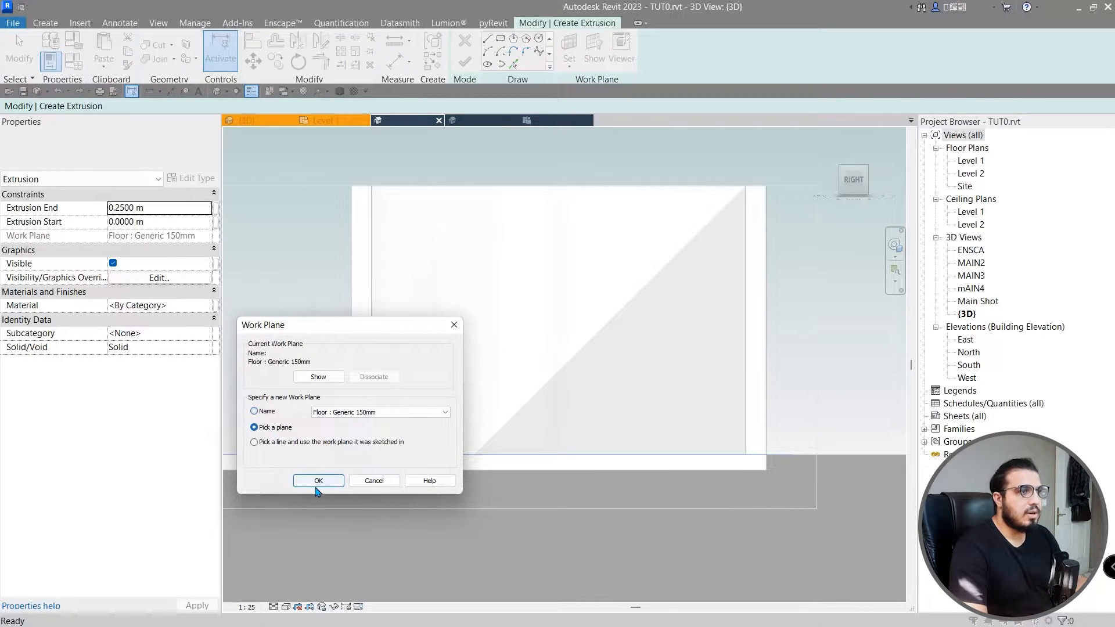
pyautogui.click(318, 475)
pyautogui.click(465, 428)
pyautogui.scroll(-2, 447, 424)
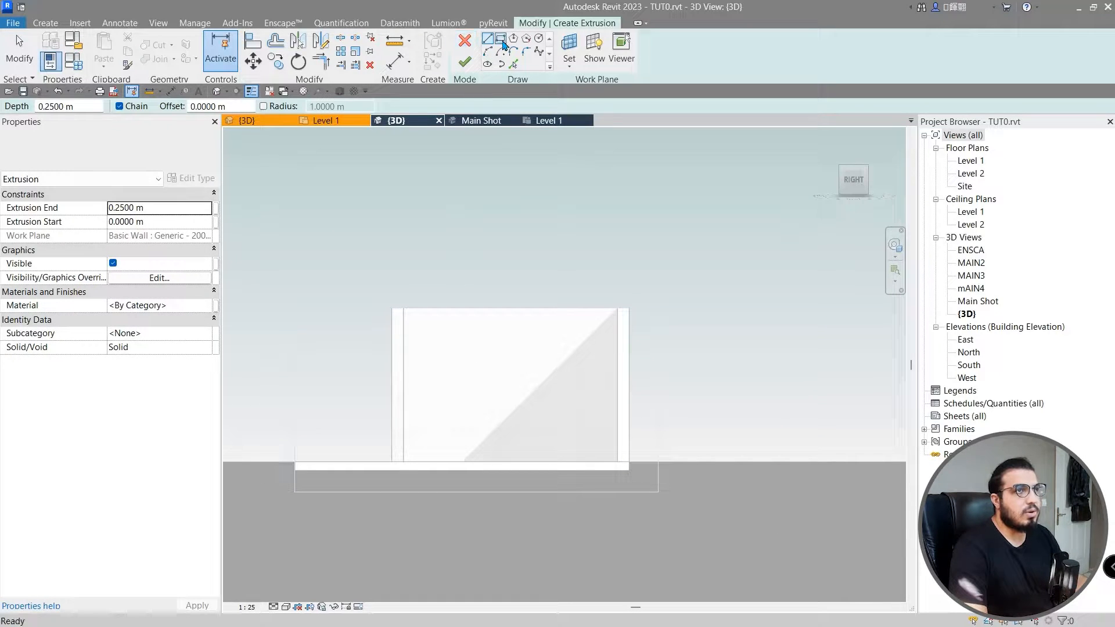
# Sketch a rectangle about 2.815 m wide and 2.6325 m high on the back wall, from its upper corner to the floor.
pyautogui.click(499, 38)
pyautogui.click(403, 309)
pyautogui.scroll(3, 458, 411)
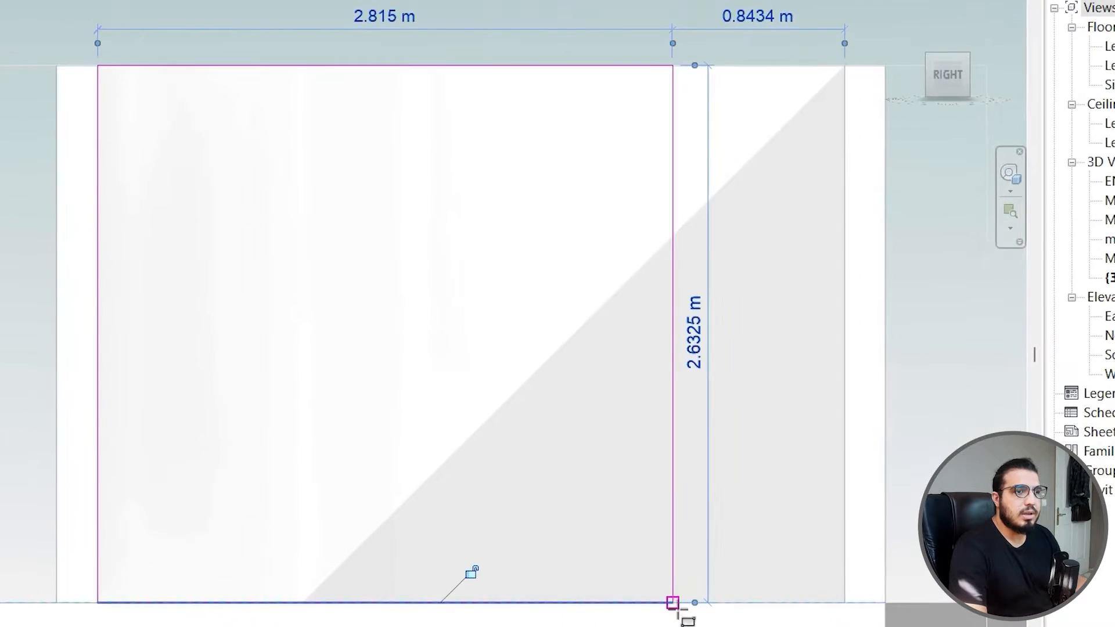
pyautogui.click(673, 602)
# Align the rectangle's free vertical edge with the inner face of the adjoining side wall.
pyautogui.moveTo(672, 602)
pyautogui.keyDown('shift'); pyautogui.mouseDown(button='middle')
pyautogui.moveTo(553, 616)
pyautogui.moveTo(597, 471)
pyautogui.mouseUp(button='middle'); pyautogui.keyUp('shift')
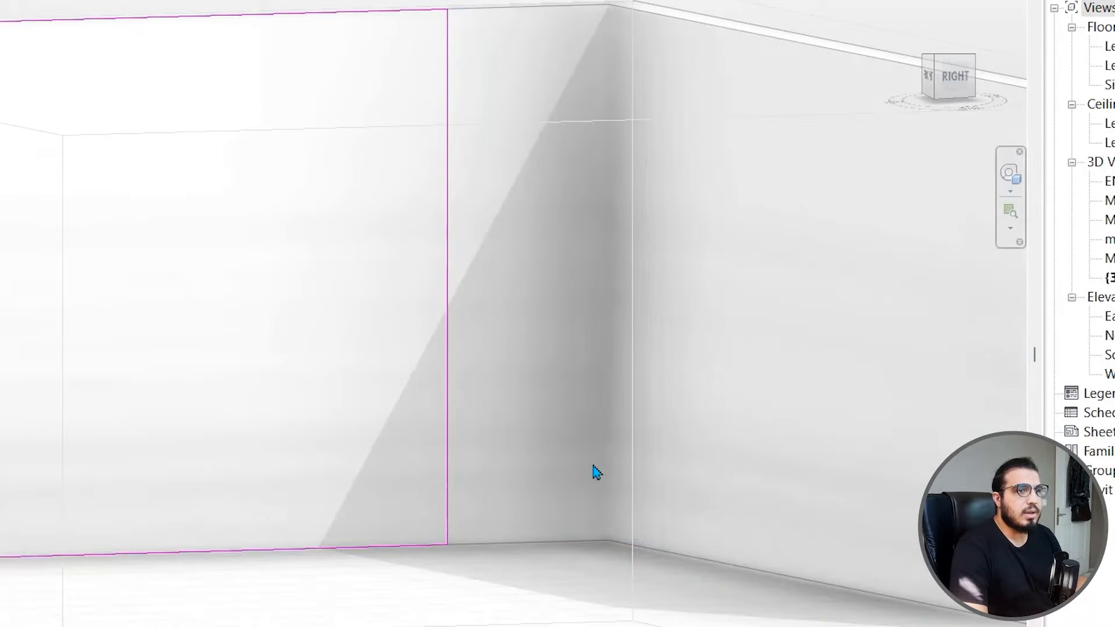
pyautogui.press('a')
pyautogui.press('l')
pyautogui.click(659, 455)
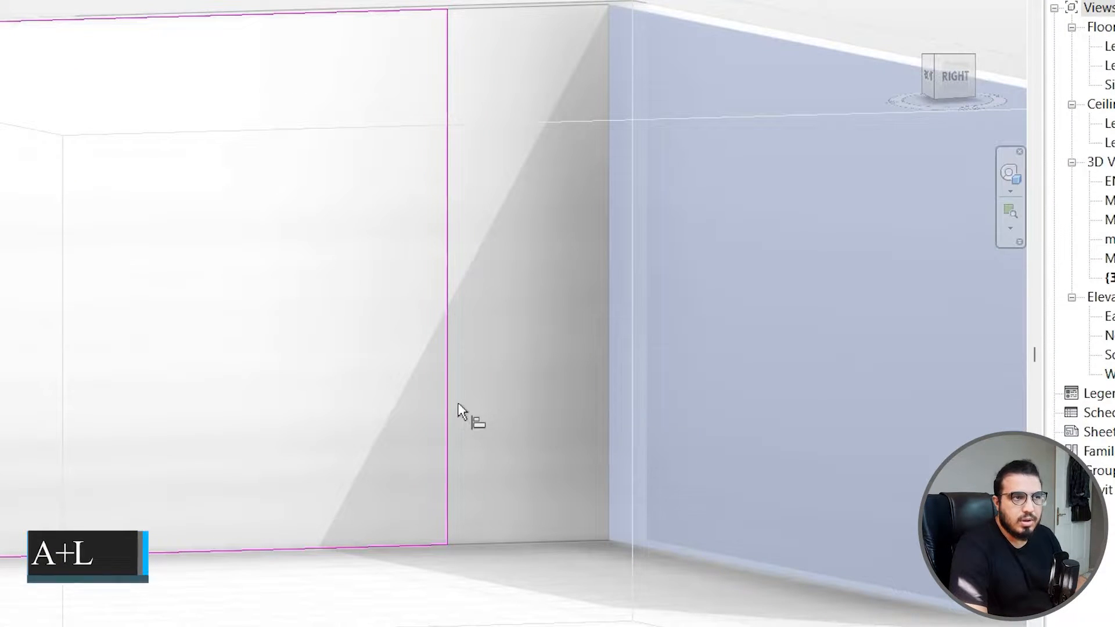
pyautogui.click(451, 420)
pyautogui.press('Escape')
pyautogui.press('Escape')
pyautogui.scroll(-1, 561, 552)
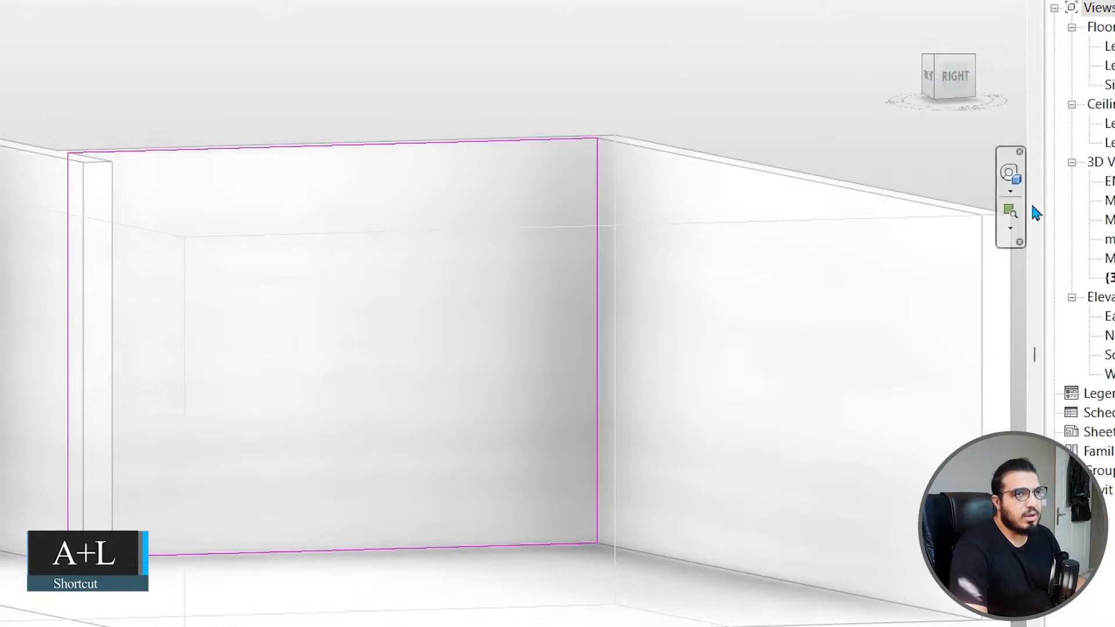
# Return to the Right view and examine the base cabinets near the floor in the kitchen reference photo.
pyautogui.click(963, 78)
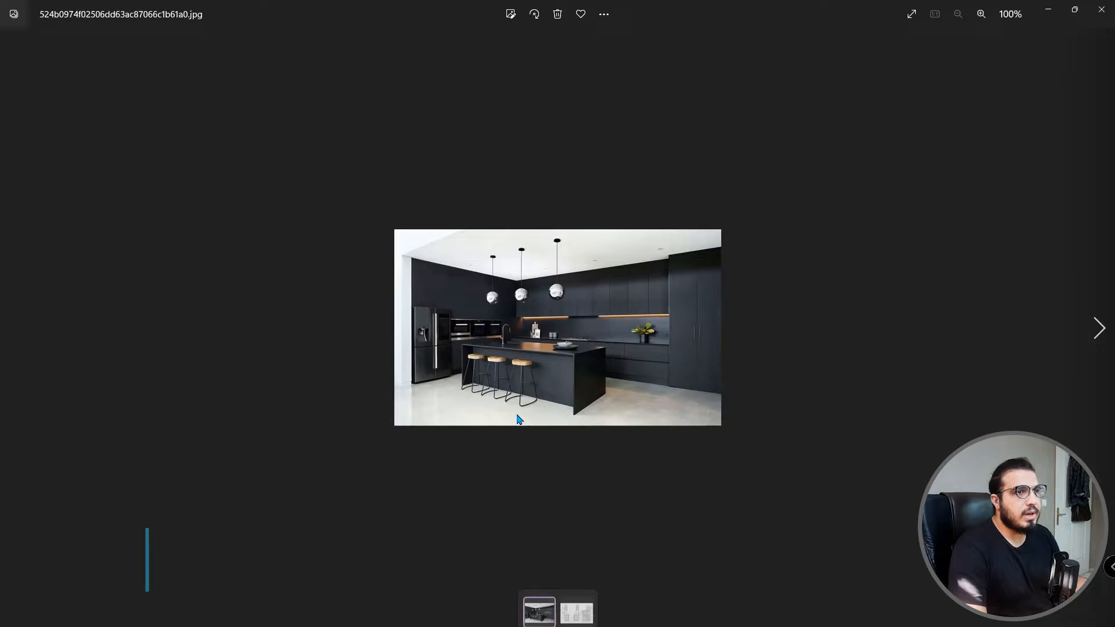
pyautogui.scroll(8, 735, 533)
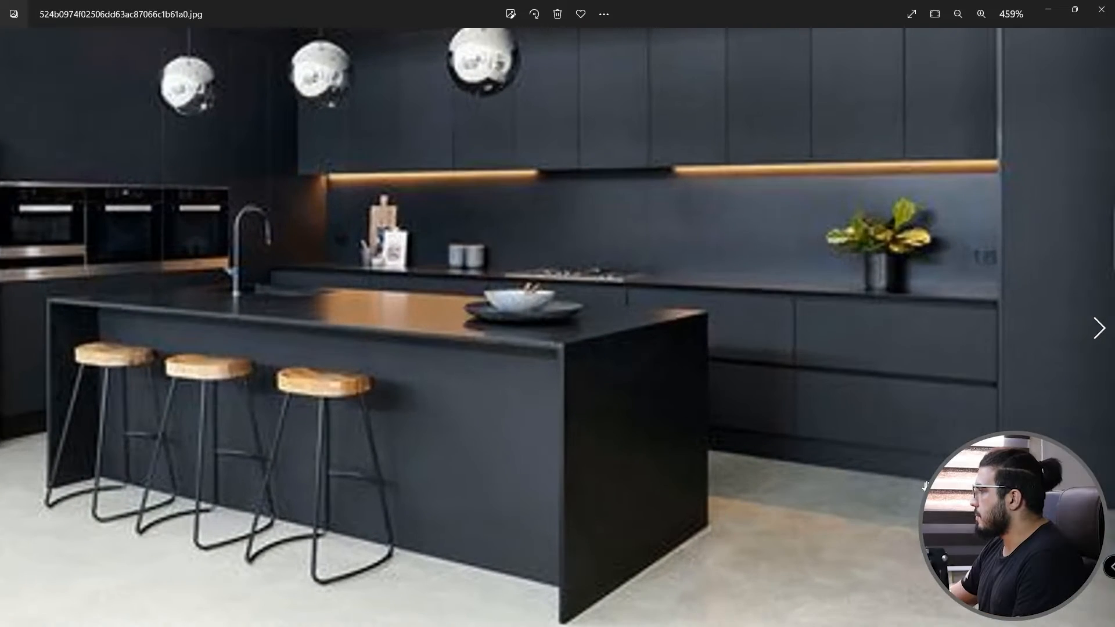
pyautogui.moveTo(1038, 502); pyautogui.dragTo(918, 496)
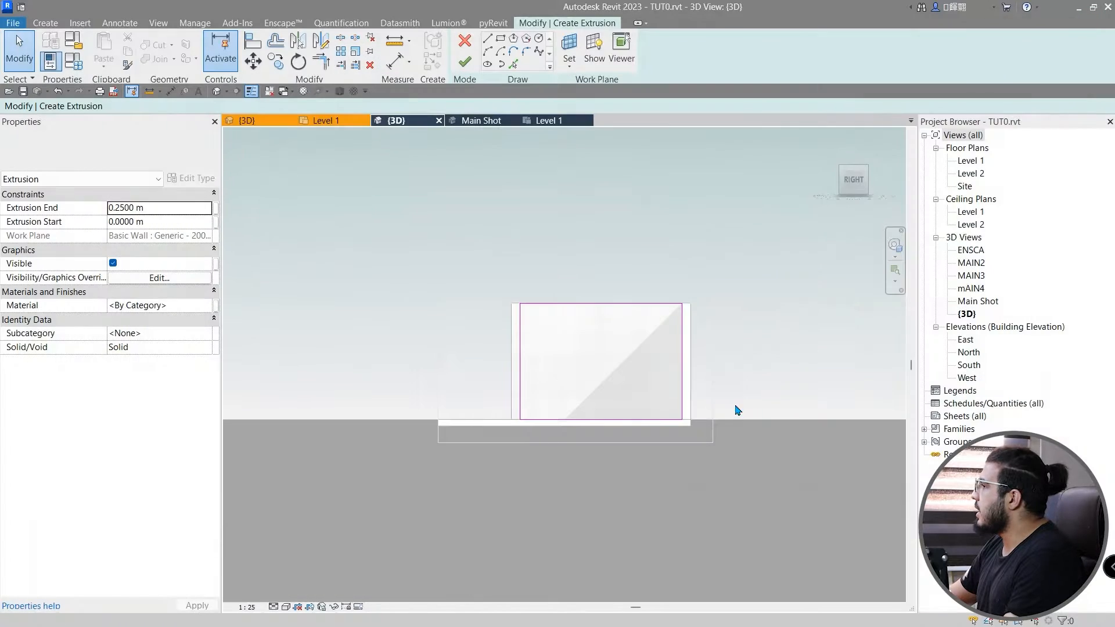
# Move the sketch's bottom line up 0.15 m from the floor with Disjoin turned off.
pyautogui.scroll(5, 612, 427)
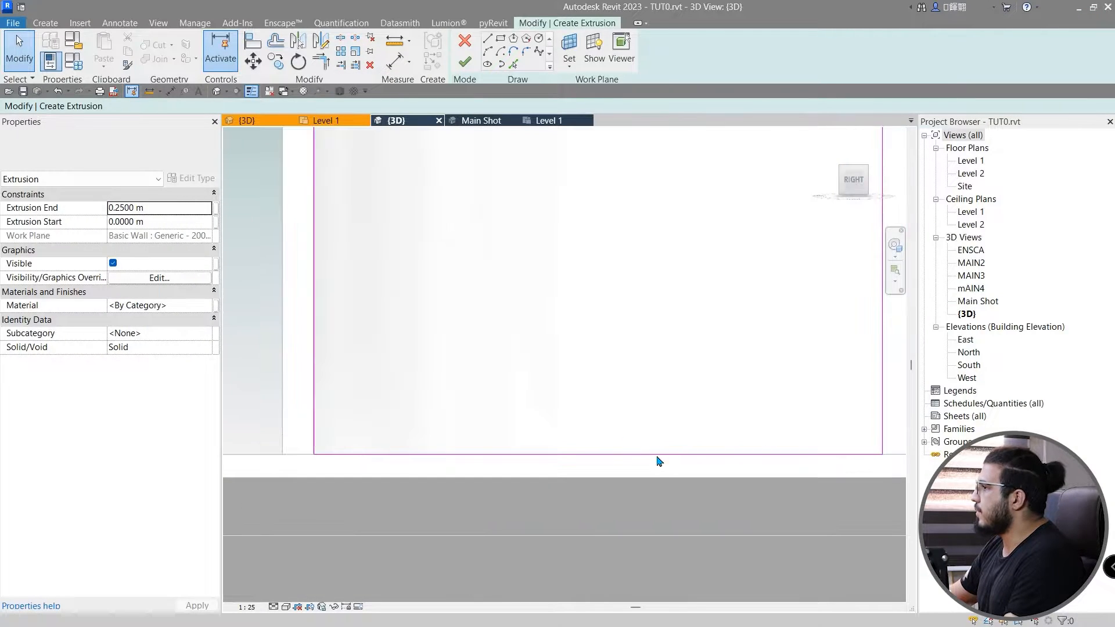
pyautogui.scroll(-3, 659, 461)
pyautogui.click(513, 471)
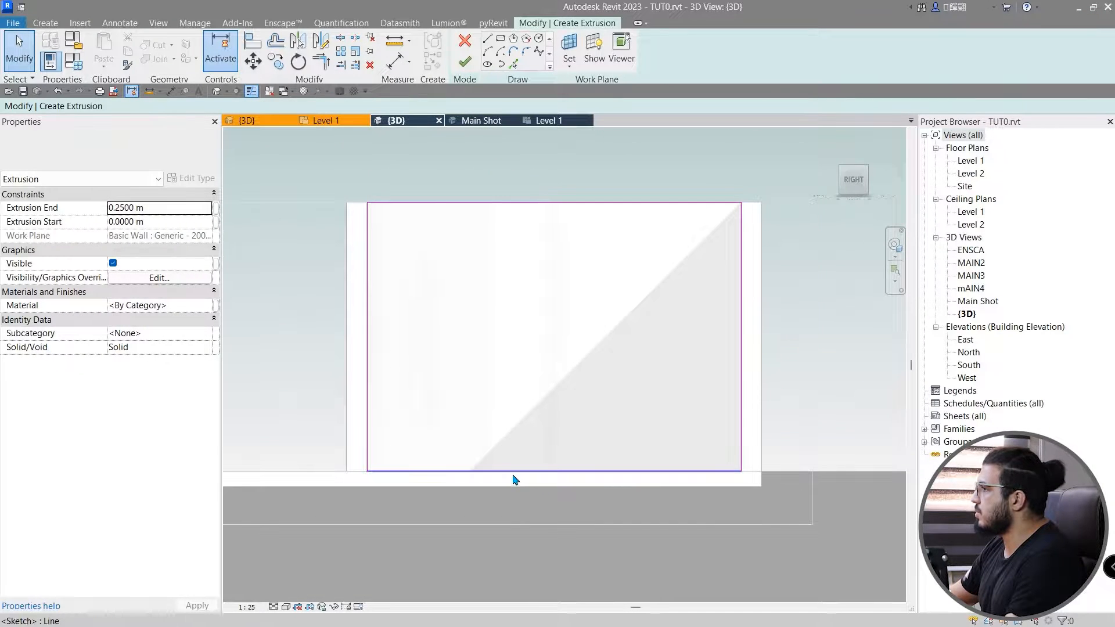
pyautogui.click(256, 64)
pyautogui.click(188, 105)
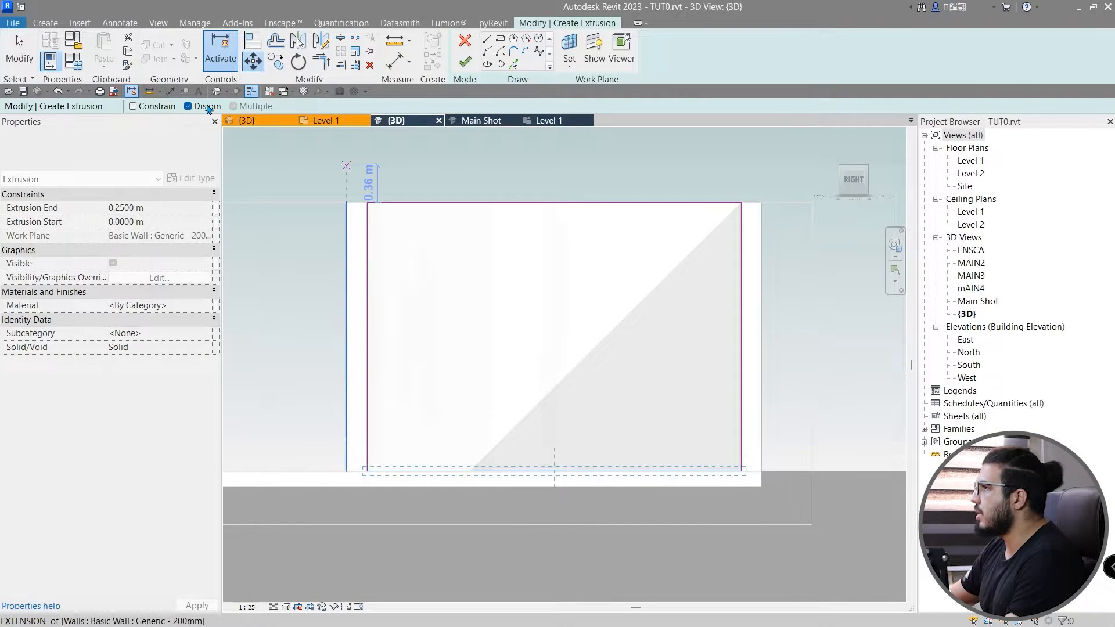
pyautogui.click(464, 472)
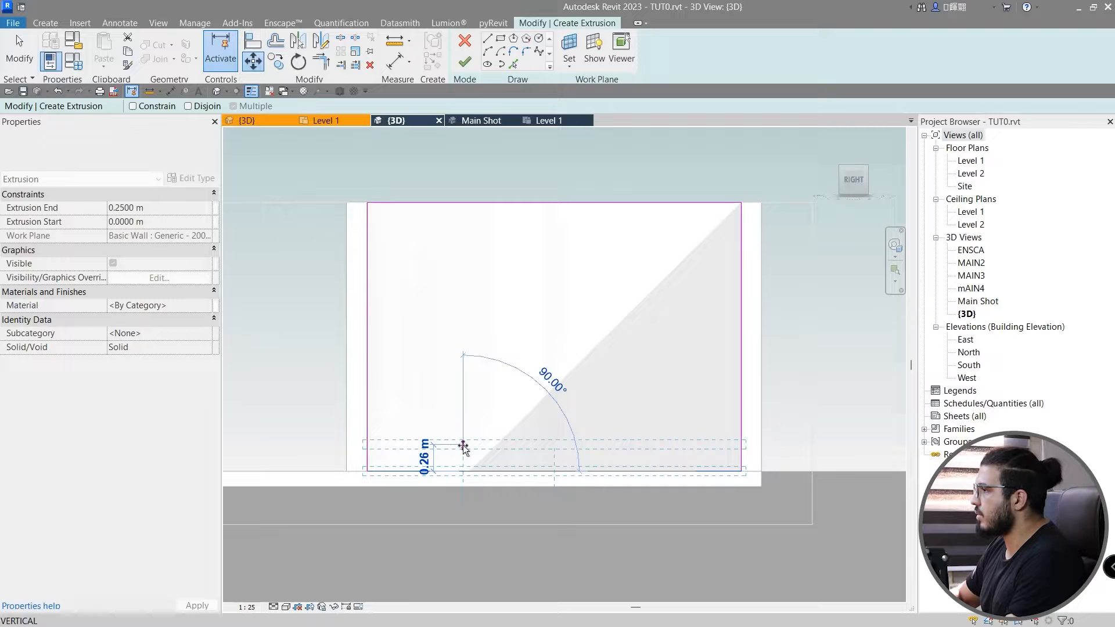
pyautogui.write('0.15')
pyautogui.press('Return')
pyautogui.press('Escape')
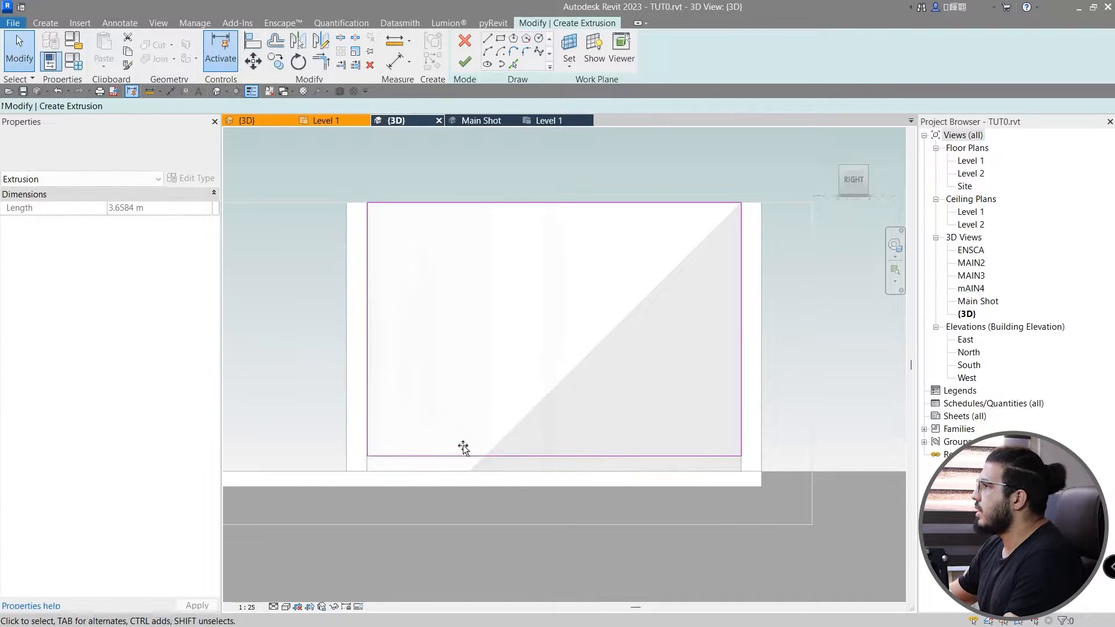
pyautogui.scroll(-3, 478, 447)
pyautogui.keyDown('shift'); pyautogui.moveTo(459, 403); pyautogui.dragTo(537, 435, button='middle'); pyautogui.keyUp('shift')
pyautogui.scroll(3, 460, 323)
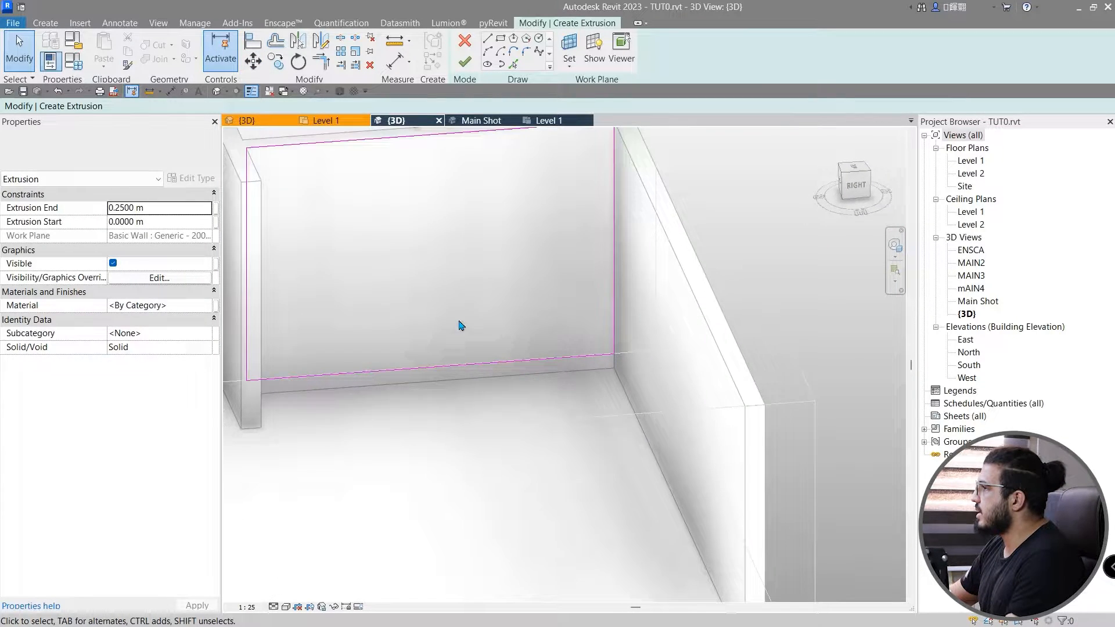
# Finish the sketch to create the solid casework extrusion on the back wall between the side walls.
pyautogui.scroll(-1, 765, 401)
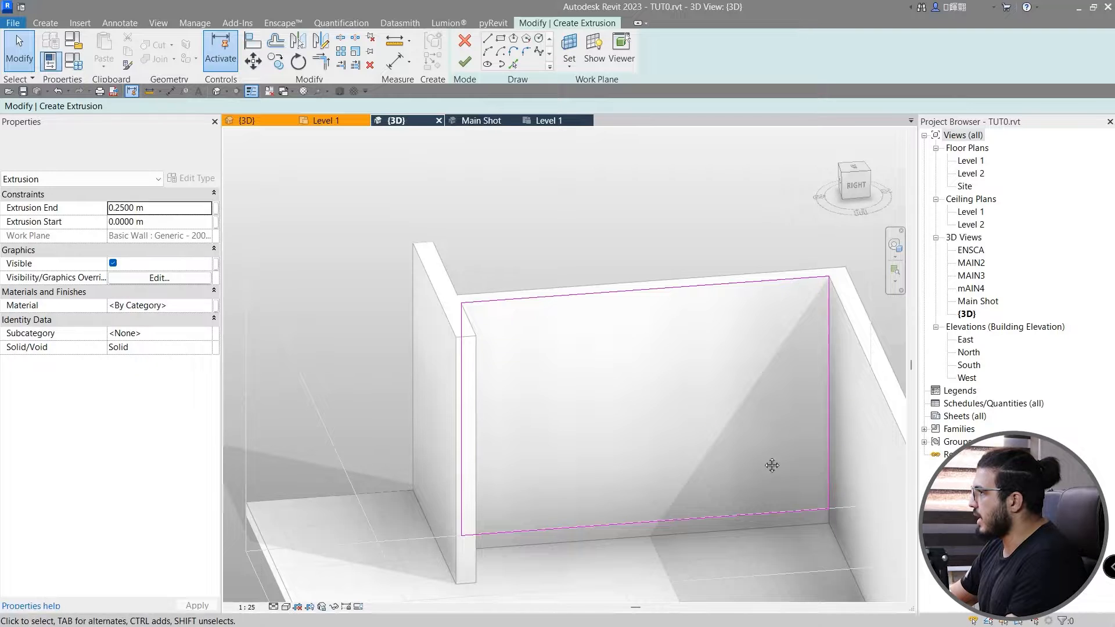
pyautogui.moveTo(774, 465); pyautogui.dragTo(507, 459, button='middle')
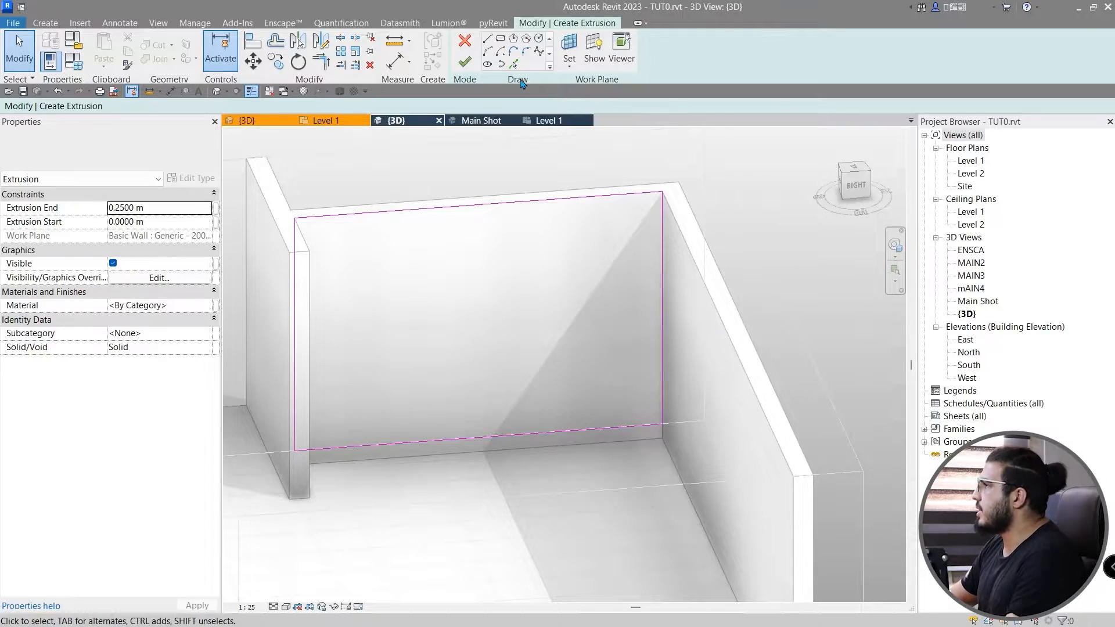
pyautogui.click(465, 61)
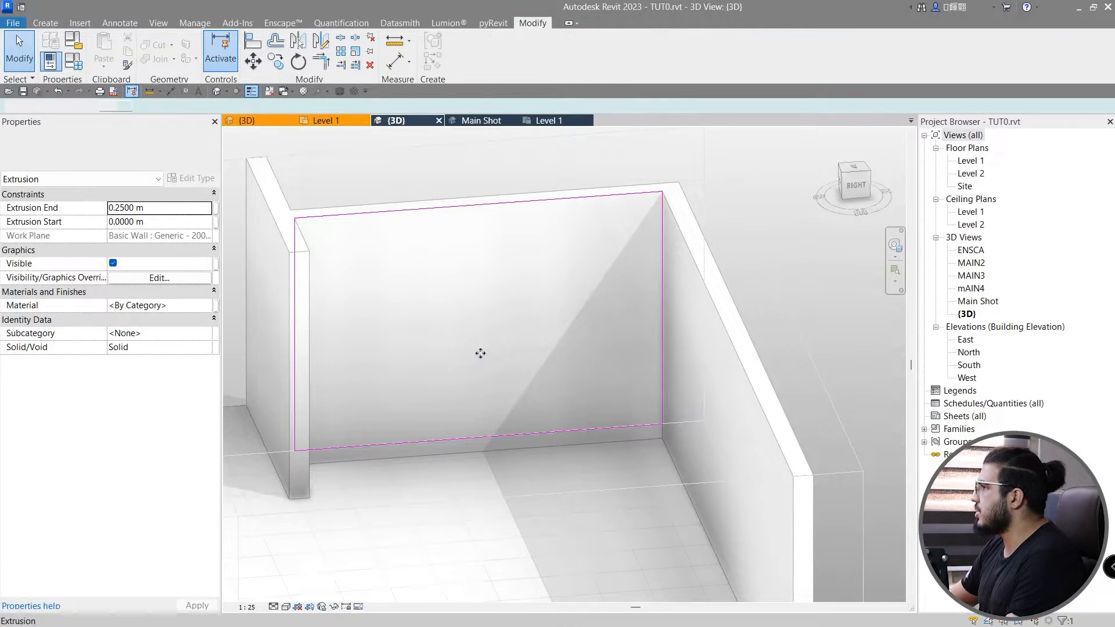
pyautogui.moveTo(480, 353); pyautogui.dragTo(422, 345, button='middle')
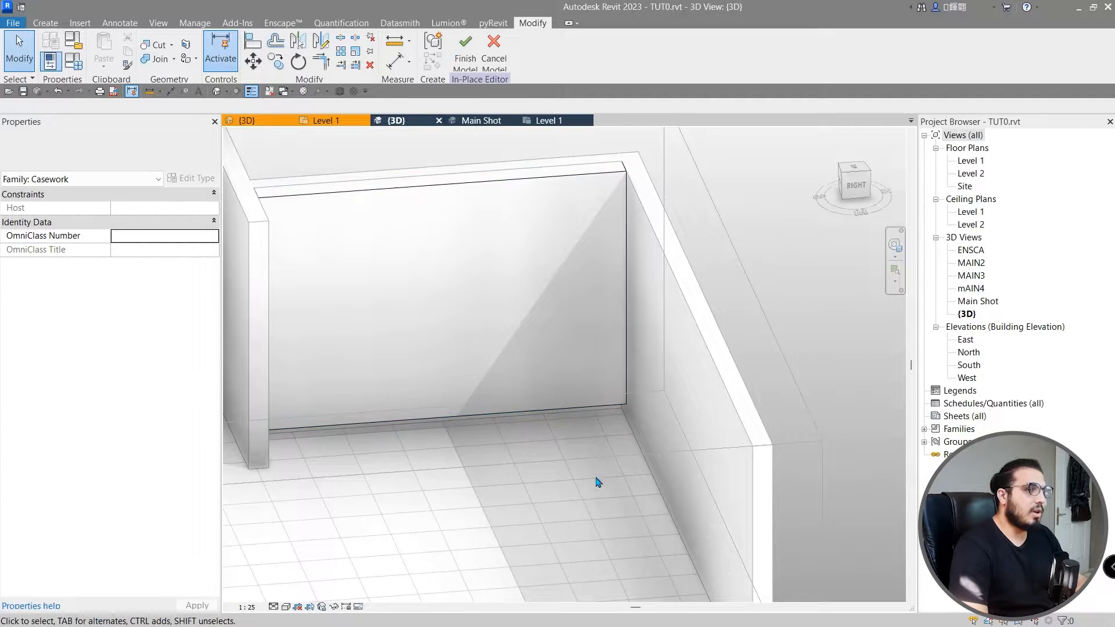
pyautogui.moveTo(389, 458); pyautogui.dragTo(524, 479, button='middle')
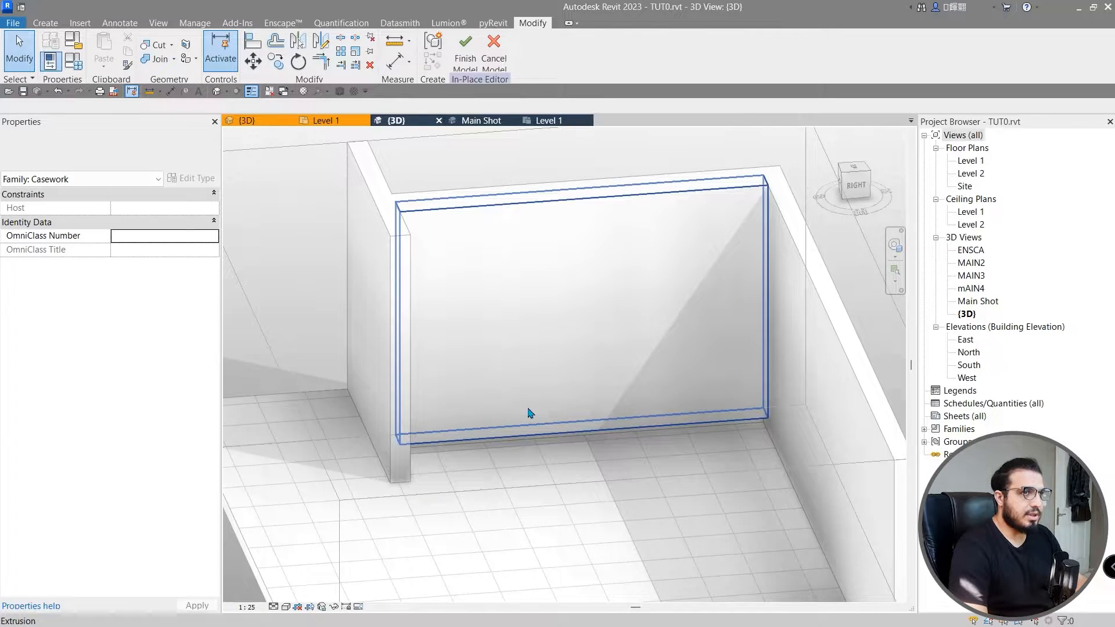
pyautogui.moveTo(529, 412); pyautogui.dragTo(413, 331, button='middle')
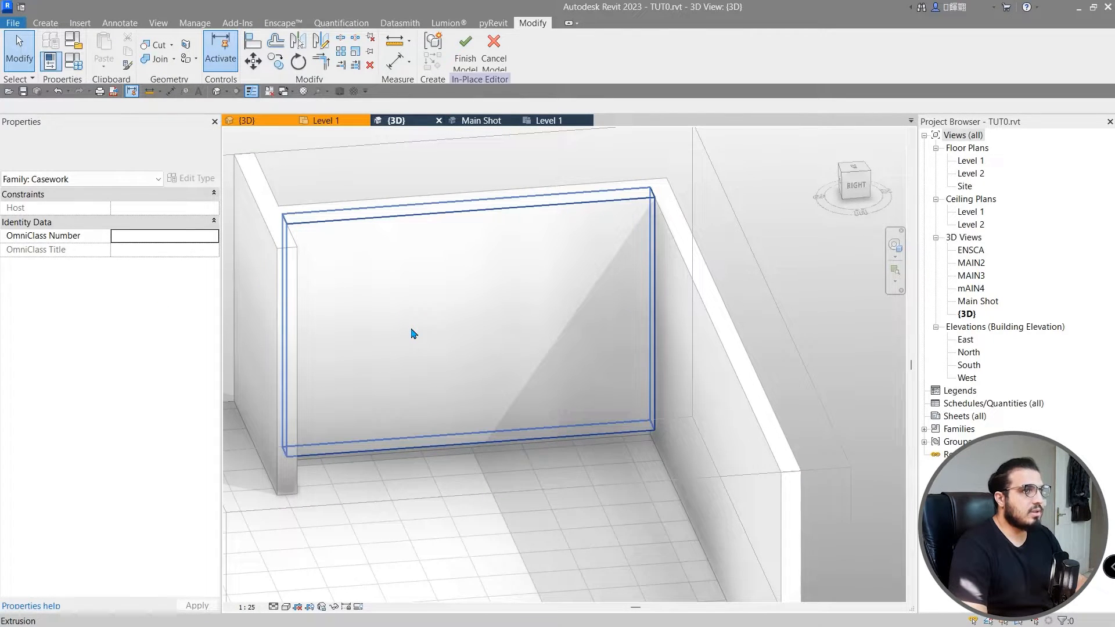
# Set the casework block's Extrusion End to 0.7 m.
pyautogui.click(413, 333)
pyautogui.click(168, 212)
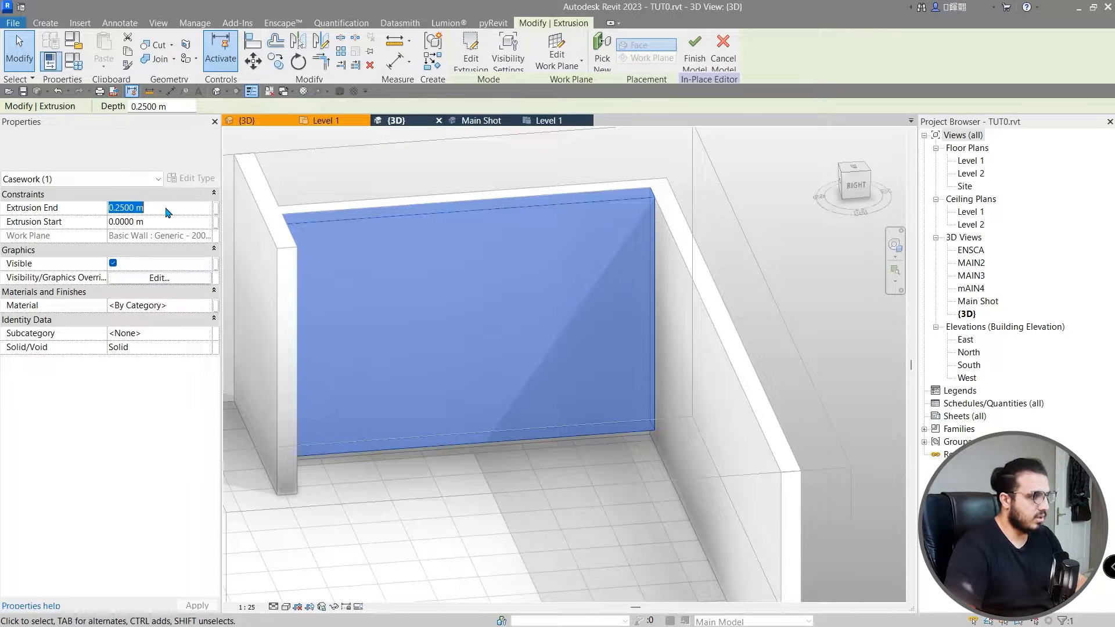
pyautogui.write('0.7')
pyautogui.press('Return')
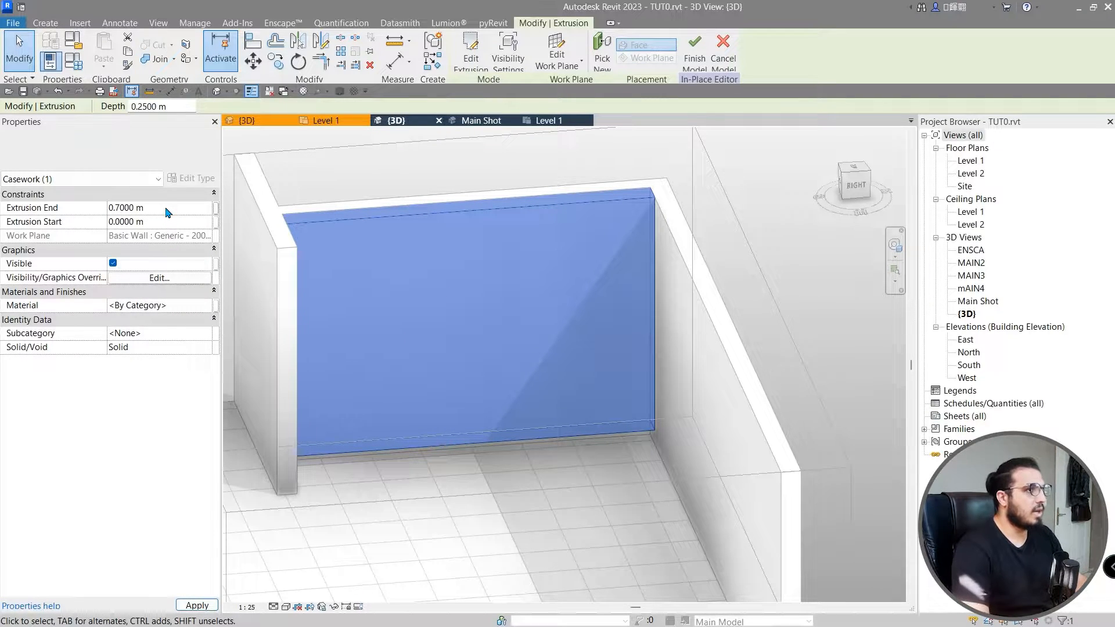
pyautogui.click(552, 490)
pyautogui.keyDown('shift'); pyautogui.moveTo(552, 480); pyautogui.dragTo(505, 428, button='middle'); pyautogui.keyUp('shift')
pyautogui.scroll(5, 505, 441)
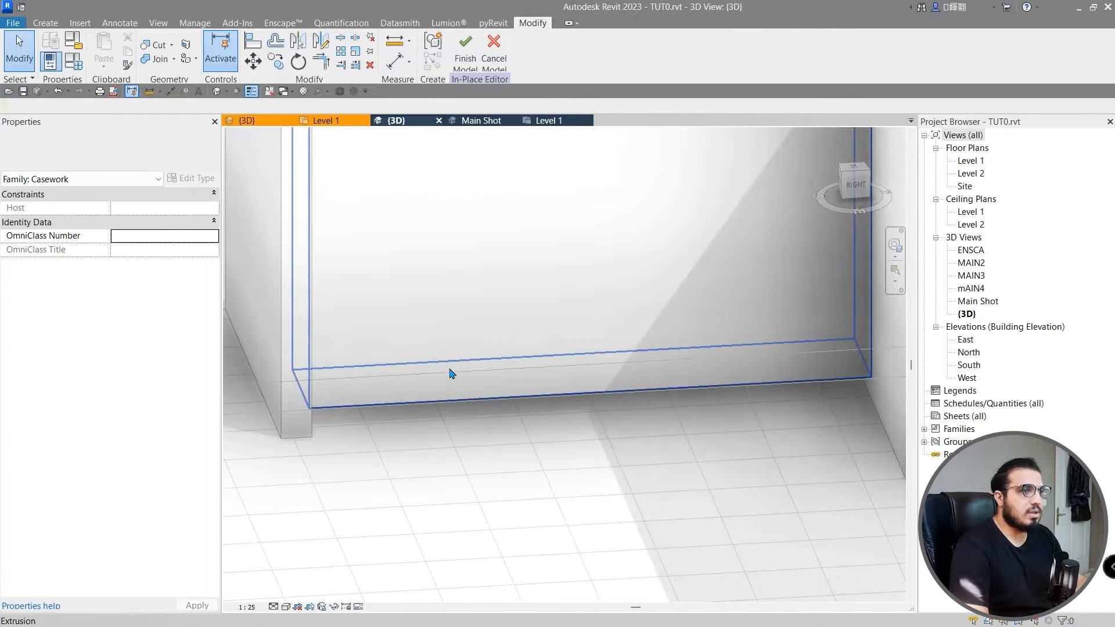
# Copy the casework extrusion to the clipboard and paste it aligned to the same place.
pyautogui.click(451, 372)
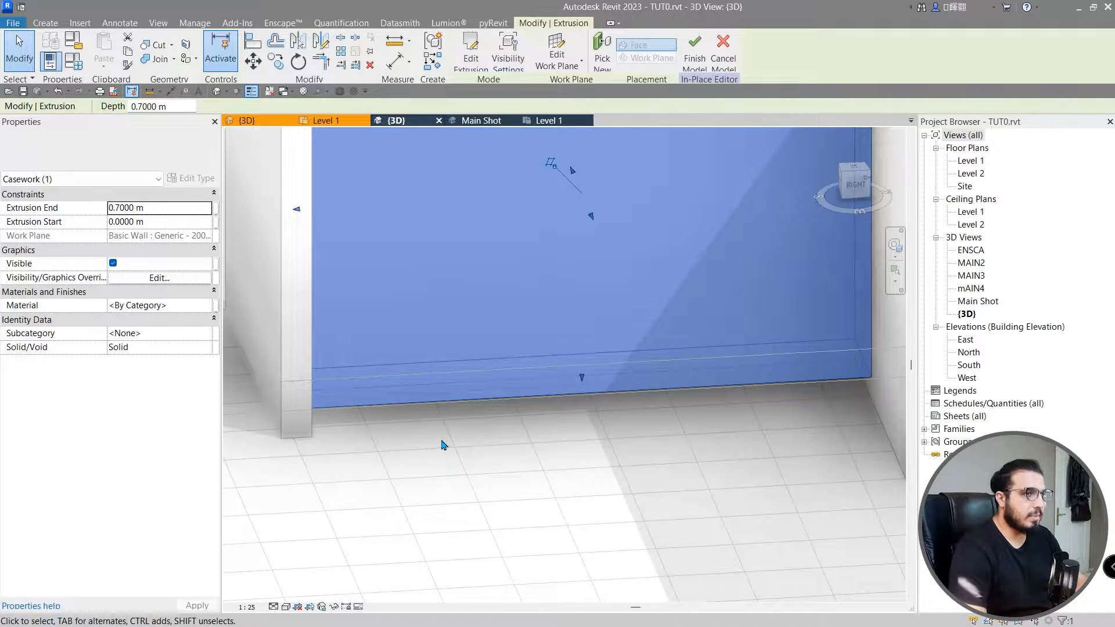
pyautogui.scroll(-4, 456, 439)
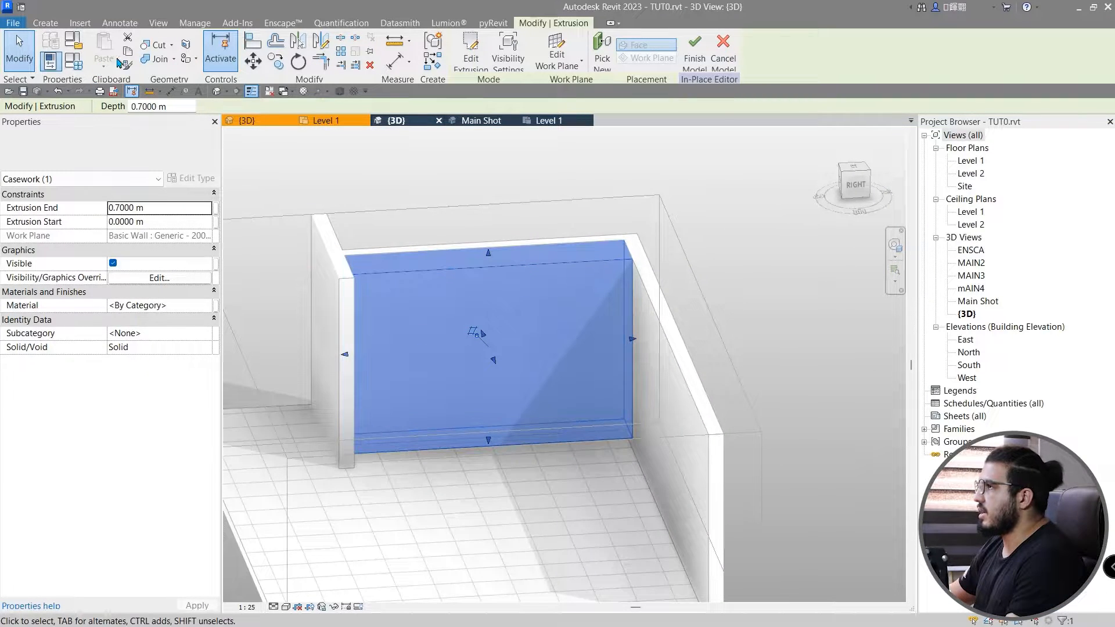
pyautogui.click(128, 52)
pyautogui.click(104, 63)
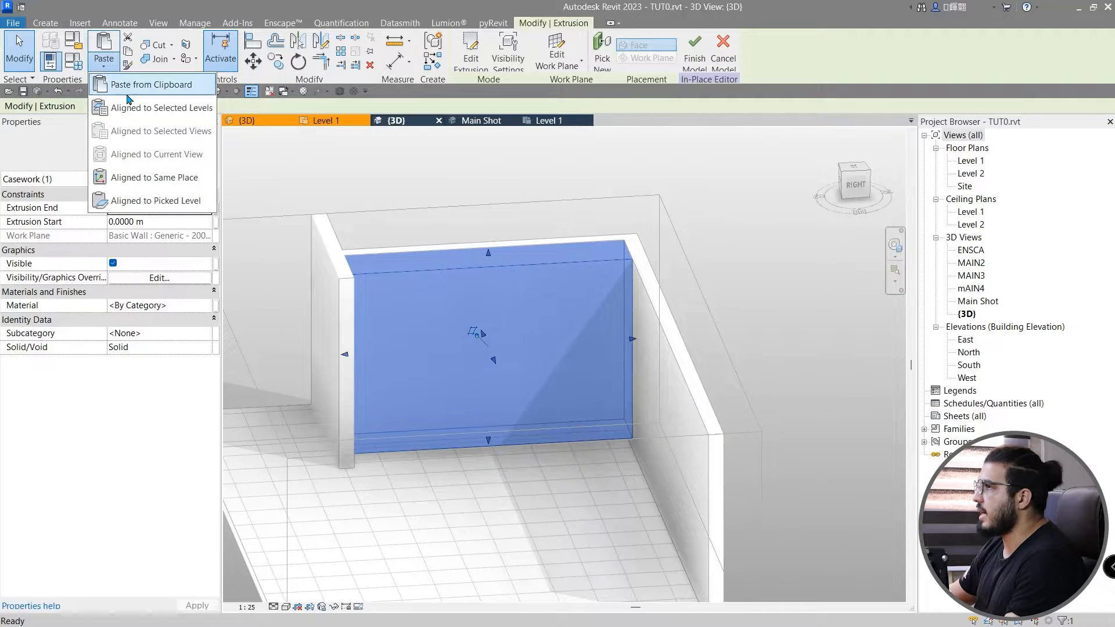
pyautogui.click(157, 178)
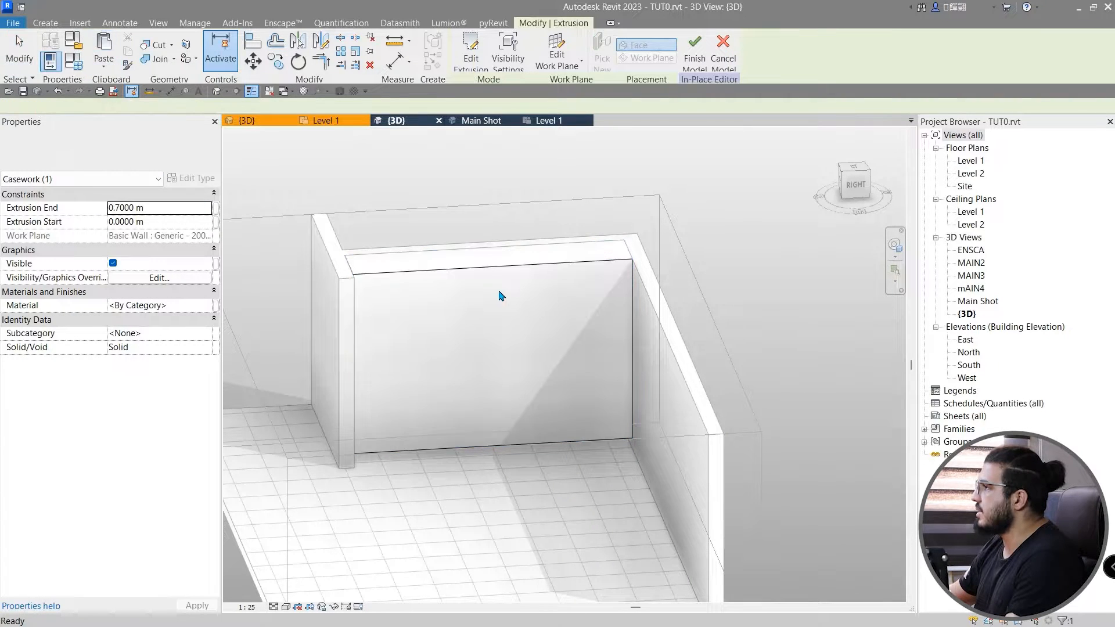
# In the Right view, resize the pasted extrusion to fill only the toe-kick gap between the floor and the main block's bottom edge.
pyautogui.click(859, 192)
pyautogui.scroll(6, 556, 459)
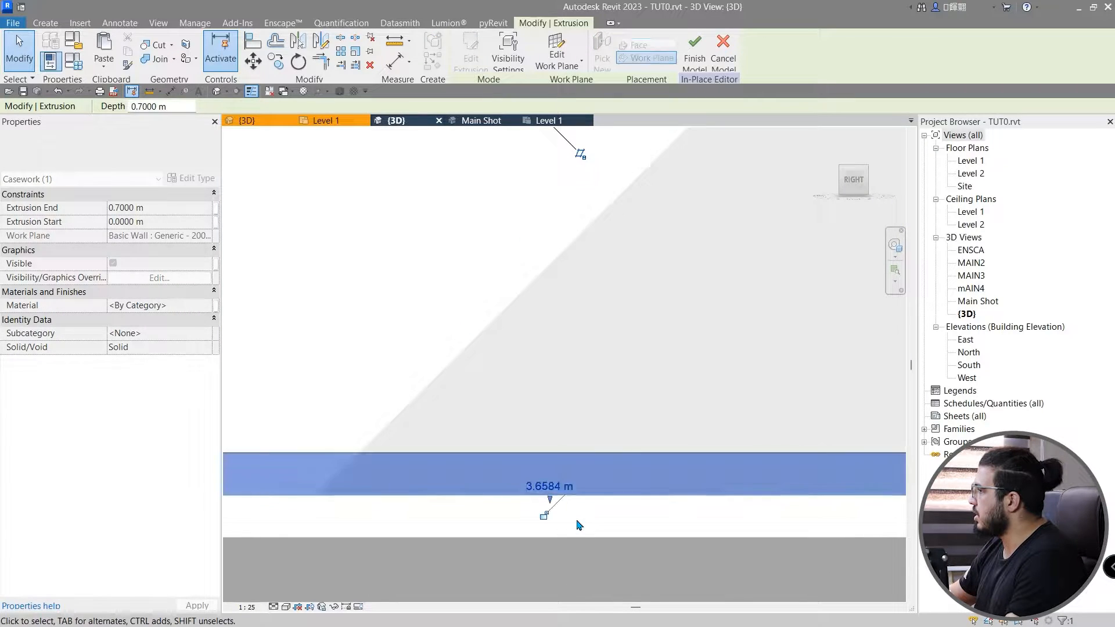
pyautogui.scroll(-5, 575, 521)
pyautogui.click(573, 519)
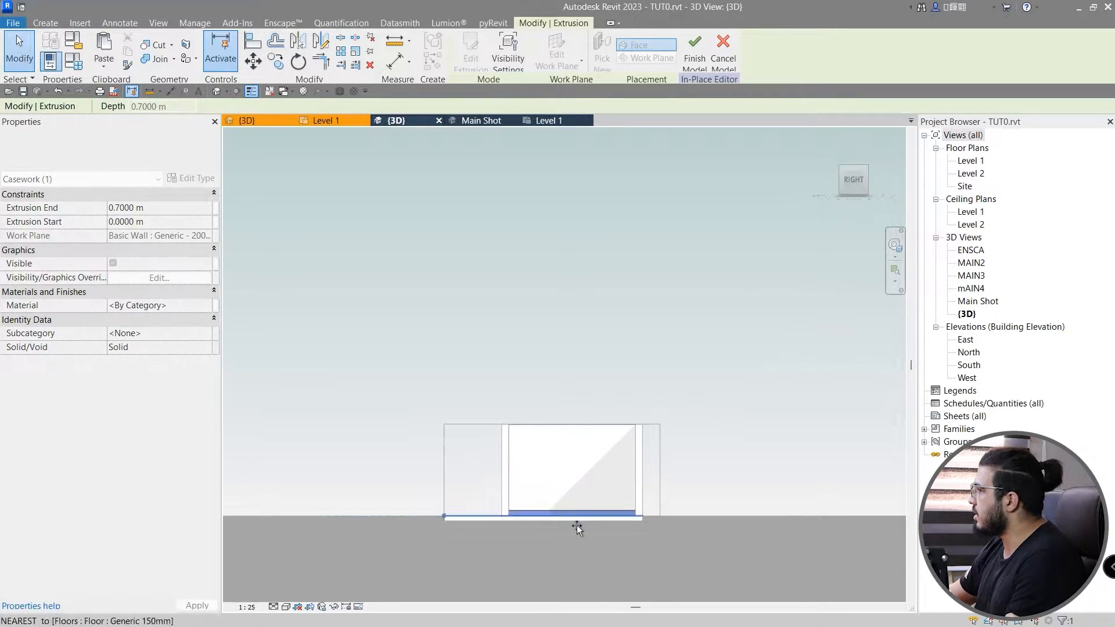
pyautogui.scroll(3, 576, 525)
pyautogui.scroll(3, 543, 498)
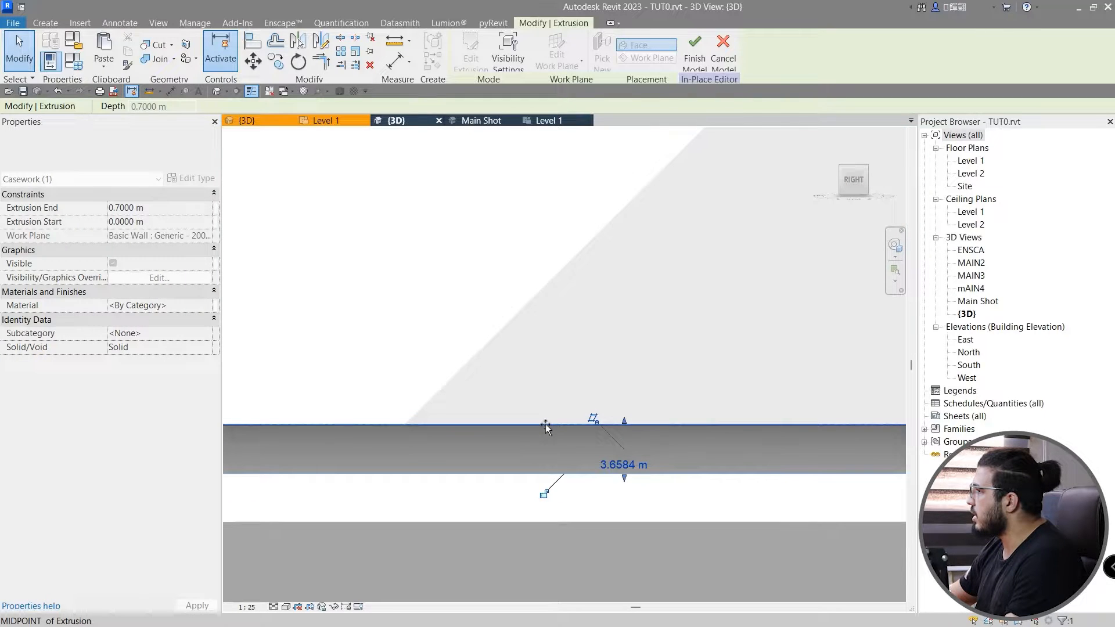
pyautogui.click(556, 513)
pyautogui.keyDown('shift'); pyautogui.moveTo(555, 513); pyautogui.dragTo(302, 360, button='middle'); pyautogui.keyUp('shift')
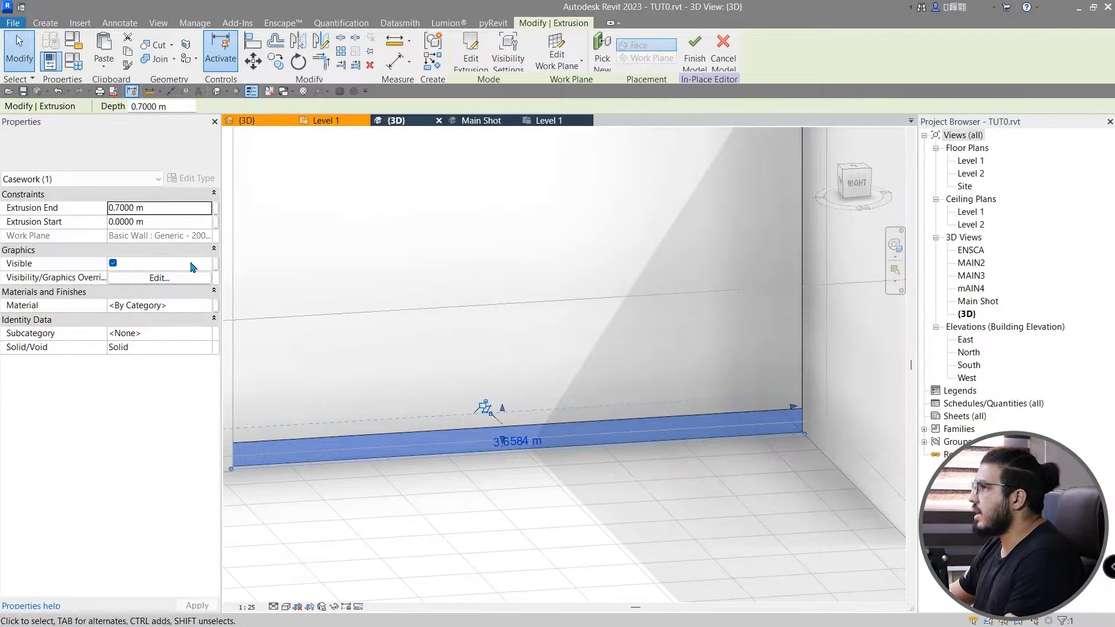
# Recess the toe-kick extrusion by setting its Extrusion End to 0.65 m.
pyautogui.click(179, 209)
pyautogui.write('0')
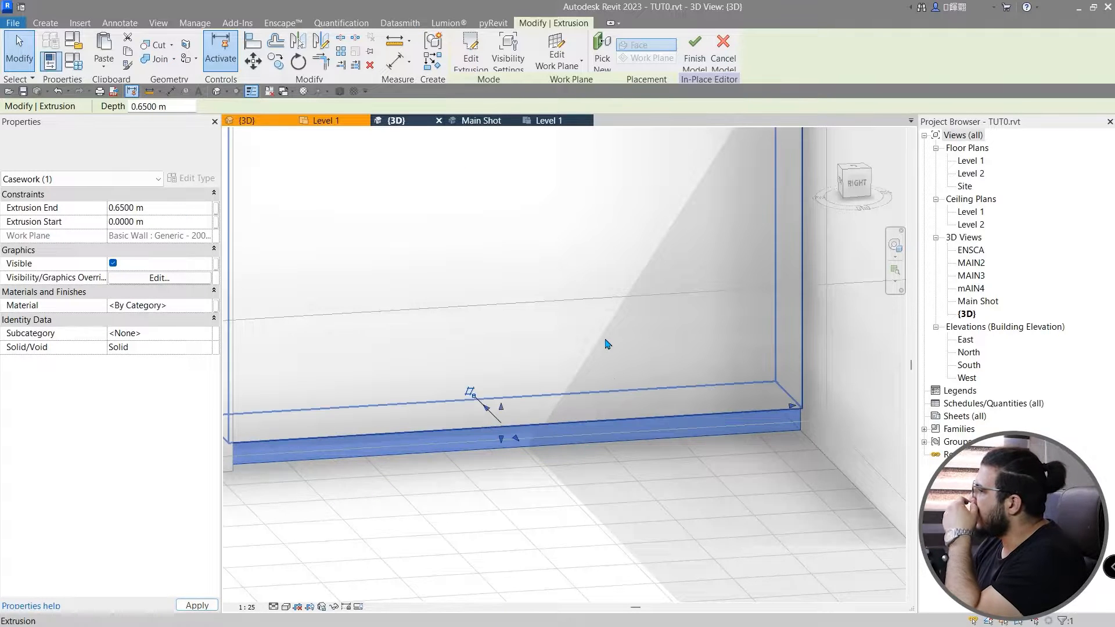
pyautogui.scroll(4, 605, 539)
pyautogui.scroll(-2, 594, 520)
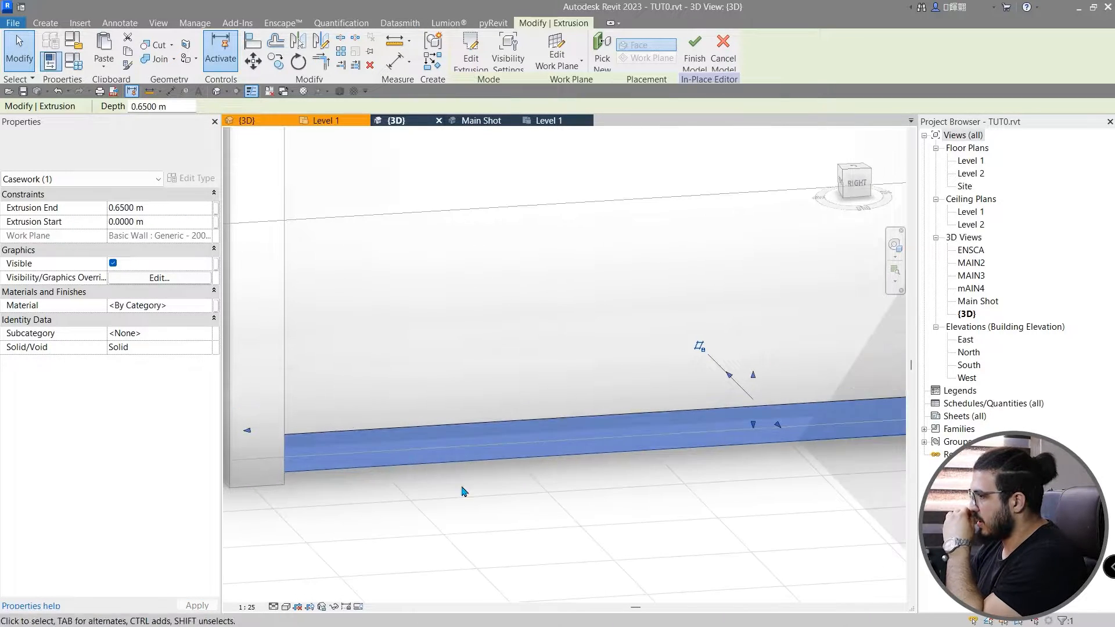
pyautogui.click(505, 503)
pyautogui.scroll(-6, 508, 500)
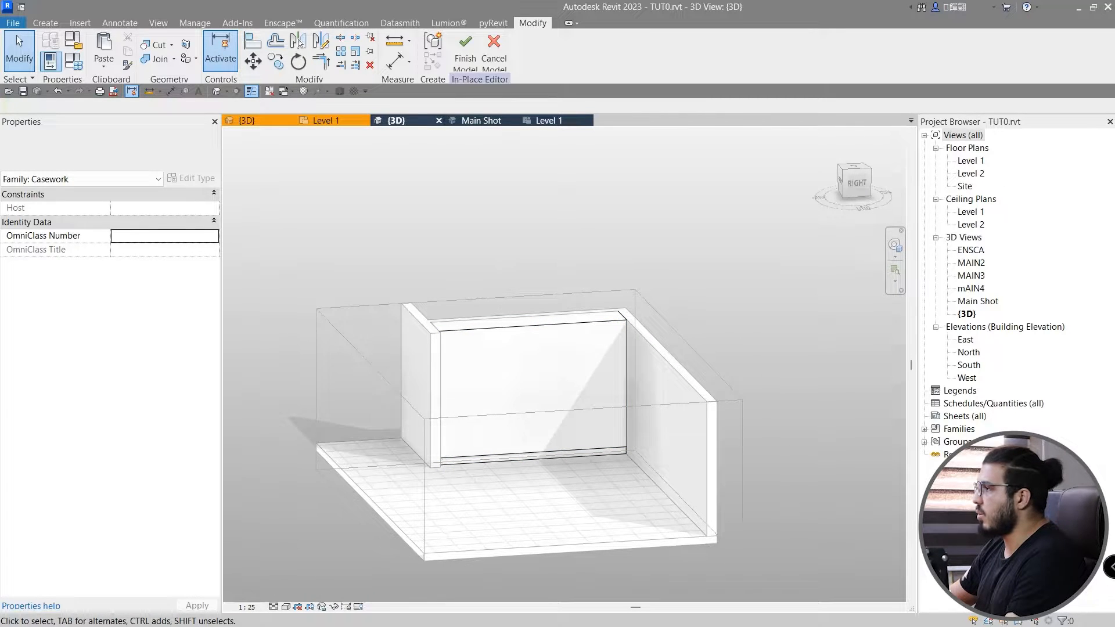
# Switch to the kitchen reference photo and examine the cabinet arrangement around the fridge, ovens and wall units.
pyautogui.hotkey('alt', 'Tab')
pyautogui.scroll(2, 454, 301)
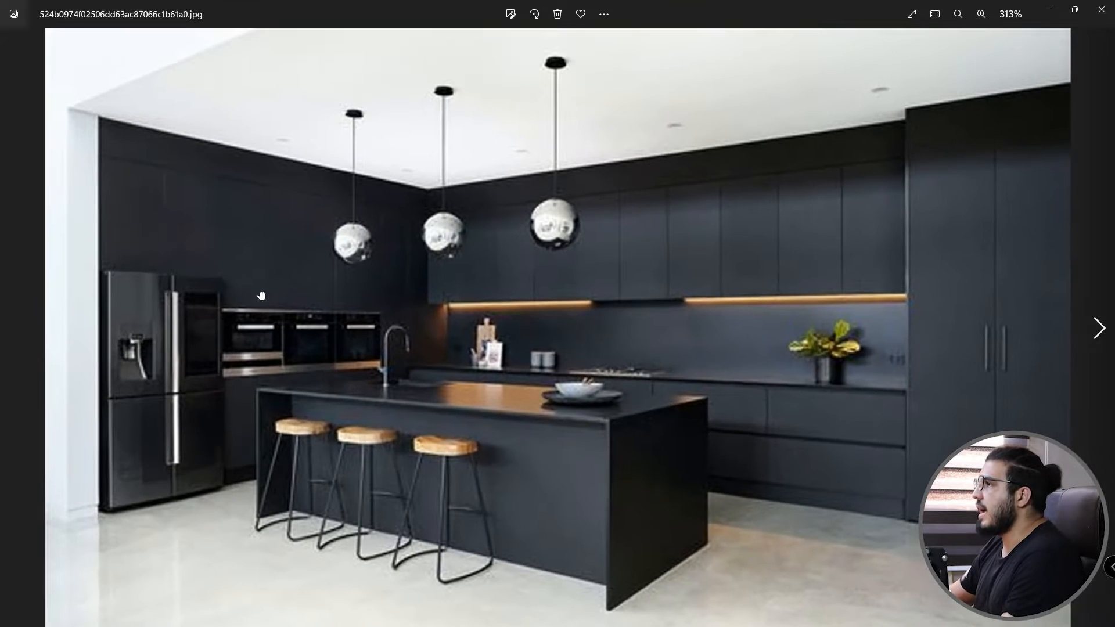
pyautogui.scroll(1, 244, 188)
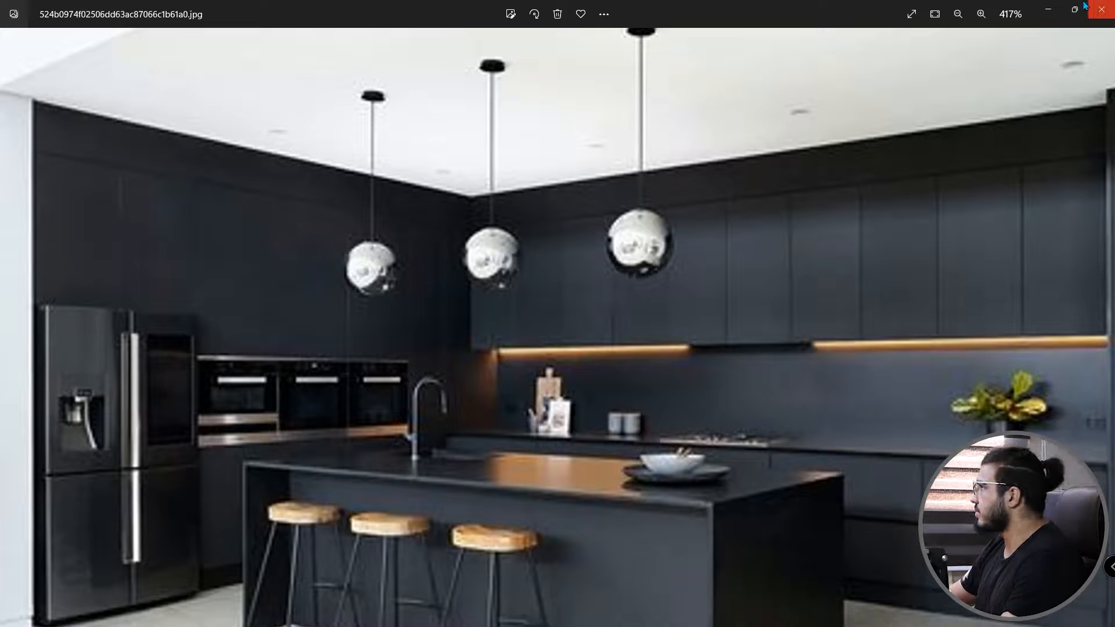
pyautogui.click(1047, 14)
# In the Right view, place an aligned dimension across the full width of the main casework block.
pyautogui.scroll(3, 525, 425)
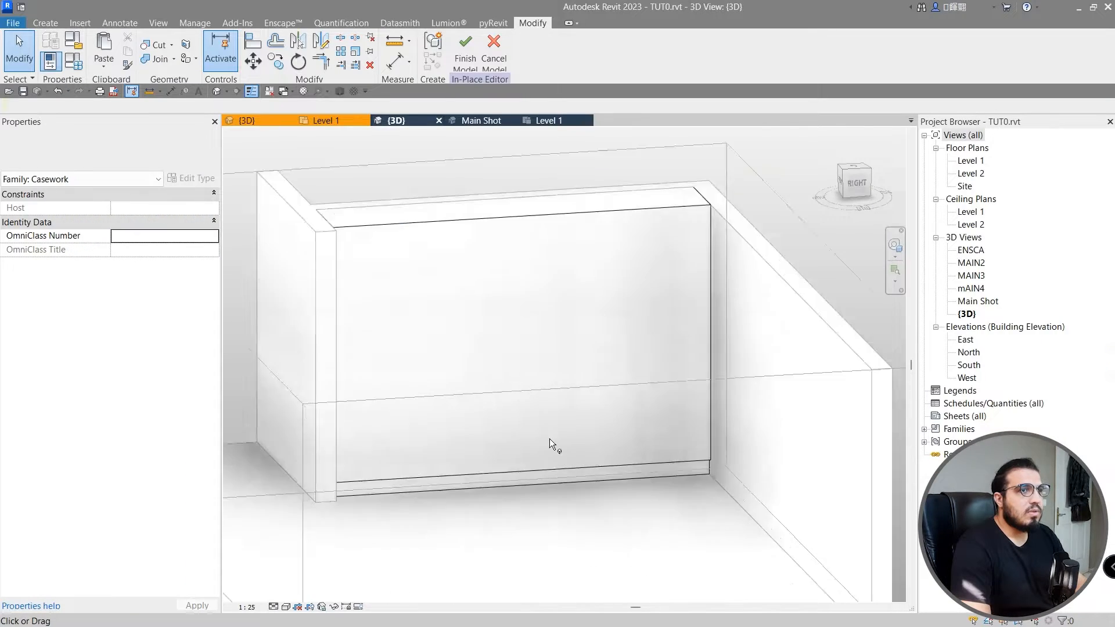
pyautogui.scroll(-5, 569, 408)
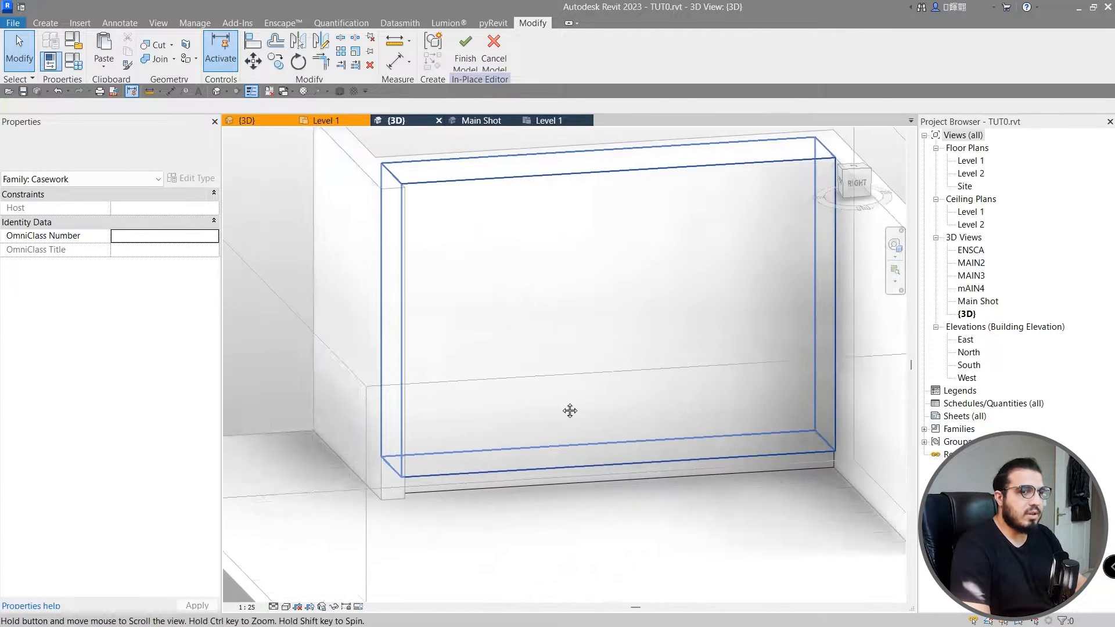
pyautogui.click(862, 186)
pyautogui.scroll(4, 532, 409)
pyautogui.moveTo(644, 375); pyautogui.dragTo(515, 391, button='middle')
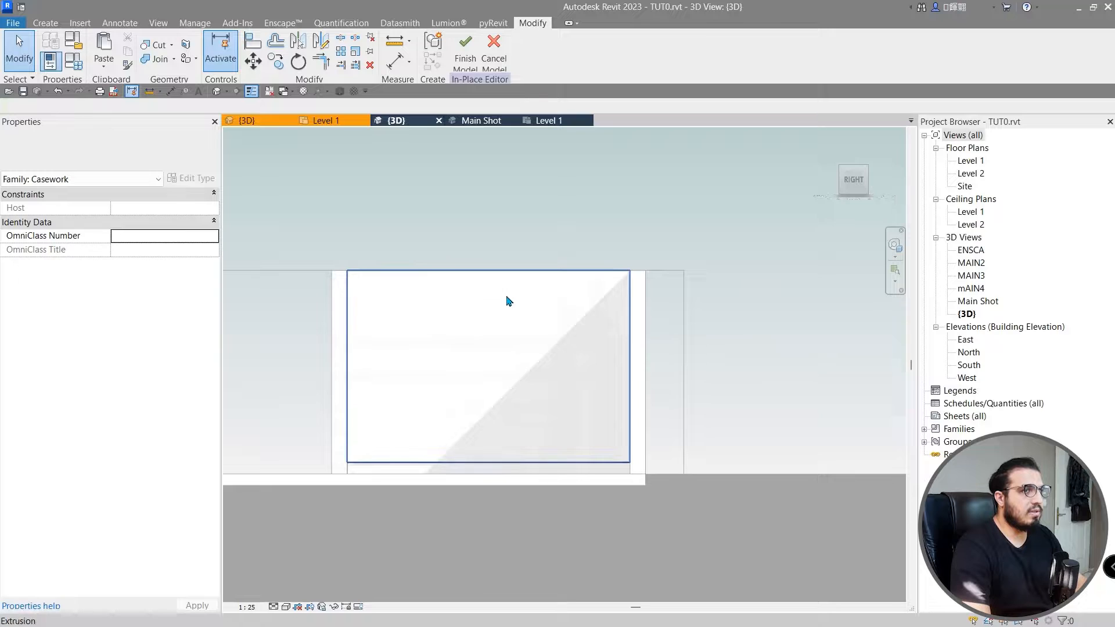
pyautogui.moveTo(504, 299); pyautogui.dragTo(474, 315, button='middle')
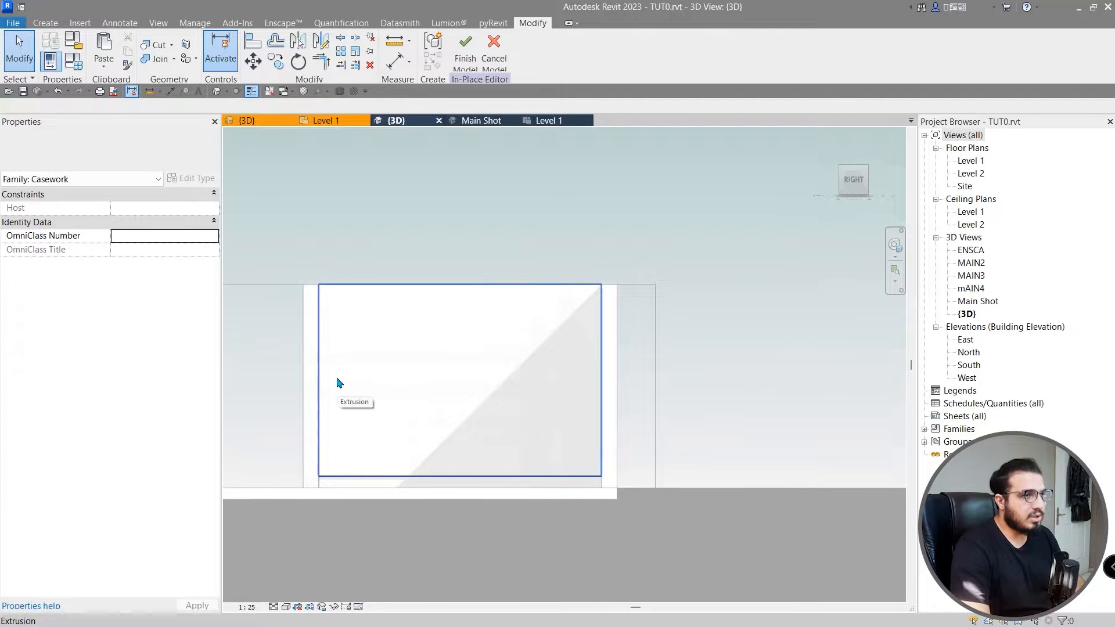
pyautogui.press('d')
pyautogui.press('i')
pyautogui.scroll(3, 617, 399)
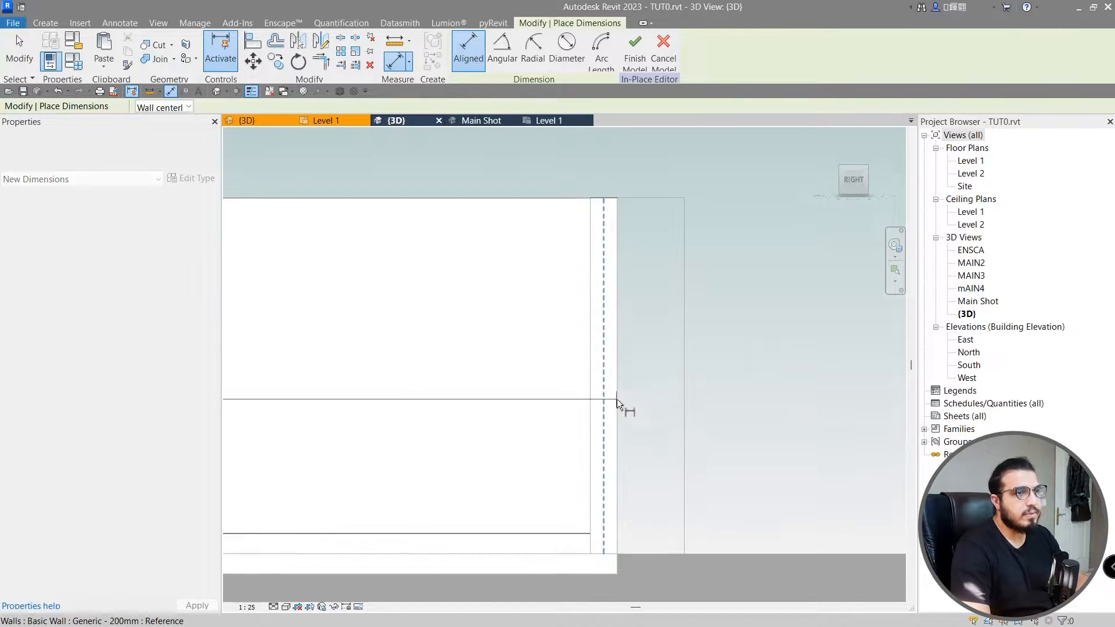
pyautogui.click(592, 400)
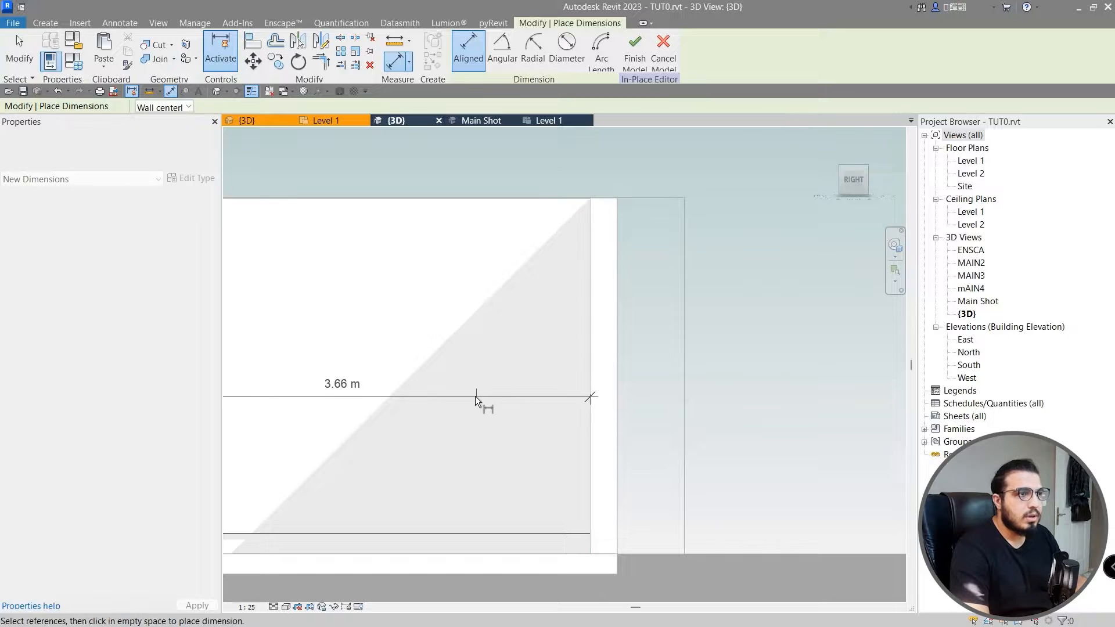
pyautogui.scroll(4, 473, 397)
pyautogui.scroll(-2, 468, 393)
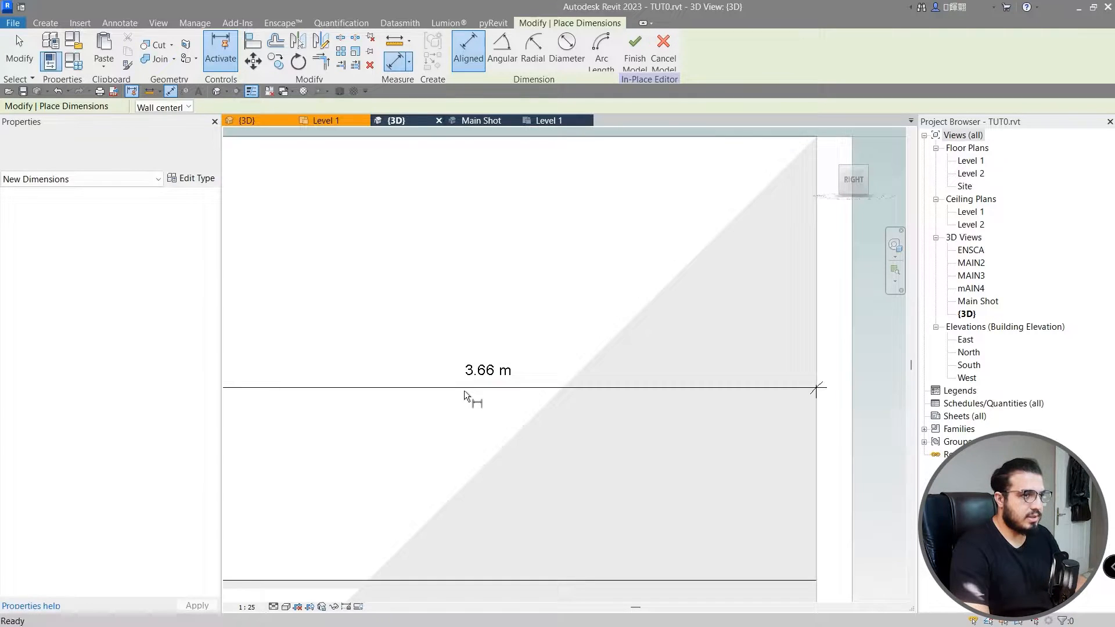
pyautogui.click(465, 390)
pyautogui.press('Escape')
pyautogui.scroll(-3, 465, 390)
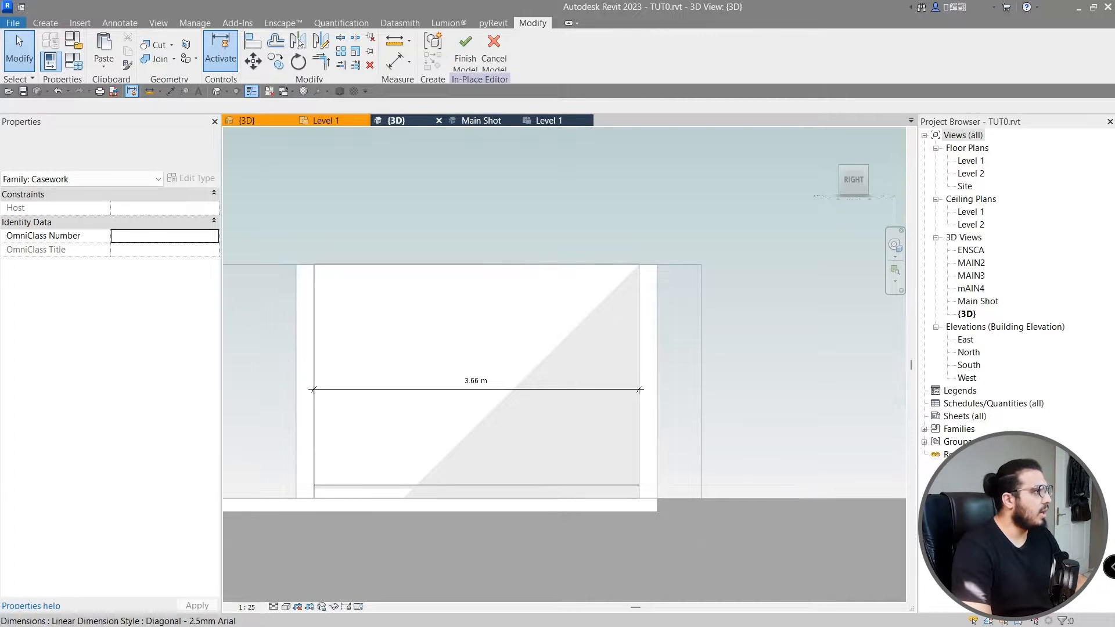
pyautogui.hotkey('alt', 'Tab')
pyautogui.click(514, 245)
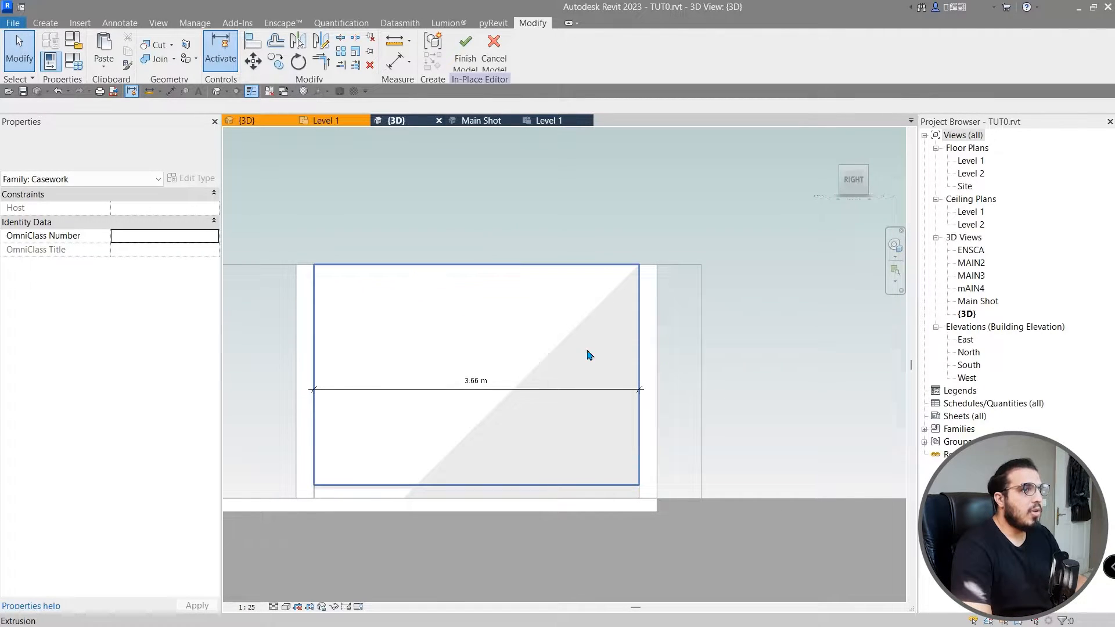
pyautogui.scroll(3, 452, 370)
pyautogui.moveTo(589, 470)
pyautogui.mouseDown(button='middle')
pyautogui.moveTo(779, 453)
pyautogui.moveTo(593, 444)
pyautogui.moveTo(641, 448)
pyautogui.mouseUp(button='middle')
pyautogui.scroll(-2, 777, 396)
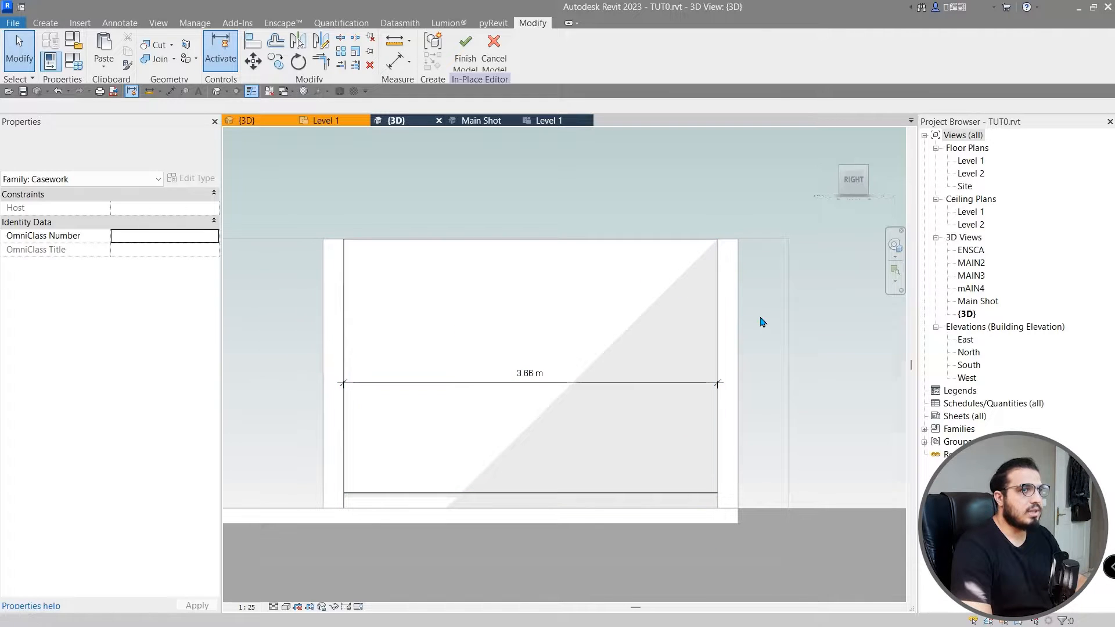
pyautogui.moveTo(319, 316)
pyautogui.mouseDown(button='middle')
pyautogui.moveTo(298, 311)
pyautogui.moveTo(300, 327)
pyautogui.mouseUp(button='middle')
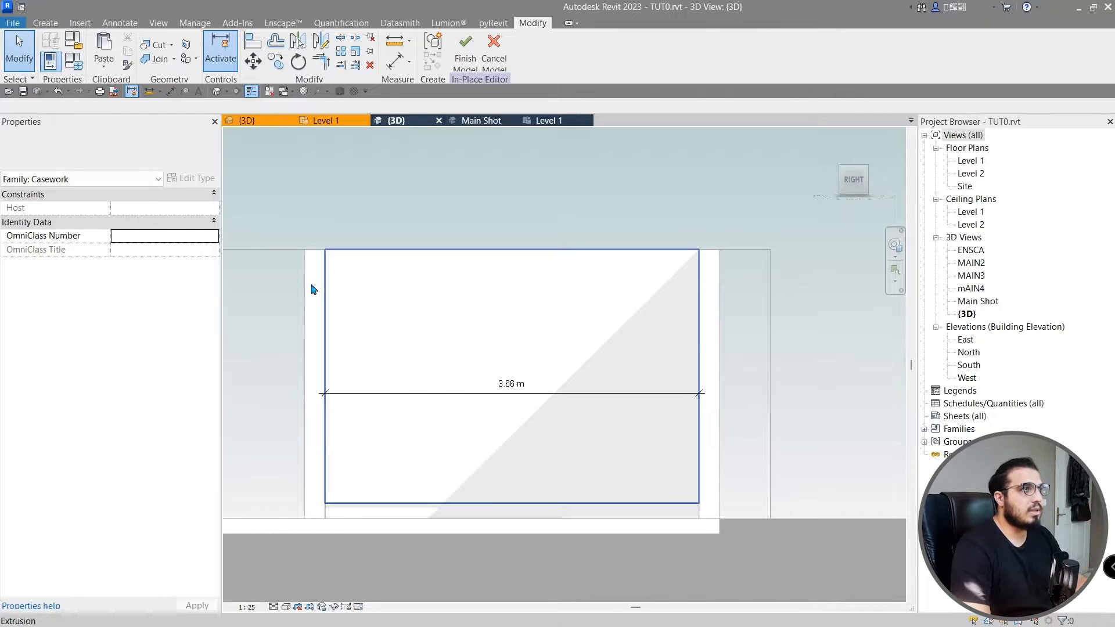
# Set the work plane by picking the front face of the main casework block.
pyautogui.press('s')
pyautogui.press('w')
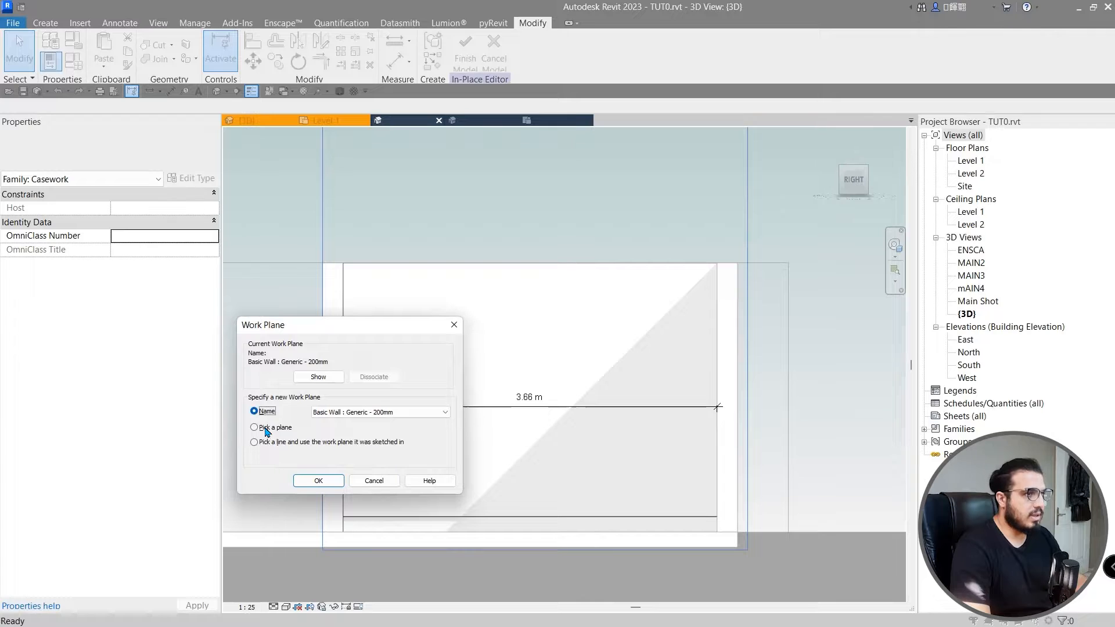
pyautogui.click(318, 480)
pyautogui.click(471, 322)
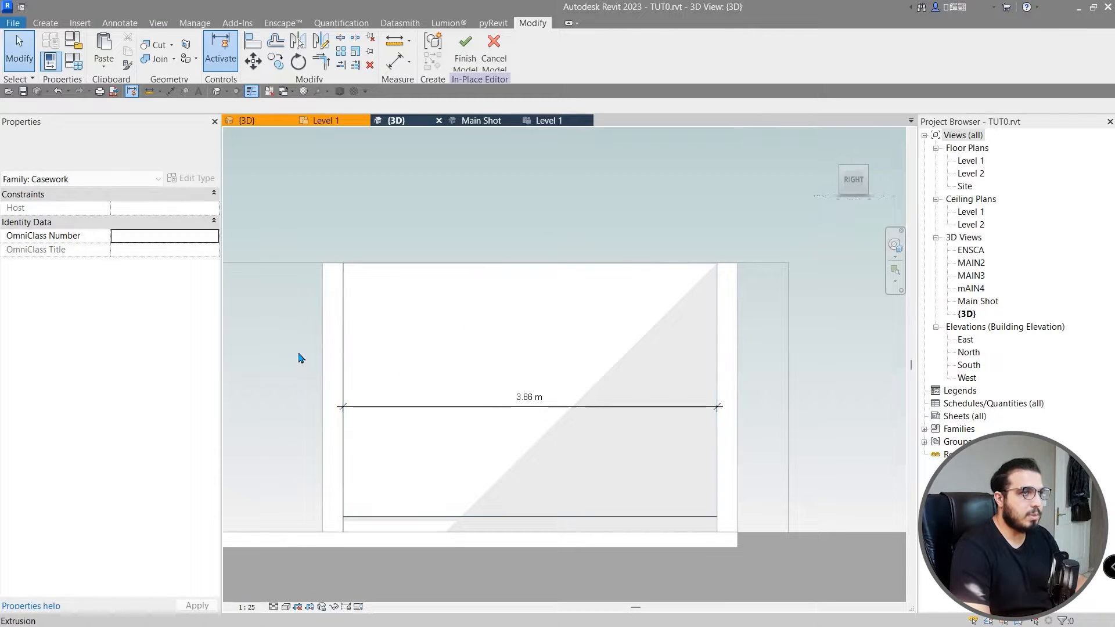
# Start an extrusion on the main casework block's front face and pick vertical division lines at 0.6 m offsets across its width.
pyautogui.moveTo(478, 293); pyautogui.dragTo(459, 304, button='middle')
pyautogui.click(41, 27)
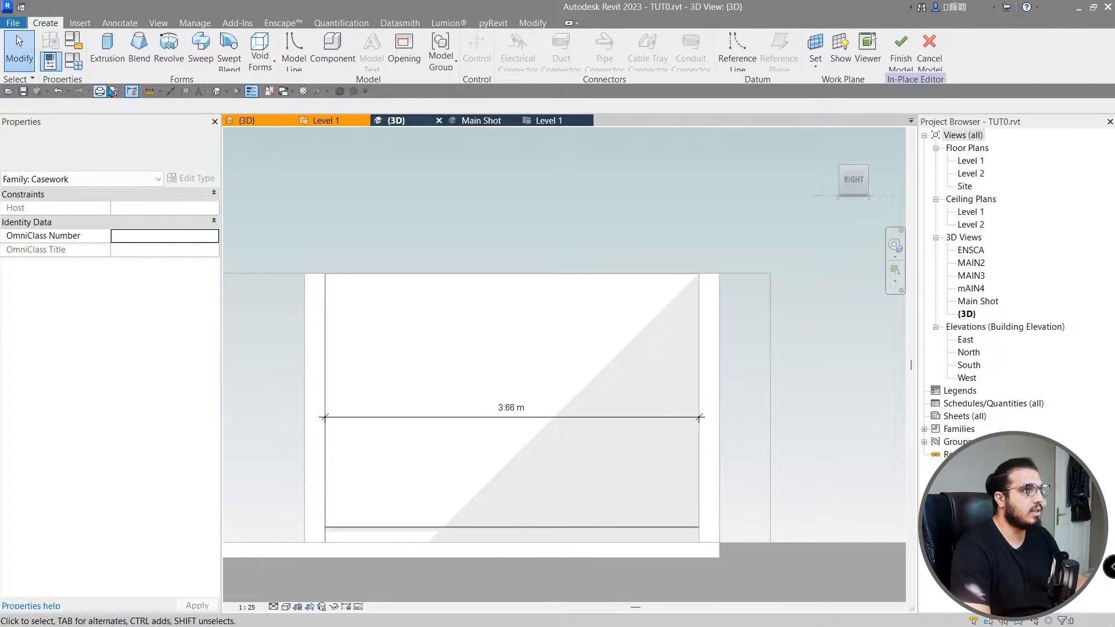
pyautogui.click(103, 52)
pyautogui.moveTo(405, 339); pyautogui.dragTo(415, 262, button='middle')
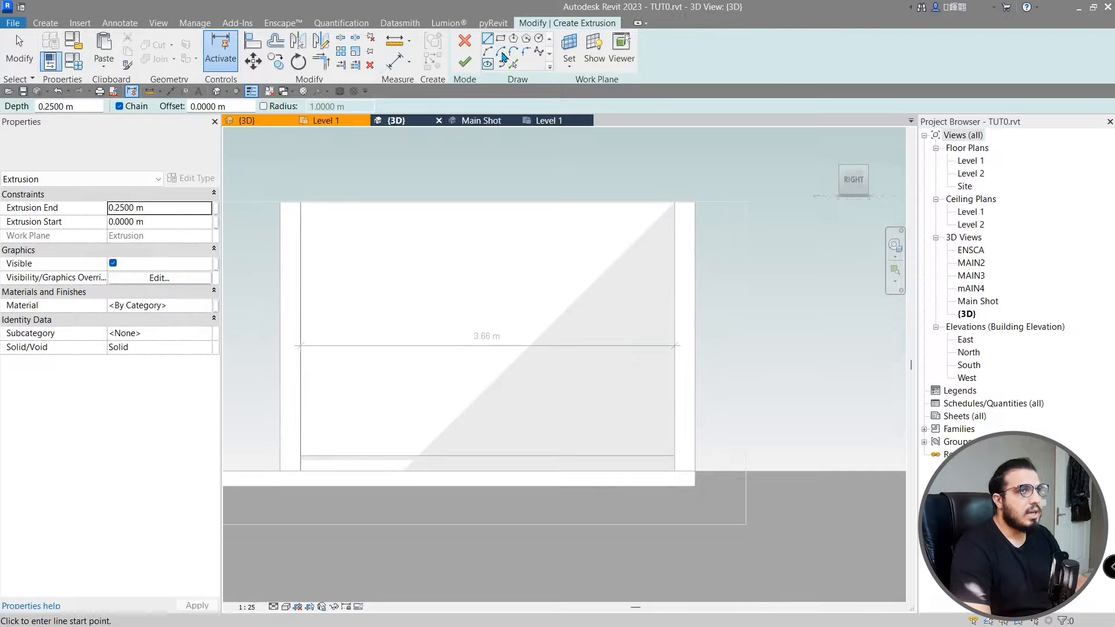
pyautogui.click(512, 65)
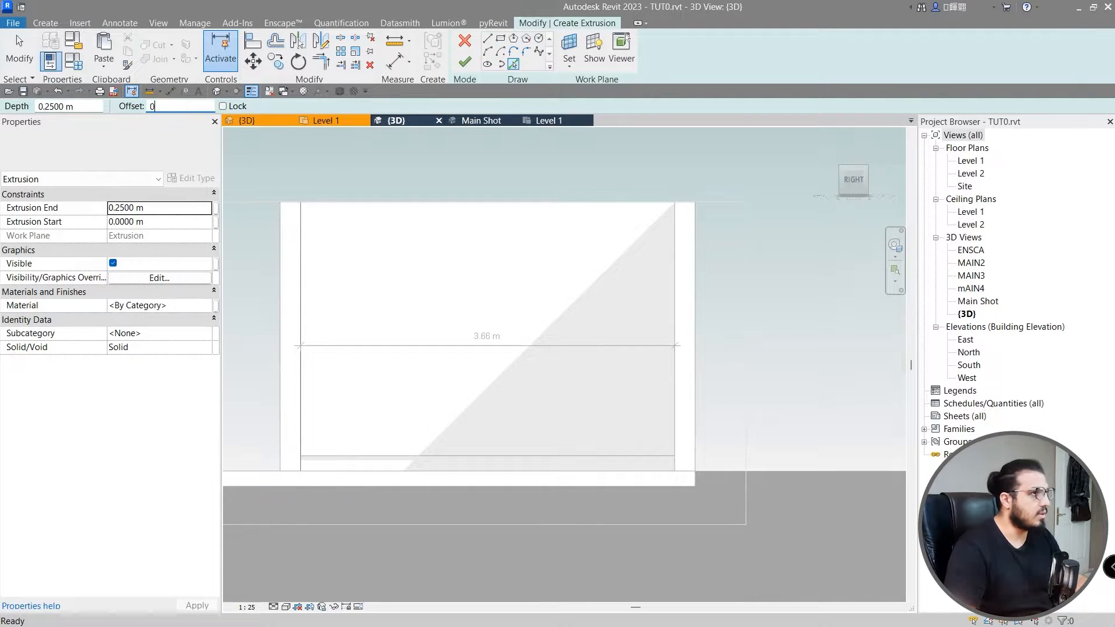
pyautogui.scroll(2, 296, 267)
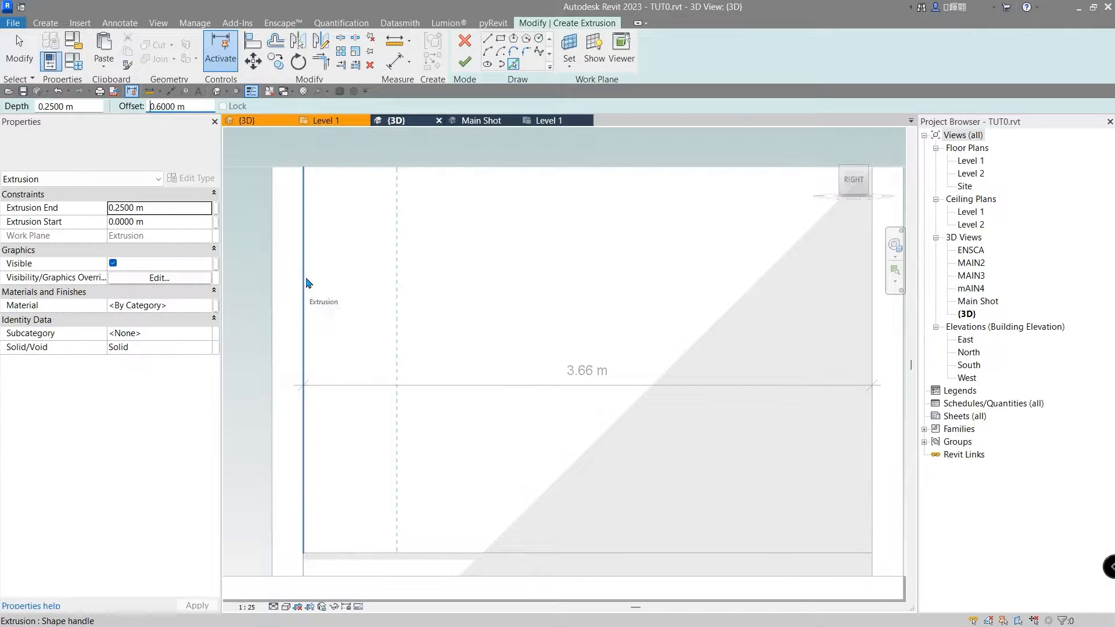
pyautogui.click(305, 284)
pyautogui.click(398, 294)
pyautogui.click(490, 303)
pyautogui.click(589, 318)
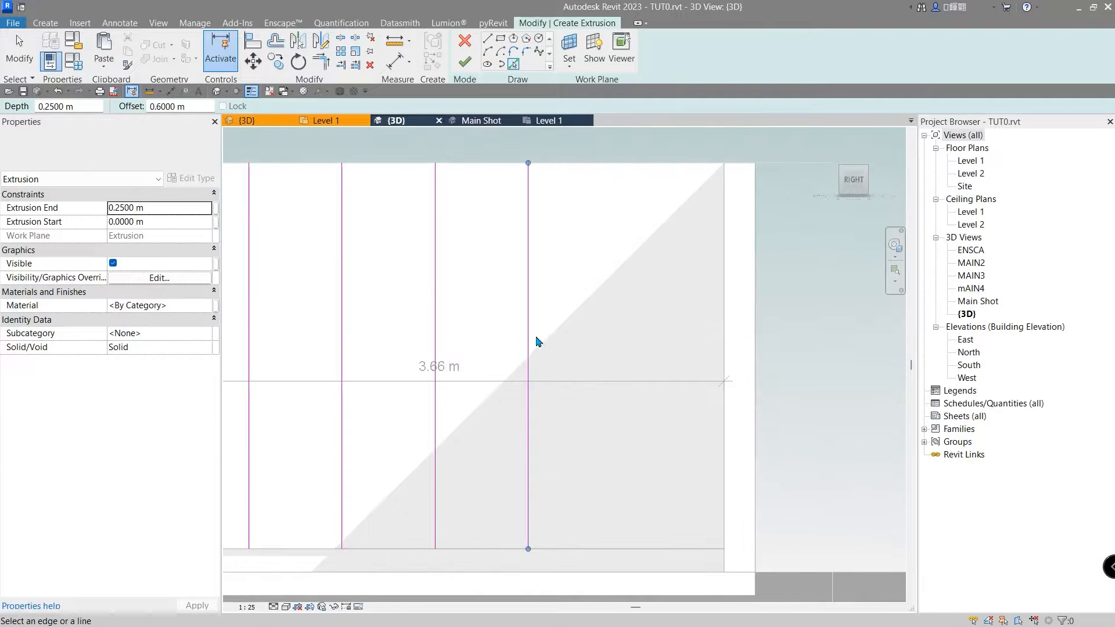
pyautogui.scroll(-2, 619, 360)
pyautogui.scroll(4, 639, 375)
pyautogui.press('Escape')
pyautogui.scroll(-2, 643, 381)
pyautogui.moveTo(581, 404)
pyautogui.mouseDown(button='middle')
pyautogui.moveTo(585, 368)
pyautogui.moveTo(685, 343)
pyautogui.moveTo(668, 317)
pyautogui.moveTo(505, 292)
pyautogui.mouseUp(button='middle')
pyautogui.scroll(3, 613, 296)
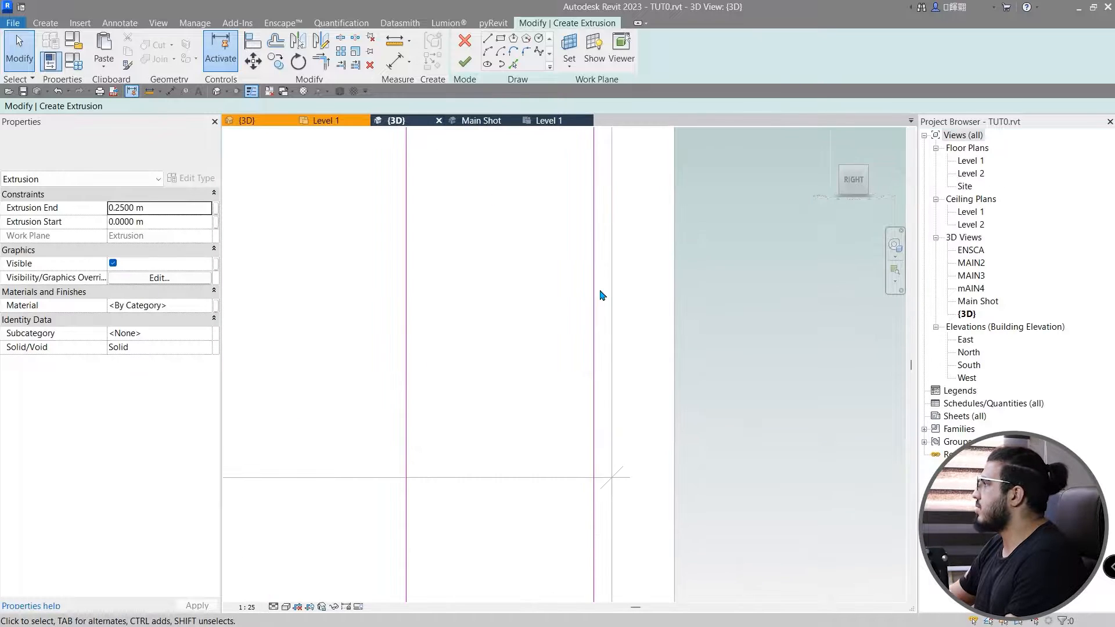
pyautogui.press('a')
pyautogui.press('l')
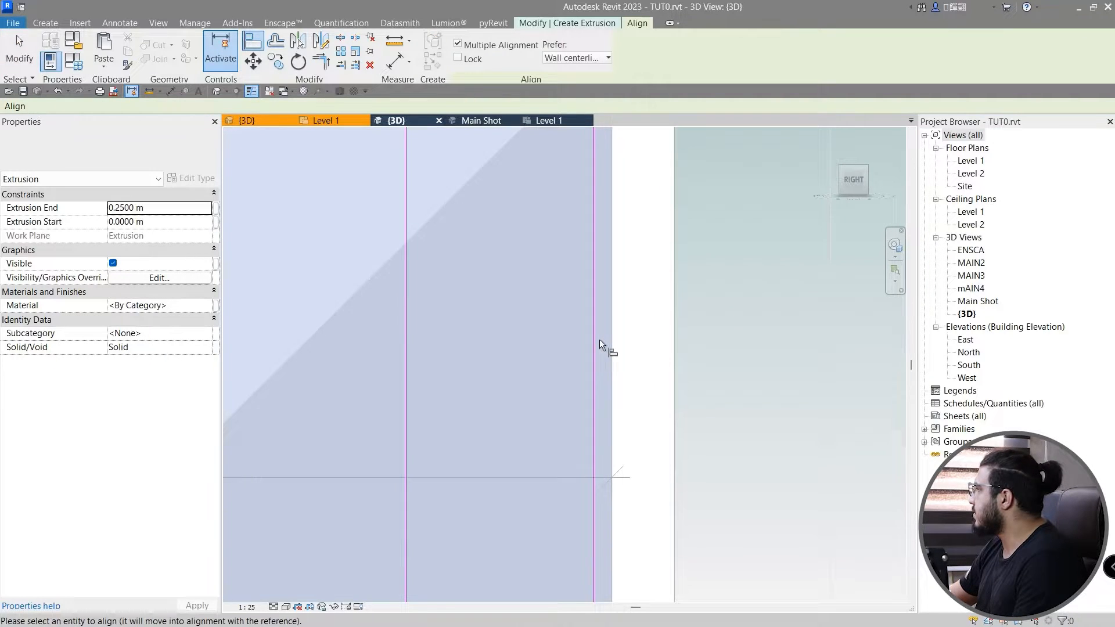
pyautogui.press('Escape')
pyautogui.scroll(-3, 606, 349)
pyautogui.scroll(4, 583, 300)
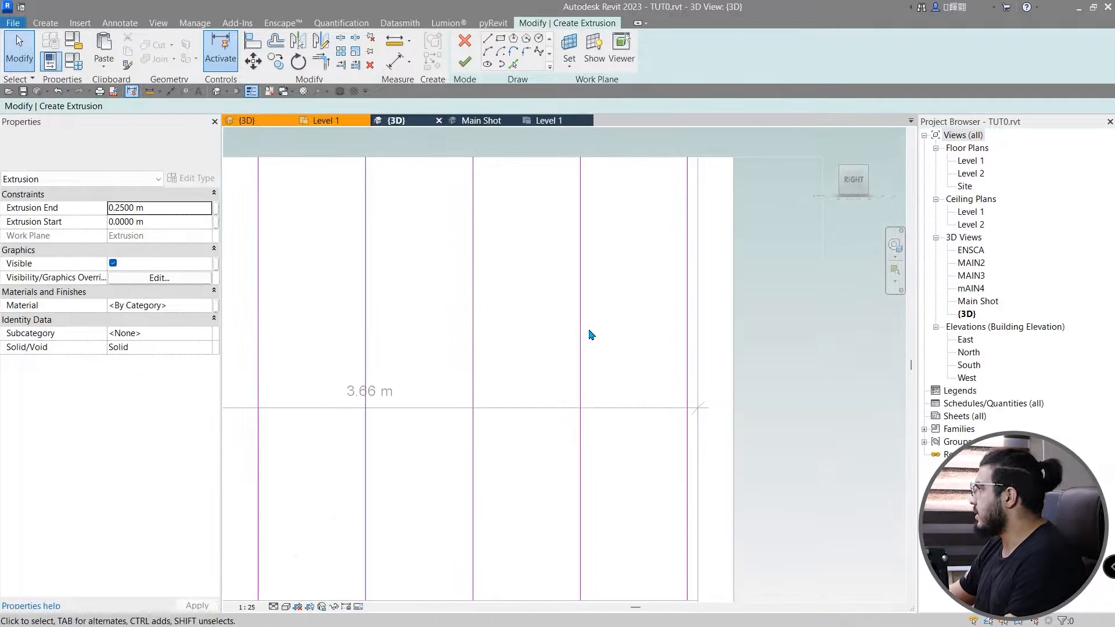
# Shift the two rightmost division lines together to the left, away from the block's right edge.
pyautogui.scroll(1, 646, 341)
pyautogui.moveTo(647, 343); pyautogui.dragTo(673, 357, button='middle')
pyautogui.scroll(-2, 711, 348)
pyautogui.moveTo(745, 343); pyautogui.dragTo(587, 390)
pyautogui.click(601, 457)
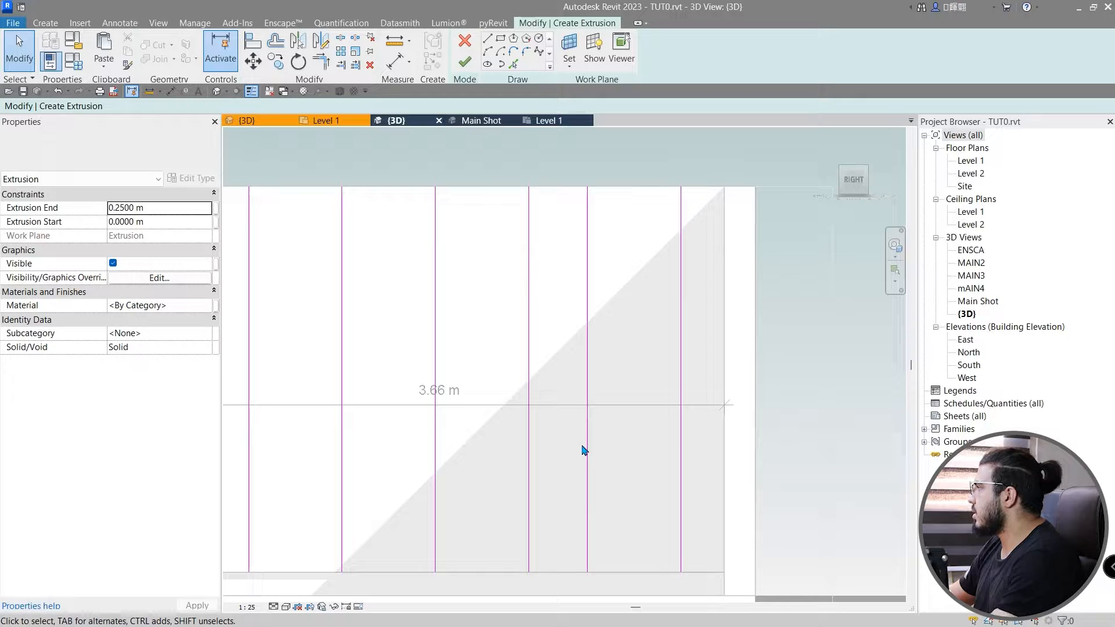
# Nudge the second-to-last division line right until it sits about 0.59 m from the line on its left.
pyautogui.click(585, 444)
pyautogui.press('Right')
pyautogui.press('Right')
pyautogui.press('Right')
pyautogui.press('Right')
pyautogui.press('Right')
pyautogui.press('Right')
pyautogui.press('Right')
pyautogui.press('Right')
pyautogui.press('Right')
pyautogui.press('Right')
pyautogui.press('Right')
pyautogui.press('Right')
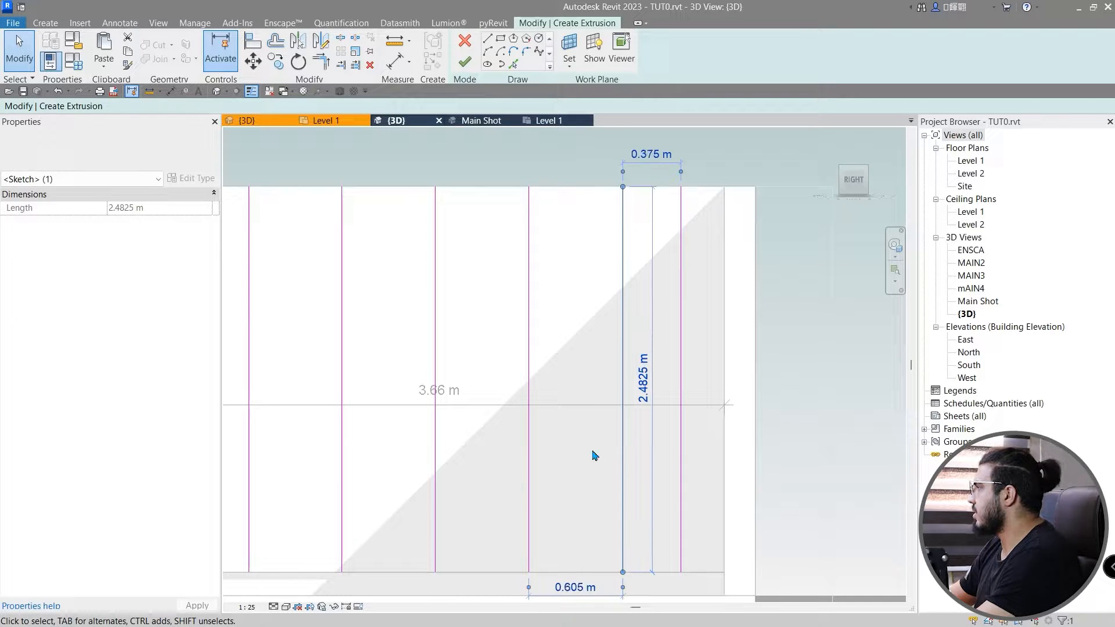
pyautogui.press('Left')
# Try removing the rightmost division line and nudging its neighbour right, and undo the attempt.
pyautogui.click(677, 462)
pyautogui.click(627, 468)
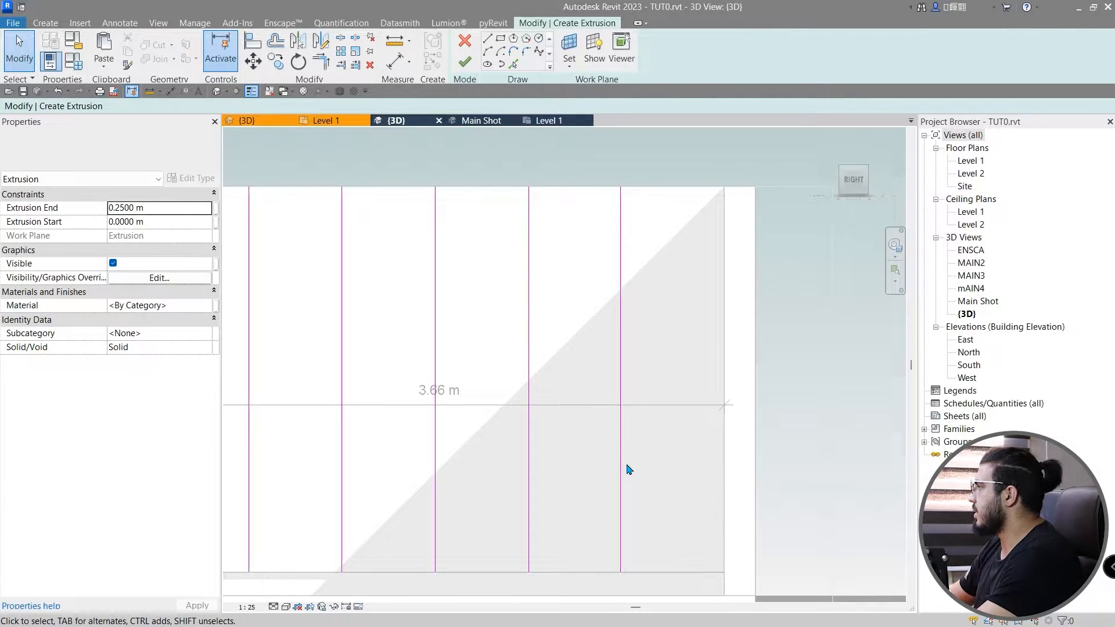
pyautogui.click(622, 469)
pyautogui.press('Right')
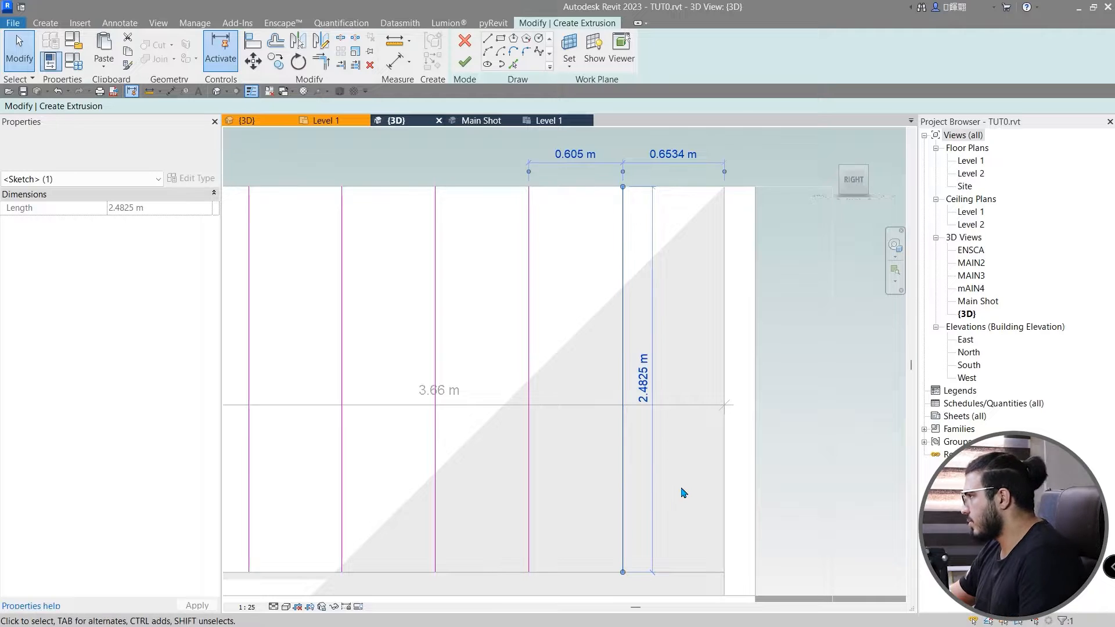
pyautogui.hotkey('ctrl', 'z')
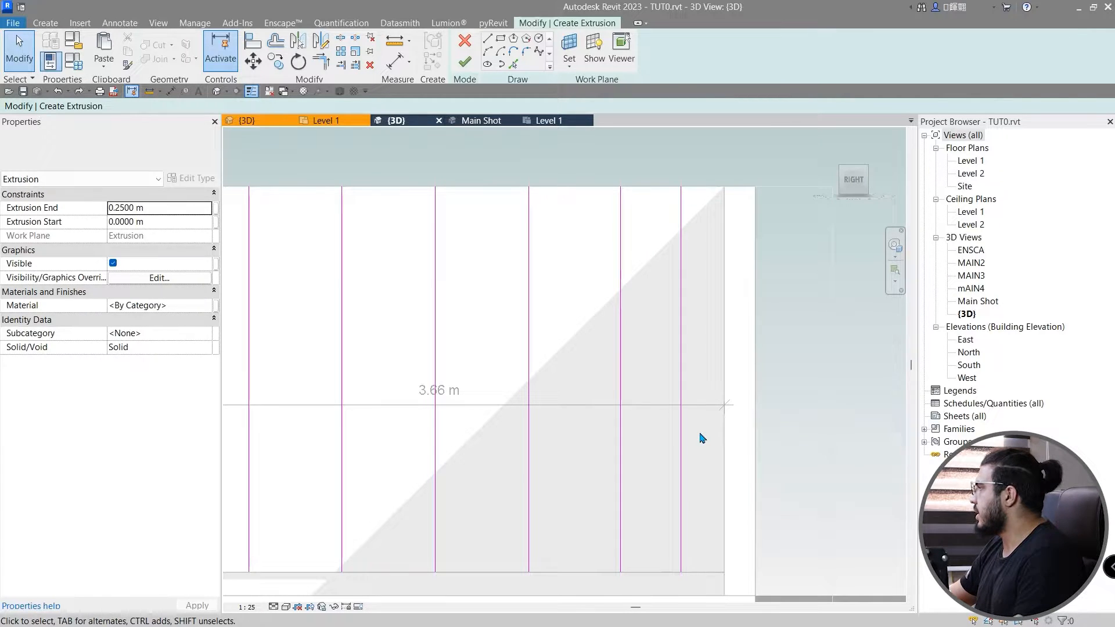
# Select the two rightmost division lines and nudge them together to the left to narrow the fifth panel.
pyautogui.click(681, 436)
pyautogui.click(620, 457)
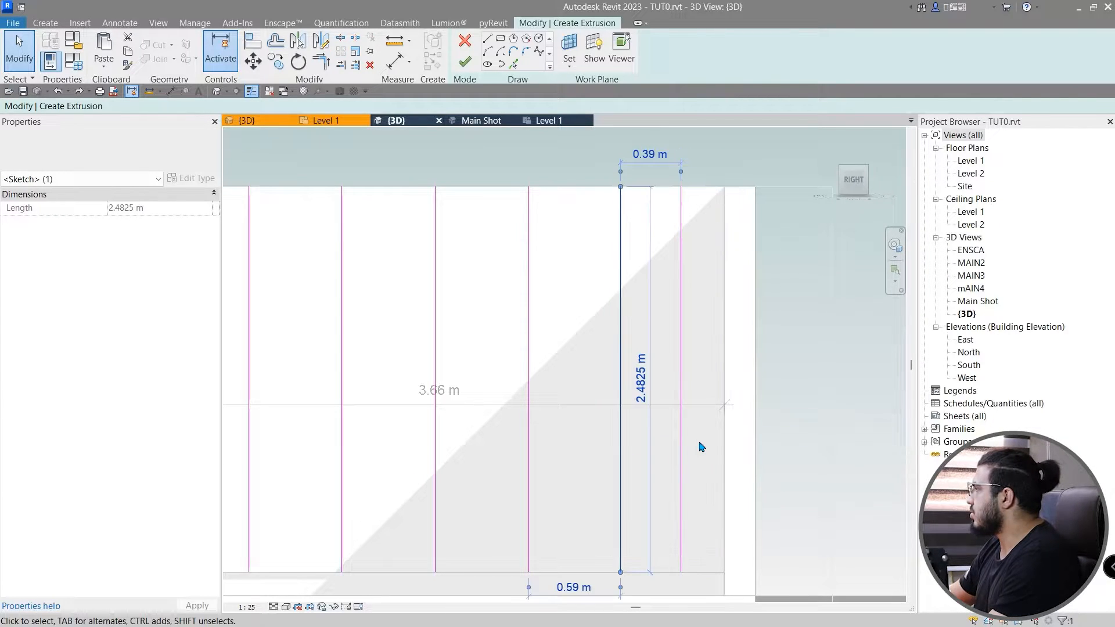
pyautogui.moveTo(711, 440); pyautogui.dragTo(592, 483)
pyautogui.press('Left')
pyautogui.press('Right')
pyautogui.press('Right')
pyautogui.press('Right')
pyautogui.click(676, 484)
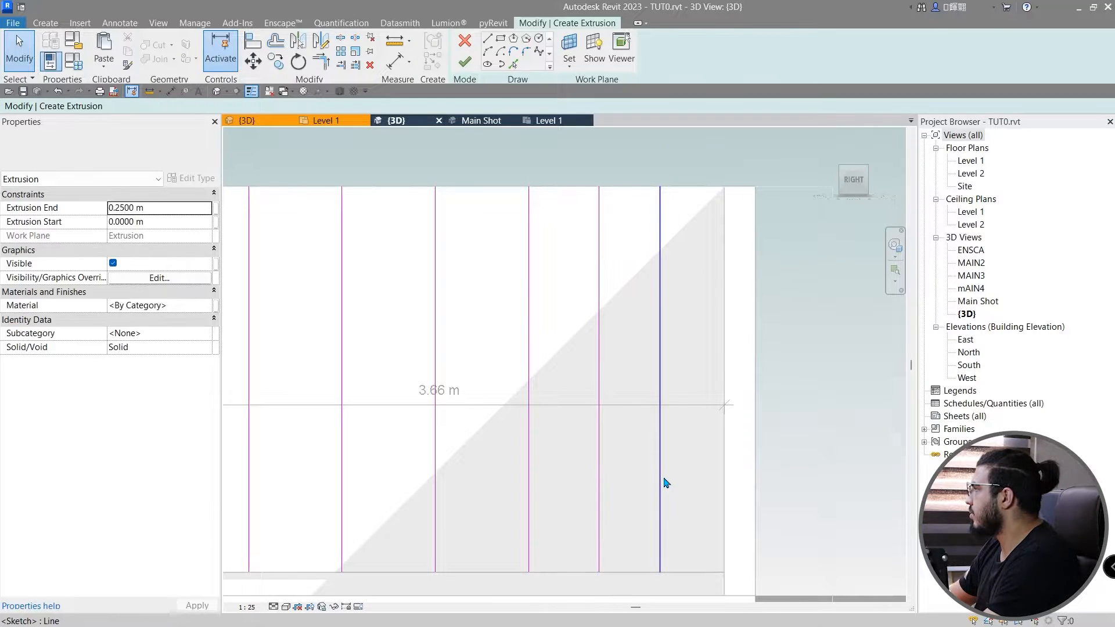
# Nudge only the rightmost division line right to even out the last two narrow panels.
pyautogui.click(660, 480)
pyautogui.press('Right')
pyautogui.press('Right')
pyautogui.press('Right')
pyautogui.press('Right')
pyautogui.press('Right')
pyautogui.press('Right')
pyautogui.click(821, 475)
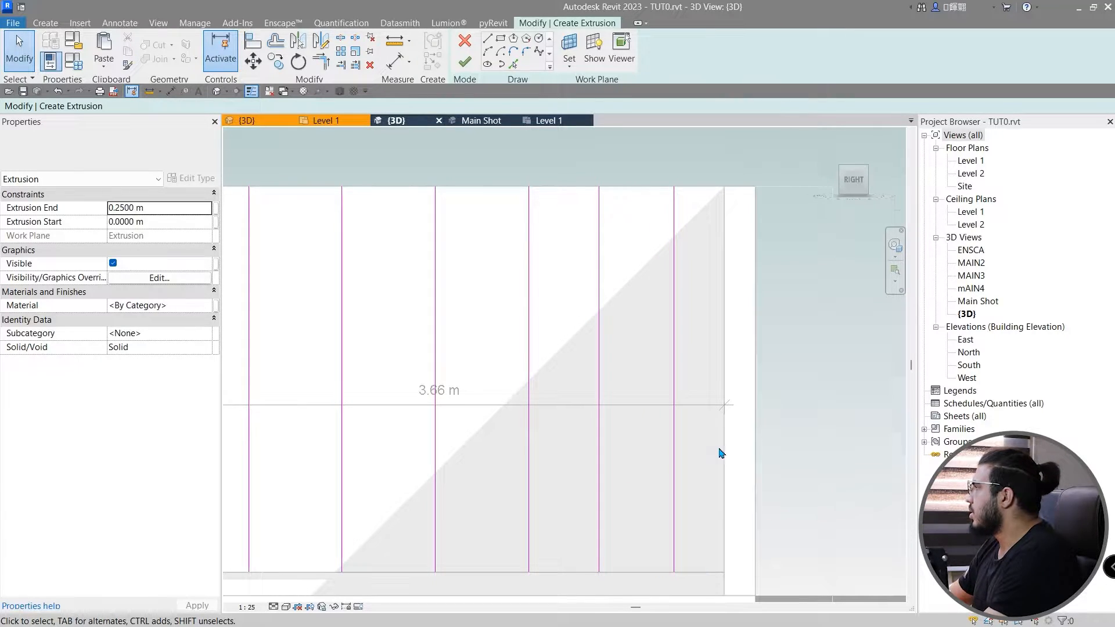
# Add a sketch line along the casework block's right edge by picking that edge with zero offset.
pyautogui.scroll(-3, 748, 289)
pyautogui.moveTo(679, 312); pyautogui.dragTo(573, 336, button='middle')
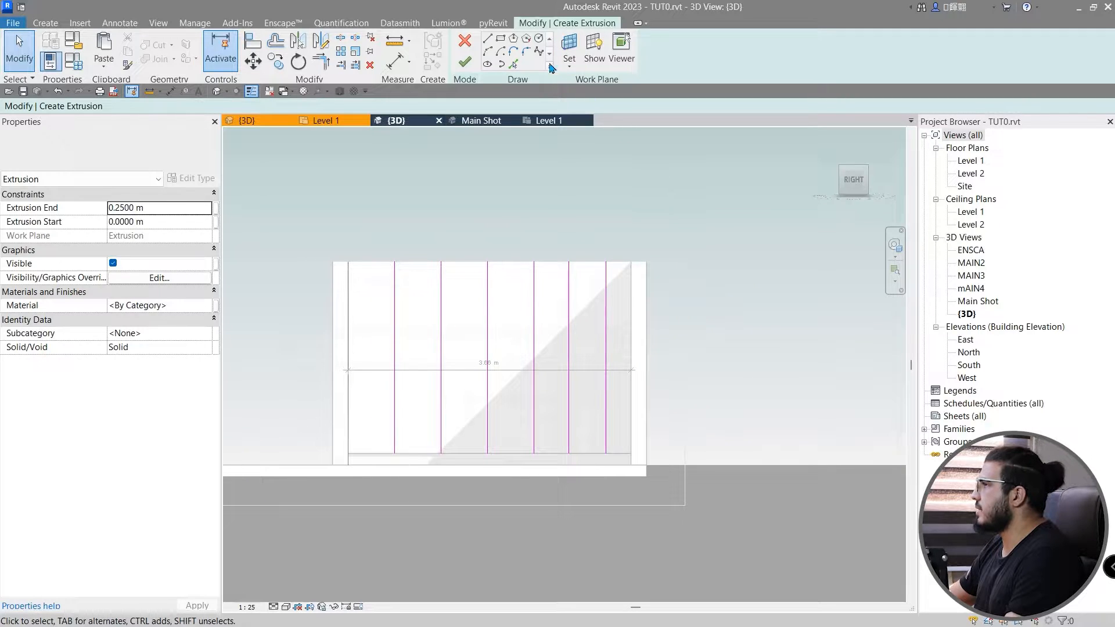
pyautogui.click(513, 64)
pyautogui.scroll(3, 582, 304)
pyautogui.click(696, 373)
pyautogui.scroll(-1, 522, 435)
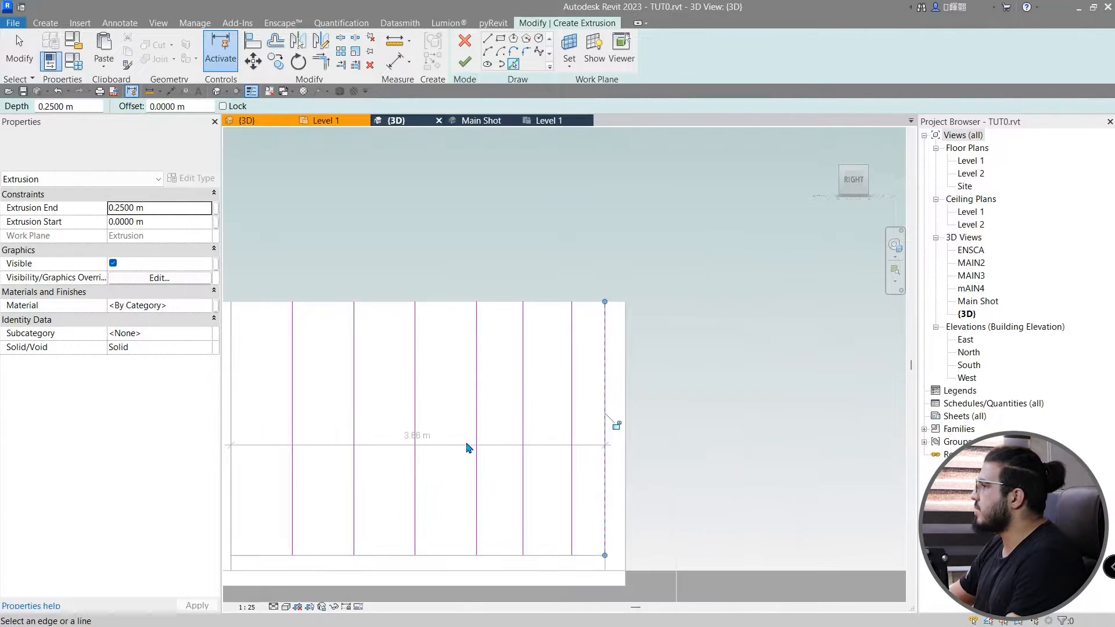
pyautogui.press('Escape')
# Switch to the kitchen reference photo and examine the panel joints above the fridge and ovens.
pyautogui.scroll(3, 490, 413)
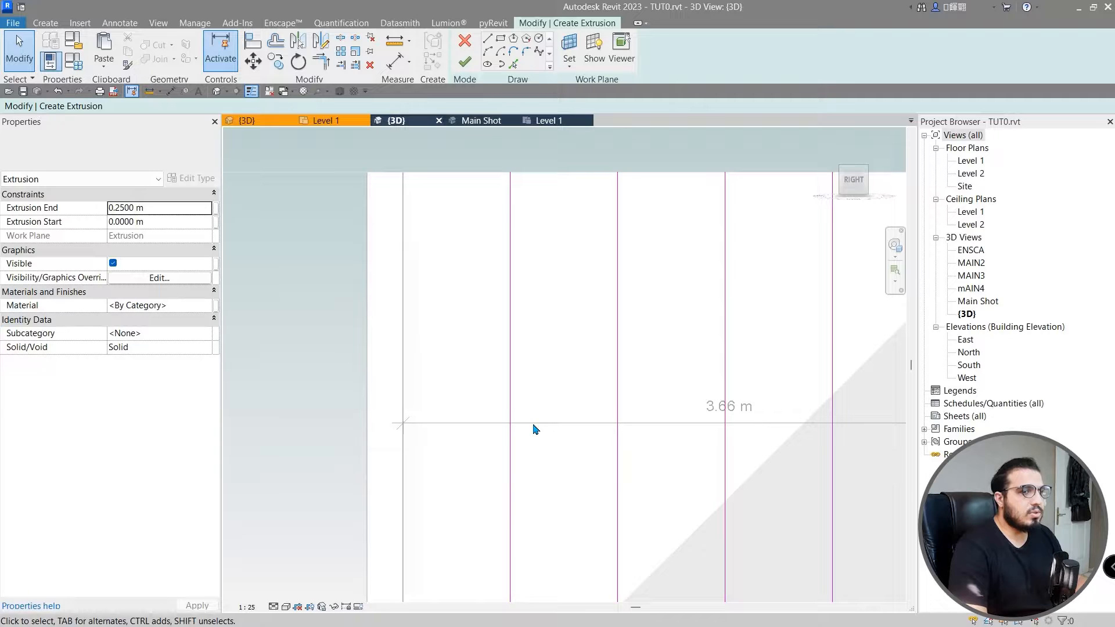
pyautogui.press('super')
pyautogui.click(864, 613)
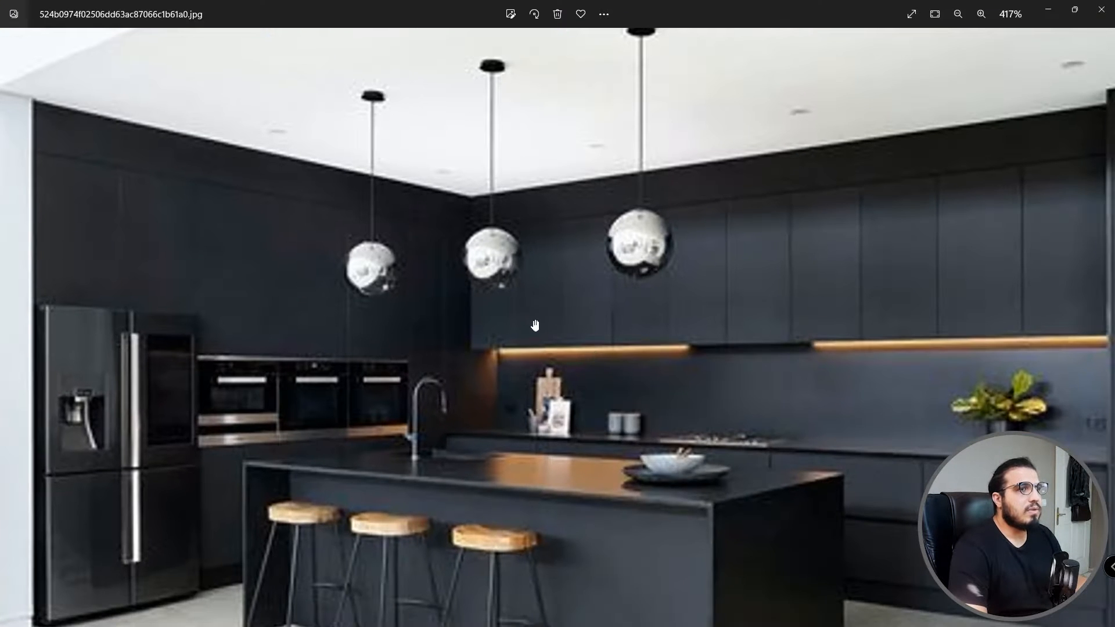
pyautogui.scroll(5, 311, 317)
pyautogui.moveTo(311, 316); pyautogui.dragTo(487, 122)
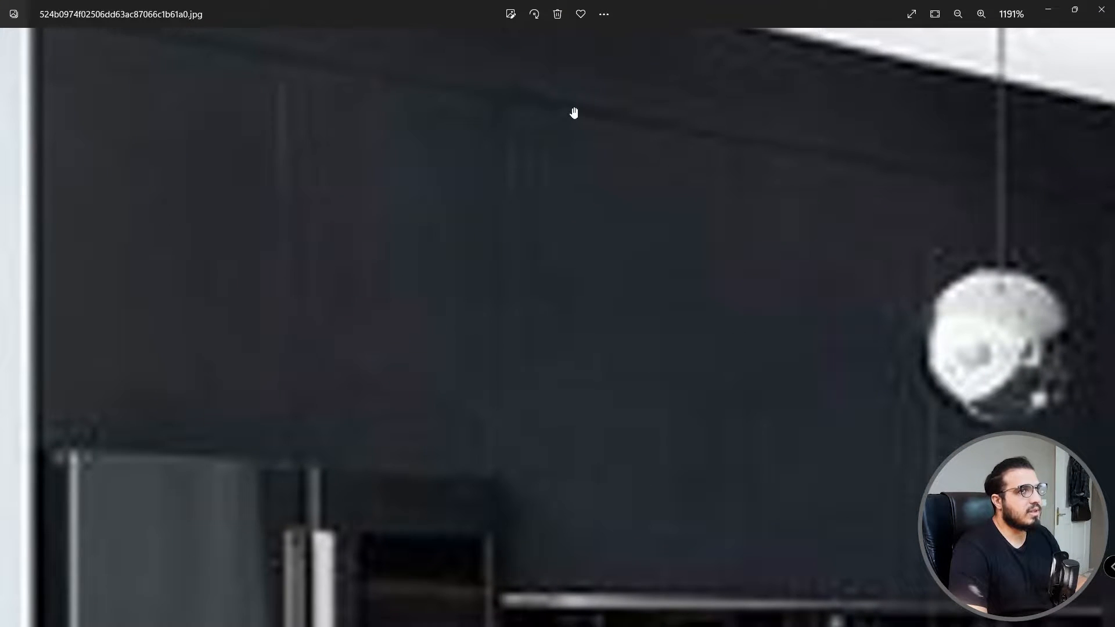
pyautogui.moveTo(342, 130); pyautogui.dragTo(20, 231)
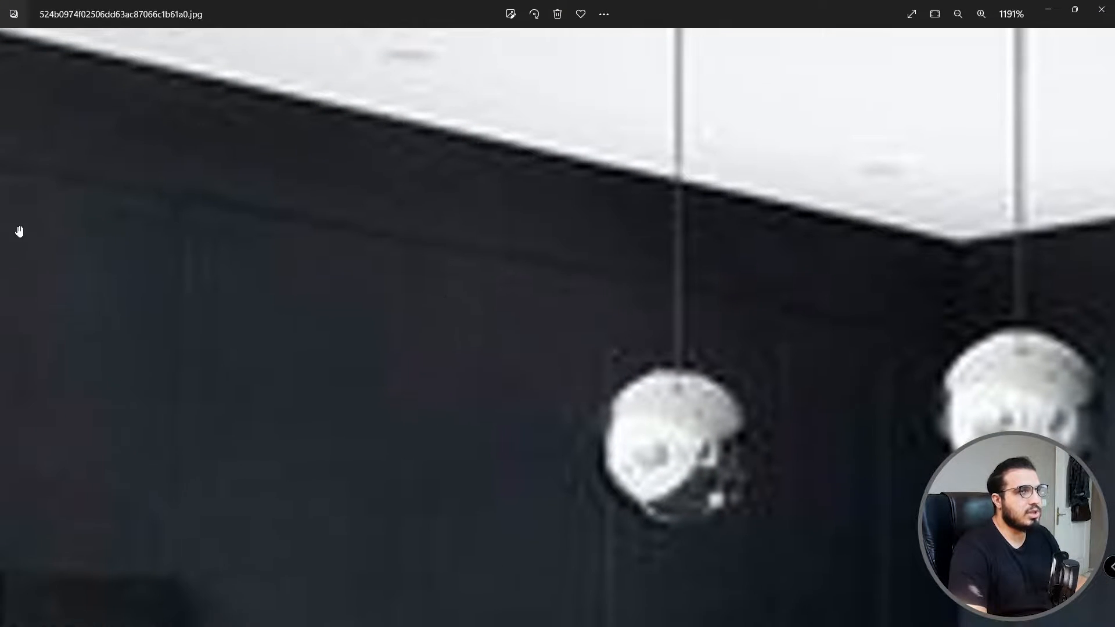
pyautogui.click(1046, 10)
# Add parallel sketch lines at a 0.005 m offset on both sides of the first division line.
pyautogui.scroll(-4, 454, 388)
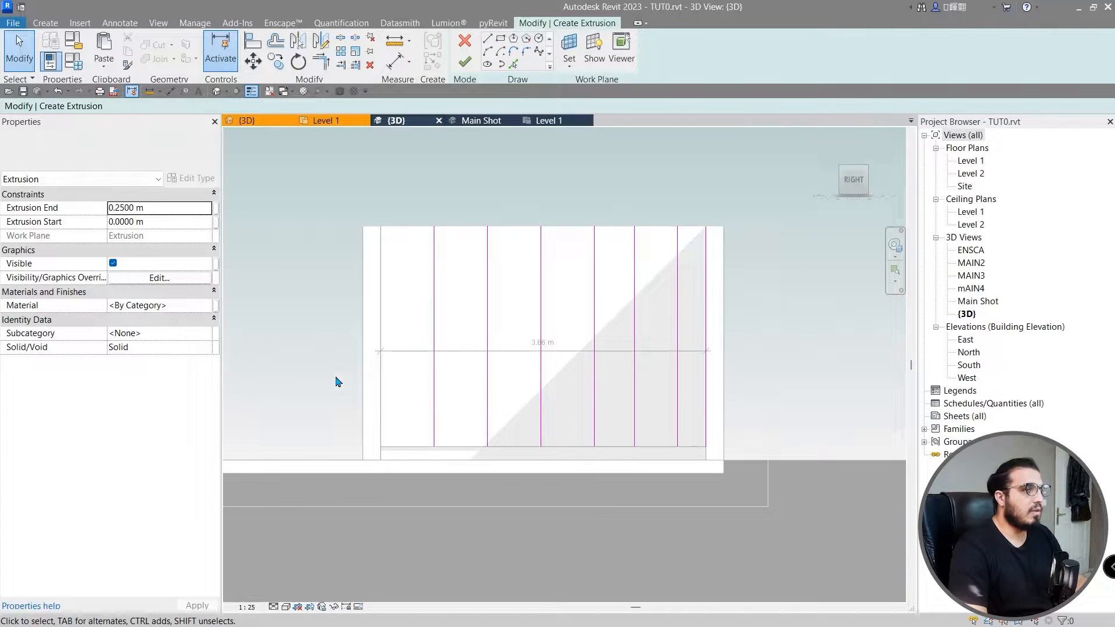
pyautogui.scroll(2, 411, 344)
pyautogui.moveTo(441, 385); pyautogui.dragTo(416, 426, button='middle')
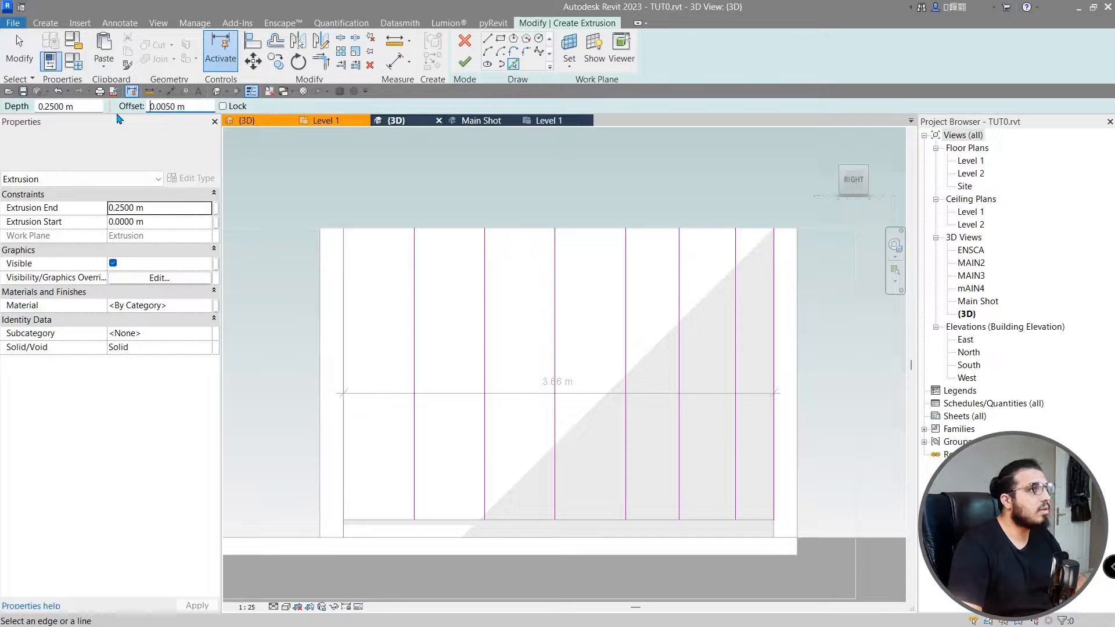
pyautogui.scroll(3, 456, 366)
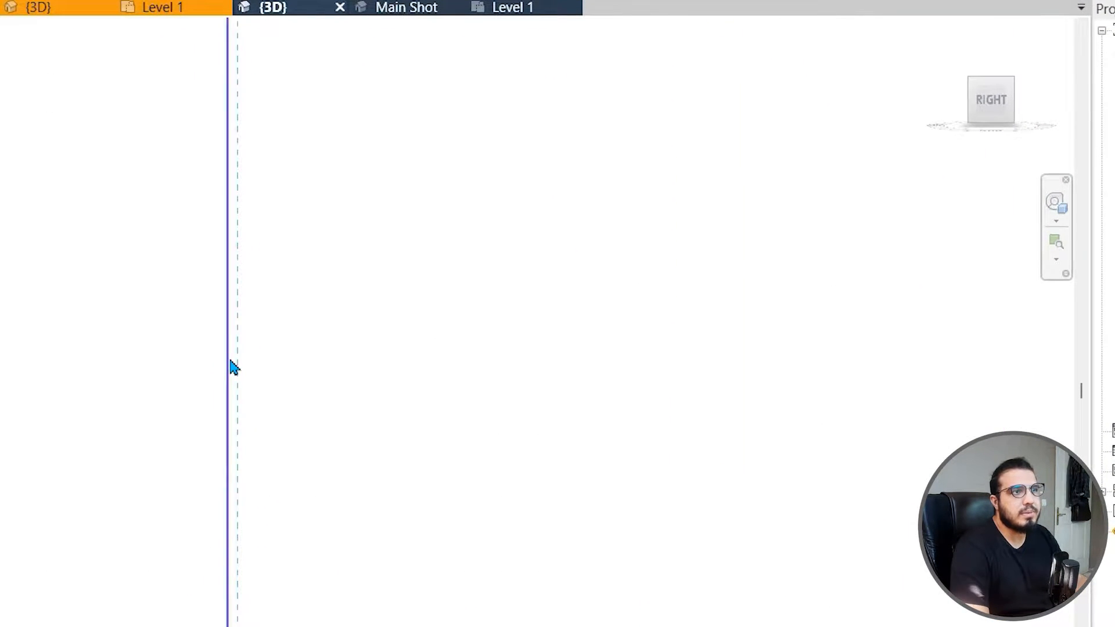
pyautogui.click(229, 358)
pyautogui.scroll(2, 202, 351)
pyautogui.click(258, 365)
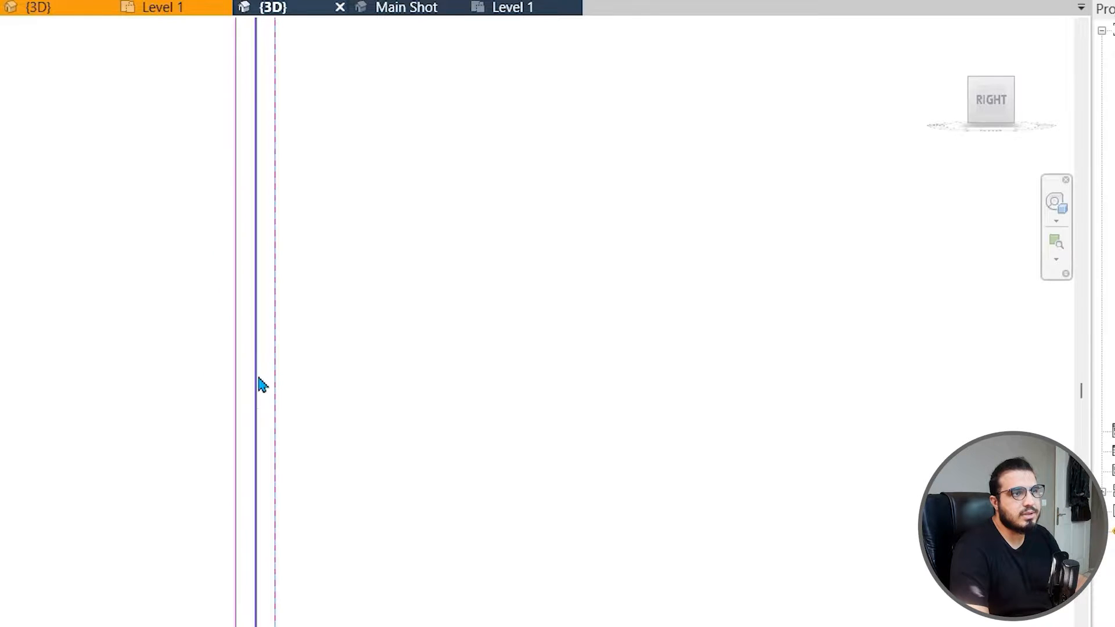
pyautogui.scroll(-2, 257, 375)
pyautogui.scroll(2, 271, 400)
pyautogui.press('Escape')
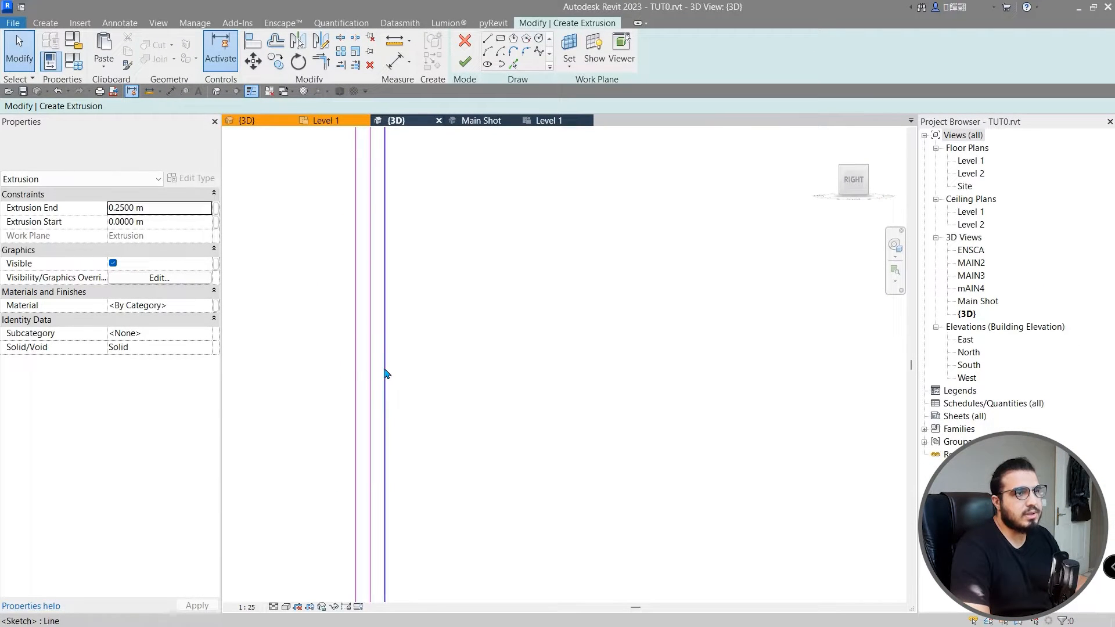
# Copy the pair of offset lines to each of the other division lines using Copy with Multiple enabled.
pyautogui.click(384, 372)
pyautogui.keyDown('ctrl'); pyautogui.click(370, 365); pyautogui.keyUp('ctrl')
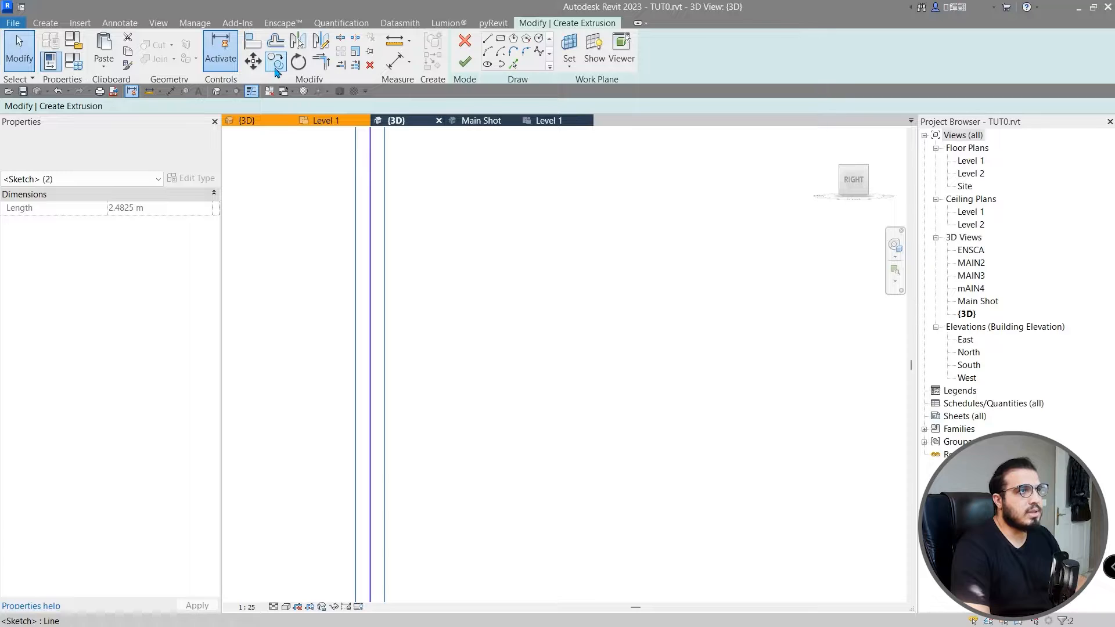
pyautogui.click(276, 60)
pyautogui.click(378, 355)
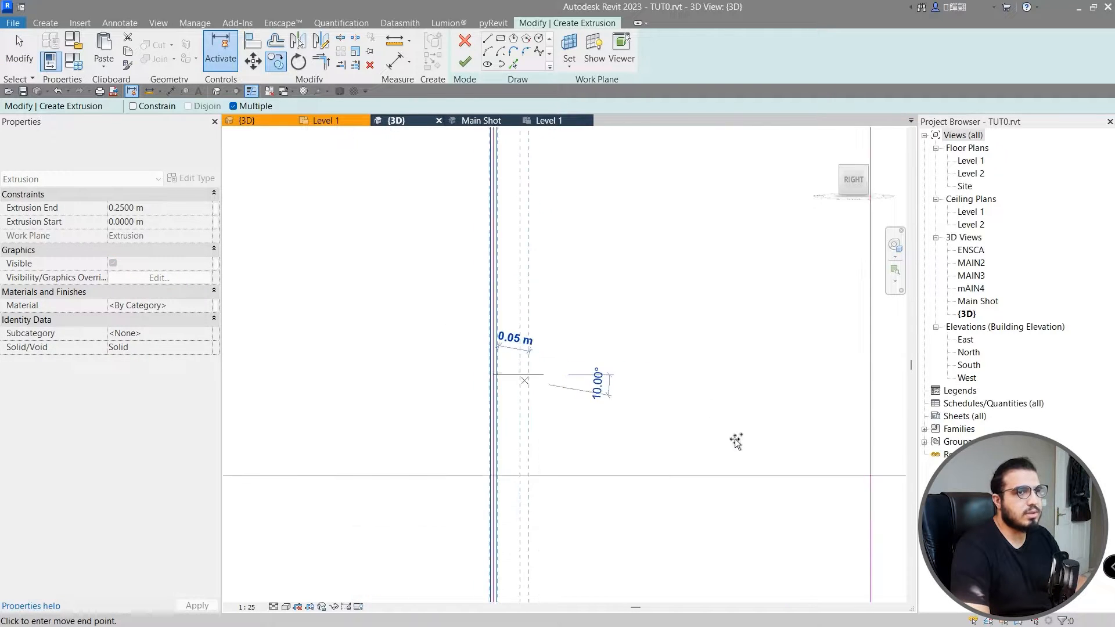
pyautogui.moveTo(735, 441); pyautogui.dragTo(336, 438, button='middle')
pyautogui.scroll(-1, 348, 436)
pyautogui.click(418, 427)
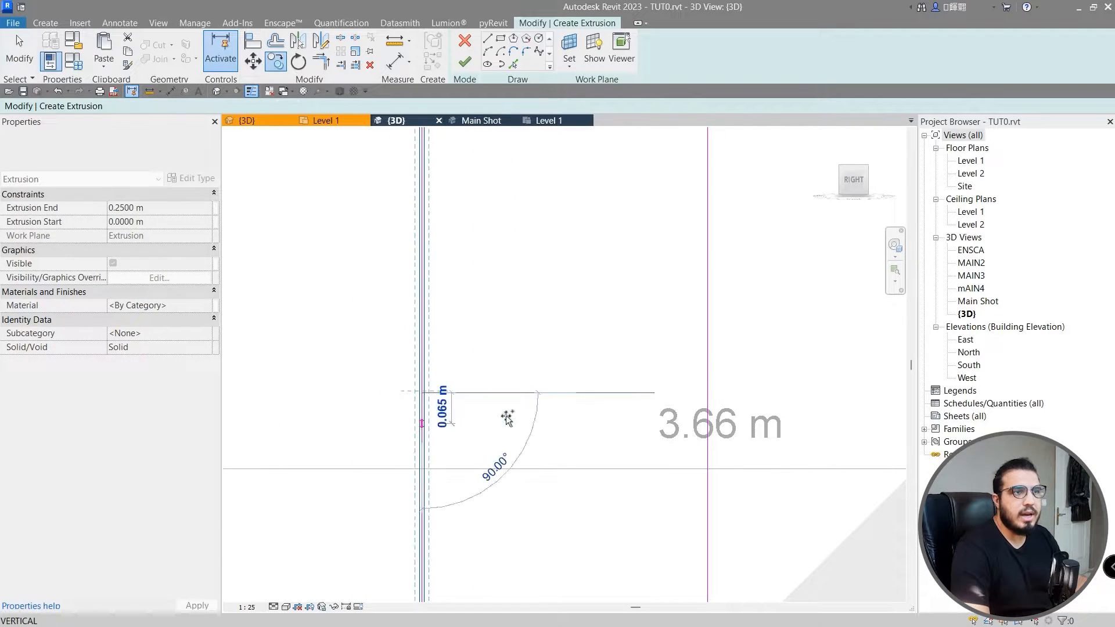
pyautogui.click(707, 383)
pyautogui.moveTo(788, 428); pyautogui.dragTo(273, 436, button='middle')
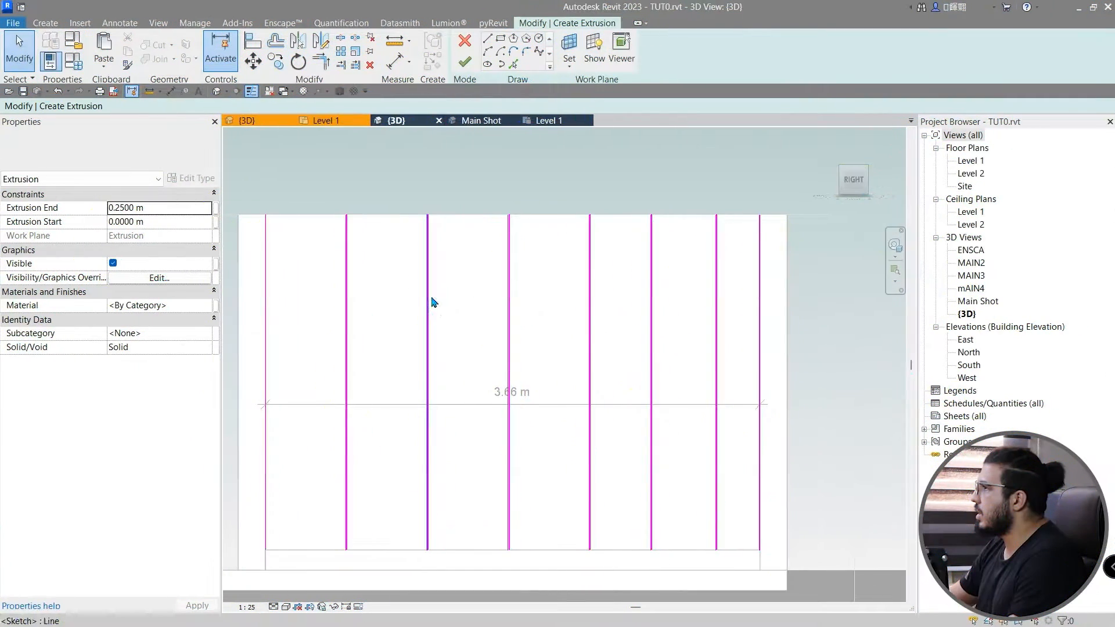
# Examine the paired gap lines at each panel division across the casework front.
pyautogui.moveTo(434, 301); pyautogui.dragTo(579, 293, button='middle')
pyautogui.scroll(3, 437, 201)
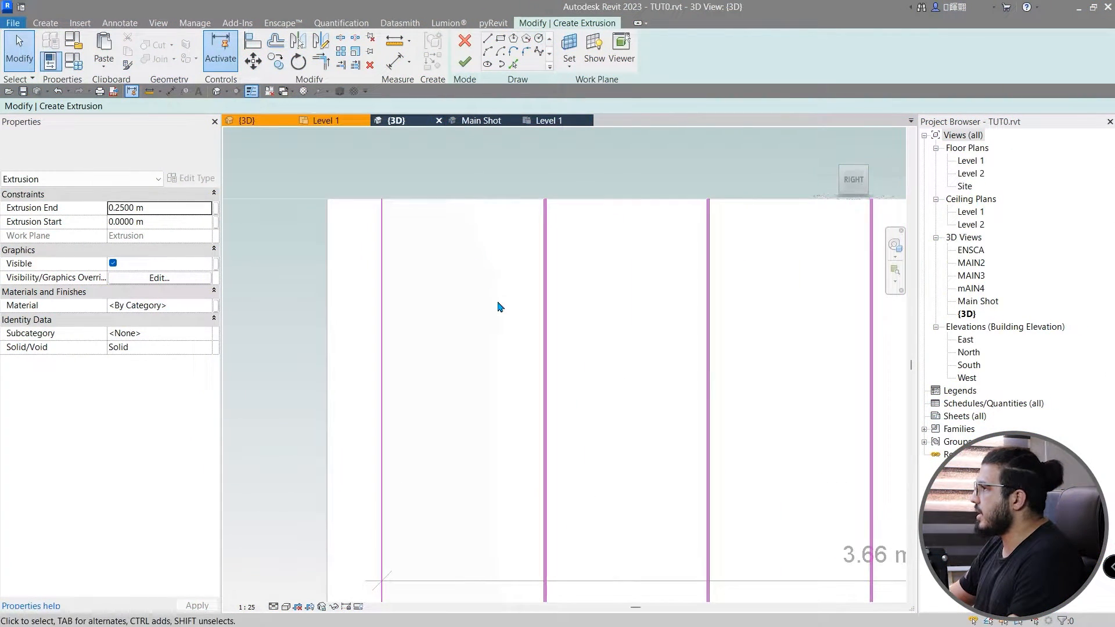
pyautogui.scroll(-2, 494, 302)
pyautogui.moveTo(616, 392); pyautogui.dragTo(529, 344, button='middle')
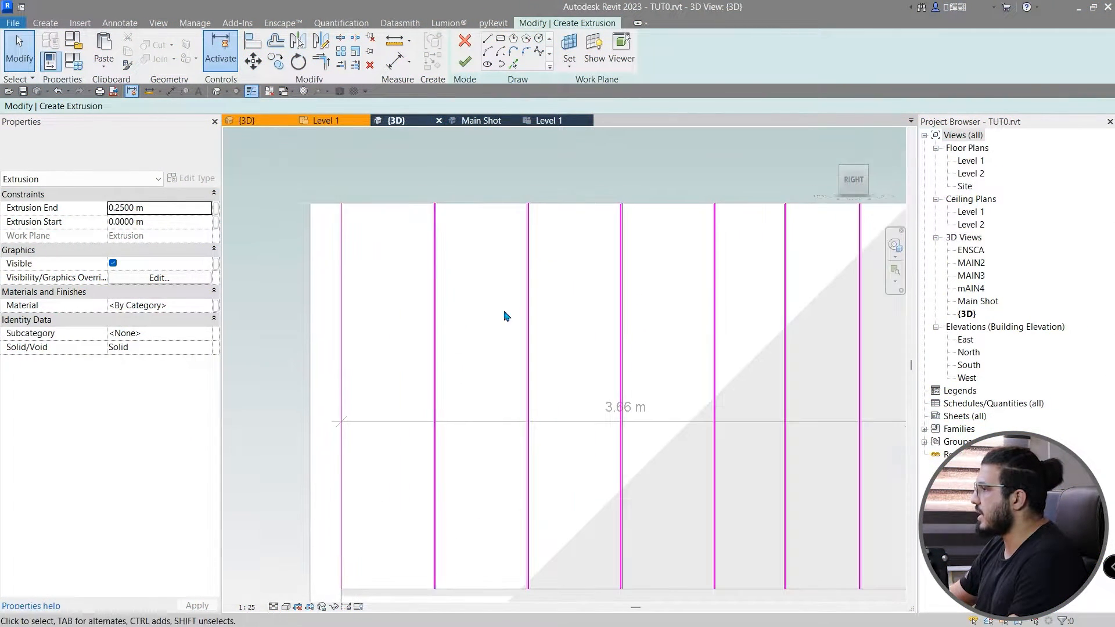
pyautogui.scroll(-2, 628, 299)
pyautogui.moveTo(650, 400); pyautogui.dragTo(694, 434, button='middle')
pyautogui.scroll(2, 589, 451)
pyautogui.moveTo(692, 494); pyautogui.dragTo(572, 497, button='middle')
pyautogui.scroll(-3, 493, 429)
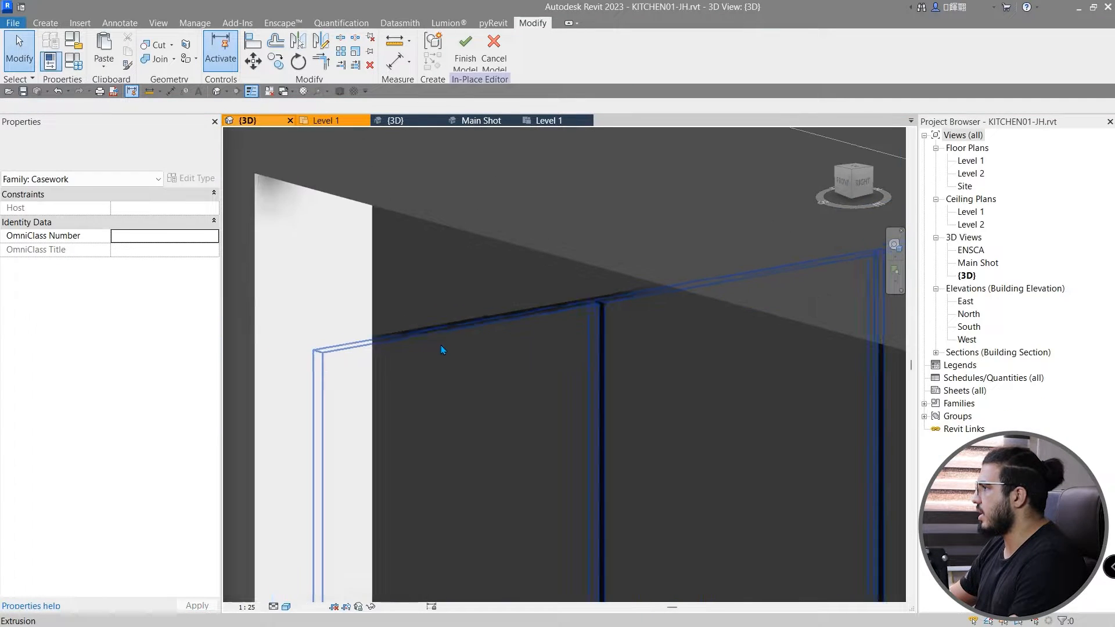
# In the finished KITCHEN01-JH model, examine the panel gaps on the tall units and wall cabinets.
pyautogui.keyDown('shift'); pyautogui.moveTo(441, 344); pyautogui.dragTo(244, 244, button='middle'); pyautogui.keyUp('shift')
pyautogui.scroll(-2, 244, 246)
pyautogui.moveTo(353, 313); pyautogui.dragTo(403, 330, button='middle')
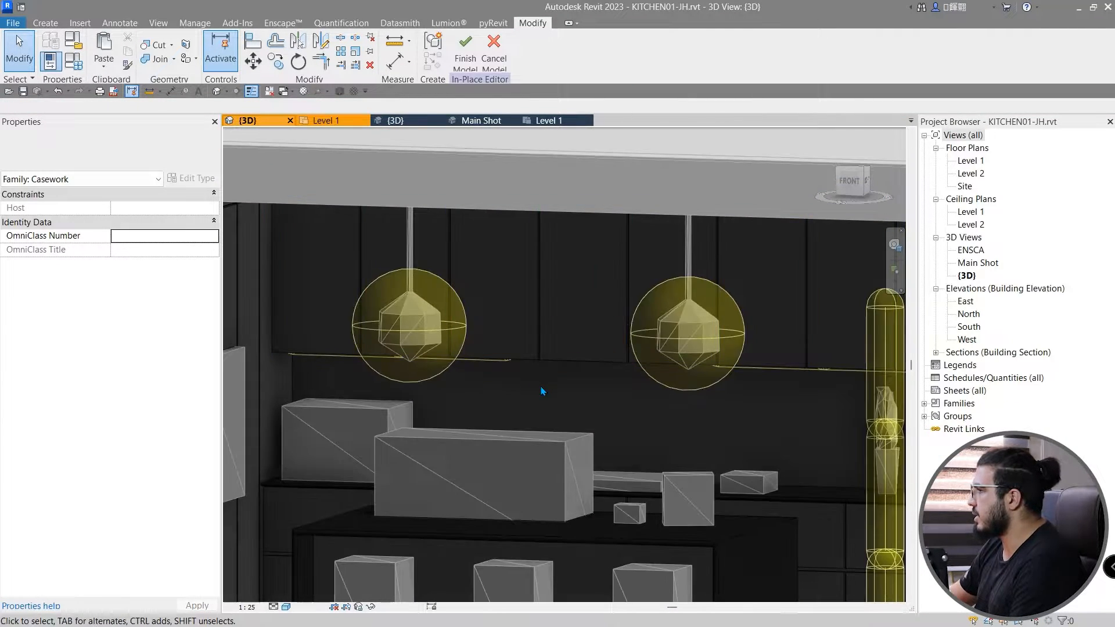
# Open Section 2 of the finished KITCHEN01-JH model to see the casework front with its toe kick and top strip.
pyautogui.scroll(-3, 543, 383)
pyautogui.keyDown('shift'); pyautogui.moveTo(635, 435); pyautogui.dragTo(755, 418, button='middle'); pyautogui.keyUp('shift')
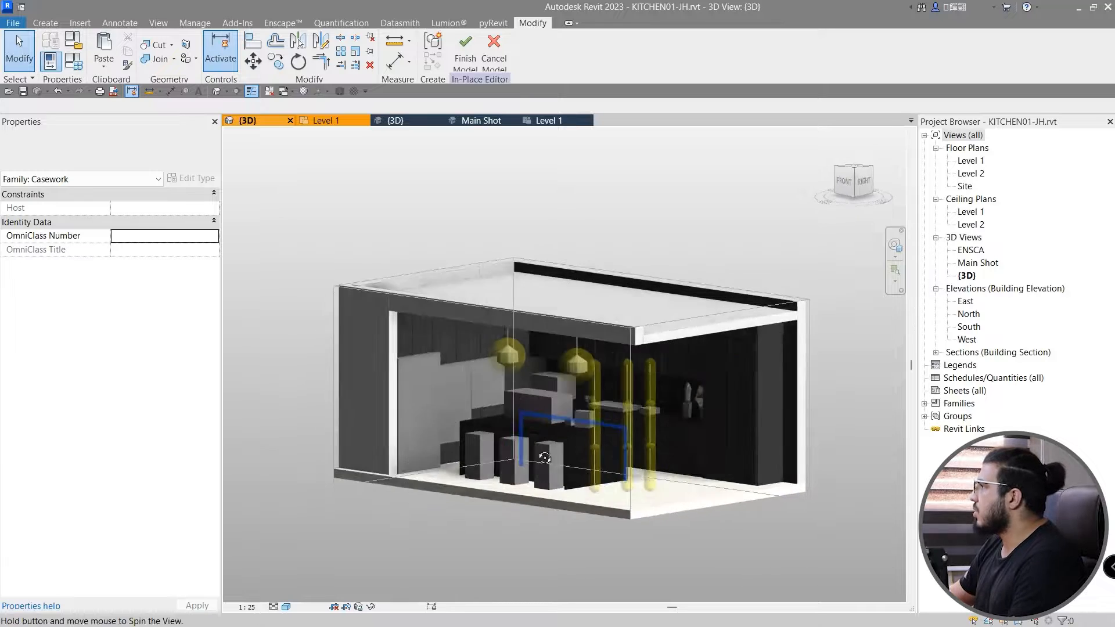
pyautogui.click(934, 352)
pyautogui.doubleClick(978, 377)
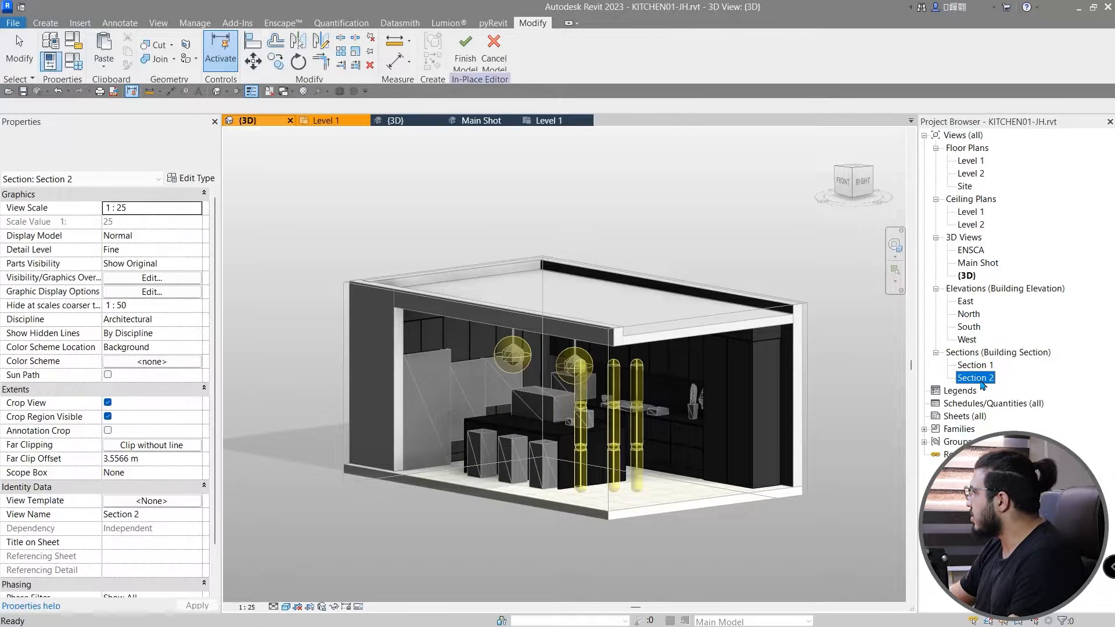
pyautogui.scroll(2, 453, 443)
pyautogui.moveTo(453, 443)
pyautogui.mouseDown(button='middle')
pyautogui.moveTo(549, 515)
pyautogui.moveTo(514, 526)
pyautogui.mouseUp(button='middle')
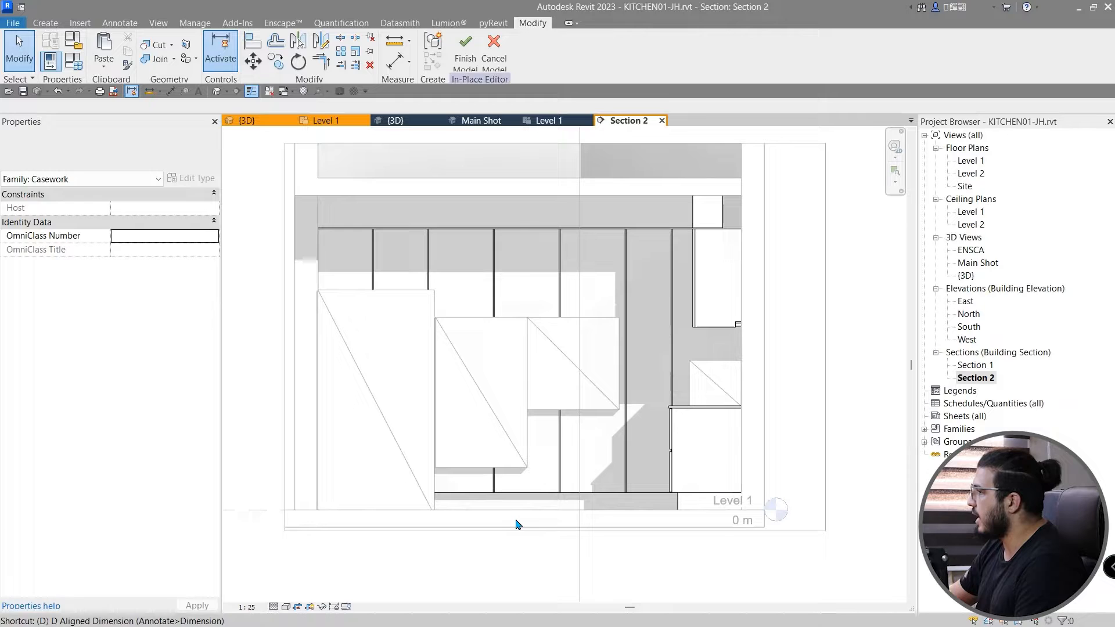
# Place aligned dimensions for the heights of the toe kick, the front panels and the strip above them.
pyautogui.press('d')
pyautogui.press('i')
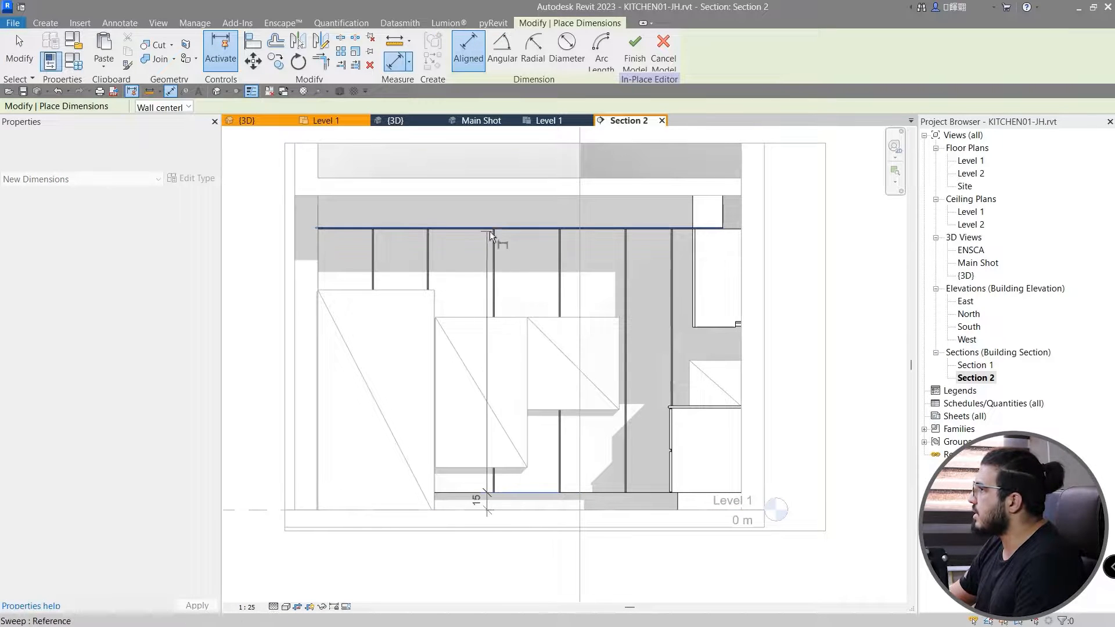
pyautogui.click(486, 228)
pyautogui.click(485, 492)
pyautogui.click(484, 196)
pyautogui.scroll(2, 393, 406)
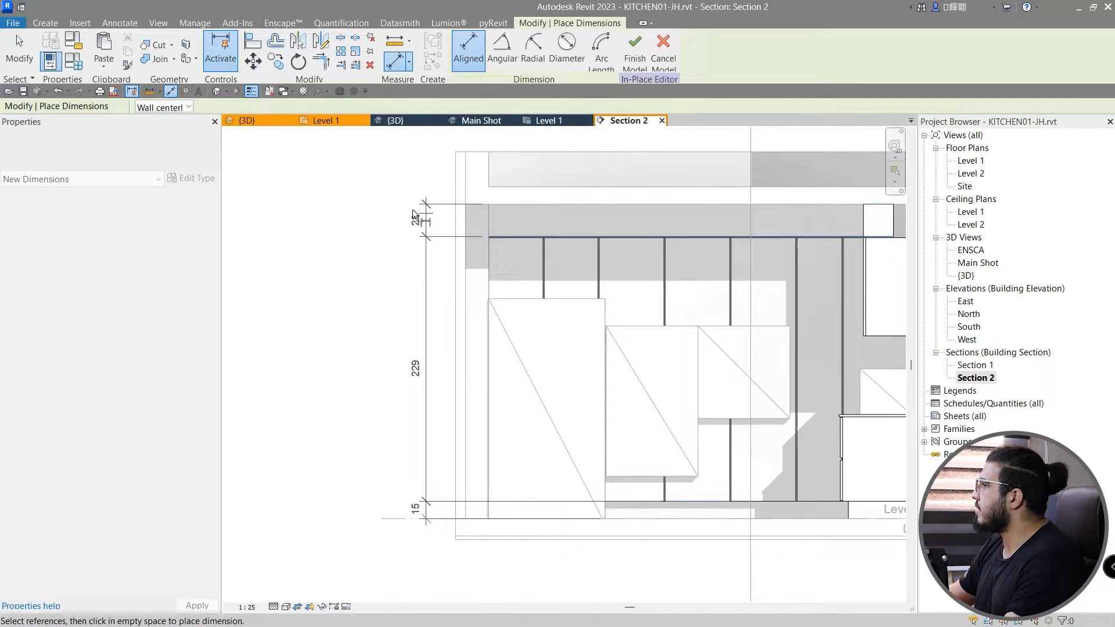
# Examine the height dimensions of the toe kick, the front panels and the top strip in the section.
pyautogui.moveTo(415, 497); pyautogui.dragTo(384, 119, button='middle')
pyautogui.scroll(2, 357, 350)
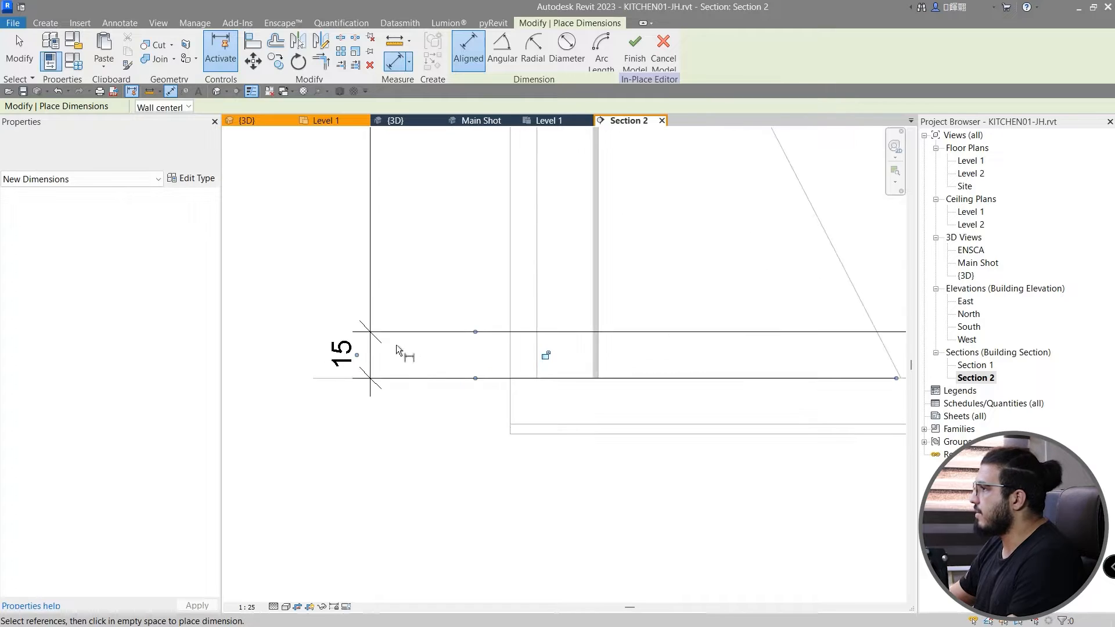
pyautogui.scroll(-4, 396, 344)
pyautogui.moveTo(410, 254); pyautogui.dragTo(403, 411, button='middle')
pyautogui.scroll(3, 395, 357)
pyautogui.scroll(-2, 390, 357)
pyautogui.moveTo(391, 357); pyautogui.dragTo(490, 476, button='middle')
pyautogui.scroll(1, 490, 476)
pyautogui.scroll(2, 476, 460)
pyautogui.press('Escape')
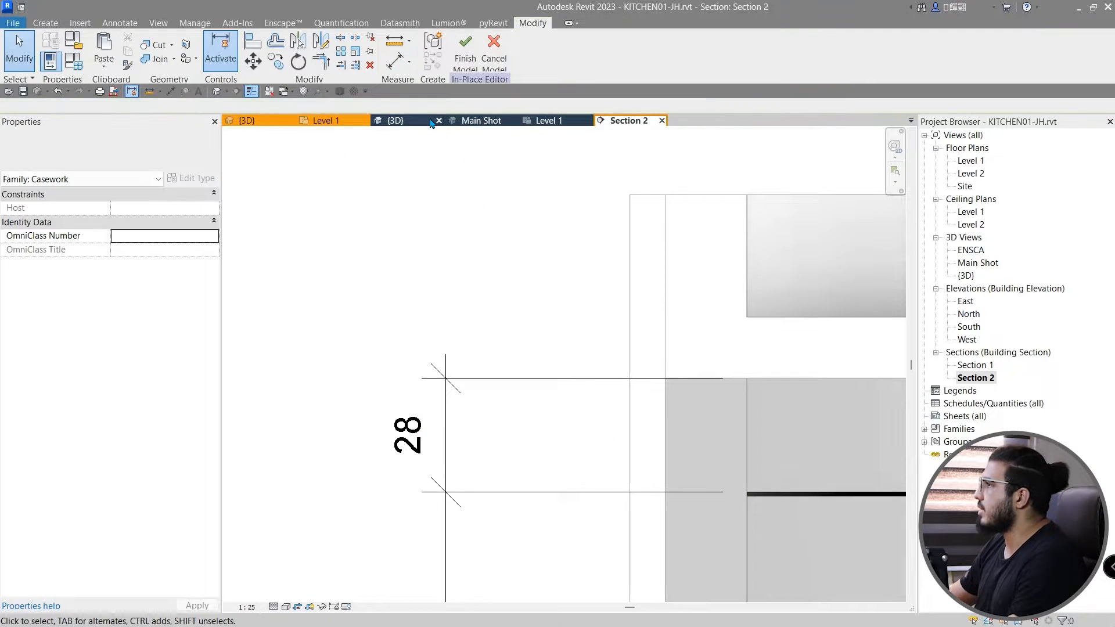
# In the TUT0 extrusion sketch, draw a 2.3 m vertical guide up from the panel base and a horizontal line about 0.96 m long from its top.
pyautogui.click(394, 120)
pyautogui.scroll(1, 475, 542)
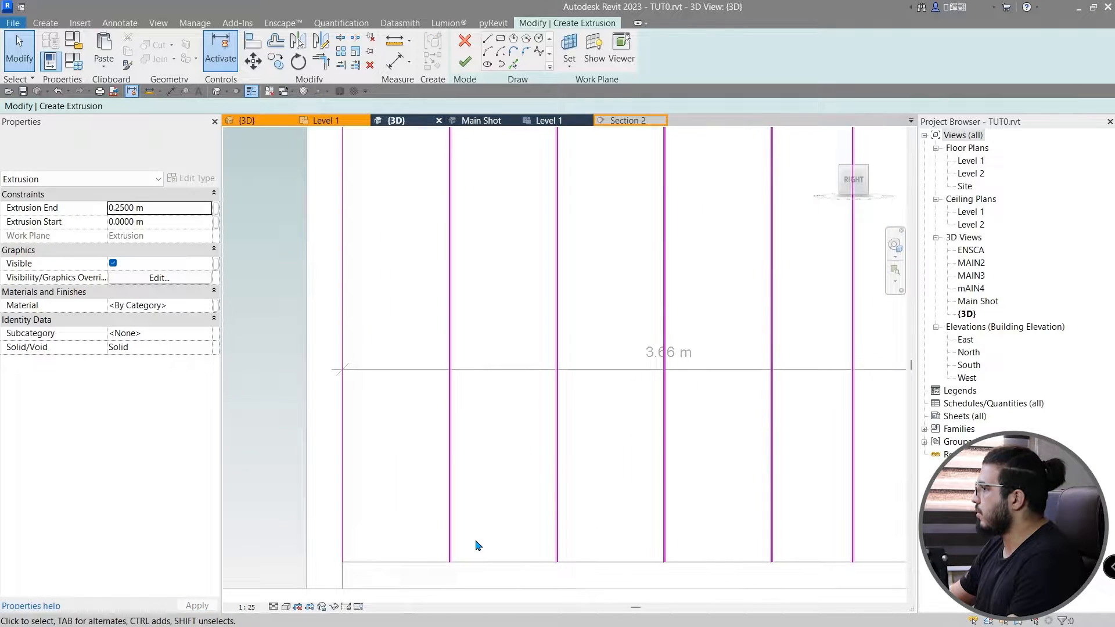
pyautogui.scroll(2, 532, 448)
pyautogui.moveTo(533, 447)
pyautogui.mouseDown(button='middle')
pyautogui.moveTo(505, 525)
pyautogui.moveTo(544, 571)
pyautogui.mouseUp(button='middle')
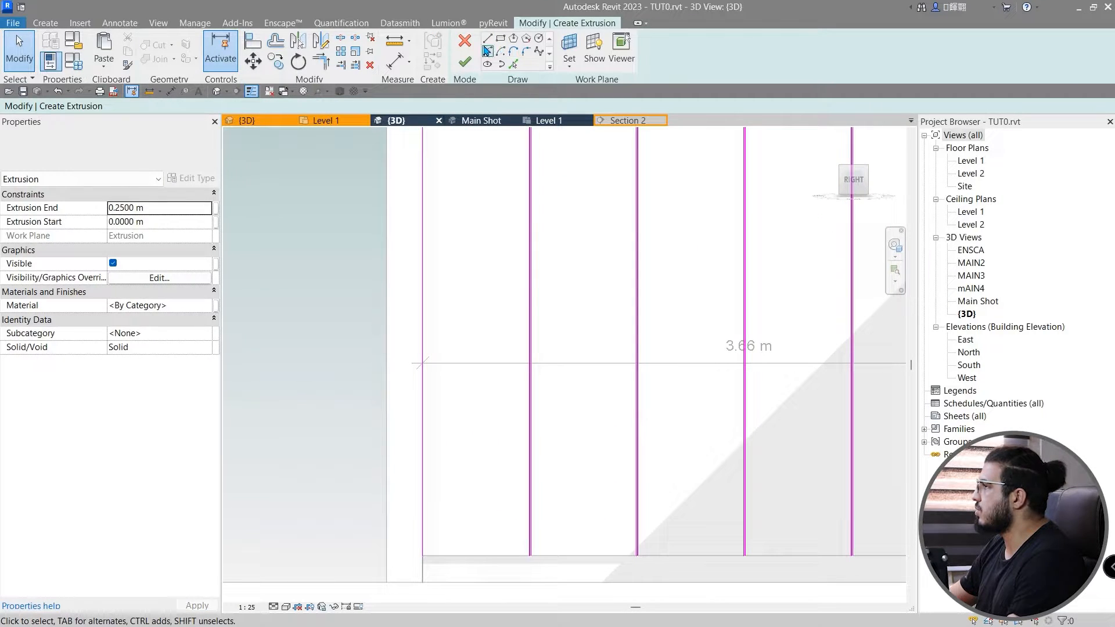
pyautogui.click(487, 39)
pyautogui.click(497, 553)
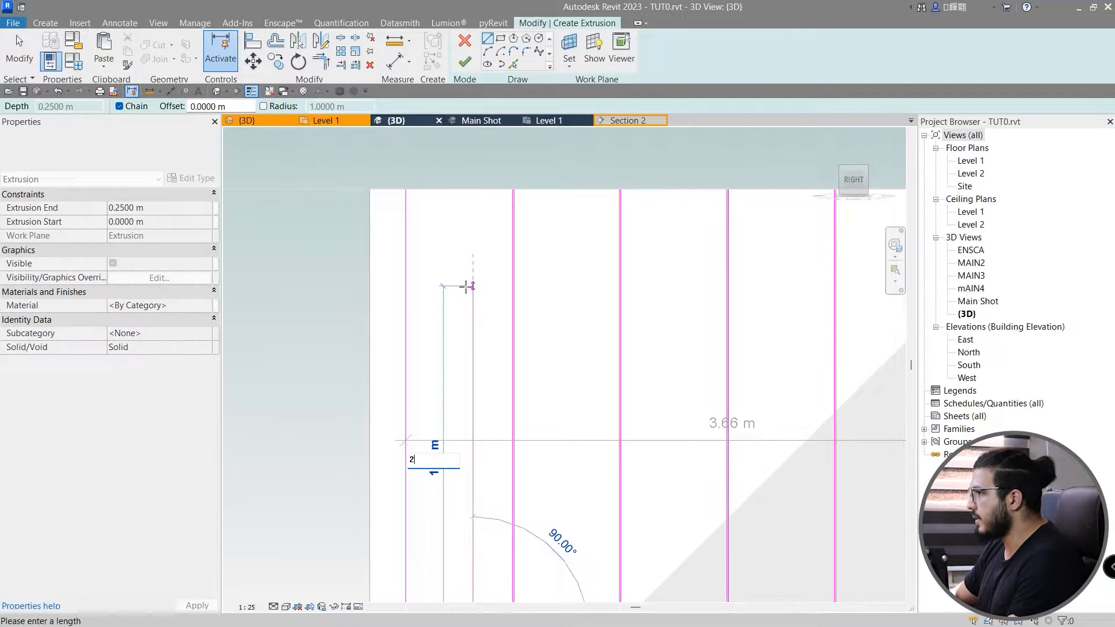
pyautogui.write('2.3')
pyautogui.press('Return')
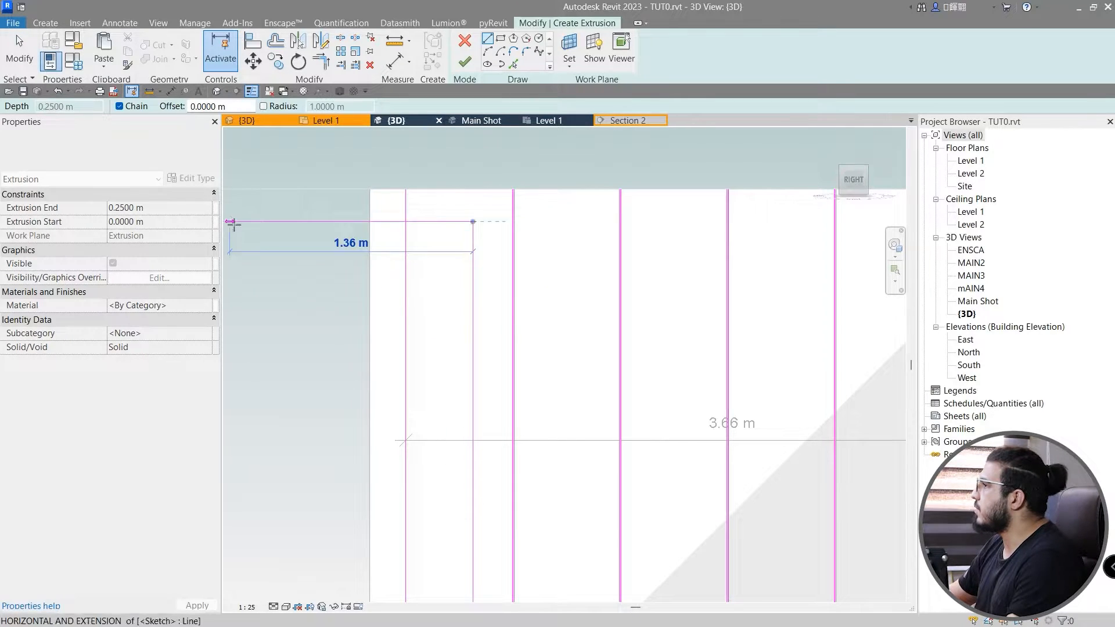
pyautogui.click(302, 221)
pyautogui.press('Escape')
pyautogui.press('Escape')
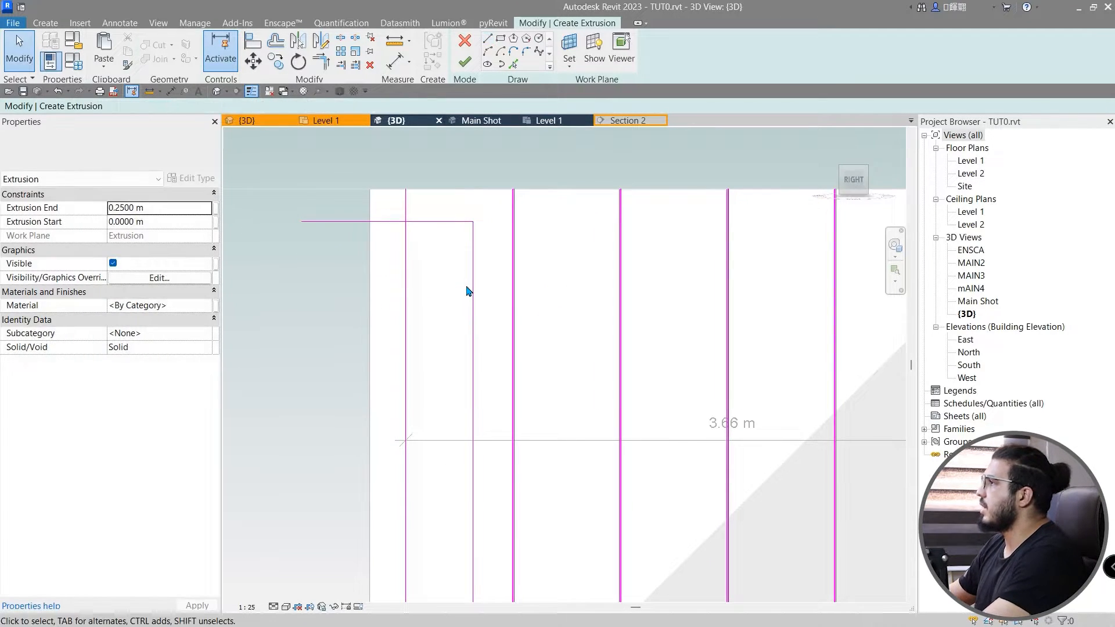
# Delete the vertical guide line and stretch the horizontal line across the full width of the casework front.
pyautogui.click(472, 291)
pyautogui.press('Delete')
pyautogui.scroll(-2, 472, 290)
pyautogui.moveTo(503, 313); pyautogui.dragTo(440, 336, button='middle')
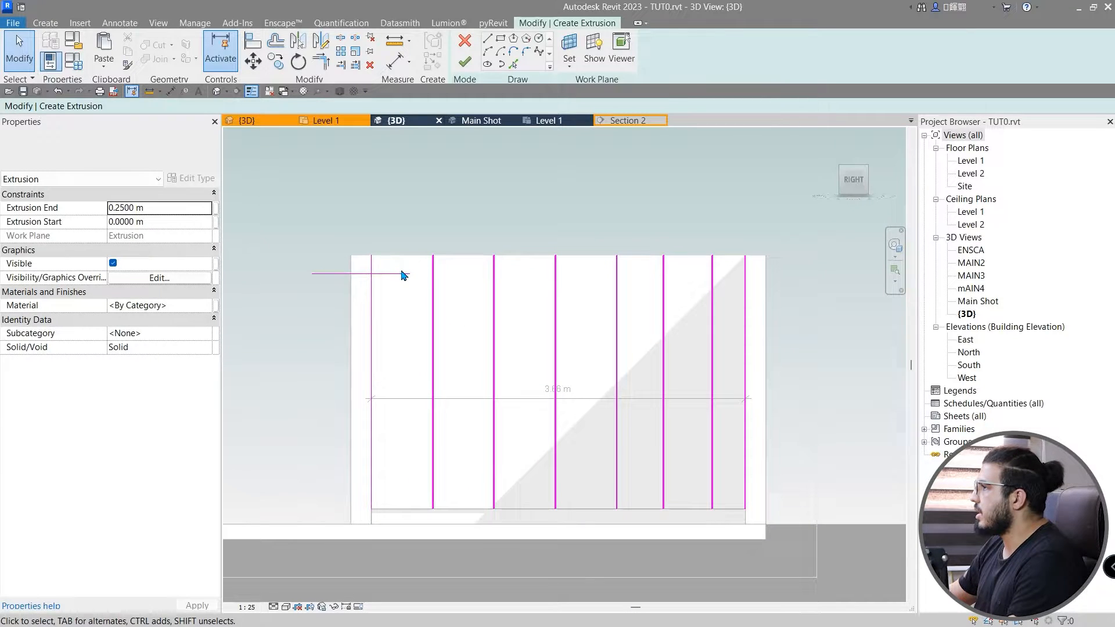
pyautogui.click(405, 274)
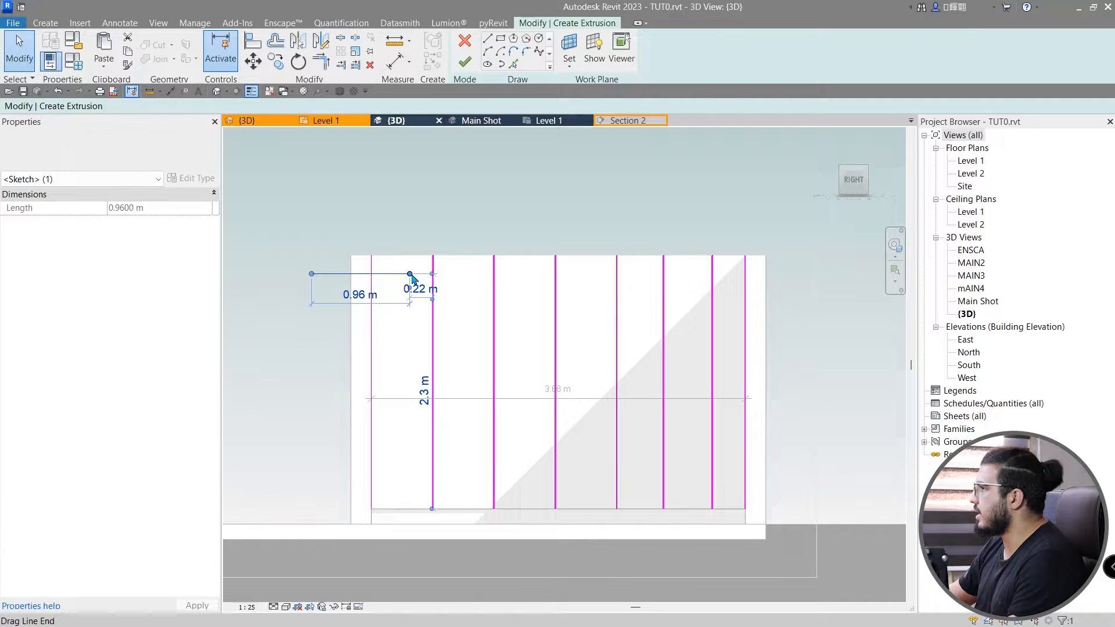
pyautogui.moveTo(411, 275); pyautogui.dragTo(848, 278)
pyautogui.click(733, 335)
pyautogui.moveTo(708, 337); pyautogui.dragTo(651, 345, button='middle')
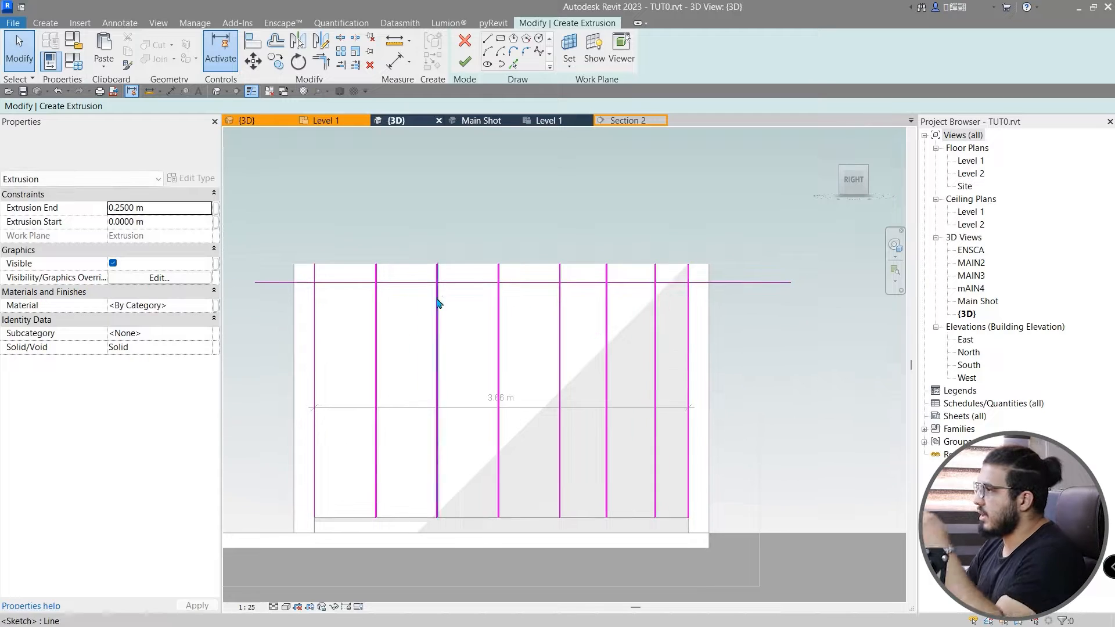
# Trim all the vertical gap lines to the horizontal line with Trim/Extend Multiple Elements.
pyautogui.click(355, 65)
pyautogui.click(410, 282)
pyautogui.moveTo(789, 324); pyautogui.dragTo(420, 359)
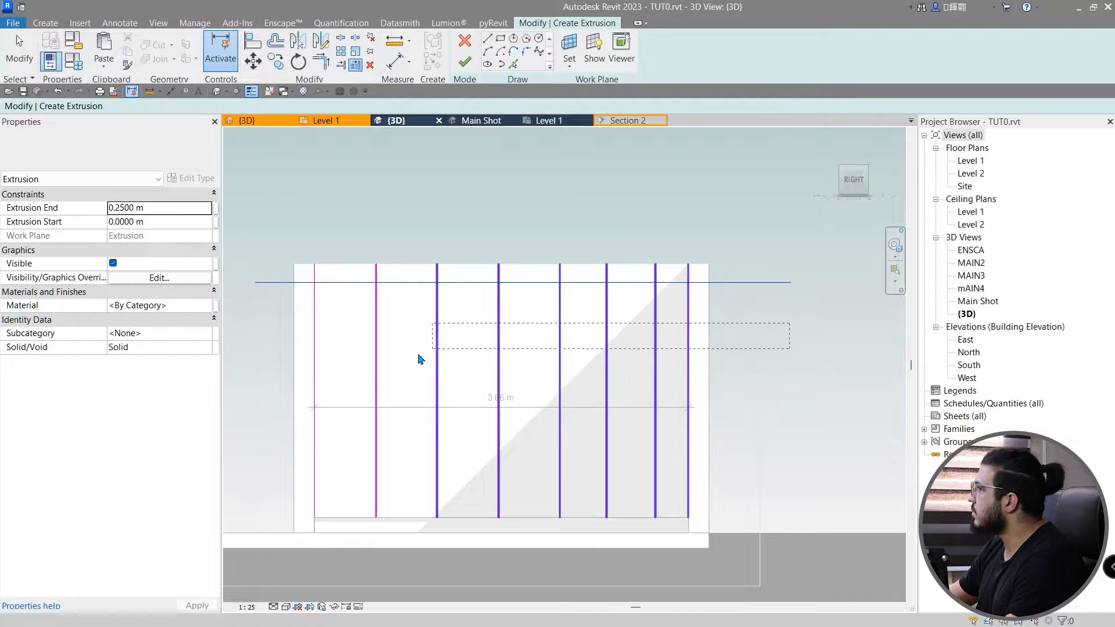
pyautogui.moveTo(347, 367); pyautogui.dragTo(347, 366)
# Trim the outer edges and gap lines into closed panel outlines with Trim/Extend to Corner, and finish the extrusion sketch.
pyautogui.scroll(3, 378, 304)
pyautogui.press('t')
pyautogui.press('r')
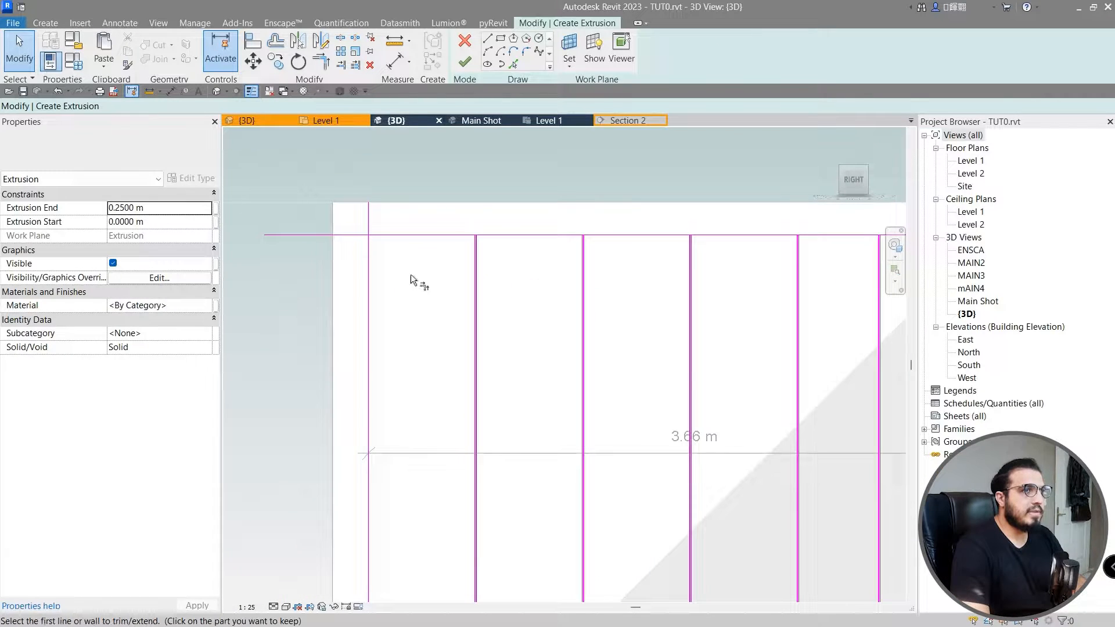
pyautogui.click(369, 268)
pyautogui.click(404, 236)
pyautogui.scroll(3, 504, 229)
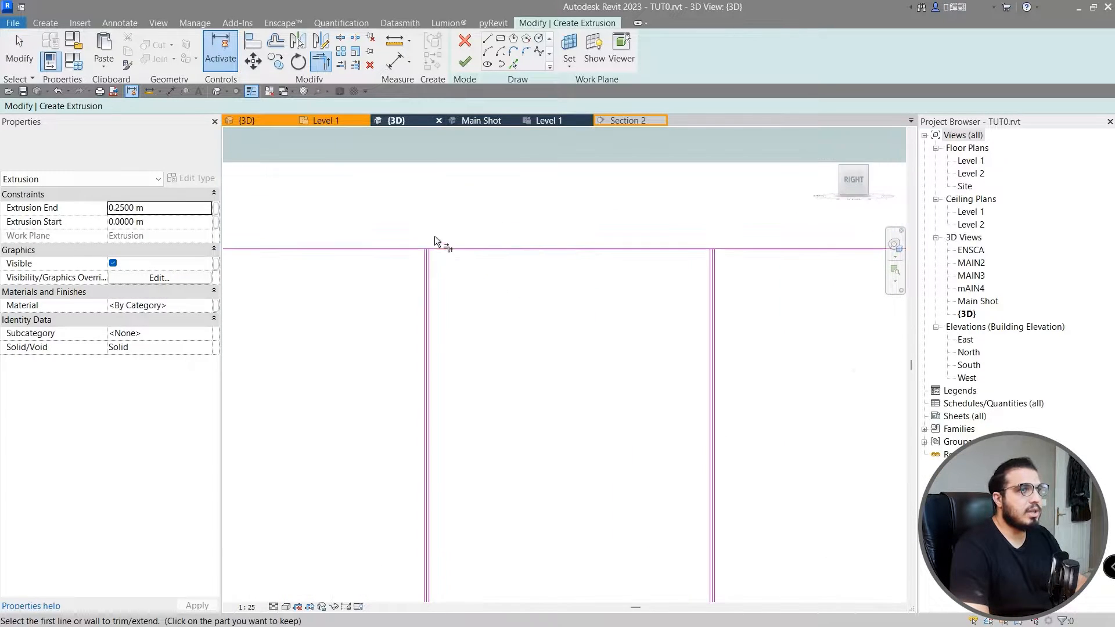
pyautogui.scroll(5, 434, 235)
pyautogui.press('1')
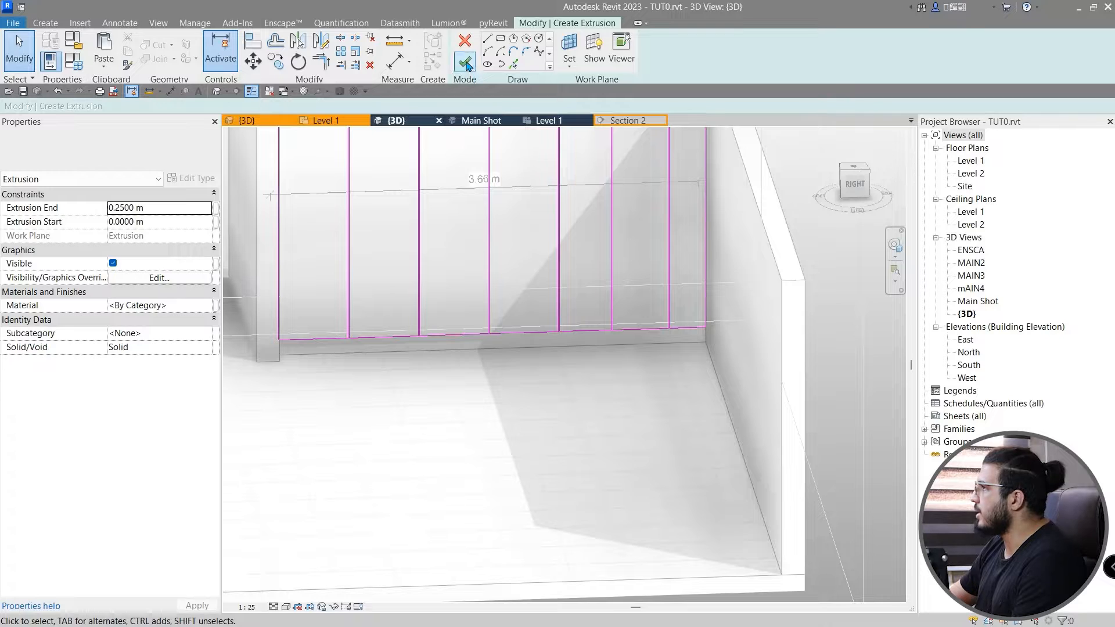
pyautogui.click(464, 62)
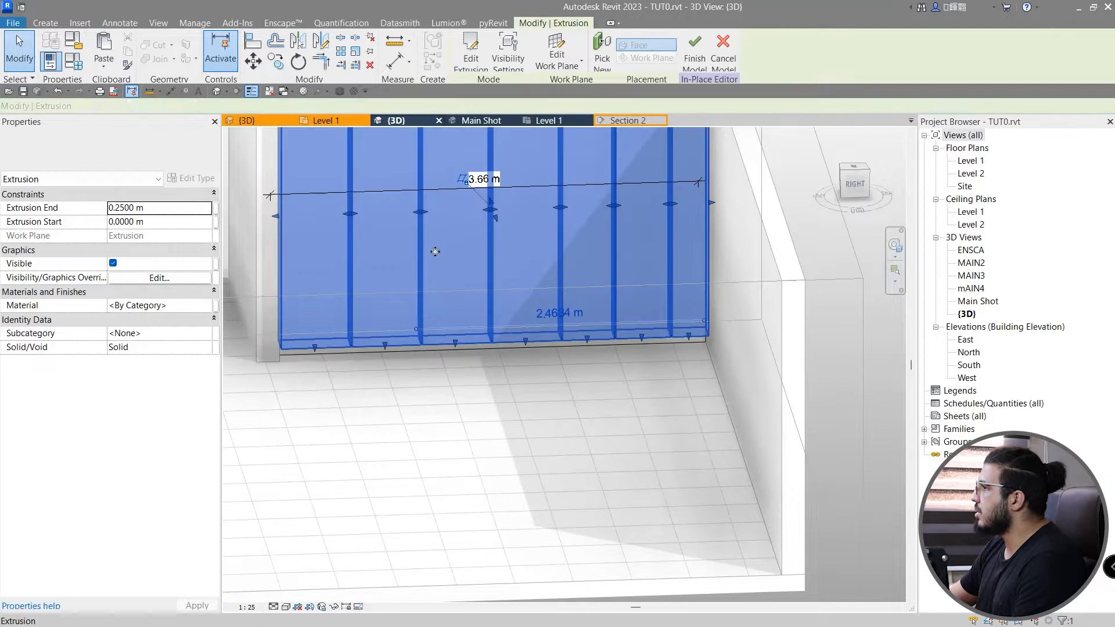
# Set the front panels' Extrusion End to 1.5 cm and deselect the extrusion.
pyautogui.keyDown('shift'); pyautogui.moveTo(436, 252); pyautogui.dragTo(474, 429, button='middle'); pyautogui.keyUp('shift')
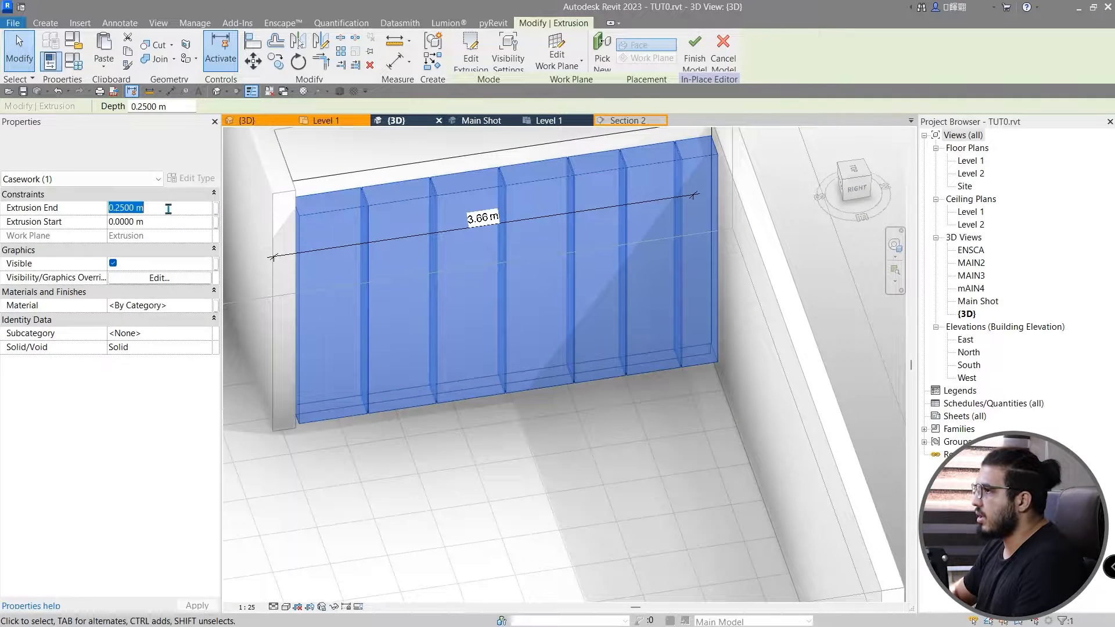
pyautogui.write('0.0')
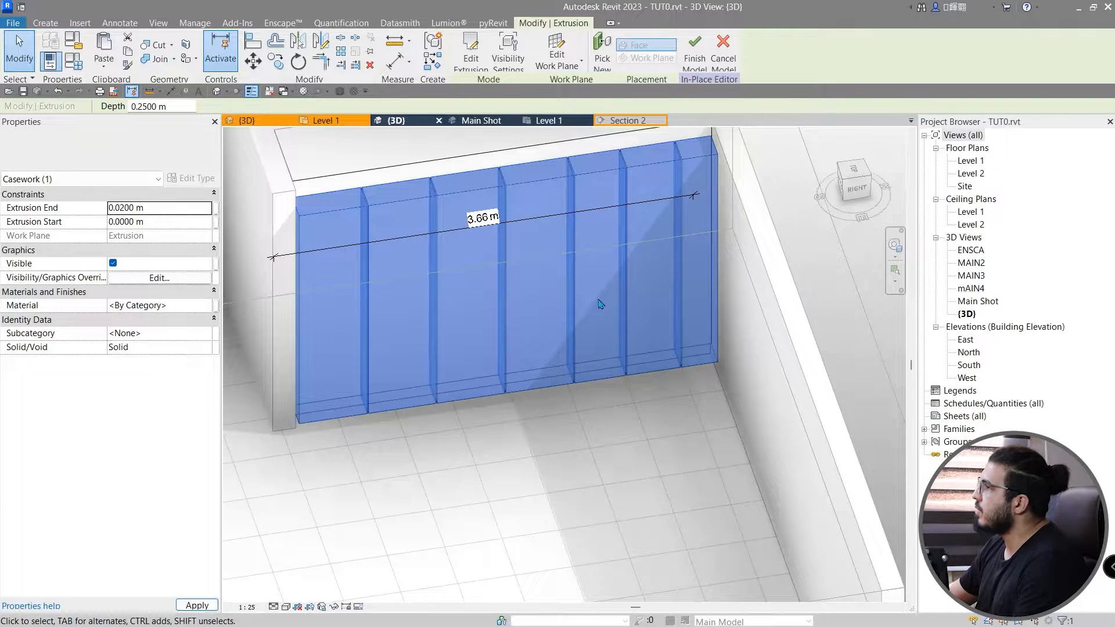
pyautogui.click(173, 211)
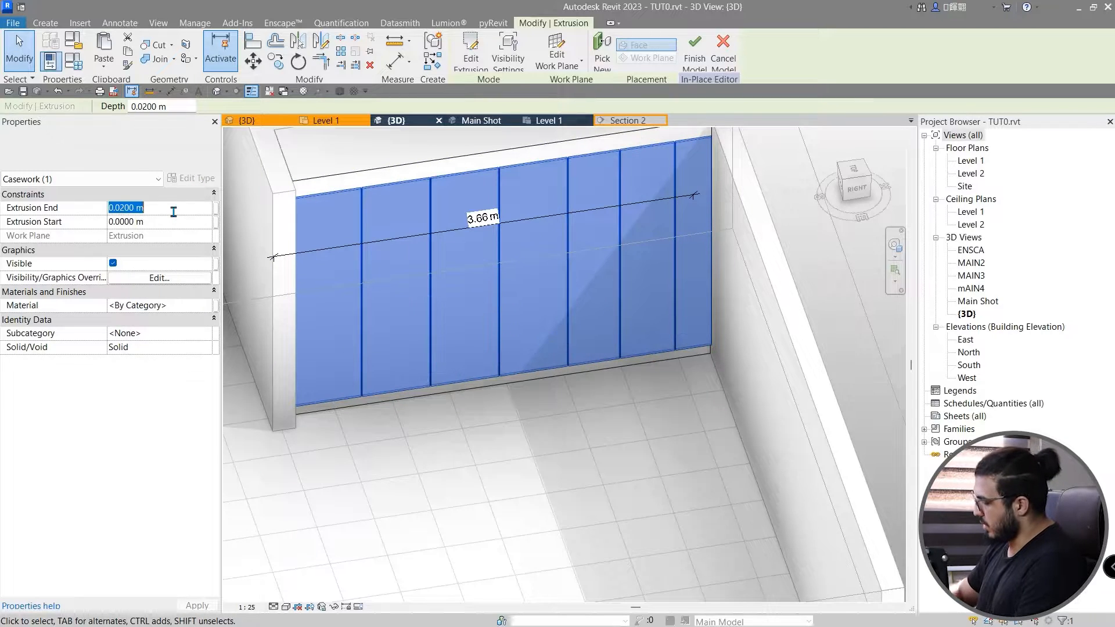
pyautogui.write('1')
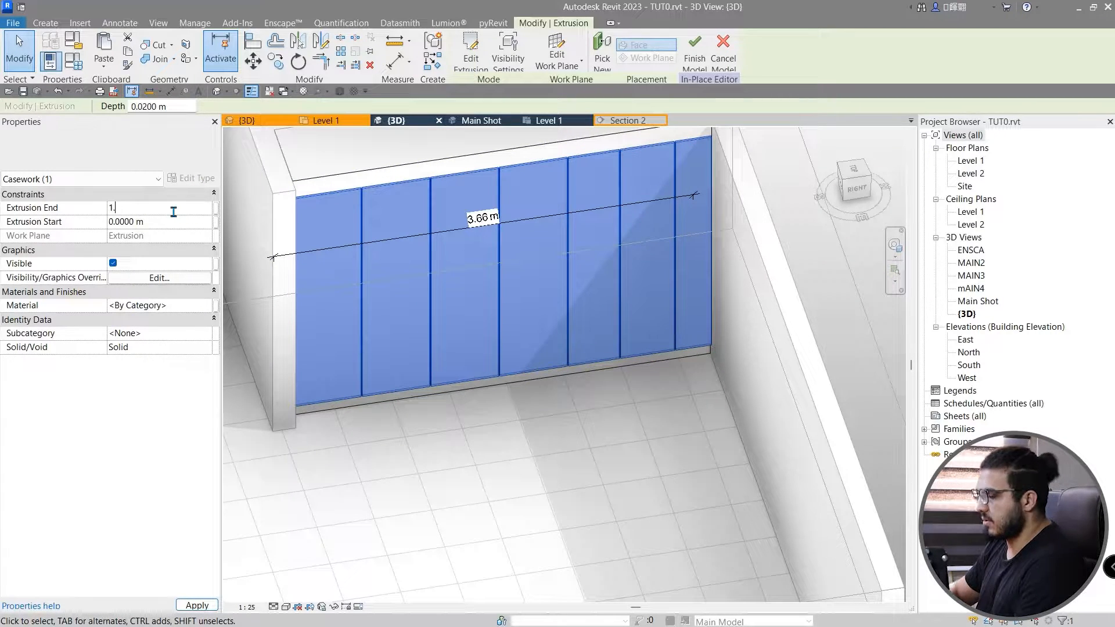
pyautogui.write('.5cm')
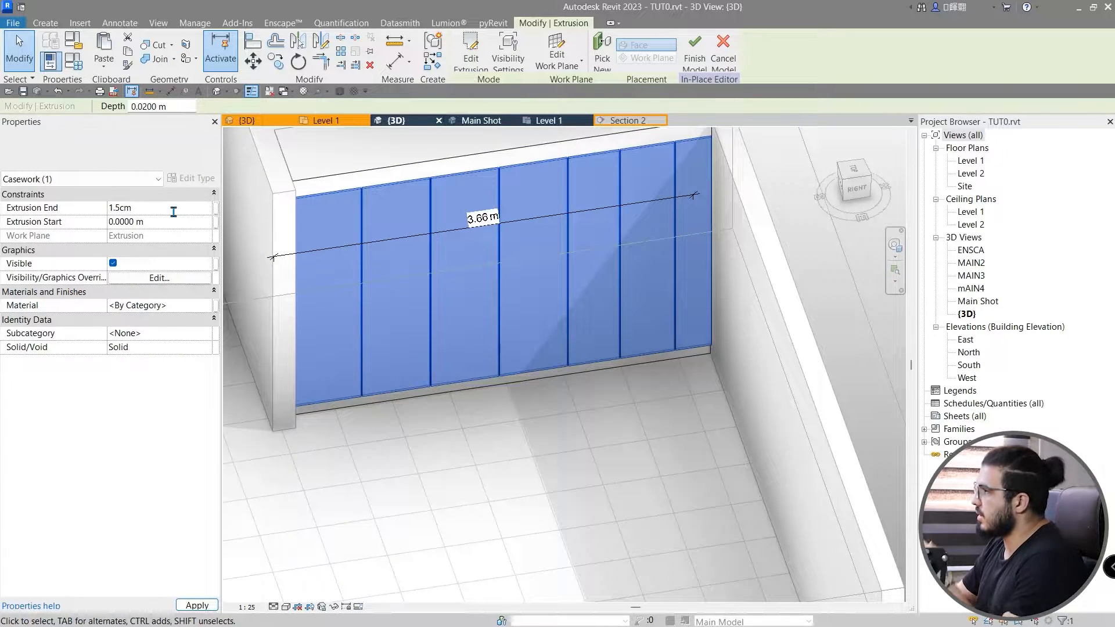
pyautogui.scroll(-2, 813, 304)
pyautogui.moveTo(754, 348); pyautogui.dragTo(549, 322, button='middle')
pyautogui.keyDown('shift'); pyautogui.moveTo(494, 371); pyautogui.dragTo(537, 328, button='middle'); pyautogui.keyUp('shift')
pyautogui.click(508, 233)
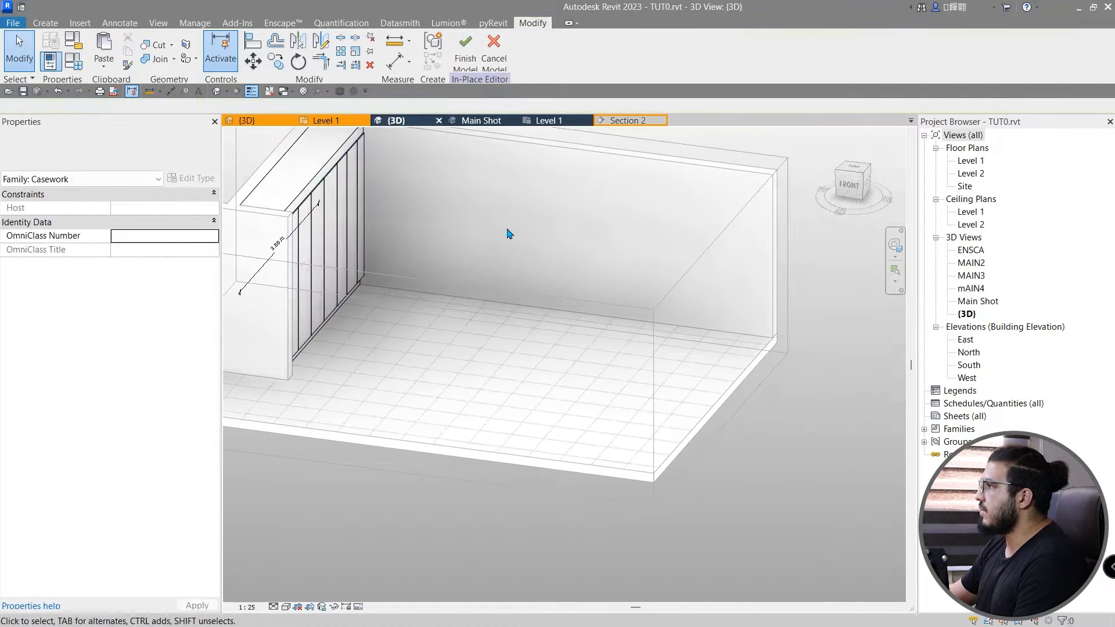
# Orient the 3D view to the front and set a new work plane with the Pick a plane option.
pyautogui.keyDown('shift'); pyautogui.moveTo(460, 291); pyautogui.dragTo(788, 277, button='middle'); pyautogui.keyUp('shift')
pyautogui.click(853, 180)
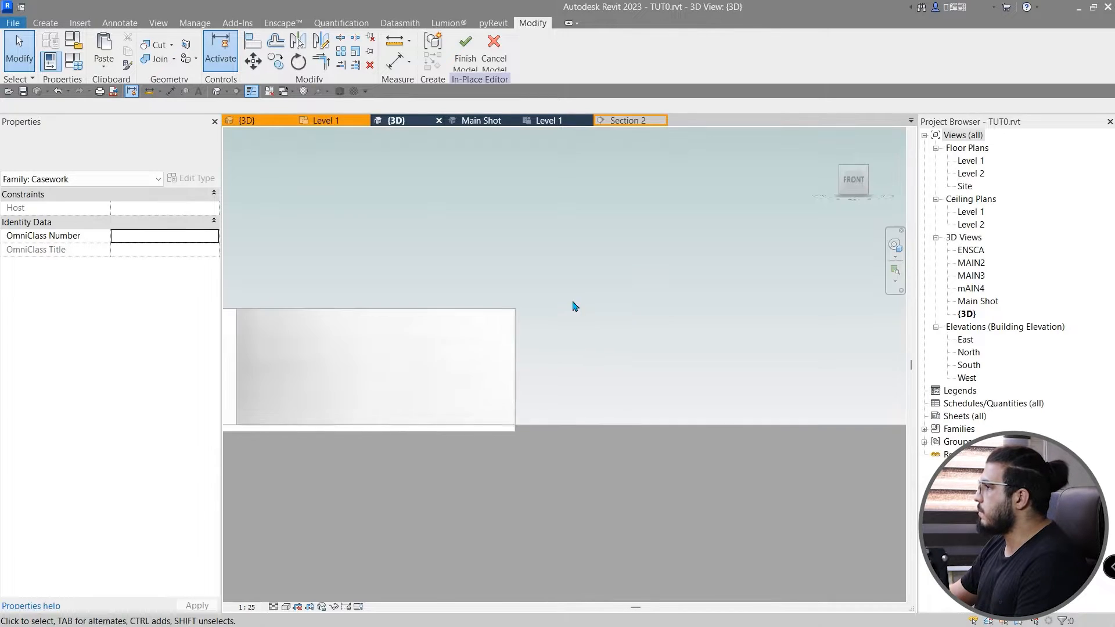
pyautogui.moveTo(573, 306); pyautogui.dragTo(509, 329, button='middle')
pyautogui.press('w')
pyautogui.press('p')
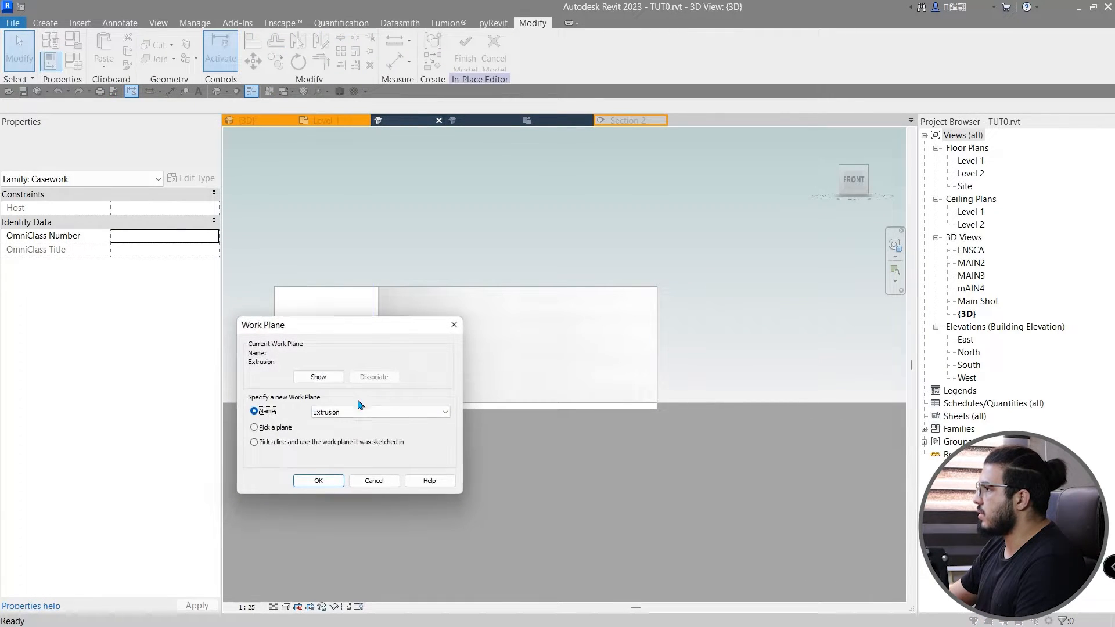
pyautogui.click(273, 427)
pyautogui.click(318, 481)
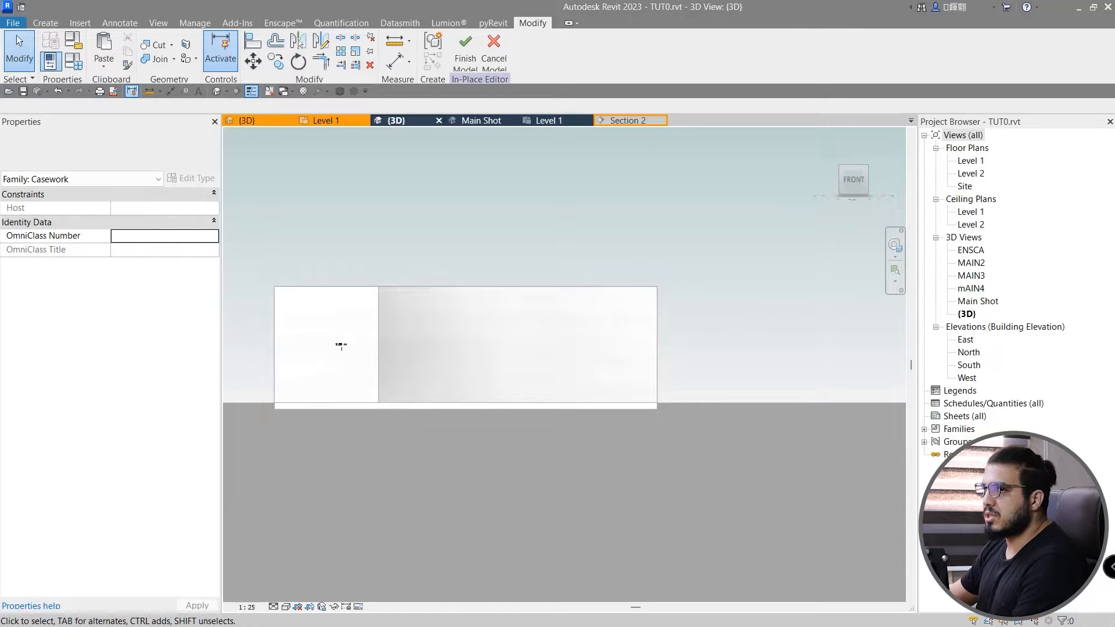
# Switch to the modular-kitchen-measurements image and examine the standard heights and depths of the wall, base and tall cabinets.
pyautogui.hotkey('alt', 'Tab')
pyautogui.scroll(4, 445, 413)
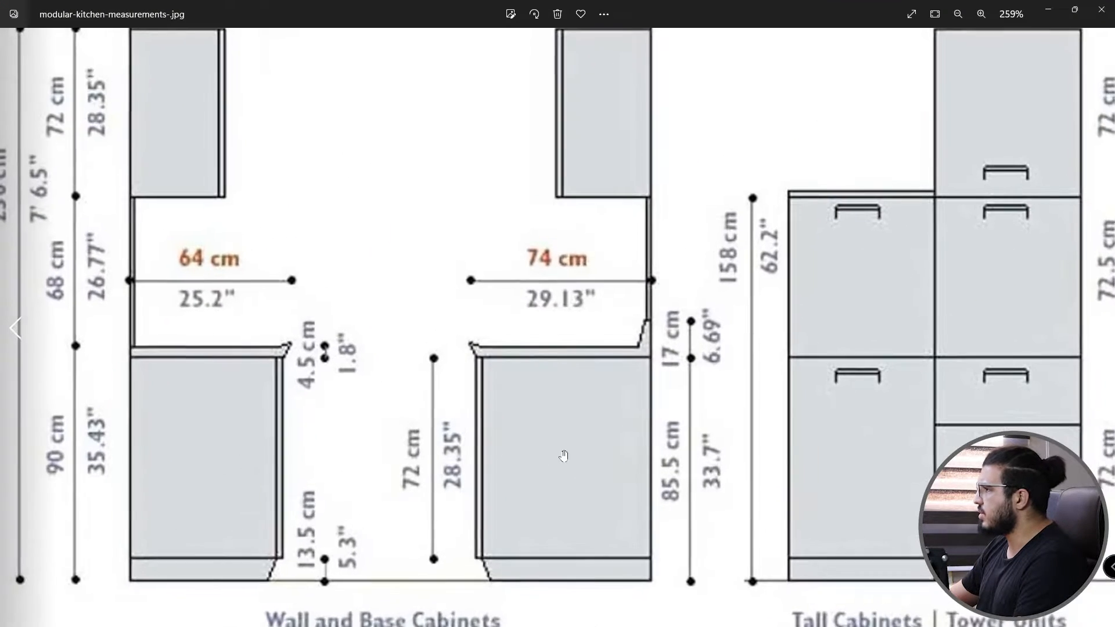
pyautogui.moveTo(671, 447); pyautogui.dragTo(684, 406)
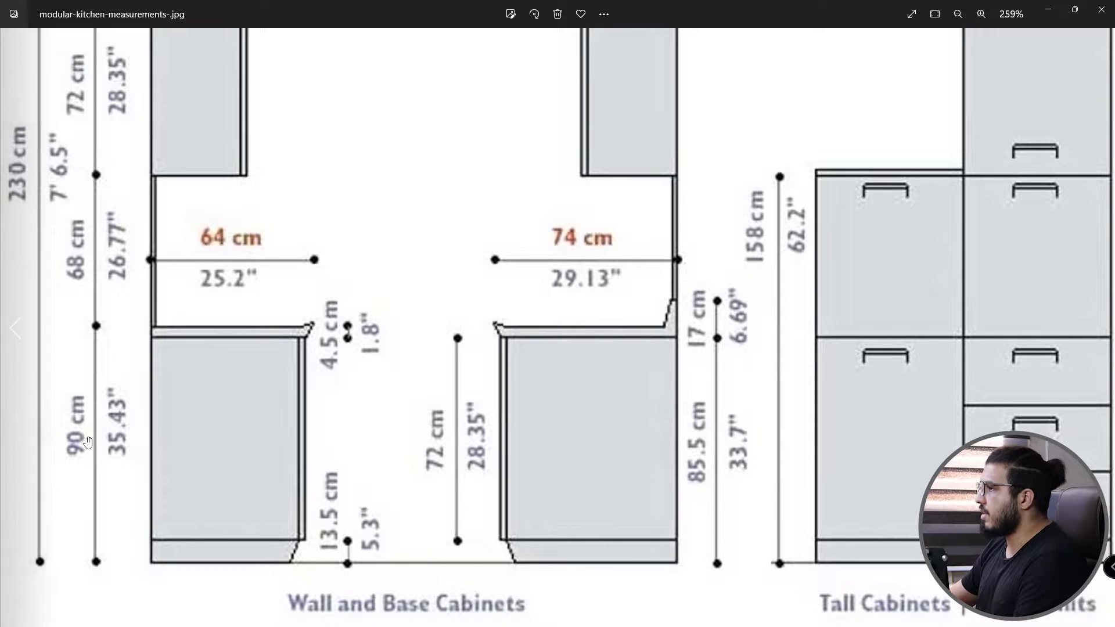
pyautogui.scroll(3, 154, 395)
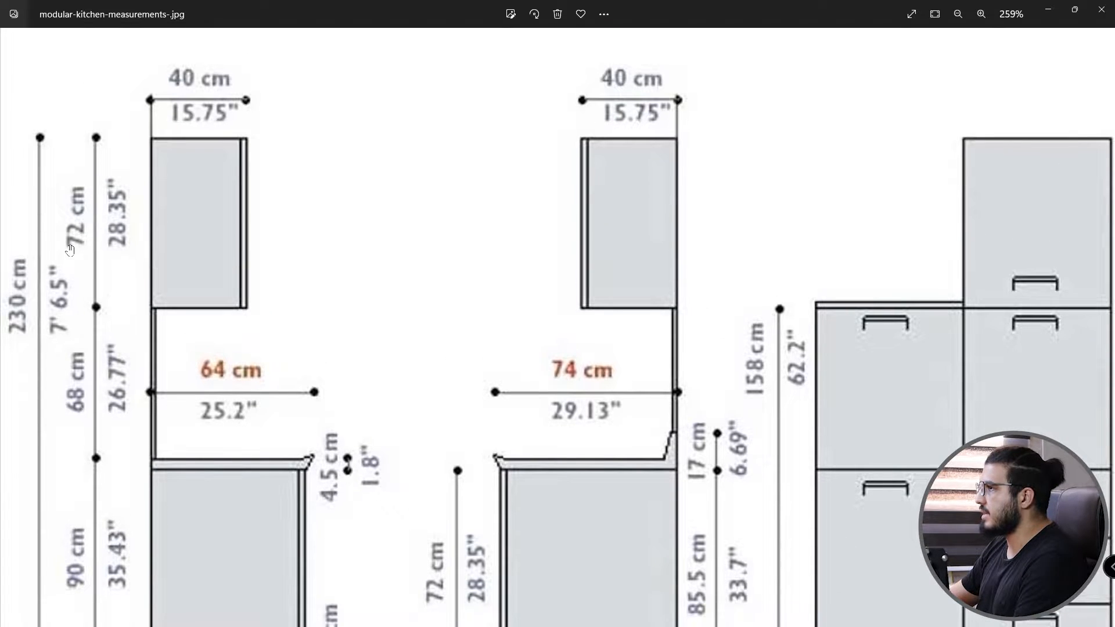
pyautogui.scroll(-3, 193, 260)
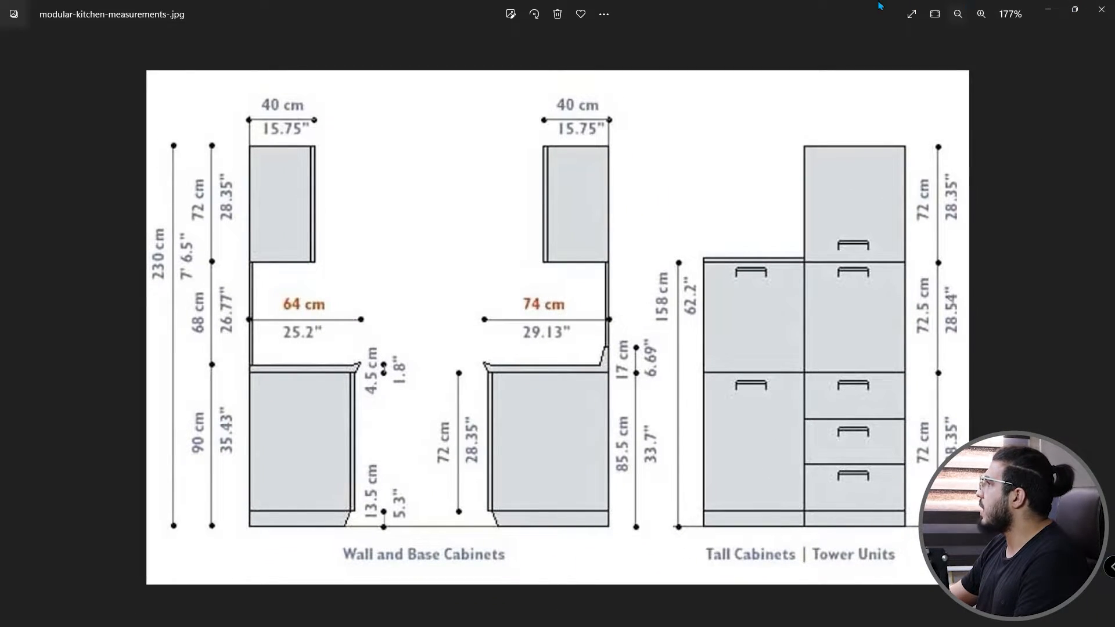
pyautogui.click(1048, 10)
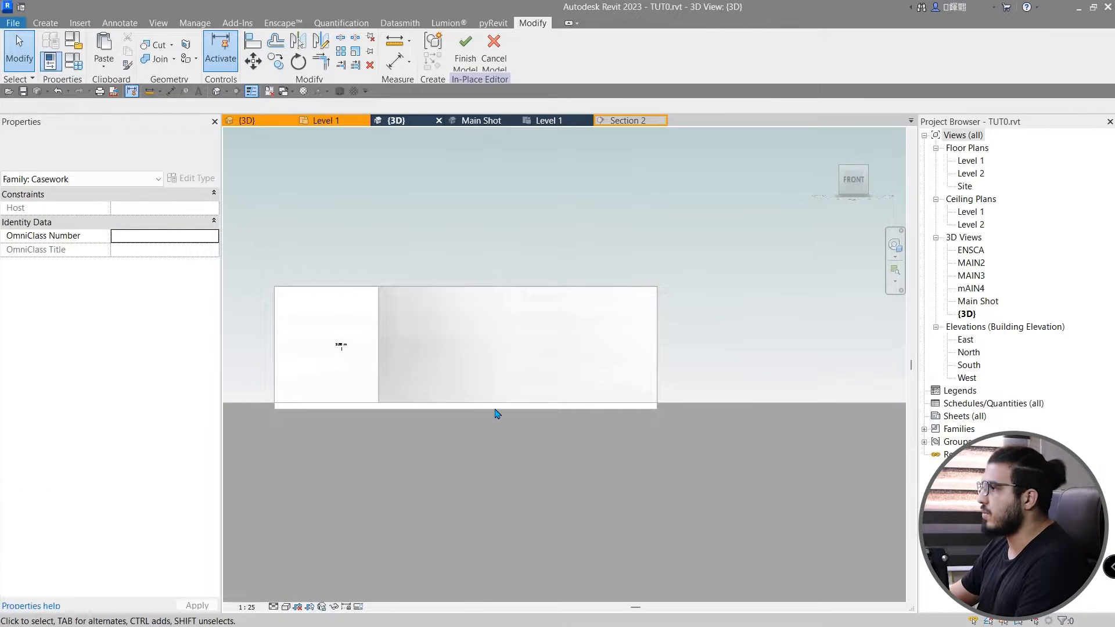
pyautogui.scroll(2, 498, 404)
pyautogui.moveTo(415, 395); pyautogui.dragTo(465, 421, button='middle')
pyautogui.scroll(-2, 470, 417)
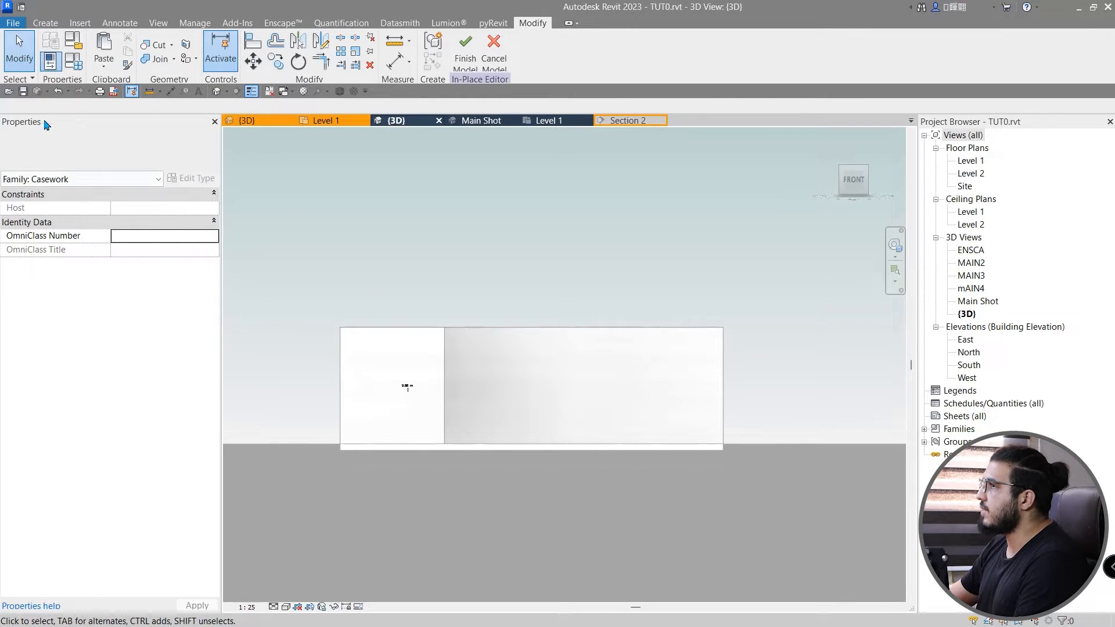
# Place a reference line along the back wall with Pick Lines, offset 0.92 m up from the wall's base edge.
pyautogui.click(45, 22)
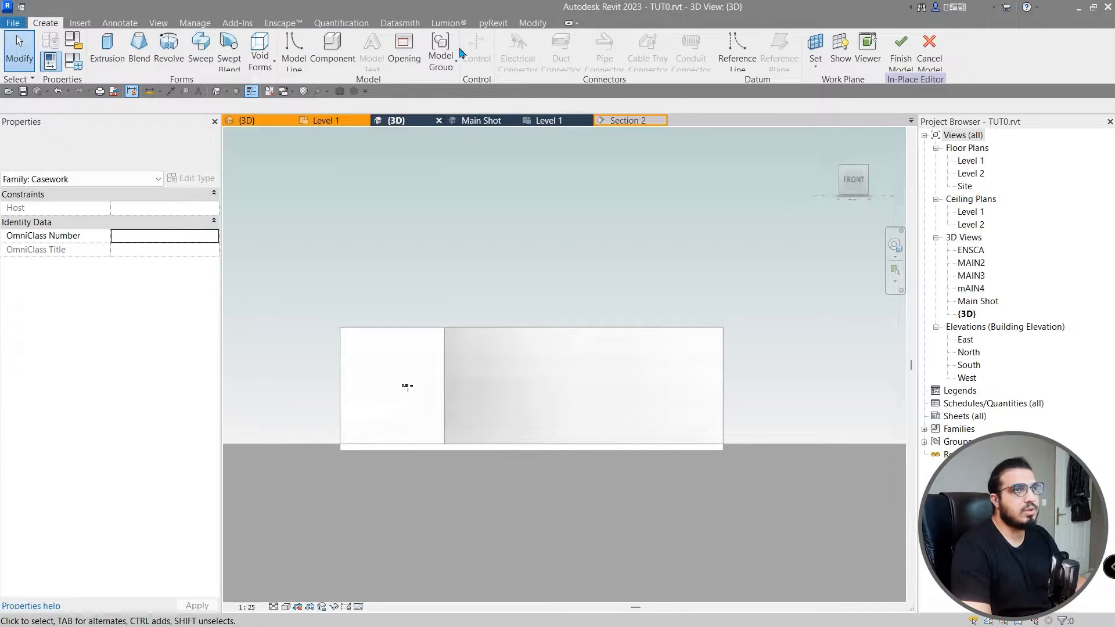
pyautogui.click(737, 52)
pyautogui.scroll(3, 563, 457)
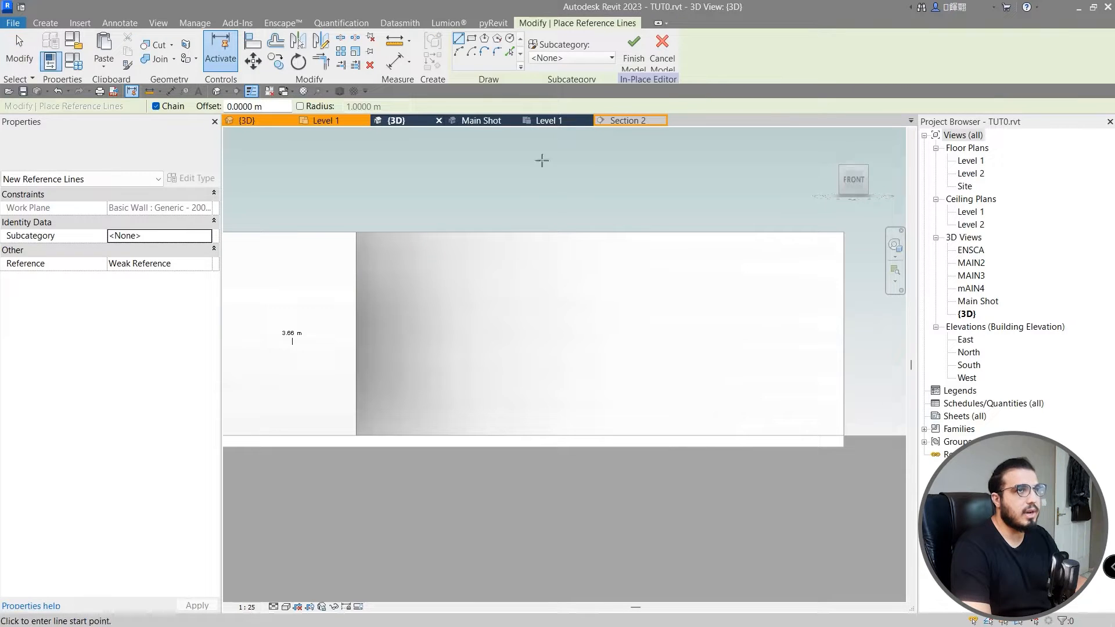
pyautogui.click(509, 51)
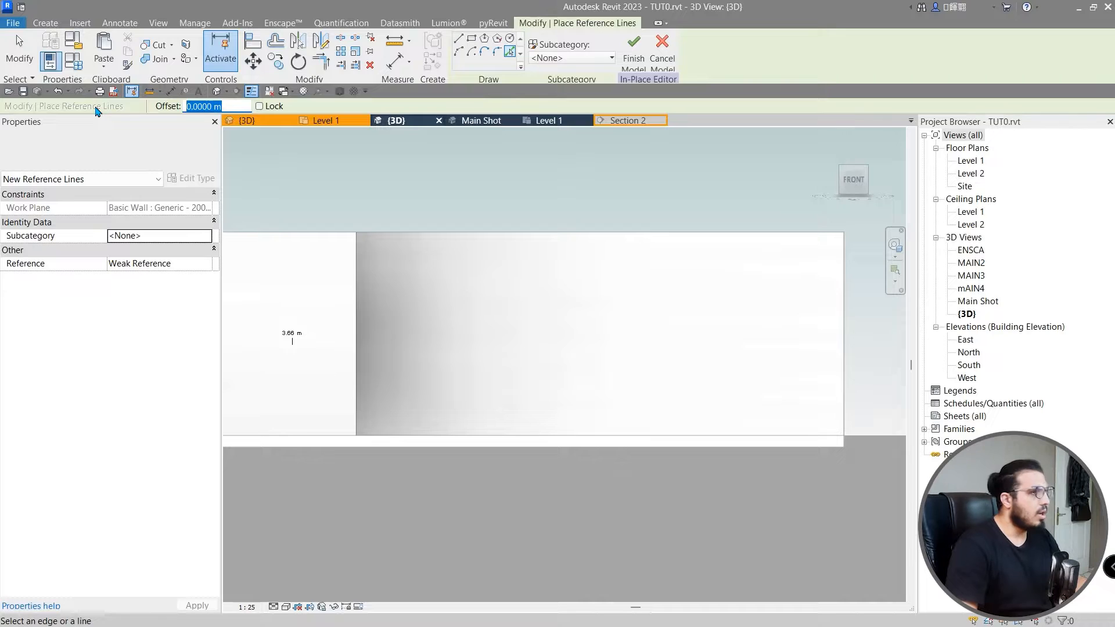
pyautogui.press('Return')
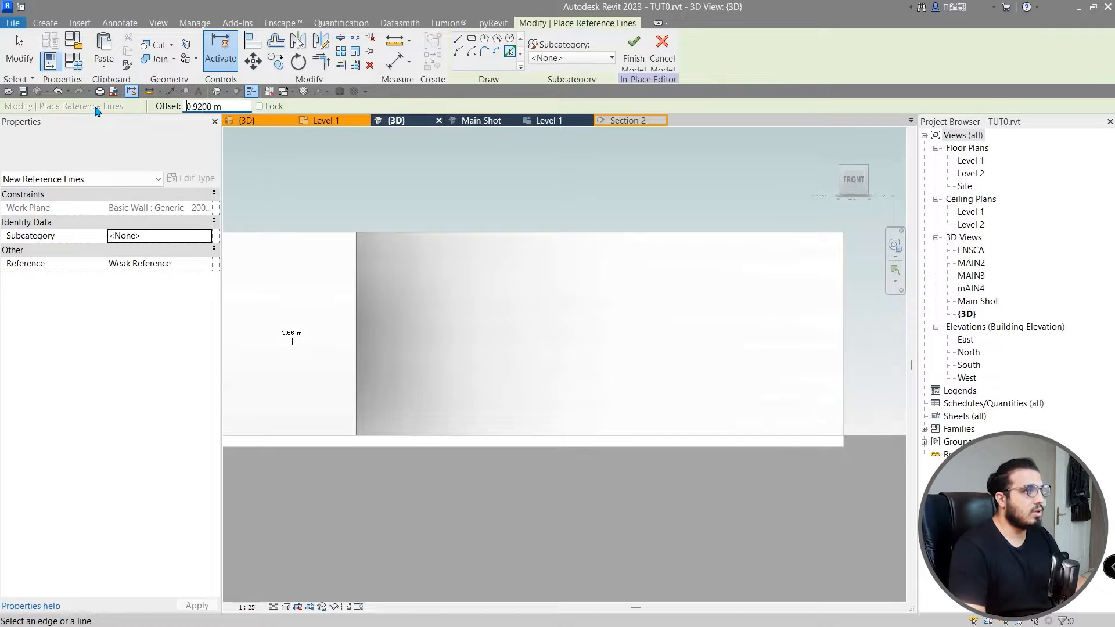
pyautogui.click(463, 436)
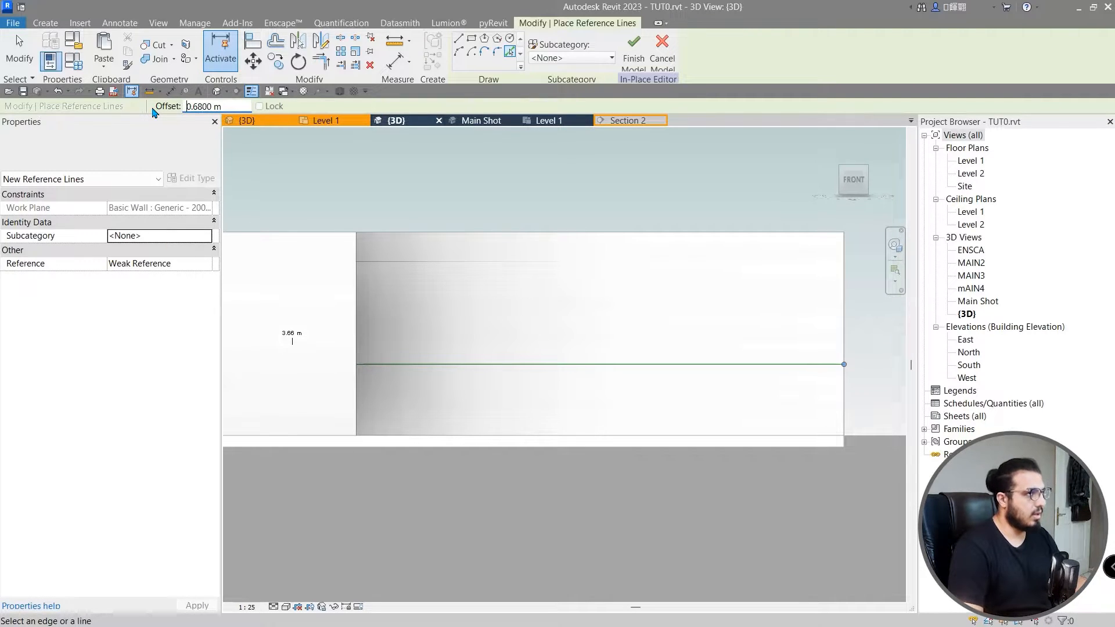
# Add two more reference lines on the back wall, offset 0.68 m above the first and 0.72 m above the second.
pyautogui.scroll(-2, 458, 400)
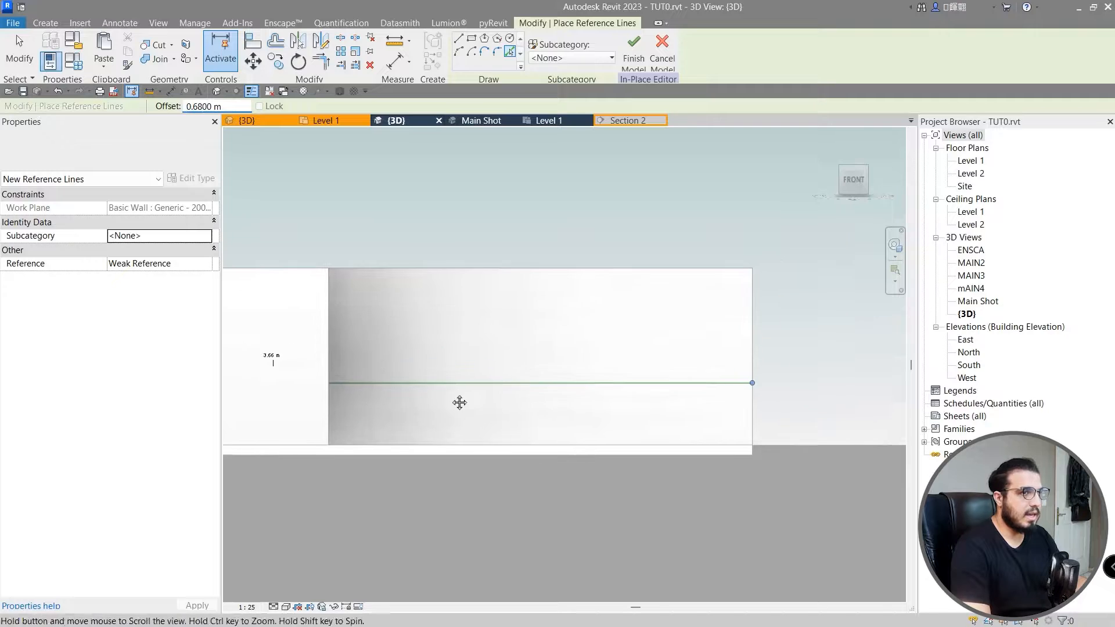
pyautogui.click(487, 390)
pyautogui.moveTo(443, 393); pyautogui.dragTo(505, 405, button='middle')
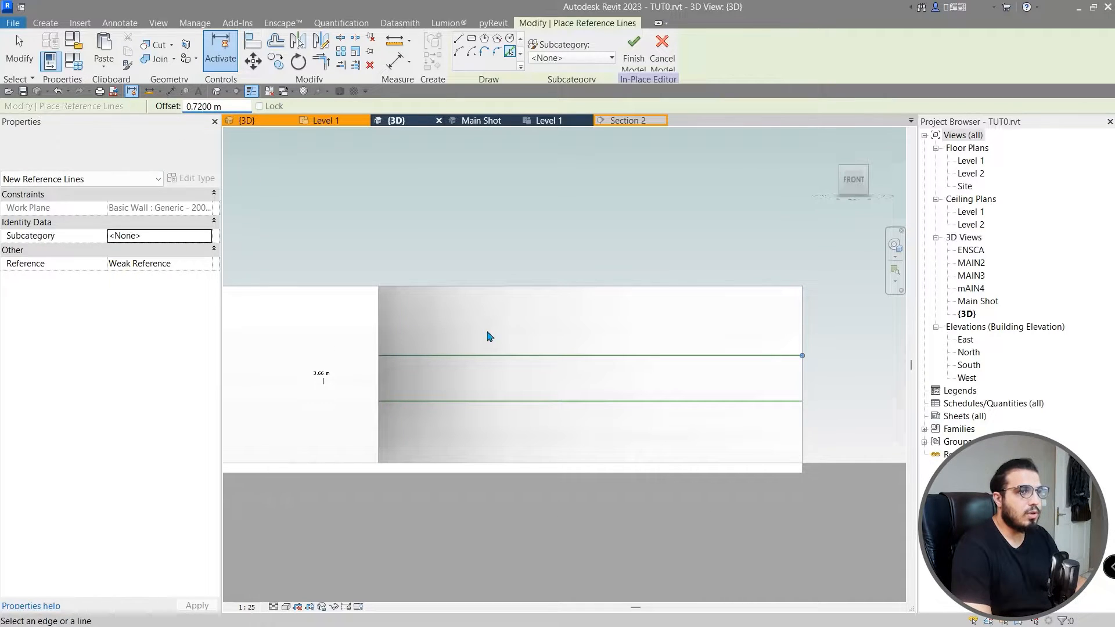
pyautogui.click(512, 354)
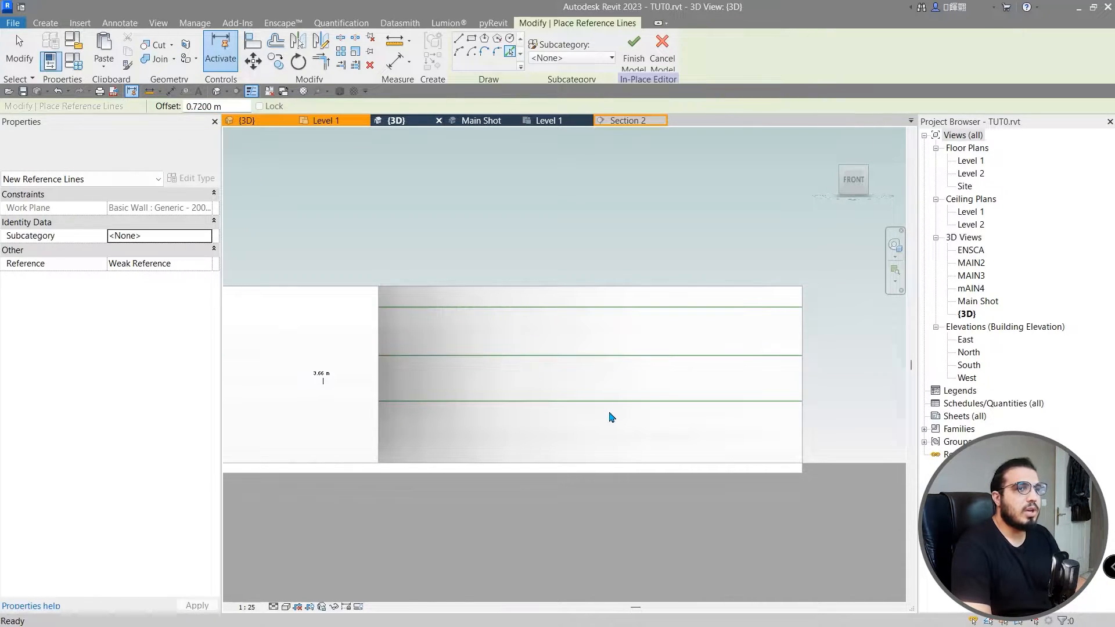
pyautogui.press('Escape')
pyautogui.press('Escape')
pyautogui.keyDown('shift'); pyautogui.moveTo(610, 416); pyautogui.dragTo(858, 241, button='middle'); pyautogui.keyUp('shift')
pyautogui.click(852, 180)
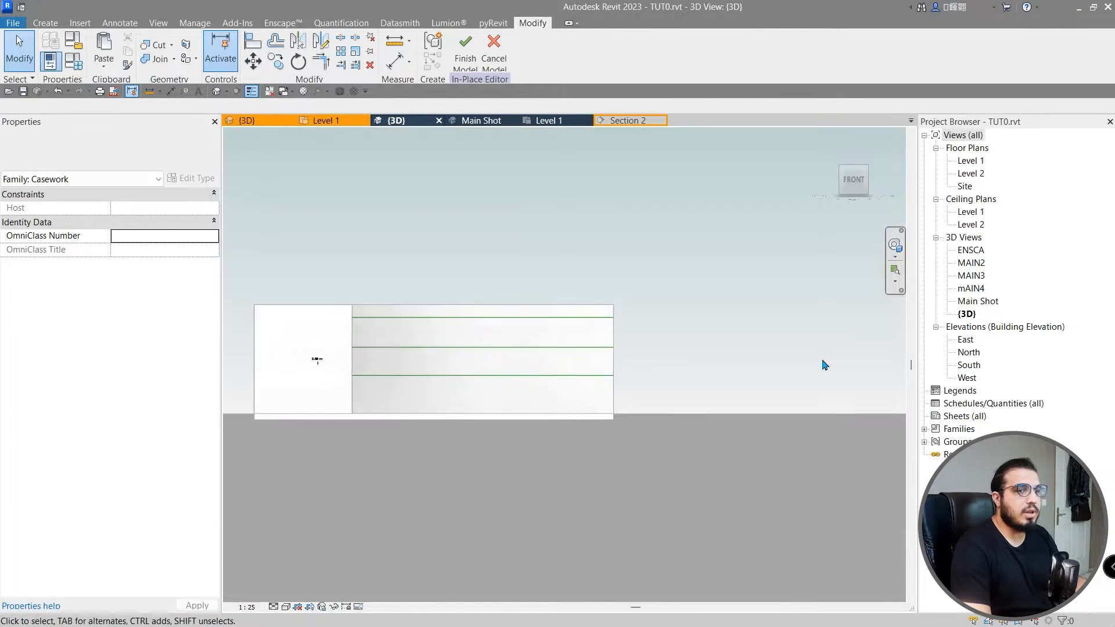
# Switch to the black kitchen reference photo and examine the layout of the wall cabinets, base drawers and tall cabinets.
pyautogui.press('super')
pyautogui.moveTo(865, 614)
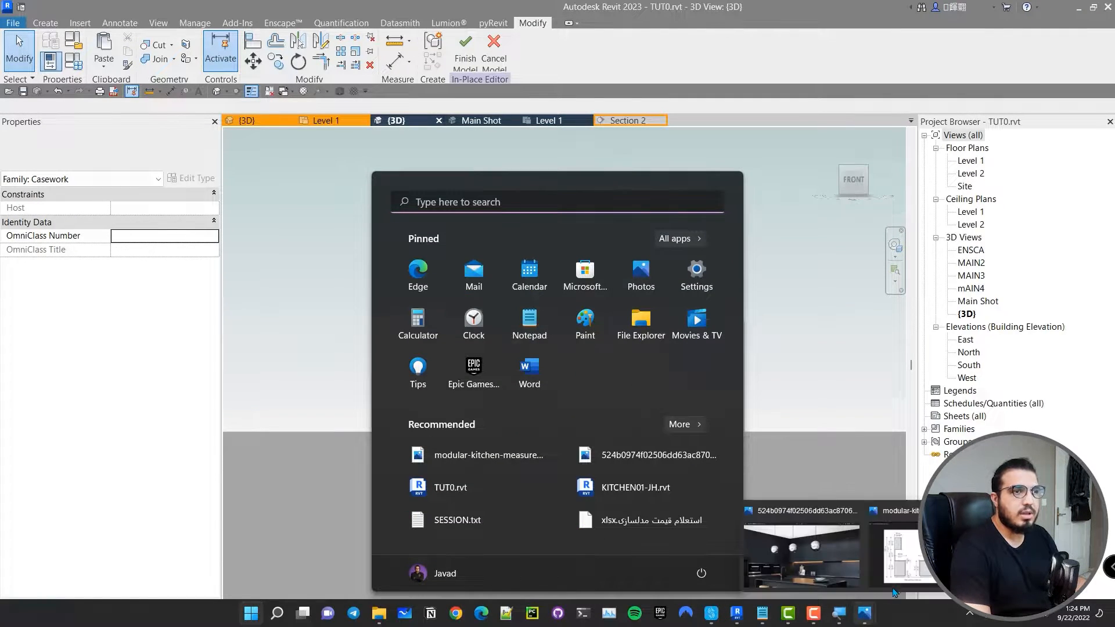
pyautogui.click(840, 552)
pyautogui.scroll(-3, 808, 452)
pyautogui.scroll(6, 610, 318)
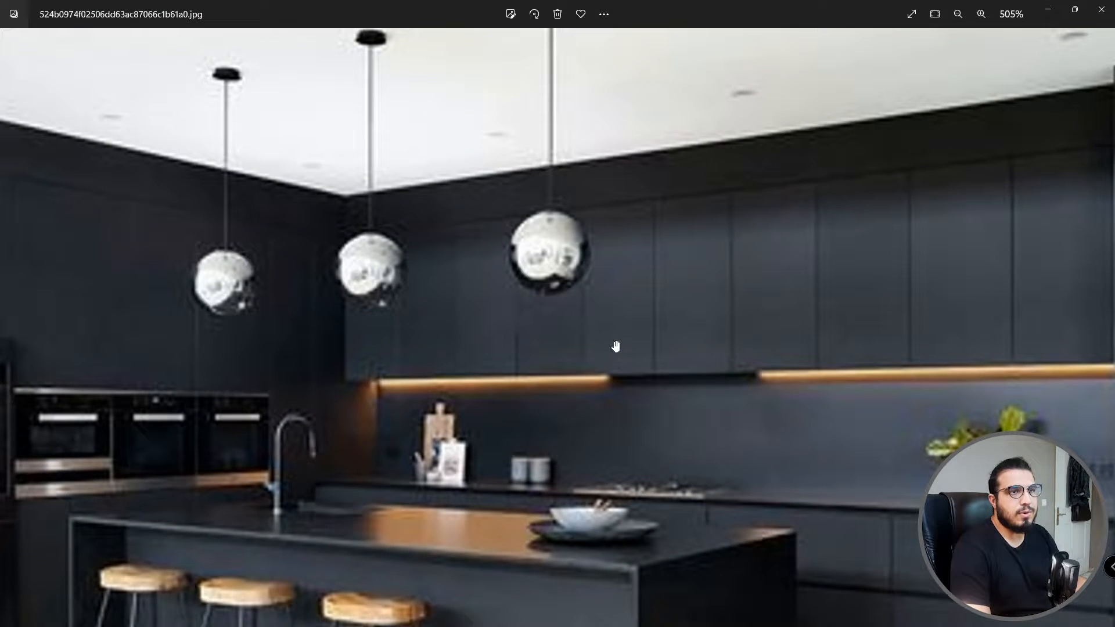
pyautogui.hscroll(4, 931, 352)
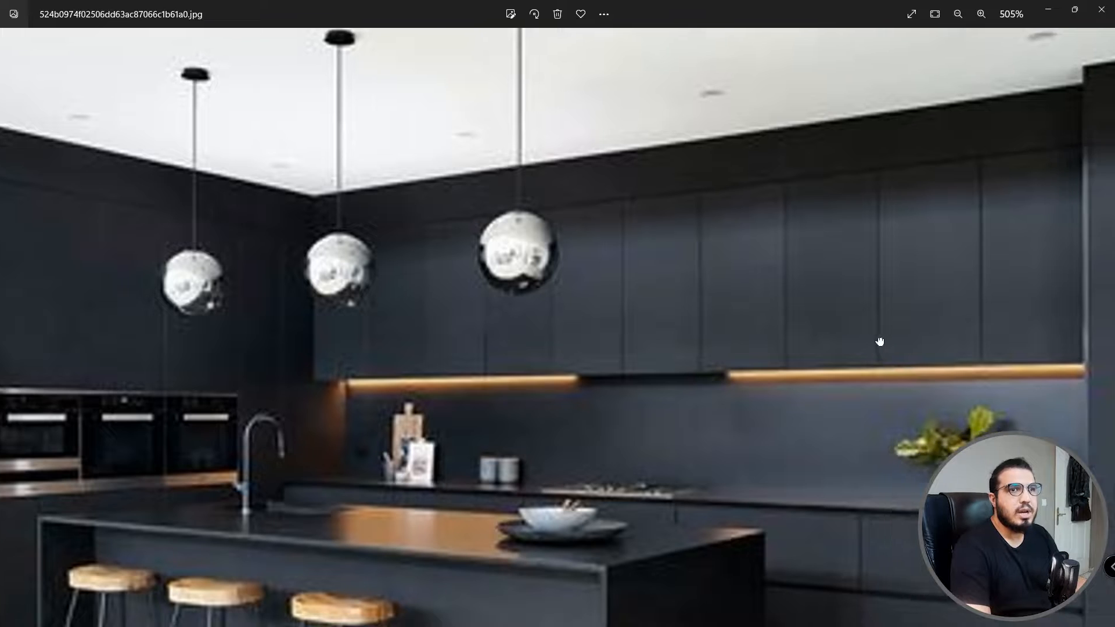
pyautogui.scroll(-3, 726, 385)
pyautogui.scroll(4, 726, 396)
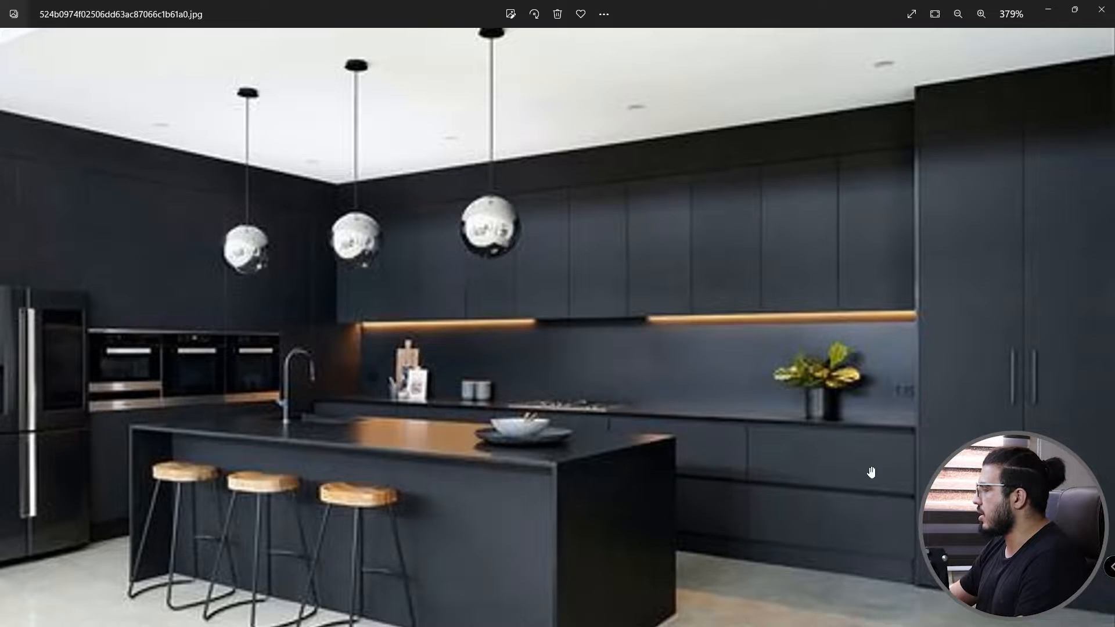
pyautogui.moveTo(822, 470); pyautogui.dragTo(772, 459)
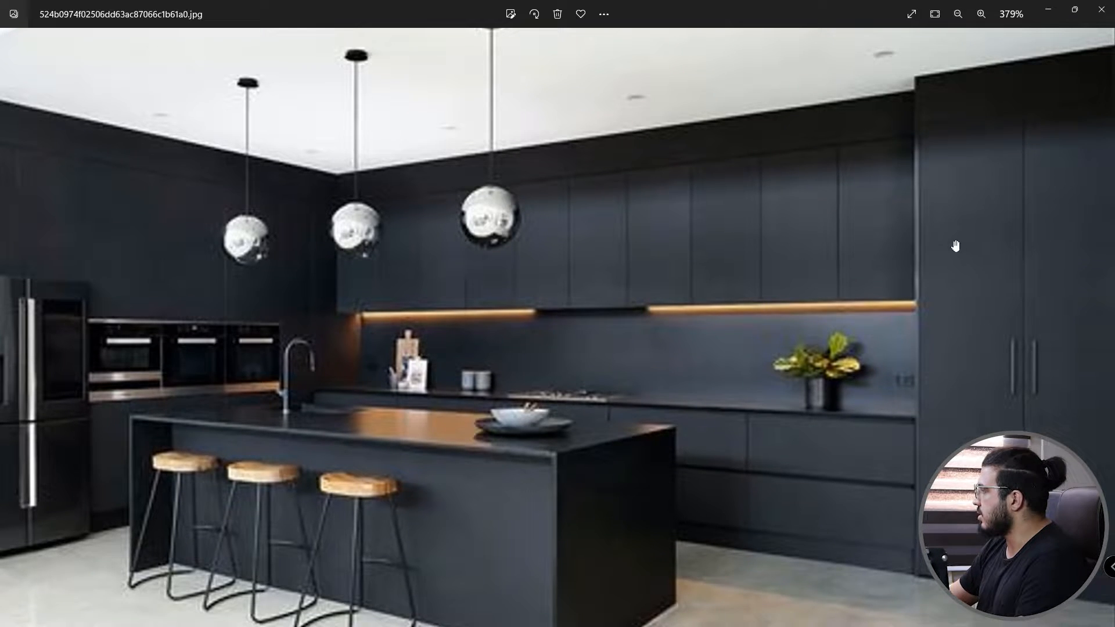
pyautogui.scroll(-5, 1002, 367)
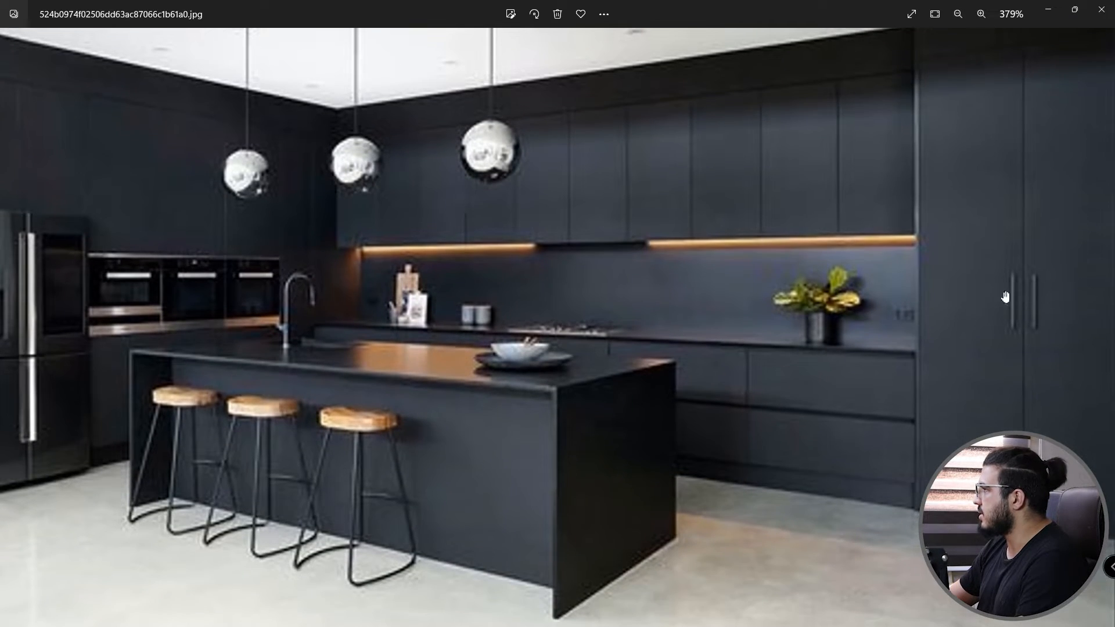
pyautogui.click(1048, 9)
pyautogui.scroll(5, 451, 521)
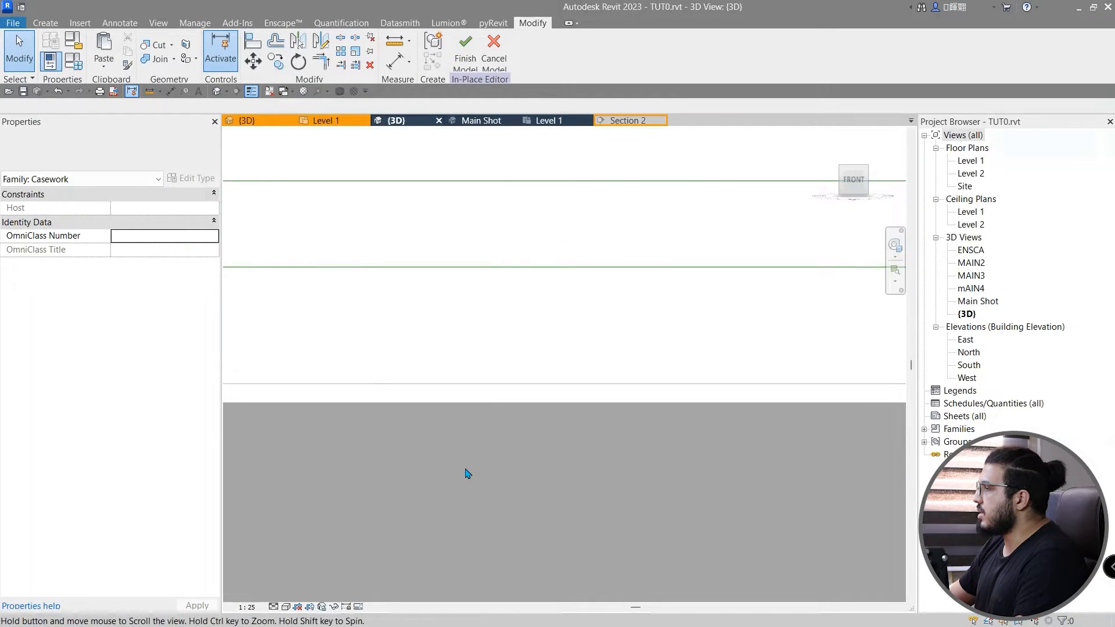
# Reopen the reference photo and examine where the base and wall cabinets meet the tall handled cabinet.
pyautogui.press('super')
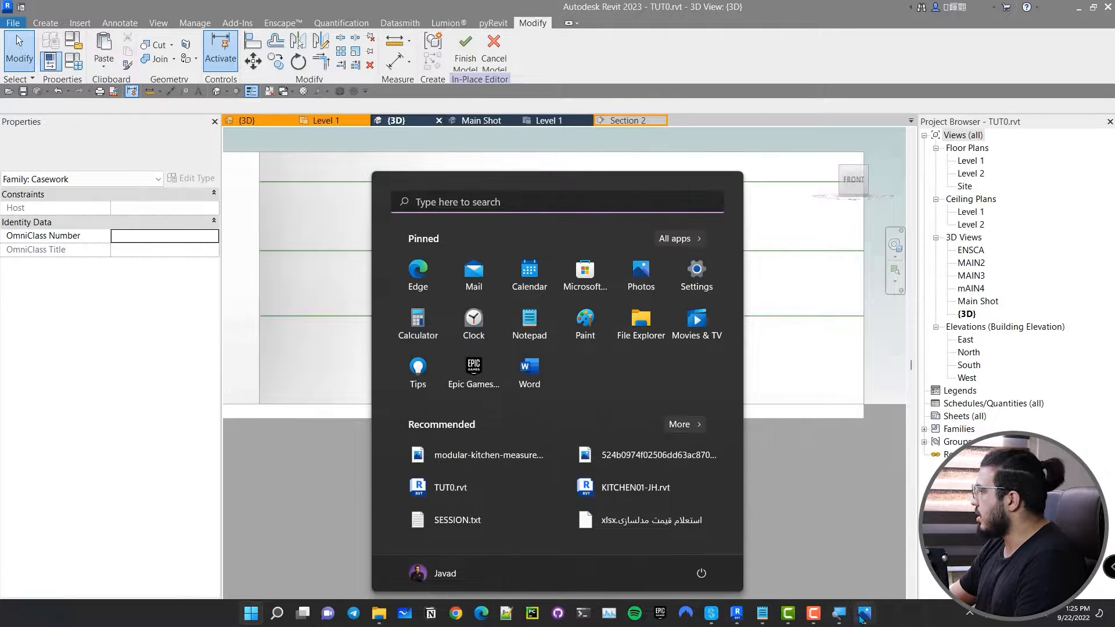
pyautogui.moveTo(860, 597)
pyautogui.click(841, 562)
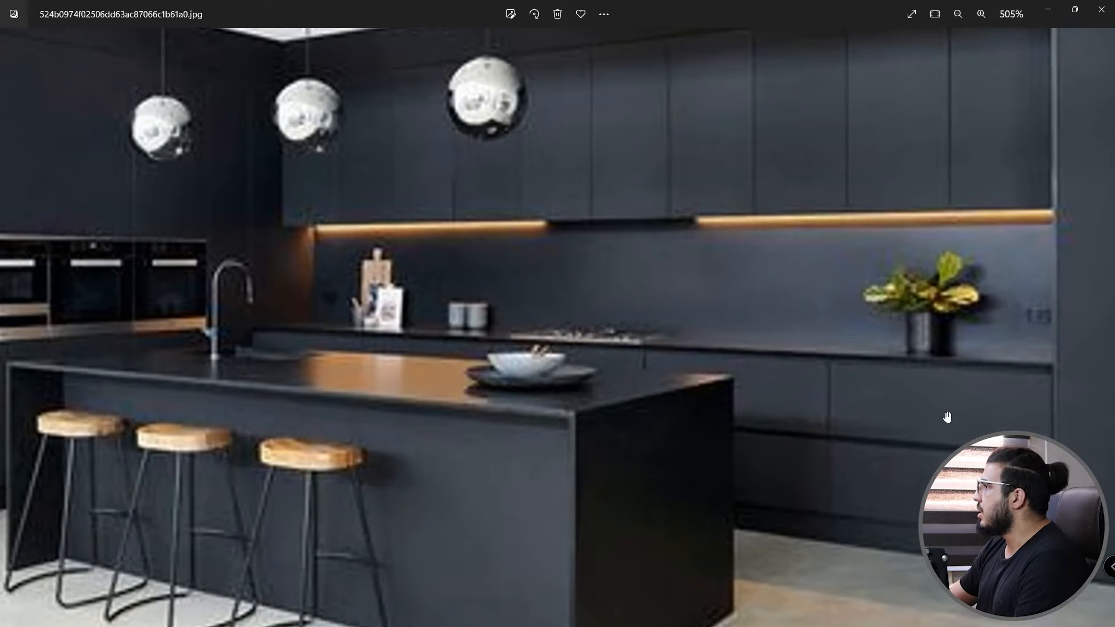
pyautogui.moveTo(946, 418); pyautogui.dragTo(796, 407)
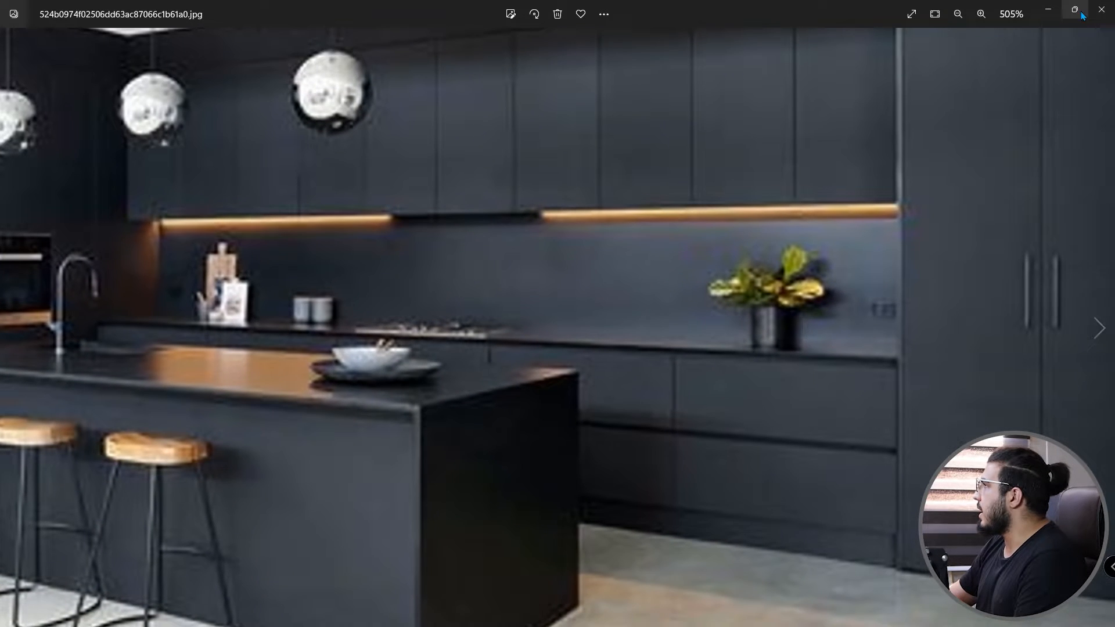
pyautogui.click(1048, 9)
# Start an extrusion sketch on the back wall and pick its vertical side edge with a 3 m offset to add a vertical line.
pyautogui.scroll(-2, 537, 411)
pyautogui.moveTo(417, 377); pyautogui.dragTo(464, 447, button='middle')
pyautogui.scroll(3, 413, 363)
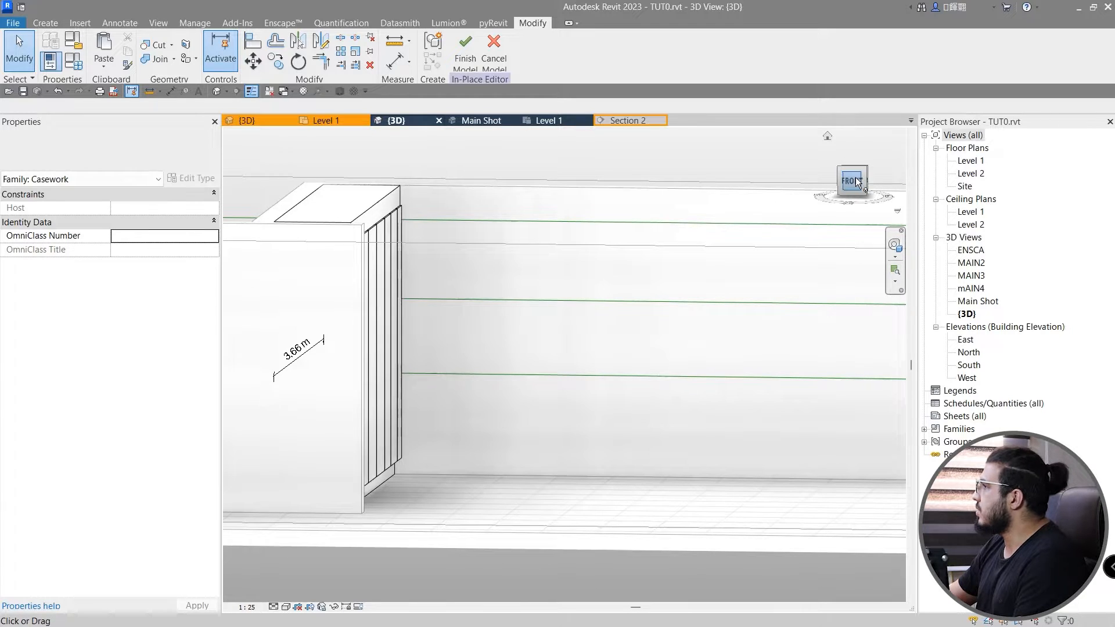
pyautogui.click(855, 178)
pyautogui.click(45, 23)
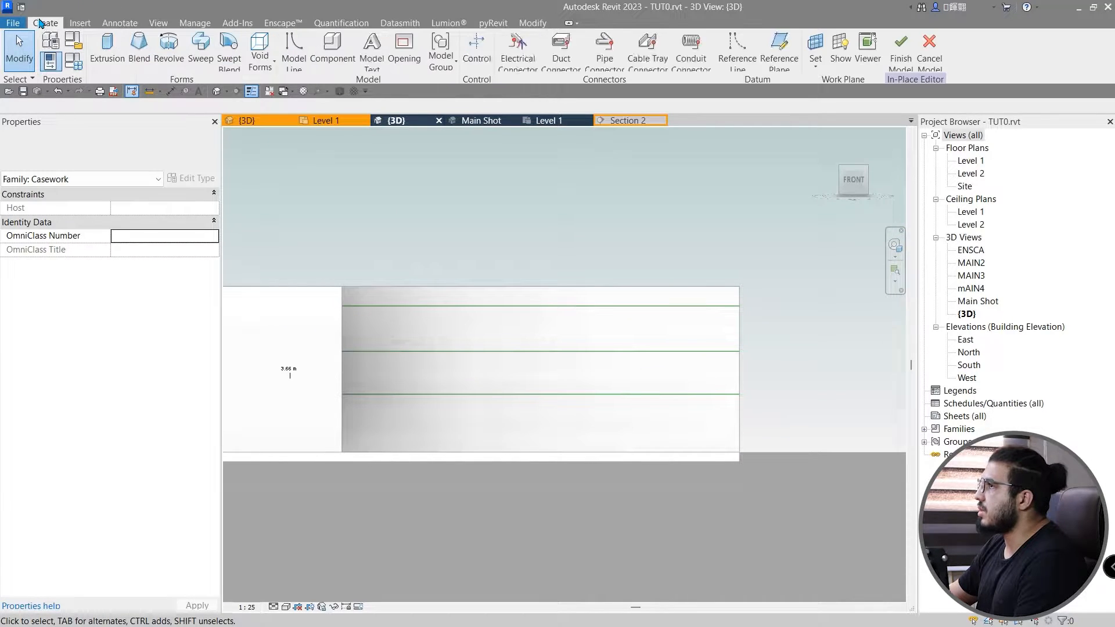
pyautogui.click(112, 69)
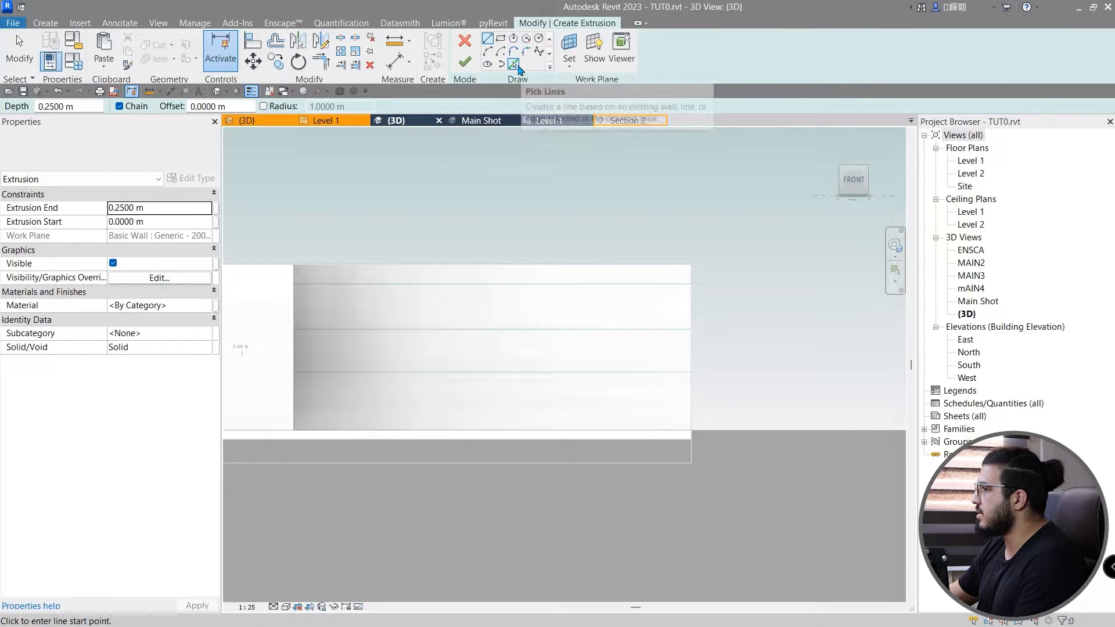
pyautogui.click(517, 67)
pyautogui.doubleClick(166, 107)
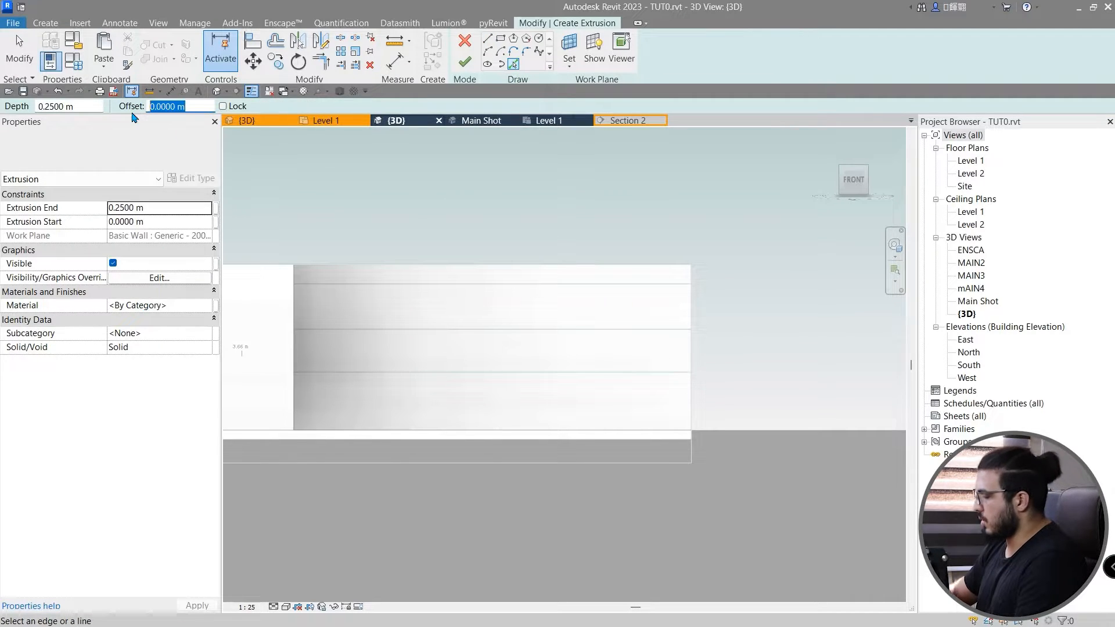
pyautogui.scroll(2, 333, 429)
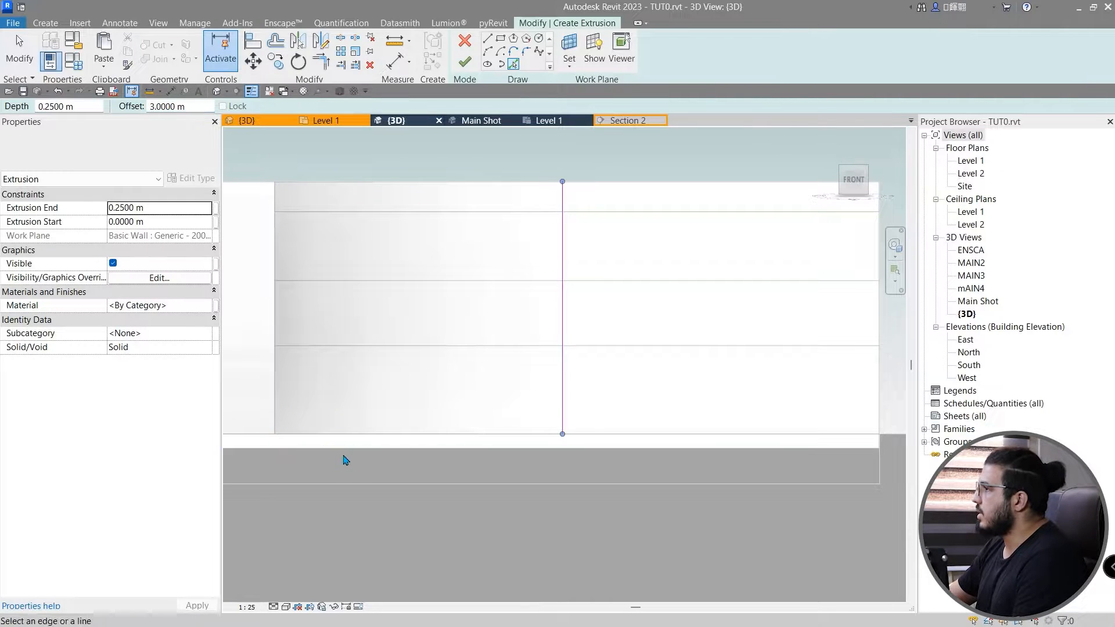
pyautogui.keyDown('shift'); pyautogui.moveTo(343, 458); pyautogui.dragTo(641, 399, button='middle'); pyautogui.keyUp('shift')
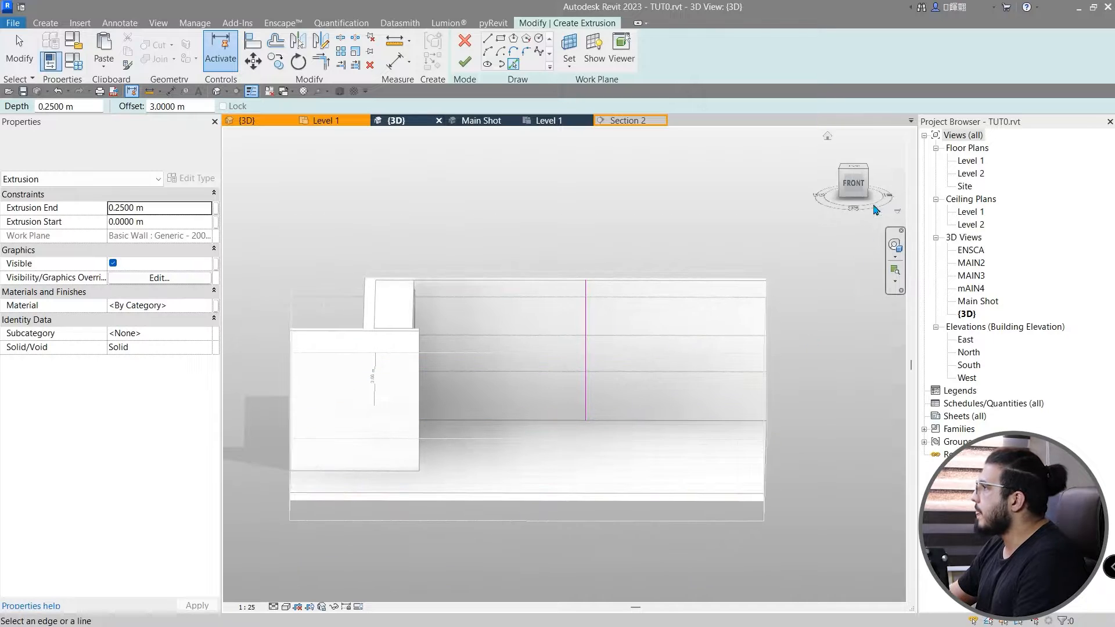
pyautogui.press('Escape')
pyautogui.click(853, 183)
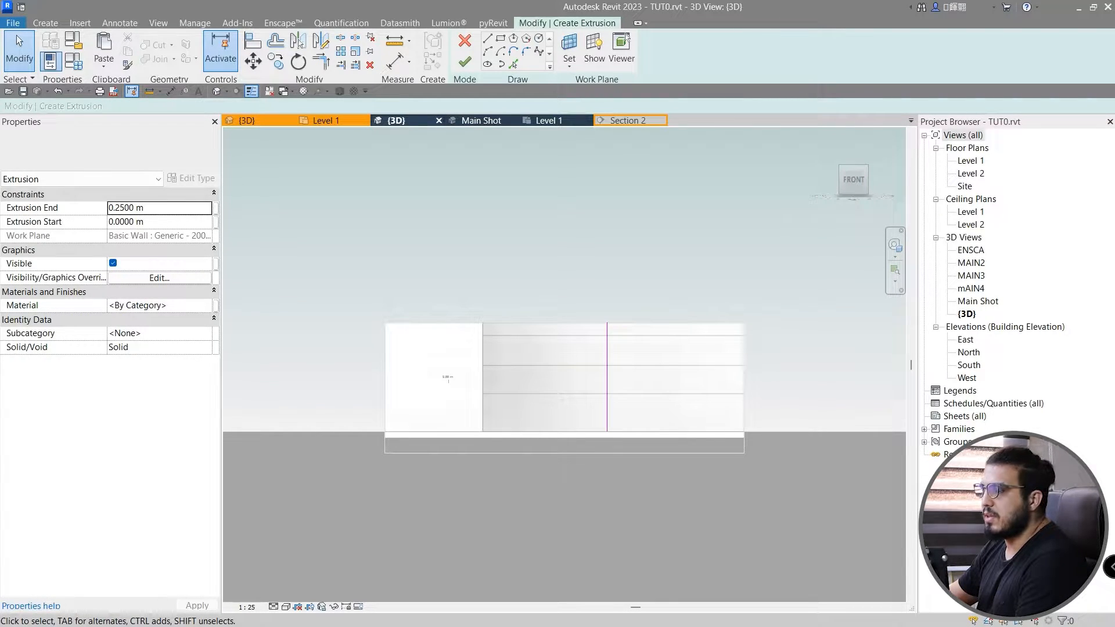
pyautogui.scroll(-3, 579, 365)
pyautogui.moveTo(576, 413); pyautogui.dragTo(422, 429, button='middle')
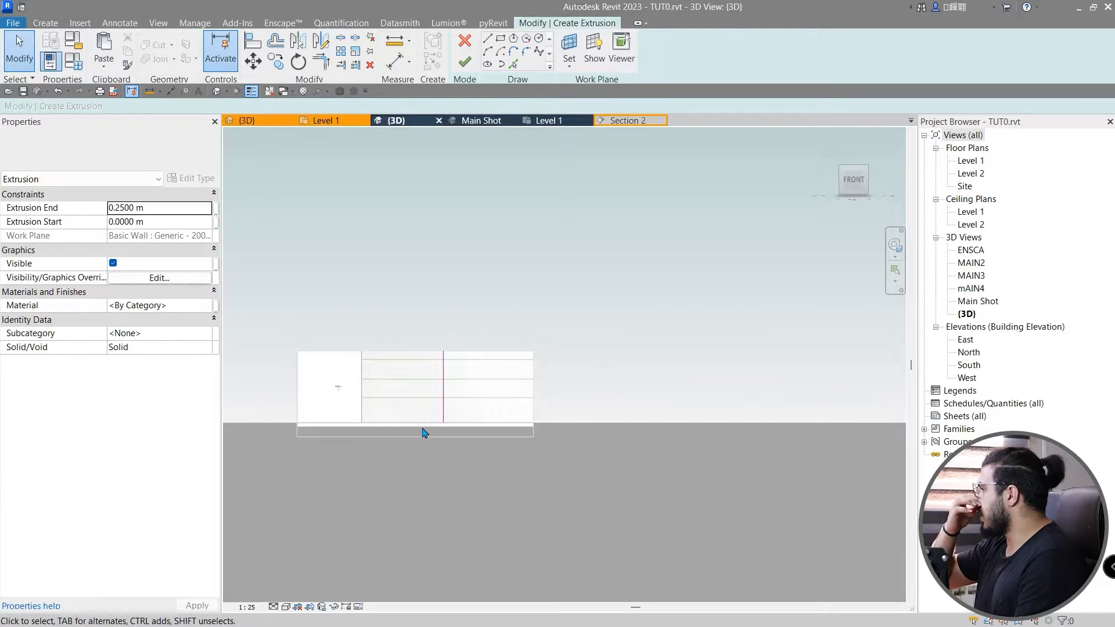
# Switch to the finished KITCHEN01-JH model and open Section 1 to examine the cabinet fronts.
pyautogui.click(238, 123)
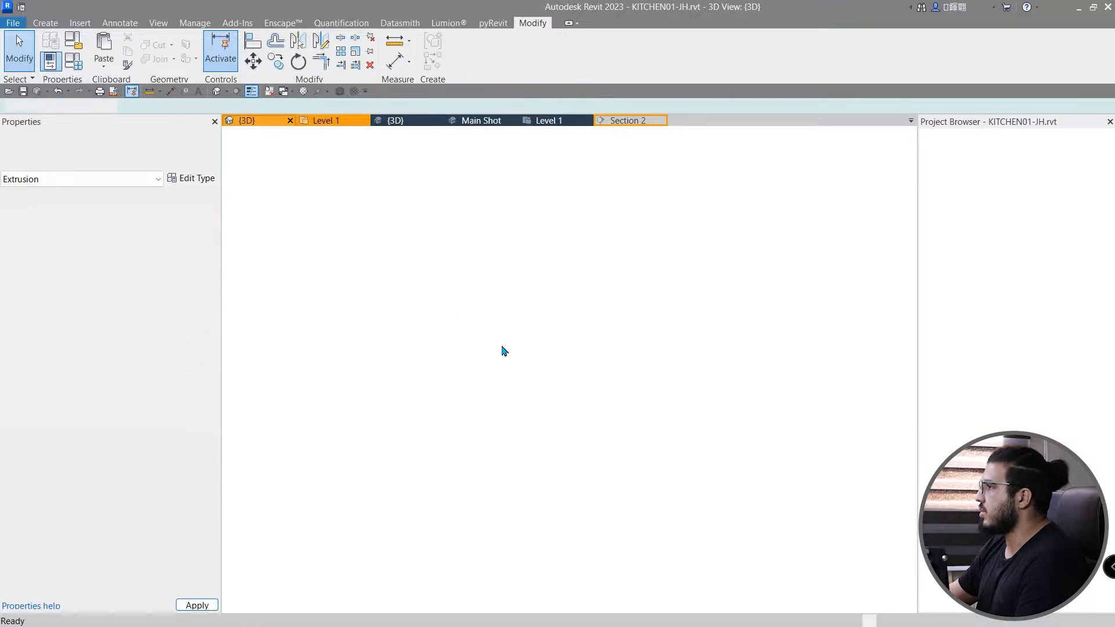
pyautogui.scroll(-3, 517, 357)
pyautogui.keyDown('shift'); pyautogui.moveTo(615, 384); pyautogui.dragTo(676, 374, button='middle'); pyautogui.keyUp('shift')
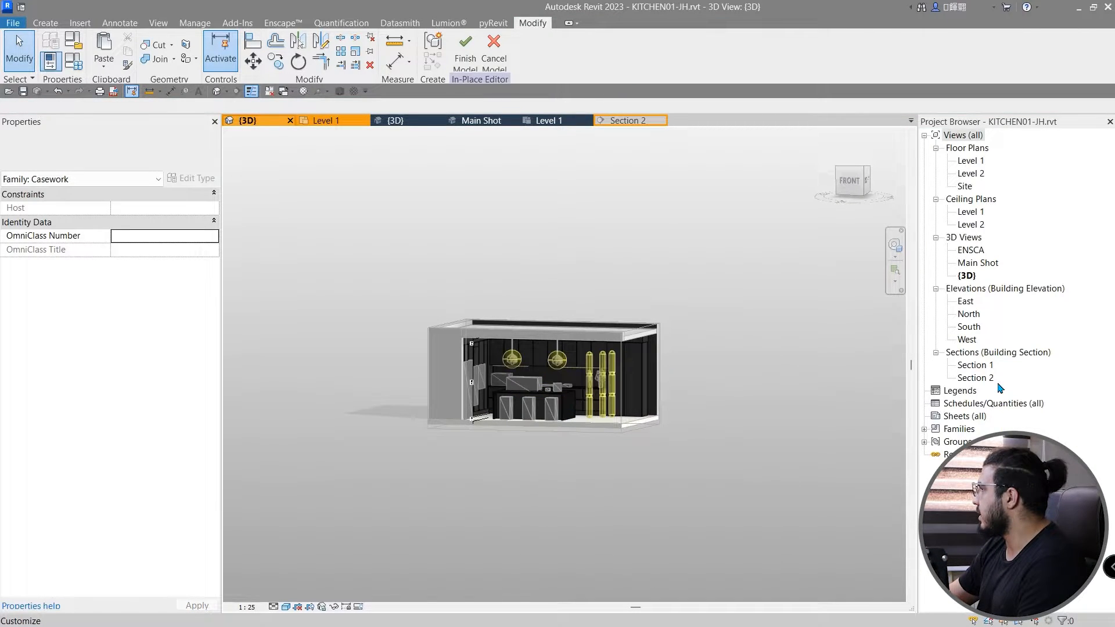
pyautogui.doubleClick(982, 364)
pyautogui.scroll(5, 422, 349)
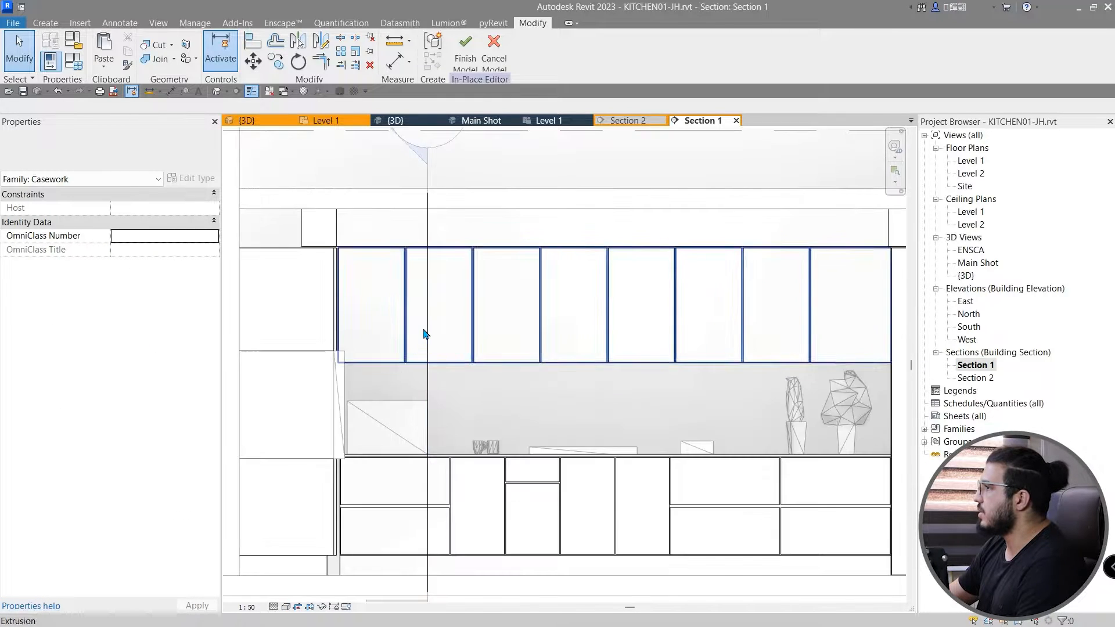
# Measure the width of a wall cabinet door between its gap lines with a temporary aligned dimension, and leave the command.
pyautogui.press('d')
pyautogui.press('i')
pyautogui.click(396, 352)
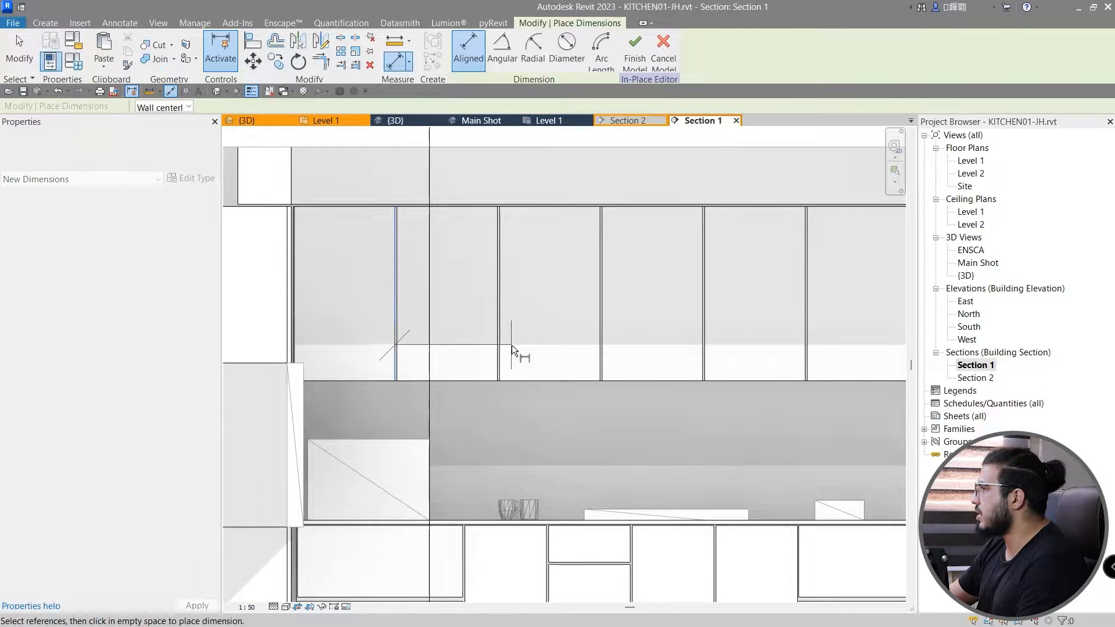
pyautogui.scroll(5, 501, 352)
pyautogui.scroll(-5, 480, 323)
pyautogui.press('Escape')
pyautogui.press('Escape')
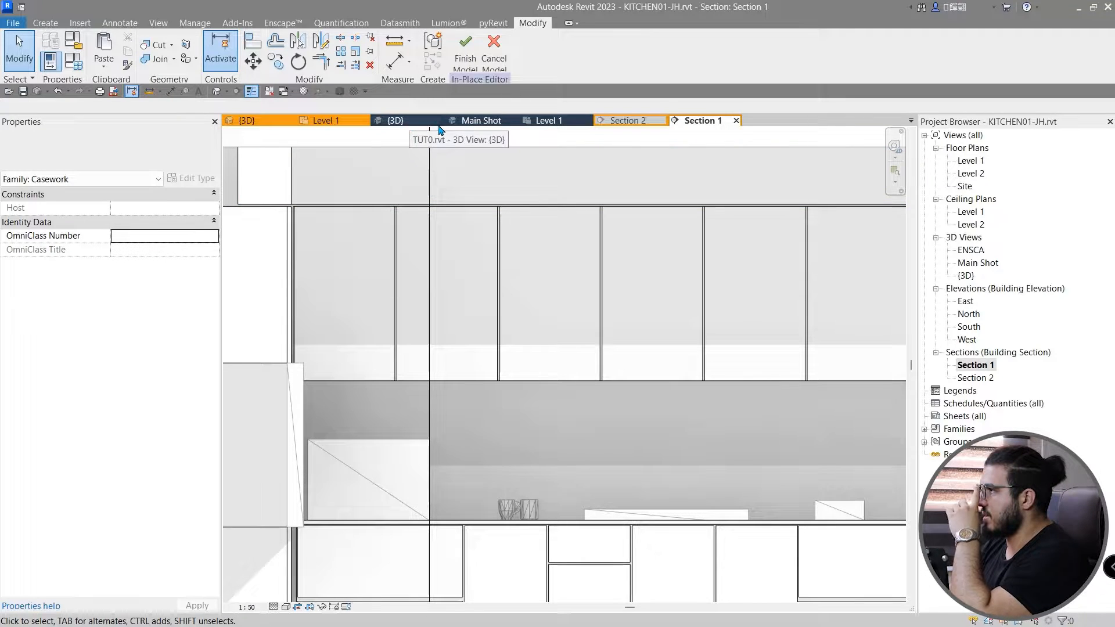
# Return to TUT0's 3D view and move the vertical sketch line 2 m toward the back wall's free end.
pyautogui.click(549, 120)
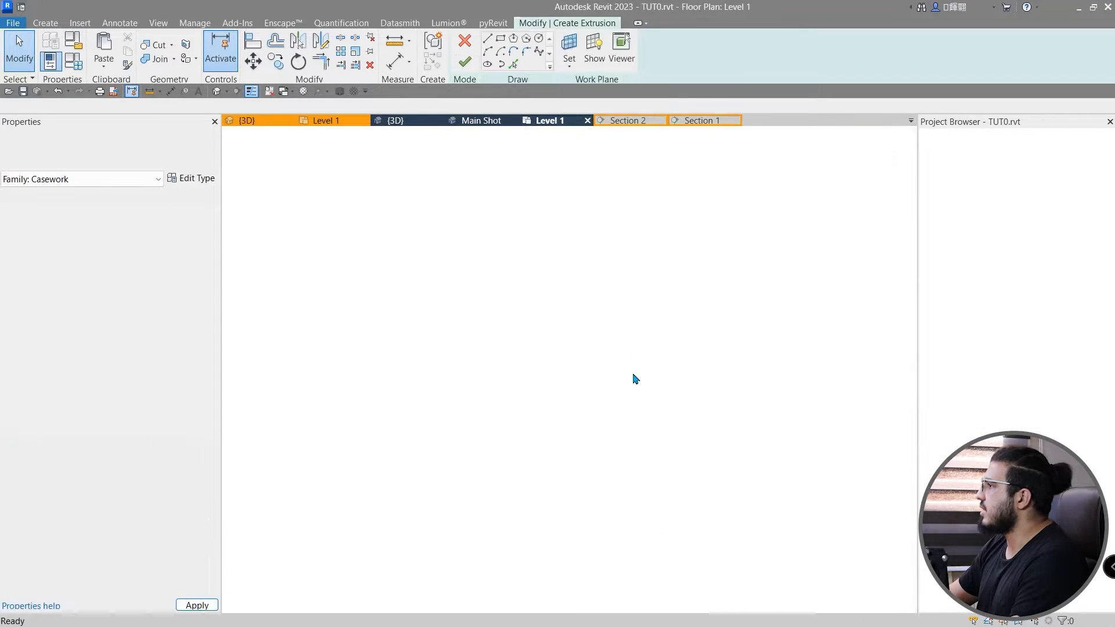
pyautogui.click(394, 121)
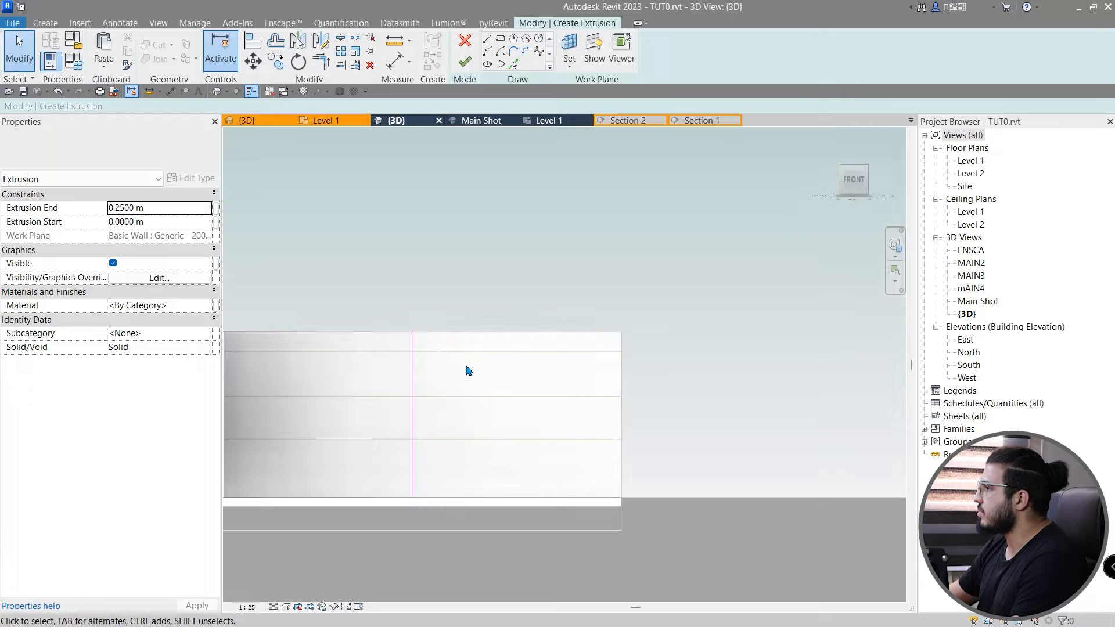
pyautogui.click(421, 395)
pyautogui.press('m')
pyautogui.press('v')
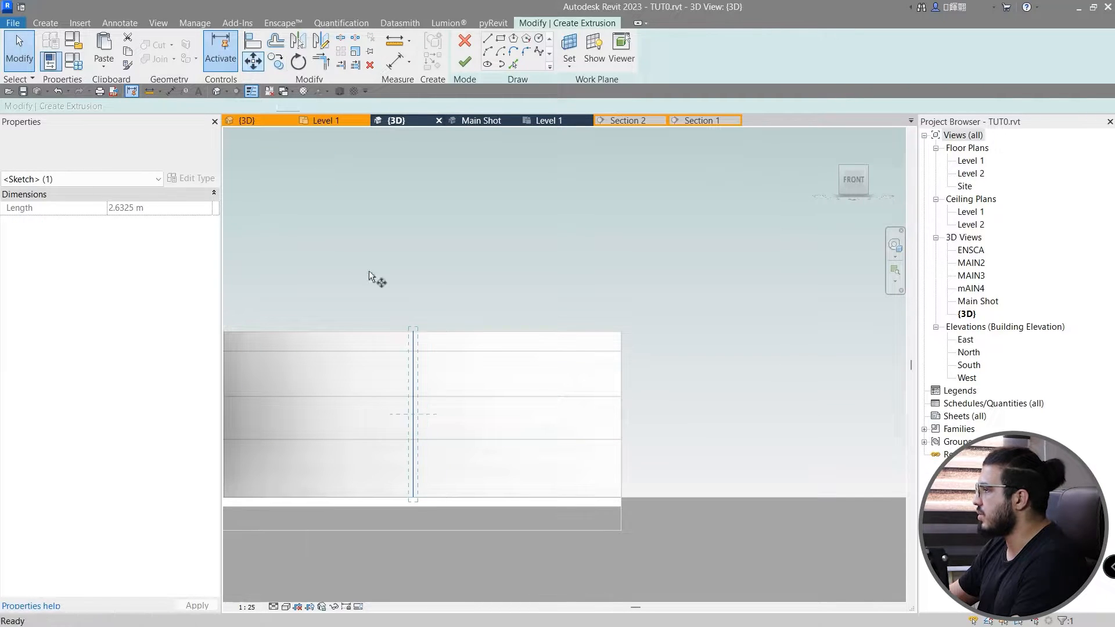
pyautogui.scroll(2, 420, 407)
pyautogui.click(426, 405)
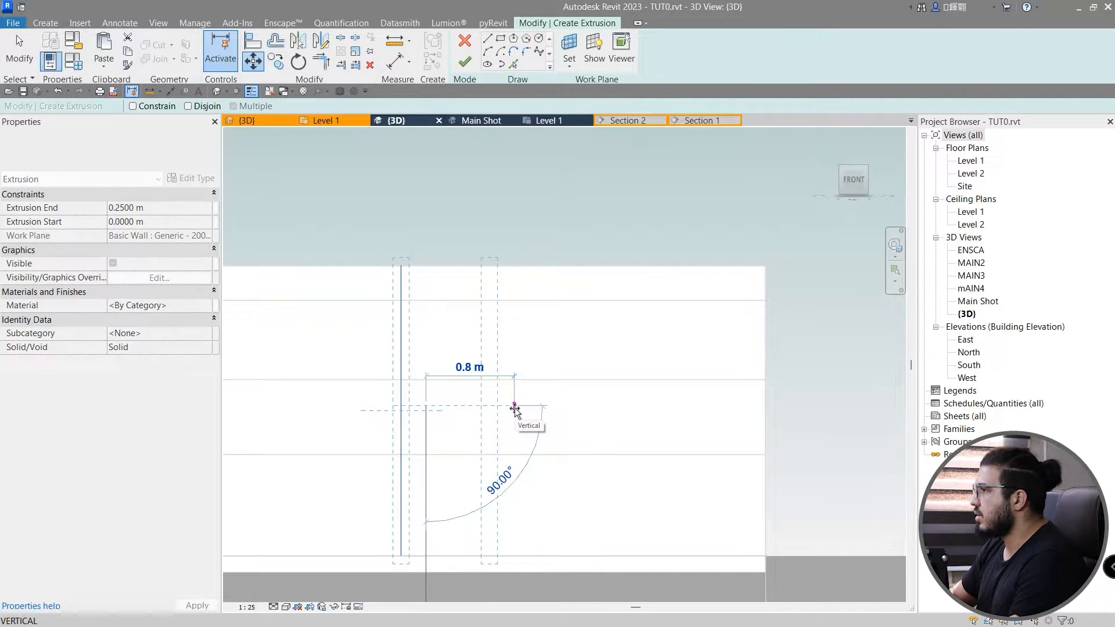
pyautogui.write('2')
pyautogui.press('Return')
pyautogui.press('Escape')
pyautogui.scroll(-3, 555, 490)
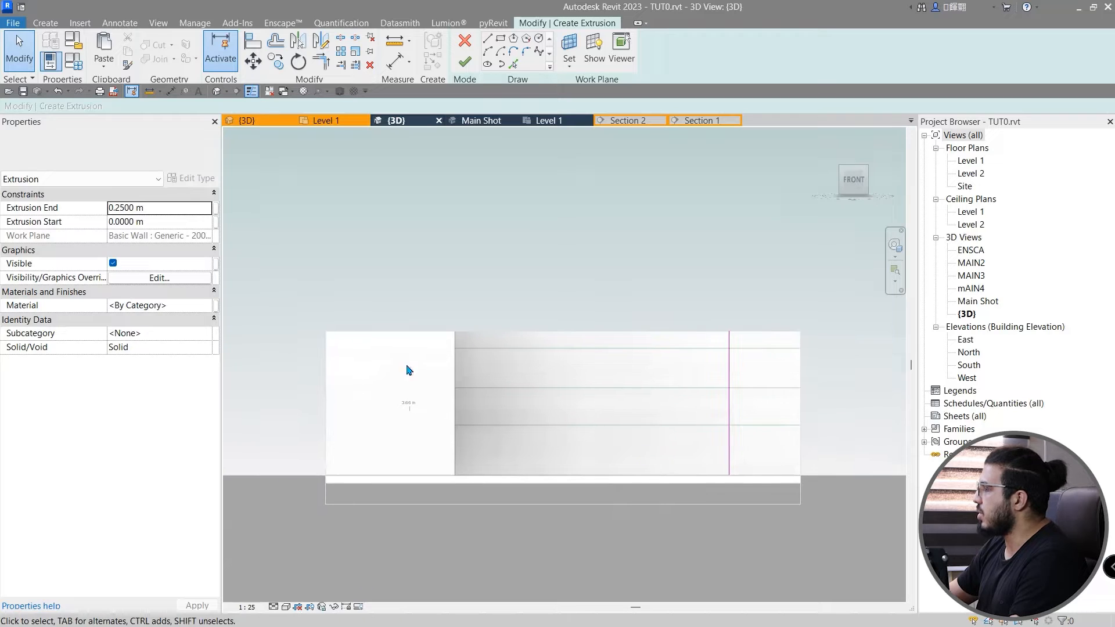
# Draw the base cabinet's top edge along the lowest reference line, from the vertical line to the inner wall corner.
pyautogui.moveTo(554, 413); pyautogui.dragTo(381, 366, button='middle')
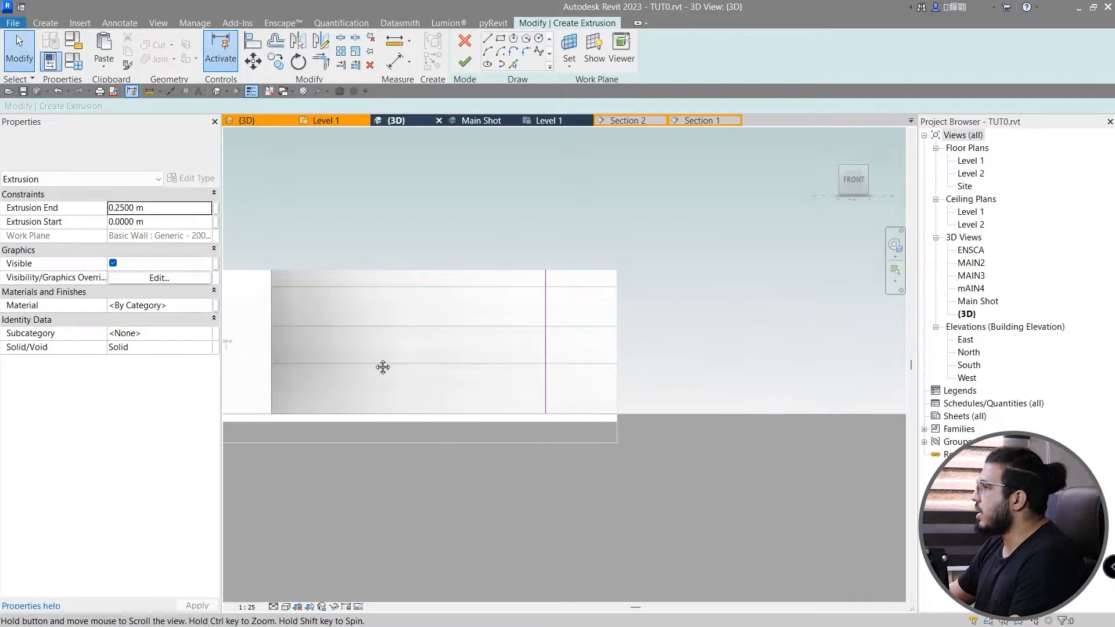
pyautogui.moveTo(510, 360); pyautogui.dragTo(461, 385, button='middle')
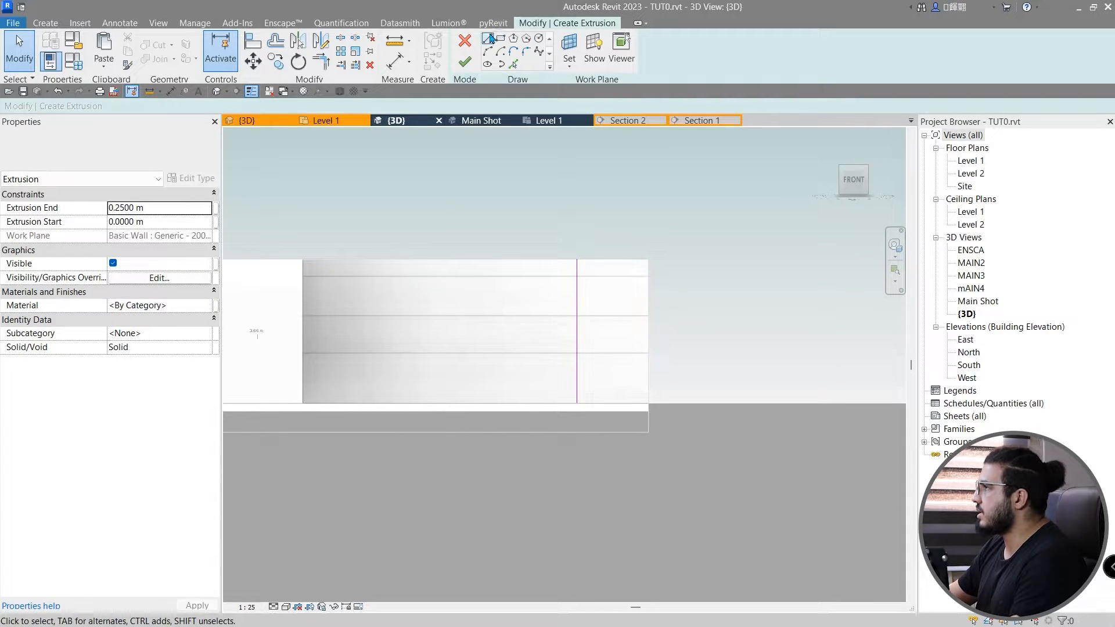
pyautogui.click(576, 353)
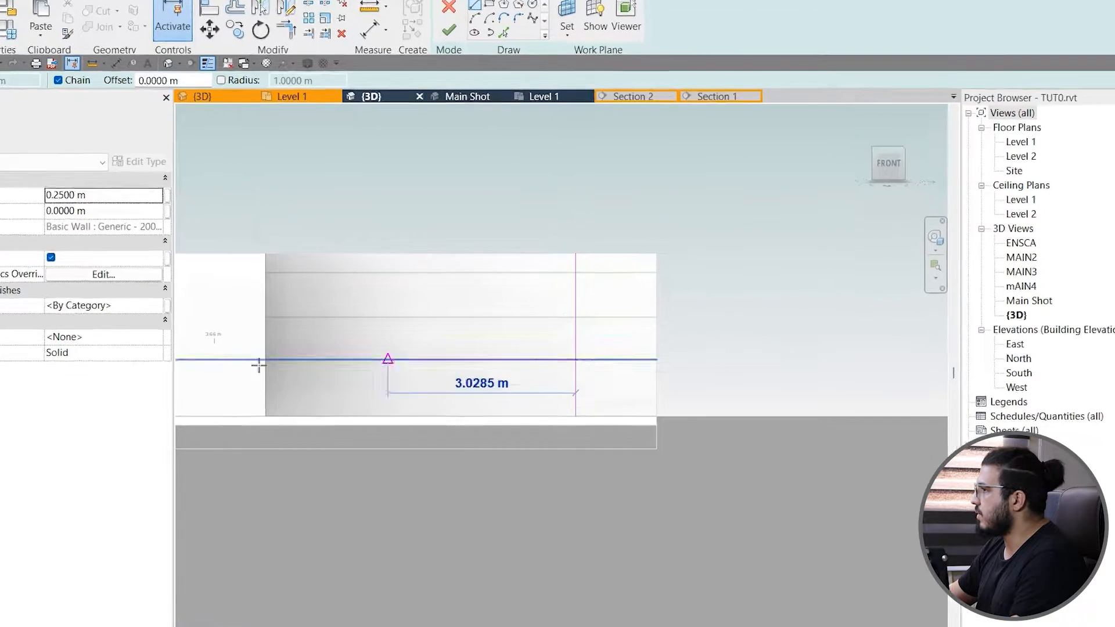
pyautogui.scroll(3, 284, 357)
pyautogui.moveTo(78, 347)
pyautogui.mouseDown(button='middle')
pyautogui.moveTo(406, 404)
pyautogui.moveTo(379, 386)
pyautogui.mouseUp(button='middle')
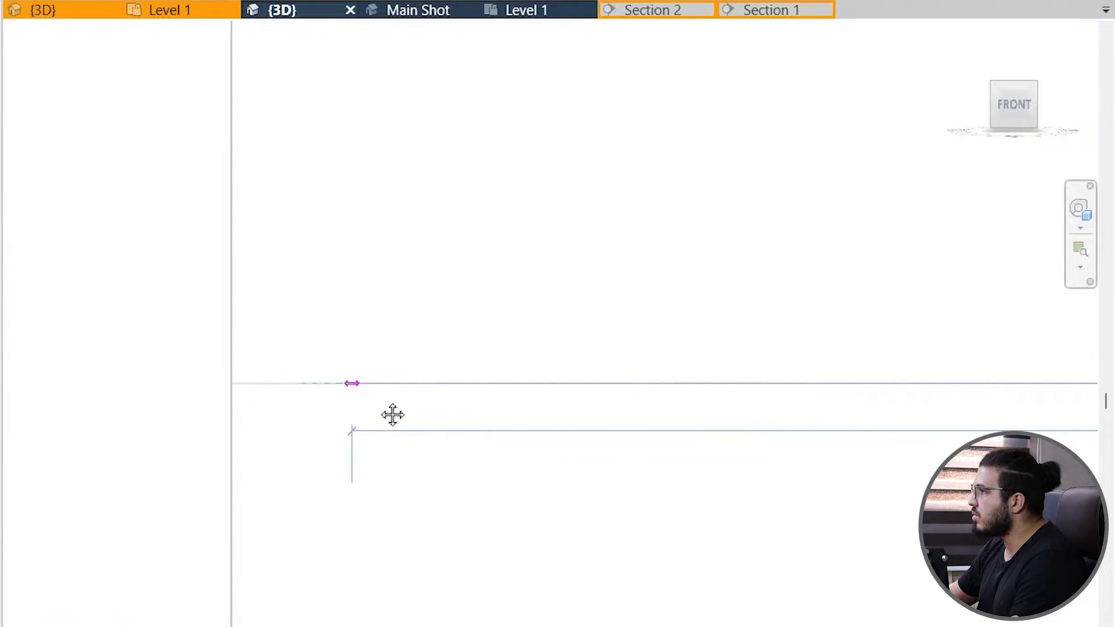
pyautogui.scroll(4, 352, 390)
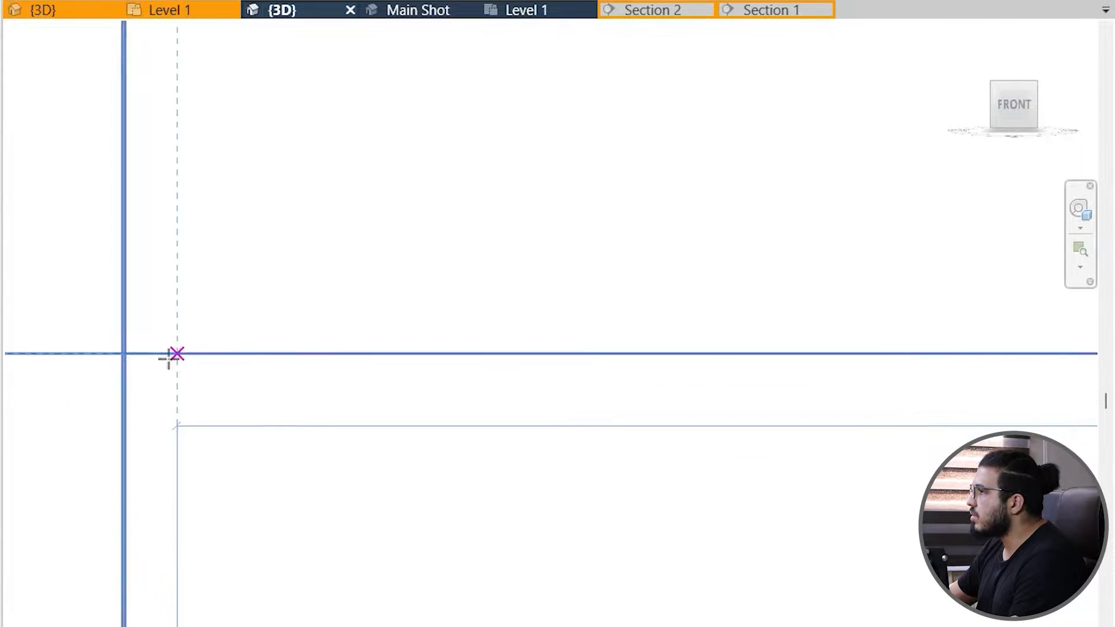
pyautogui.click(125, 353)
# Continue the base cabinet outline down the wall corner to the floor and along the floor to the vertical line.
pyautogui.scroll(-1, 229, 555)
pyautogui.scroll(-6, 228, 556)
pyautogui.moveTo(244, 586); pyautogui.dragTo(227, 116, button='middle')
pyautogui.scroll(-4, 311, 537)
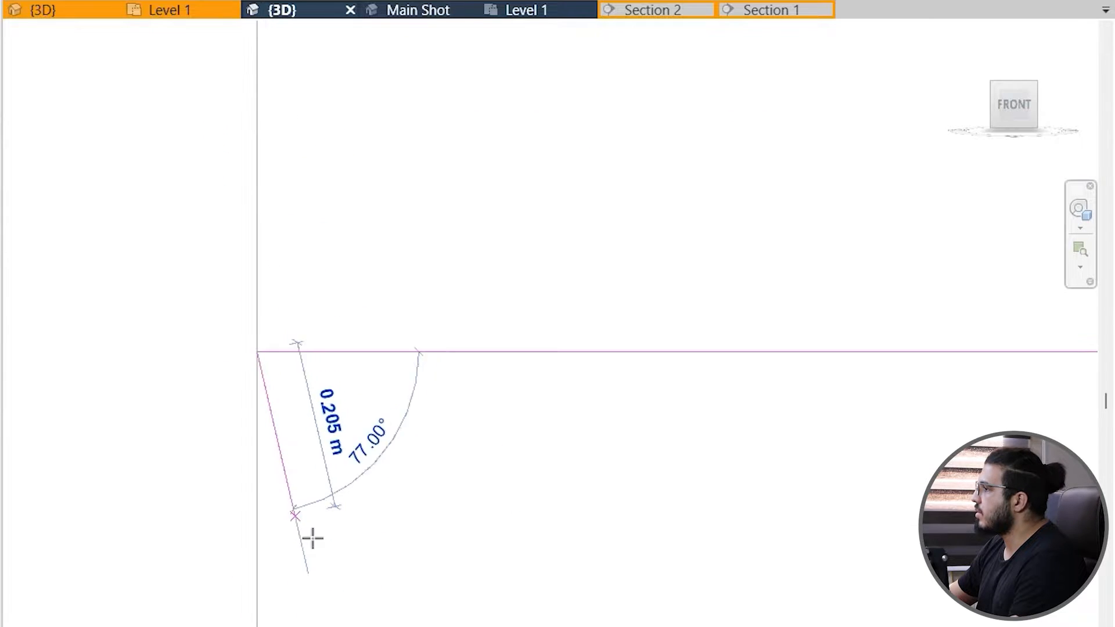
pyautogui.moveTo(325, 557); pyautogui.dragTo(128, 218, button='middle')
pyautogui.click(179, 614)
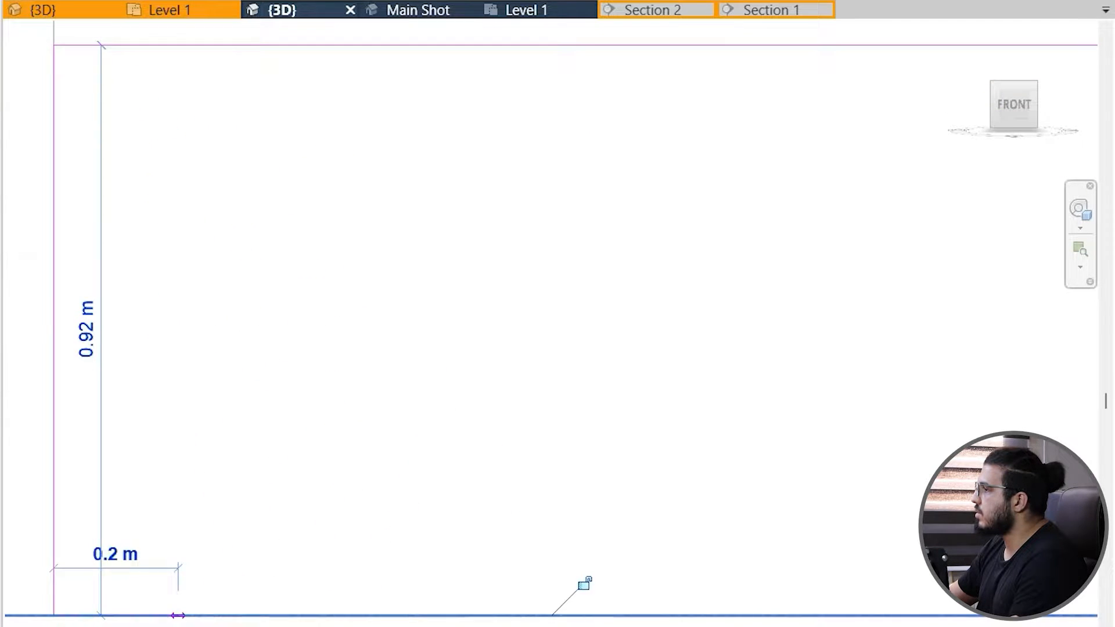
pyautogui.scroll(-3, 582, 583)
pyautogui.scroll(-3, 169, 535)
pyautogui.scroll(5, 472, 565)
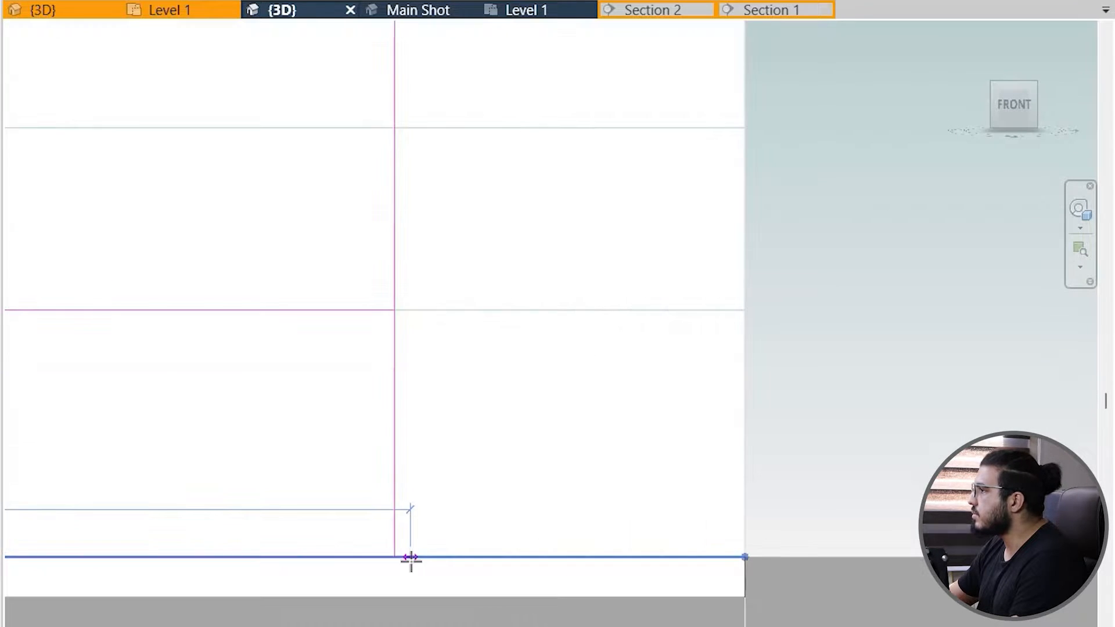
pyautogui.click(394, 557)
# Trim the vertical line to the base cabinet's top edge so the sketch forms a closed rectangle.
pyautogui.press('t')
pyautogui.press('r')
pyautogui.scroll(-3, 373, 617)
pyautogui.moveTo(363, 616); pyautogui.dragTo(547, 566, button='middle')
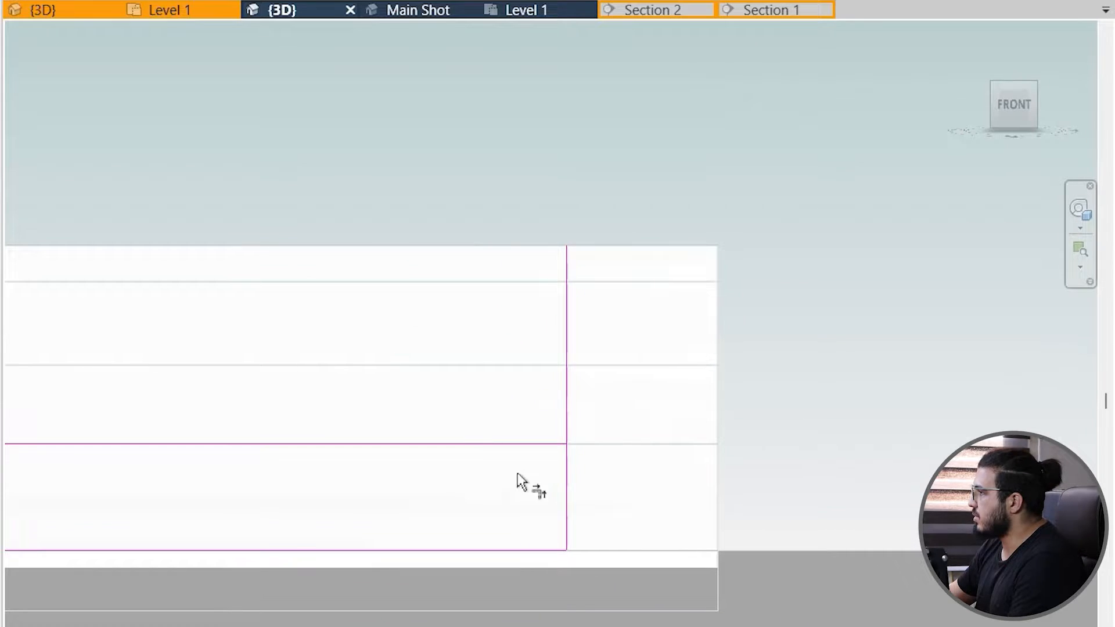
pyautogui.click(525, 461)
pyautogui.click(568, 498)
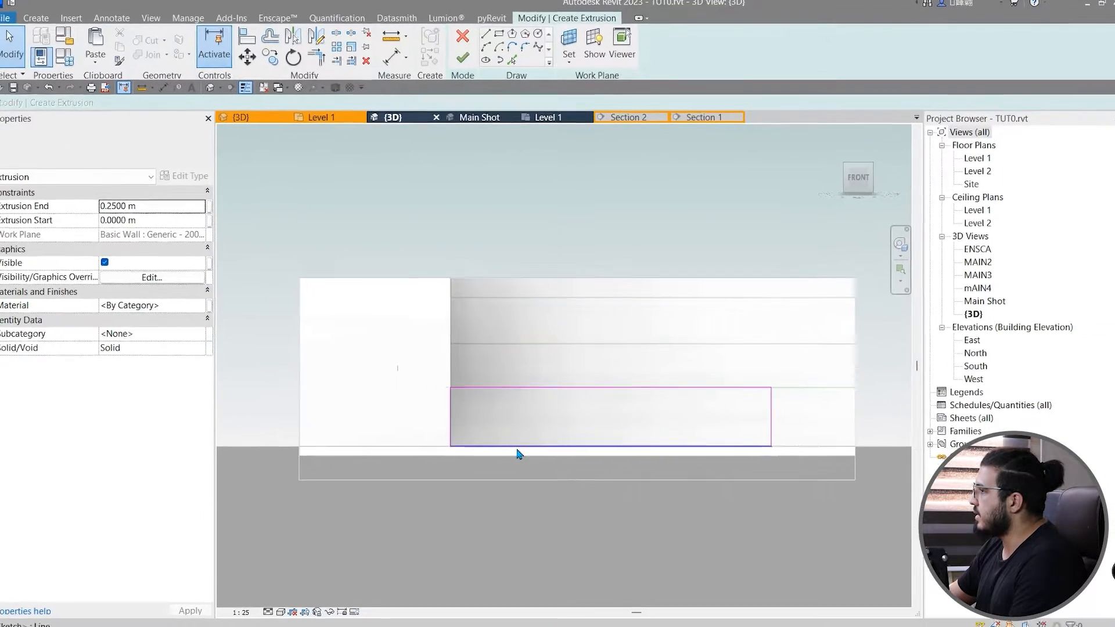
# Move the bottom line of the base cabinet sketch up 0.15 m to leave room for a toe kick.
pyautogui.click(517, 448)
pyautogui.click(253, 61)
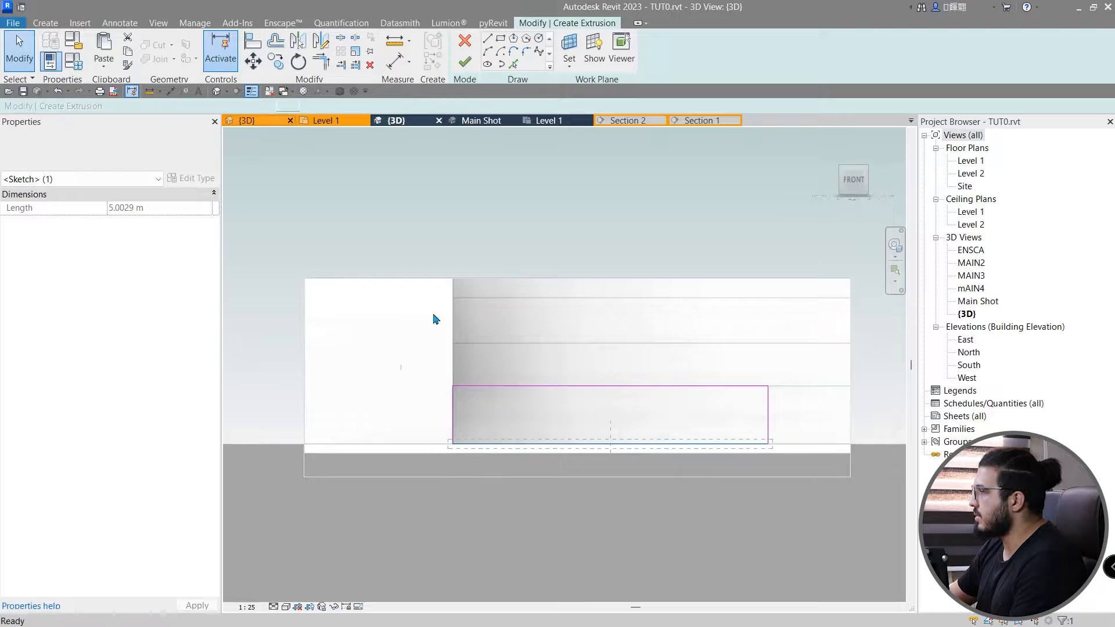
pyautogui.scroll(4, 549, 407)
pyautogui.click(516, 488)
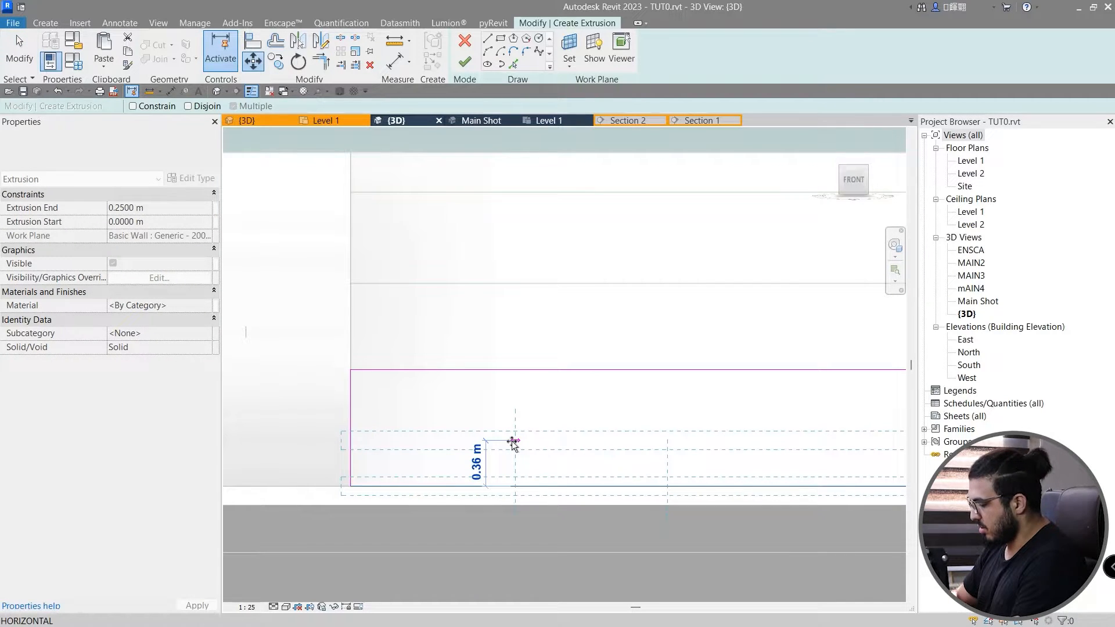
pyautogui.write('0.1')
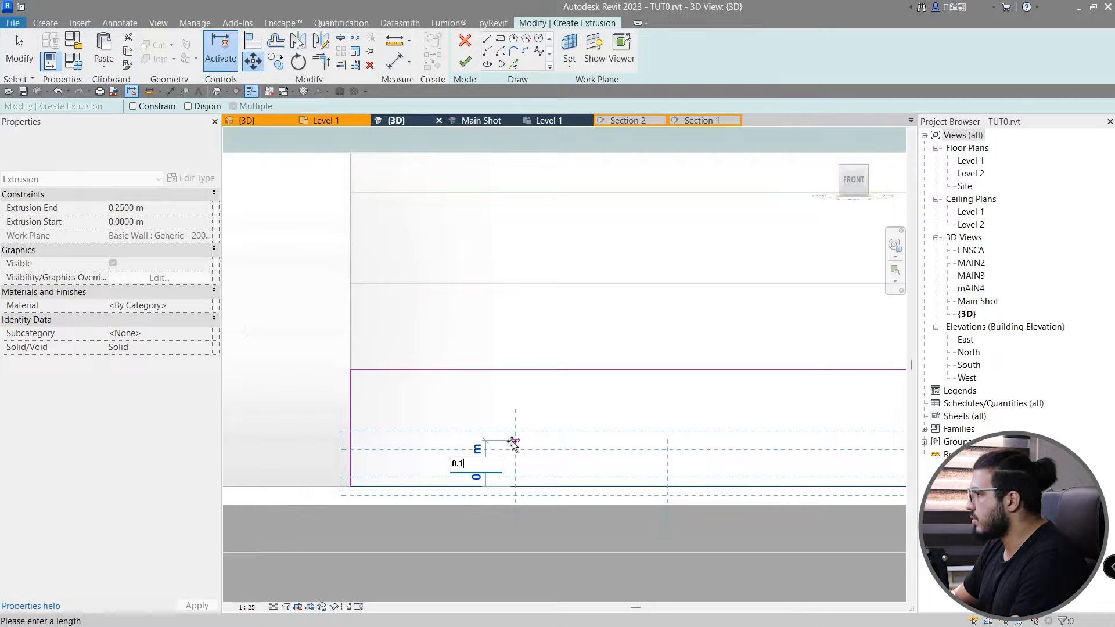
pyautogui.write('5')
pyautogui.press('Return')
pyautogui.click(465, 453)
# Finish the base cabinet sketch and set its Extrusion End to 0.6 m.
pyautogui.scroll(-1, 467, 447)
pyautogui.moveTo(720, 486); pyautogui.dragTo(405, 467, button='middle')
pyautogui.click(464, 61)
pyautogui.click(184, 212)
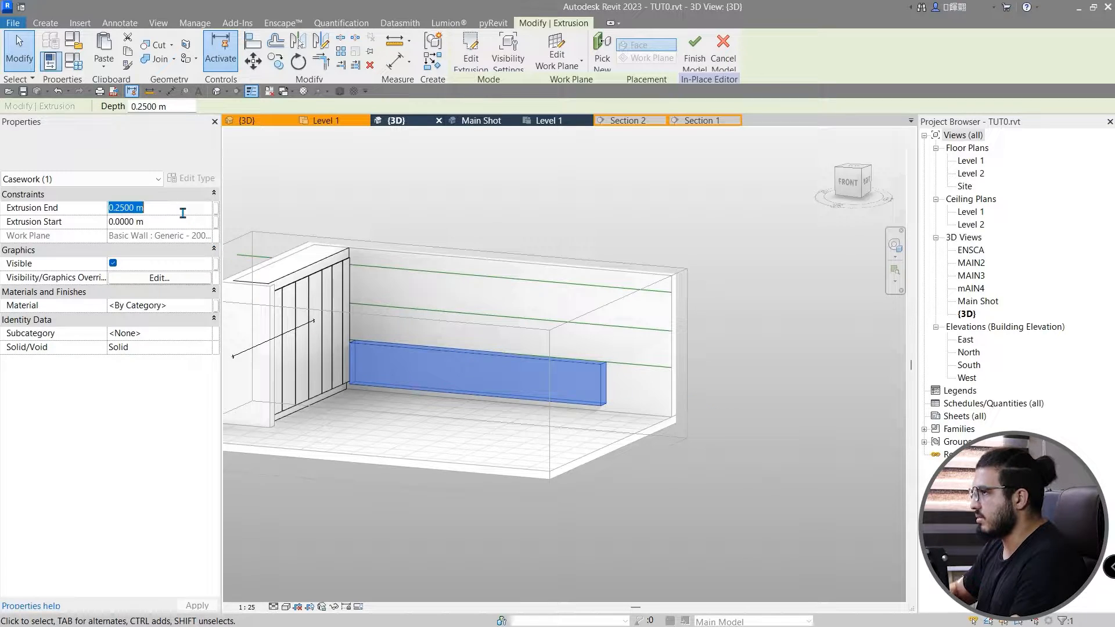
pyautogui.write('0.6')
pyautogui.press('Return')
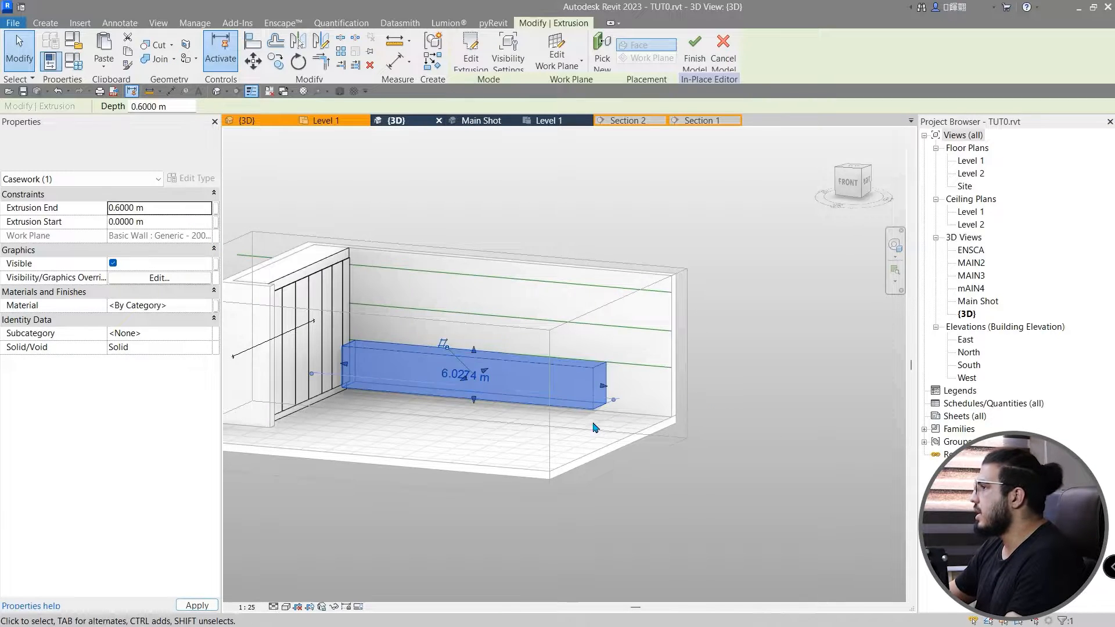
# Copy the base cabinet extrusion and paste a duplicate in the same place.
pyautogui.click(592, 428)
pyautogui.scroll(3, 444, 382)
pyautogui.click(396, 353)
pyautogui.moveTo(396, 353); pyautogui.dragTo(641, 378, button='middle')
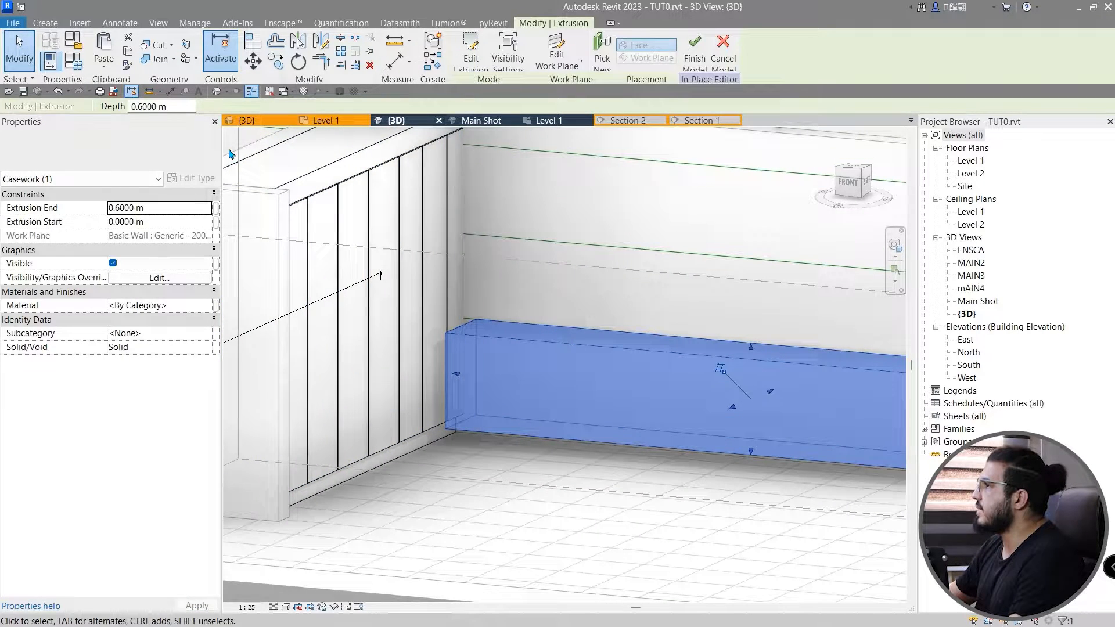
pyautogui.click(105, 68)
pyautogui.click(155, 177)
pyautogui.scroll(-4, 581, 261)
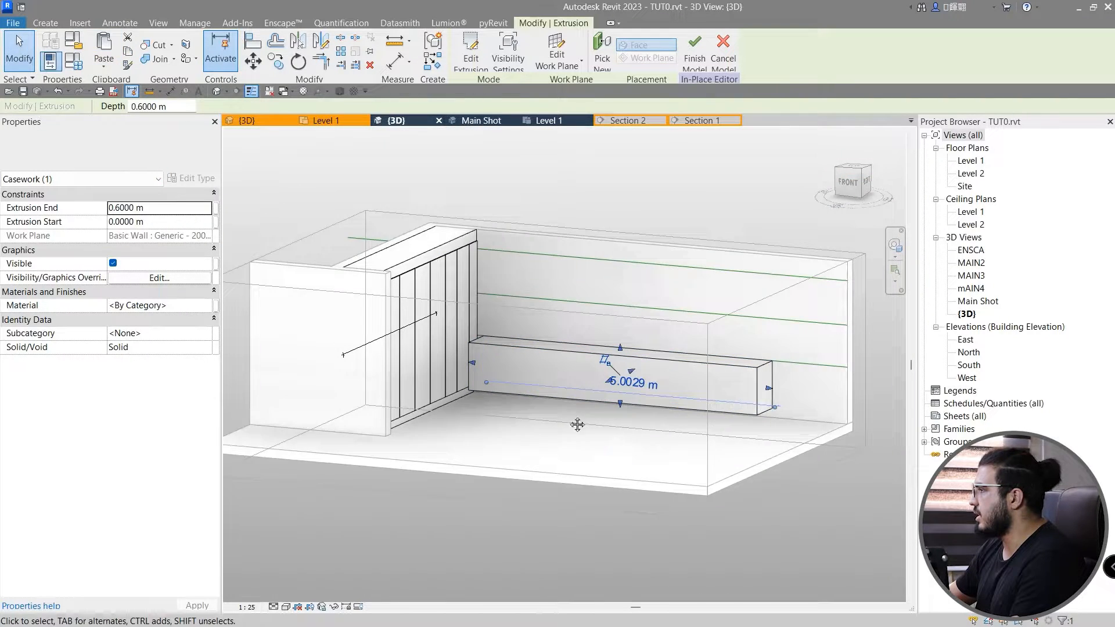
pyautogui.click(847, 181)
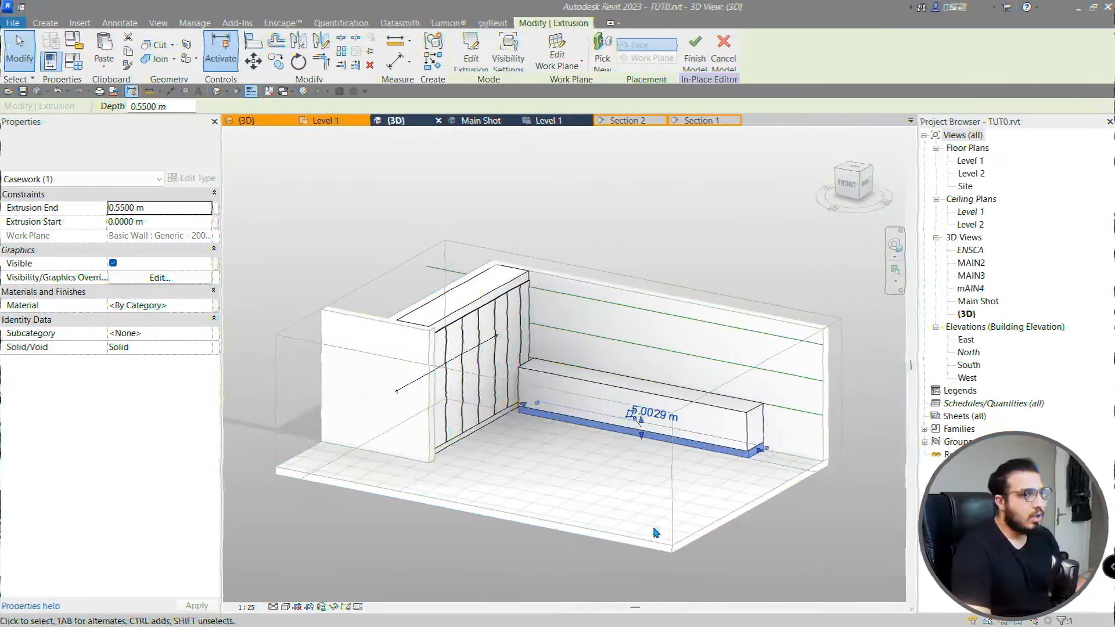
# Clear the selection and examine the recessed toe kick under the base cabinet.
pyautogui.click(655, 532)
pyautogui.scroll(4, 665, 443)
pyautogui.scroll(-3, 665, 443)
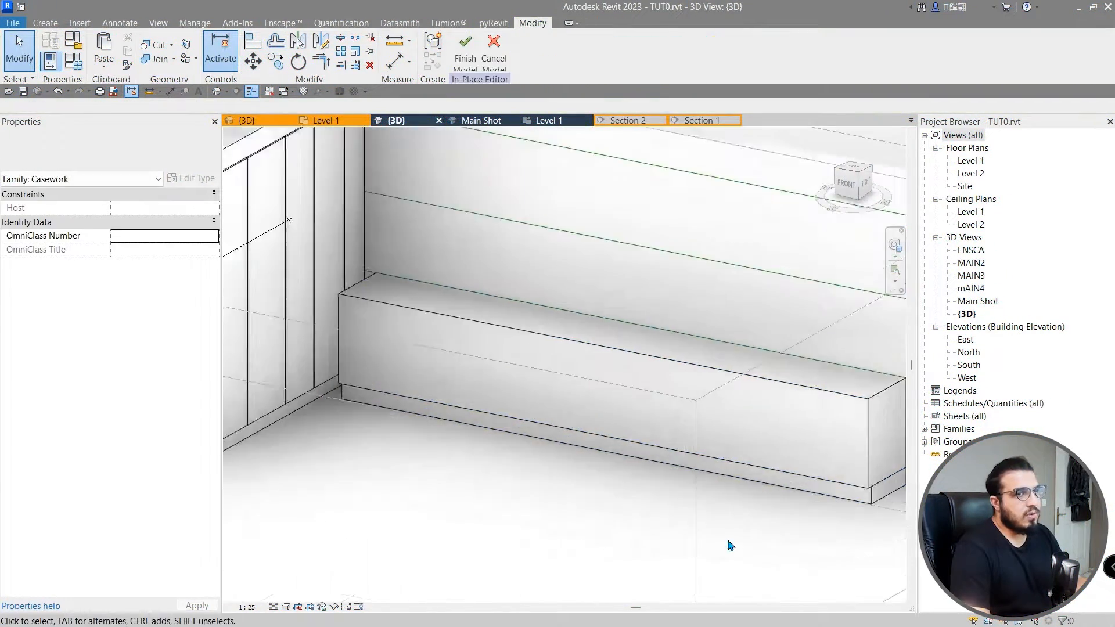
pyautogui.keyDown('shift'); pyautogui.moveTo(729, 542); pyautogui.dragTo(660, 437, button='middle'); pyautogui.keyUp('shift')
pyautogui.scroll(4, 660, 437)
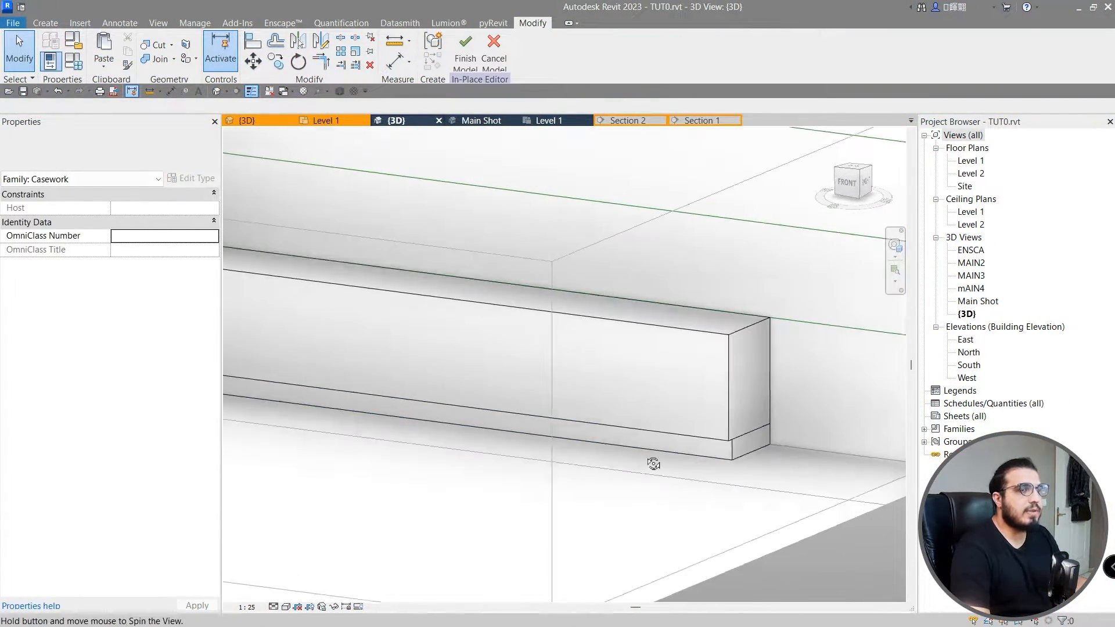
# Switch to the kitchen reference photo and examine the base cabinet fronts, wall cabinets and the band above them.
pyautogui.press('super')
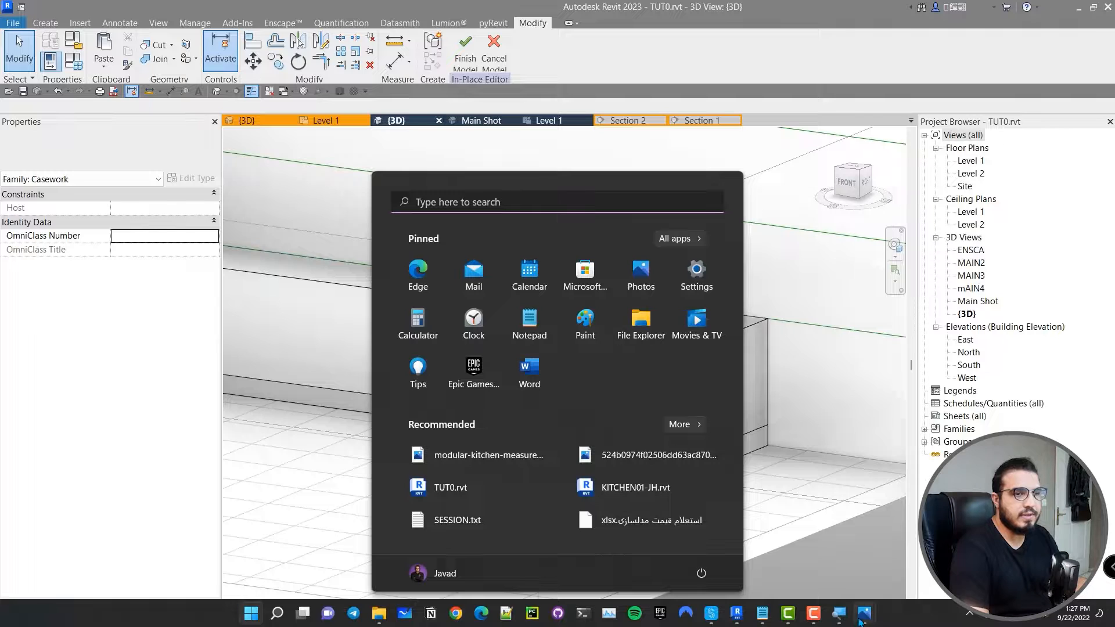
pyautogui.moveTo(862, 620)
pyautogui.click(853, 556)
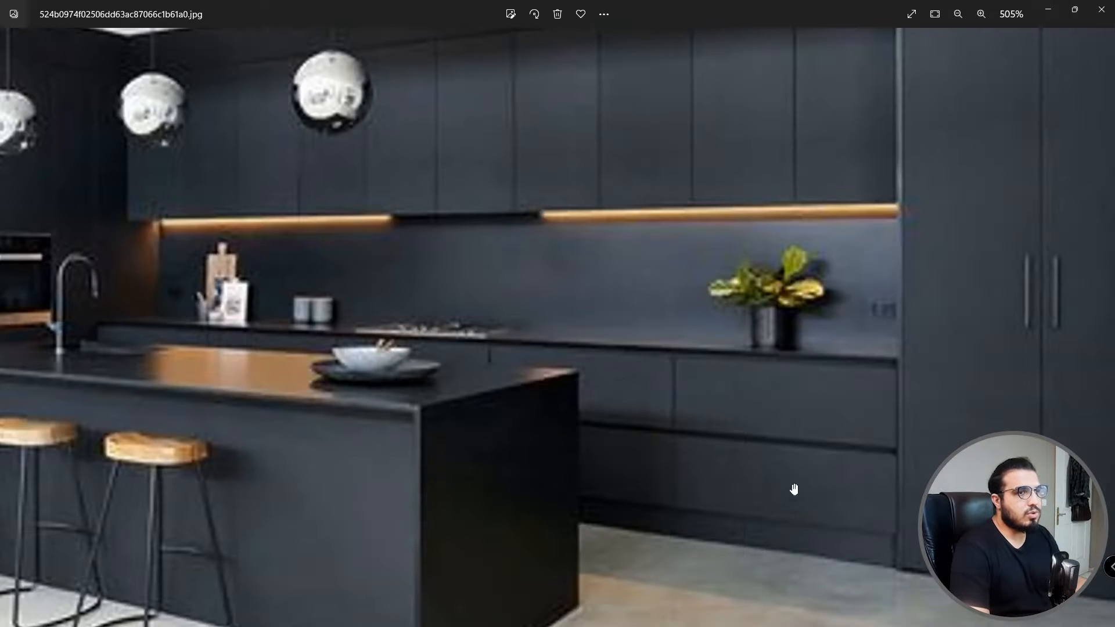
pyautogui.moveTo(792, 491); pyautogui.dragTo(732, 460)
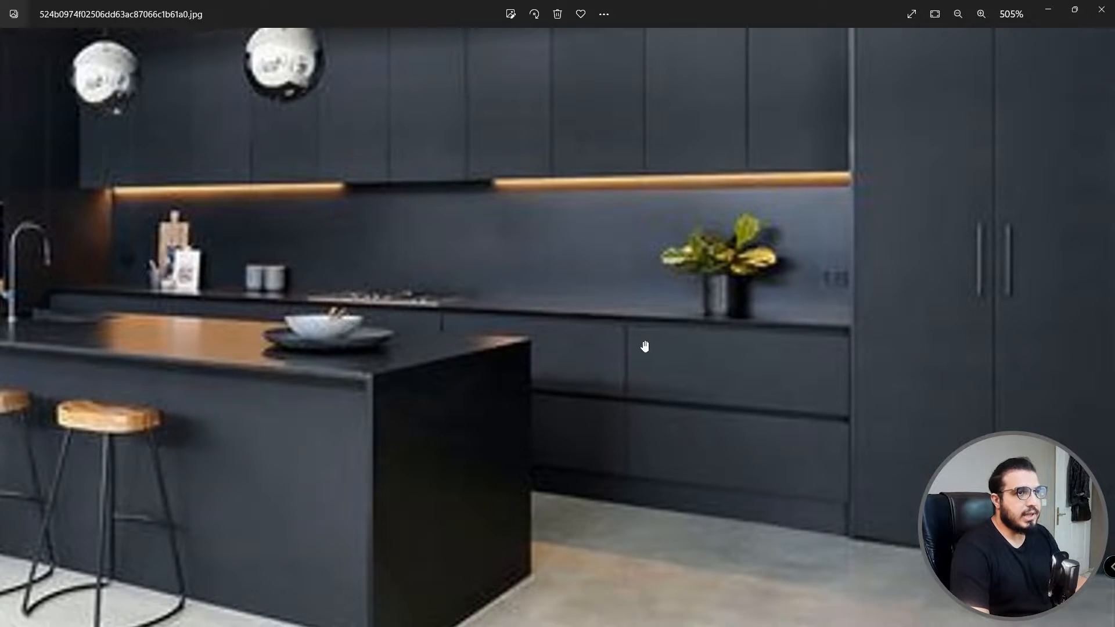
pyautogui.moveTo(644, 346); pyautogui.dragTo(843, 450)
pyautogui.moveTo(38, 259); pyautogui.dragTo(346, 272)
pyautogui.moveTo(652, 468); pyautogui.dragTo(147, 508)
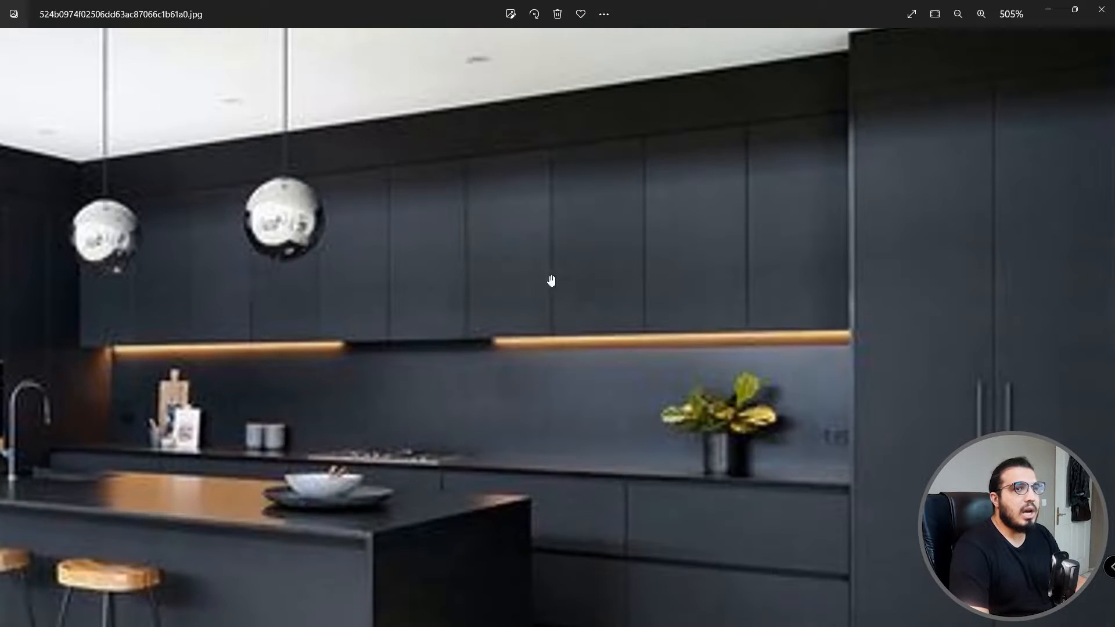
pyautogui.moveTo(488, 245); pyautogui.dragTo(650, 270)
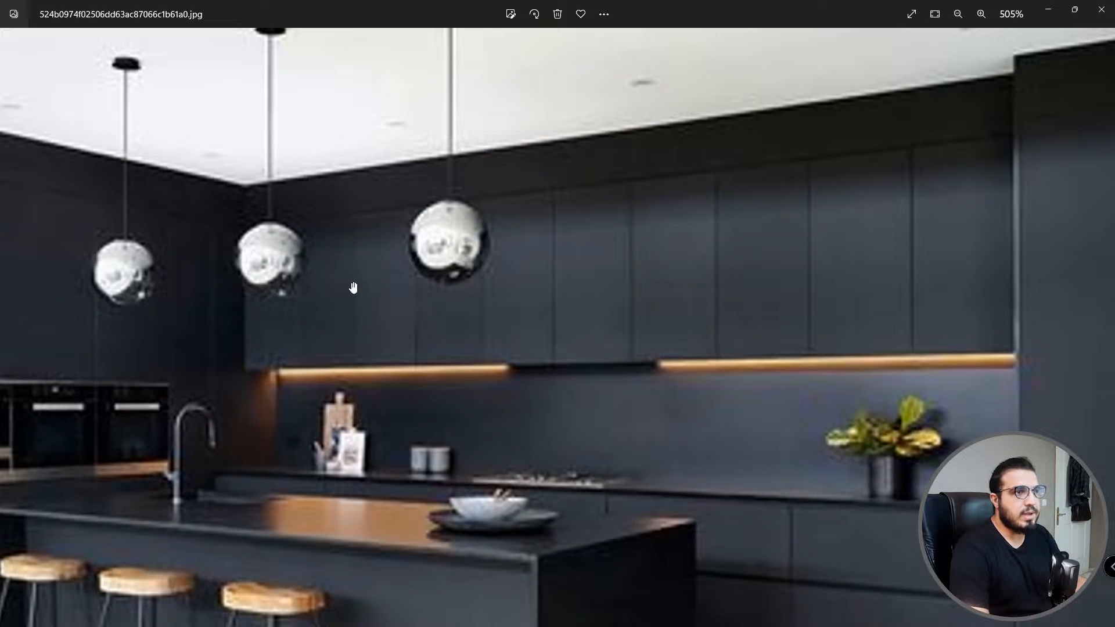
pyautogui.moveTo(737, 359); pyautogui.dragTo(573, 376)
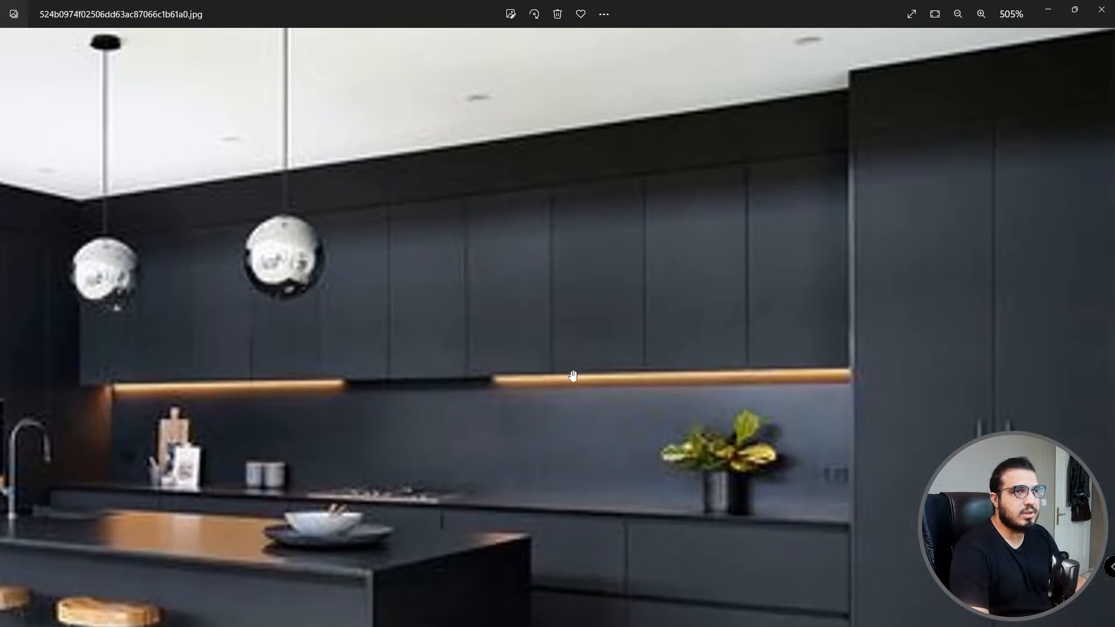
# Examine the overall kitchen layout and cabinet tops in the photo, and bring up the modular kitchen measurements diagram.
pyautogui.scroll(-5, 837, 325)
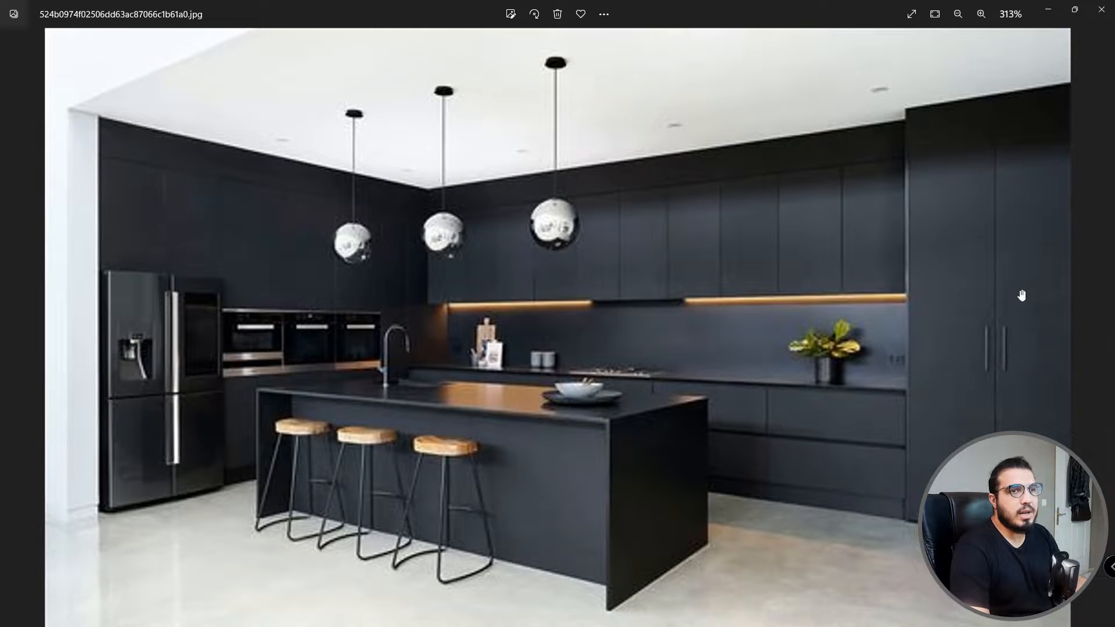
pyautogui.scroll(4, 972, 224)
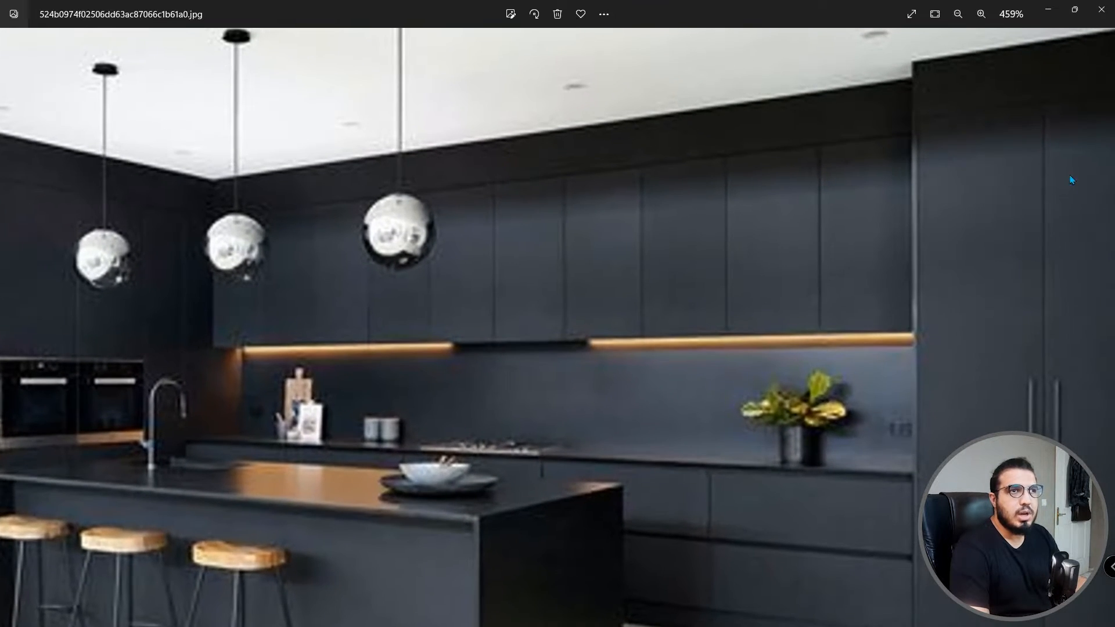
pyautogui.scroll(-3, 1032, 184)
pyautogui.scroll(3, 328, 271)
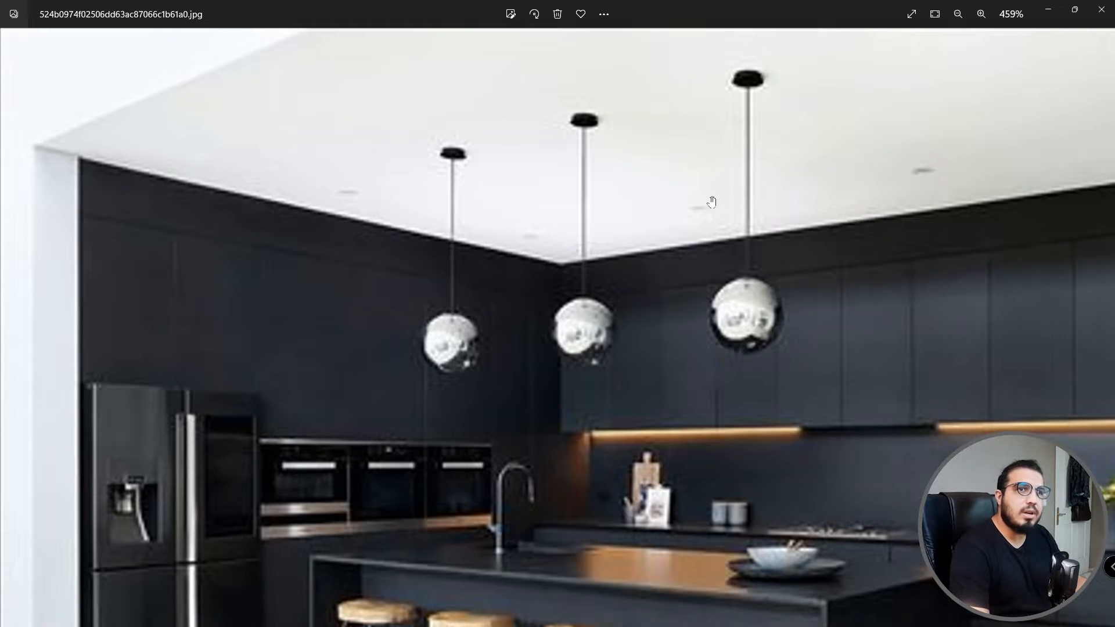
pyautogui.scroll(-5, 1041, 213)
pyautogui.press('Right')
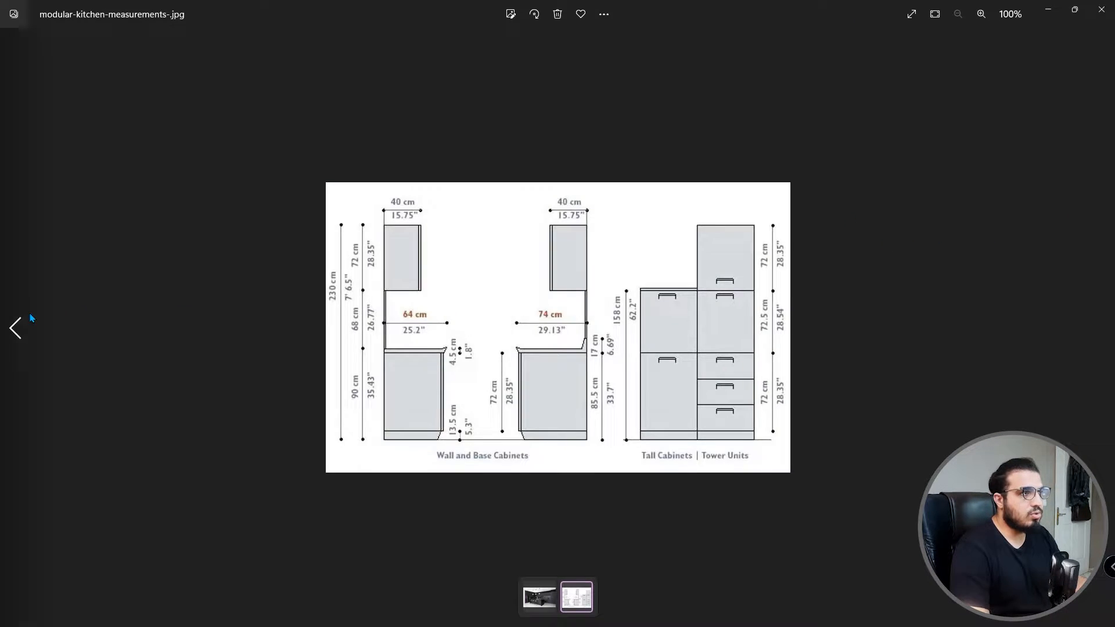
# Return to the kitchen reference photo, examine the cabinet fronts and upper band, and go back to the Revit model.
pyautogui.click(18, 327)
pyautogui.scroll(5, 679, 265)
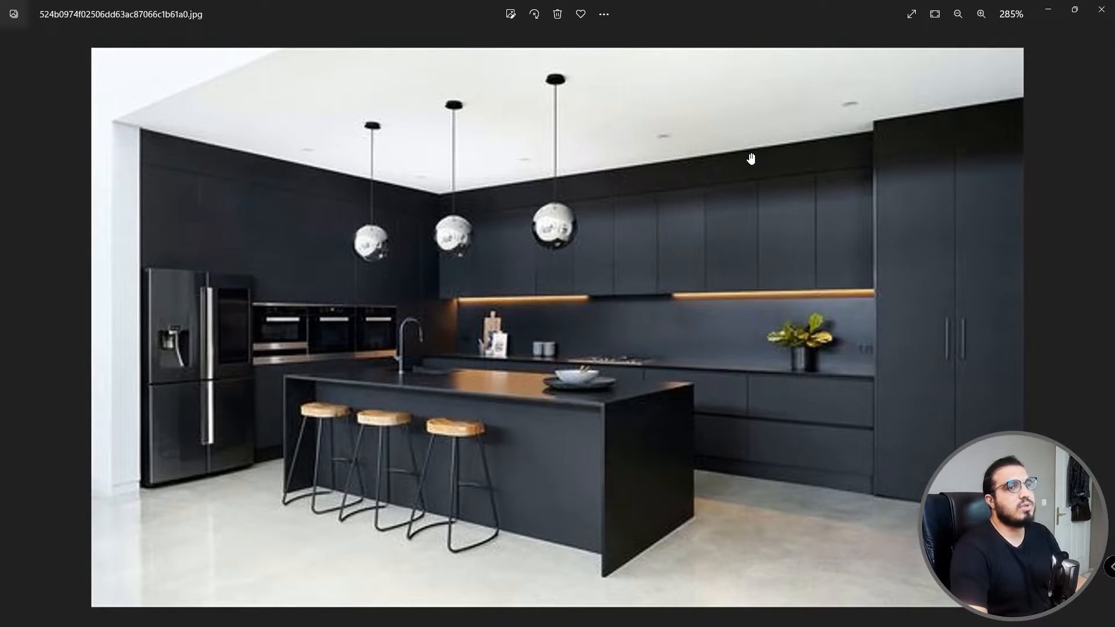
pyautogui.click(1046, 10)
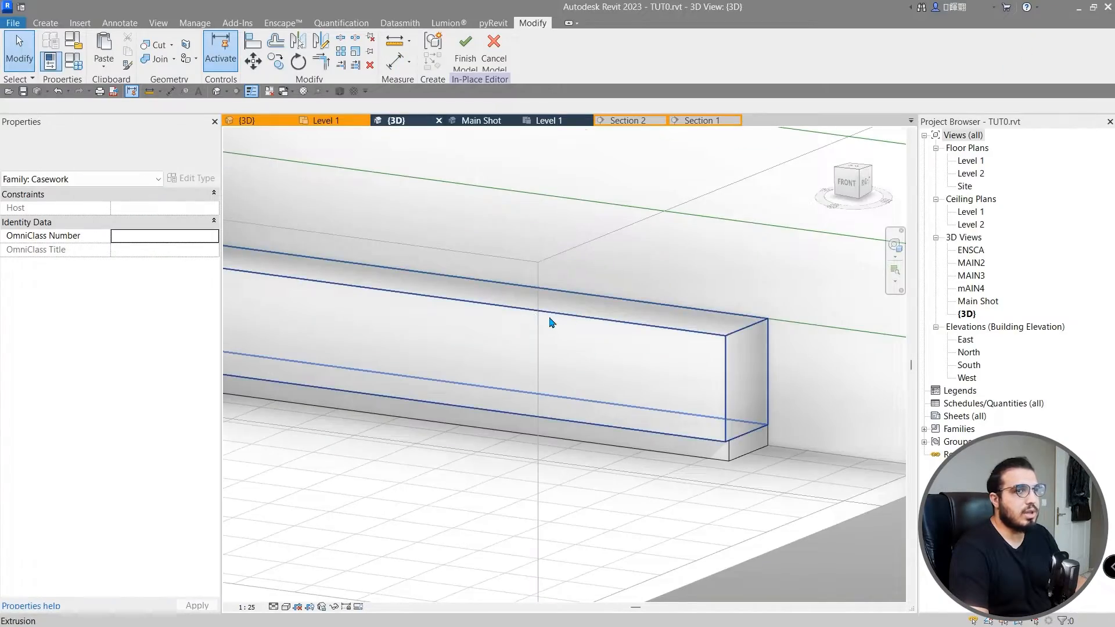
pyautogui.scroll(-4, 557, 331)
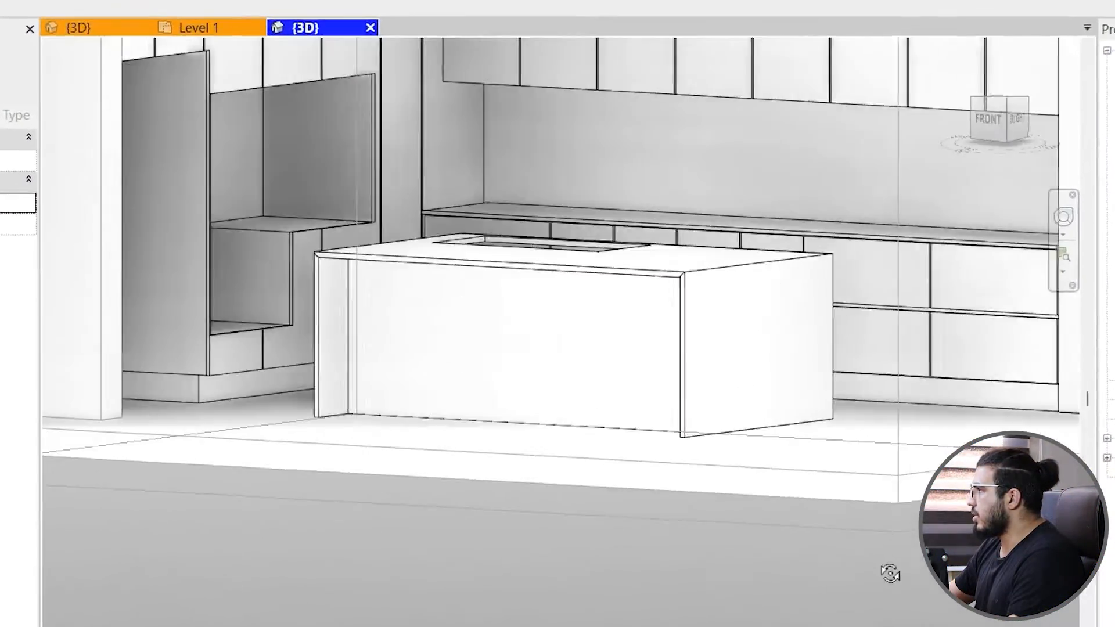
# Examine the finished kitchen model's island, sink opening and tall cabinets with the appliance niches.
pyautogui.keyDown('shift'); pyautogui.moveTo(889, 574); pyautogui.dragTo(716, 306, button='middle'); pyautogui.keyUp('shift')
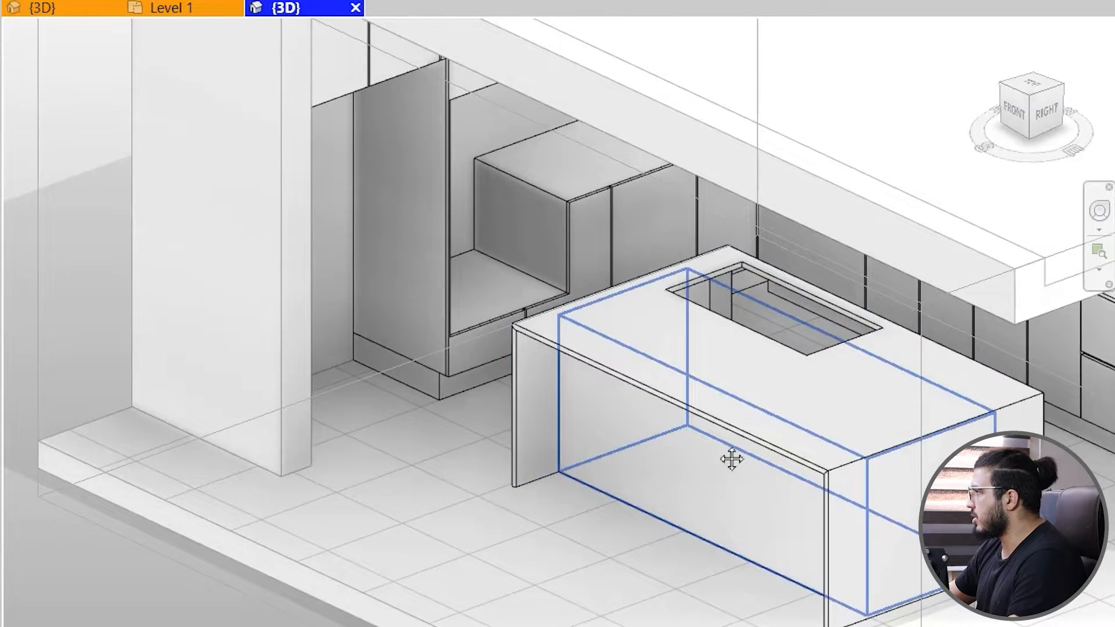
pyautogui.keyDown('shift'); pyautogui.moveTo(729, 455); pyautogui.dragTo(863, 417, button='middle'); pyautogui.keyUp('shift')
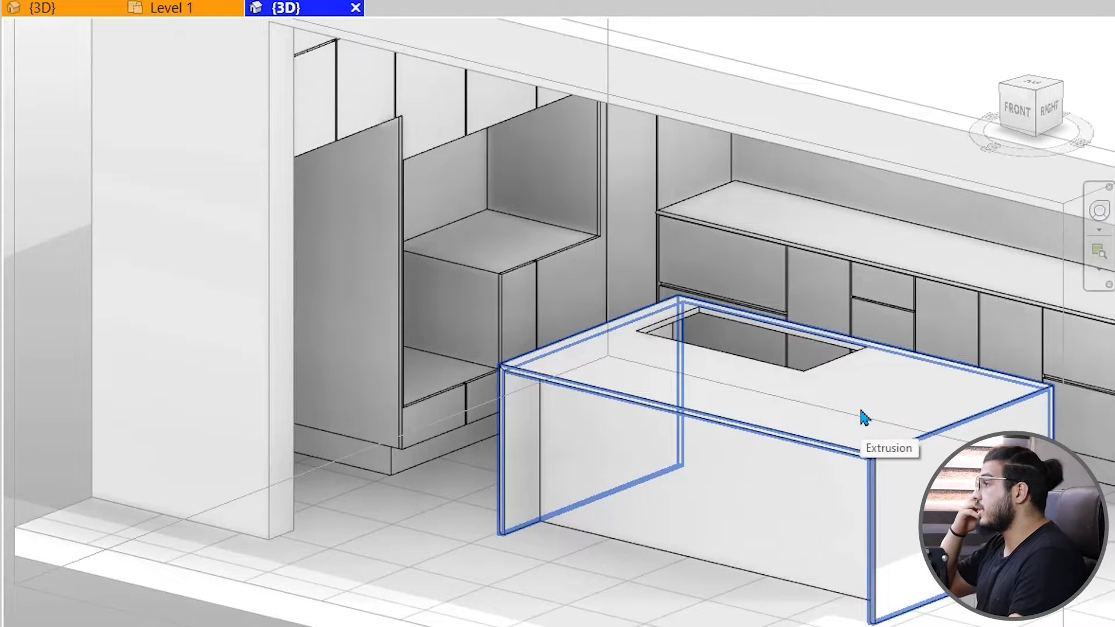
pyautogui.scroll(-3, 652, 326)
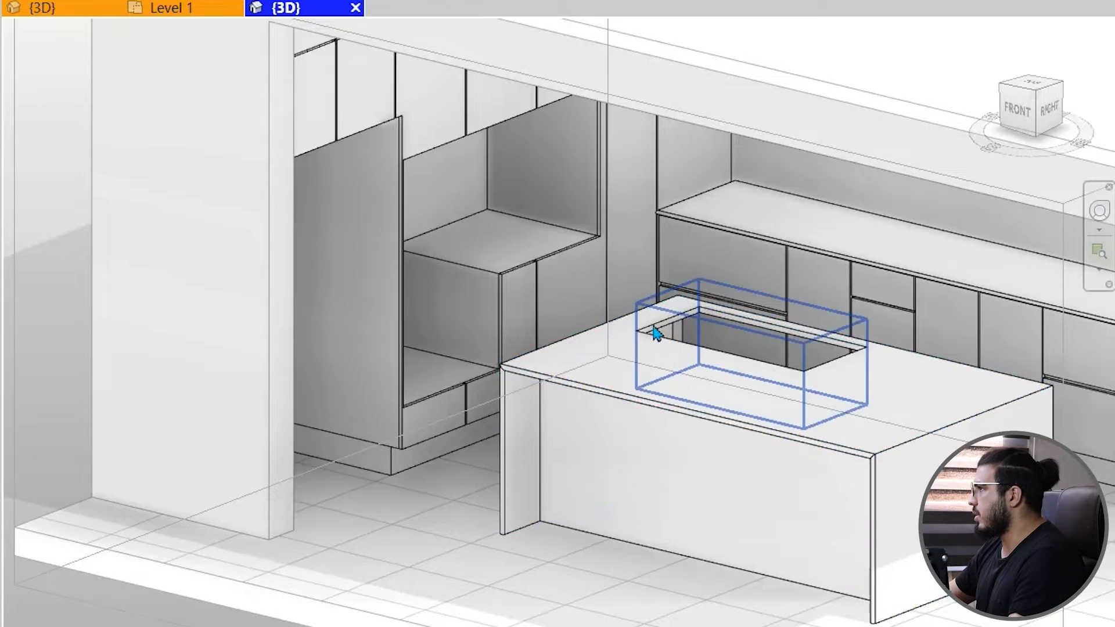
pyautogui.keyDown('shift'); pyautogui.moveTo(651, 325); pyautogui.dragTo(399, 304, button='middle'); pyautogui.keyUp('shift')
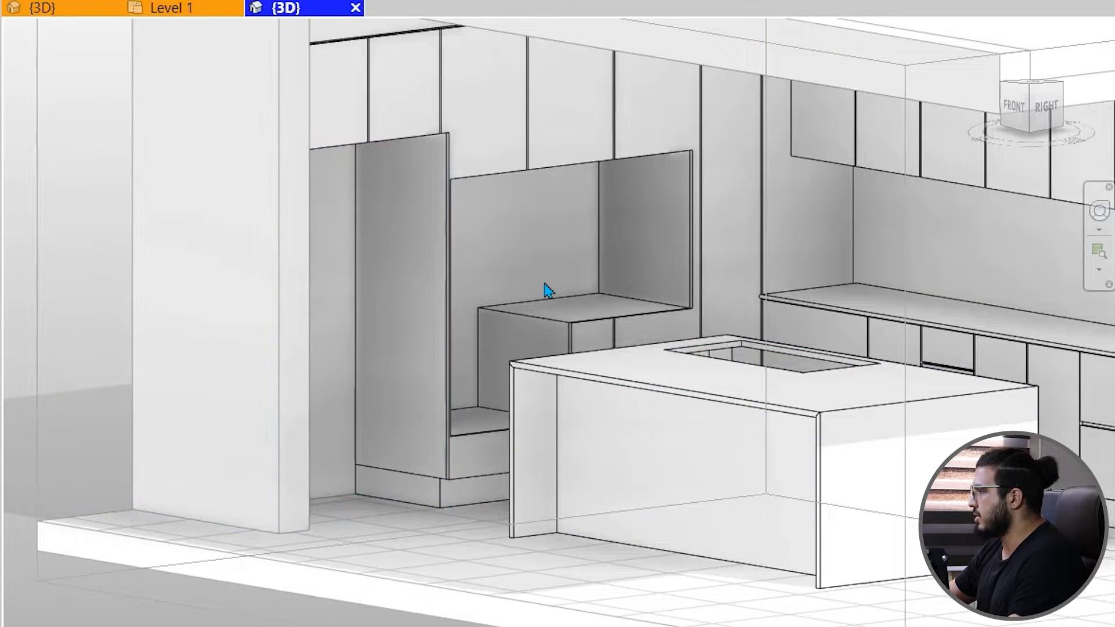
pyautogui.keyDown('shift'); pyautogui.moveTo(792, 418); pyautogui.dragTo(741, 323, button='middle'); pyautogui.keyUp('shift')
pyautogui.scroll(2, 741, 323)
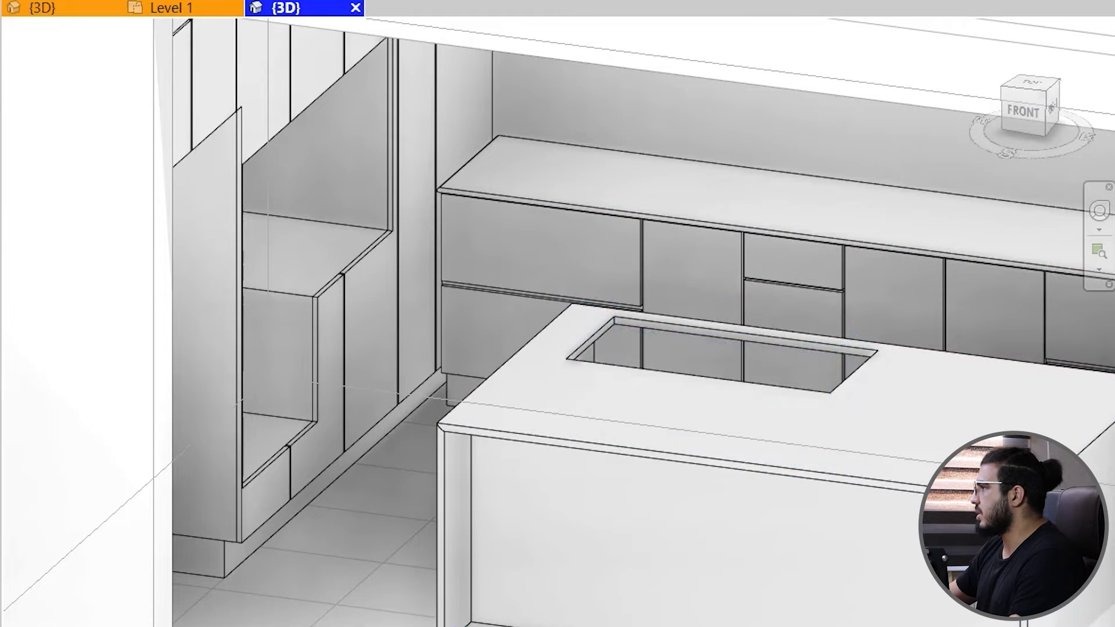
# Examine the door and drawer front divisions of the base cabinets along the back wall.
pyautogui.keyDown('shift'); pyautogui.moveTo(667, 558); pyautogui.dragTo(383, 406, button='middle'); pyautogui.keyUp('shift')
pyautogui.scroll(3, 411, 302)
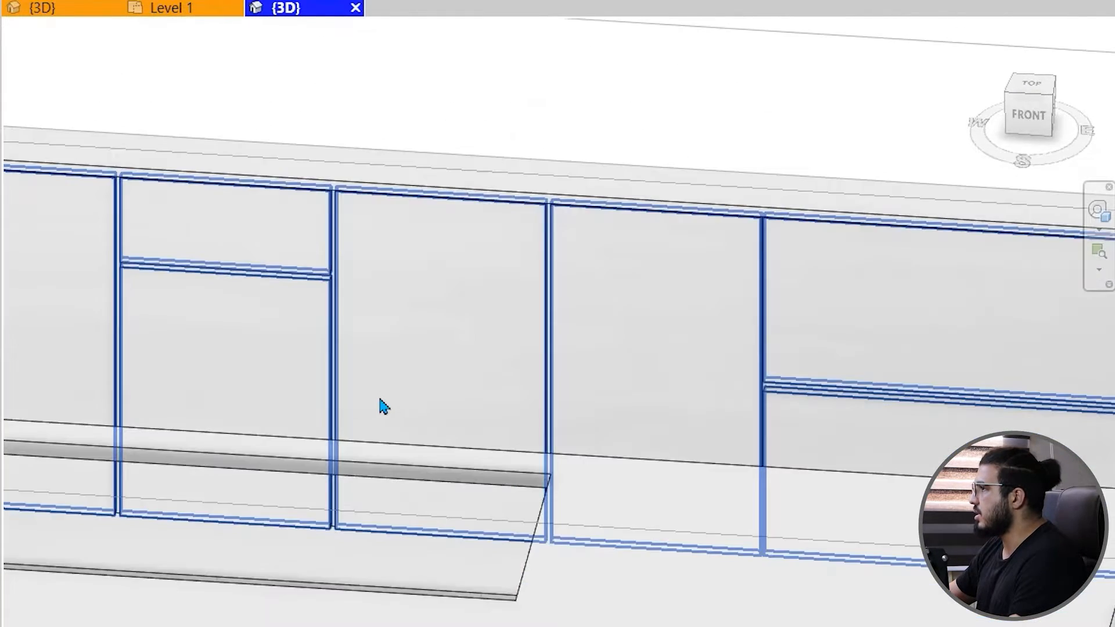
pyautogui.scroll(-4, 383, 360)
pyautogui.scroll(3, 113, 328)
pyautogui.scroll(-5, 414, 310)
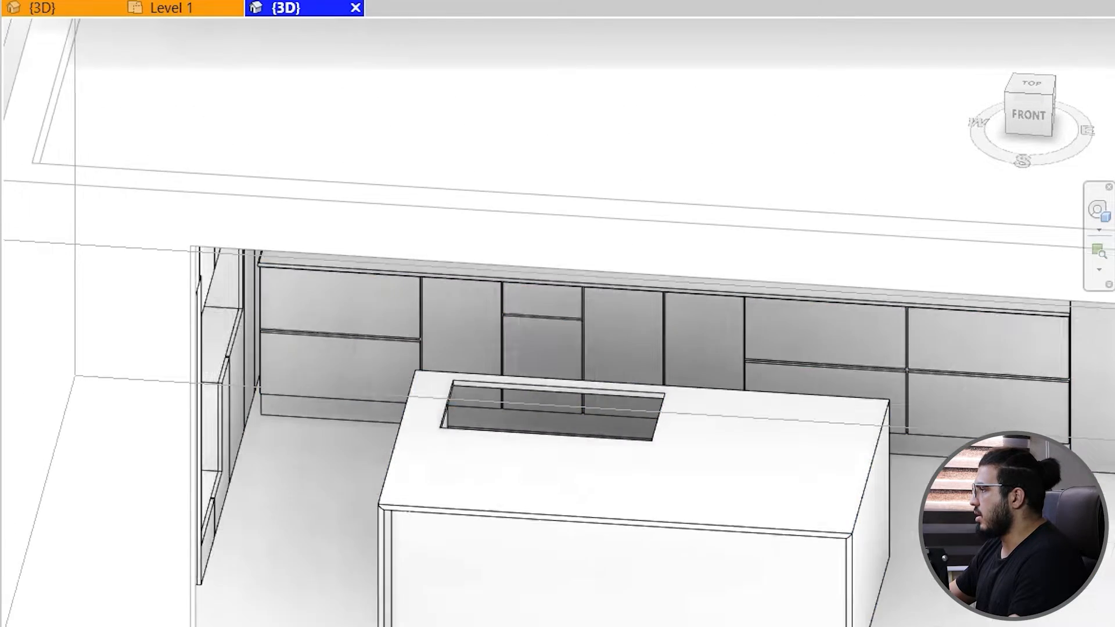
pyautogui.keyDown('shift'); pyautogui.moveTo(414, 309); pyautogui.dragTo(402, 517, button='middle'); pyautogui.keyUp('shift')
pyautogui.scroll(3, 581, 378)
pyautogui.scroll(2, 903, 559)
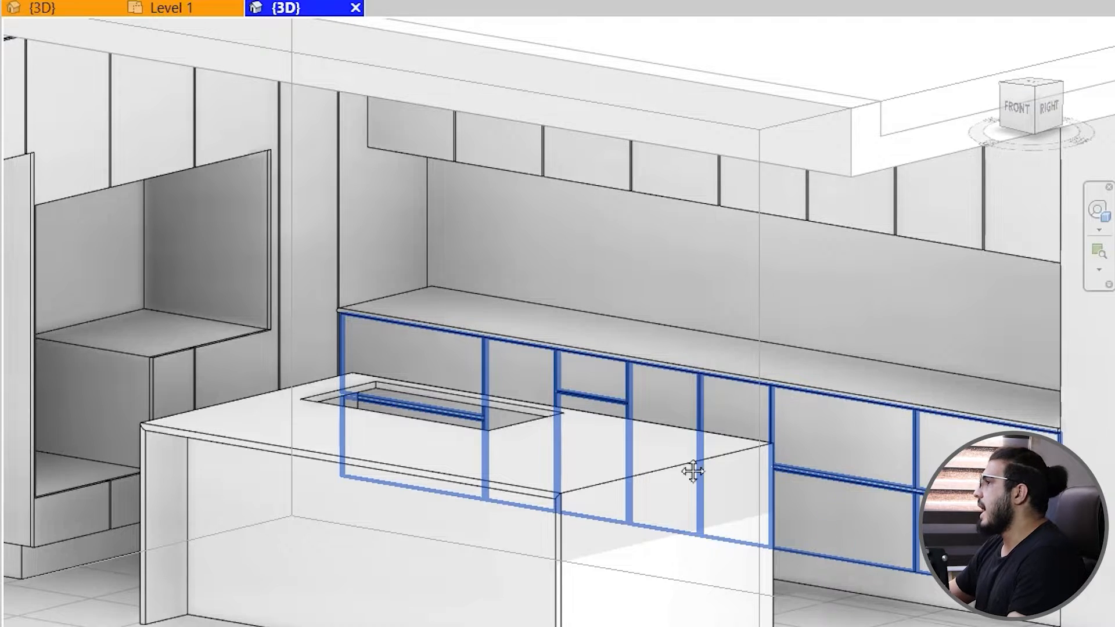
# Examine the rounded front edge of the back countertop where it meets the tall cabinet.
pyautogui.moveTo(692, 470); pyautogui.dragTo(757, 612, button='middle')
pyautogui.scroll(3, 999, 534)
pyautogui.moveTo(949, 448); pyautogui.dragTo(826, 527, button='middle')
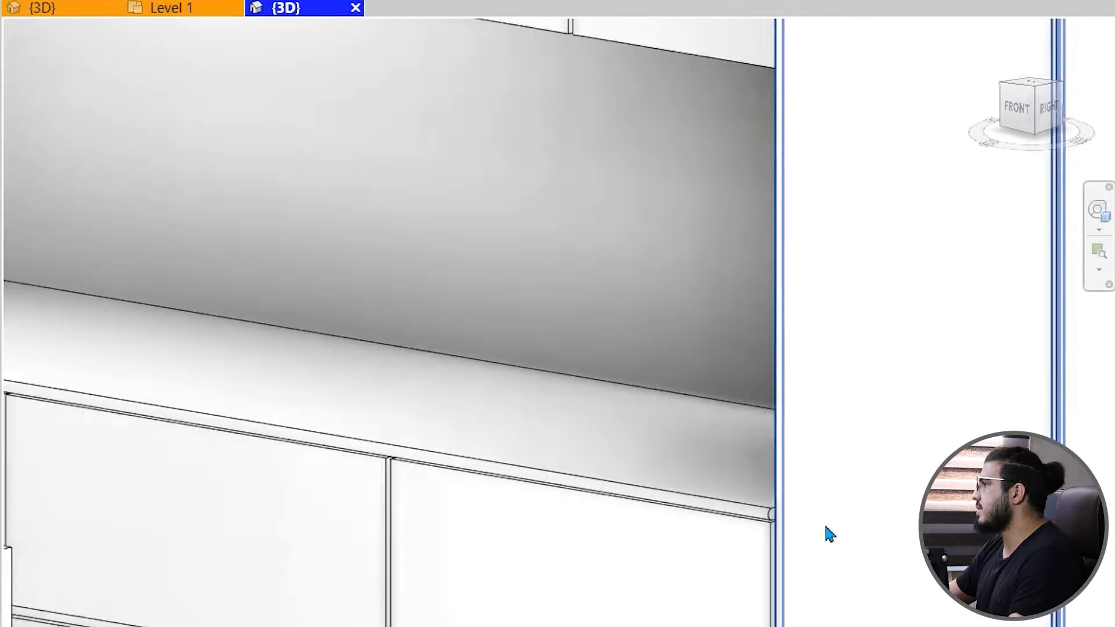
pyautogui.scroll(5, 830, 537)
pyautogui.scroll(3, 500, 419)
pyautogui.scroll(3, 585, 388)
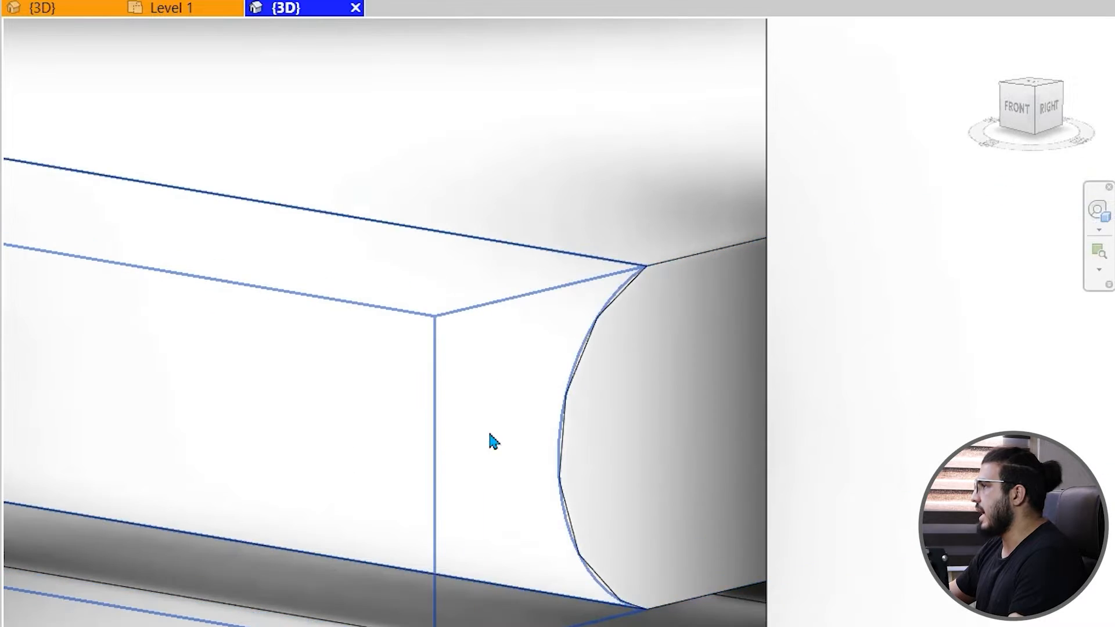
pyautogui.scroll(-10, 492, 442)
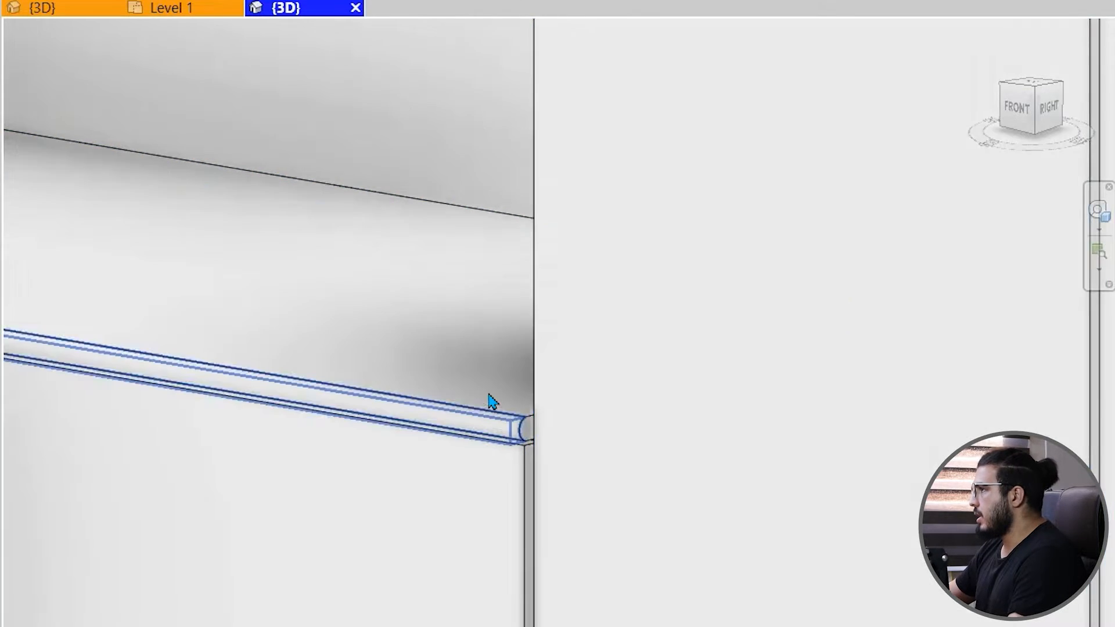
pyautogui.scroll(-4, 489, 395)
pyautogui.moveTo(292, 465); pyautogui.dragTo(711, 541, button='middle')
pyautogui.scroll(3, 879, 458)
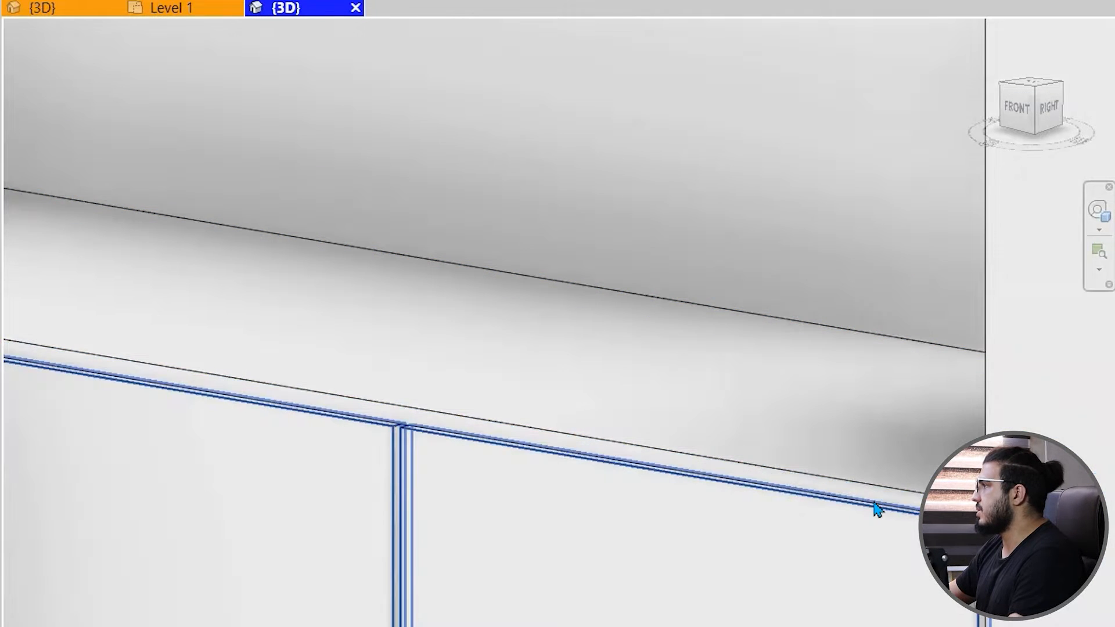
# Select the void sweep cutting the back countertop's front edge, open its profile sketch and examine the curved profile.
pyautogui.click(872, 491)
pyautogui.press('Escape')
pyautogui.scroll(3, 982, 516)
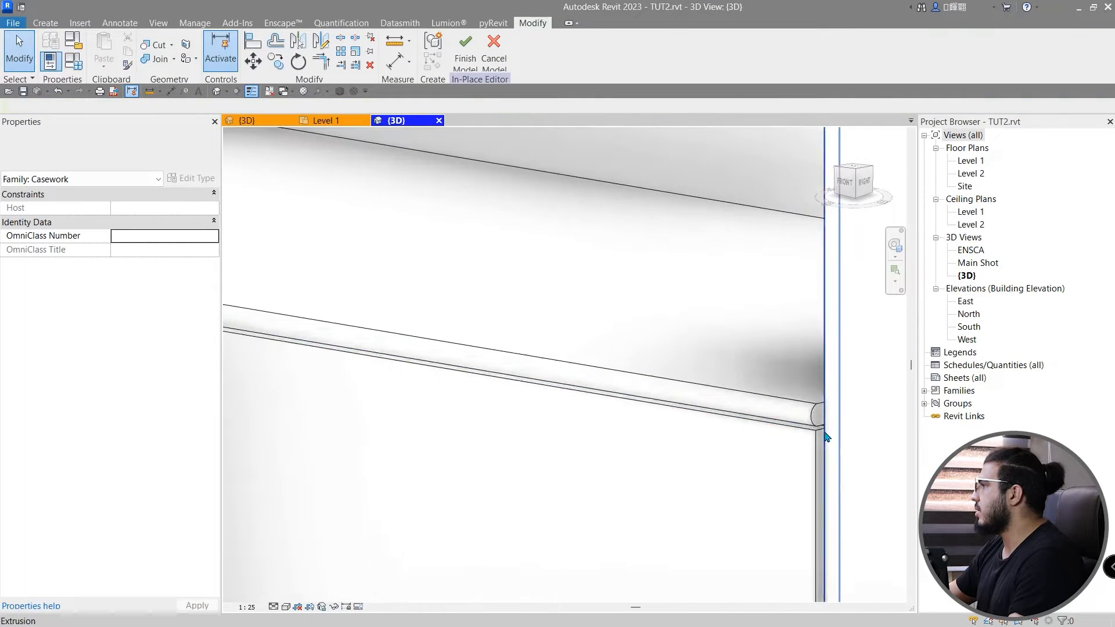
pyautogui.click(805, 416)
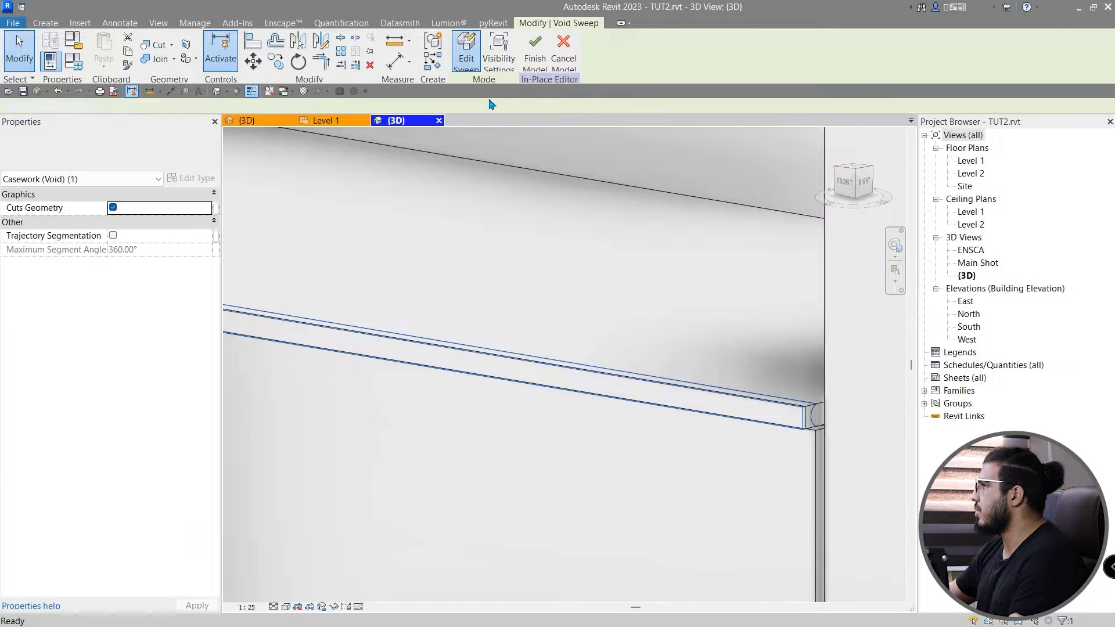
pyautogui.click(663, 64)
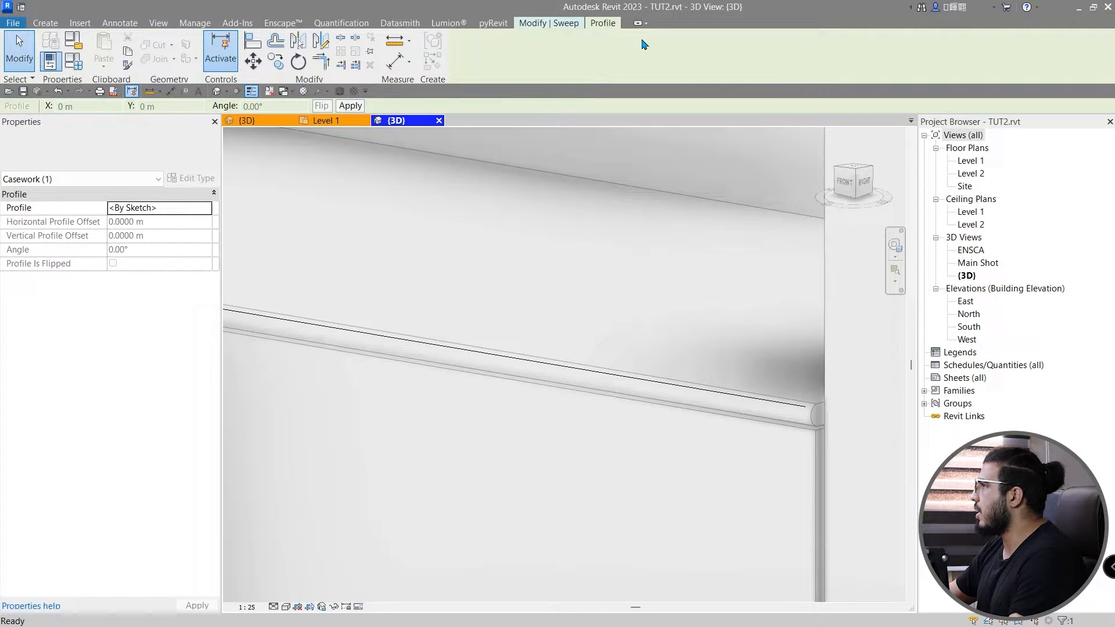
pyautogui.click(555, 25)
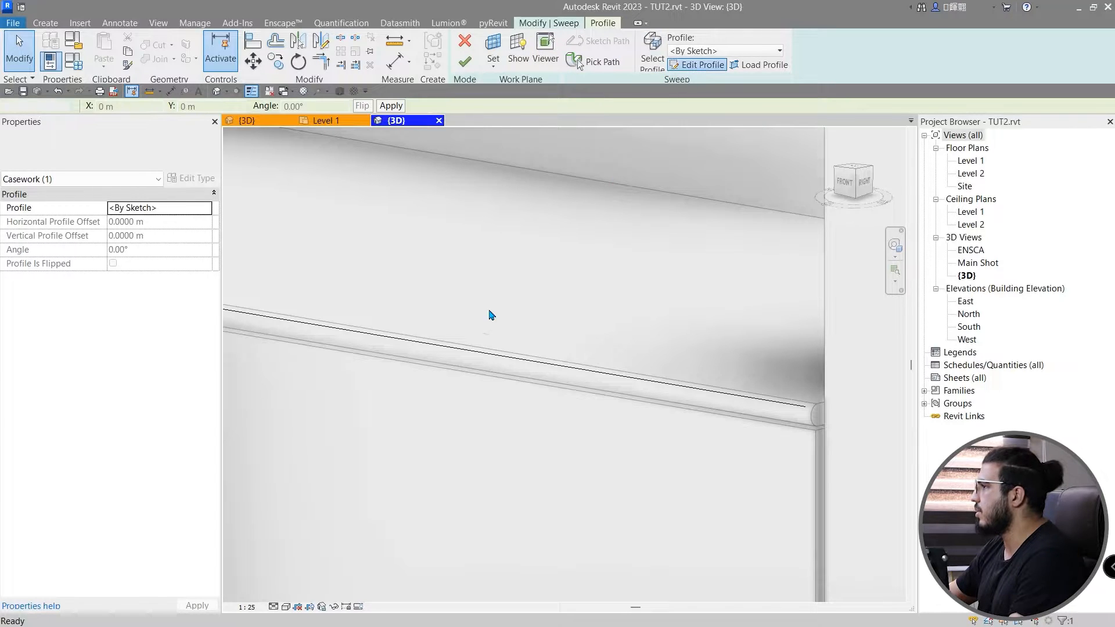
pyautogui.scroll(-4, 486, 319)
pyautogui.moveTo(482, 328)
pyautogui.mouseDown(button='middle')
pyautogui.moveTo(811, 416)
pyautogui.moveTo(664, 383)
pyautogui.mouseUp(button='middle')
pyautogui.scroll(4, 665, 384)
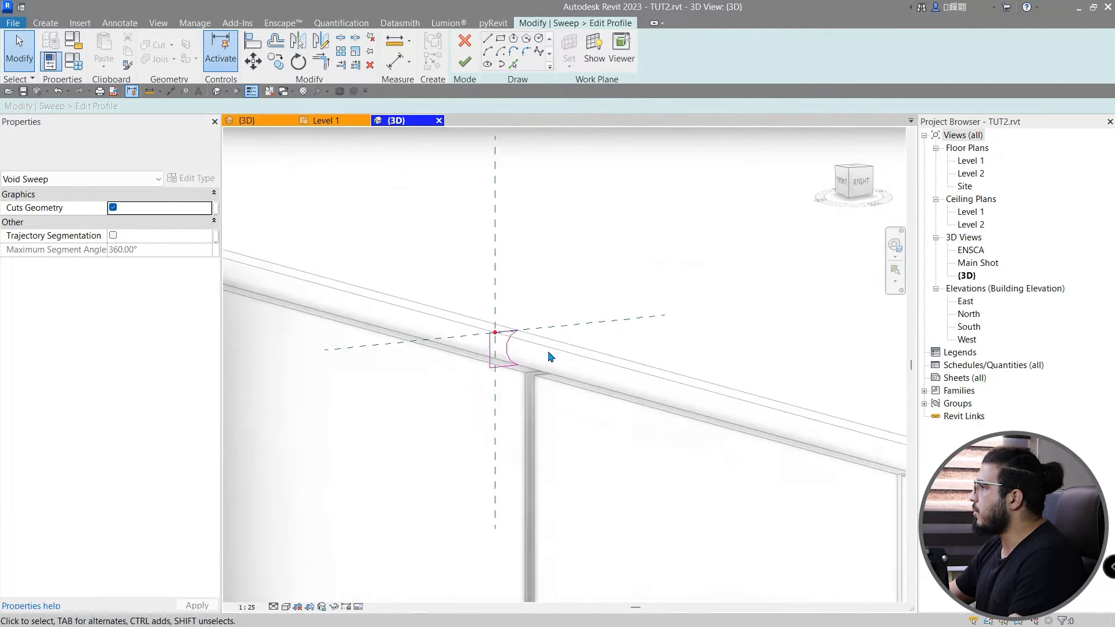
pyautogui.scroll(3, 523, 366)
pyautogui.scroll(-6, 517, 281)
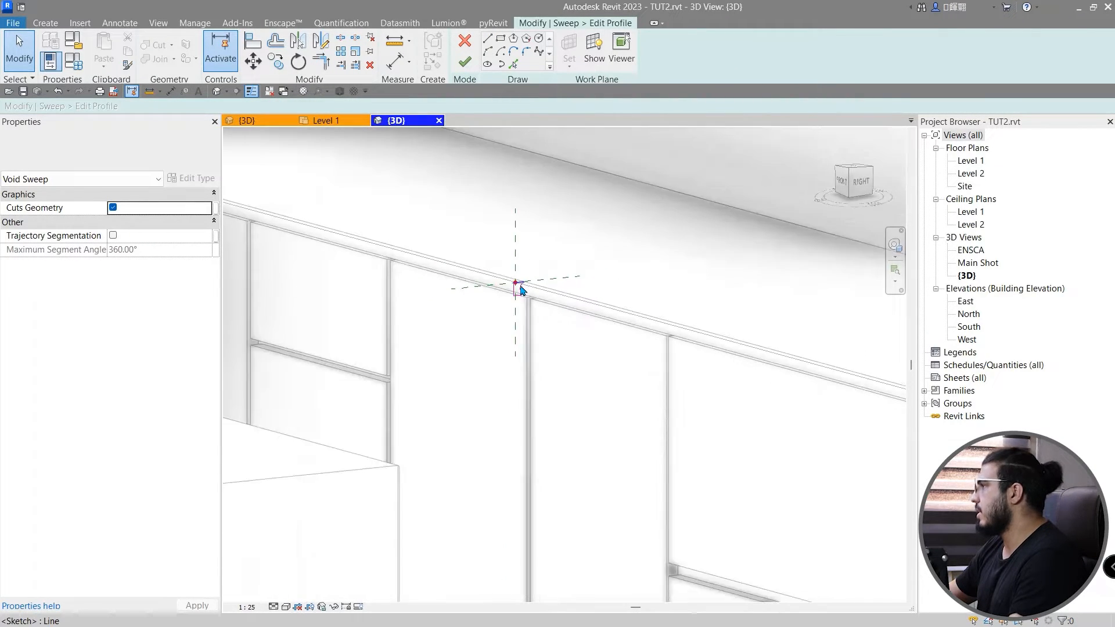
# Leave the profile sketch and finish editing the countertop edge's void sweep.
pyautogui.scroll(-5, 529, 293)
pyautogui.keyDown('shift'); pyautogui.moveTo(535, 365); pyautogui.dragTo(793, 463, button='middle'); pyautogui.keyUp('shift')
pyautogui.scroll(3, 794, 462)
pyautogui.moveTo(888, 491); pyautogui.dragTo(634, 383, button='middle')
pyautogui.click(465, 61)
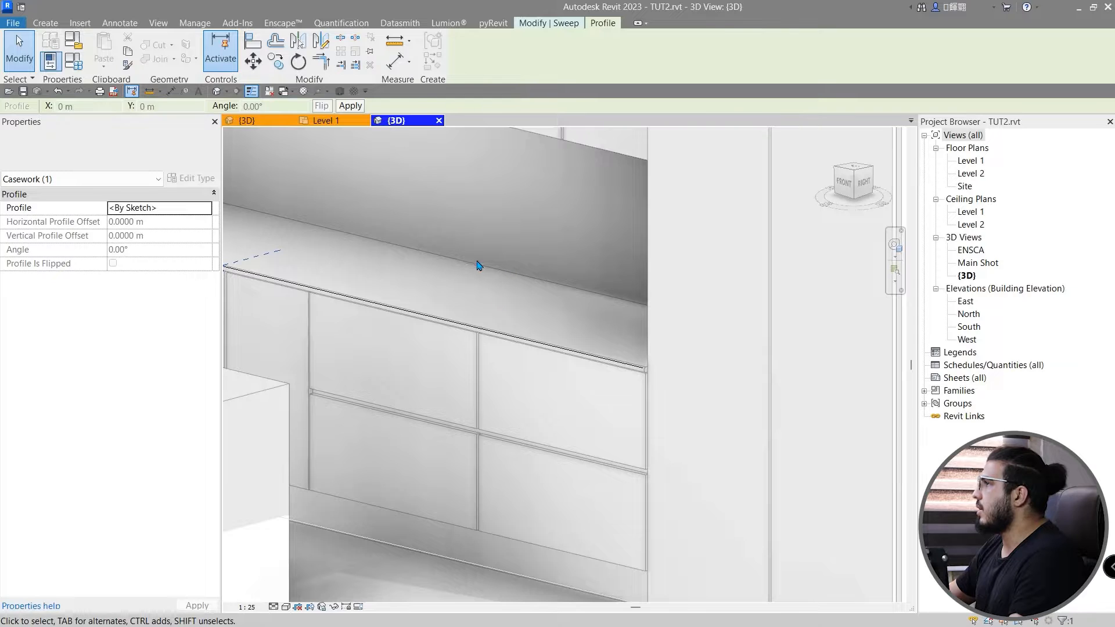
pyautogui.click(561, 25)
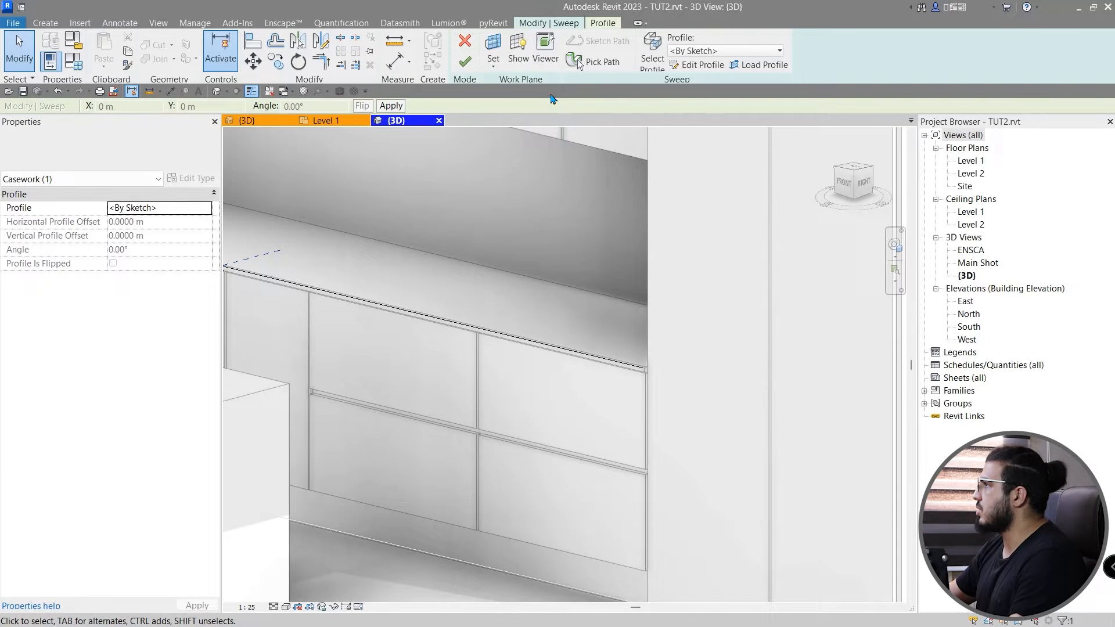
pyautogui.click(465, 61)
# Examine how the void sweep shapes the edges of the island's top and side panels.
pyautogui.scroll(-3, 505, 377)
pyautogui.scroll(5, 508, 388)
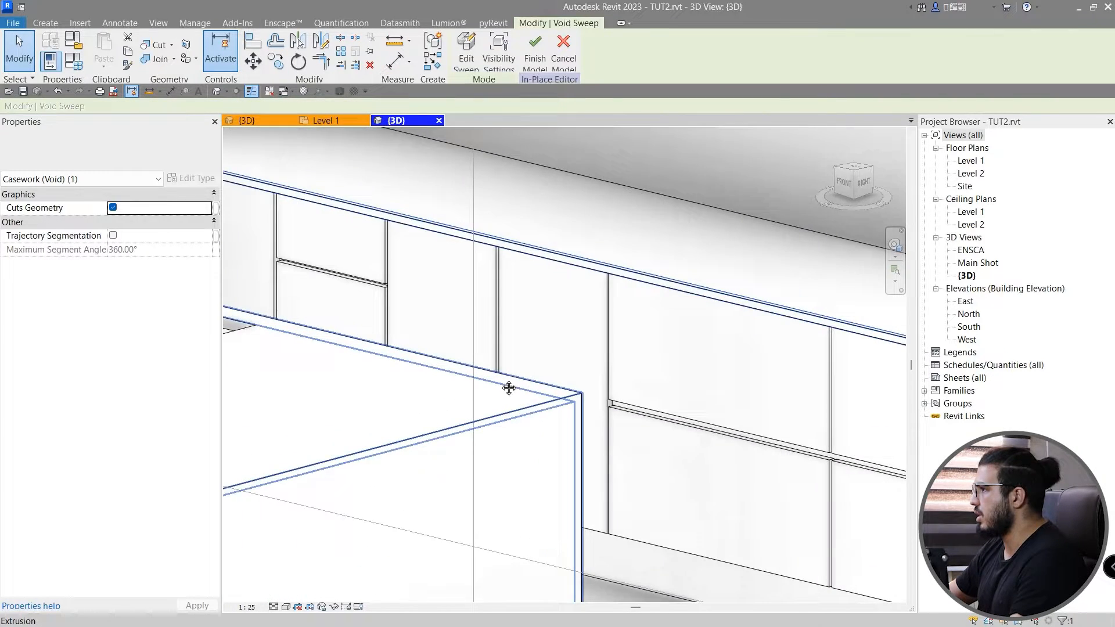
pyautogui.scroll(6, 592, 298)
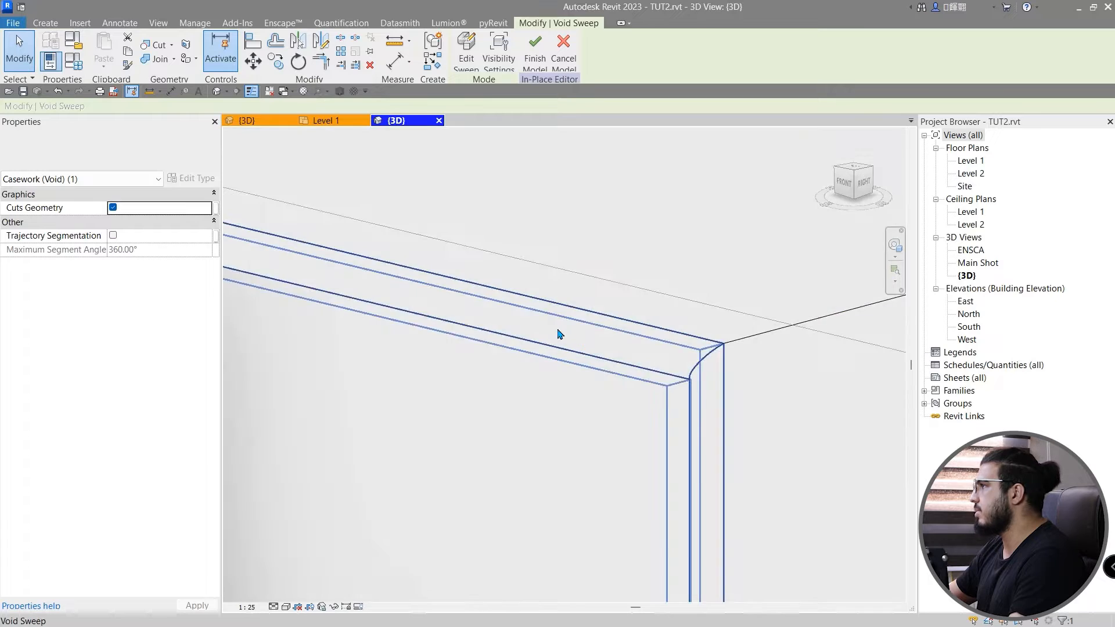
pyautogui.scroll(-5, 559, 334)
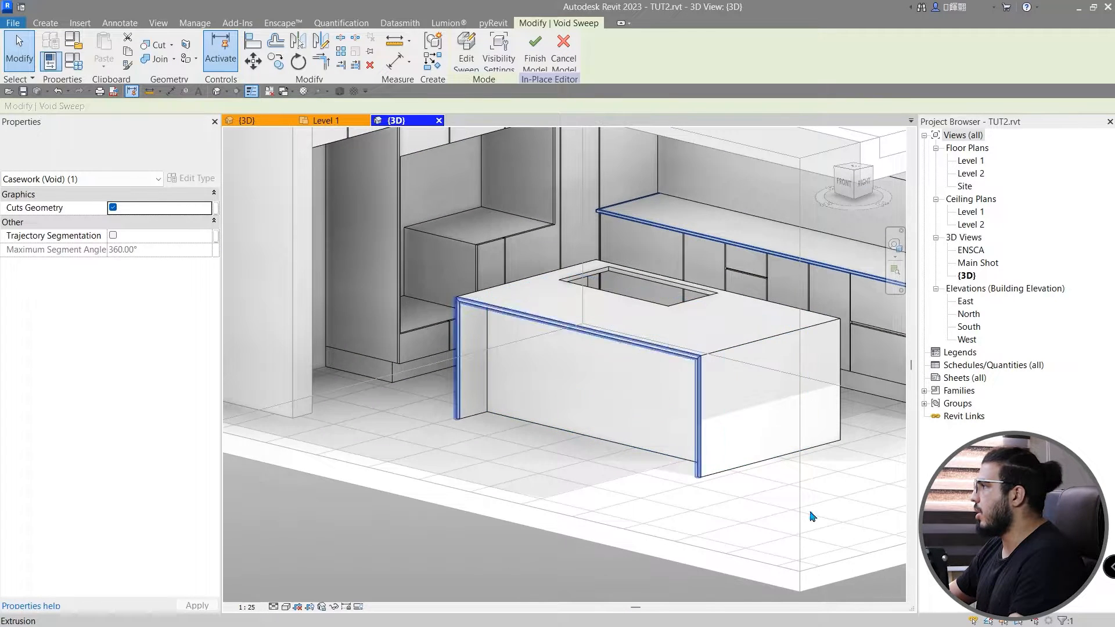
pyautogui.keyDown('shift'); pyautogui.moveTo(811, 516); pyautogui.dragTo(736, 551, button='middle'); pyautogui.keyUp('shift')
pyautogui.scroll(5, 642, 261)
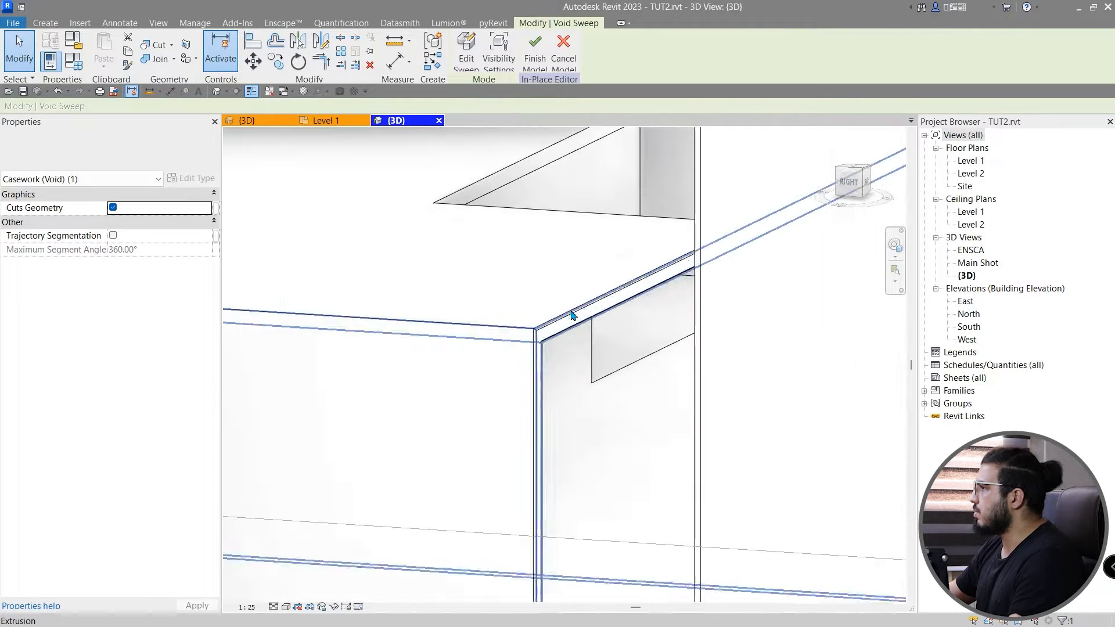
pyautogui.scroll(-6, 572, 314)
pyautogui.keyDown('shift'); pyautogui.moveTo(567, 319); pyautogui.dragTo(702, 462, button='middle'); pyautogui.keyUp('shift')
pyautogui.scroll(-8, 599, 416)
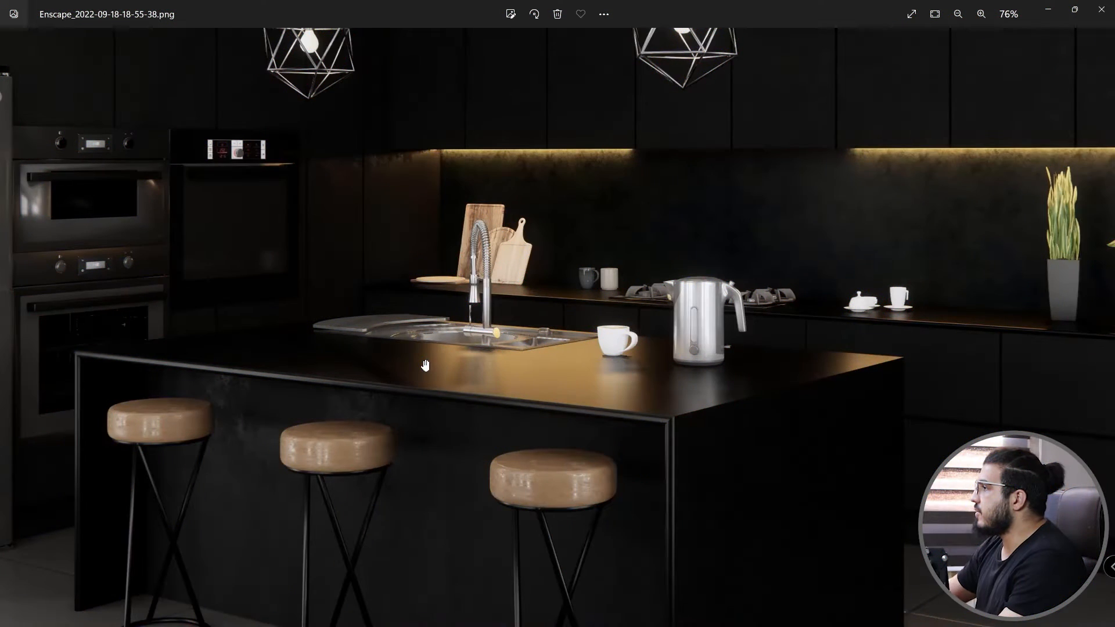
# Examine the Enscape kitchen render's appliances, island, wall cabinets with lighting, and tall cabinets.
pyautogui.scroll(-3, 425, 365)
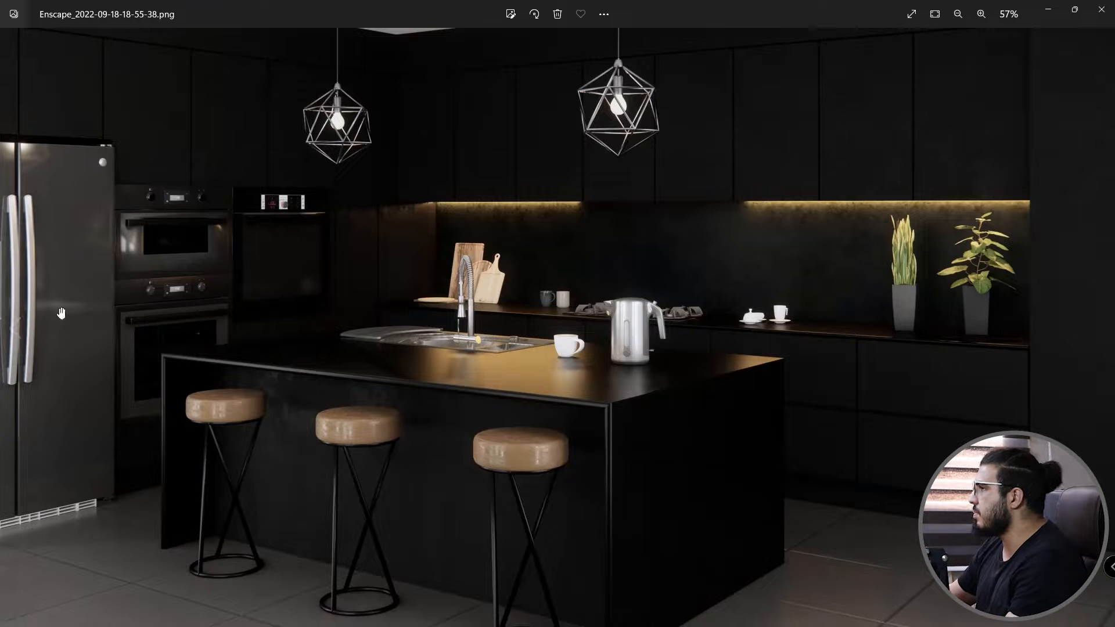
pyautogui.moveTo(61, 313); pyautogui.dragTo(179, 390)
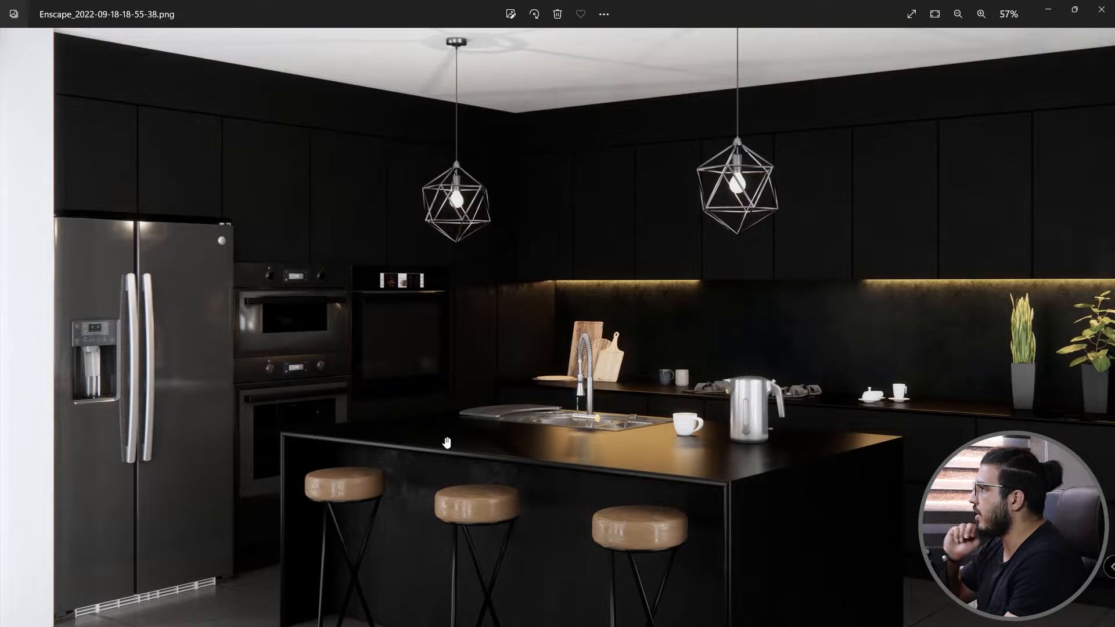
pyautogui.moveTo(447, 436); pyautogui.dragTo(276, 398)
pyautogui.moveTo(443, 368); pyautogui.dragTo(557, 420)
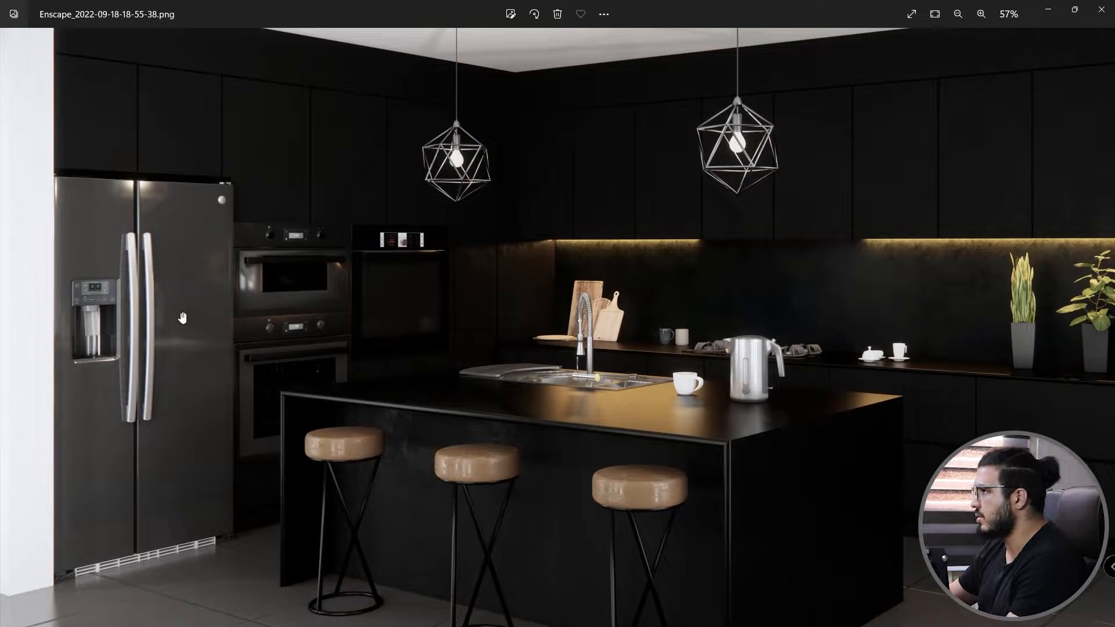
pyautogui.moveTo(881, 439); pyautogui.dragTo(707, 413)
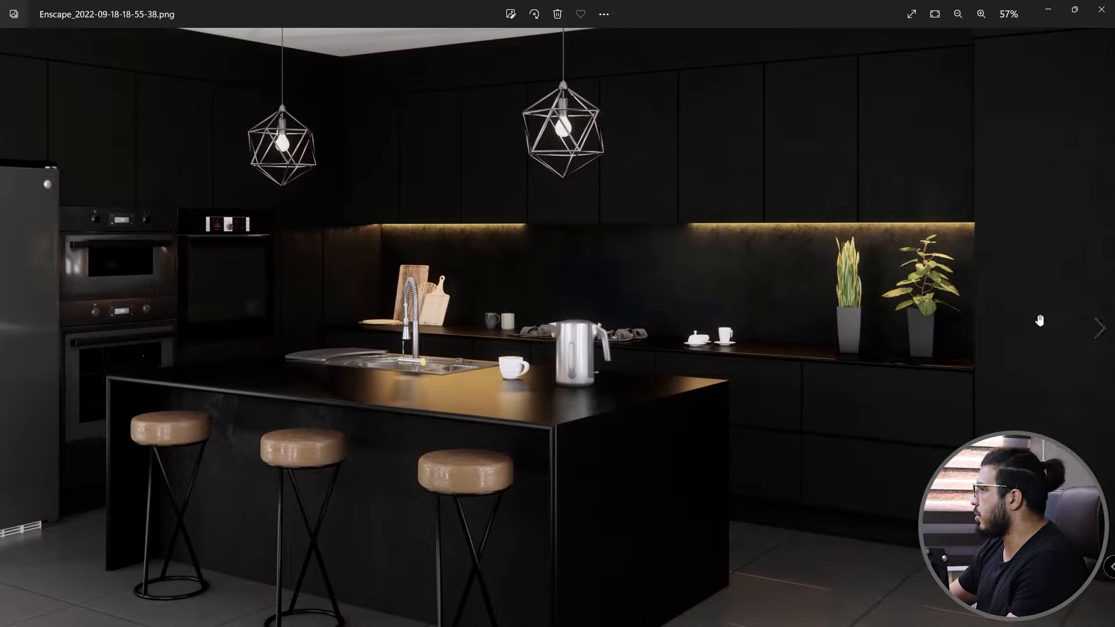
pyautogui.scroll(2, 579, 383)
pyautogui.moveTo(241, 368); pyautogui.dragTo(323, 439)
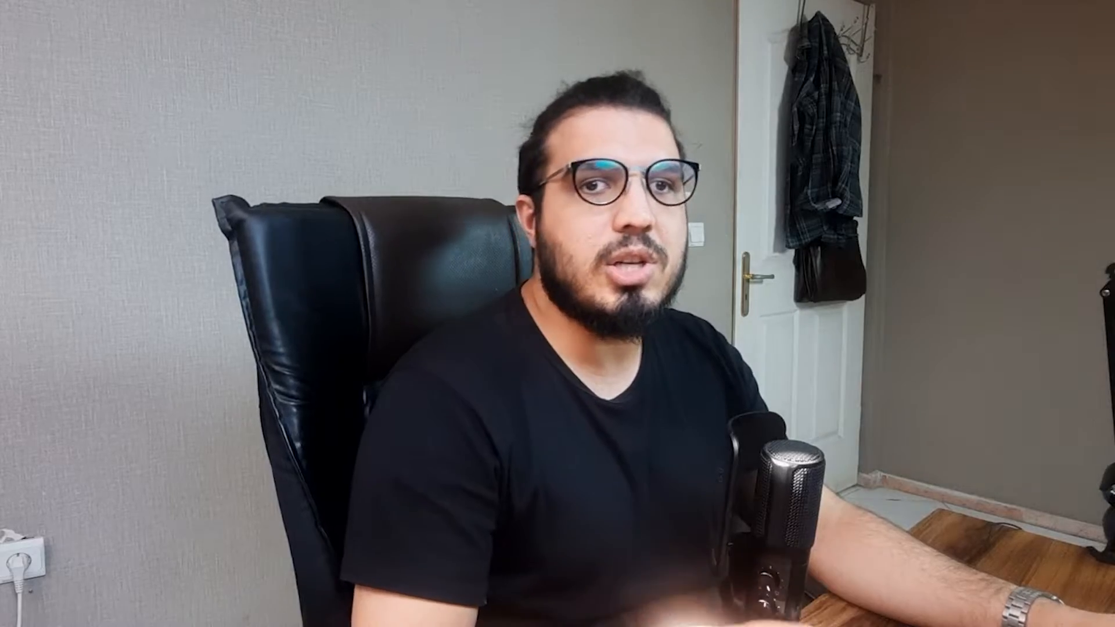
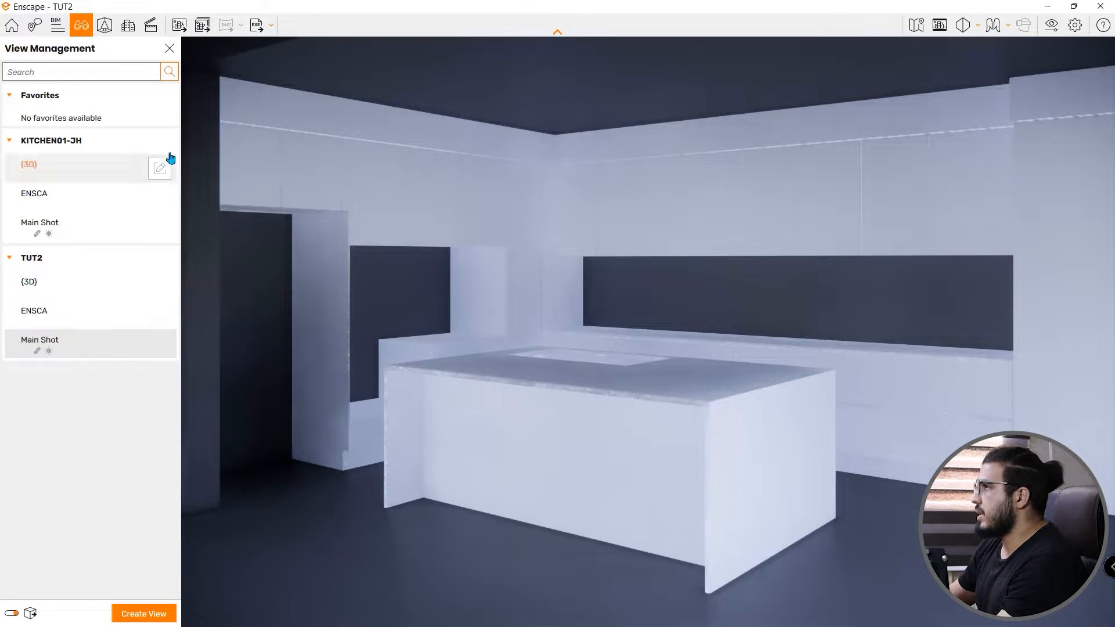
# Close the view management list in Enscape with the main shot of the kitchen displayed.
pyautogui.click(170, 52)
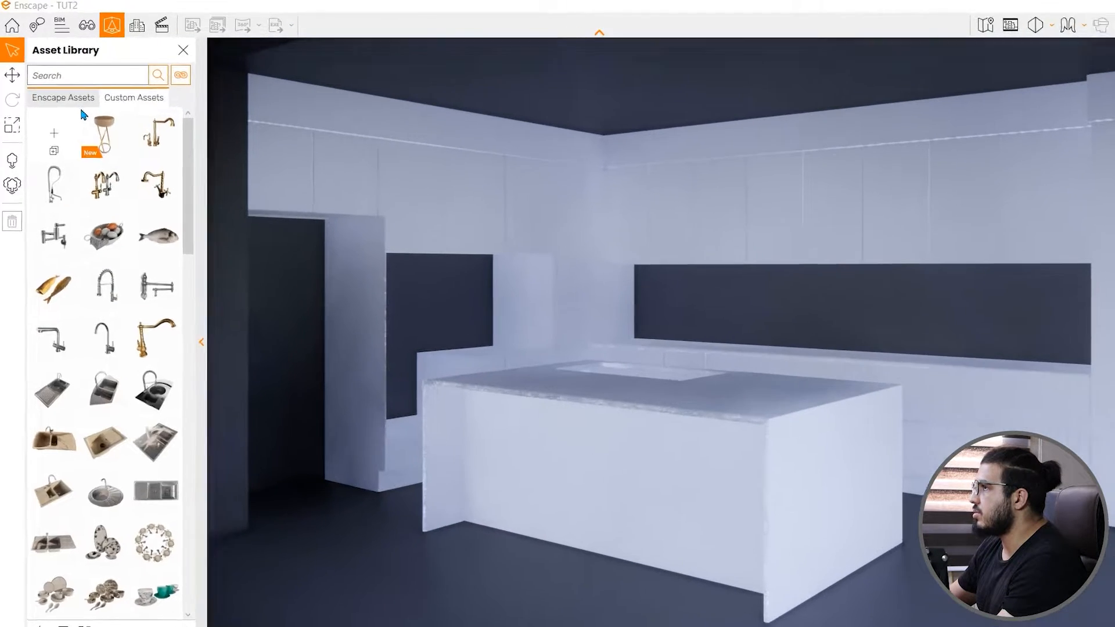
# Search the Enscape assets for "pot" and bring the wall countertop below the dark backsplash into close view.
pyautogui.click(75, 93)
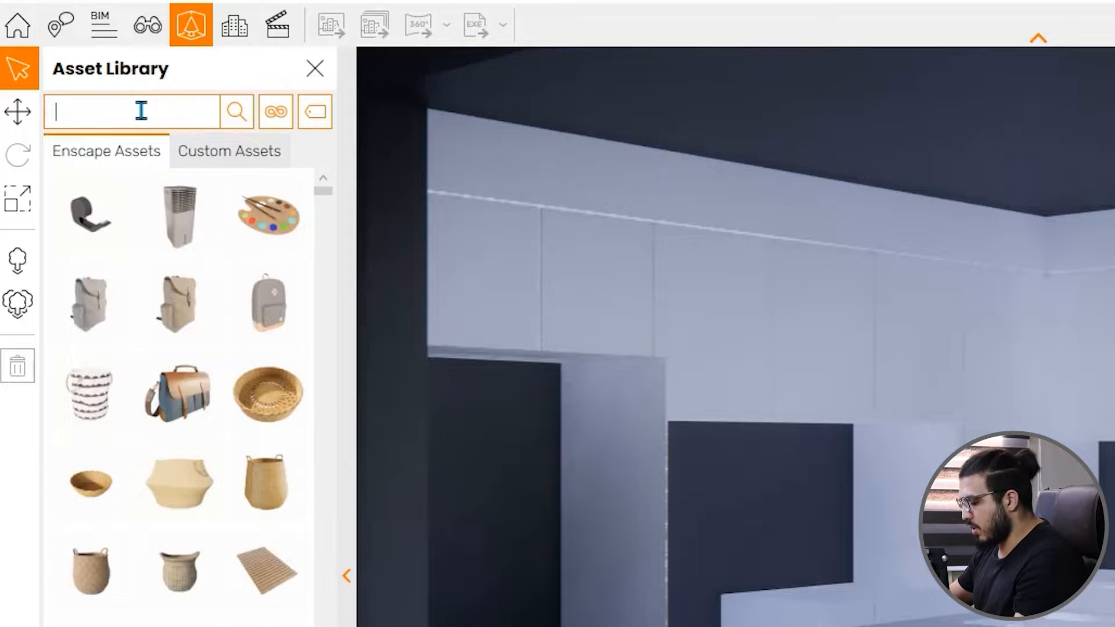
pyautogui.write('t')
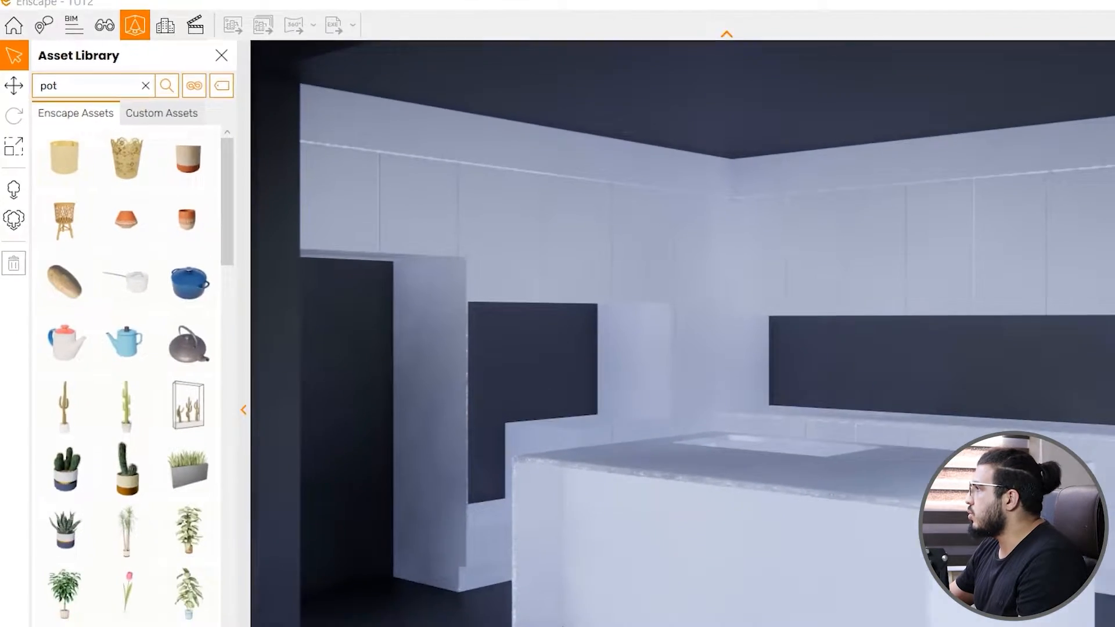
pyautogui.moveTo(697, 348); pyautogui.dragTo(952, 336)
pyautogui.press('w')
pyautogui.press('w')
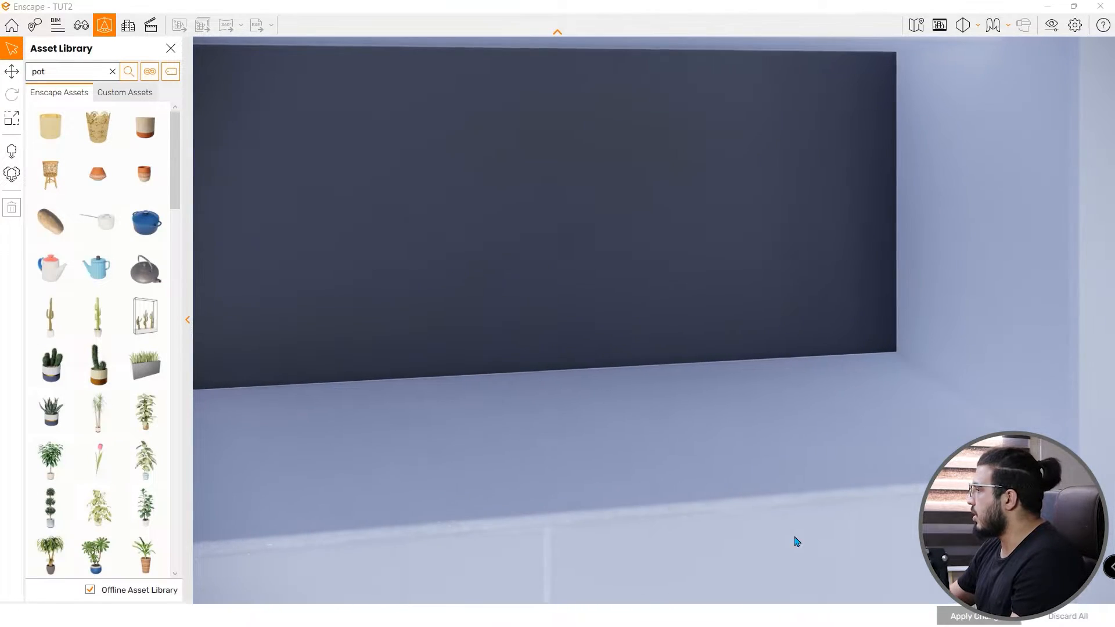
# Switch to the image viewer and examine the reference kitchen render up close.
pyautogui.press('super')
pyautogui.moveTo(831, 619)
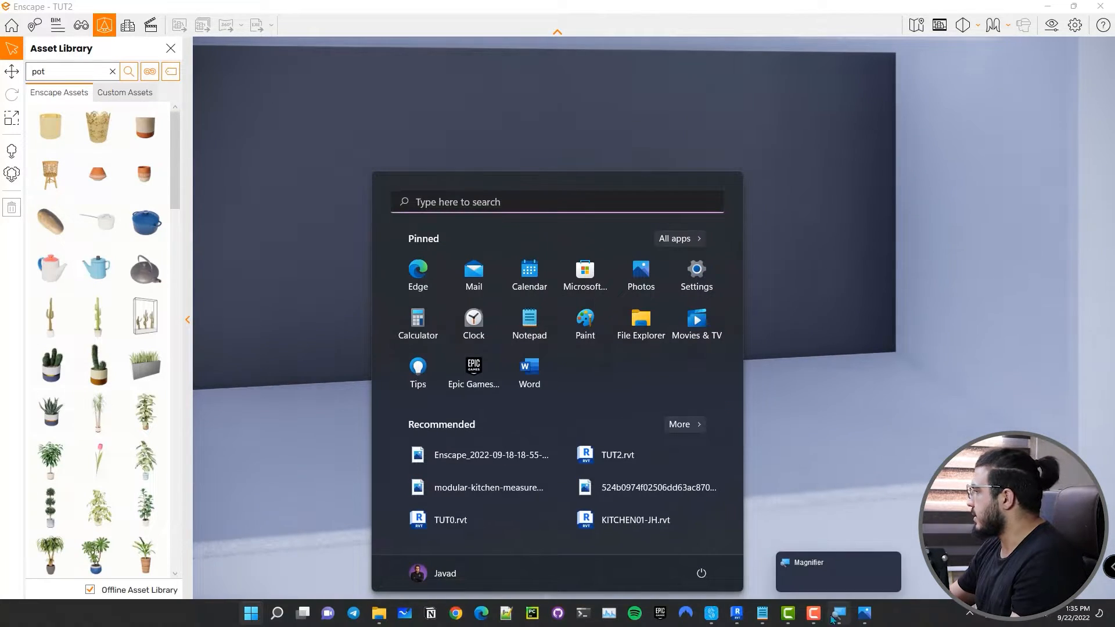
pyautogui.click(864, 612)
pyautogui.scroll(10, 769, 350)
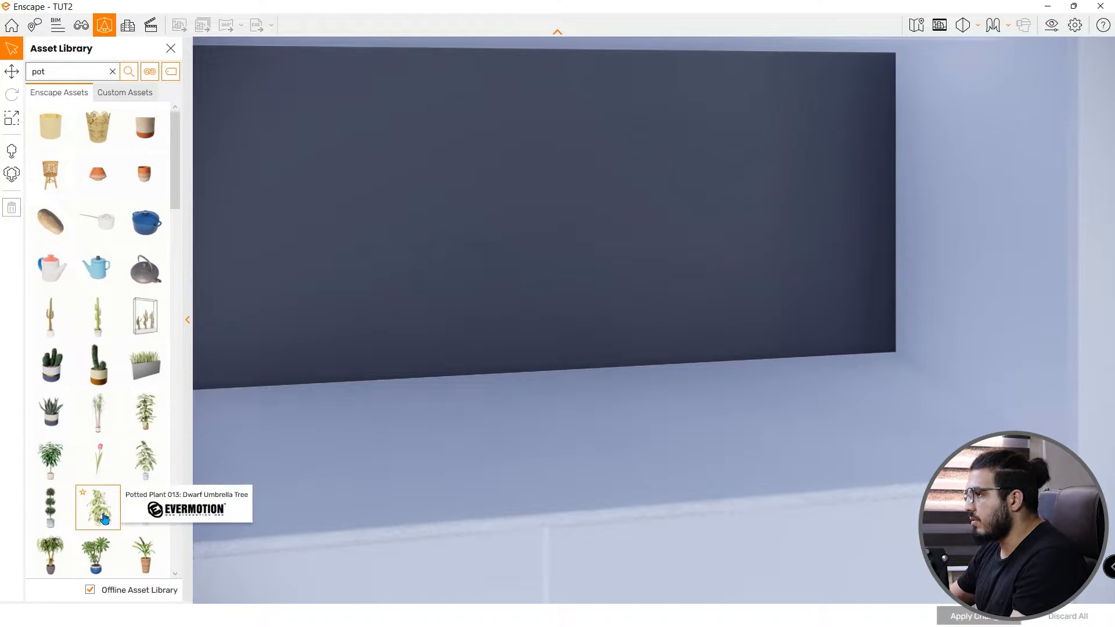
# Place the potted plant with tall upright leaves and a square pot on the wall countertop.
pyautogui.scroll(-1, 109, 489)
pyautogui.scroll(-2, 128, 500)
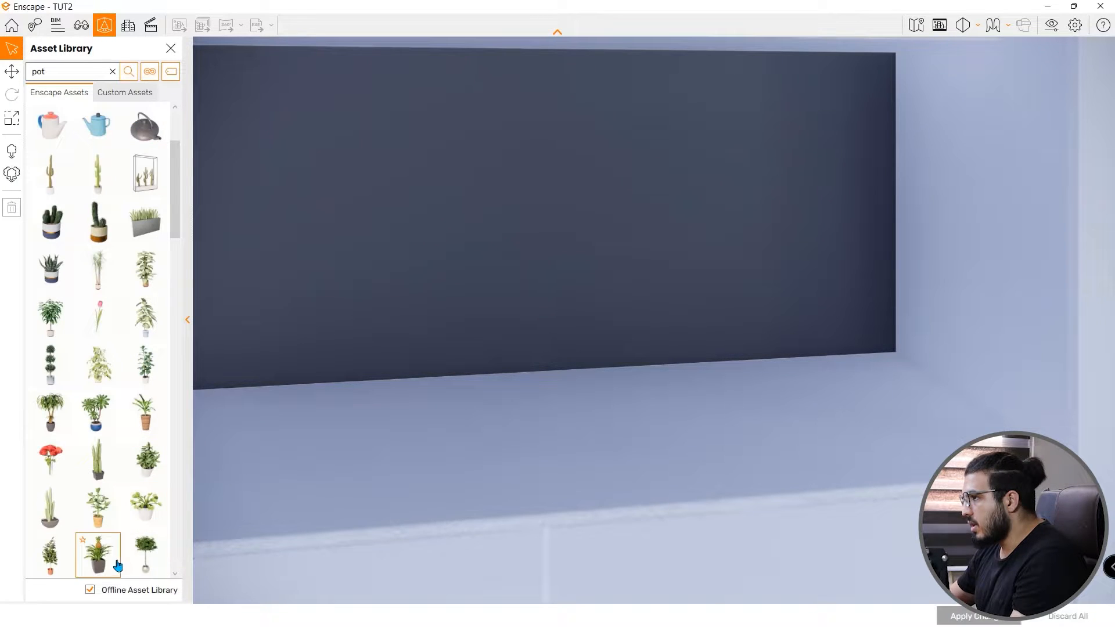
pyautogui.click(98, 469)
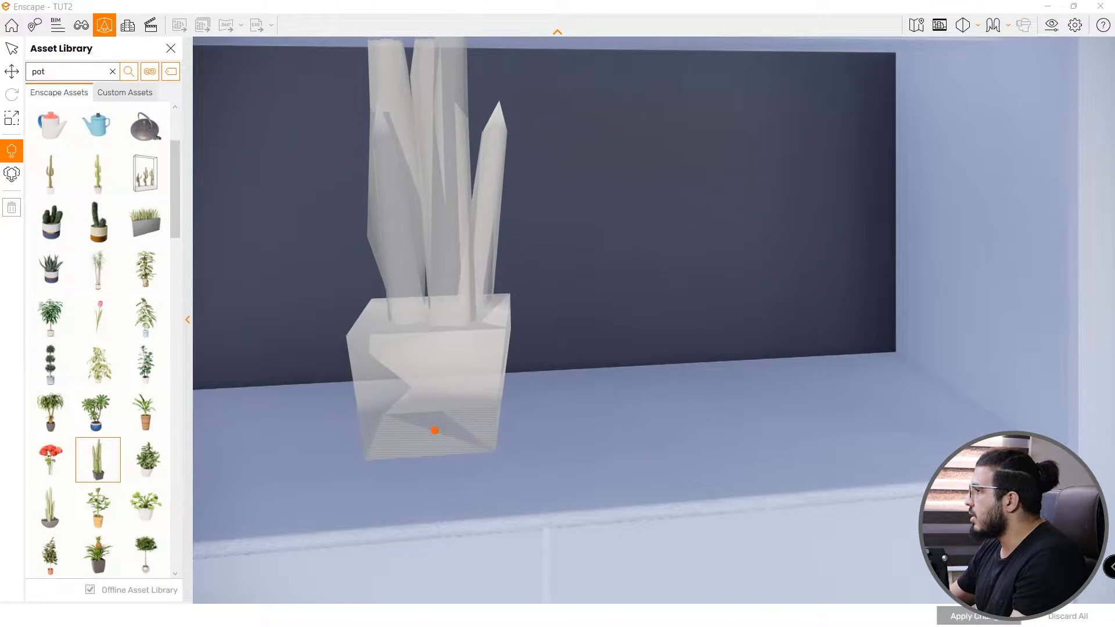
pyautogui.click(449, 440)
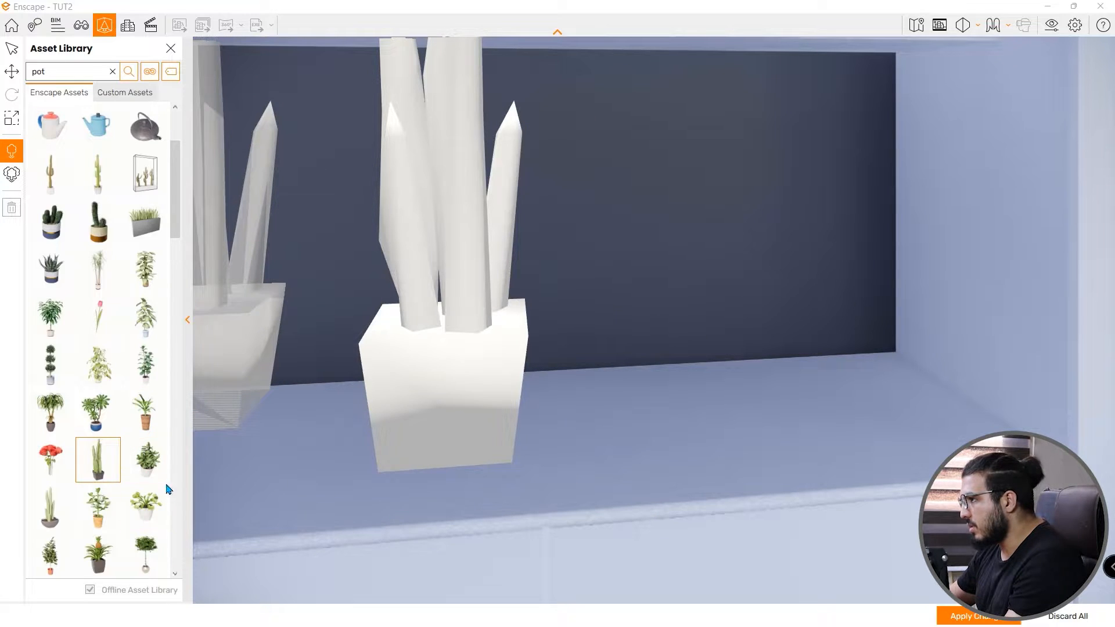
# Place a bushy potted tree in a grey square pot on the countertop beside the upright-leaved plant.
pyautogui.scroll(-1, 100, 479)
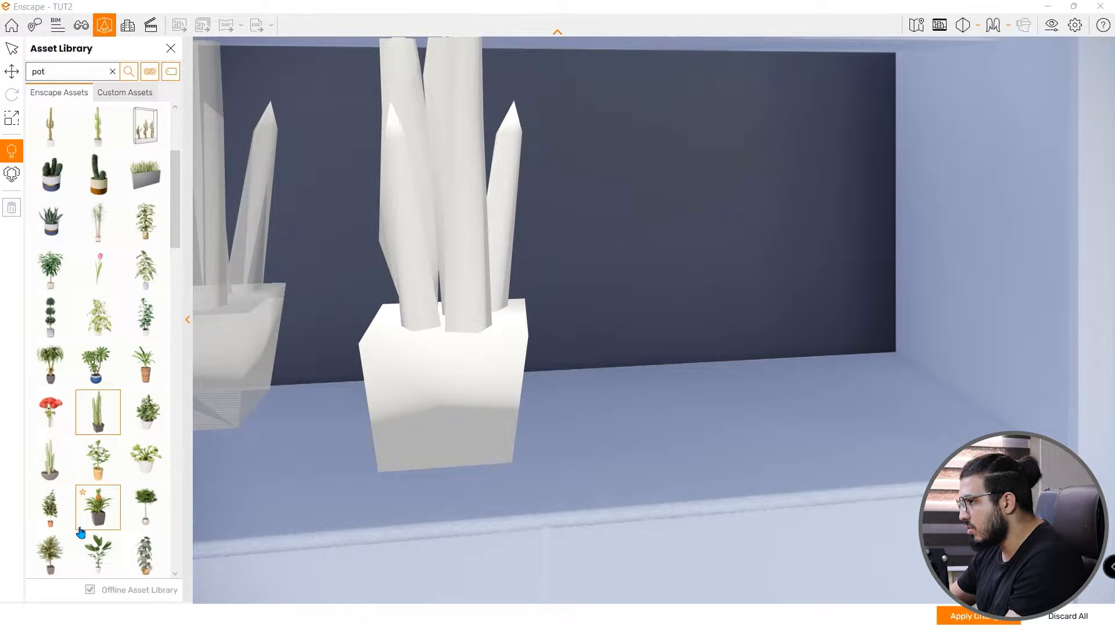
pyautogui.scroll(-2, 79, 556)
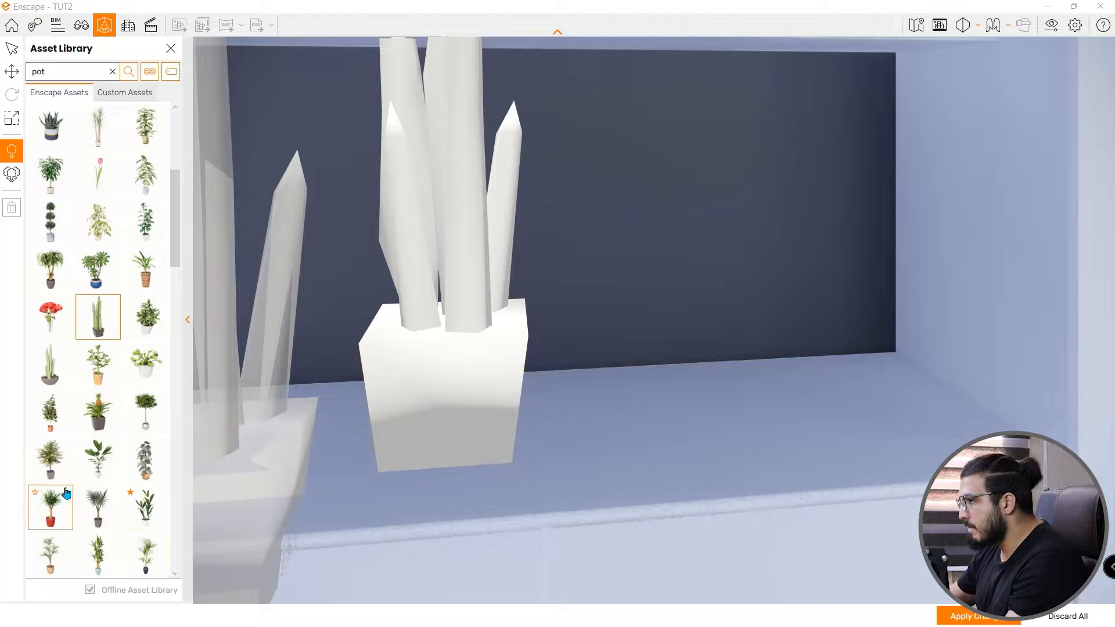
pyautogui.click(60, 475)
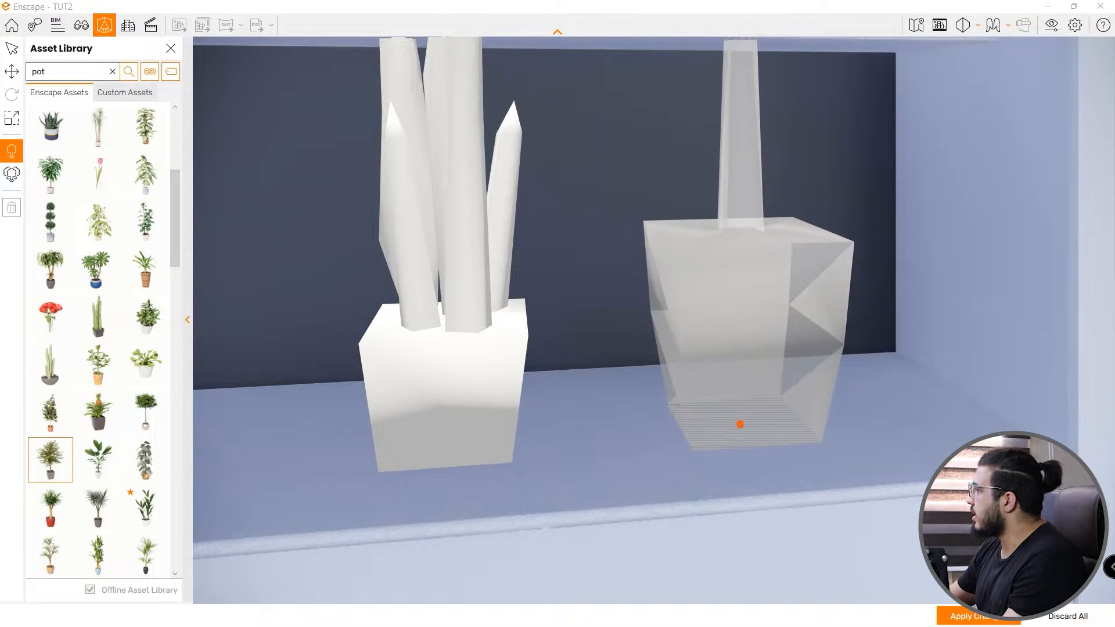
pyautogui.press('Escape')
pyautogui.click(41, 475)
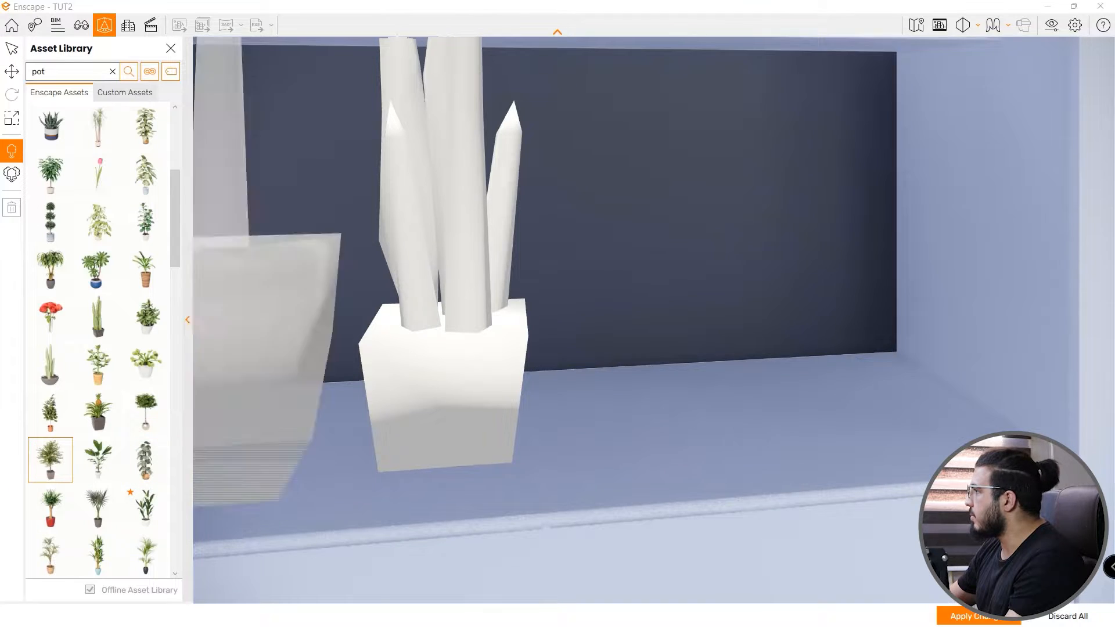
pyautogui.click(809, 436)
pyautogui.press('Escape')
# Scale the upright-leaved potted plant down to 60% on the countertop.
pyautogui.scroll(-3, 653, 415)
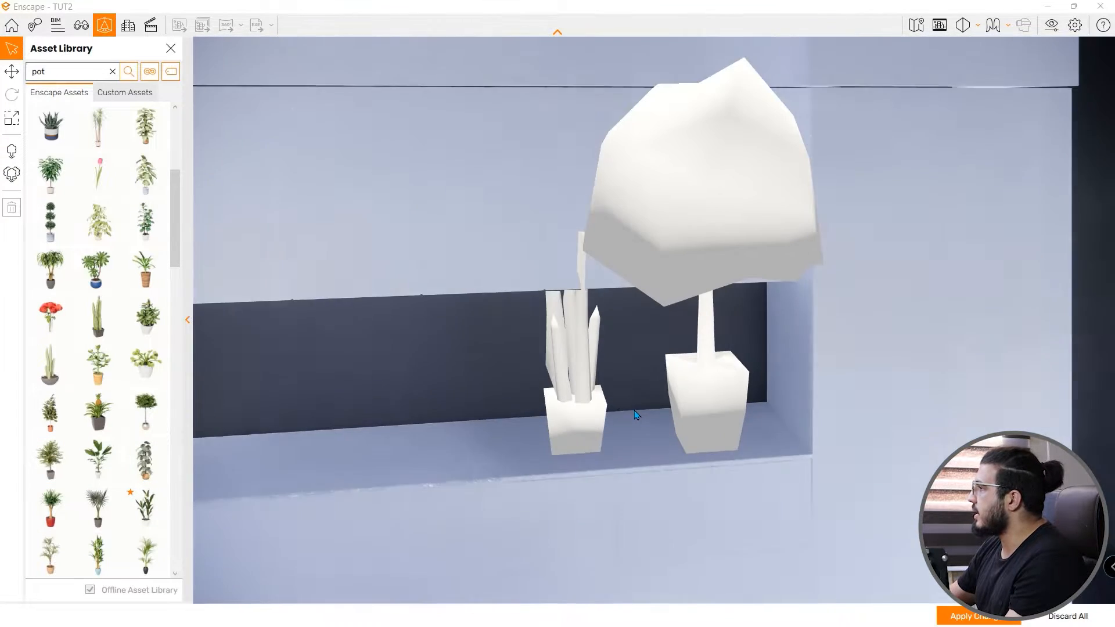
pyautogui.click(598, 405)
pyautogui.scroll(1, 615, 474)
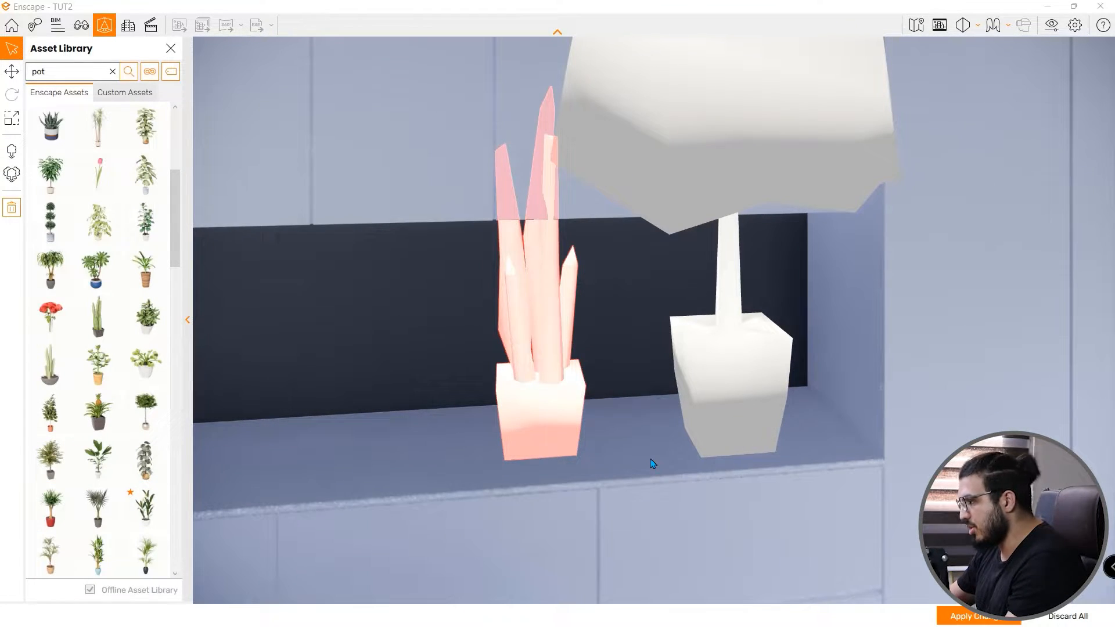
pyautogui.press('s')
pyautogui.moveTo(539, 444); pyautogui.dragTo(538, 442)
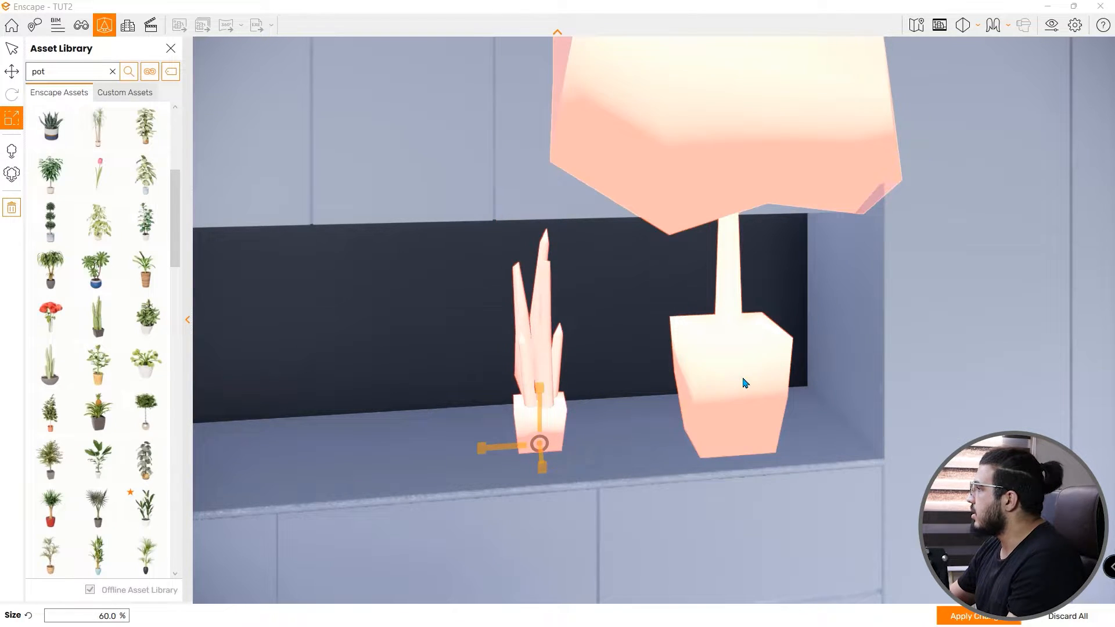
# Scale the bushy potted tree down to 37% and apply the asset changes to the model.
pyautogui.click(745, 383)
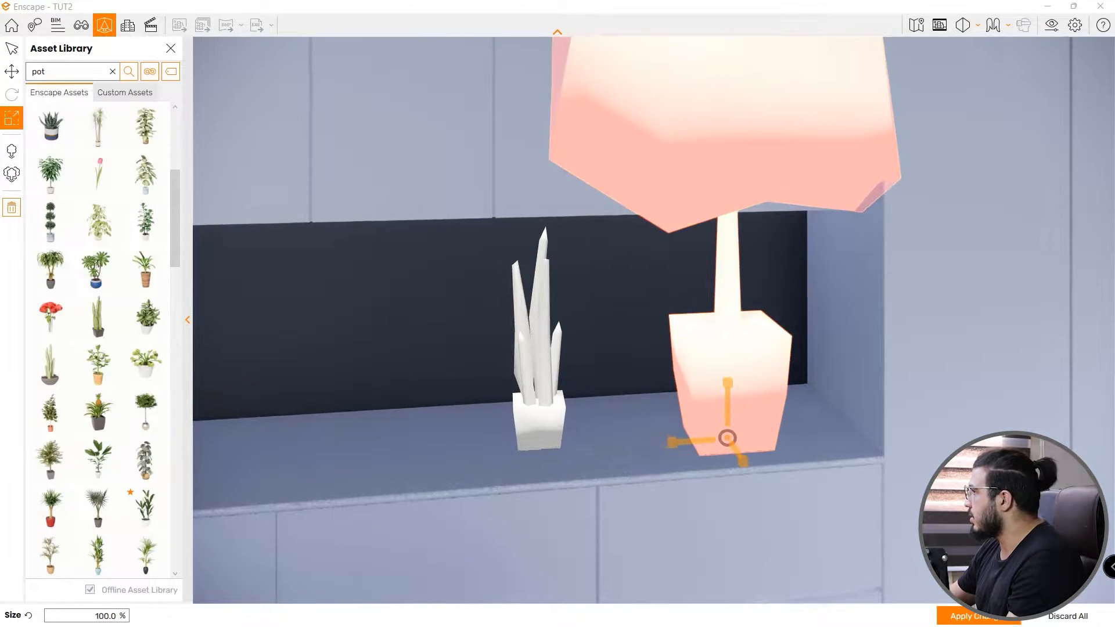
pyautogui.moveTo(729, 445); pyautogui.dragTo(722, 421, button='middle')
pyautogui.moveTo(722, 421); pyautogui.dragTo(722, 421)
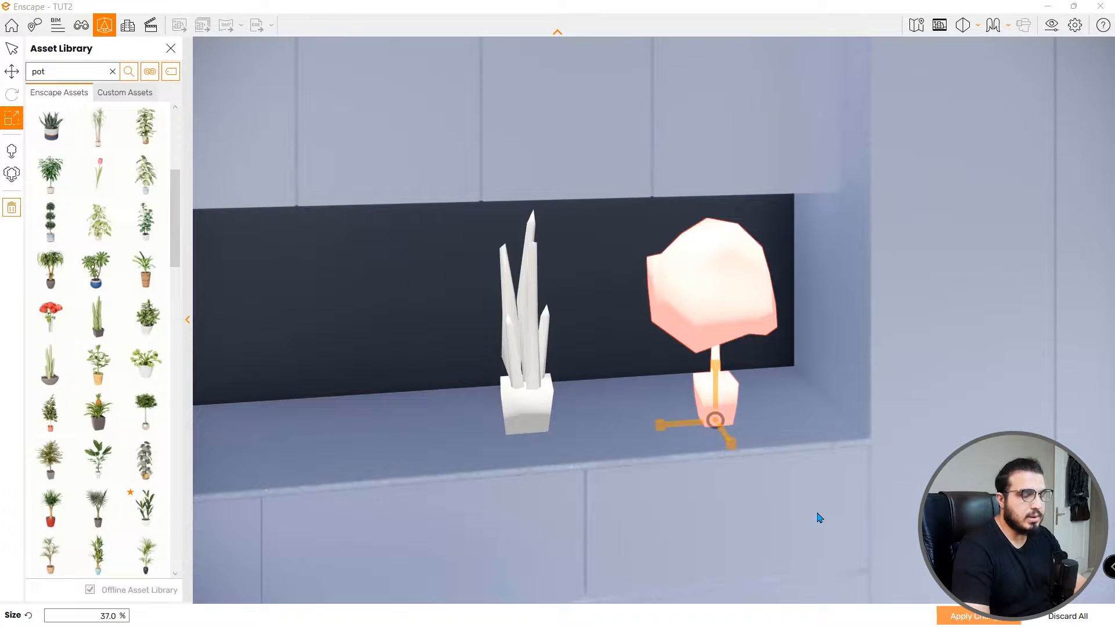
pyautogui.press('Return')
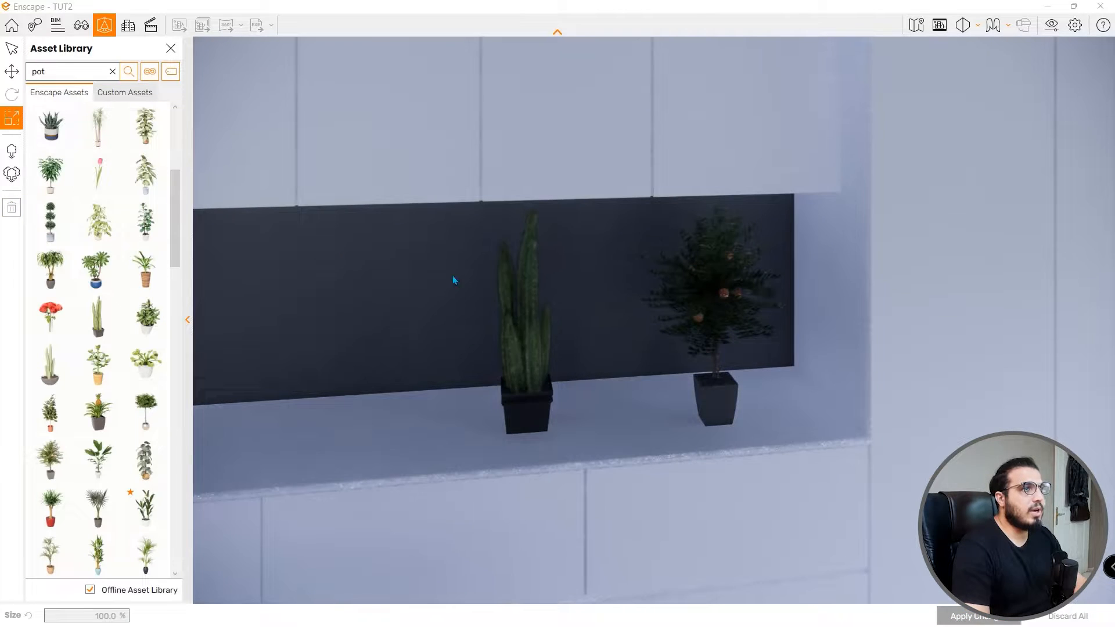
# Place the custom built-in microwave and oven asset at the wall niche behind the island and apply the change.
pyautogui.scroll(2, 452, 281)
pyautogui.press('s')
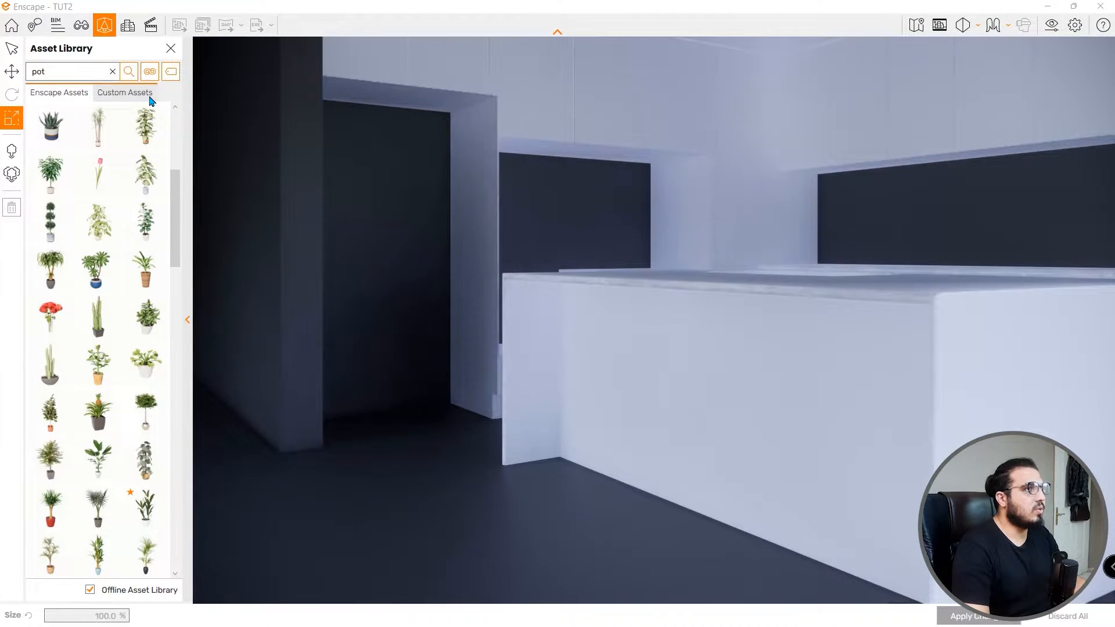
pyautogui.click(145, 94)
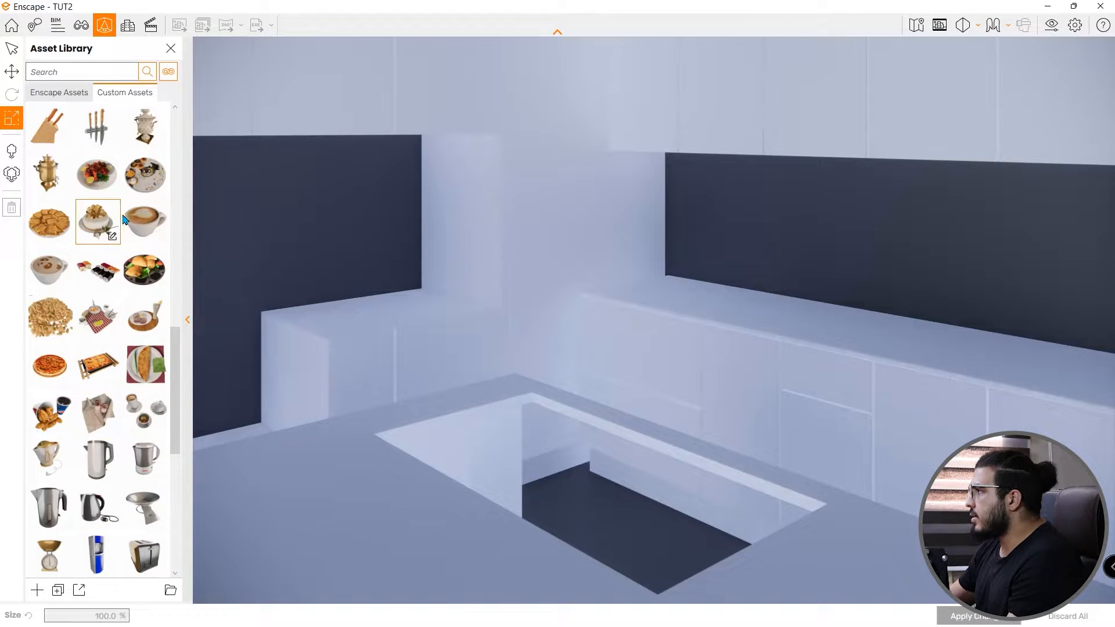
pyautogui.scroll(-2, 78, 492)
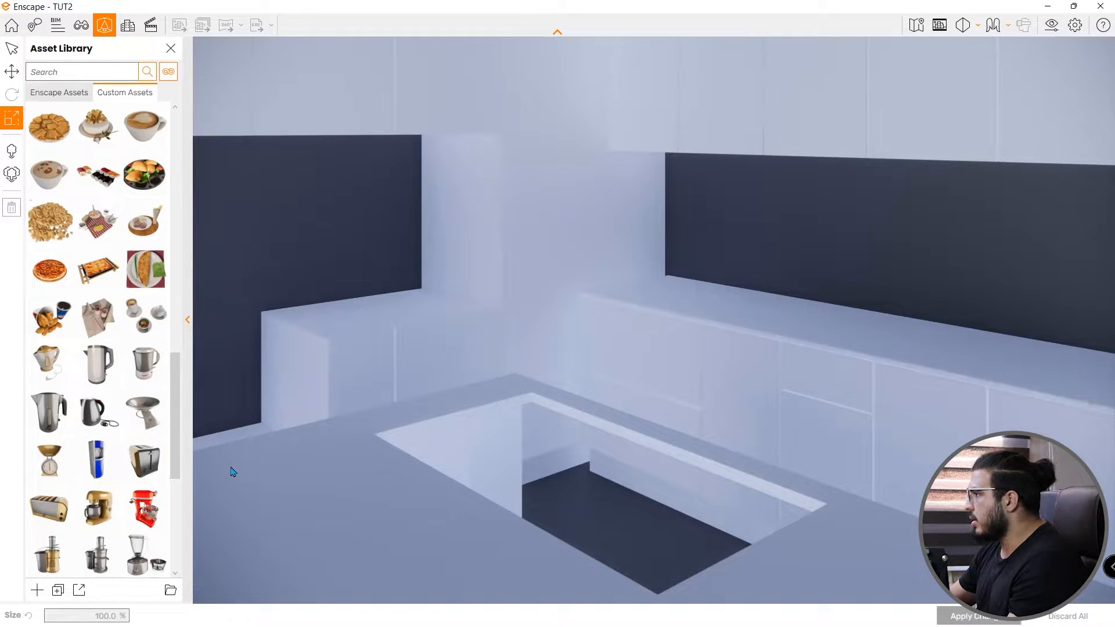
pyautogui.scroll(-4, 90, 495)
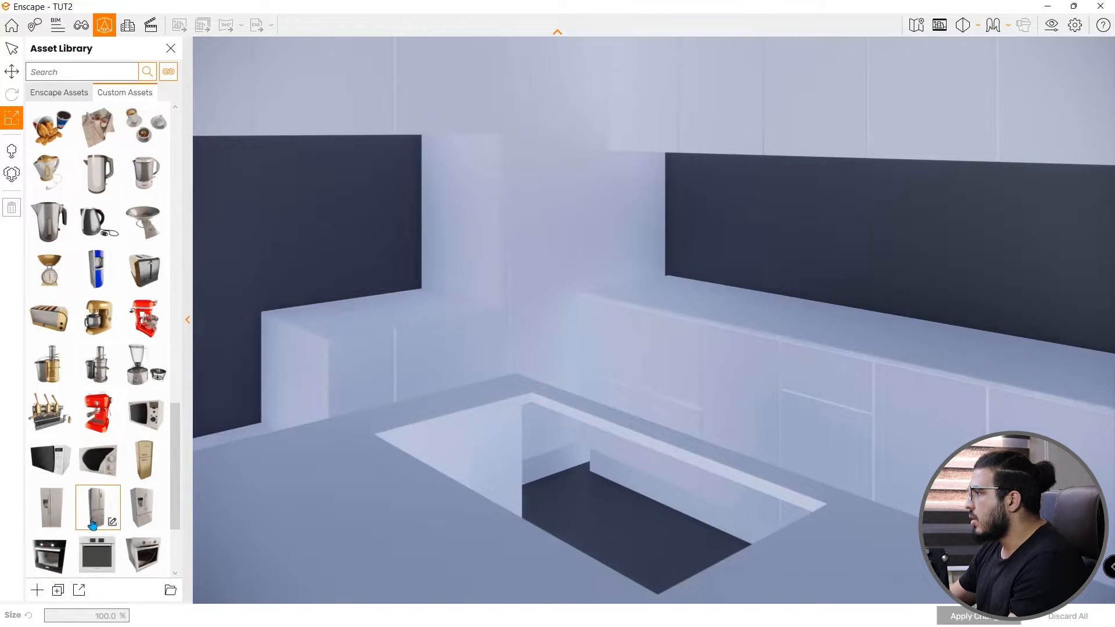
pyautogui.scroll(-2, 87, 510)
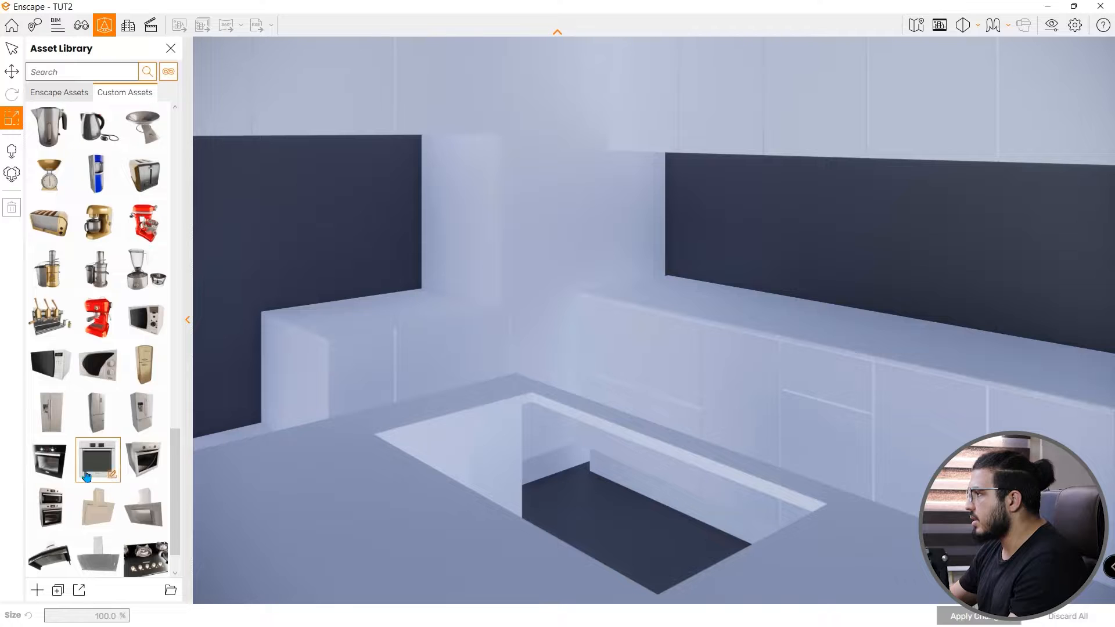
pyautogui.click(50, 507)
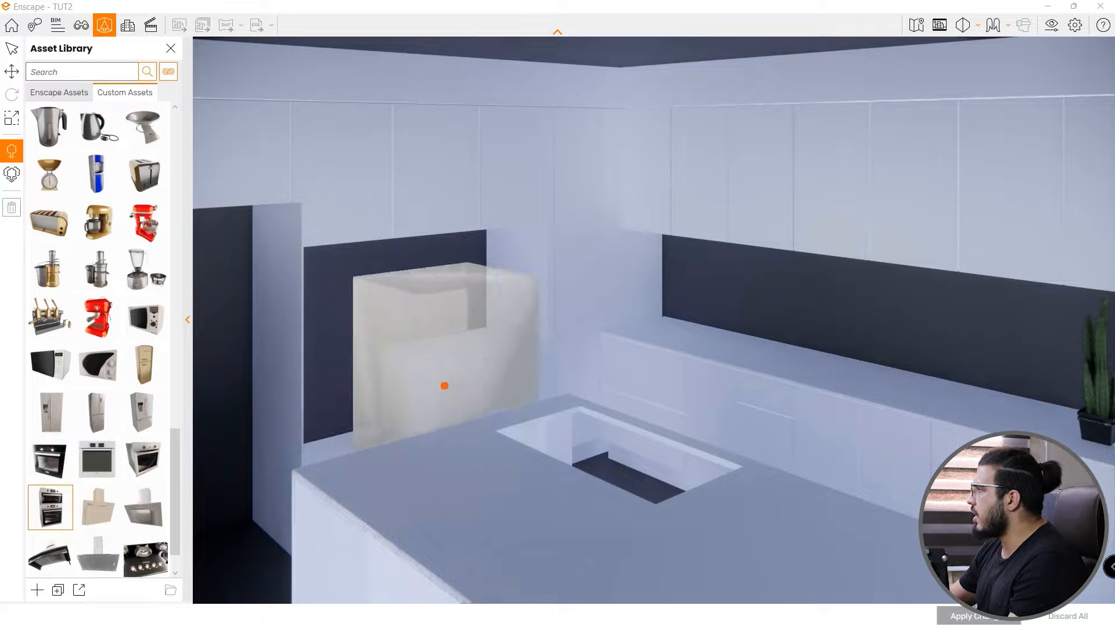
pyautogui.click(428, 399)
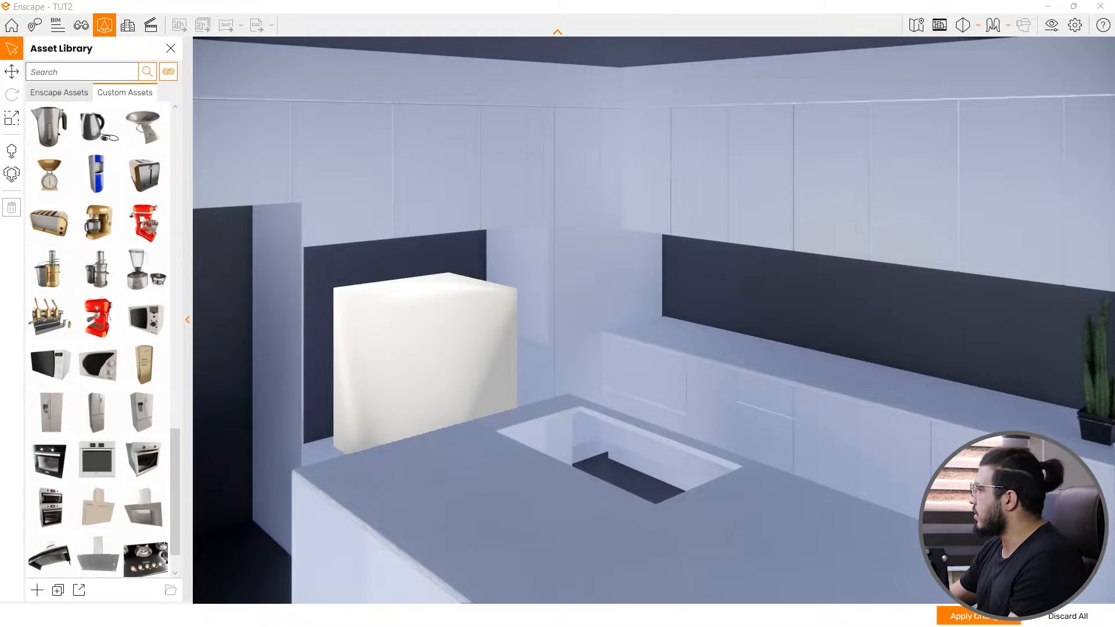
pyautogui.click(956, 618)
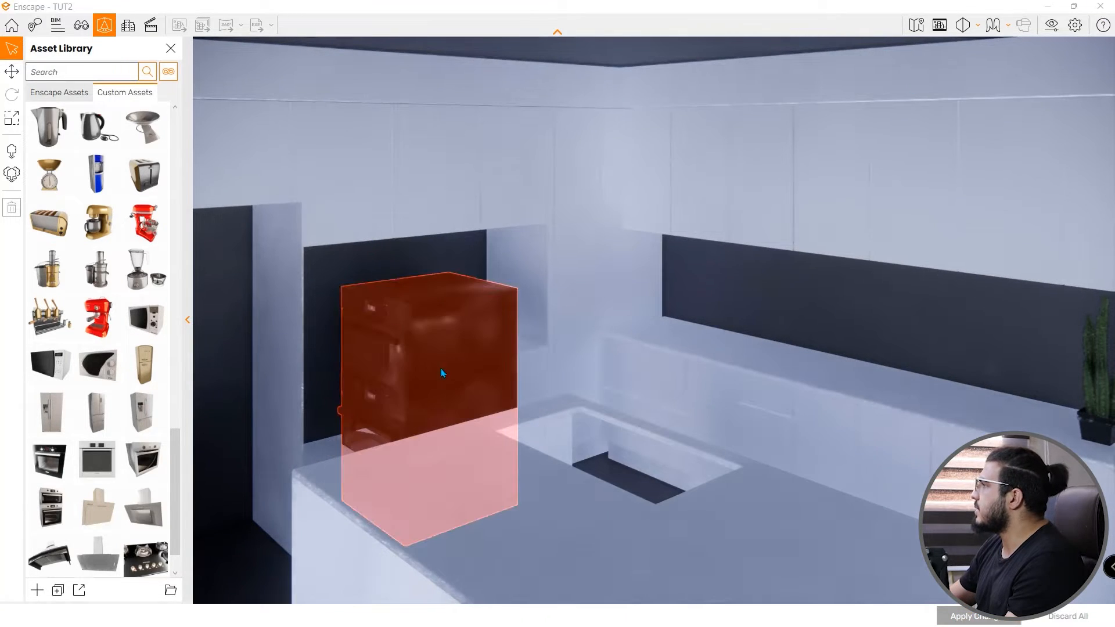
# Switch to Revit, open the {3D} view of TUT2.rvt and select the microwave and oven asset behind the island.
pyautogui.click(1051, 7)
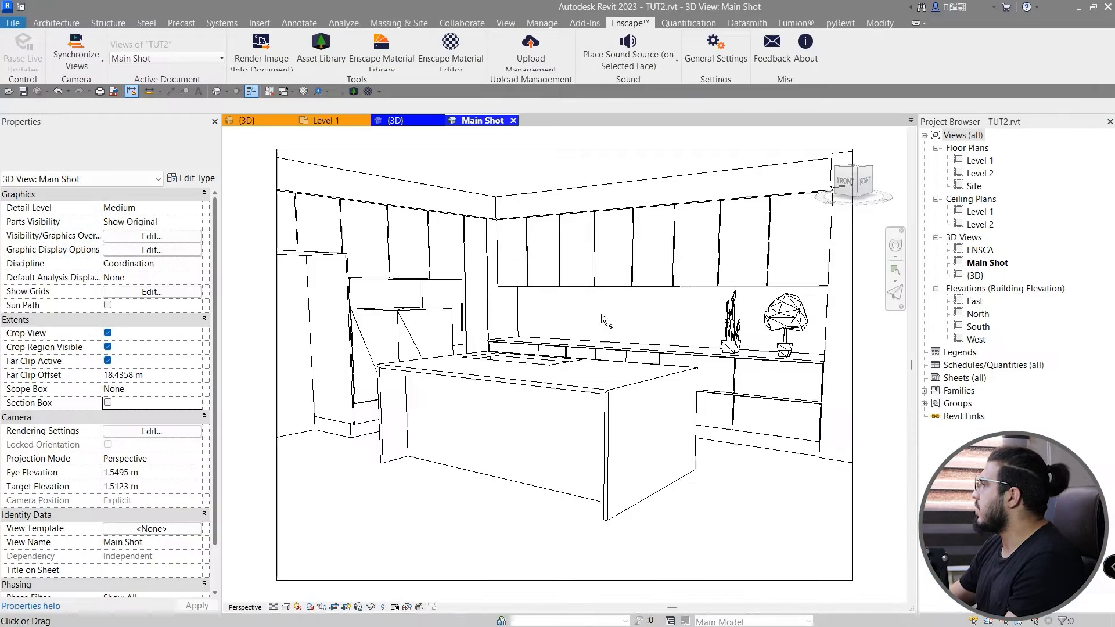
pyautogui.click(396, 120)
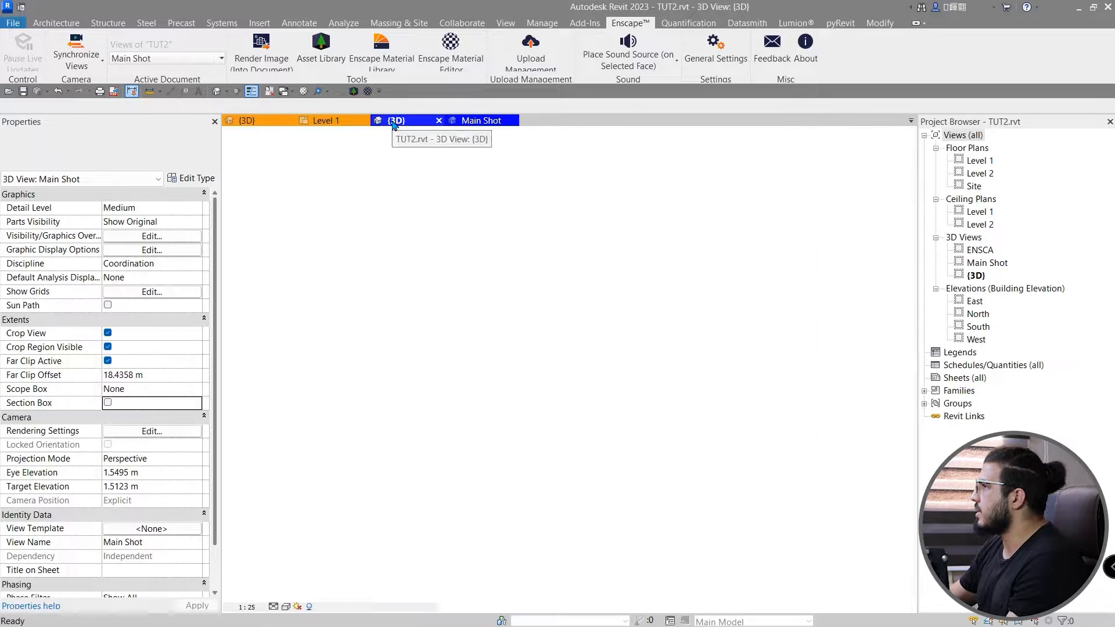
pyautogui.keyDown('shift'); pyautogui.moveTo(522, 392); pyautogui.dragTo(538, 371, button='middle'); pyautogui.keyUp('shift')
pyautogui.click(505, 338)
pyautogui.click(404, 66)
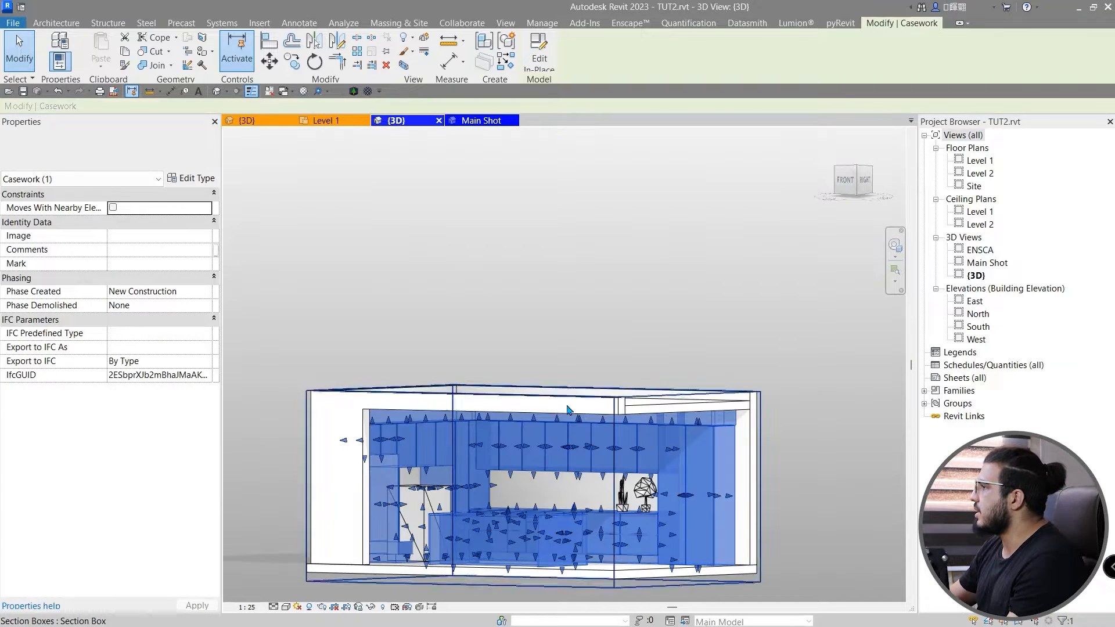
pyautogui.keyDown('shift'); pyautogui.moveTo(567, 411); pyautogui.dragTo(460, 484, button='middle'); pyautogui.keyUp('shift')
pyautogui.press('Escape')
pyautogui.scroll(3, 459, 485)
pyautogui.click(460, 489)
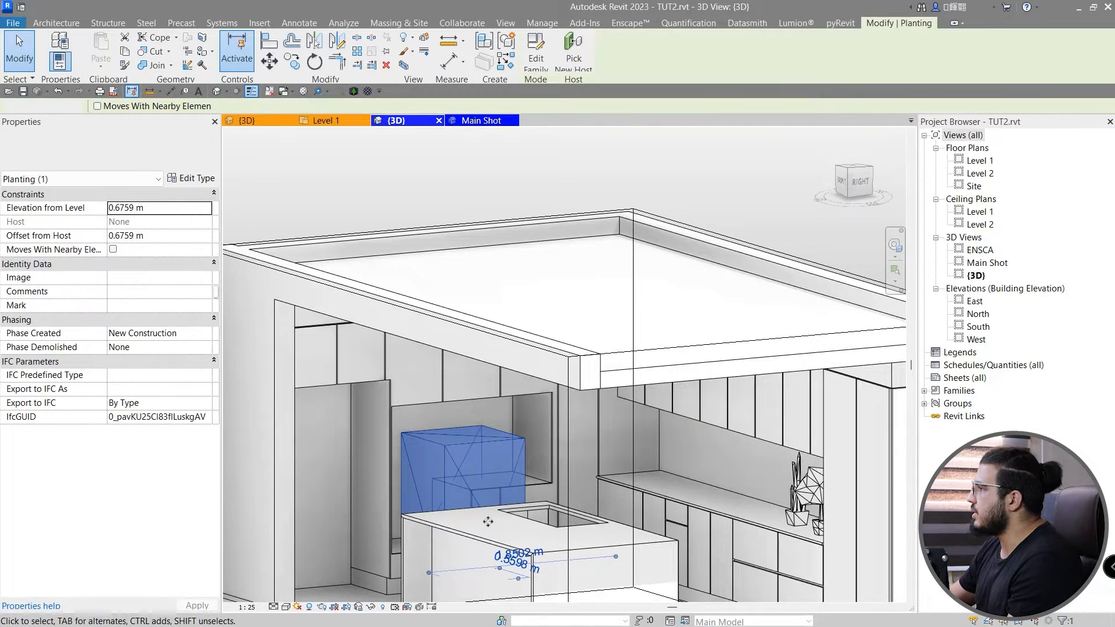
# Use Align in the right view to line up the microwave and oven's top with the underside of the niche's top.
pyautogui.click(861, 183)
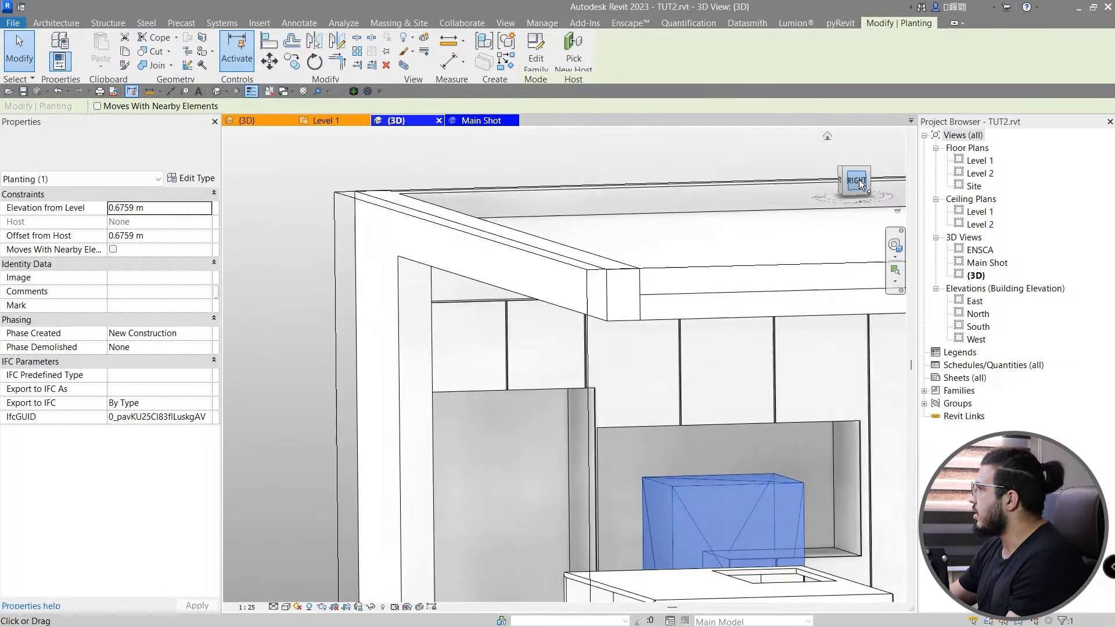
pyautogui.scroll(5, 533, 435)
pyautogui.press('Escape')
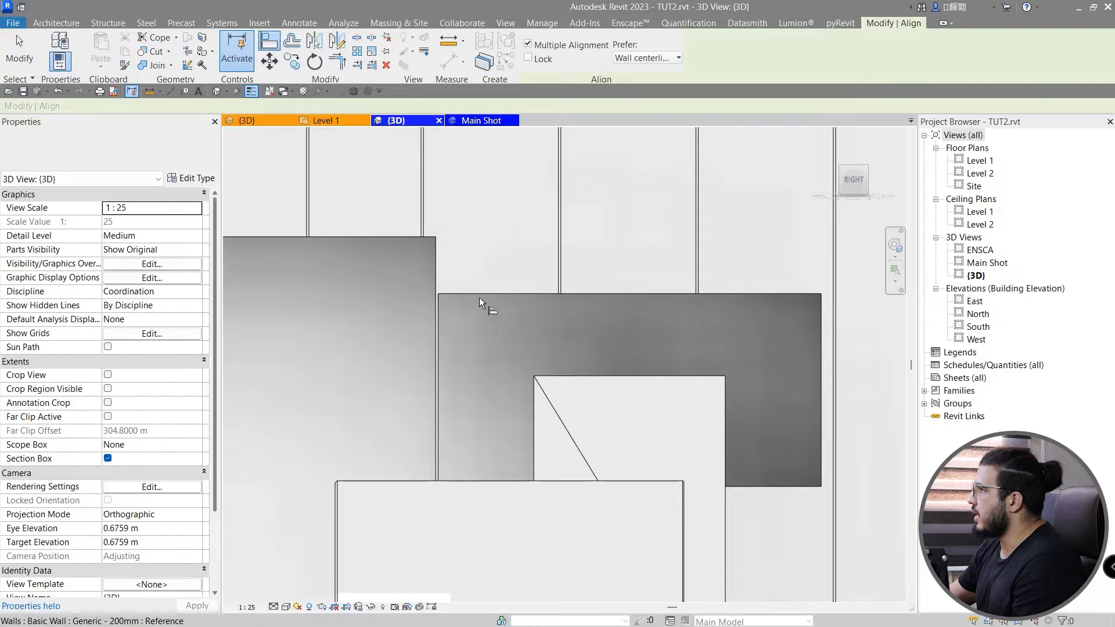
pyautogui.scroll(2, 478, 294)
pyautogui.scroll(-2, 490, 321)
pyautogui.moveTo(491, 321)
pyautogui.keyDown('shift'); pyautogui.mouseDown(button='middle')
pyautogui.moveTo(517, 318)
pyautogui.moveTo(516, 335)
pyautogui.moveTo(509, 326)
pyautogui.mouseUp(button='middle'); pyautogui.keyUp('shift')
pyautogui.scroll(3, 517, 335)
pyautogui.press('a')
pyautogui.press('l')
pyautogui.click(509, 331)
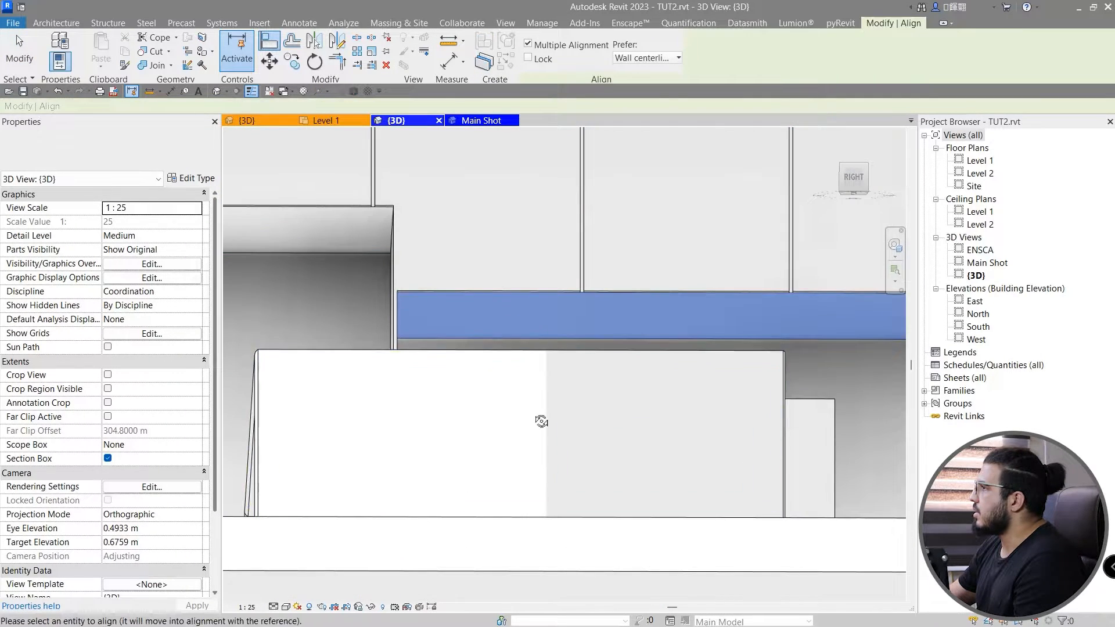
pyautogui.keyDown('shift'); pyautogui.moveTo(543, 423); pyautogui.dragTo(434, 363, button='middle'); pyautogui.keyUp('shift')
# Align the microwave and oven's side face with the inner face of the niche's side panel next to the tall opening.
pyautogui.click(440, 393)
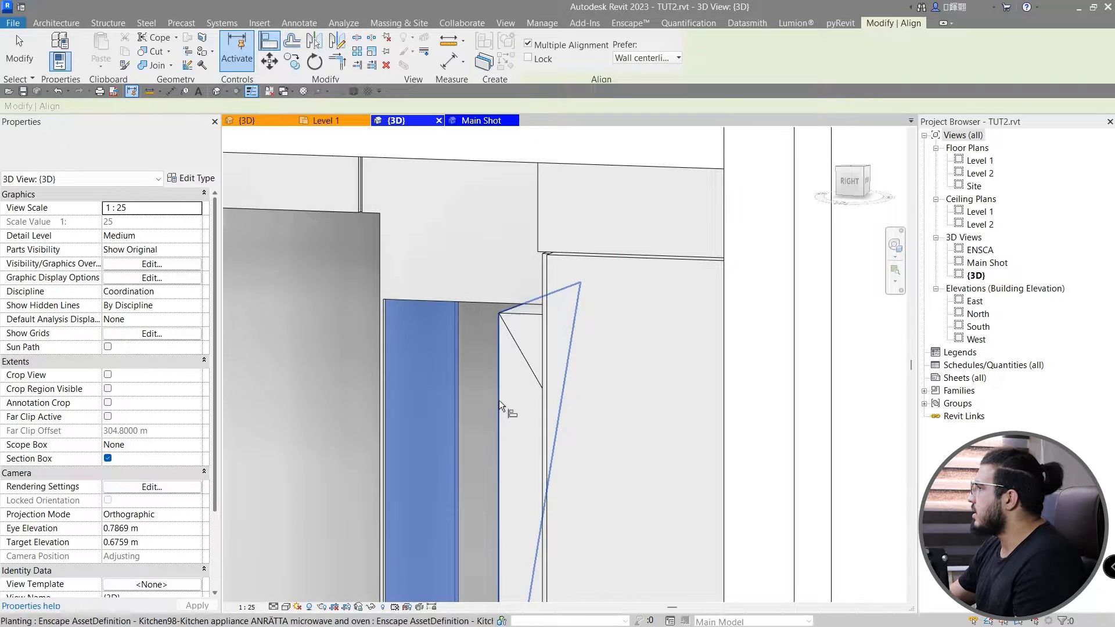
pyautogui.click(499, 399)
pyautogui.press('Escape')
pyautogui.press('Escape')
pyautogui.keyDown('shift'); pyautogui.moveTo(484, 422); pyautogui.dragTo(462, 302, button='middle'); pyautogui.keyUp('shift')
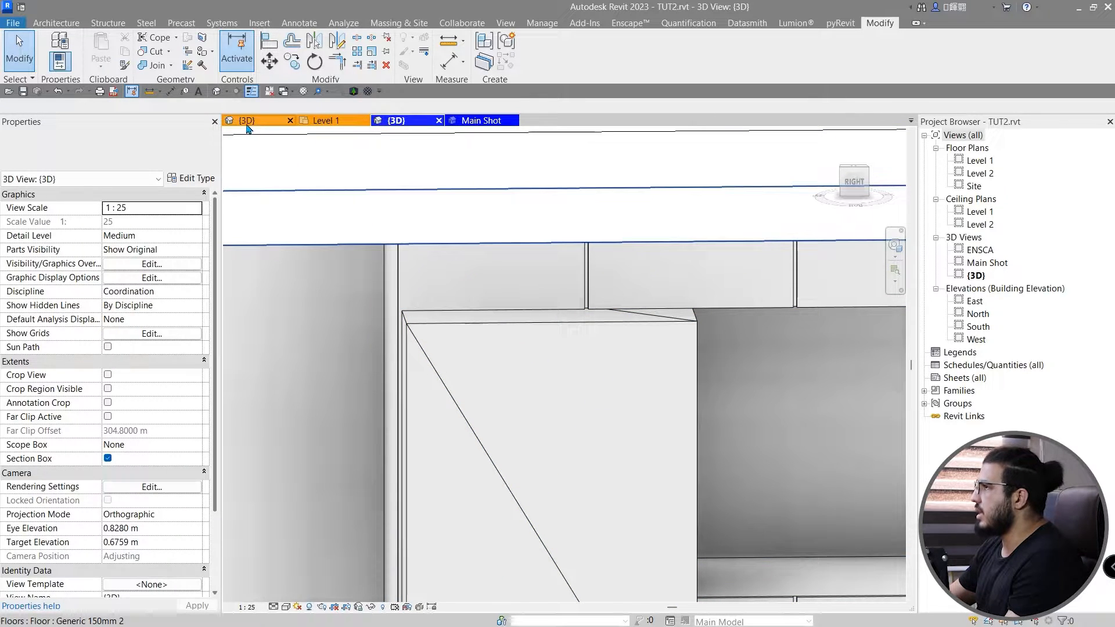
# Switch to the Enscape window of TUT2 and get a close view of the built-in oven.
pyautogui.press('super')
pyautogui.moveTo(834, 617)
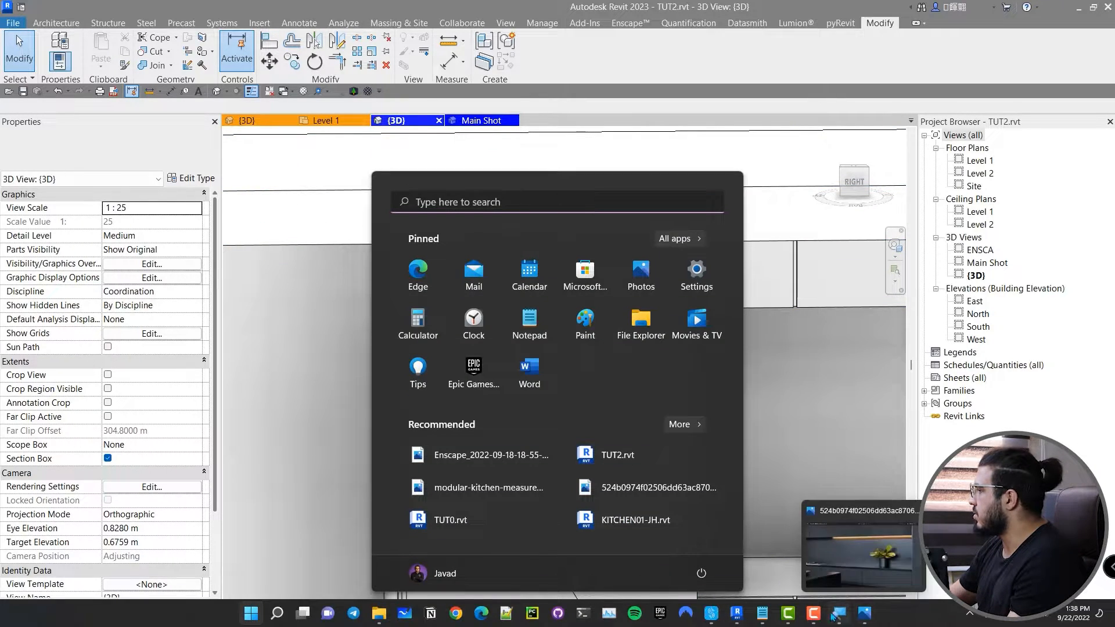
pyautogui.moveTo(757, 617)
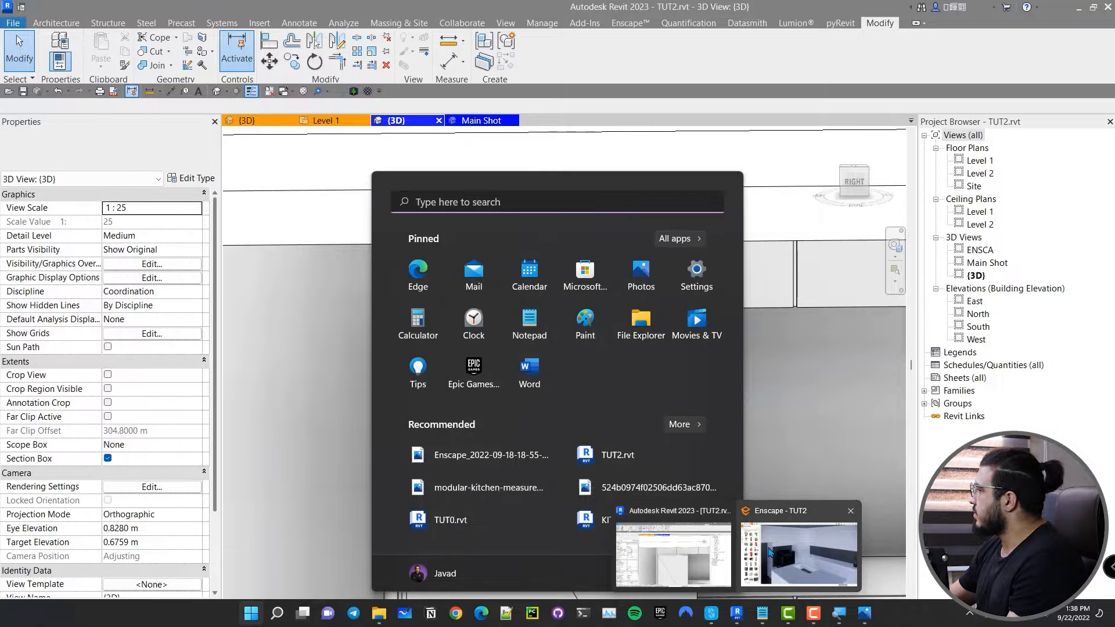
pyautogui.click(767, 549)
pyautogui.moveTo(528, 382); pyautogui.dragTo(432, 295)
pyautogui.press('w')
pyautogui.press('w')
pyautogui.press('a')
pyautogui.press('s')
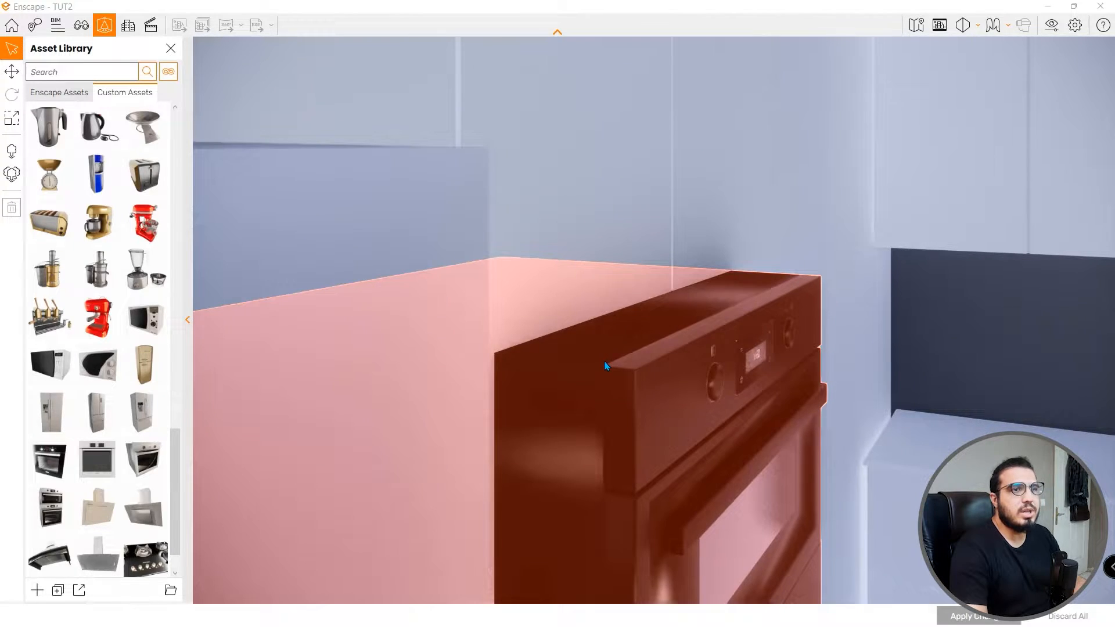
# Move the built-in oven asset back into its cabinet along X to -7.666 and apply the changes.
pyautogui.click(597, 423)
pyautogui.click(590, 414)
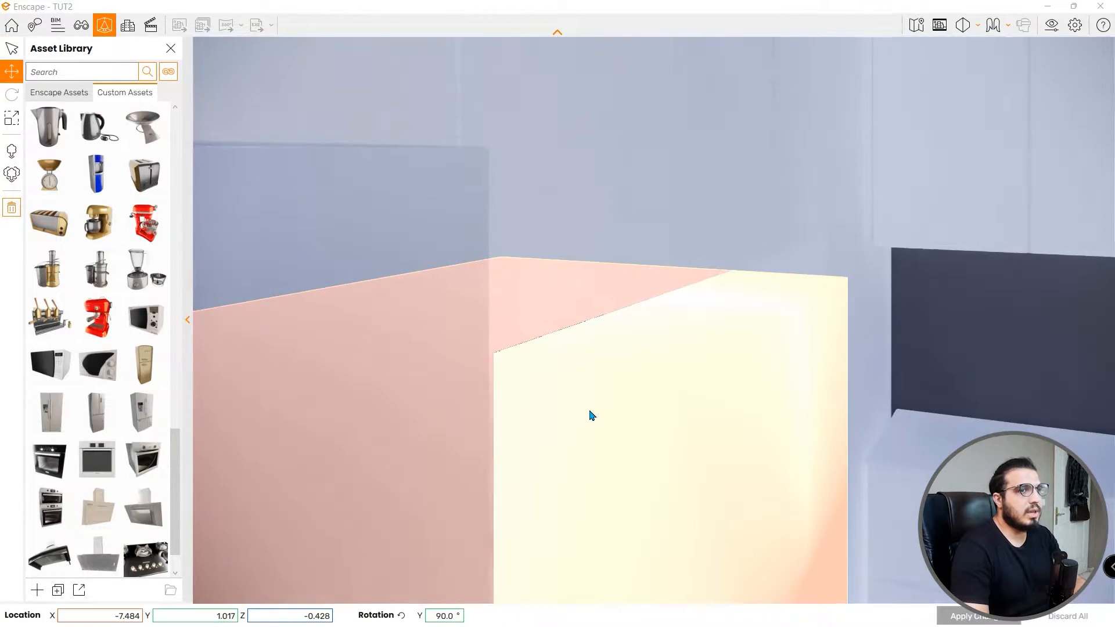
pyautogui.press('s')
pyautogui.moveTo(590, 413); pyautogui.dragTo(659, 396)
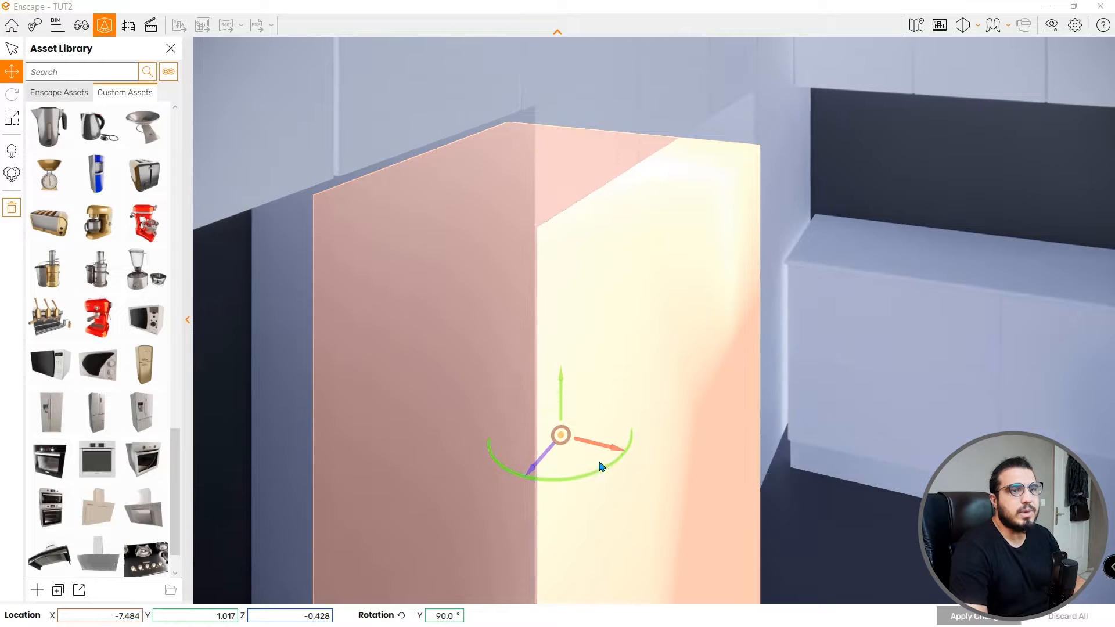
pyautogui.moveTo(615, 448); pyautogui.dragTo(542, 432)
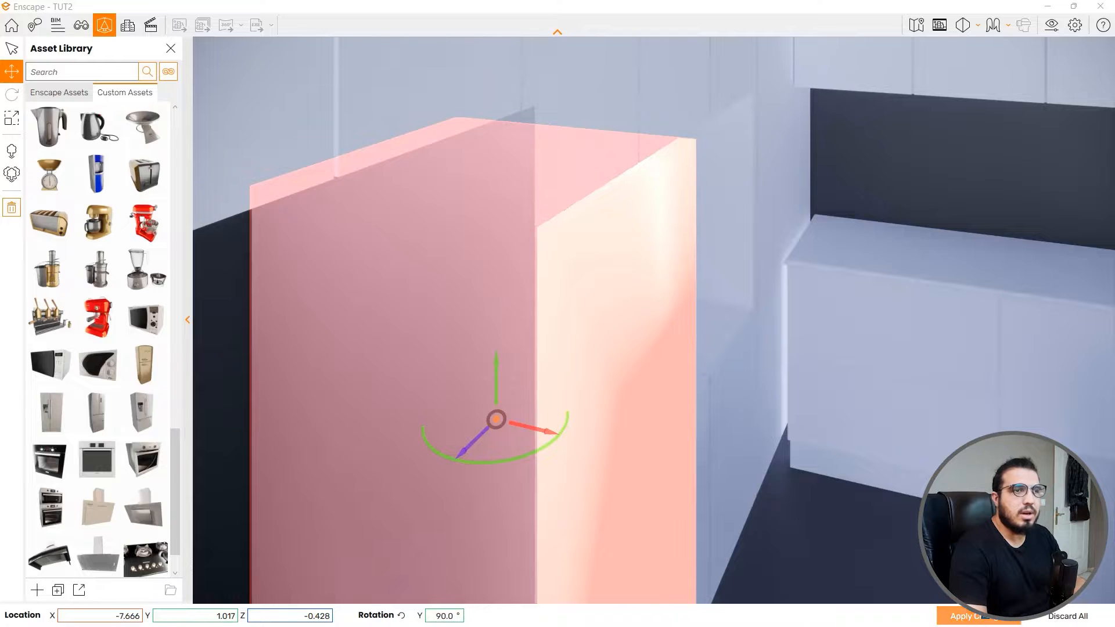
pyautogui.click(984, 616)
pyautogui.moveTo(791, 400); pyautogui.dragTo(757, 366)
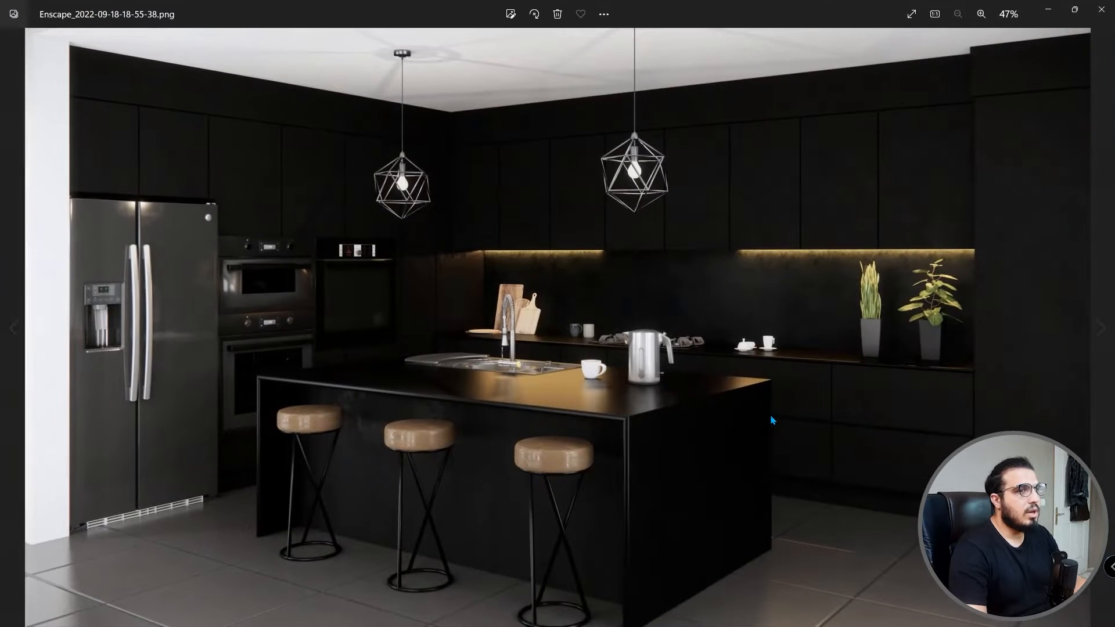
pyautogui.scroll(5, 468, 420)
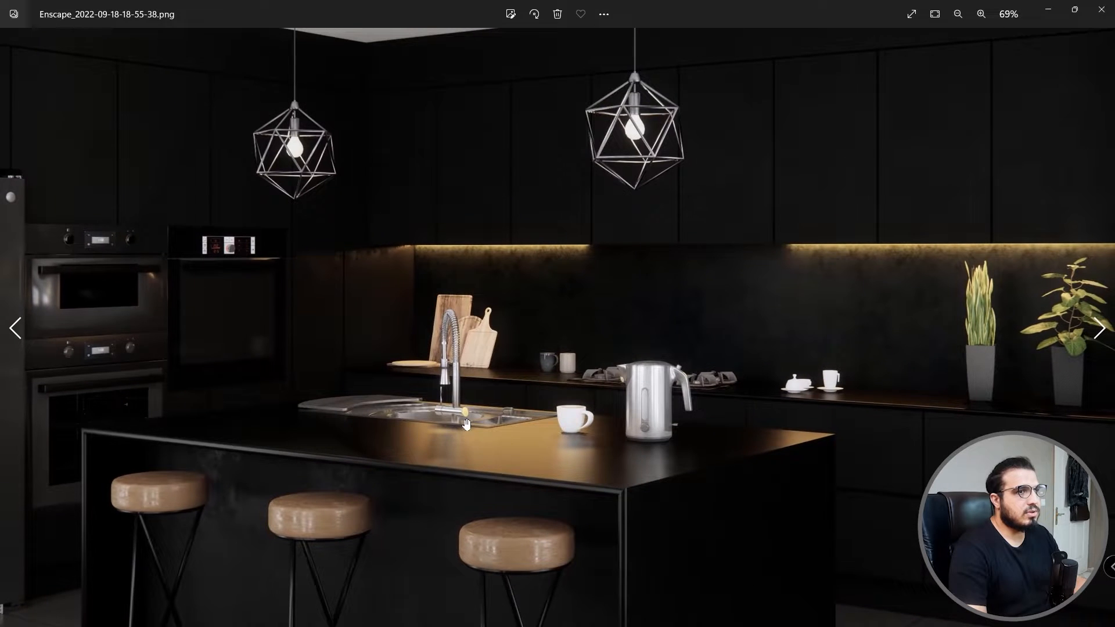
pyautogui.moveTo(466, 424); pyautogui.dragTo(406, 440)
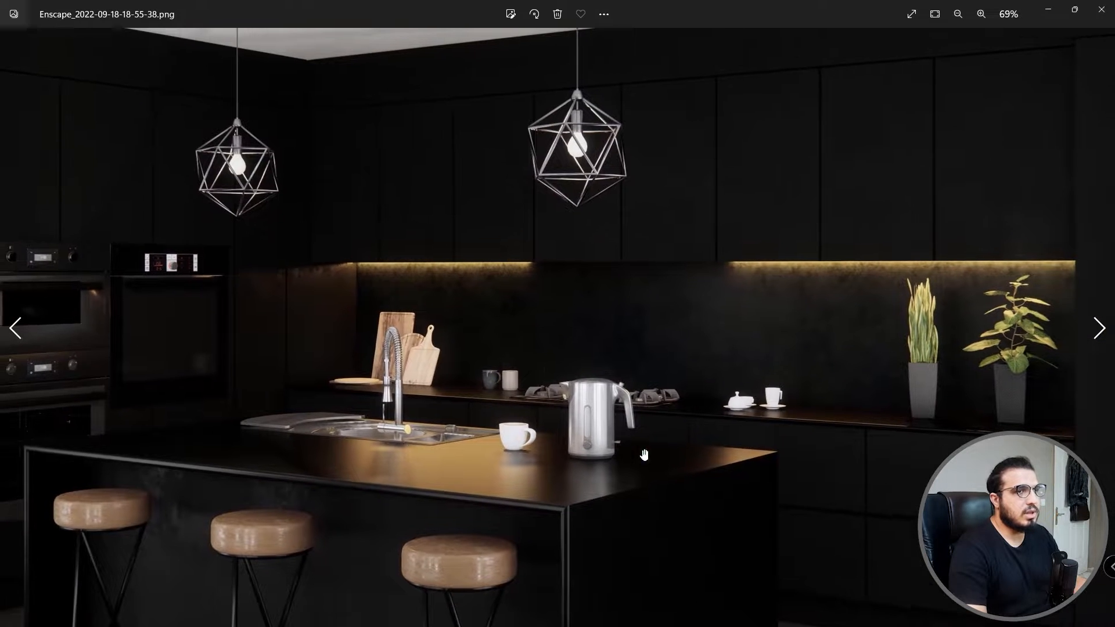
pyautogui.moveTo(697, 470); pyautogui.dragTo(398, 424)
pyautogui.scroll(3, 567, 455)
pyautogui.moveTo(629, 402); pyautogui.dragTo(652, 389)
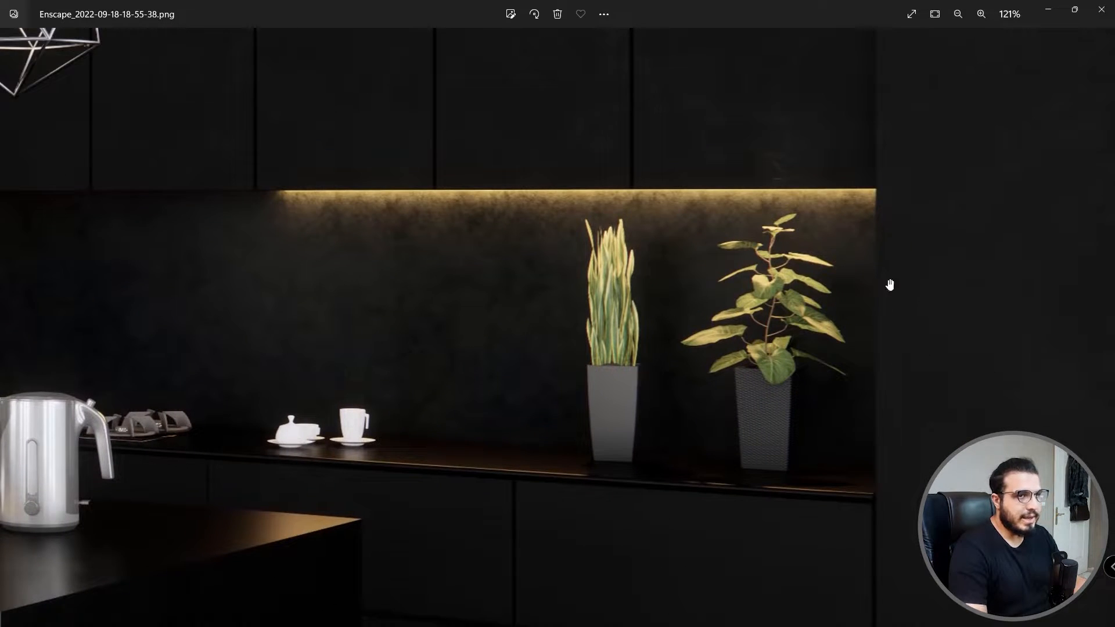
pyautogui.moveTo(562, 338); pyautogui.dragTo(941, 332)
pyautogui.moveTo(543, 383); pyautogui.dragTo(735, 369)
pyautogui.moveTo(613, 408); pyautogui.dragTo(799, 432)
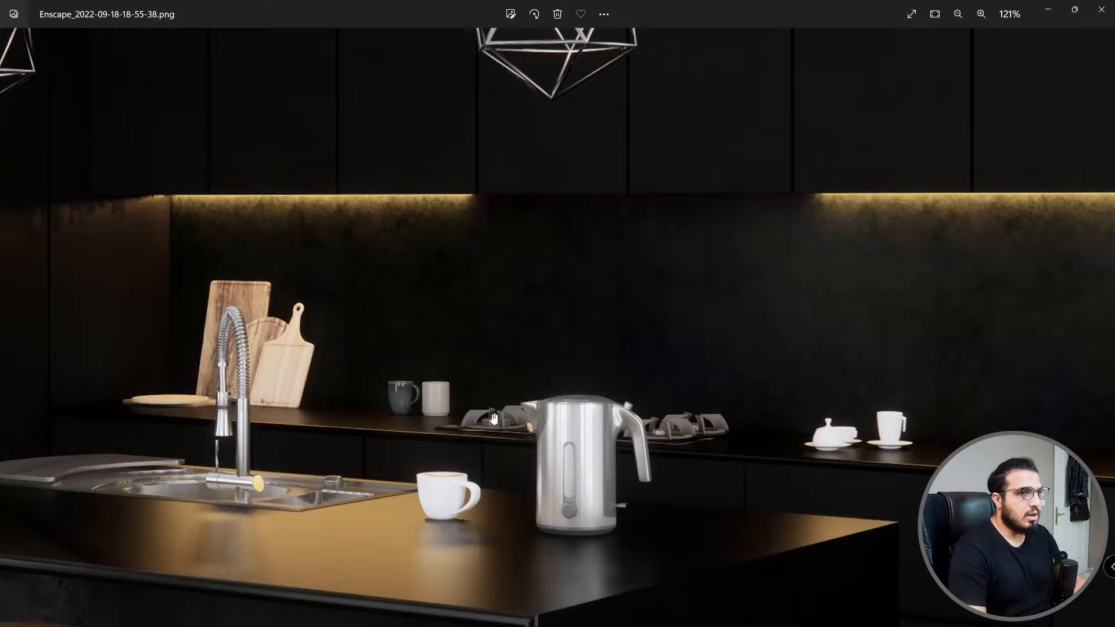
pyautogui.moveTo(494, 419); pyautogui.dragTo(637, 432)
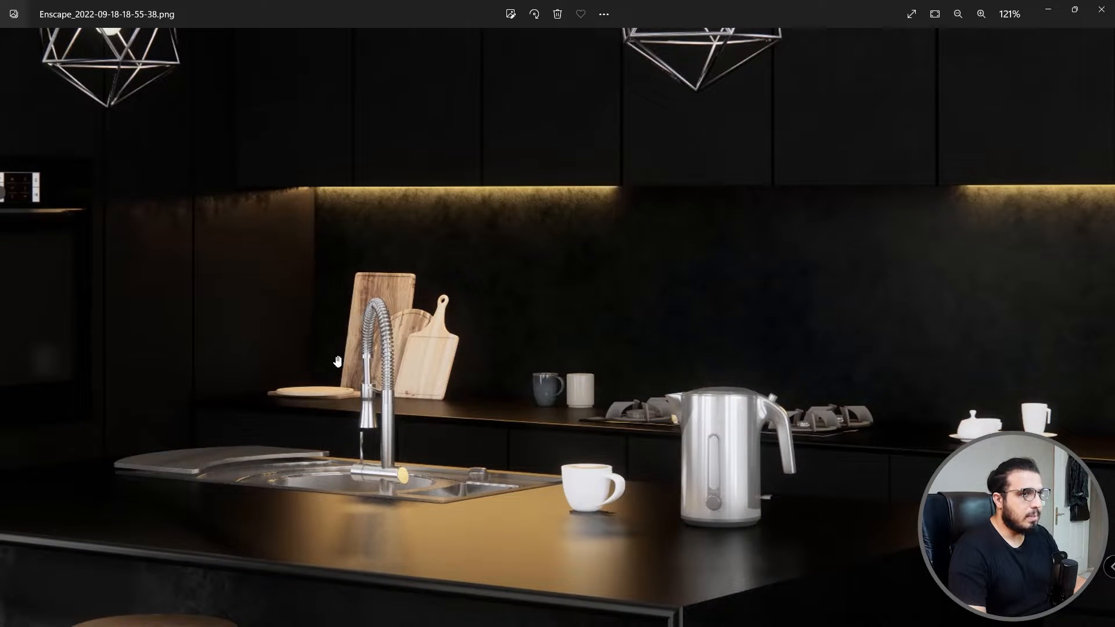
pyautogui.moveTo(296, 498); pyautogui.dragTo(799, 531)
pyautogui.scroll(-2, 483, 423)
pyautogui.moveTo(413, 388); pyautogui.dragTo(470, 219)
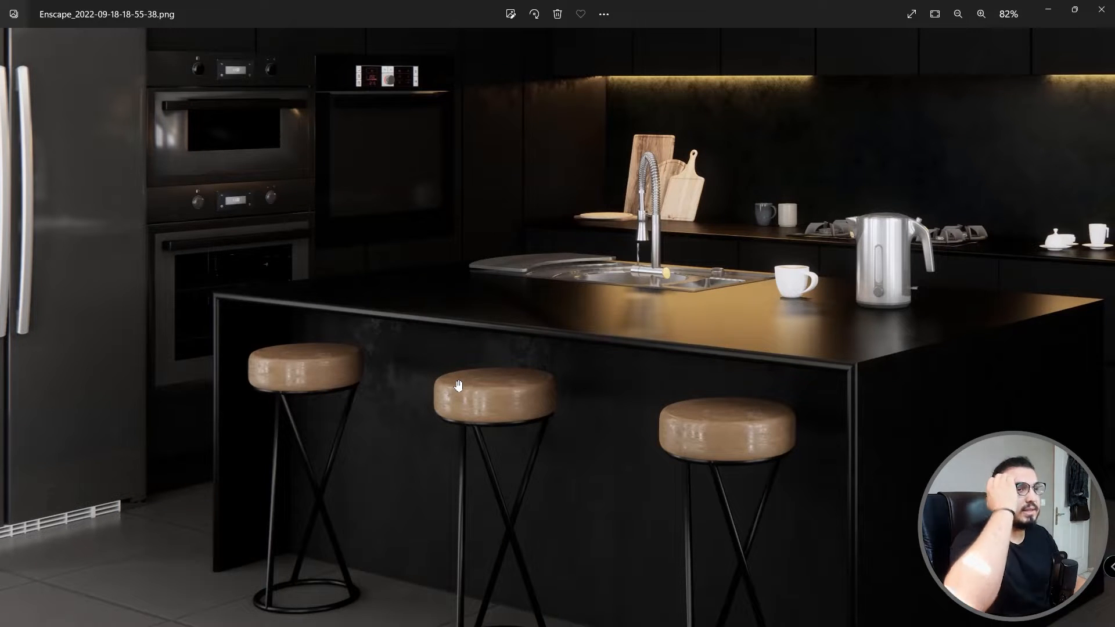
pyautogui.scroll(-3, 469, 360)
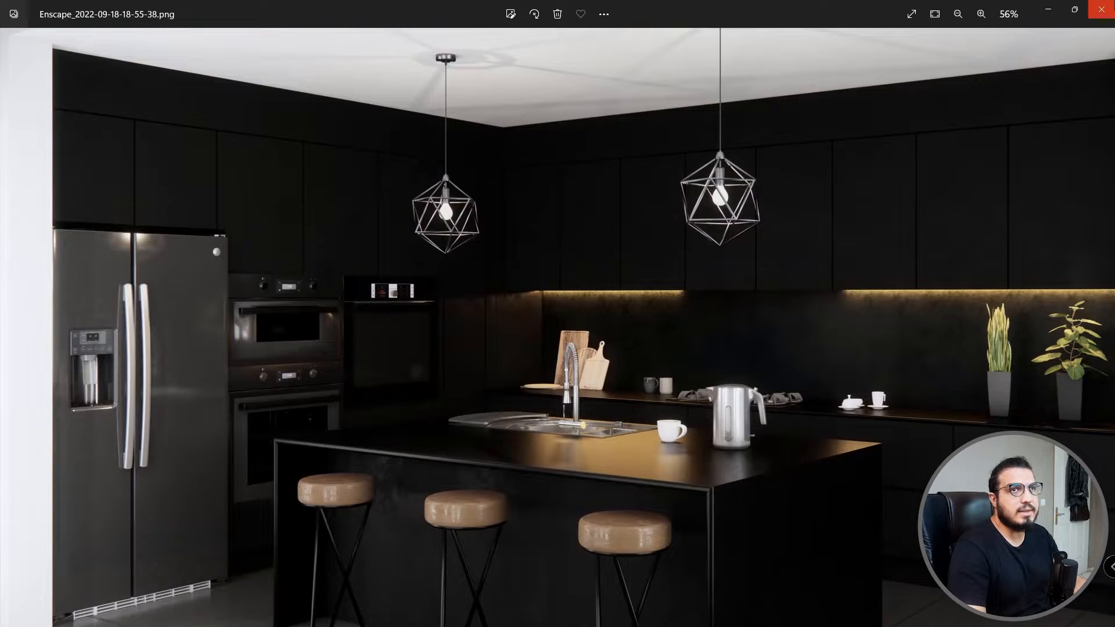
pyautogui.click(1101, 8)
# Close the Asset Library to return to the full kitchen view in Enscape.
pyautogui.scroll(-3, 451, 475)
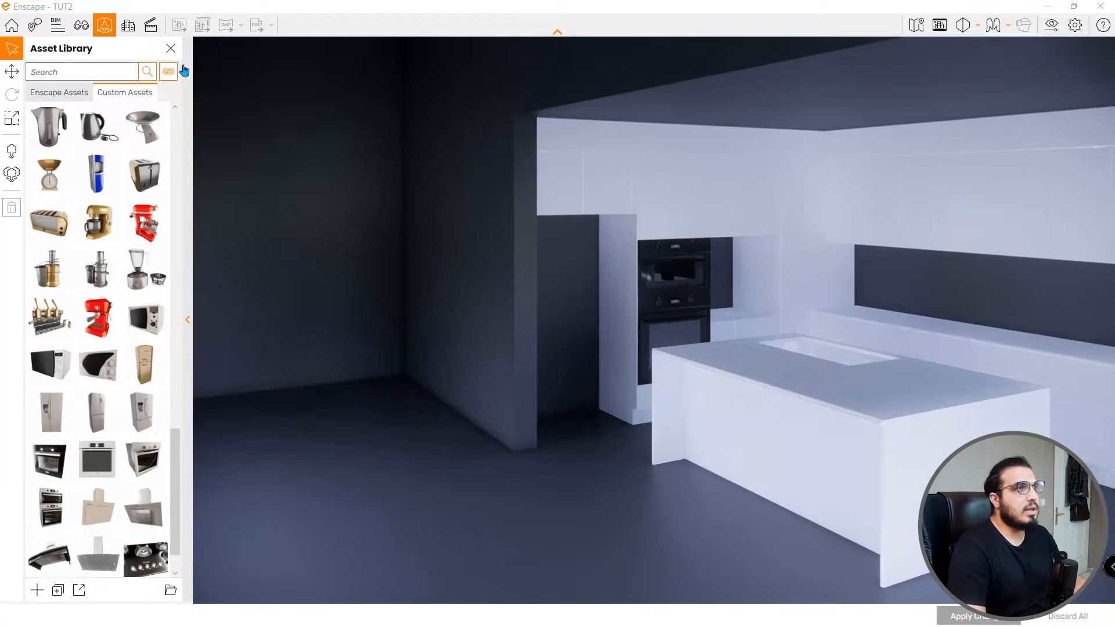
pyautogui.click(170, 48)
pyautogui.moveTo(669, 416); pyautogui.dragTo(1021, 411)
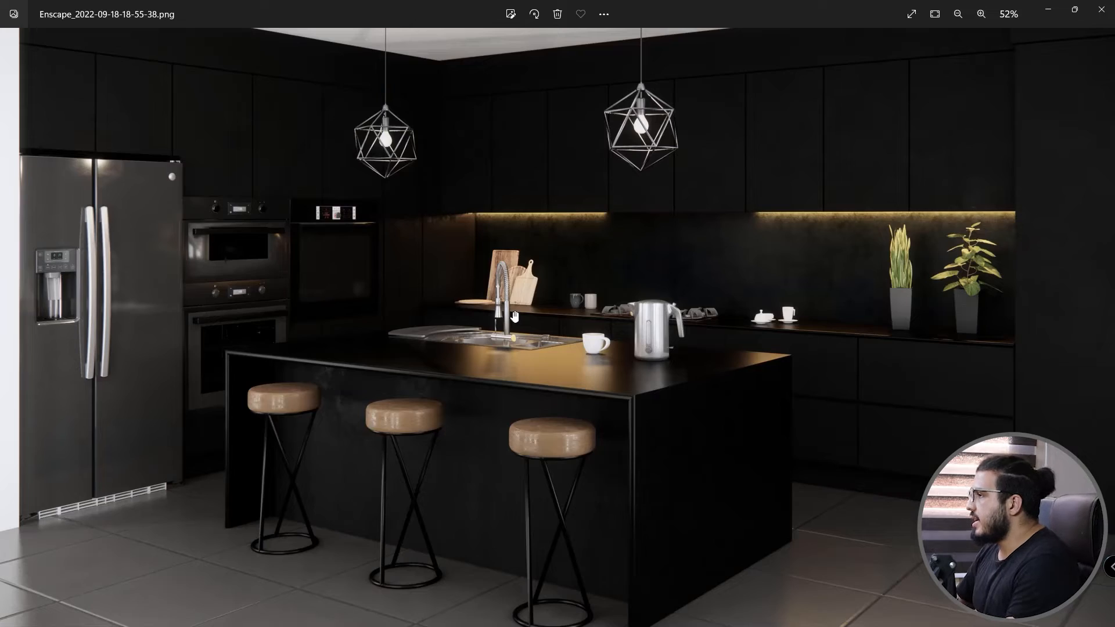
# Examine the floor tiles, island and dark cabinet finishes in the reference render, and close it.
pyautogui.scroll(-1, 487, 476)
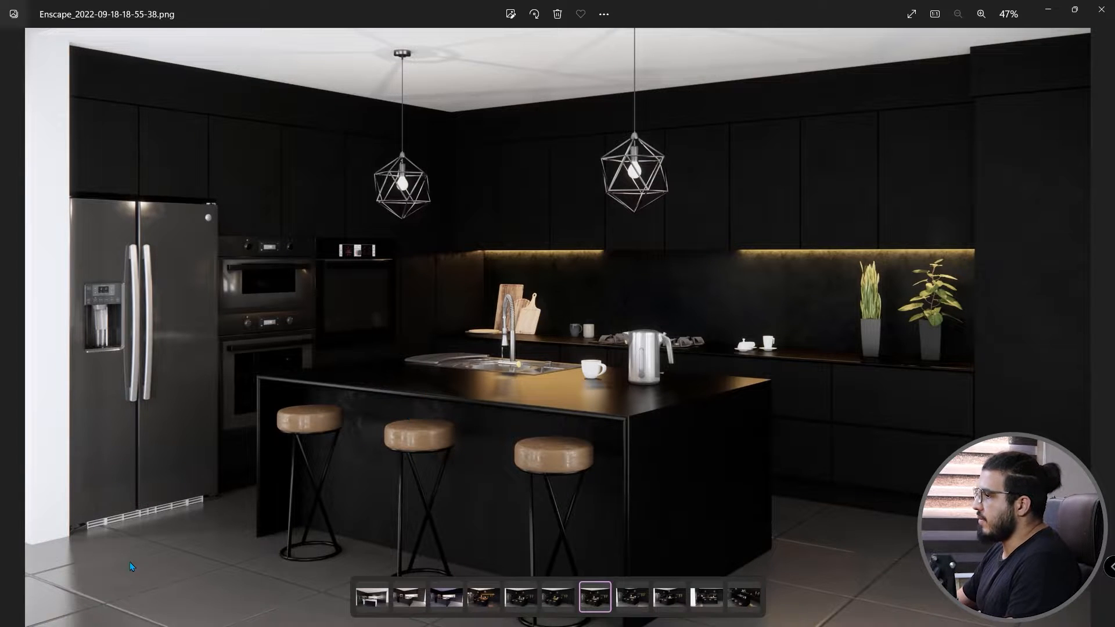
pyautogui.scroll(2, 132, 566)
pyautogui.moveTo(861, 495); pyautogui.dragTo(699, 471)
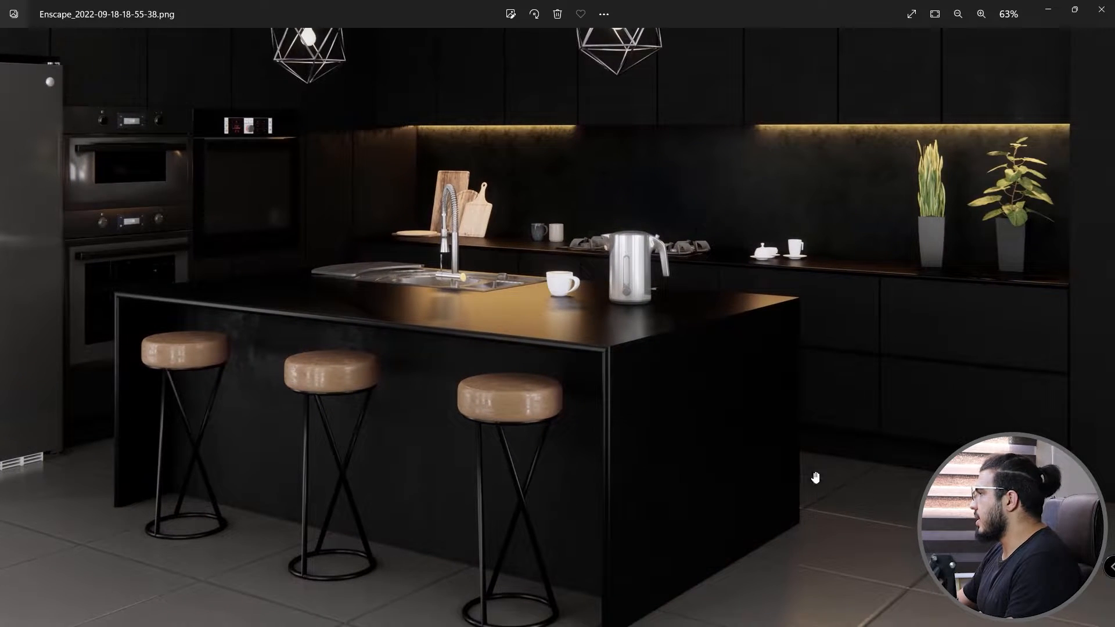
pyautogui.moveTo(291, 459); pyautogui.dragTo(655, 490)
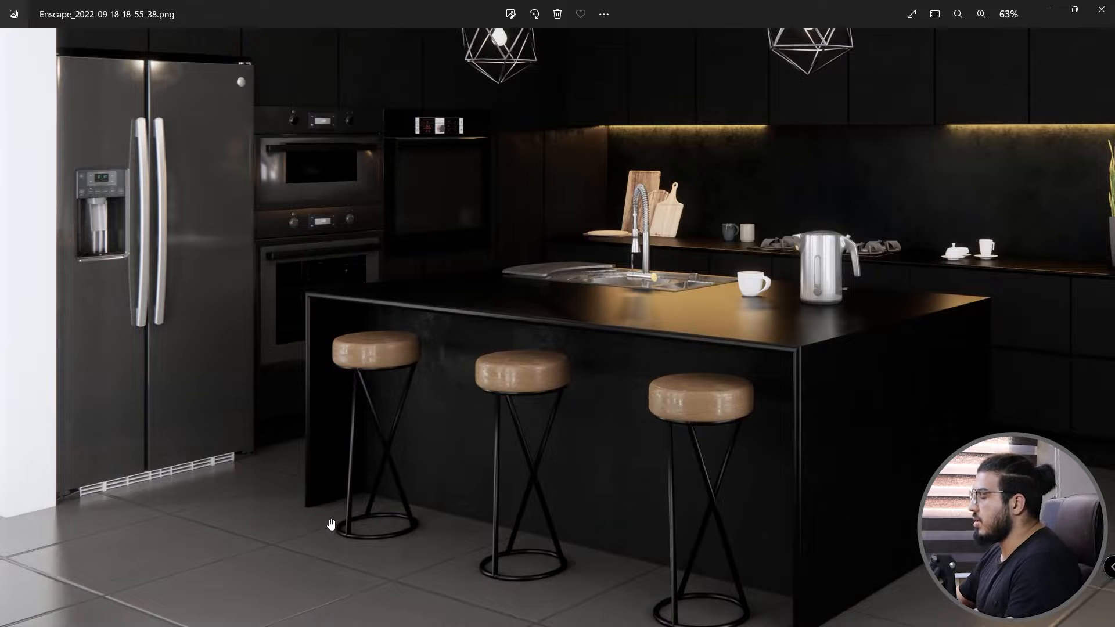
pyautogui.moveTo(330, 525); pyautogui.dragTo(265, 544)
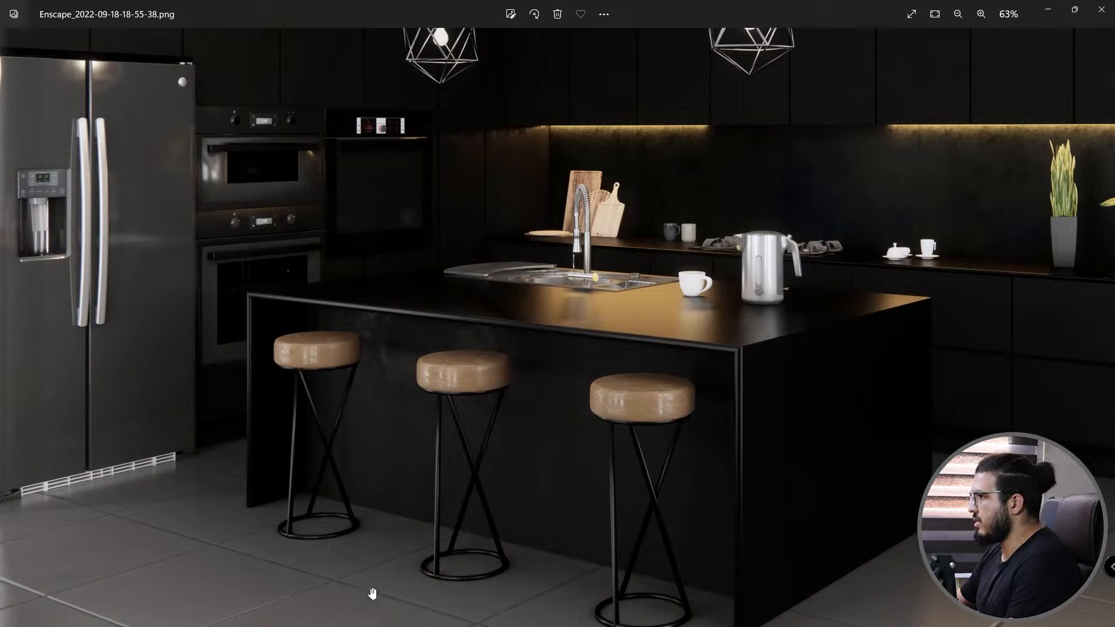
pyautogui.moveTo(395, 582); pyautogui.dragTo(316, 581)
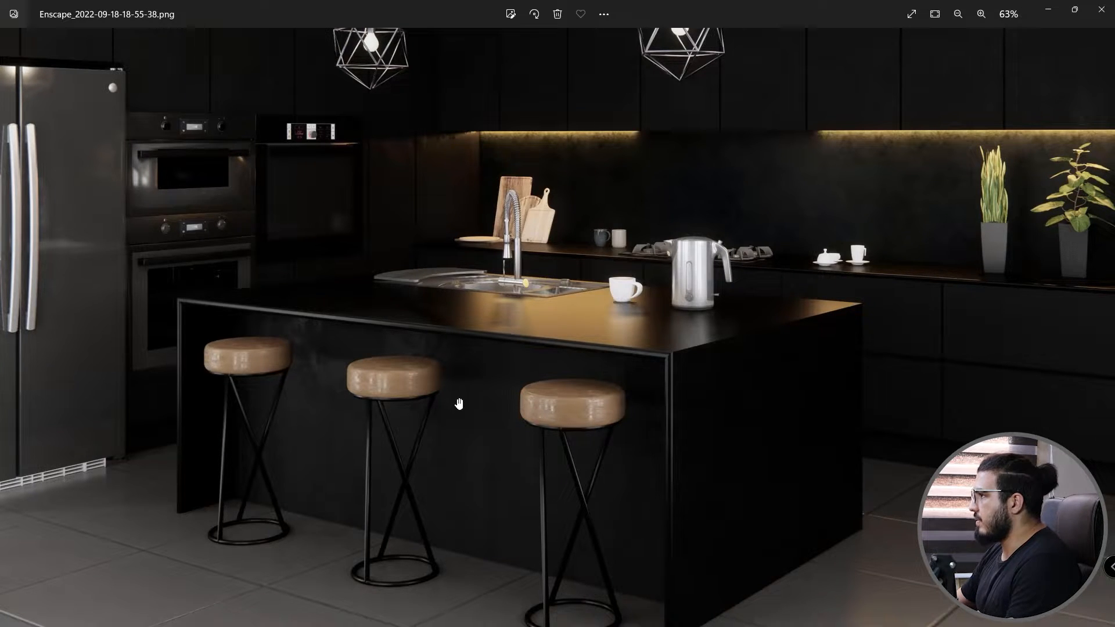
pyautogui.moveTo(907, 506); pyautogui.dragTo(642, 542)
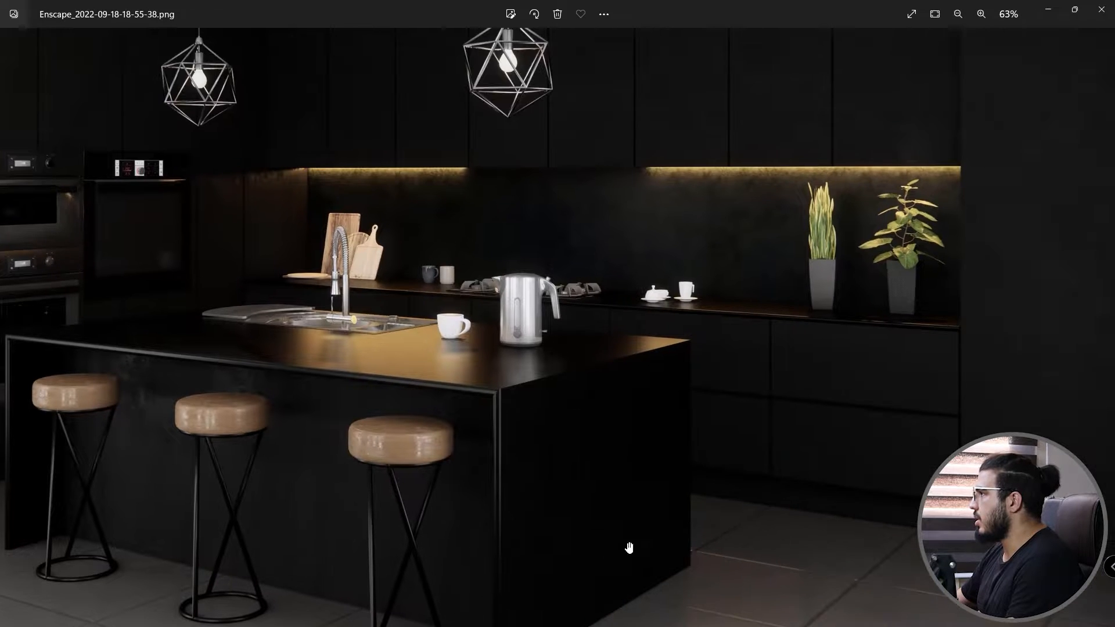
pyautogui.scroll(3, 977, 360)
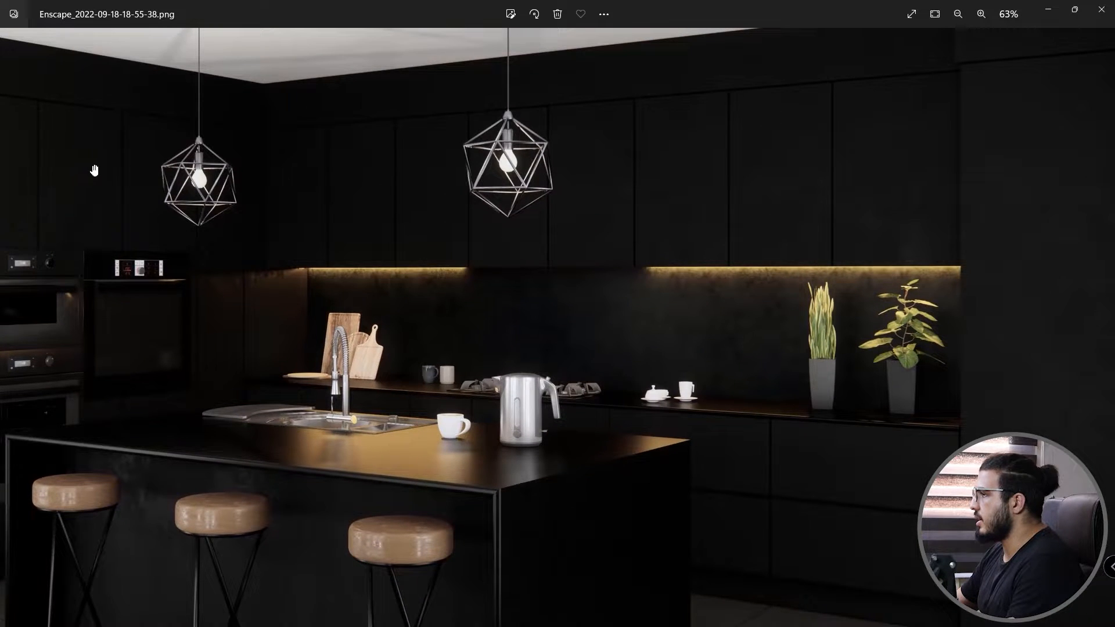
pyautogui.scroll(-3, 702, 299)
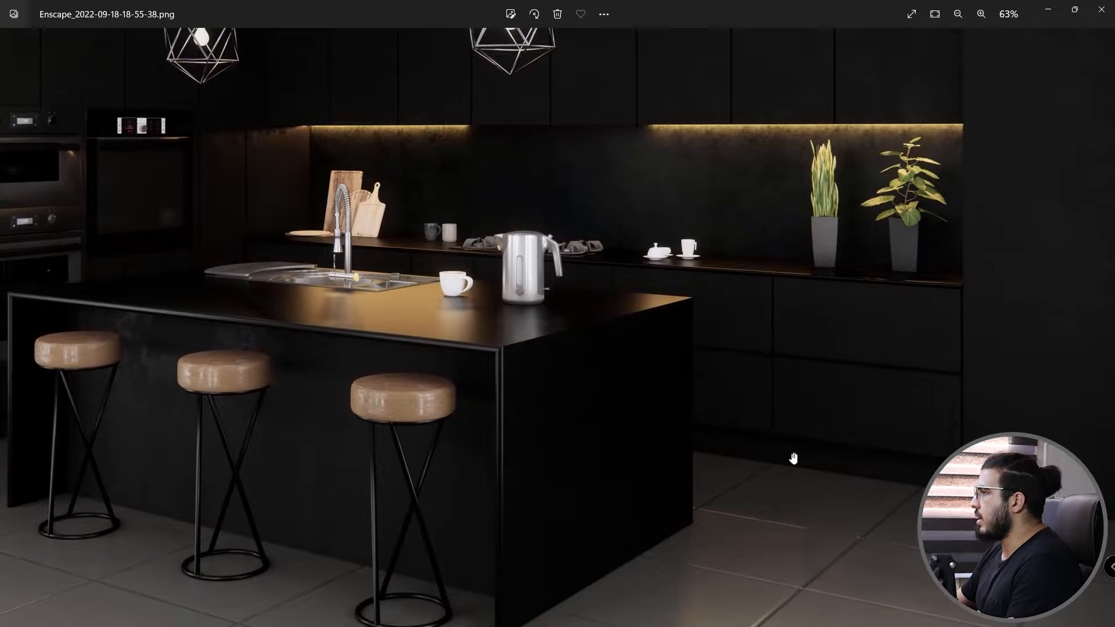
pyautogui.moveTo(685, 474); pyautogui.dragTo(807, 485)
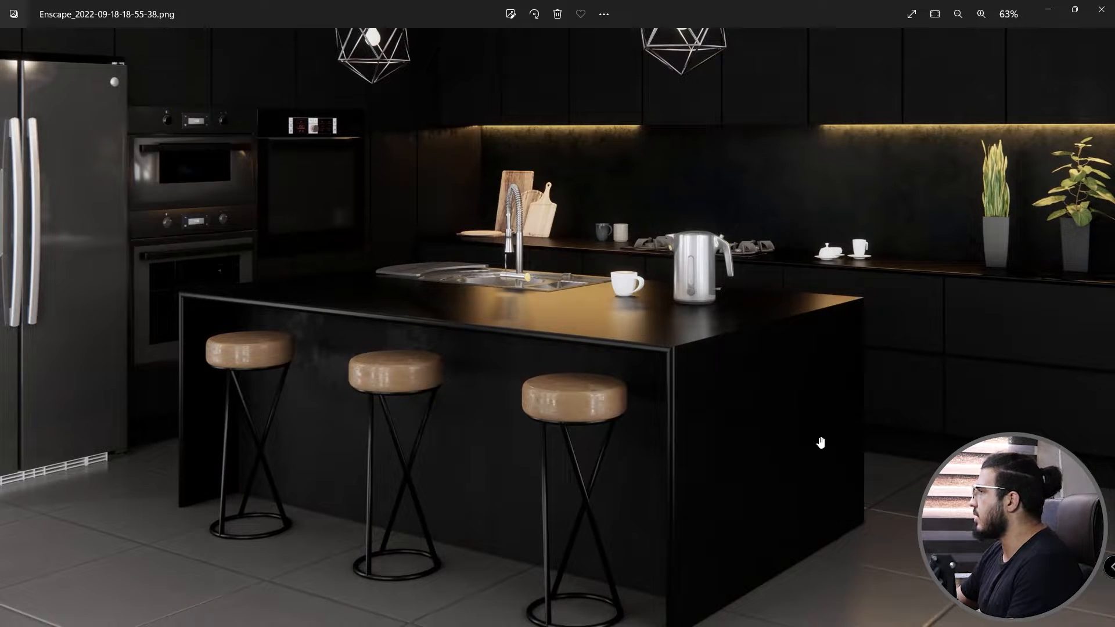
pyautogui.moveTo(820, 443); pyautogui.dragTo(631, 439)
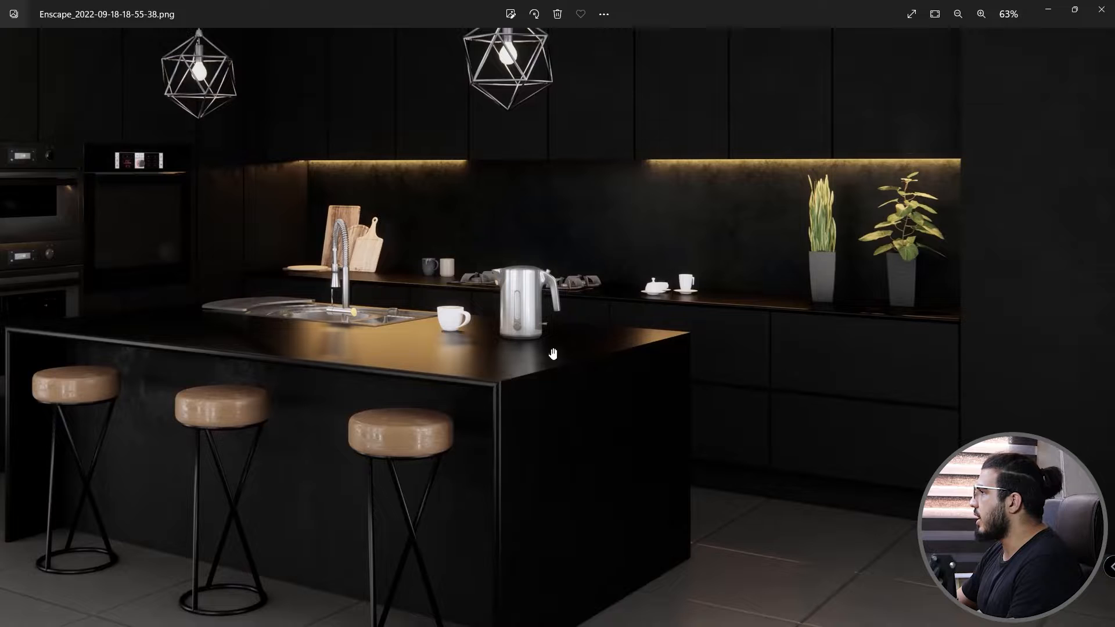
pyautogui.moveTo(736, 475); pyautogui.dragTo(679, 624)
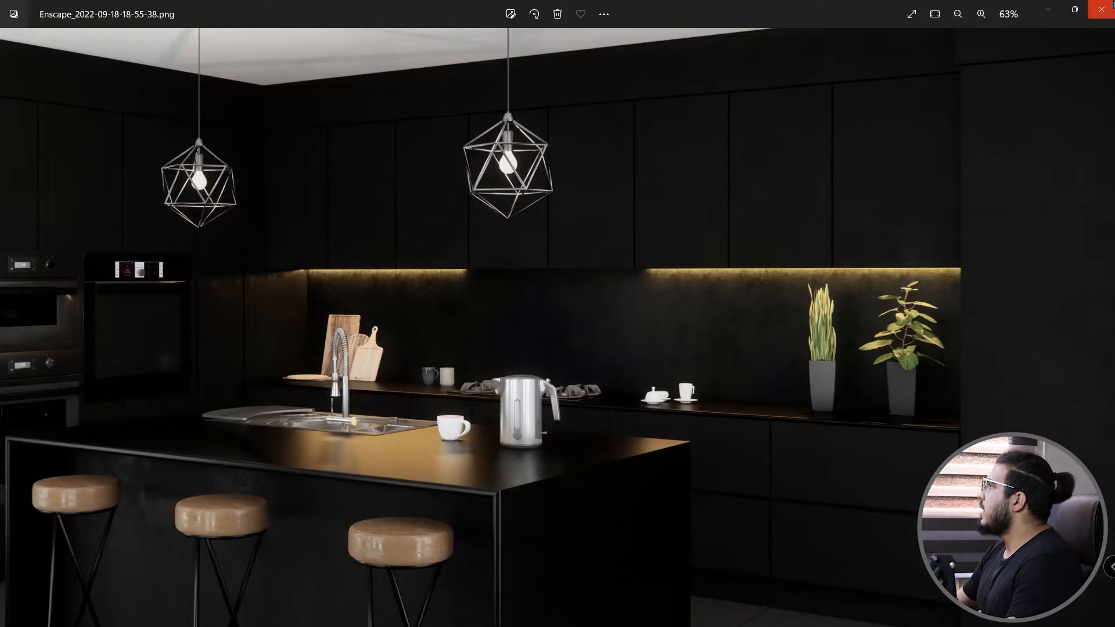
pyautogui.click(1111, 4)
# Open the Metal022_2K-JPG texture folder, view Metal022_PREVIEW.jpg and close the image.
pyautogui.scroll(-3, 552, 360)
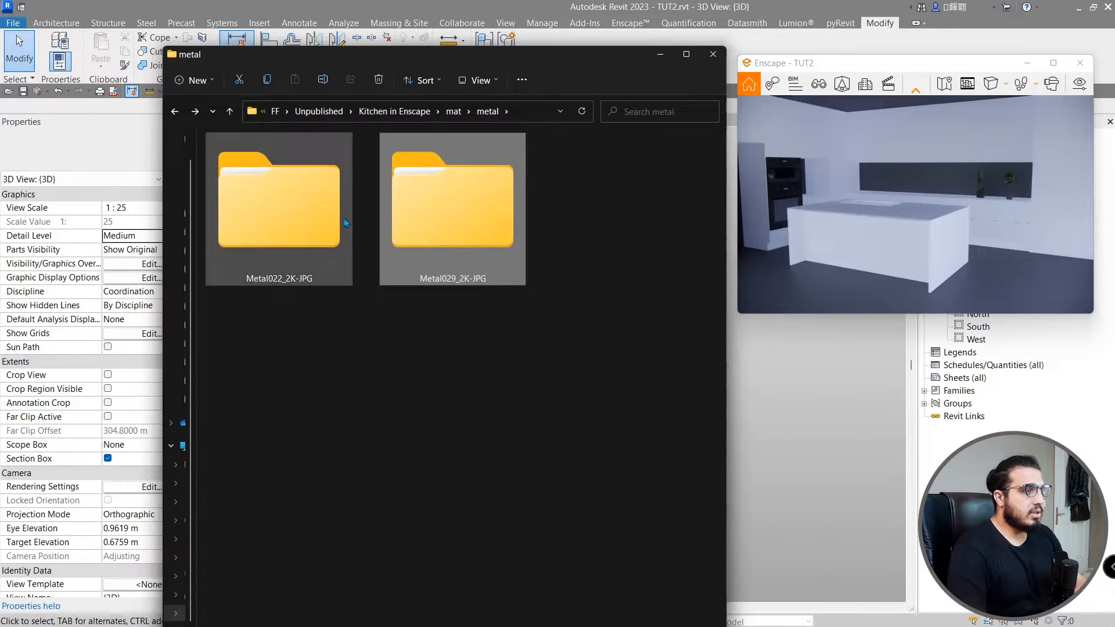
pyautogui.doubleClick(323, 241)
pyautogui.doubleClick(278, 449)
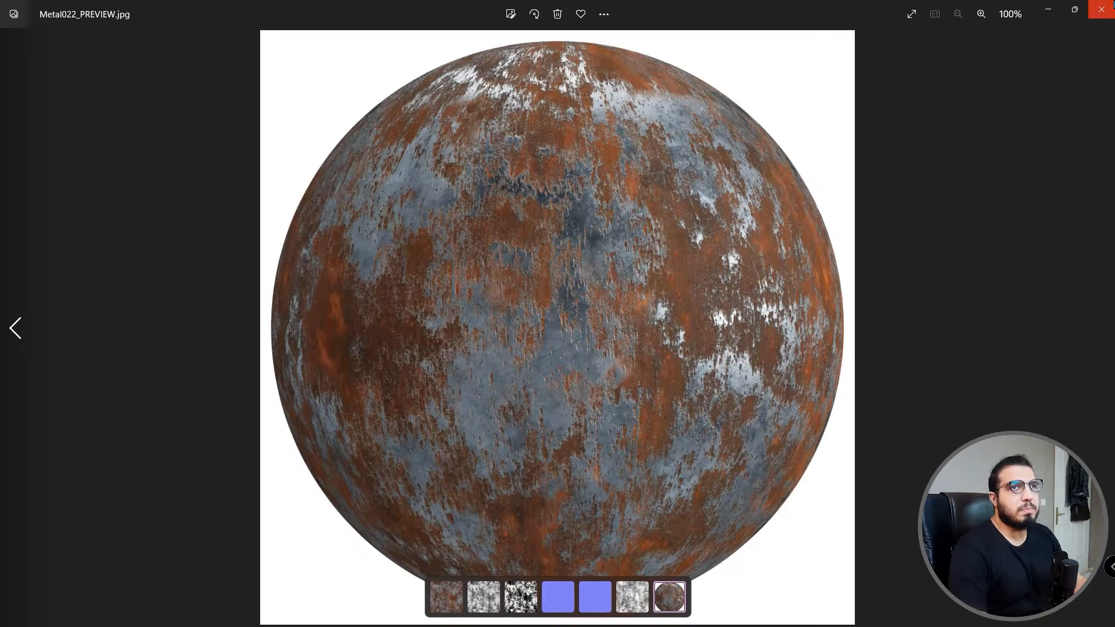
pyautogui.click(1106, 6)
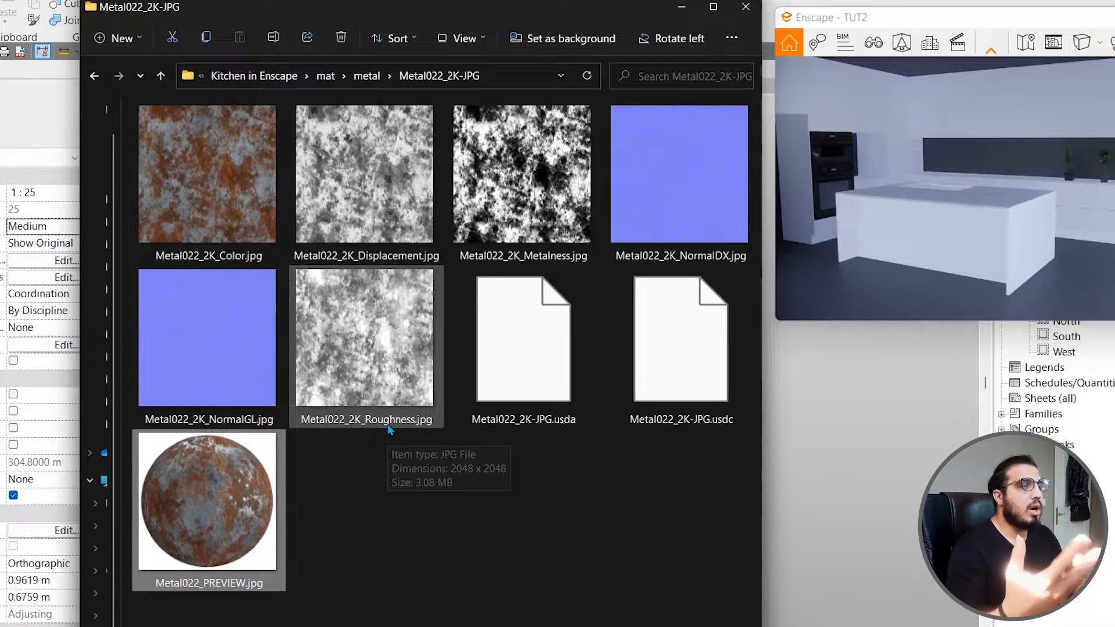
# Go to the Metal029_2K-JPG texture folder, view Metal029_2K_Color.jpg enlarged and close it.
pyautogui.hotkey('alt', 'Up')
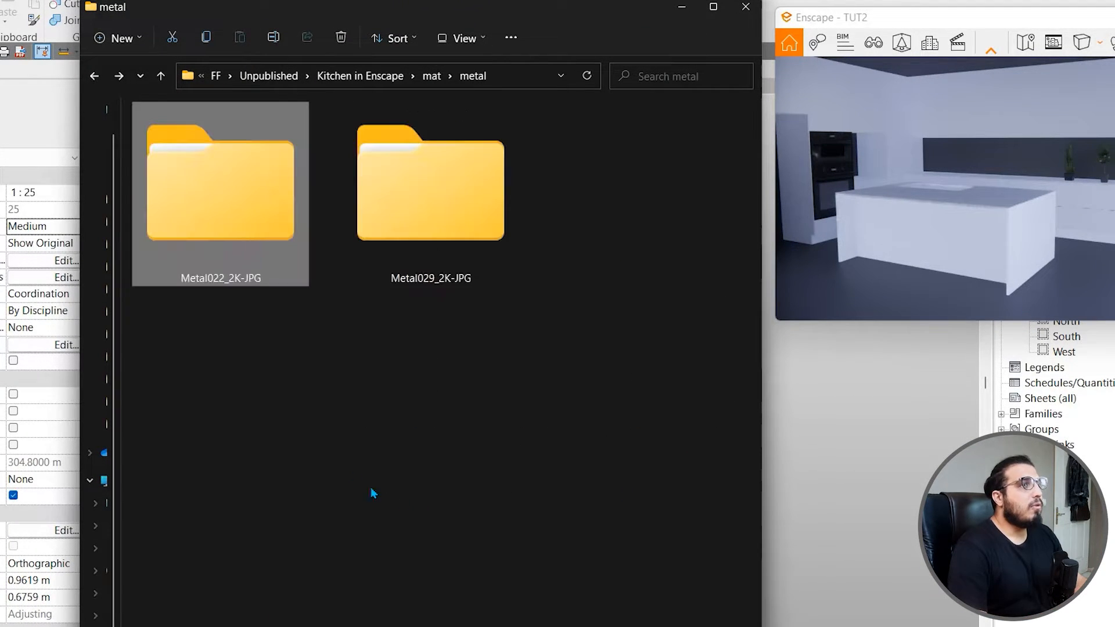
pyautogui.doubleClick(440, 261)
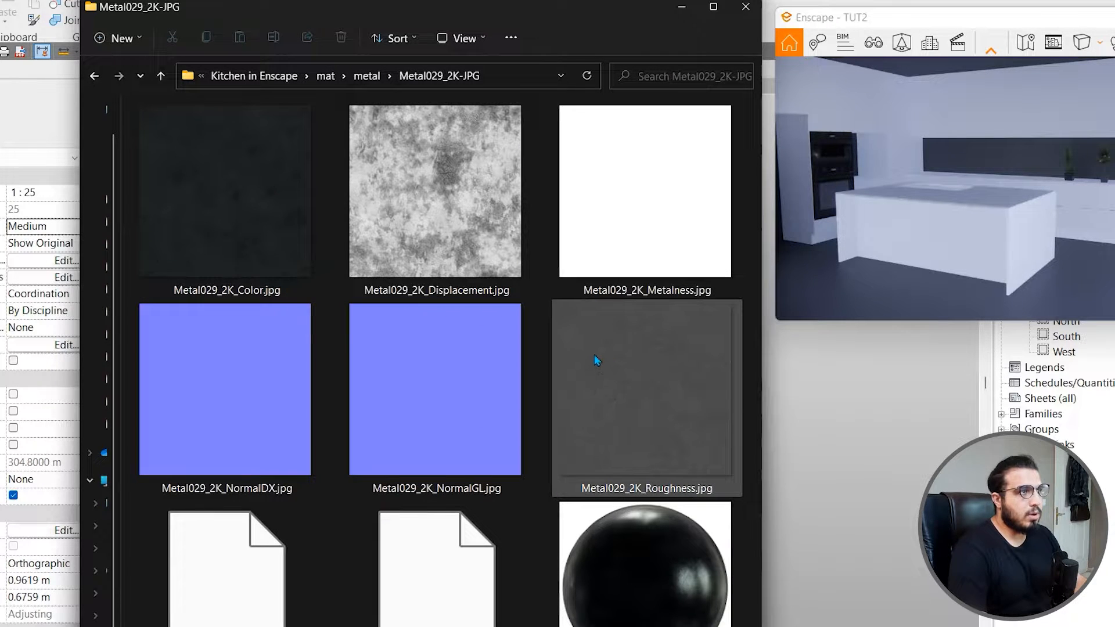
pyautogui.doubleClick(242, 219)
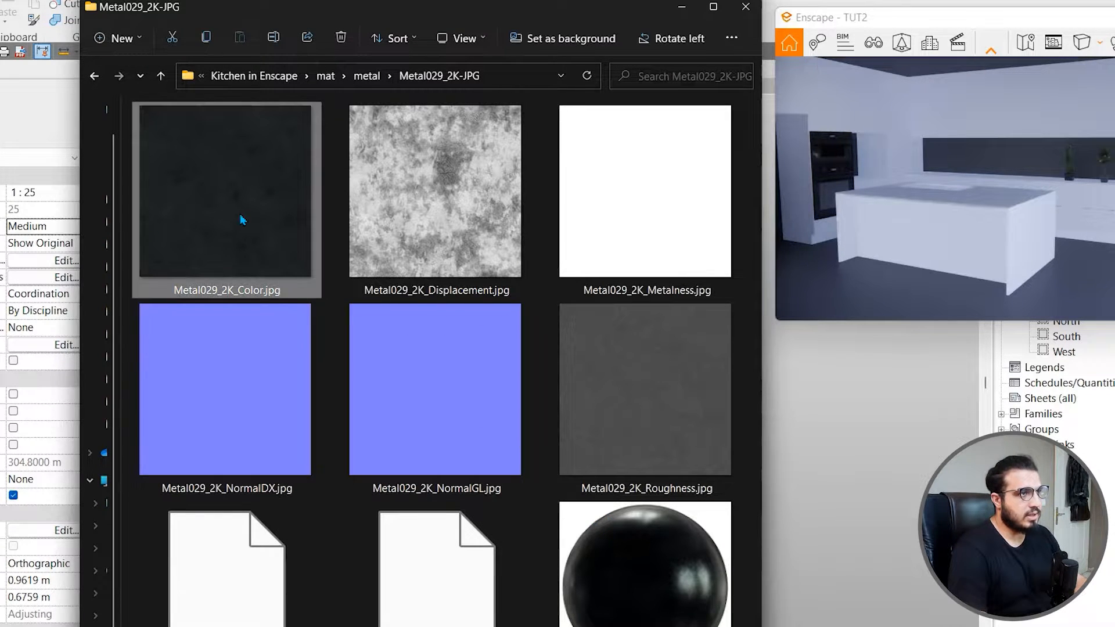
pyautogui.scroll(3, 473, 226)
pyautogui.scroll(-3, 476, 227)
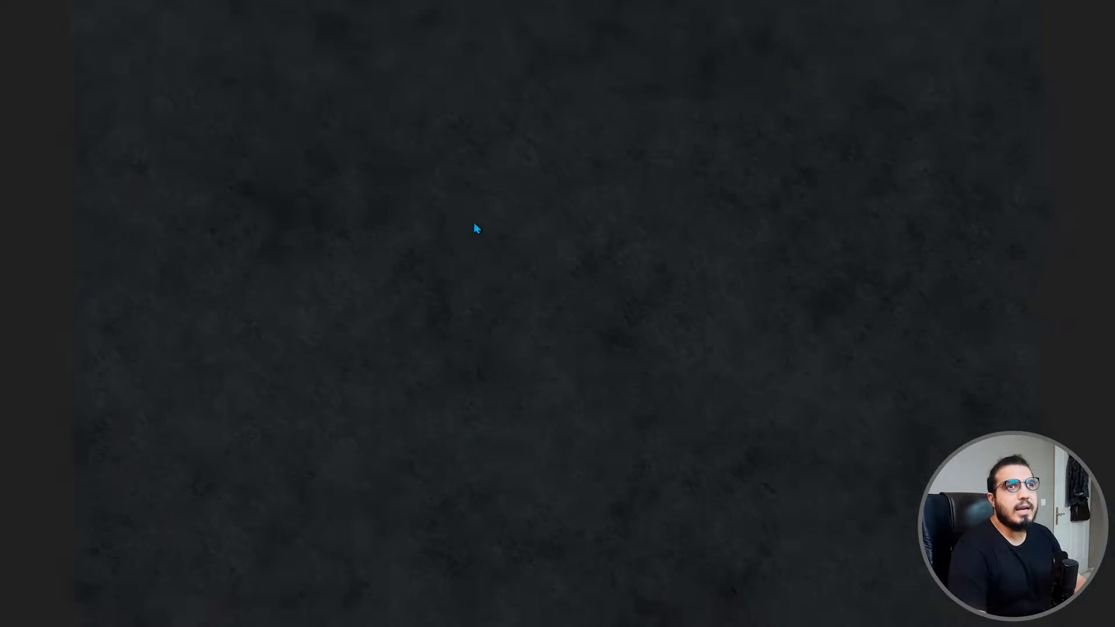
pyautogui.press('Escape')
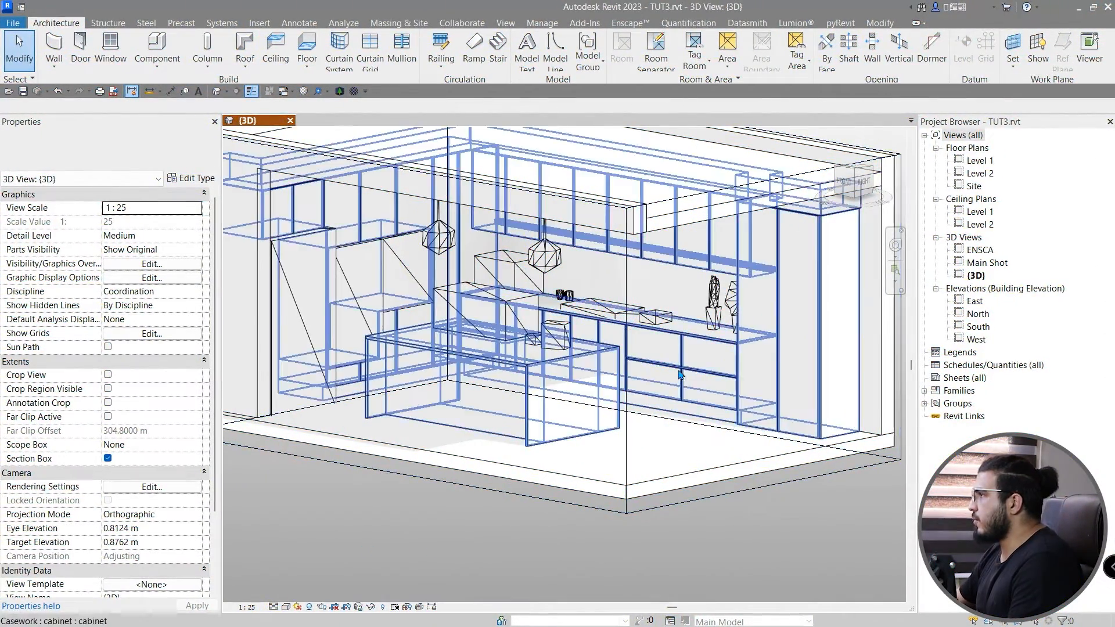
# Open the kitchen cabinet casework for in-place editing from the 3D view.
pyautogui.moveTo(681, 375); pyautogui.dragTo(711, 384, button='middle')
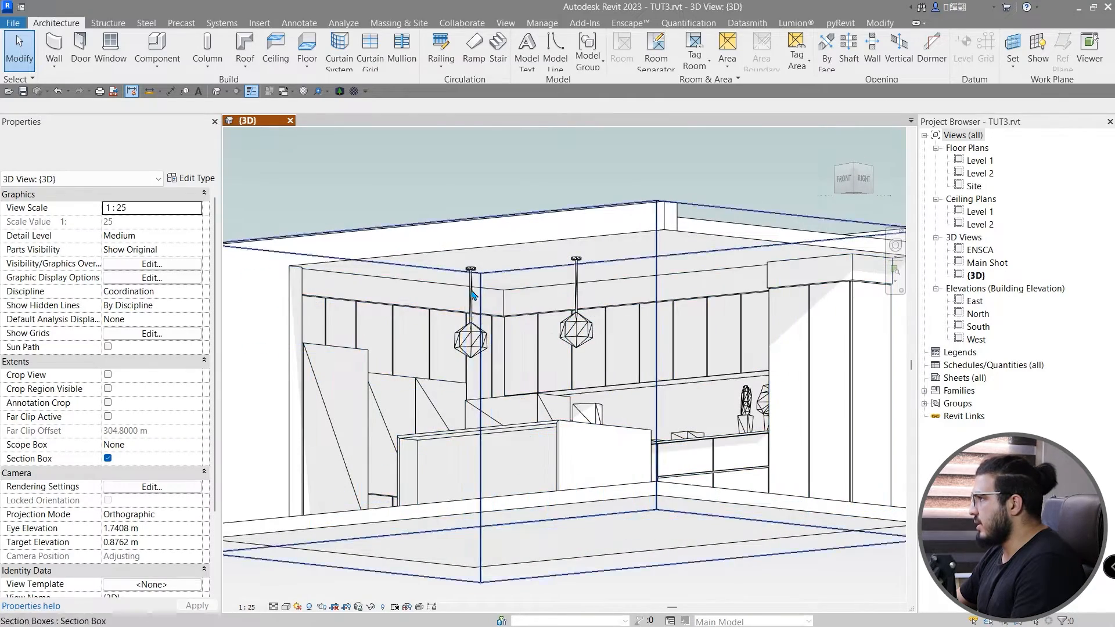
pyautogui.keyDown('shift'); pyautogui.moveTo(471, 294); pyautogui.dragTo(626, 380, button='middle'); pyautogui.keyUp('shift')
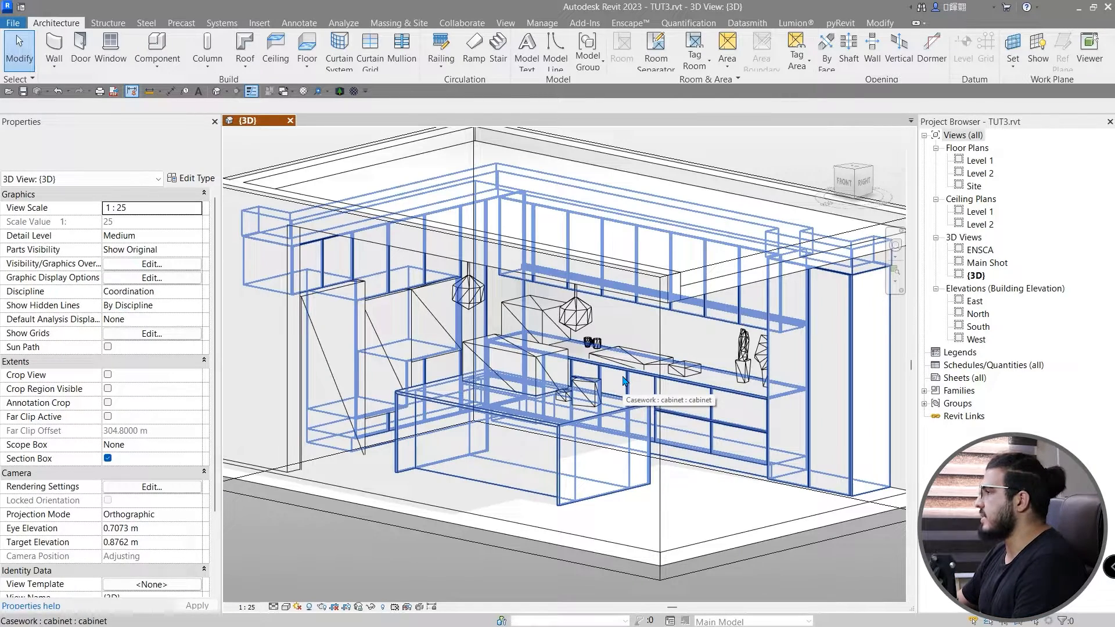
pyautogui.keyDown('shift'); pyautogui.moveTo(542, 355); pyautogui.dragTo(587, 398, button='middle'); pyautogui.keyUp('shift')
pyautogui.click(591, 399)
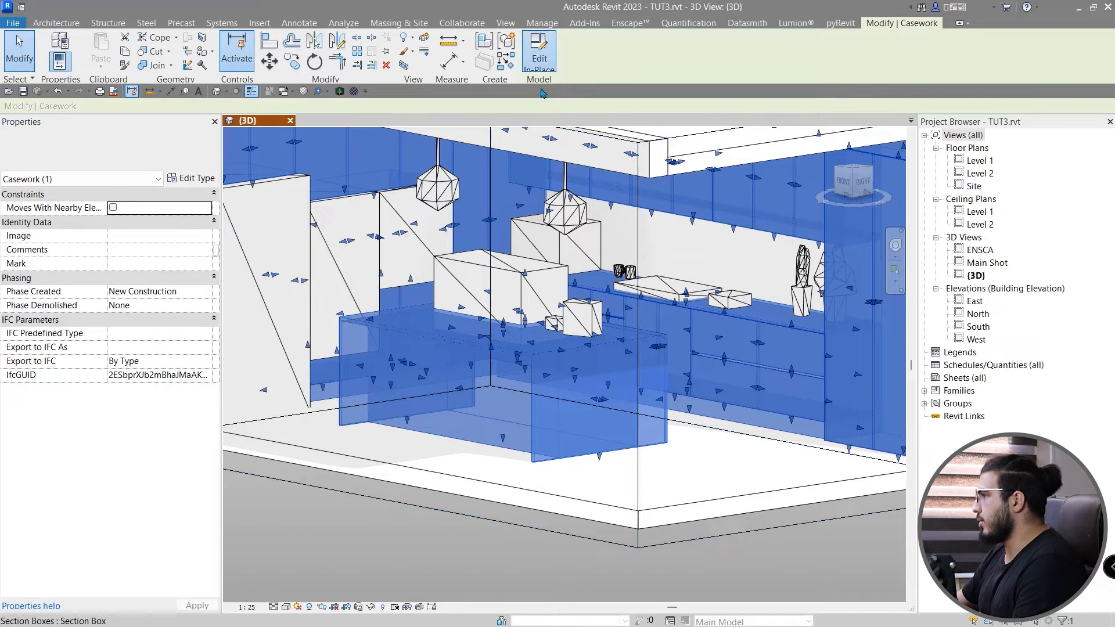
pyautogui.click(539, 56)
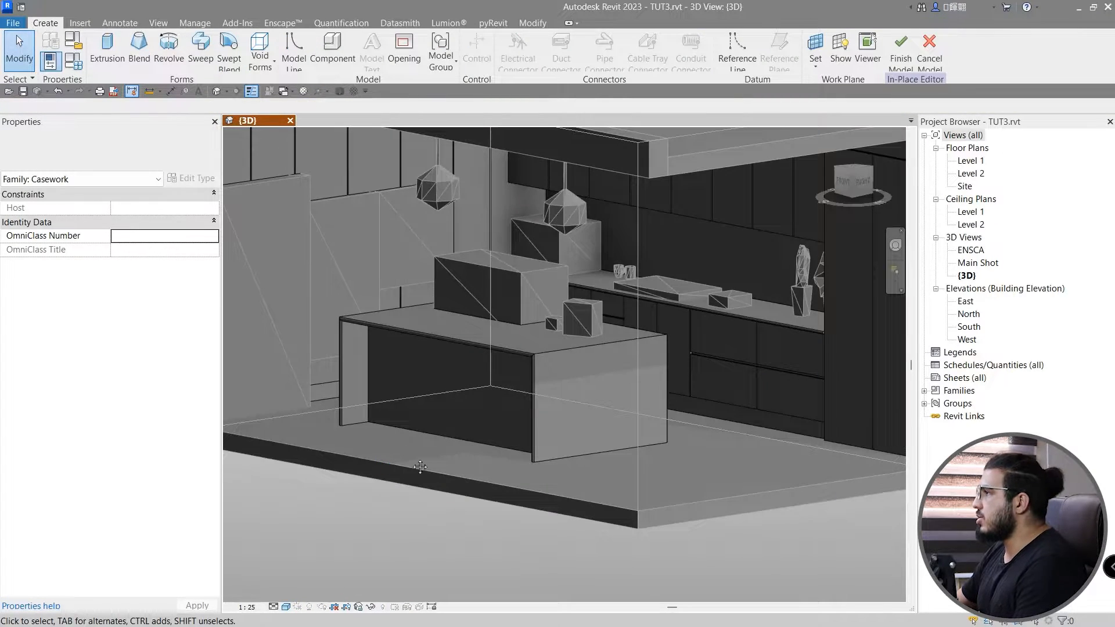
# Select the island body, base cabinet fronts, tall cabinet, plinth and recessed drawer strip extrusions together.
pyautogui.click(446, 459)
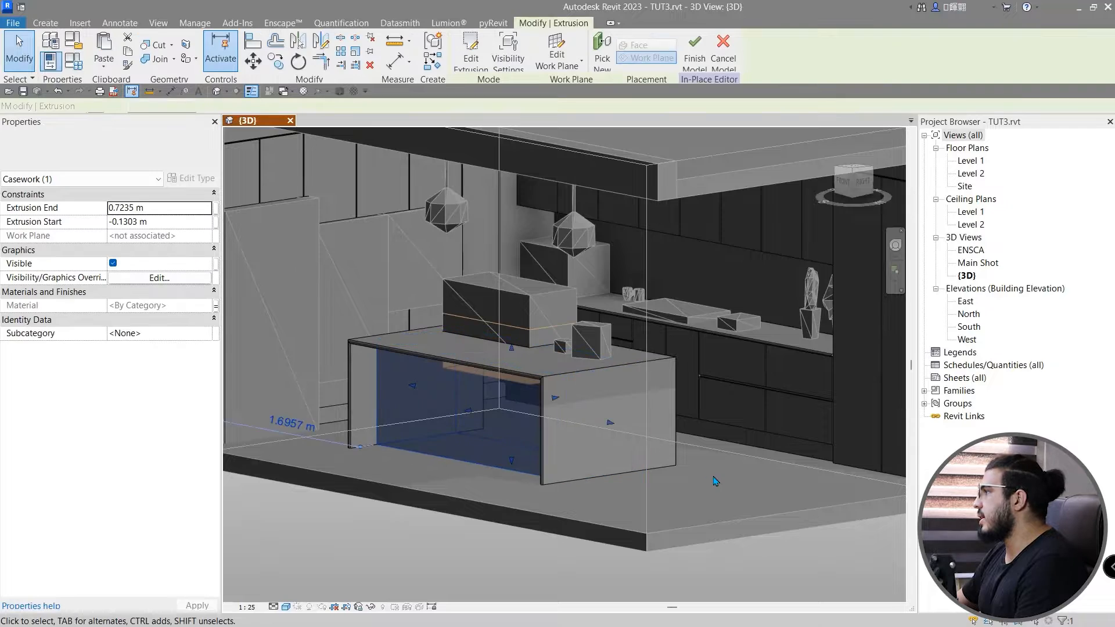
pyautogui.scroll(5, 639, 447)
pyautogui.keyDown('ctrl'); pyautogui.click(642, 451); pyautogui.keyUp('ctrl')
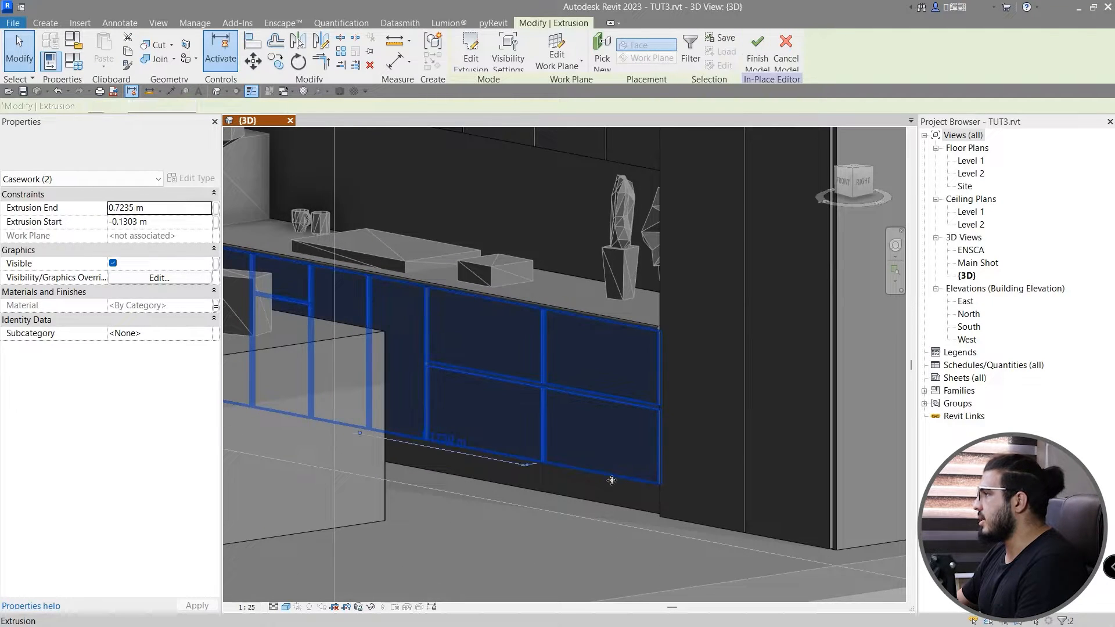
pyautogui.keyDown('ctrl'); pyautogui.click(703, 492); pyautogui.keyUp('ctrl')
pyautogui.scroll(-2, 566, 388)
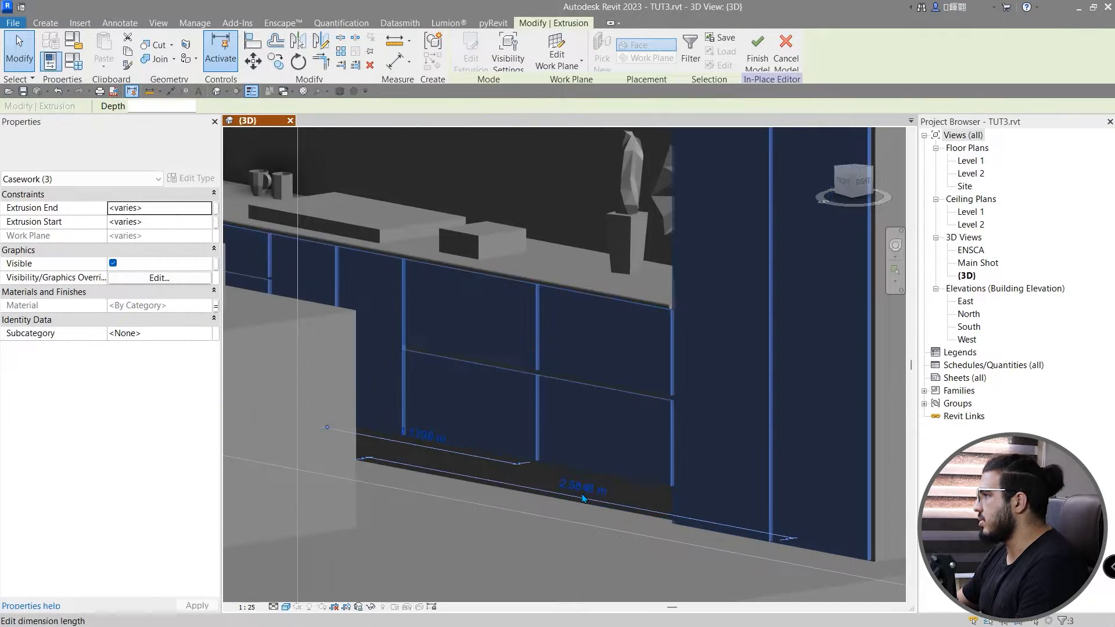
pyautogui.keyDown('ctrl'); pyautogui.click(528, 484); pyautogui.keyUp('ctrl')
pyautogui.scroll(6, 559, 390)
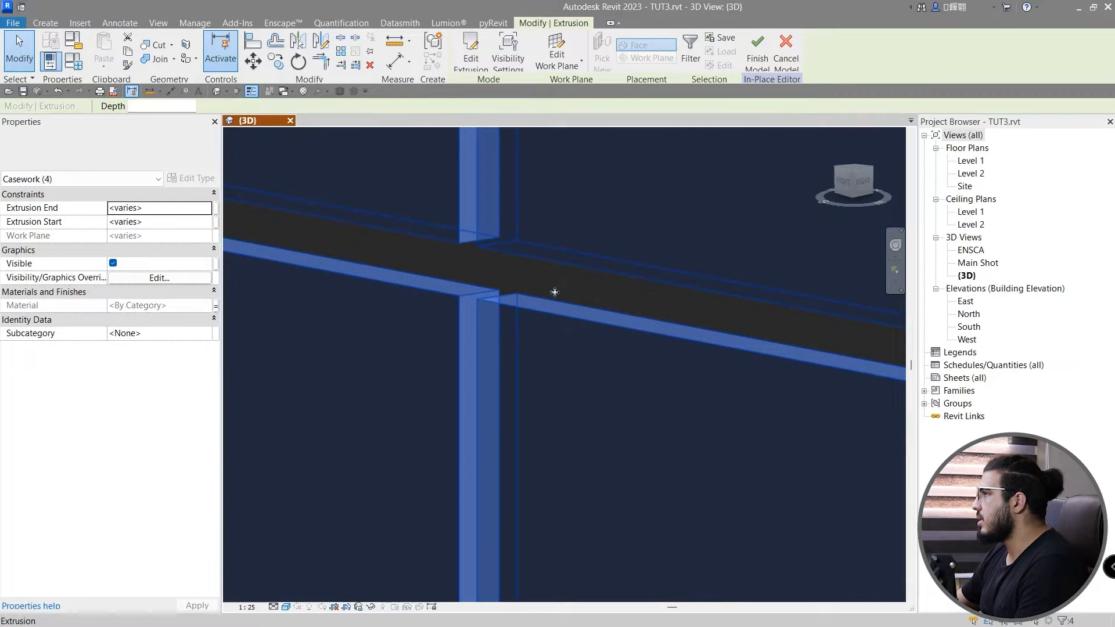
pyautogui.keyDown('ctrl'); pyautogui.click(562, 293); pyautogui.keyUp('ctrl')
pyautogui.scroll(-6, 562, 291)
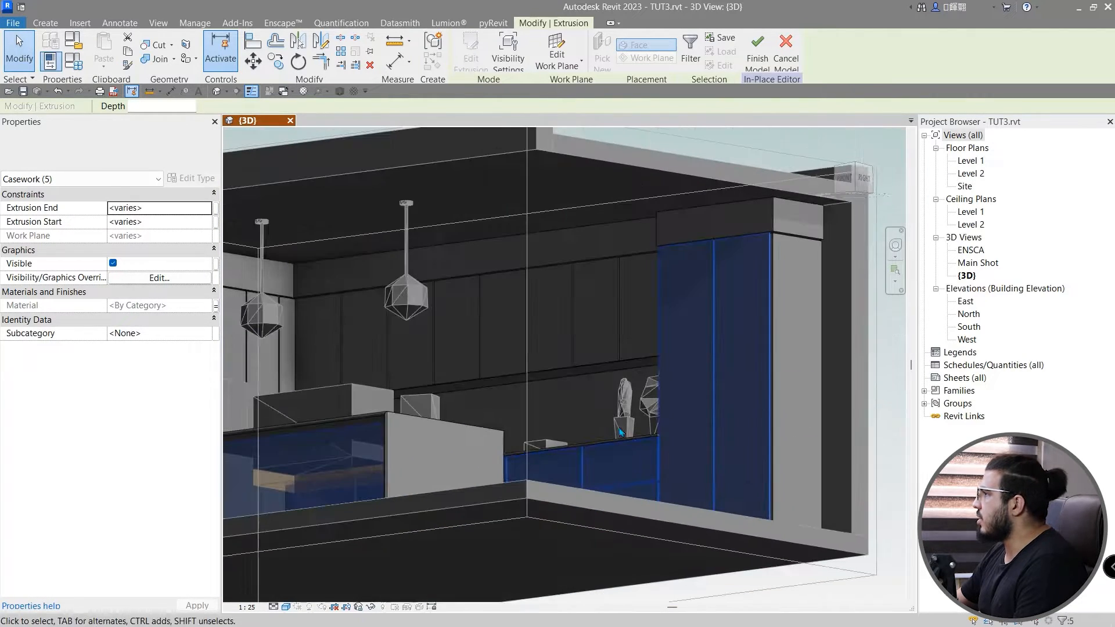
# Add the upper cabinet fronts and the strip beneath them to the selection, and check which family parameter their material uses without changing it.
pyautogui.keyDown('ctrl'); pyautogui.click(573, 341); pyautogui.keyUp('ctrl')
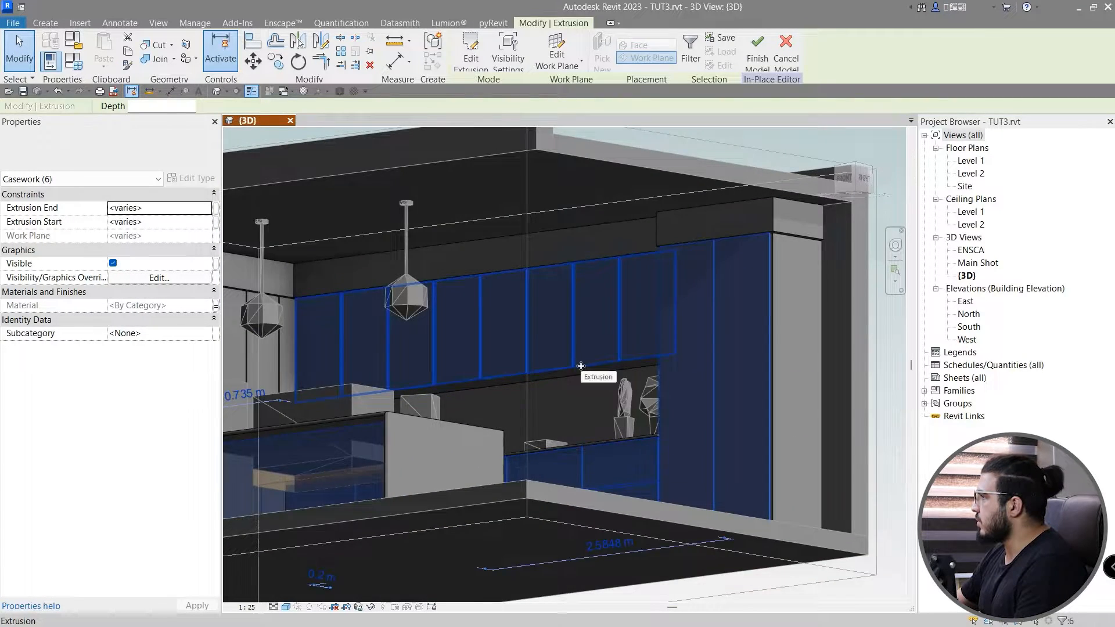
pyautogui.scroll(4, 580, 365)
pyautogui.scroll(-3, 591, 389)
pyautogui.scroll(4, 592, 390)
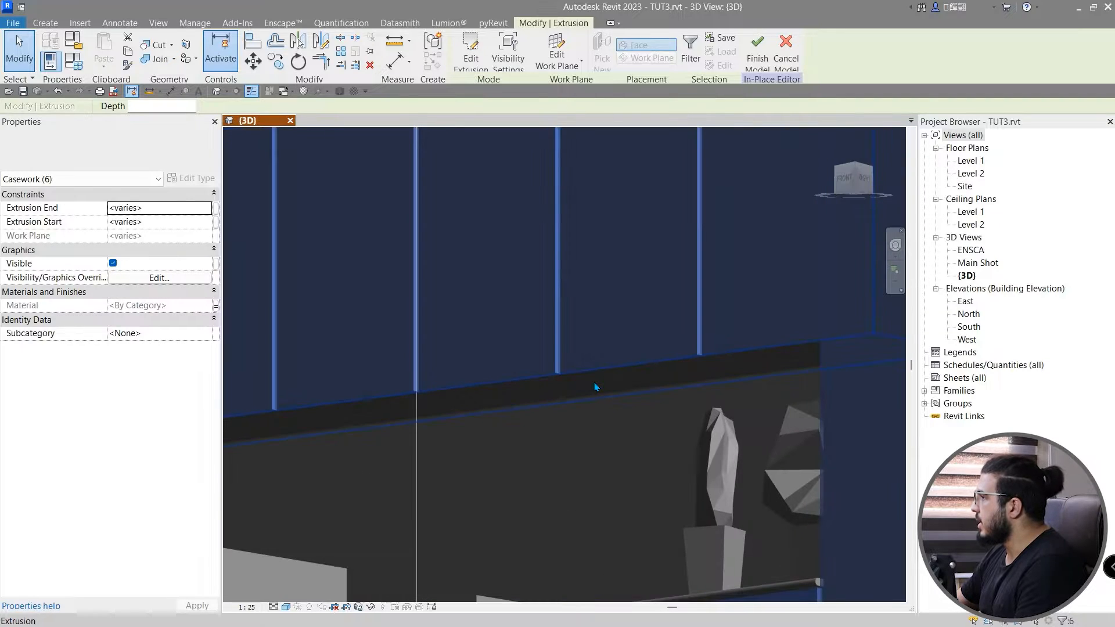
pyautogui.keyDown('ctrl'); pyautogui.click(594, 386); pyautogui.keyUp('ctrl')
pyautogui.scroll(-4, 595, 388)
pyautogui.keyDown('shift'); pyautogui.moveTo(595, 385); pyautogui.dragTo(551, 493, button='middle'); pyautogui.keyUp('shift')
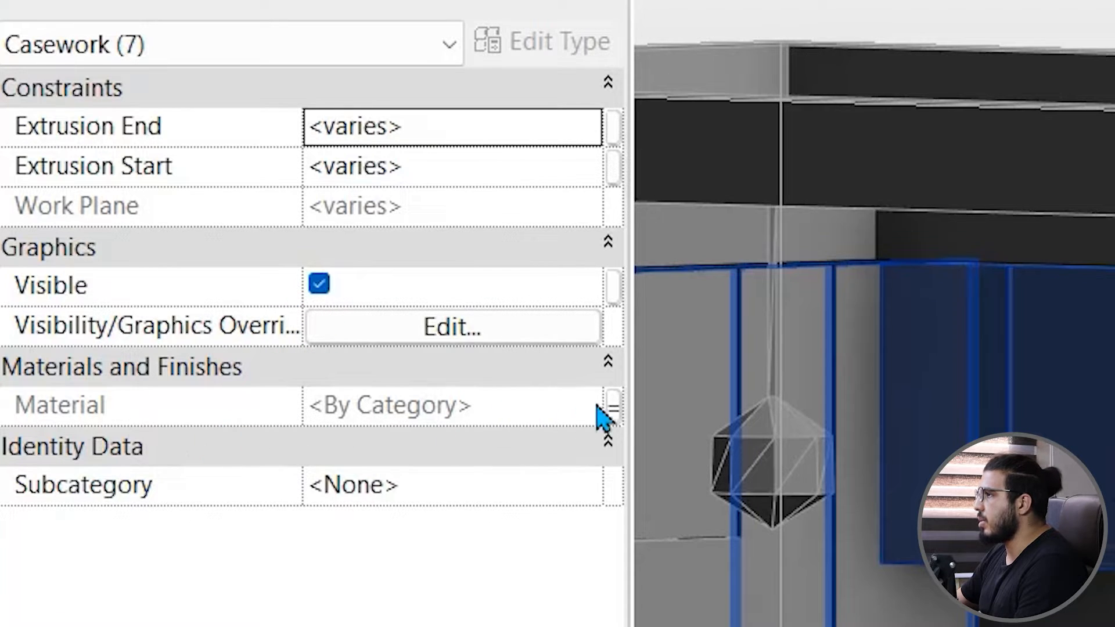
pyautogui.click(613, 401)
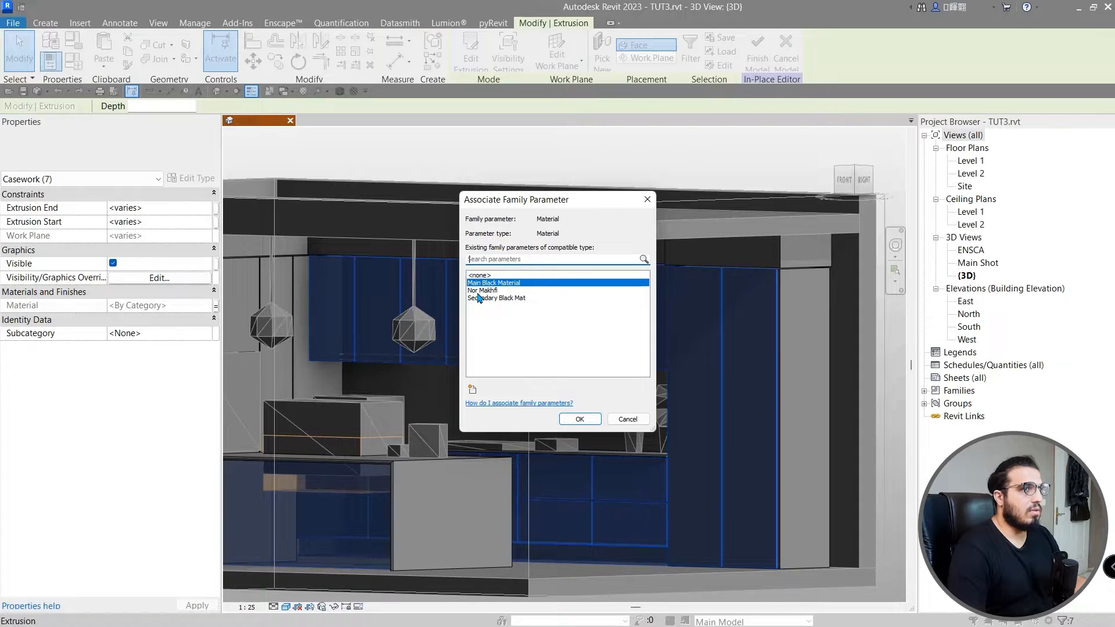
pyautogui.press('Escape')
pyautogui.press('Escape')
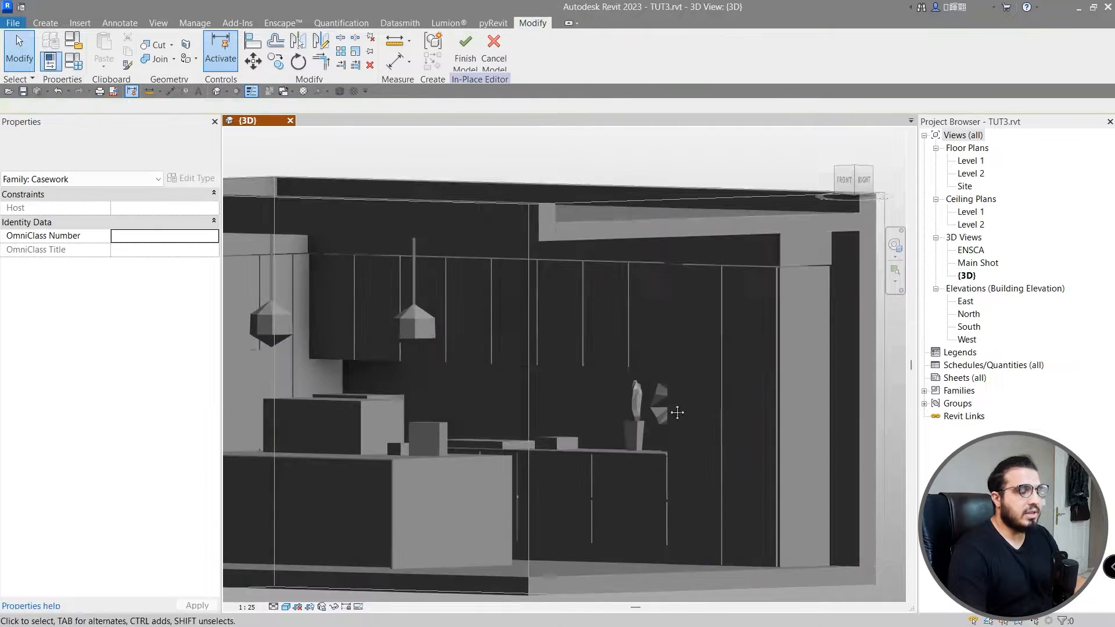
# Check the family parameter associated with the island shell and back countertop material, and finish the in-place model.
pyautogui.keyDown('shift'); pyautogui.moveTo(676, 413); pyautogui.dragTo(799, 375, button='middle'); pyautogui.keyUp('shift')
pyautogui.scroll(5, 697, 412)
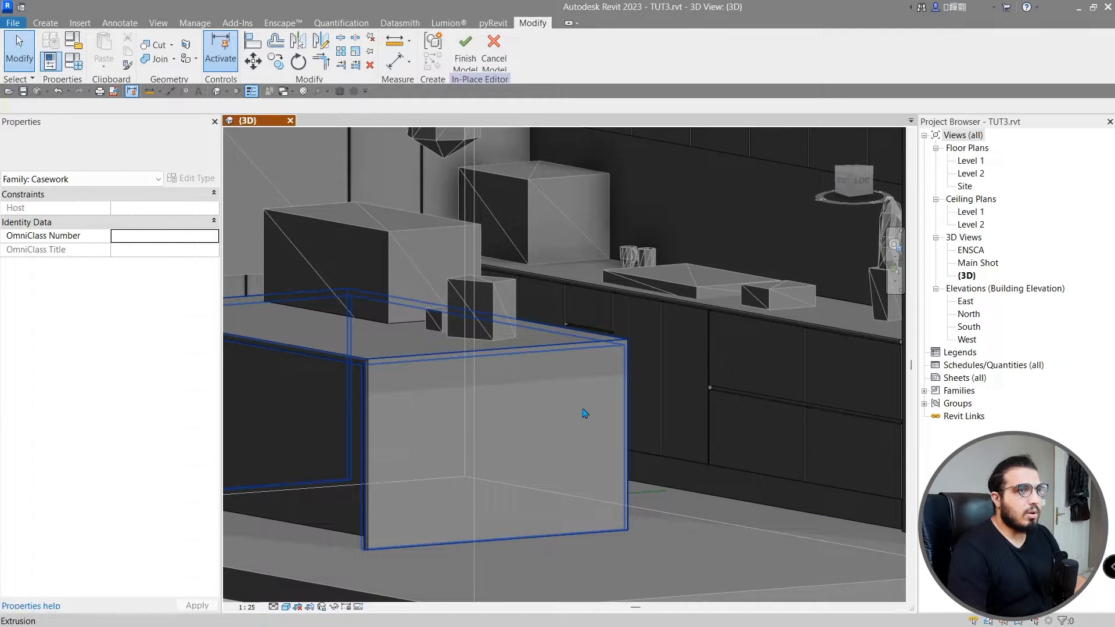
pyautogui.click(556, 449)
pyautogui.moveTo(789, 310); pyautogui.dragTo(708, 328, button='middle')
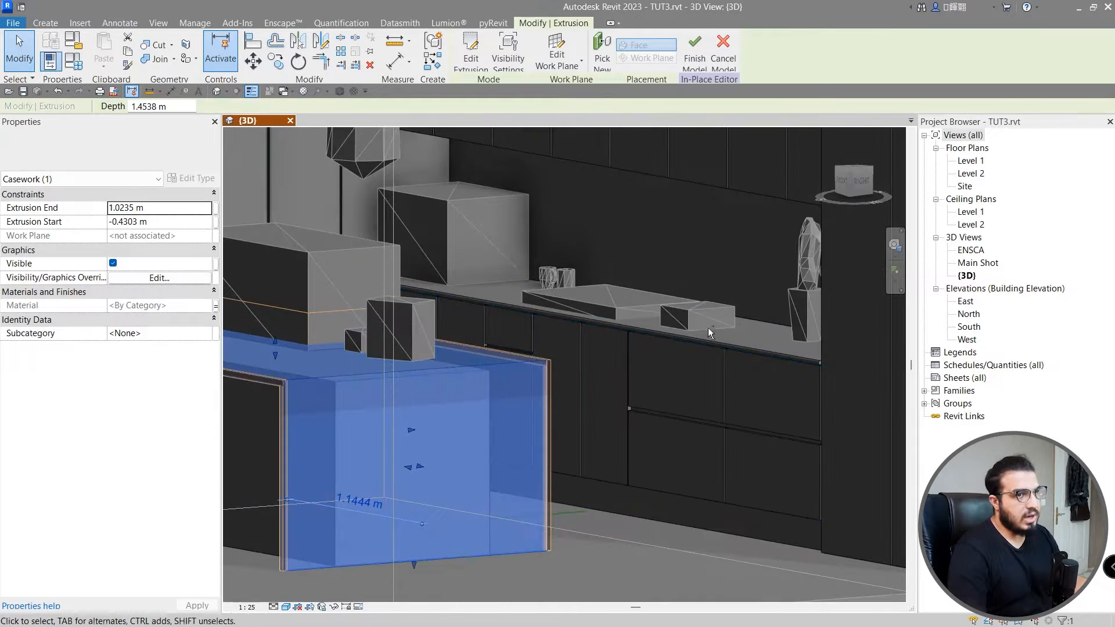
pyautogui.keyDown('ctrl'); pyautogui.click(700, 330); pyautogui.keyUp('ctrl')
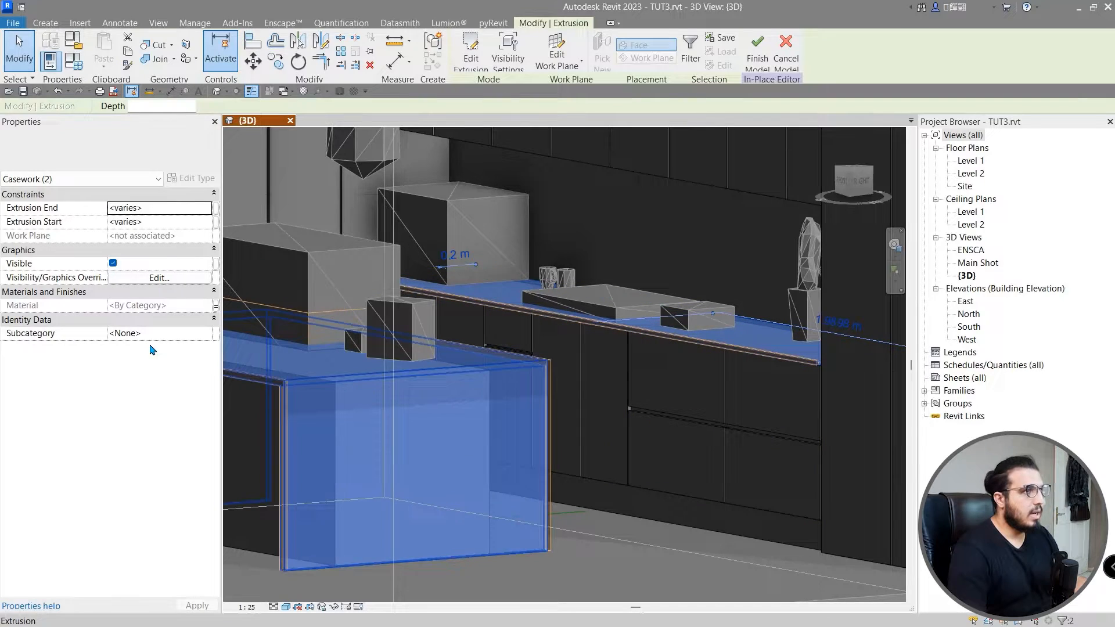
pyautogui.click(215, 306)
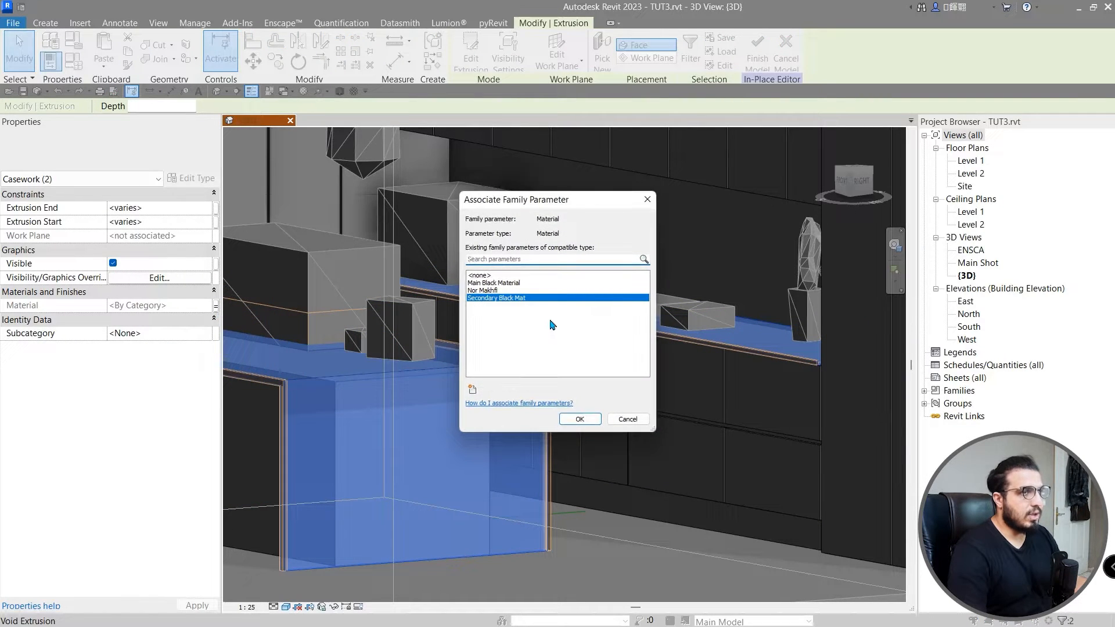
pyautogui.click(624, 416)
pyautogui.moveTo(581, 377); pyautogui.dragTo(547, 369, button='middle')
pyautogui.press('Escape')
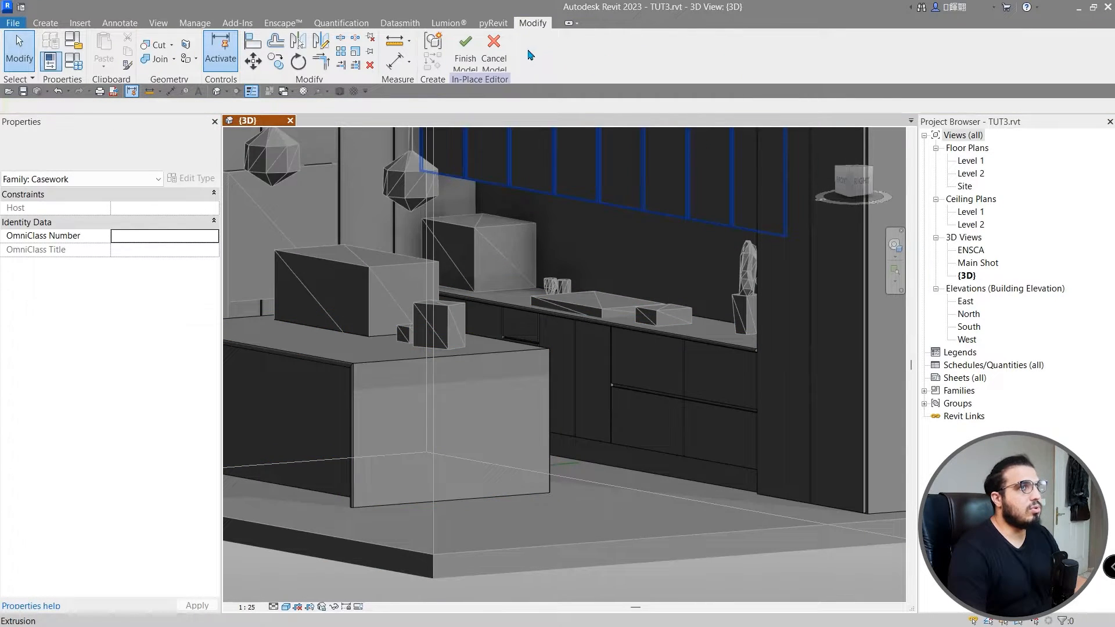
pyautogui.click(465, 52)
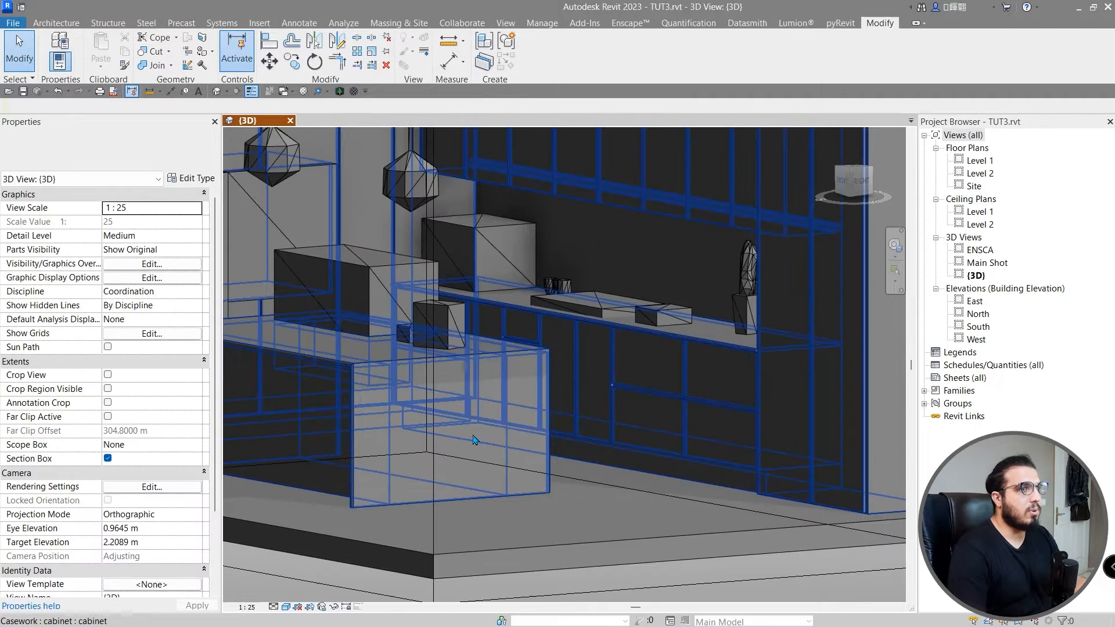
# Review the cabinet's type material parameters, view the material choices for Main Black Material and close without assigning one.
pyautogui.click(516, 428)
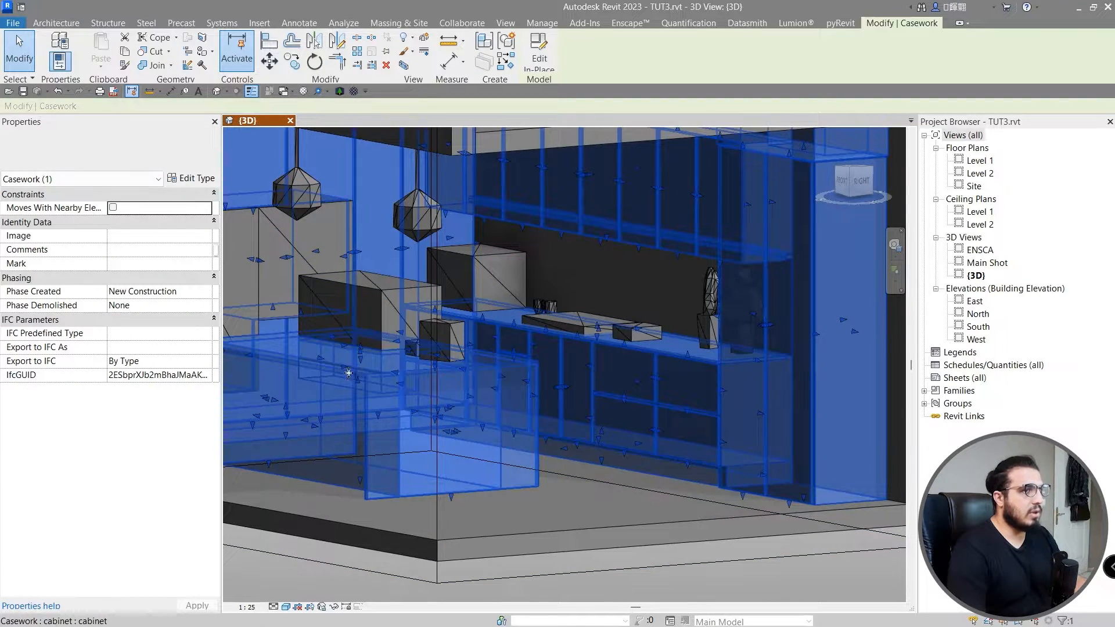
pyautogui.click(190, 179)
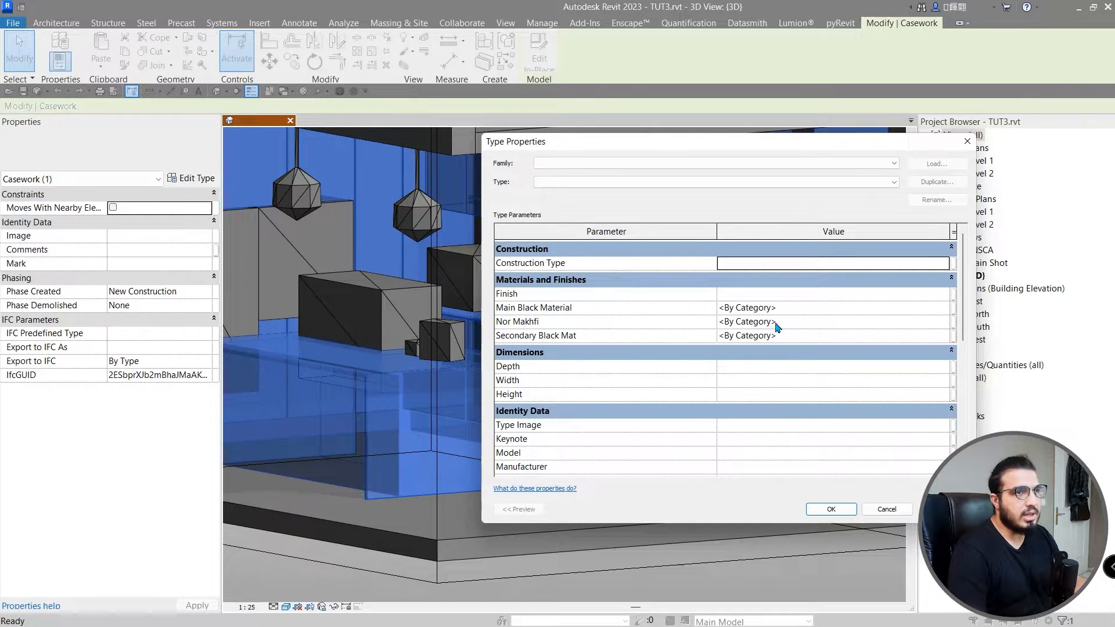
pyautogui.click(945, 308)
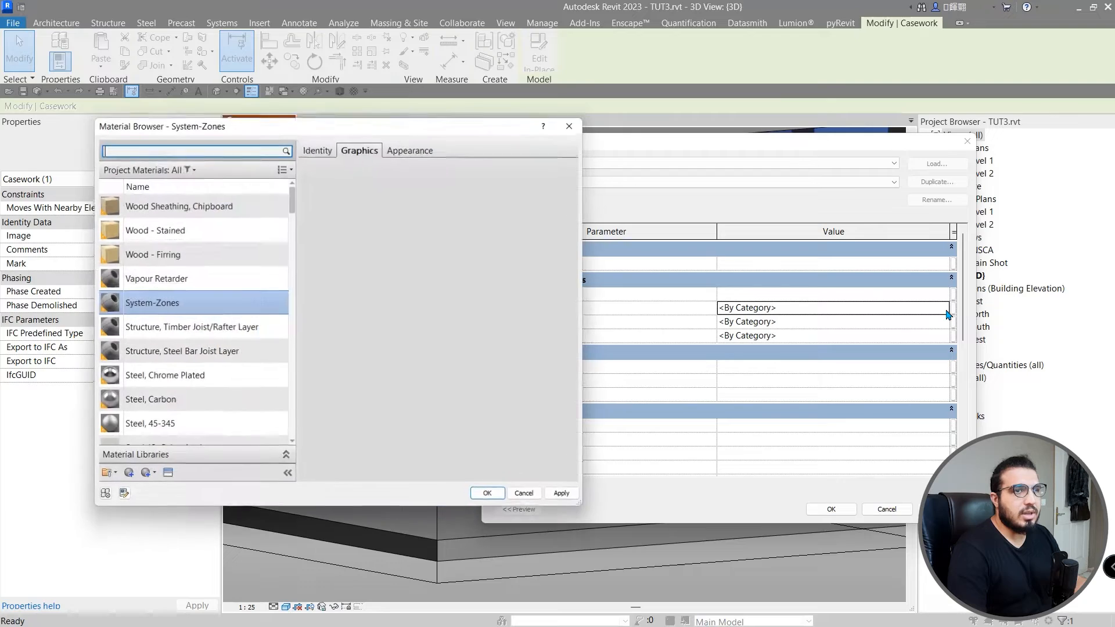
pyautogui.click(570, 125)
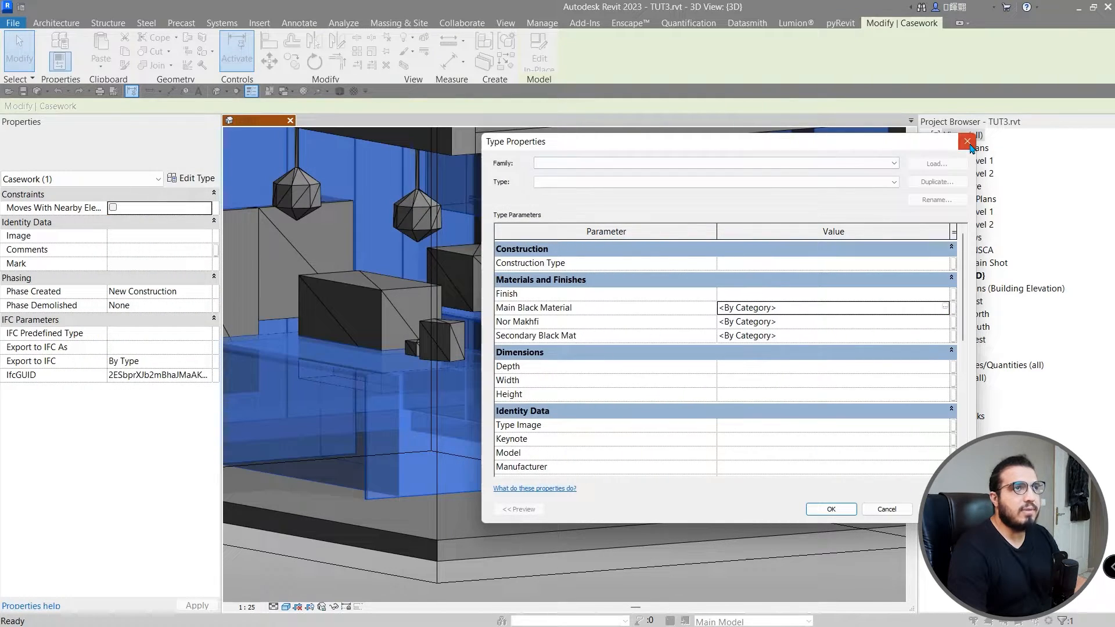
pyautogui.click(967, 142)
# Start Enscape and arrange its render window side by side with Revit, with the cabinet deselected.
pyautogui.click(628, 23)
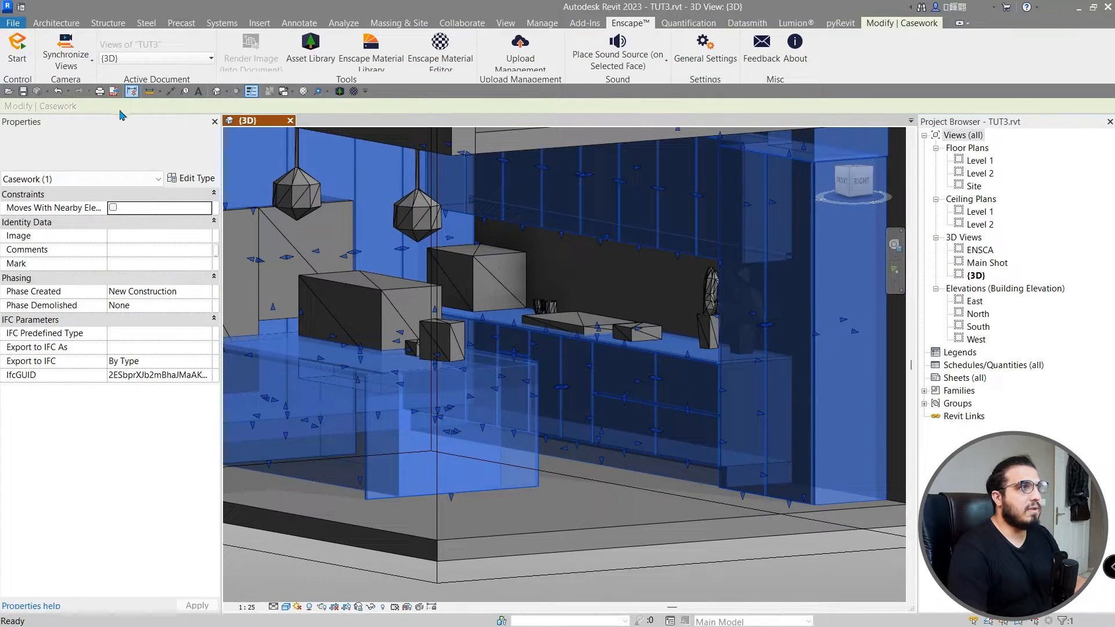
pyautogui.click(29, 73)
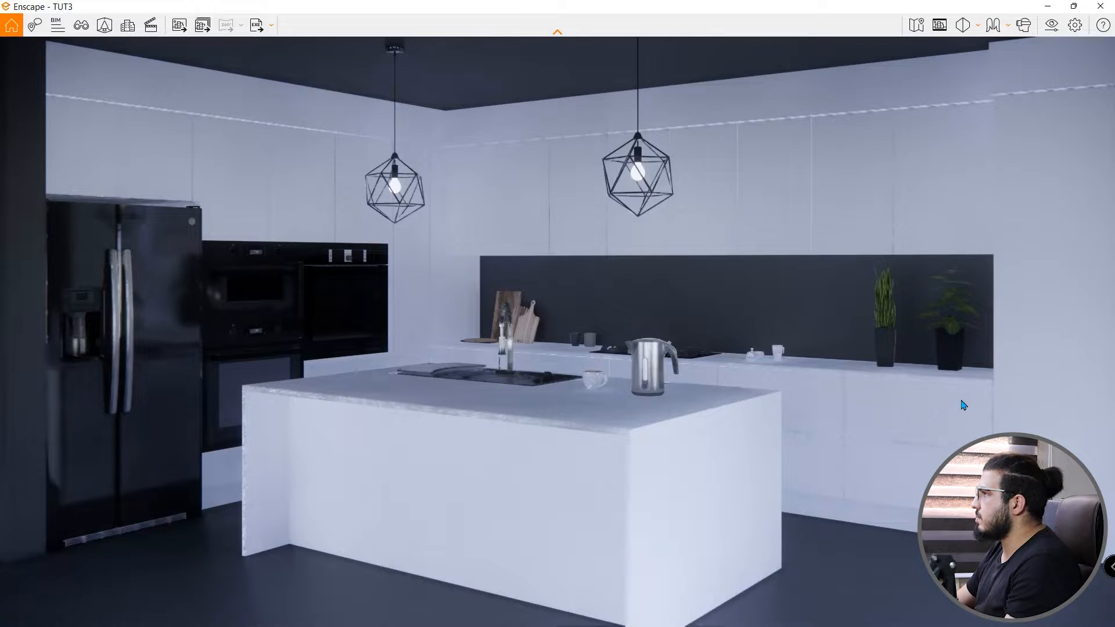
pyautogui.moveTo(724, 19); pyautogui.dragTo(898, 209)
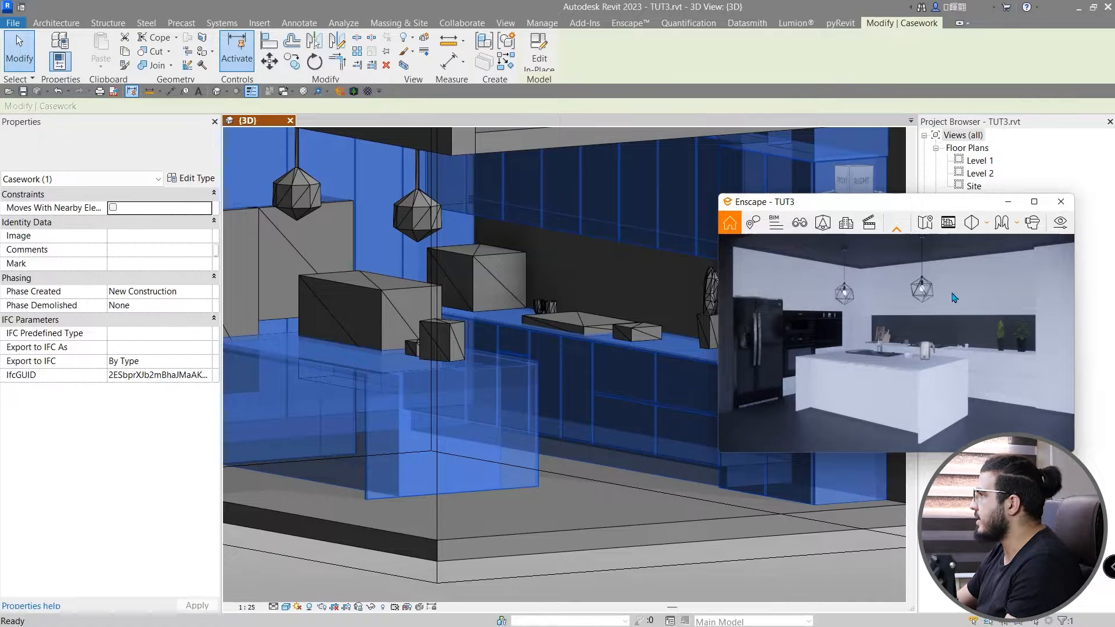
pyautogui.press('super+Right')
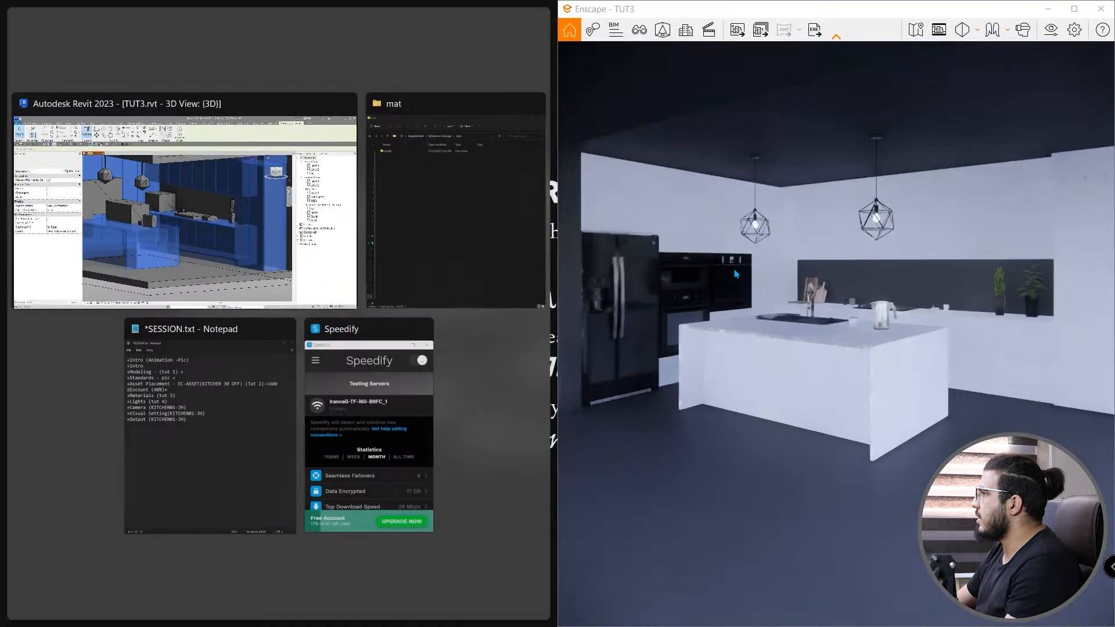
pyautogui.click(298, 60)
pyautogui.scroll(-2, 424, 332)
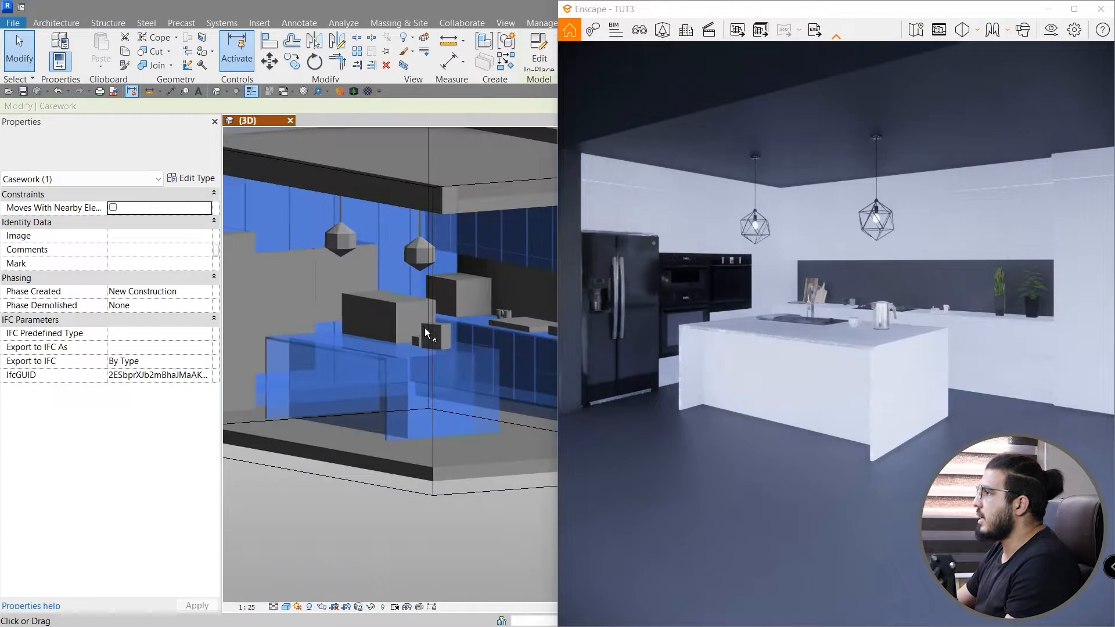
pyautogui.press('Escape')
pyautogui.moveTo(474, 333); pyautogui.dragTo(439, 371, button='middle')
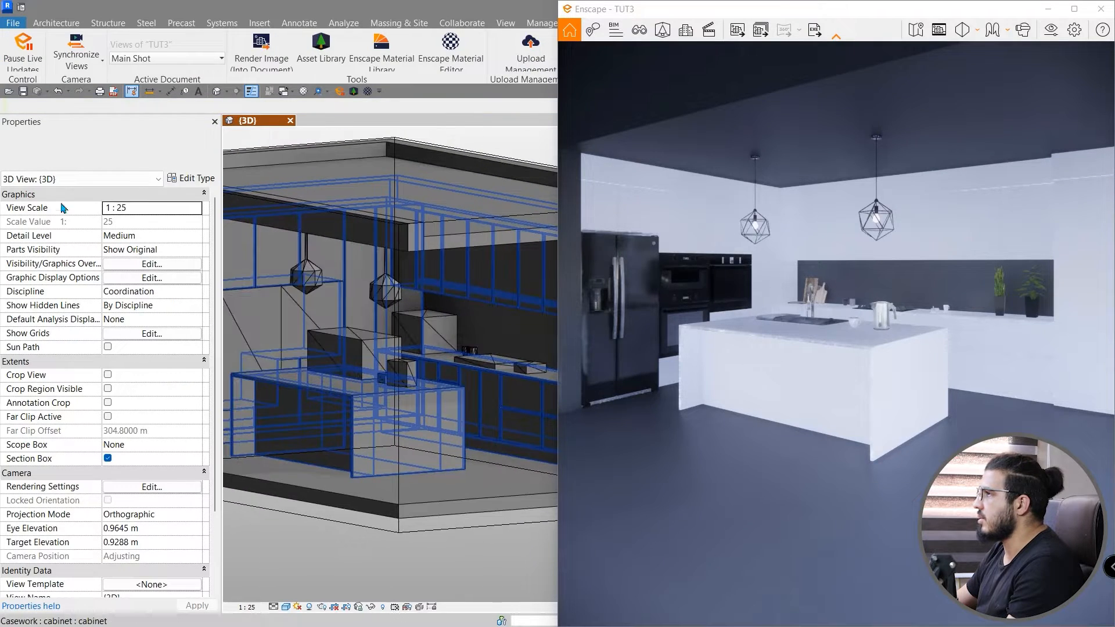
# Create a new project material in the Material Browser and name it "tat main black".
pyautogui.click(303, 92)
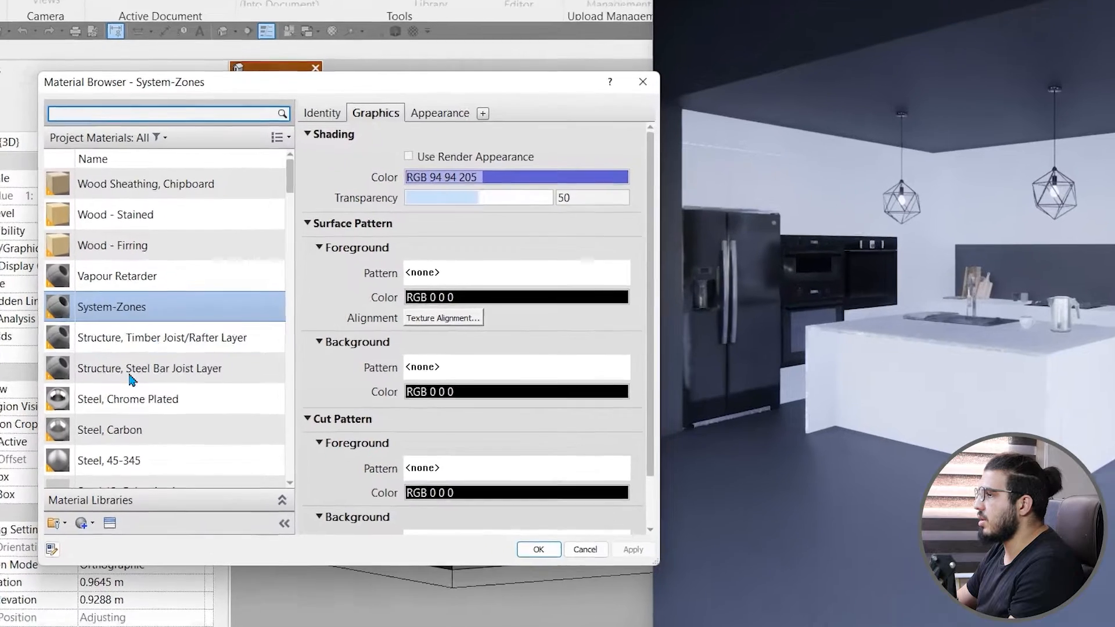
pyautogui.scroll(-1, 191, 406)
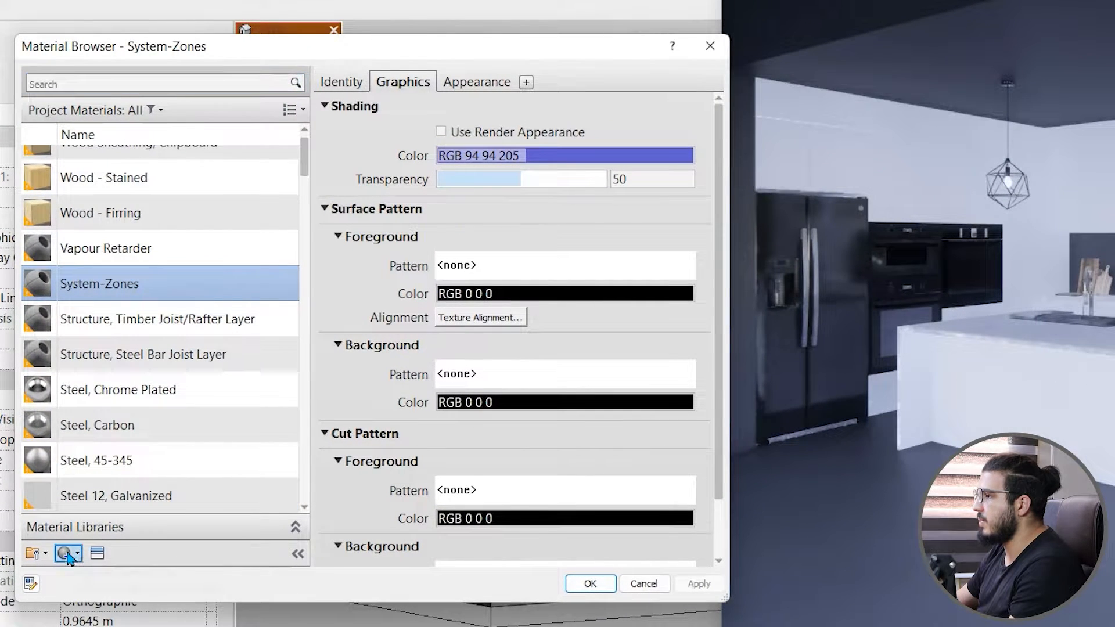
pyautogui.click(68, 557)
pyautogui.click(82, 569)
pyautogui.rightClick(114, 331)
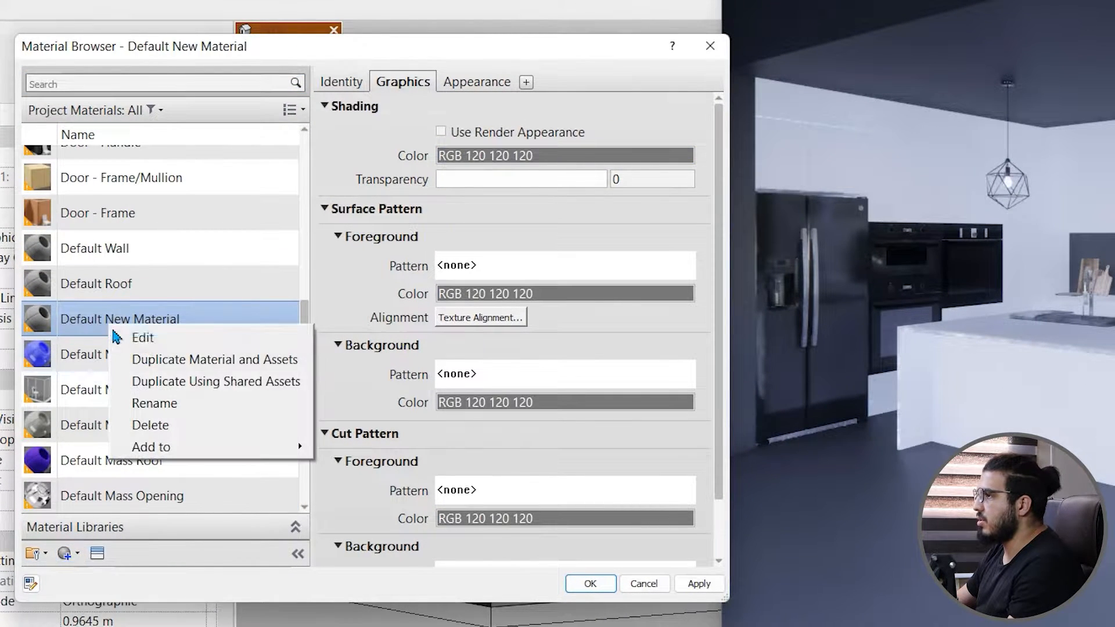
pyautogui.click(184, 403)
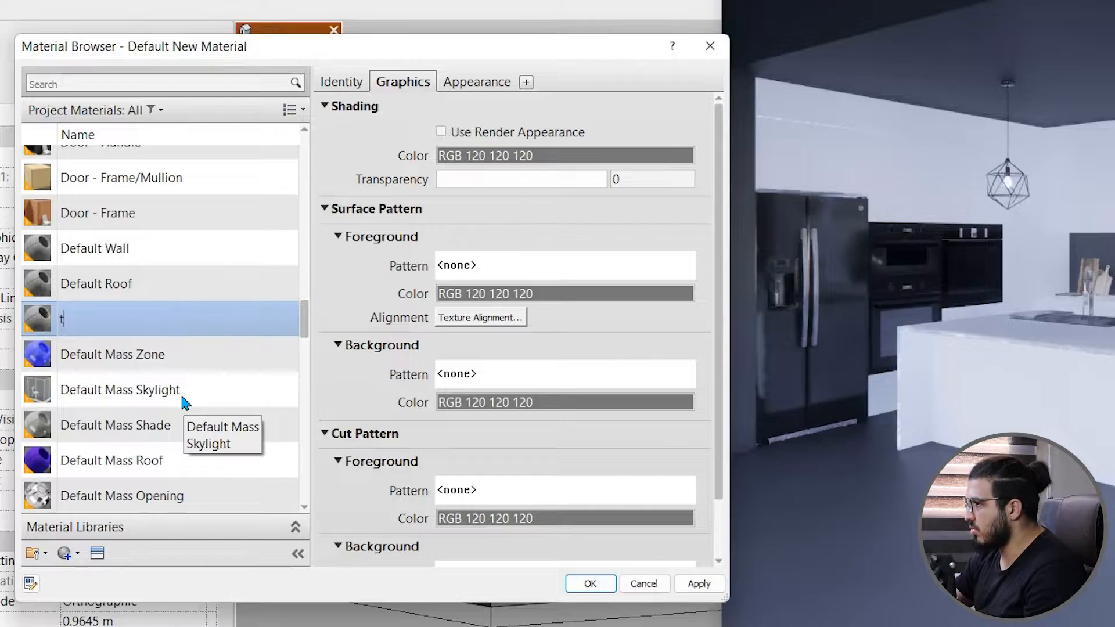
pyautogui.write('tat main black')
pyautogui.press('Return')
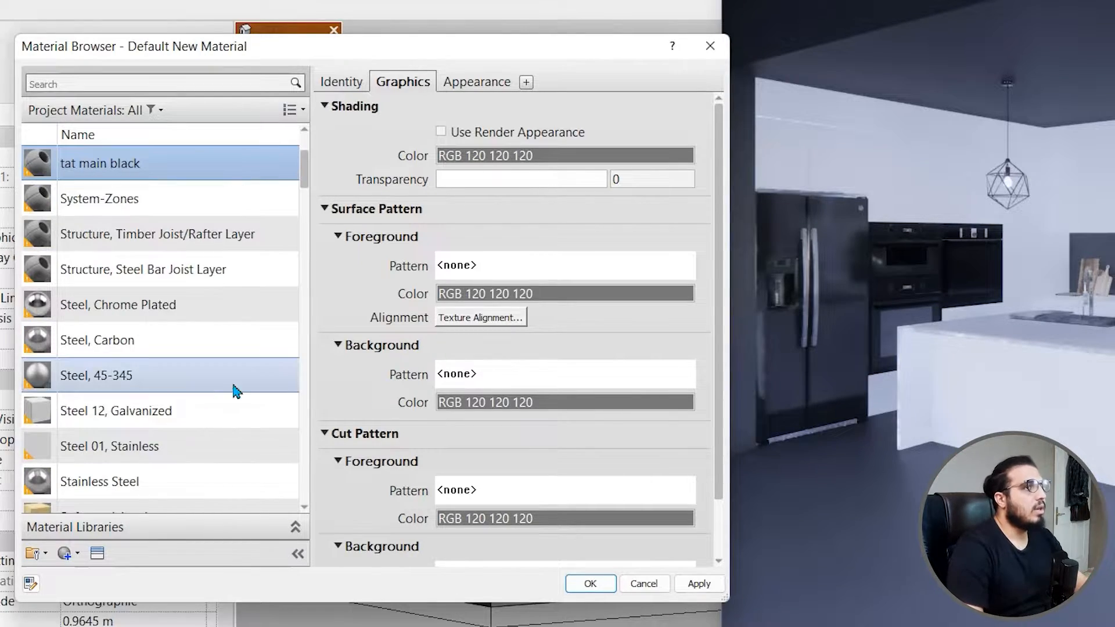
# Enable Use Render Appearance for tat main black, confirm, and find and select that material in the Enscape Material Editor.
pyautogui.click(520, 135)
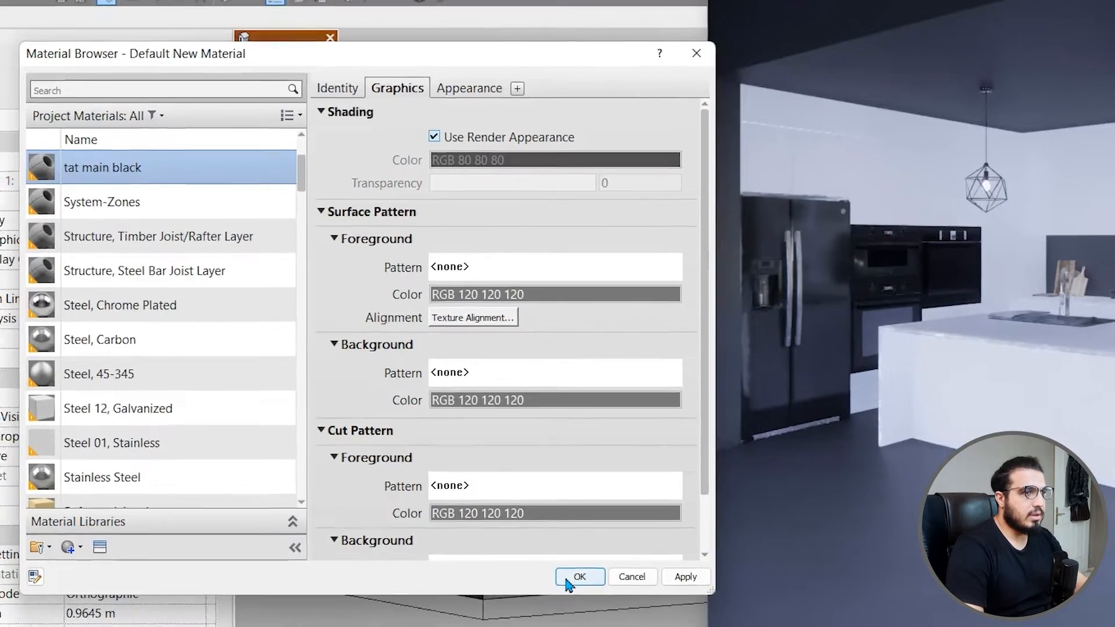
pyautogui.click(582, 585)
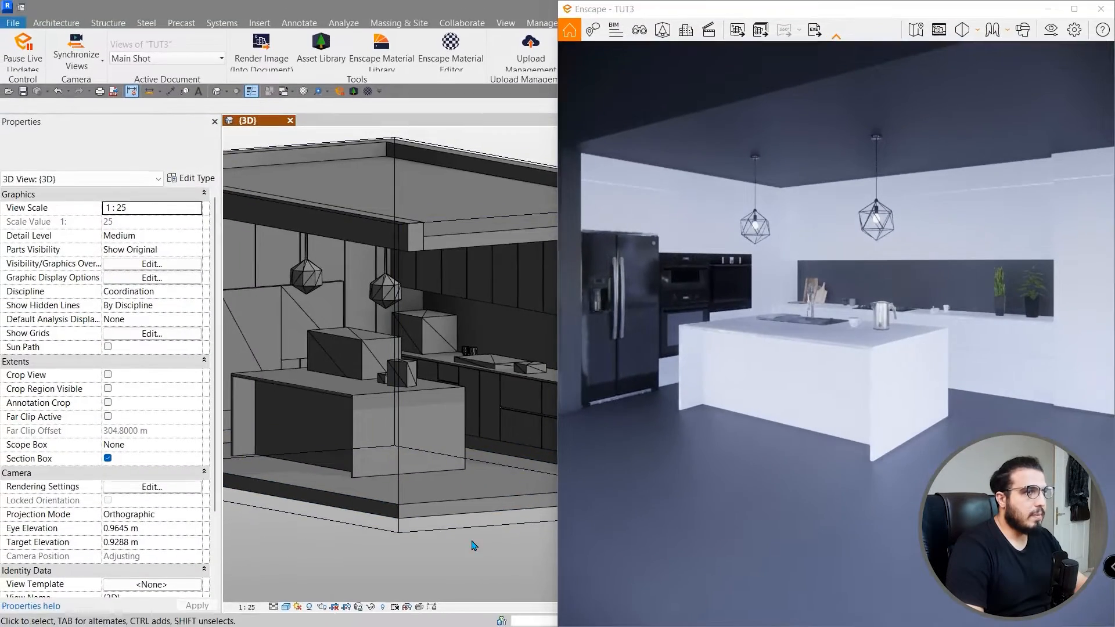
pyautogui.moveTo(474, 546); pyautogui.dragTo(428, 542, button='middle')
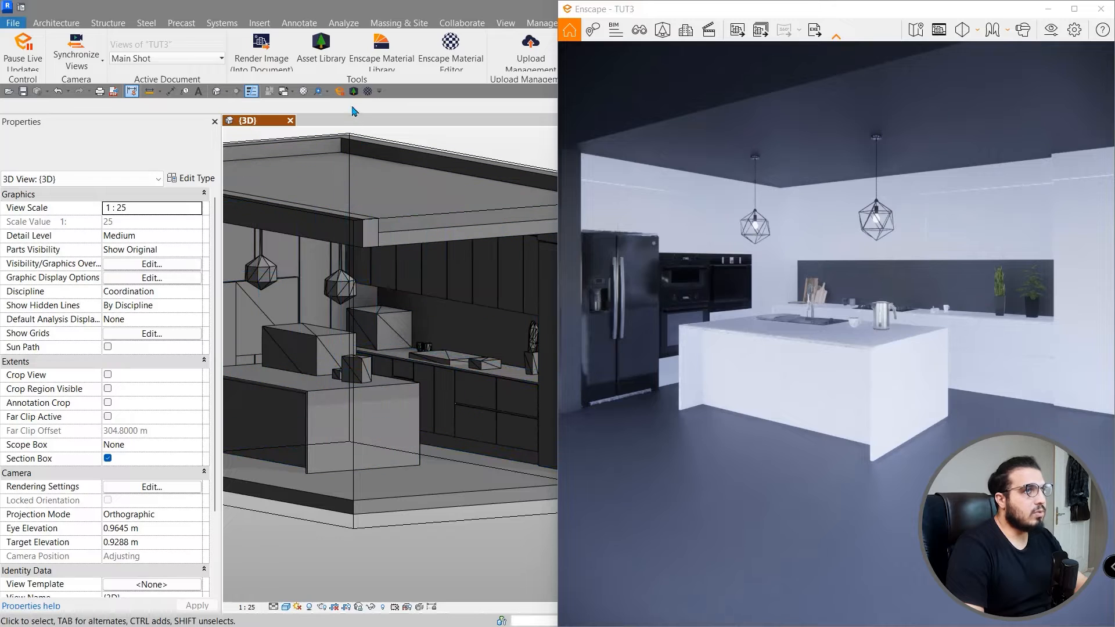
pyautogui.click(366, 91)
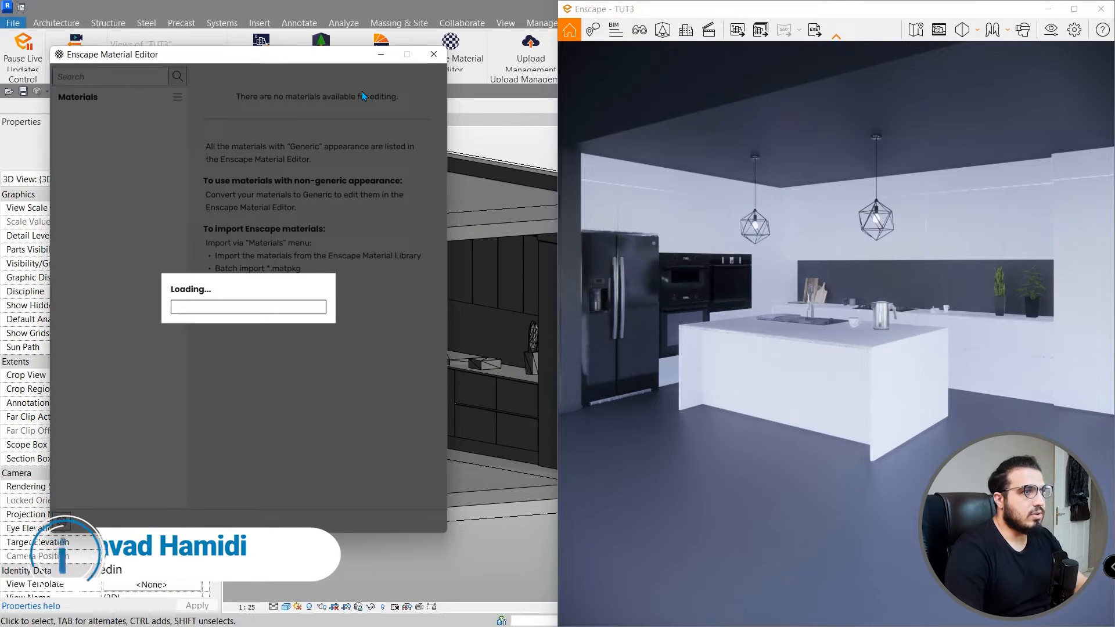
pyautogui.click(93, 76)
pyautogui.write('tat')
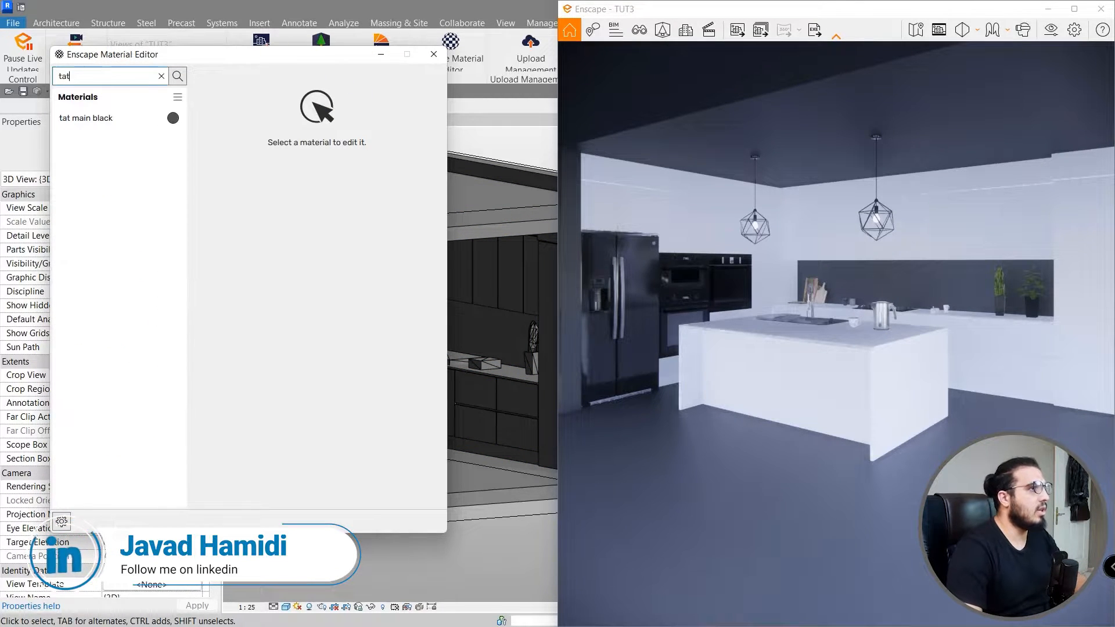
pyautogui.click(93, 118)
# Load Metal029_2K_Color.jpg from the project's mat/metal/Metal029_2K-JPG folder as the albedo texture of tat main black.
pyautogui.click(271, 133)
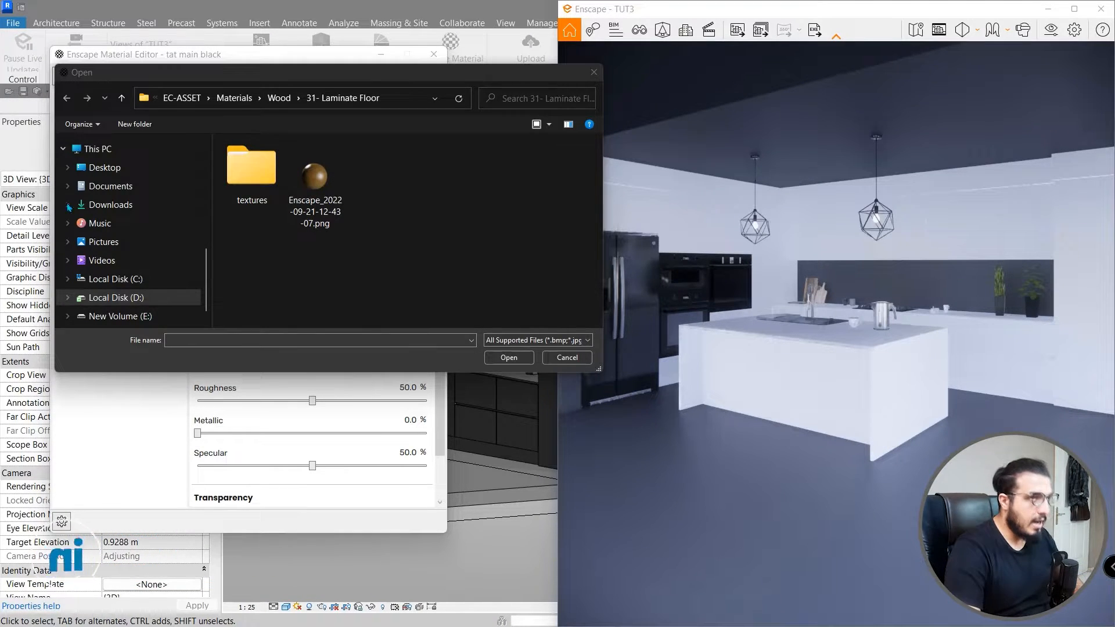
pyautogui.click(407, 98)
pyautogui.write('E:\\FF\\Unpublished\\Kitchen in Enscape\\mat')
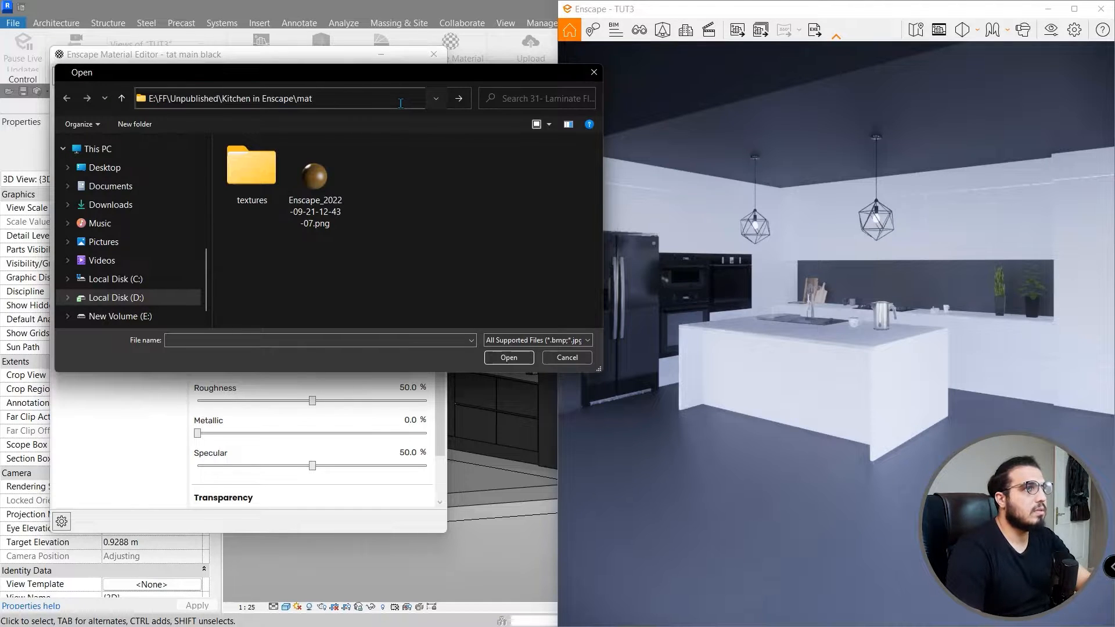
pyautogui.press('Return')
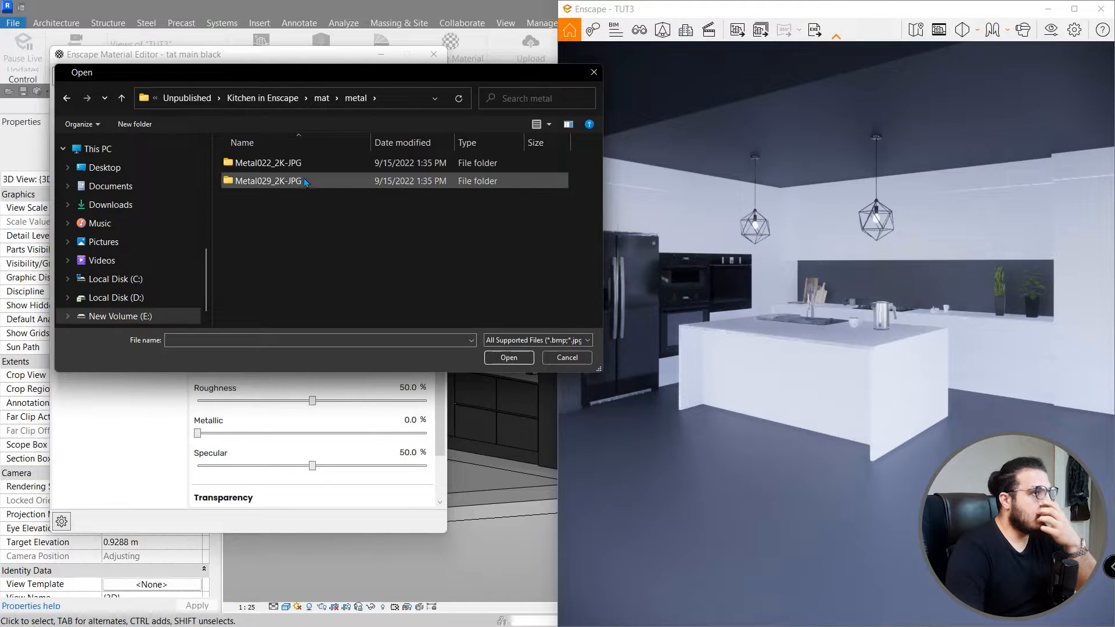
pyautogui.doubleClick(306, 181)
pyautogui.click(263, 169)
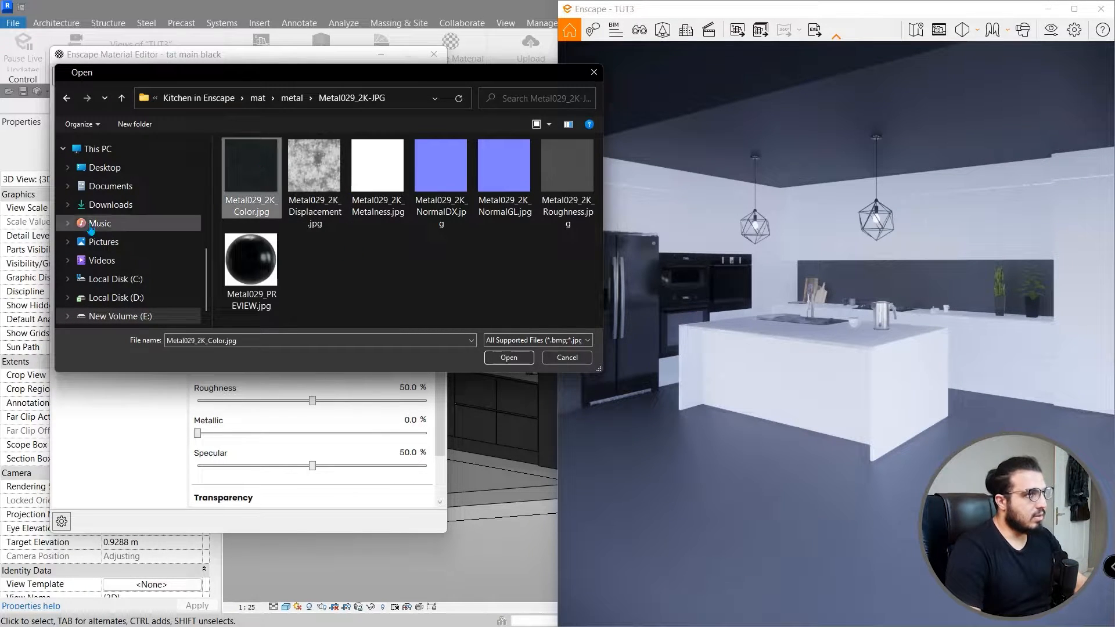
pyautogui.click(500, 357)
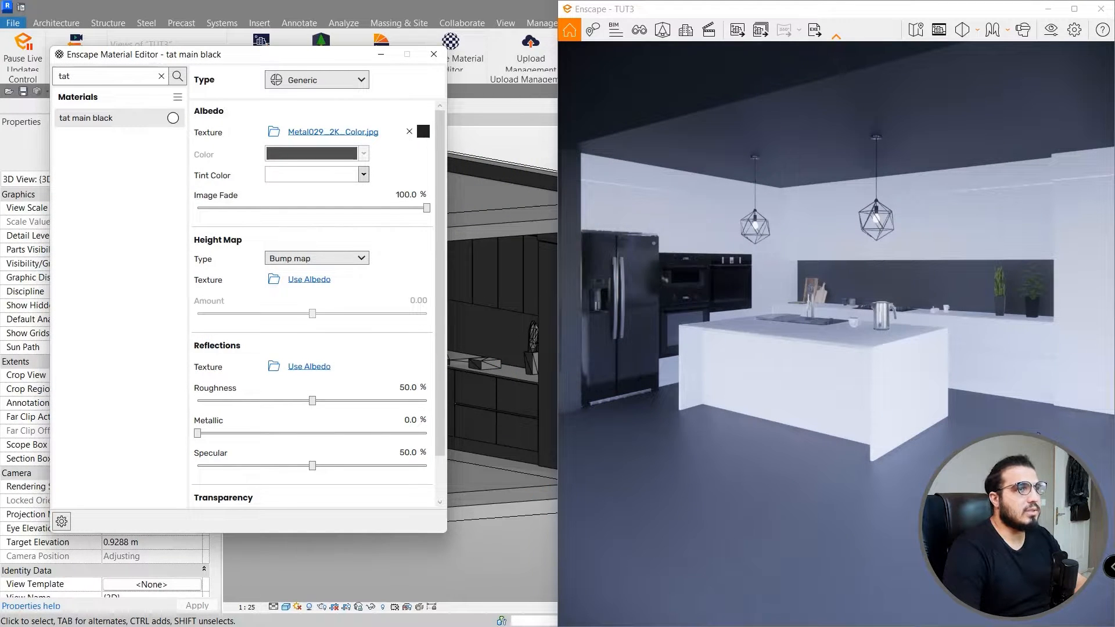
# Assign the tat main black material to the cabinet's Main Black Material type parameter.
pyautogui.moveTo(990, 364); pyautogui.dragTo(881, 449)
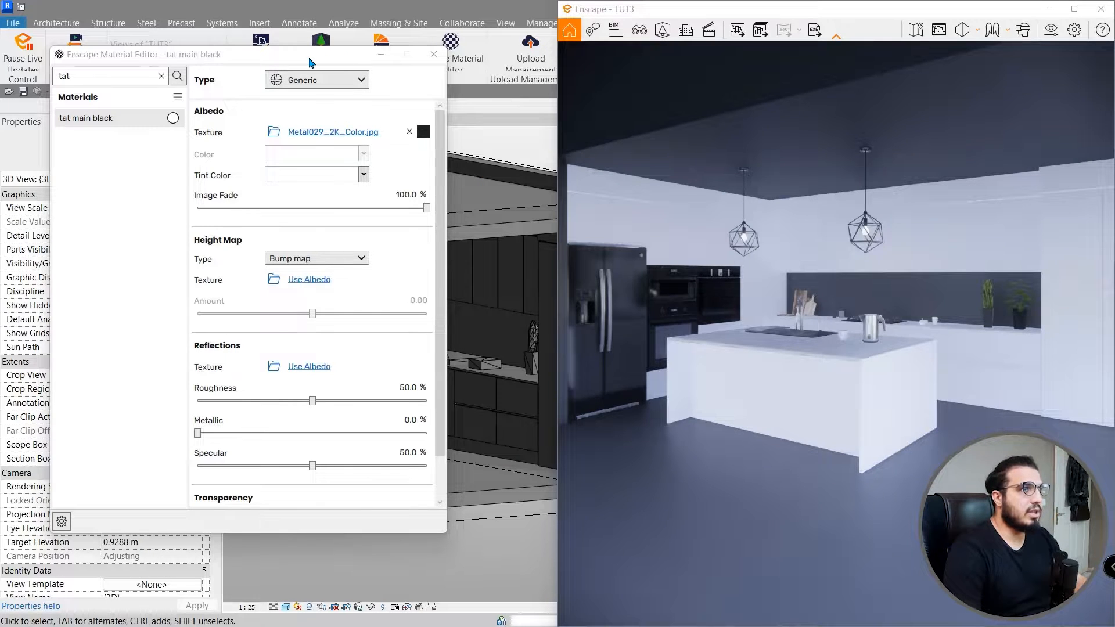
pyautogui.moveTo(311, 55); pyautogui.dragTo(169, 65)
pyautogui.click(513, 401)
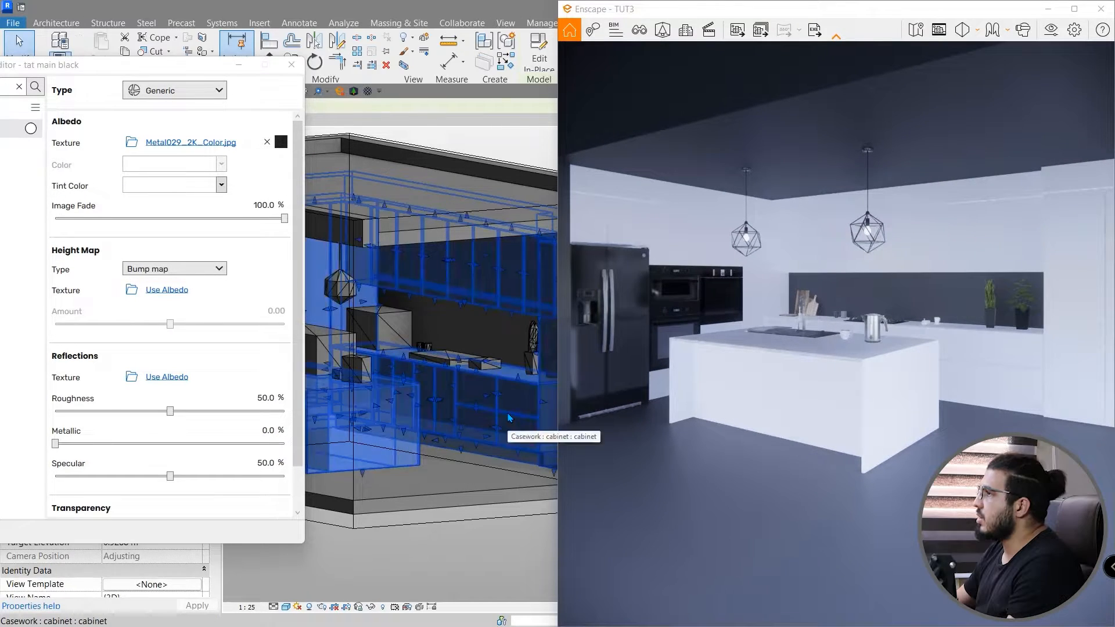
pyautogui.moveTo(169, 76); pyautogui.dragTo(569, 107)
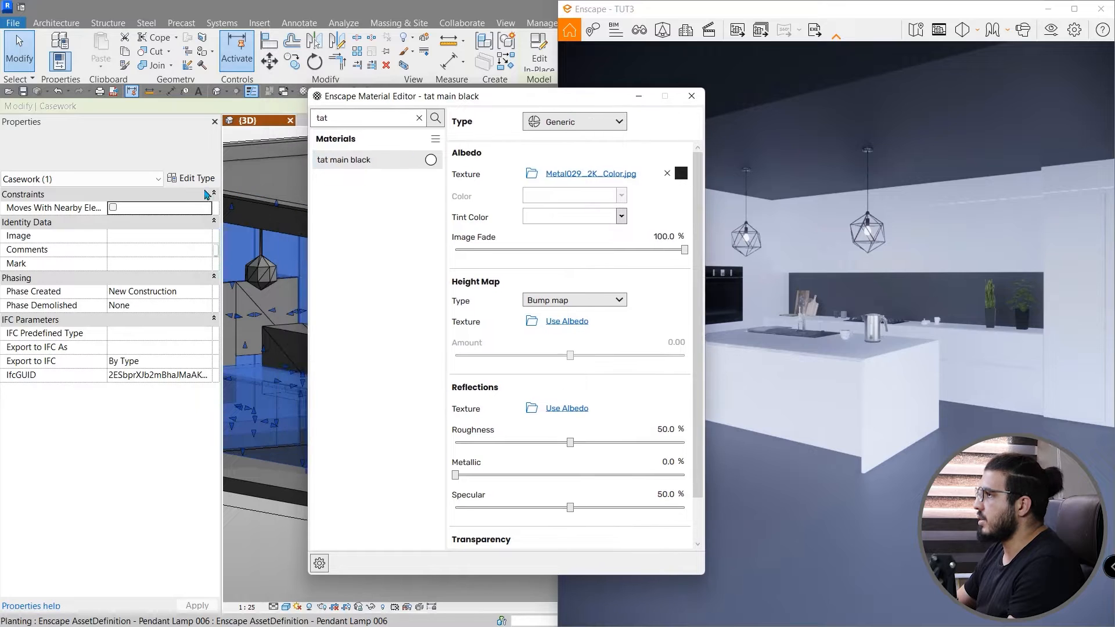
pyautogui.click(191, 177)
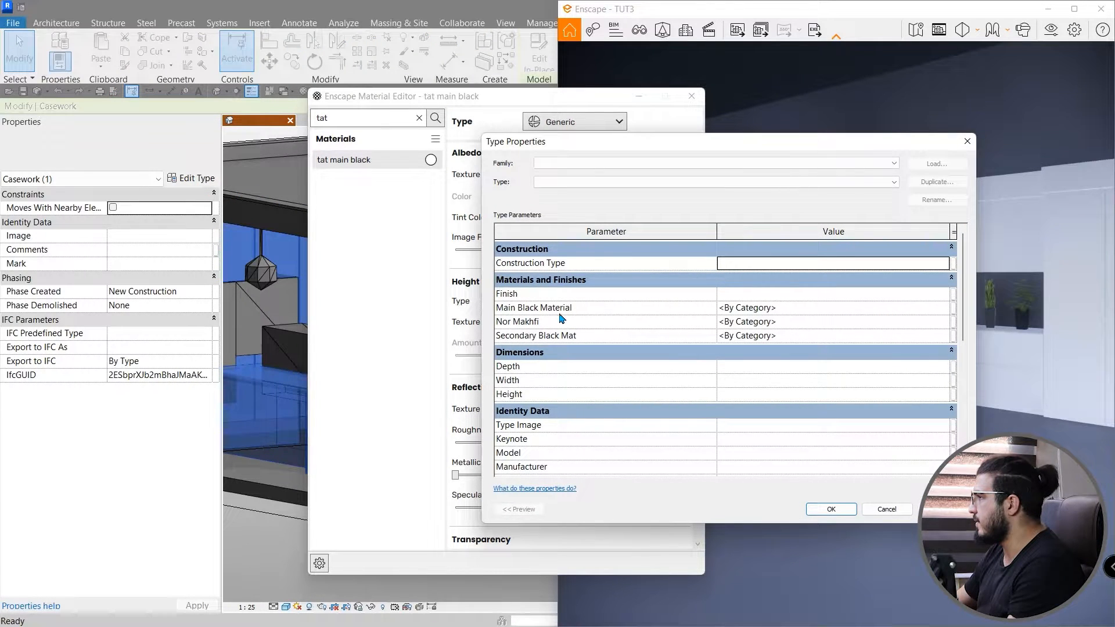
pyautogui.click(946, 308)
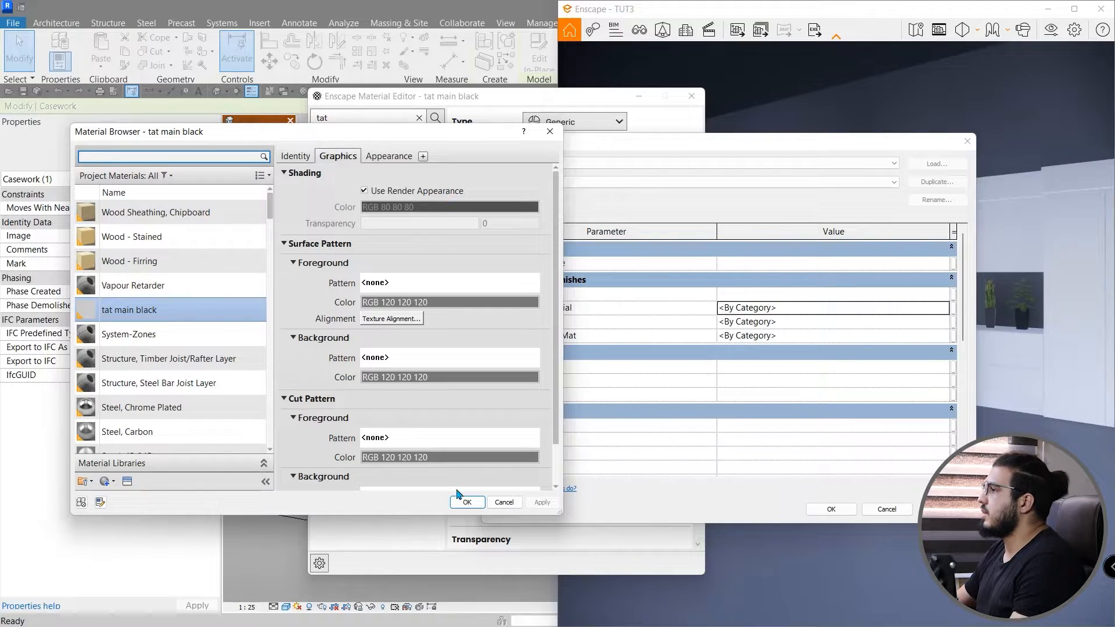
pyautogui.click(467, 503)
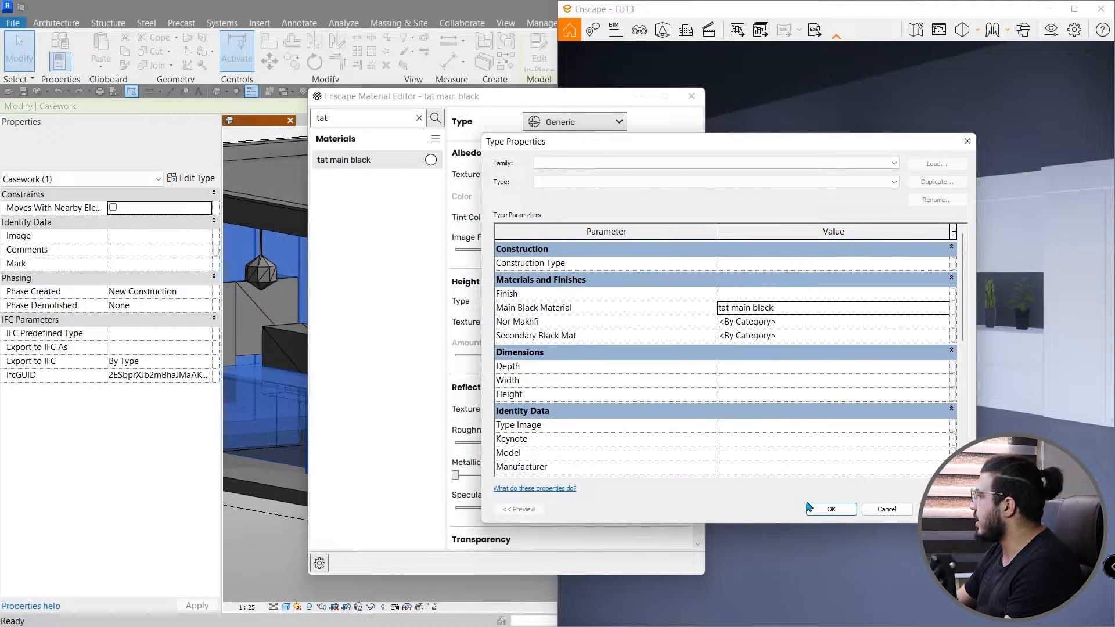
pyautogui.click(828, 509)
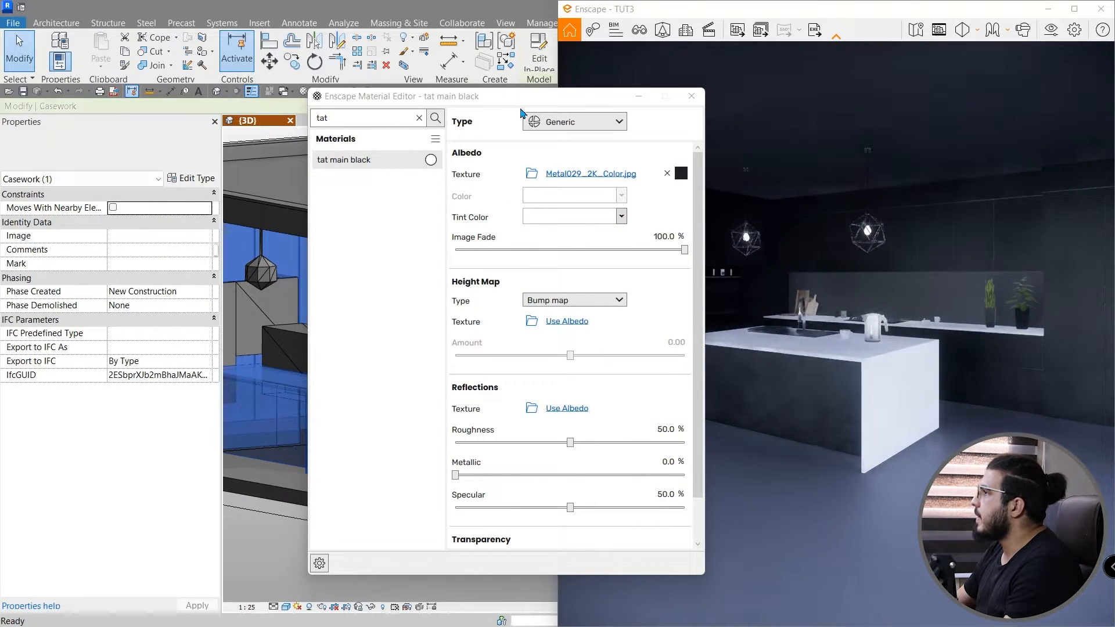
# Inspect the textured cabinets in the Enscape render and change its visual settings to a warmer, more neutral look.
pyautogui.moveTo(514, 99); pyautogui.dragTo(360, 96)
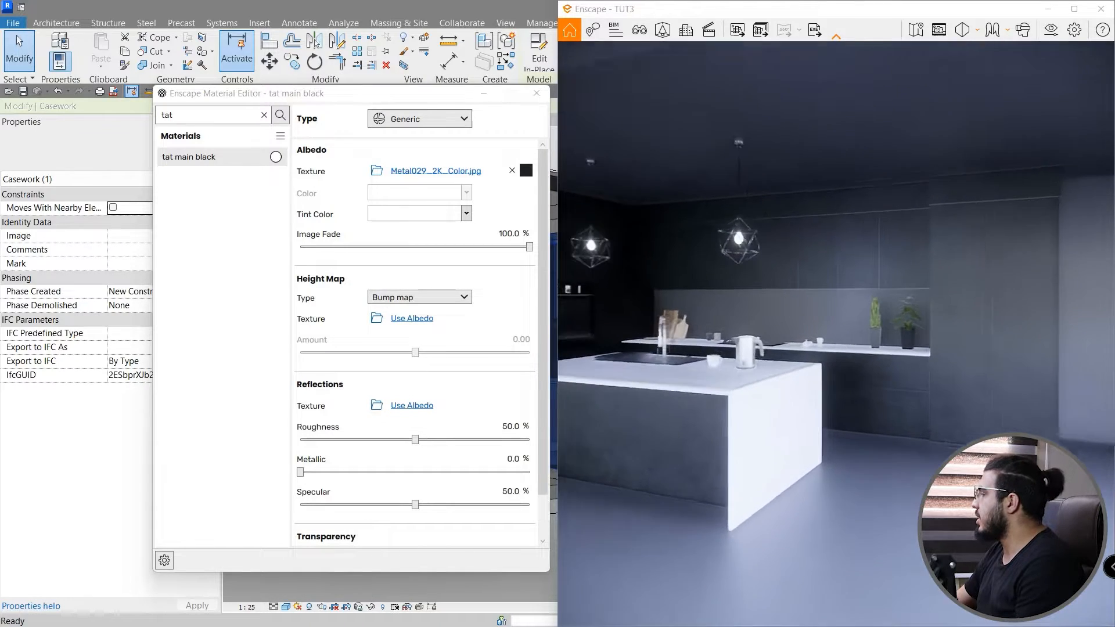
pyautogui.press('w')
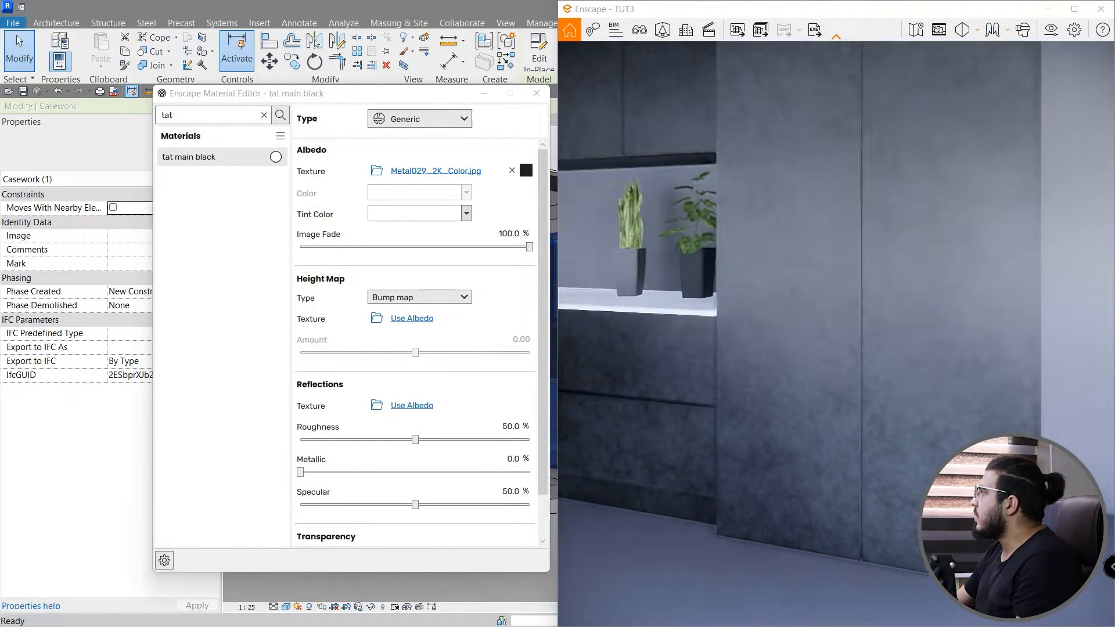
pyautogui.press('s')
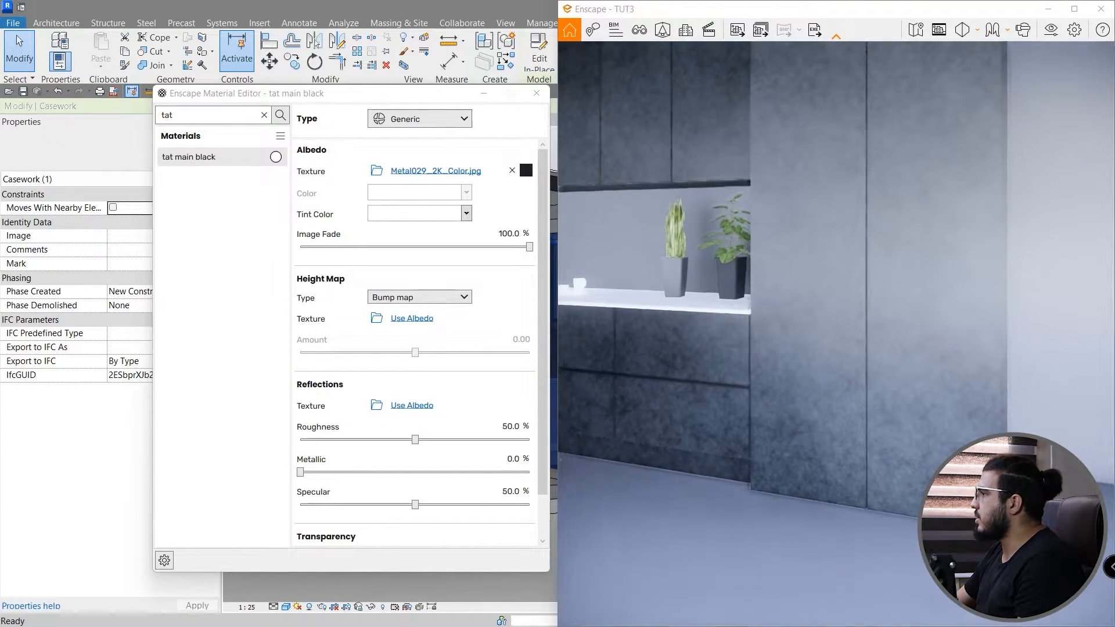
pyautogui.press('a')
pyautogui.press('space')
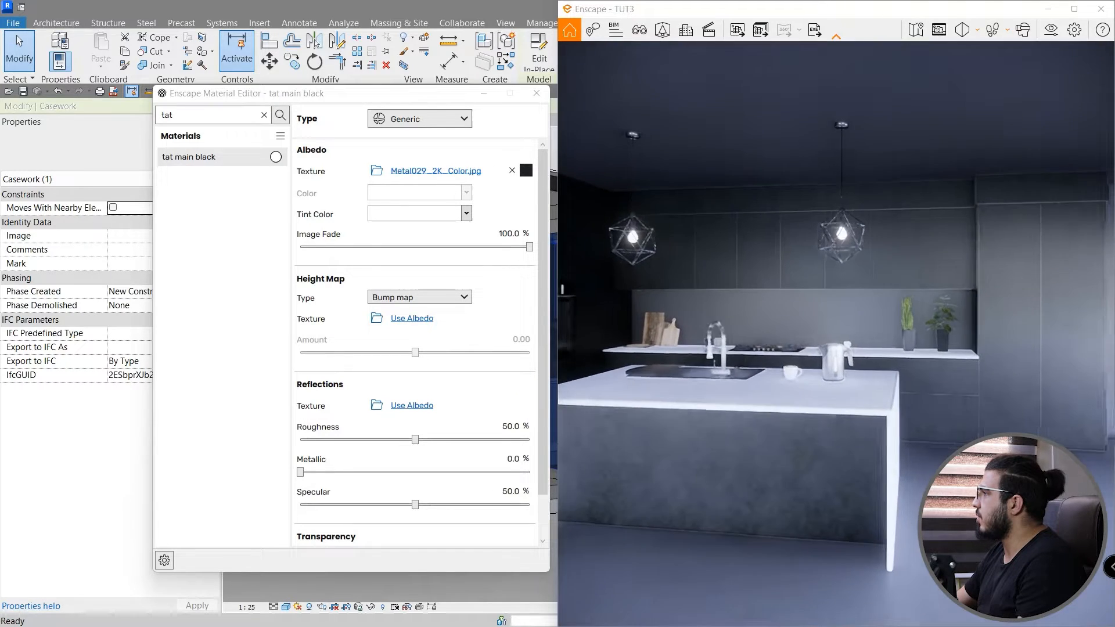
pyautogui.click(1055, 34)
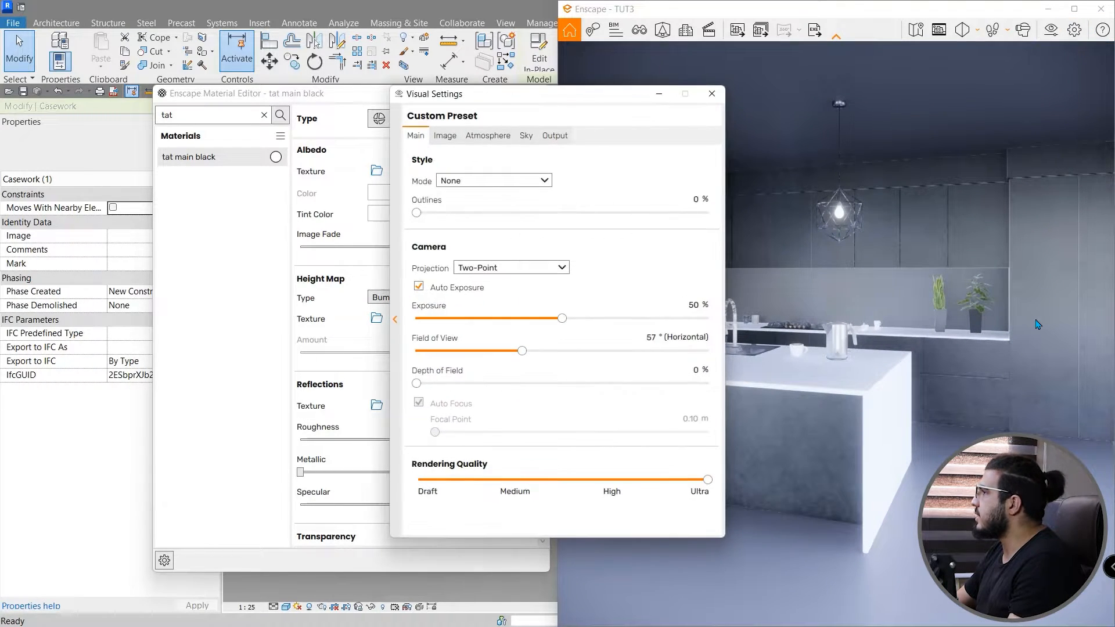
pyautogui.click(711, 94)
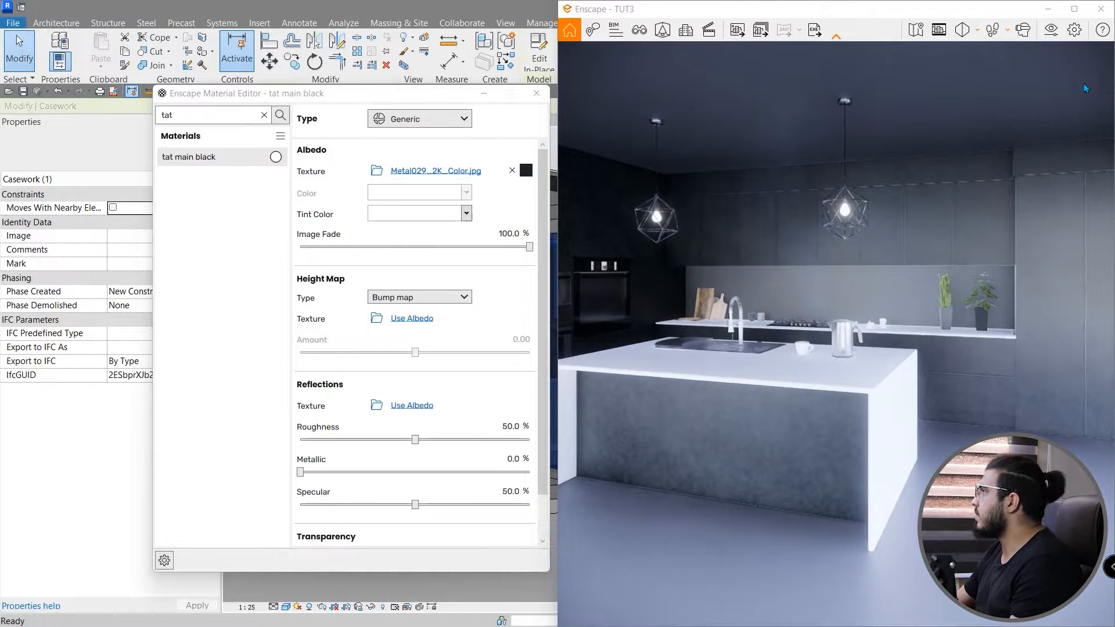
pyautogui.click(1045, 39)
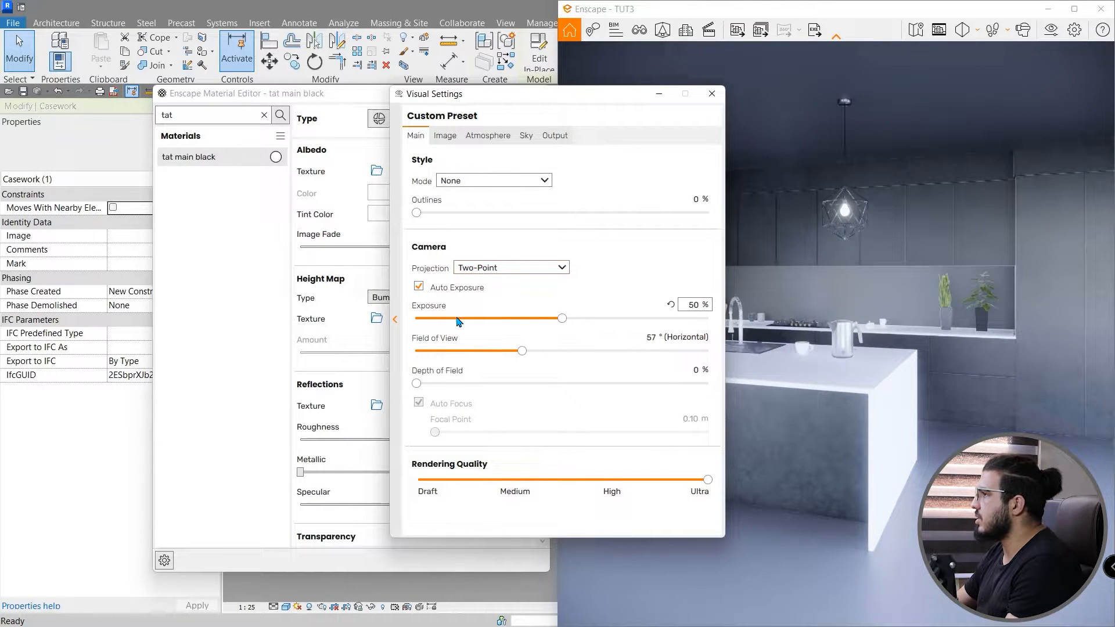
pyautogui.click(394, 173)
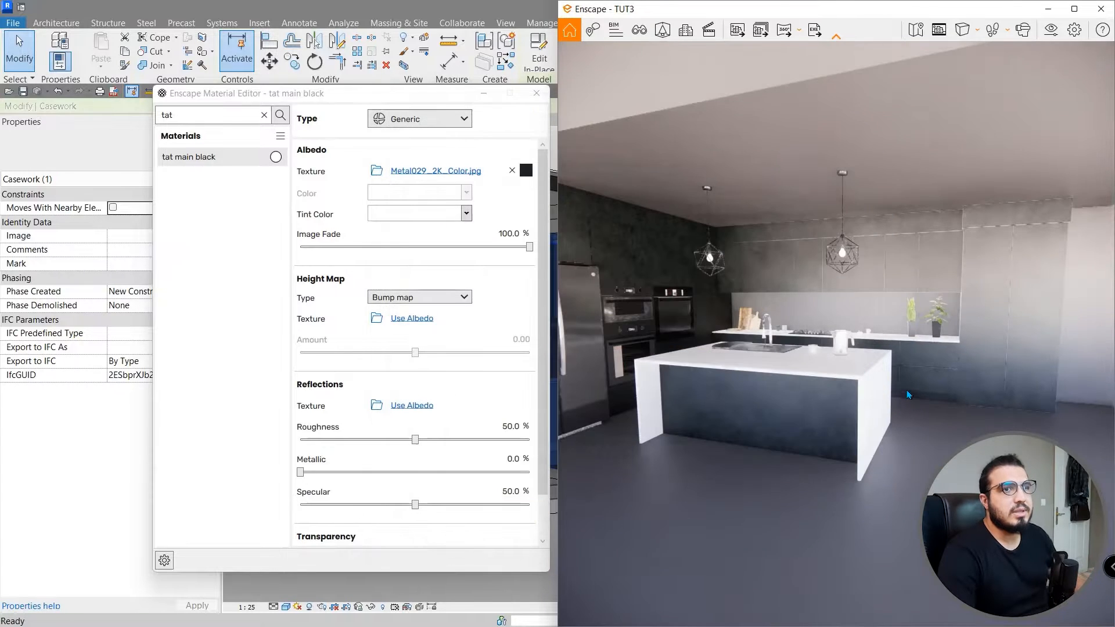
# Load Metal029_2K_NormalDX.jpg as the height map texture of tat main black, using the Normal map type.
pyautogui.press('w')
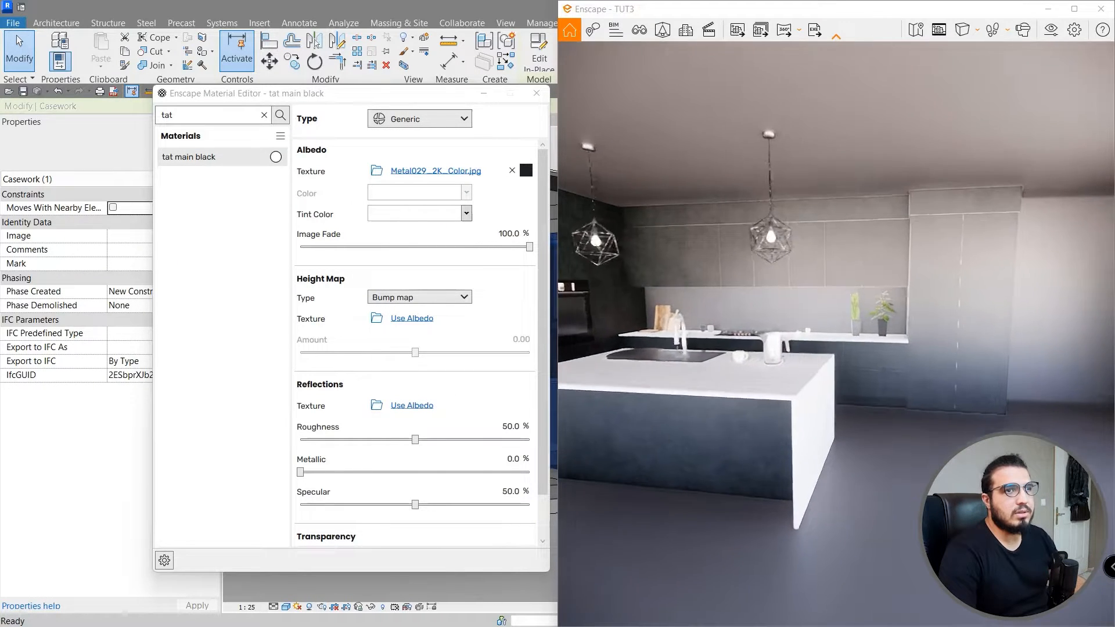
pyautogui.press('w')
pyautogui.press('d')
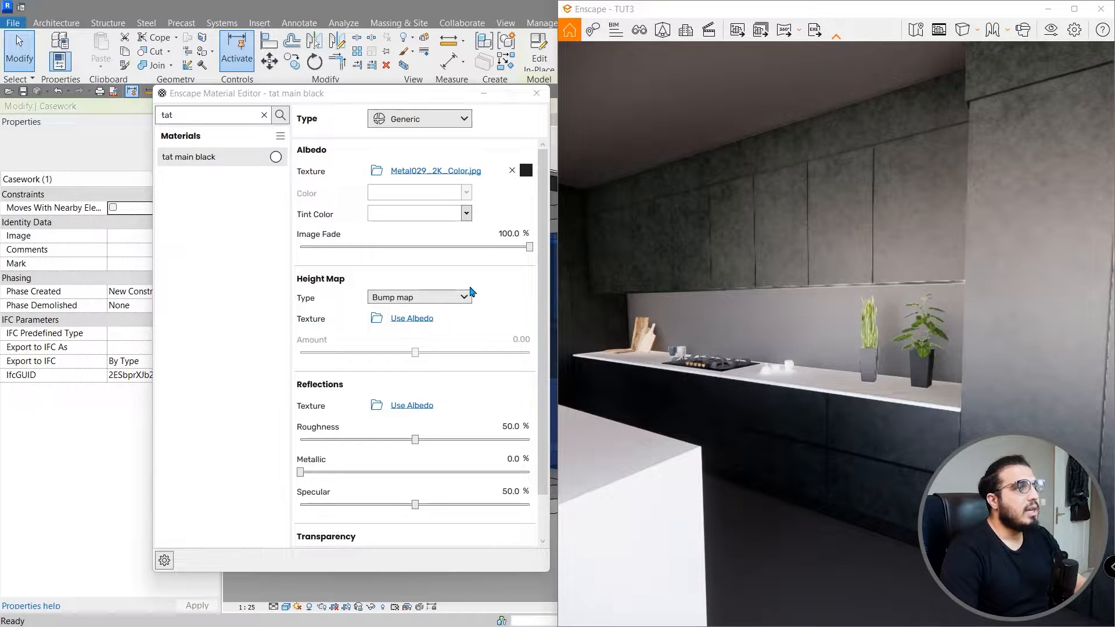
pyautogui.moveTo(373, 328)
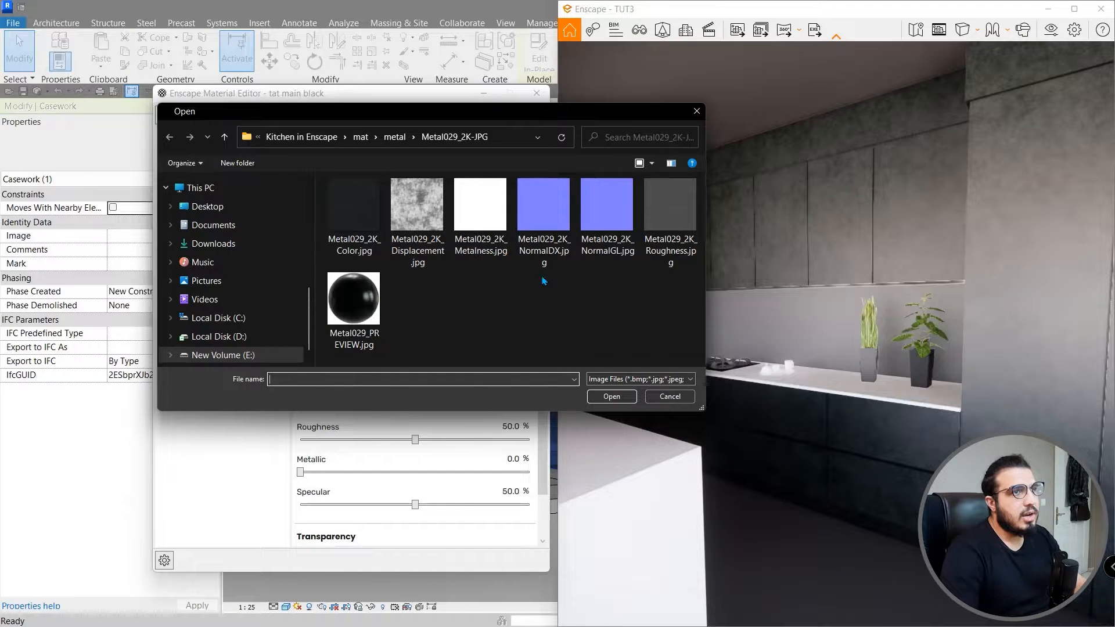
pyautogui.click(633, 400)
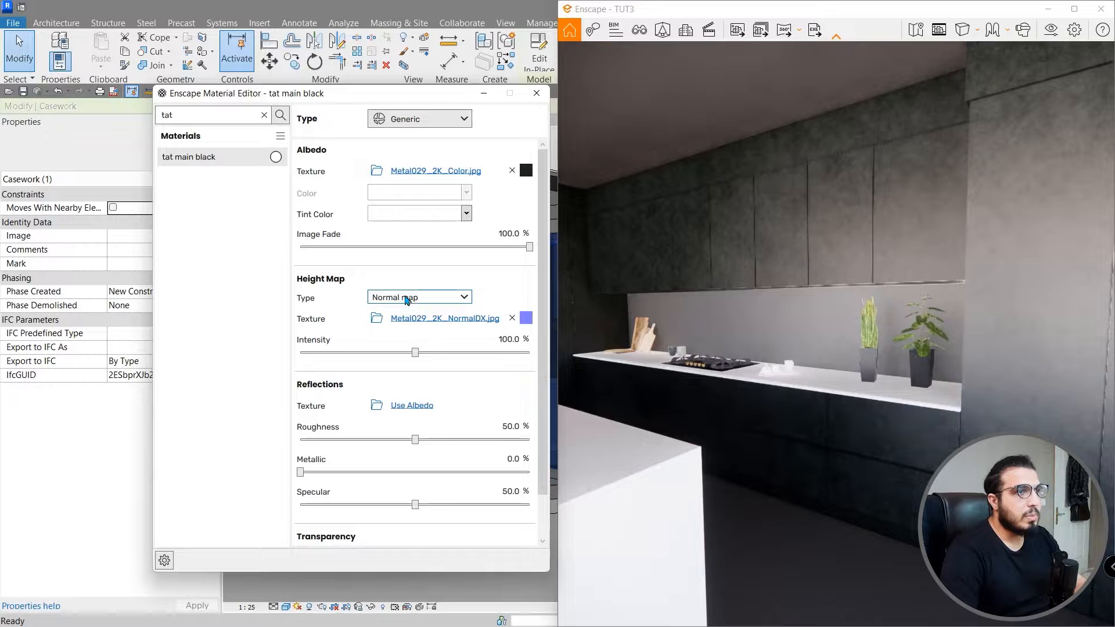
# Check the cabinet surface up close in the render and set the normal map intensity to 20 %.
pyautogui.moveTo(714, 393); pyautogui.dragTo(946, 250)
pyautogui.press('w')
pyautogui.press('w')
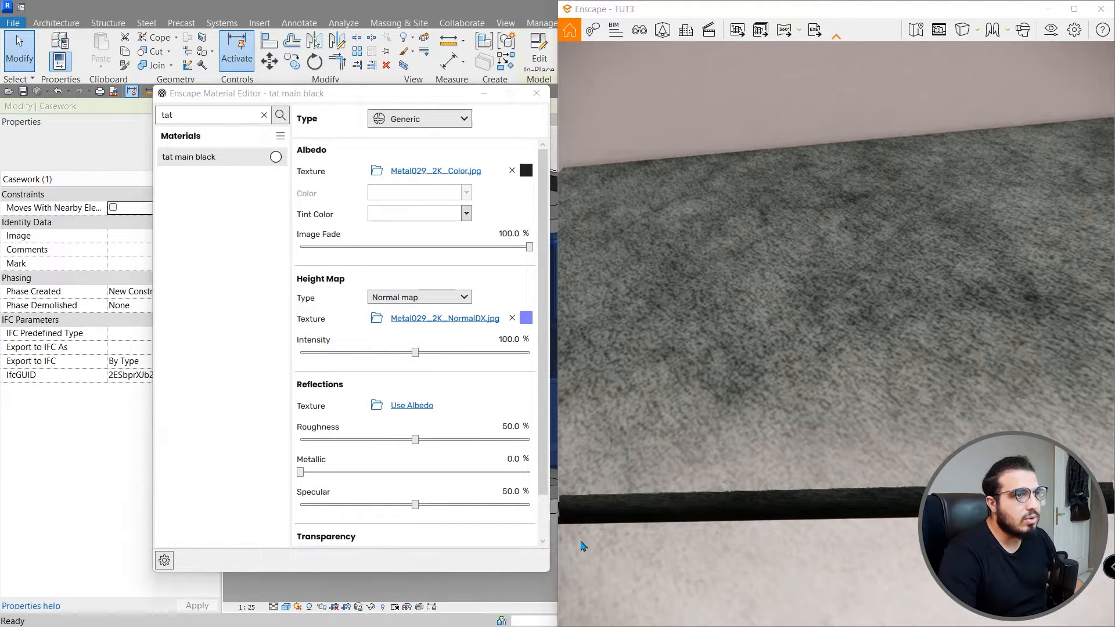
pyautogui.doubleClick(511, 342)
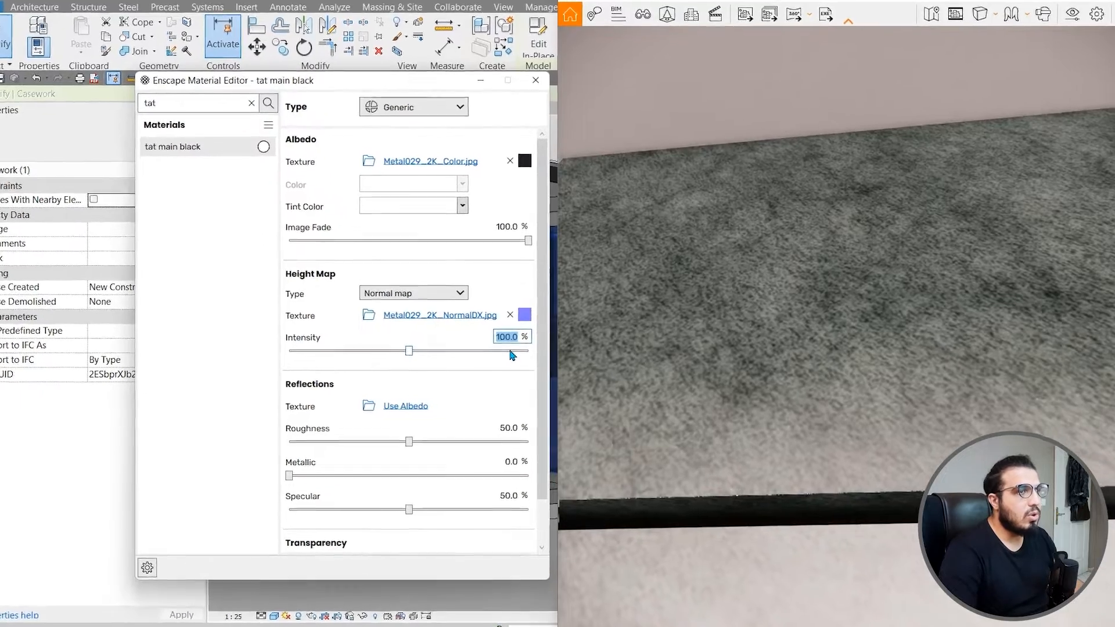
pyautogui.write('20')
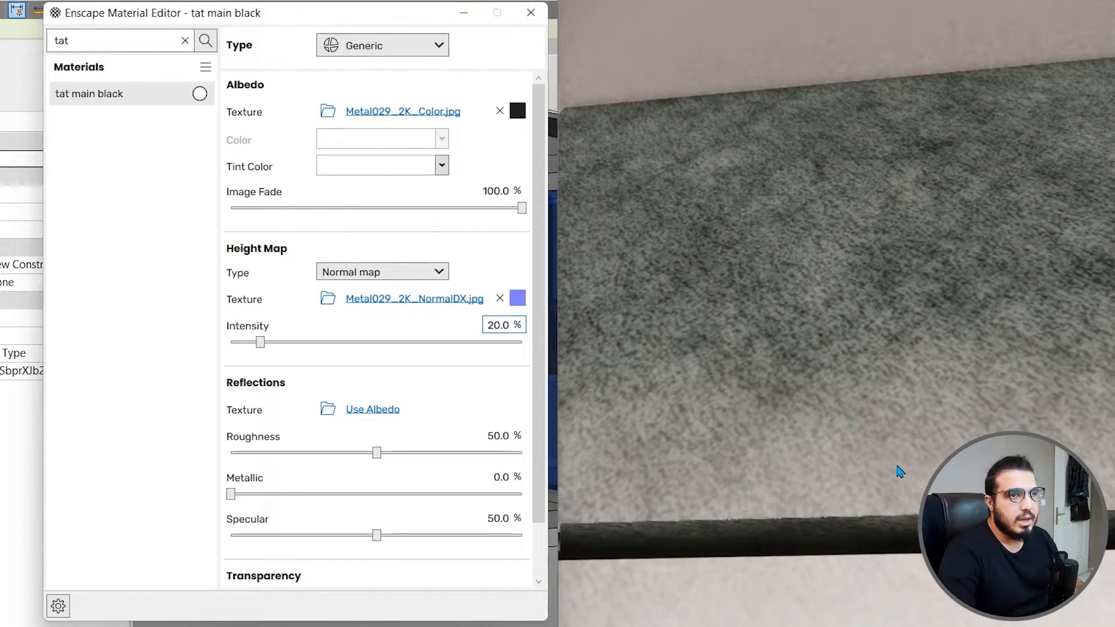
# Load Metal029_2K_Roughness.jpg as the reflections texture of tat main black and check the cabinet reflections in the render.
pyautogui.moveTo(896, 466); pyautogui.dragTo(895, 489)
pyautogui.press('s')
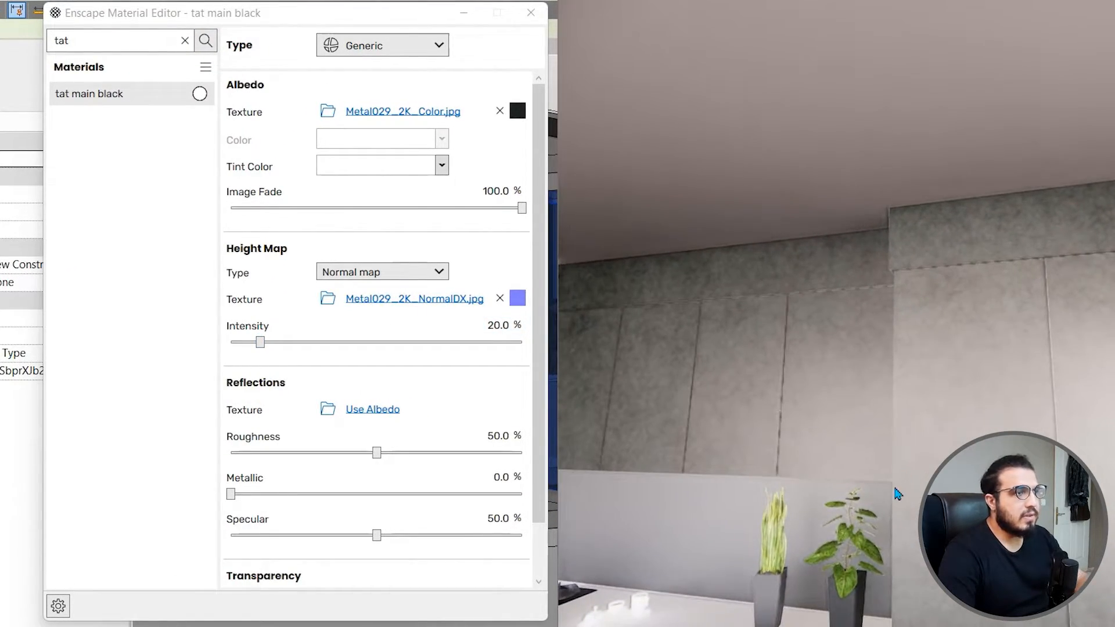
pyautogui.click(326, 416)
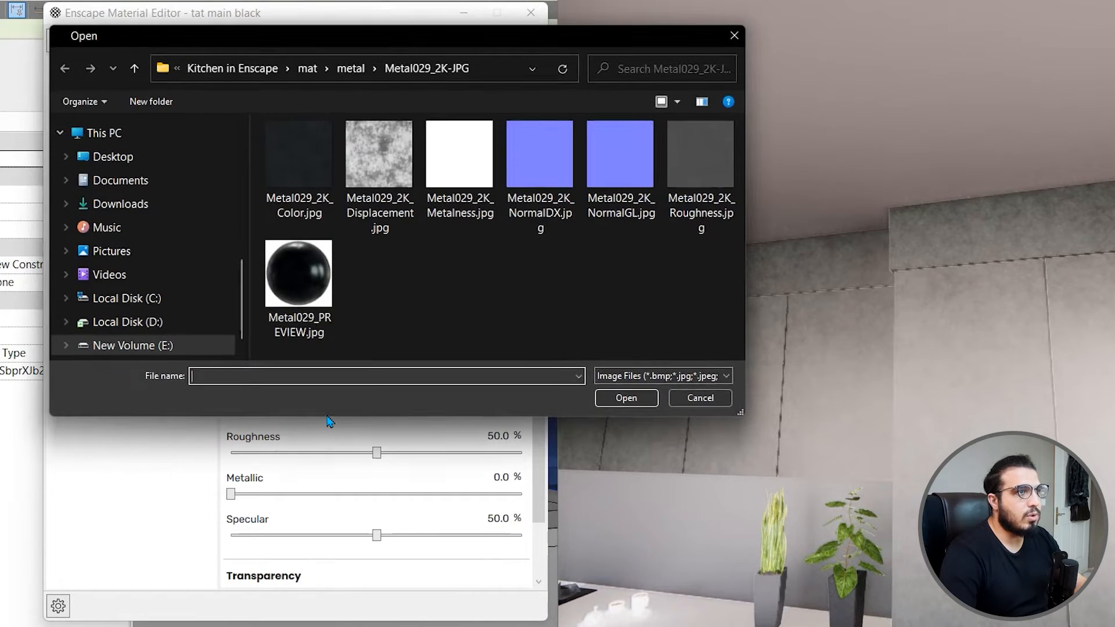
pyautogui.moveTo(393, 52); pyautogui.dragTo(405, 77)
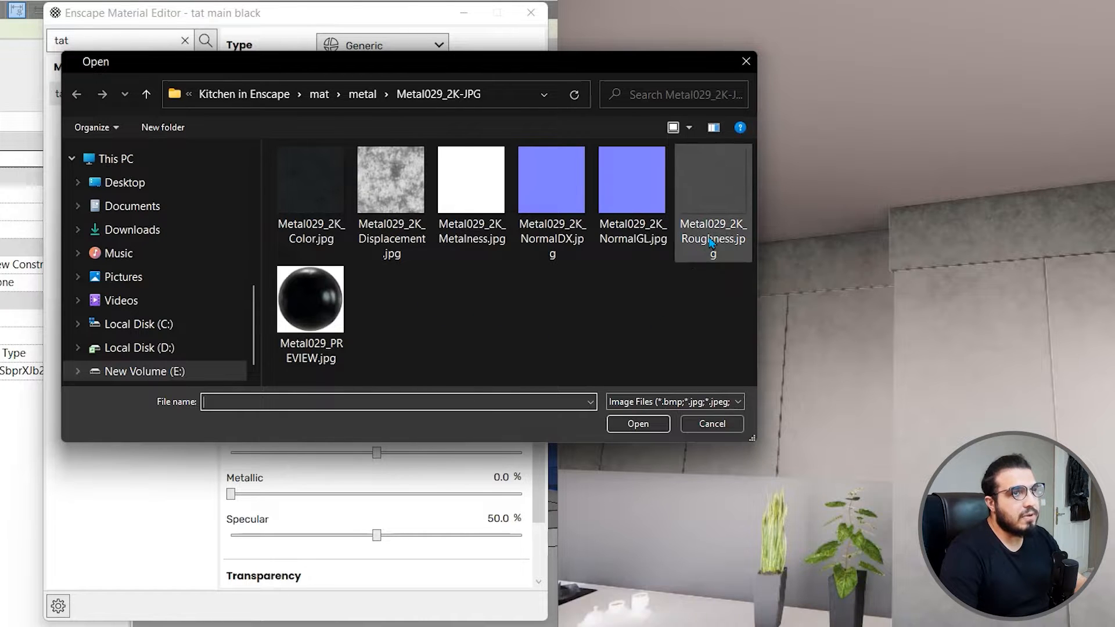
pyautogui.click(627, 427)
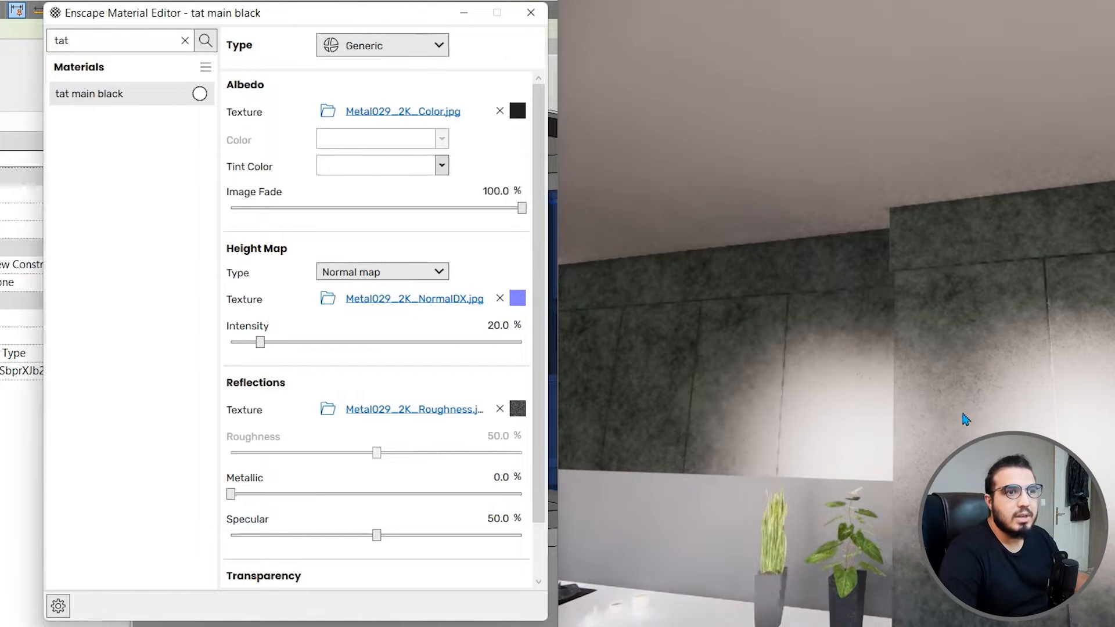
pyautogui.press('w')
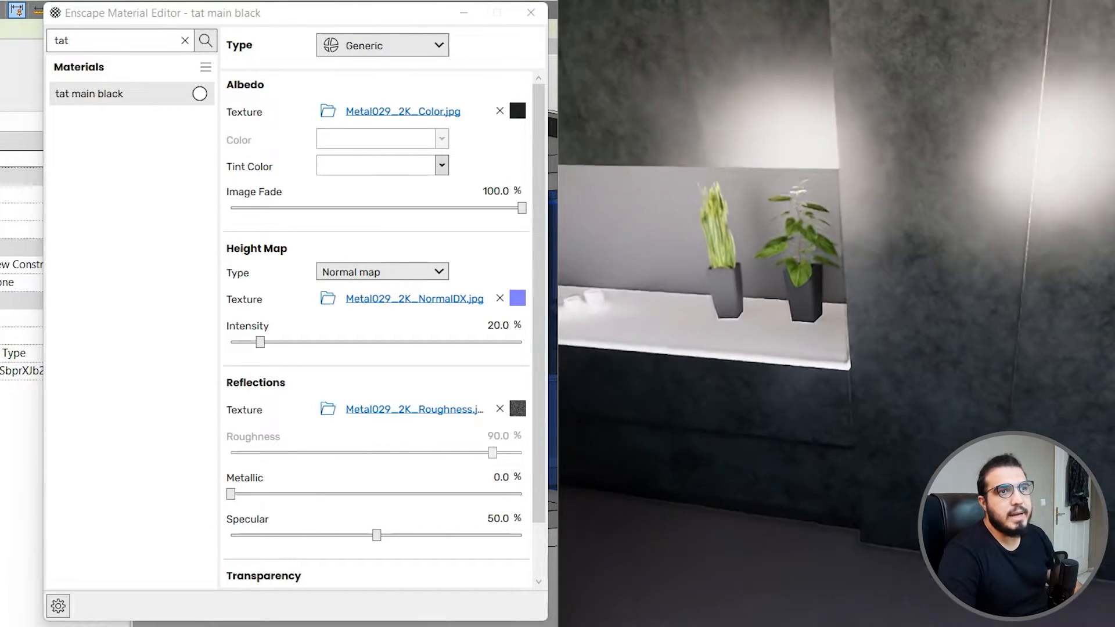
pyautogui.press('s')
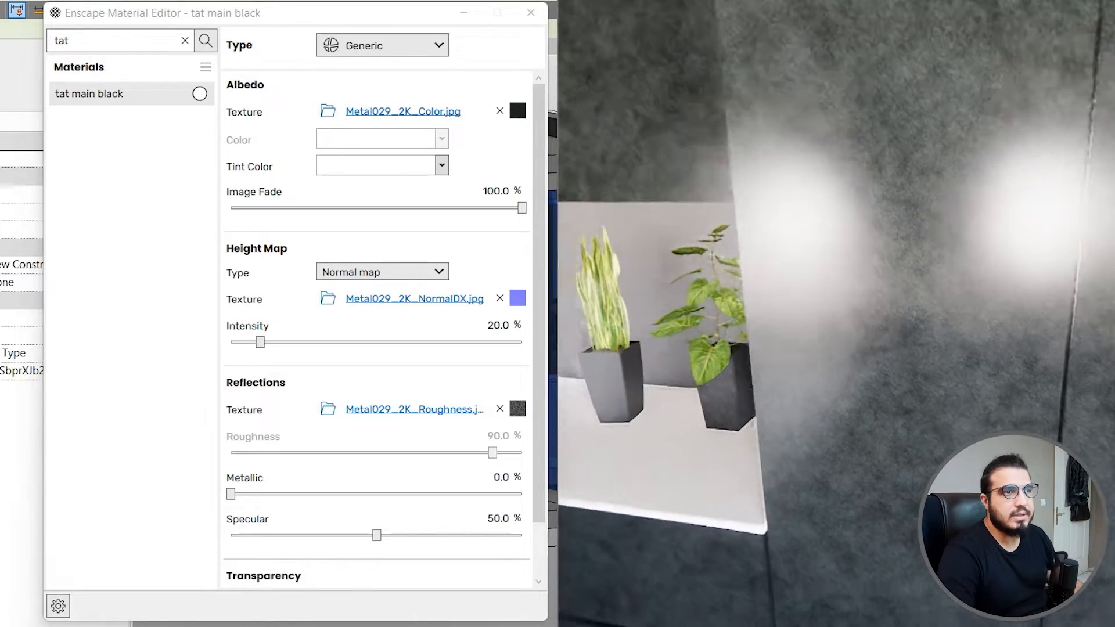
pyautogui.press('a')
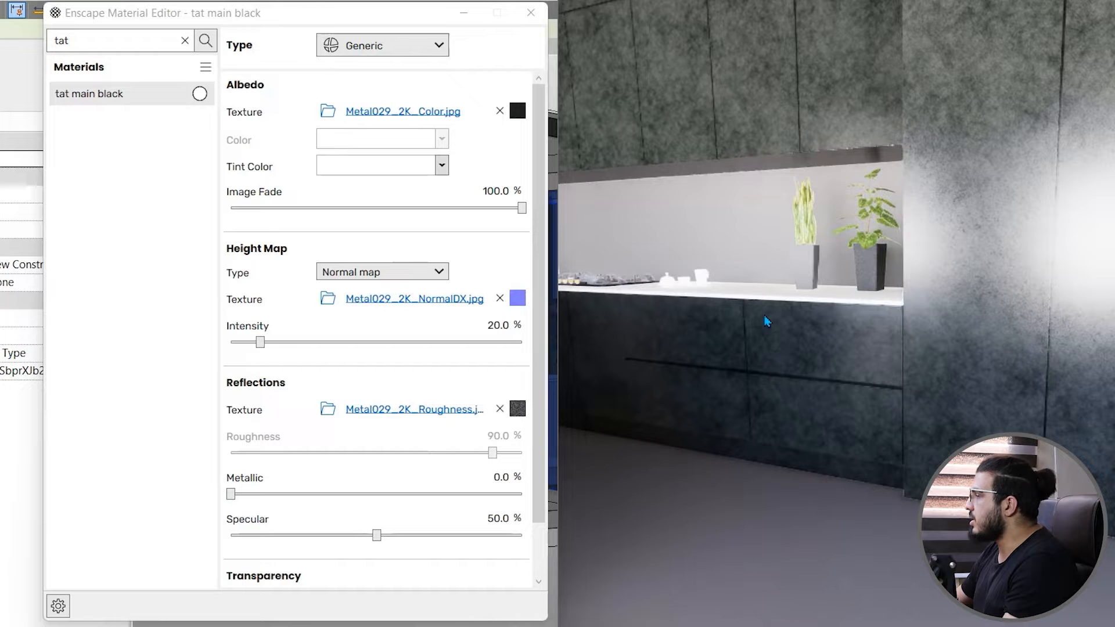
# Raise the metallic value of tat main black to about 90.4 % and check the cabinet highlights in the render.
pyautogui.moveTo(235, 494); pyautogui.dragTo(496, 499)
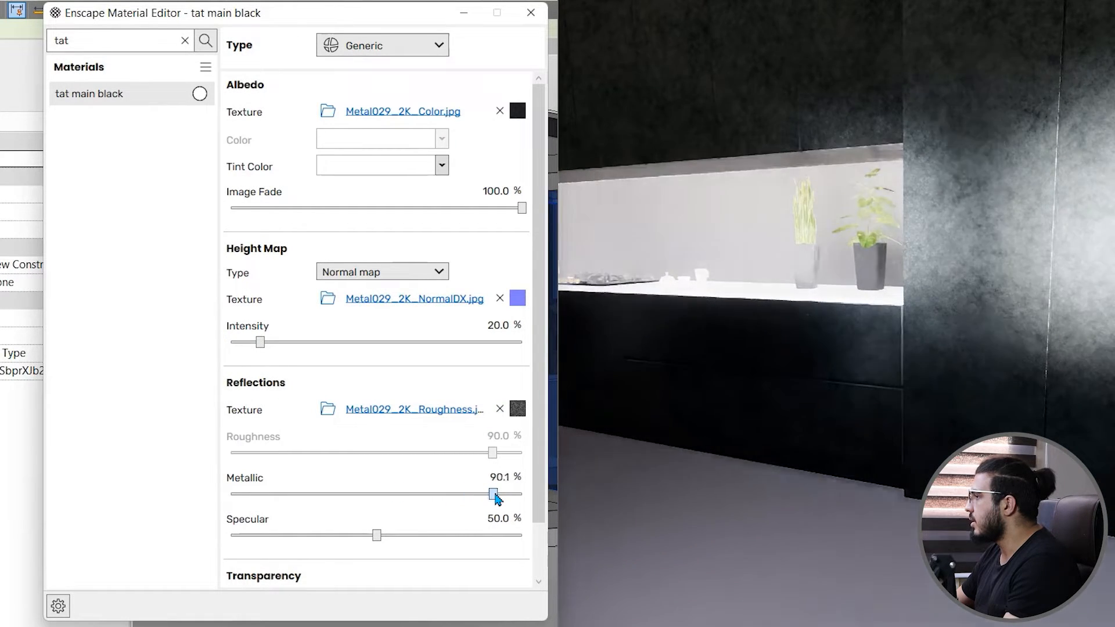
pyautogui.moveTo(725, 377); pyautogui.dragTo(639, 244)
pyautogui.press('w')
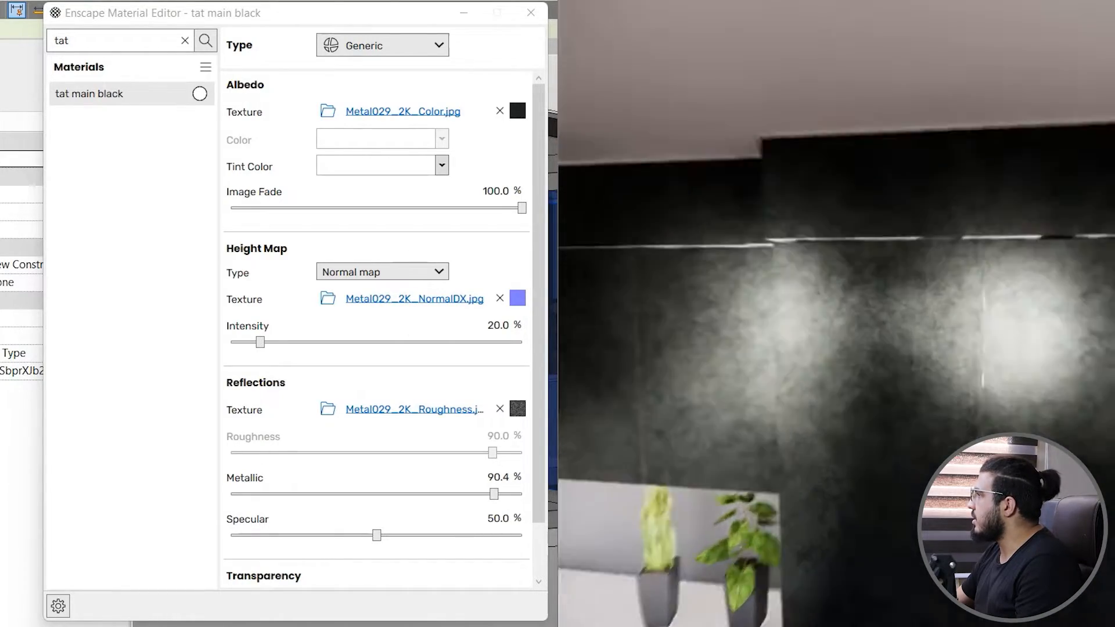
pyautogui.press('s')
pyautogui.press('s')
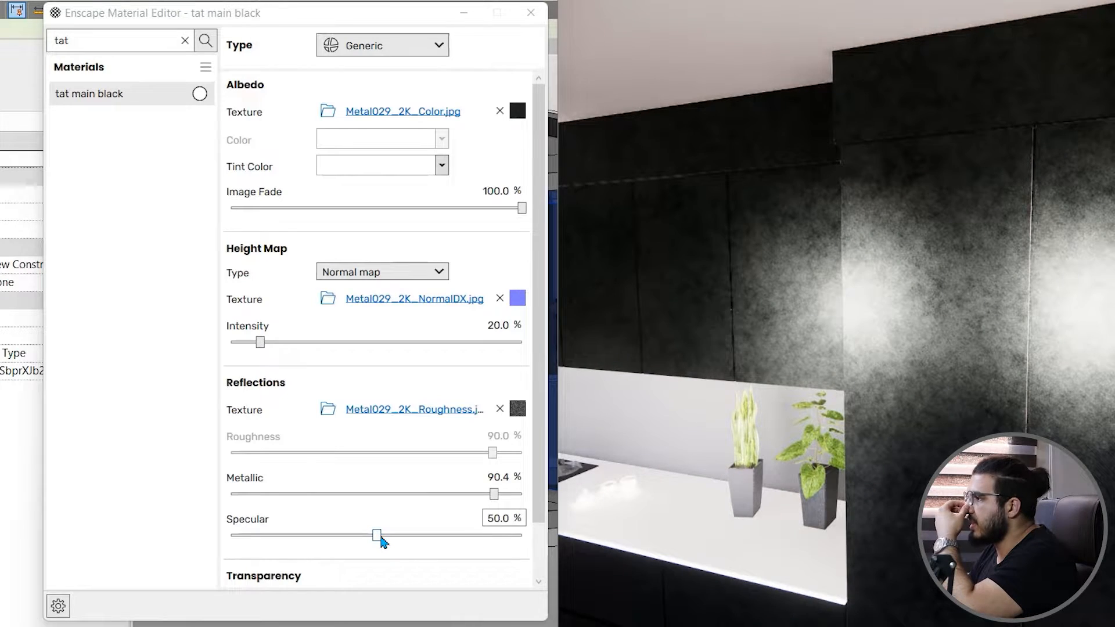
# Set the specular value to about 5.3 % and metallic to about 96.7 %, checking the kitchen from different viewpoints.
pyautogui.moveTo(377, 536); pyautogui.dragTo(246, 546)
pyautogui.moveTo(495, 495); pyautogui.dragTo(513, 496)
pyautogui.press('s')
pyautogui.moveTo(877, 493); pyautogui.dragTo(813, 505)
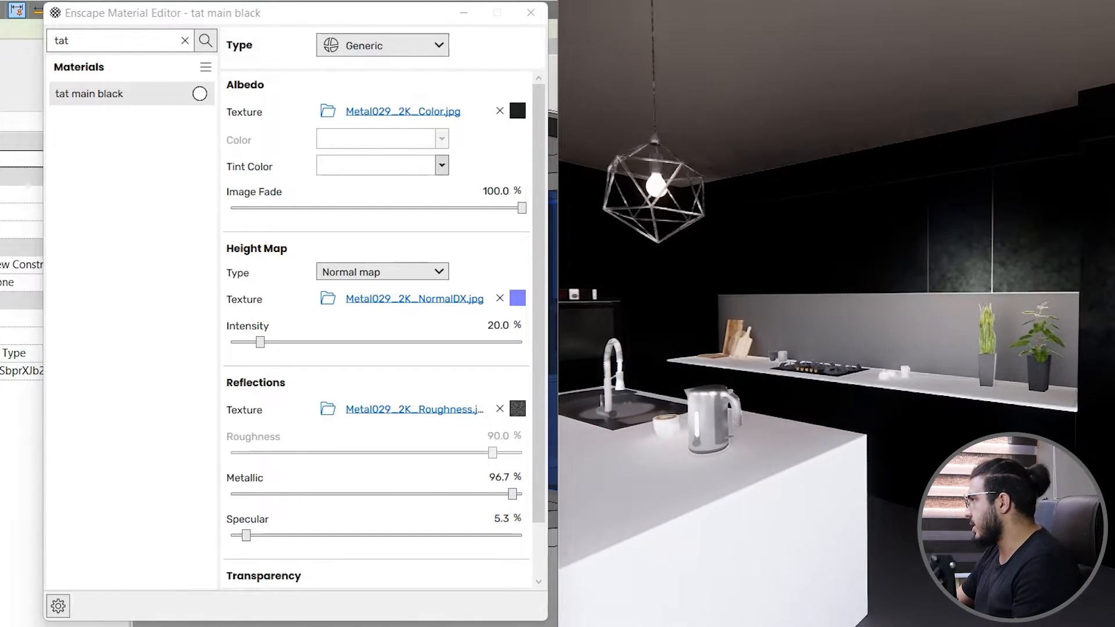
pyautogui.press('d')
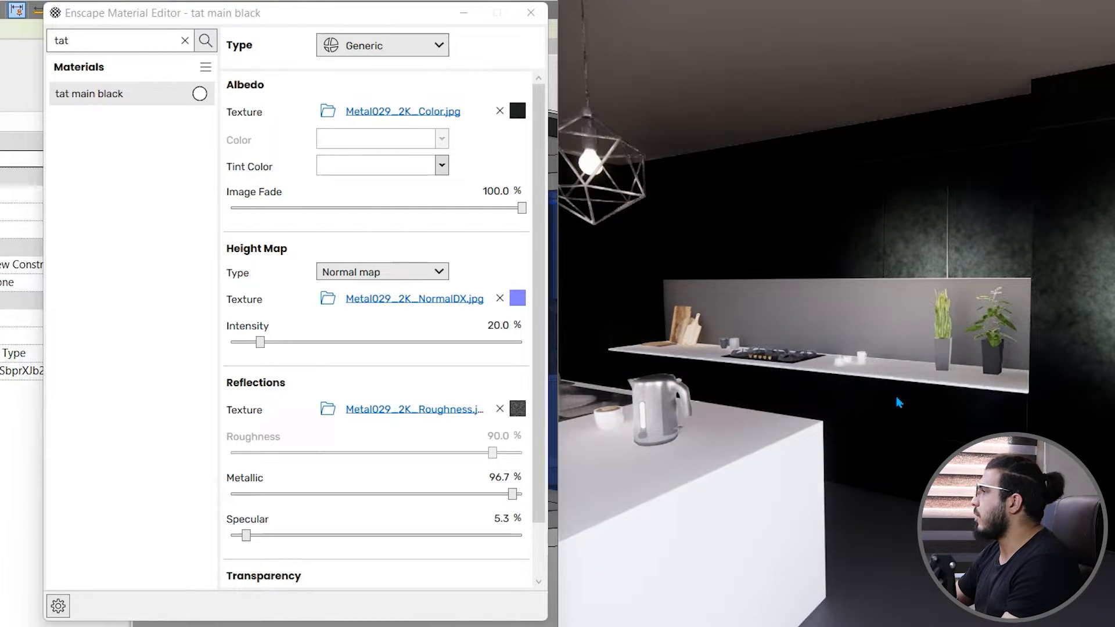
pyautogui.press('w')
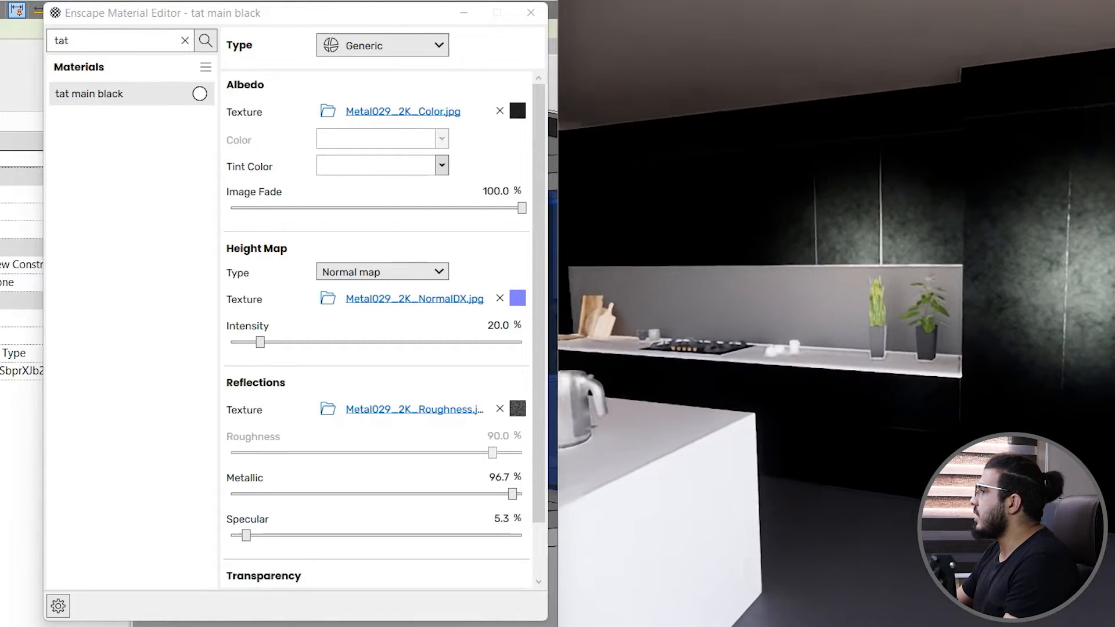
pyautogui.press('s')
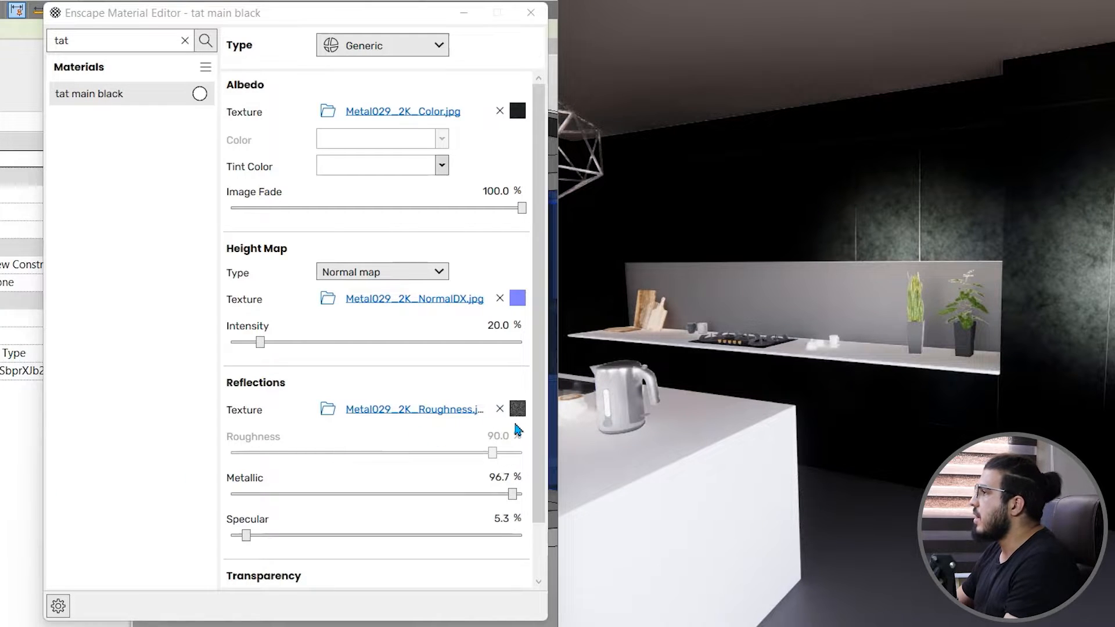
# Replace the reflections texture of tat main black with Metal022_2K_Roughness.jpg from the Metal022_2K-JPG folder.
pyautogui.click(499, 409)
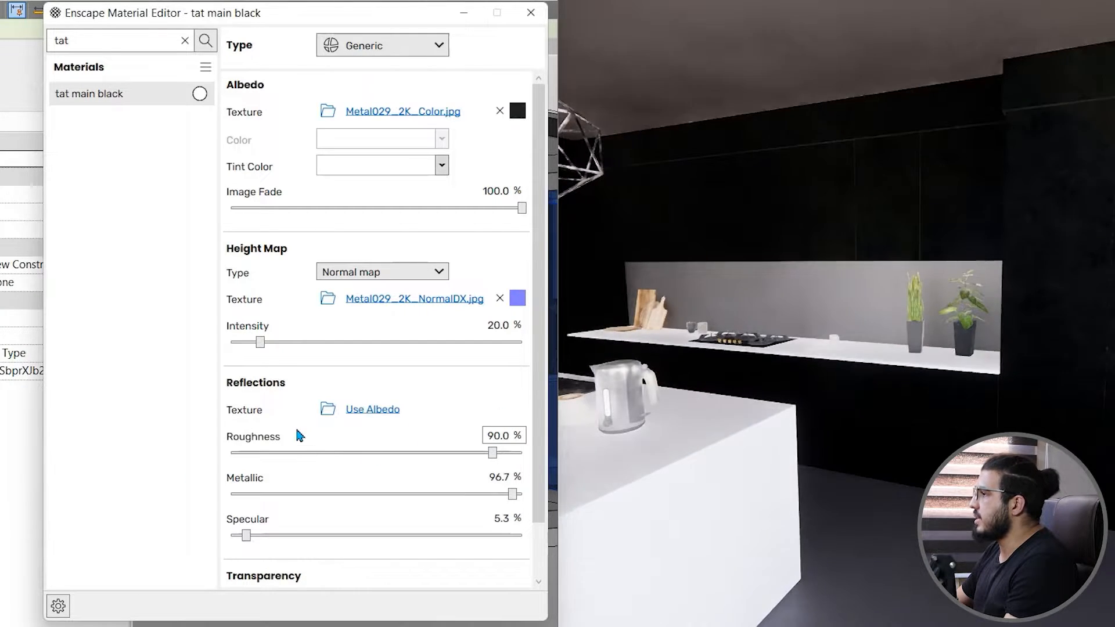
pyautogui.click(328, 408)
pyautogui.click(361, 95)
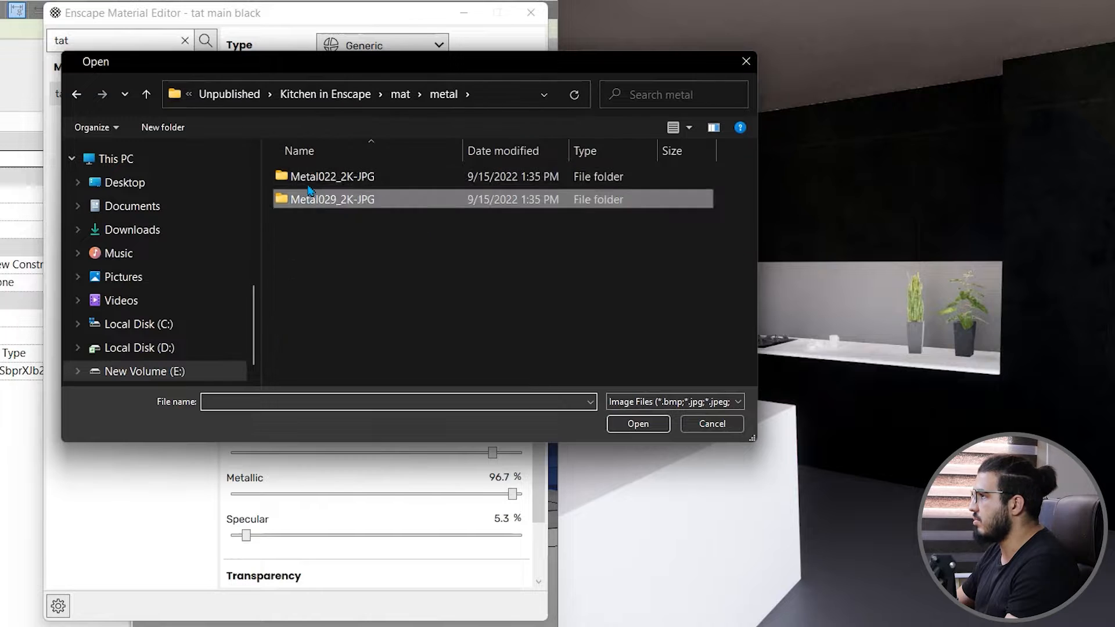
pyautogui.doubleClick(336, 176)
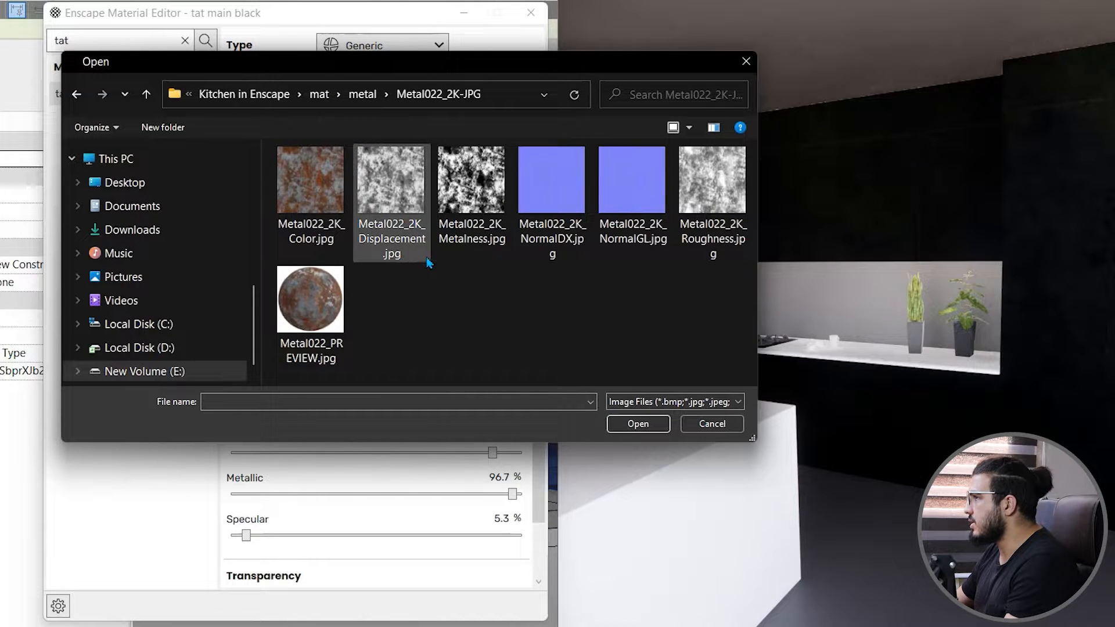
pyautogui.click(712, 191)
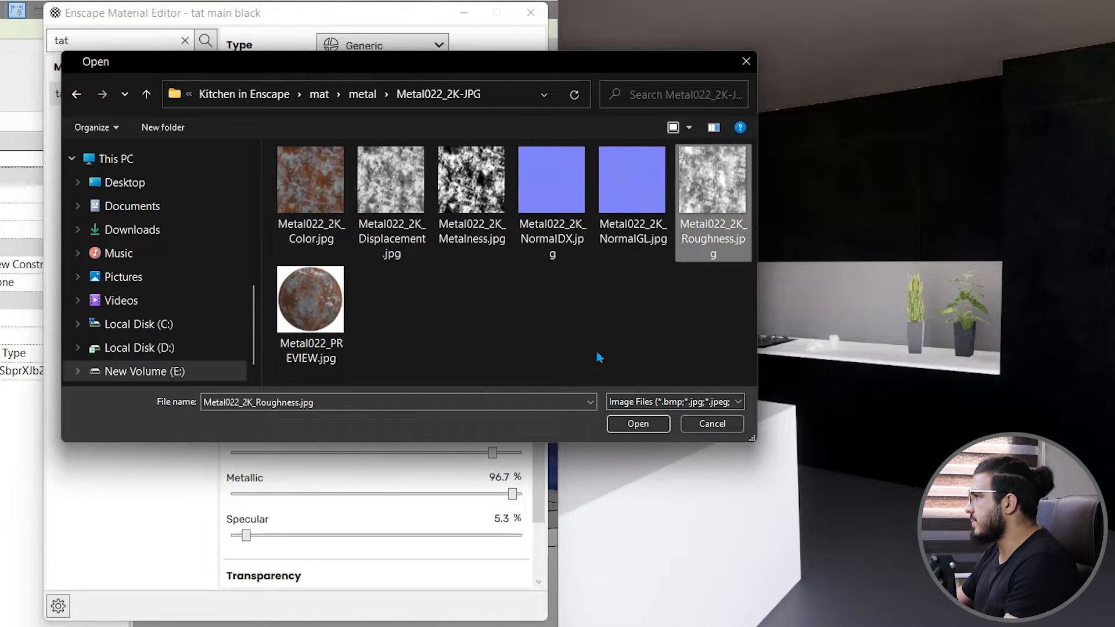
pyautogui.click(638, 423)
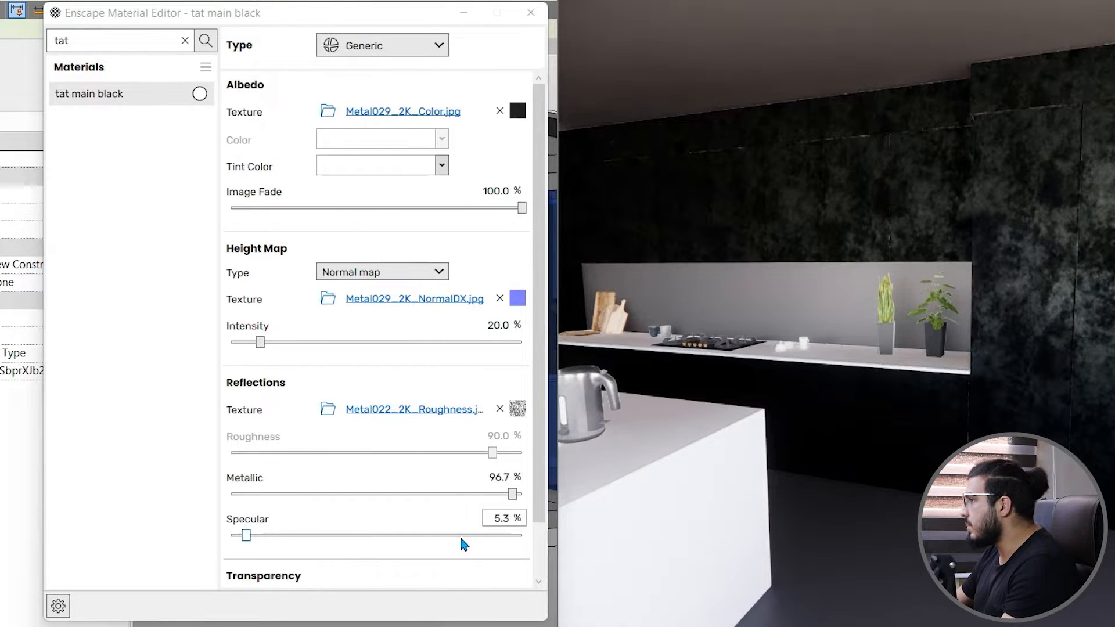
# Set the material's specular value to 1 % and lower its metallic value to about 7.6 %.
pyautogui.doubleClick(500, 518)
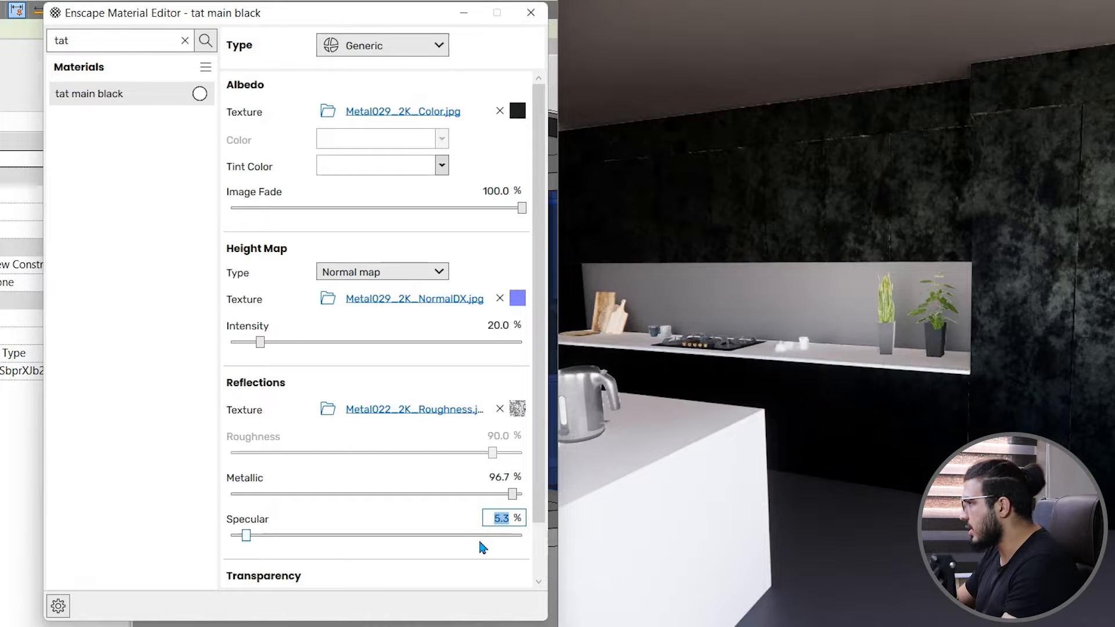
pyautogui.write('1')
pyautogui.press('Return')
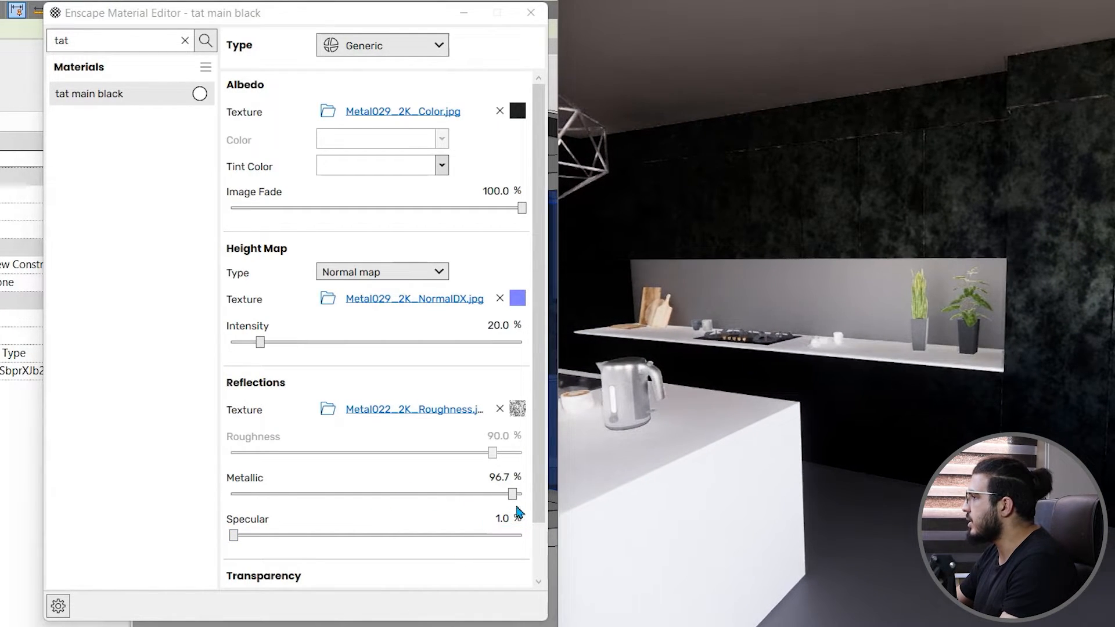
pyautogui.moveTo(511, 497); pyautogui.dragTo(253, 495)
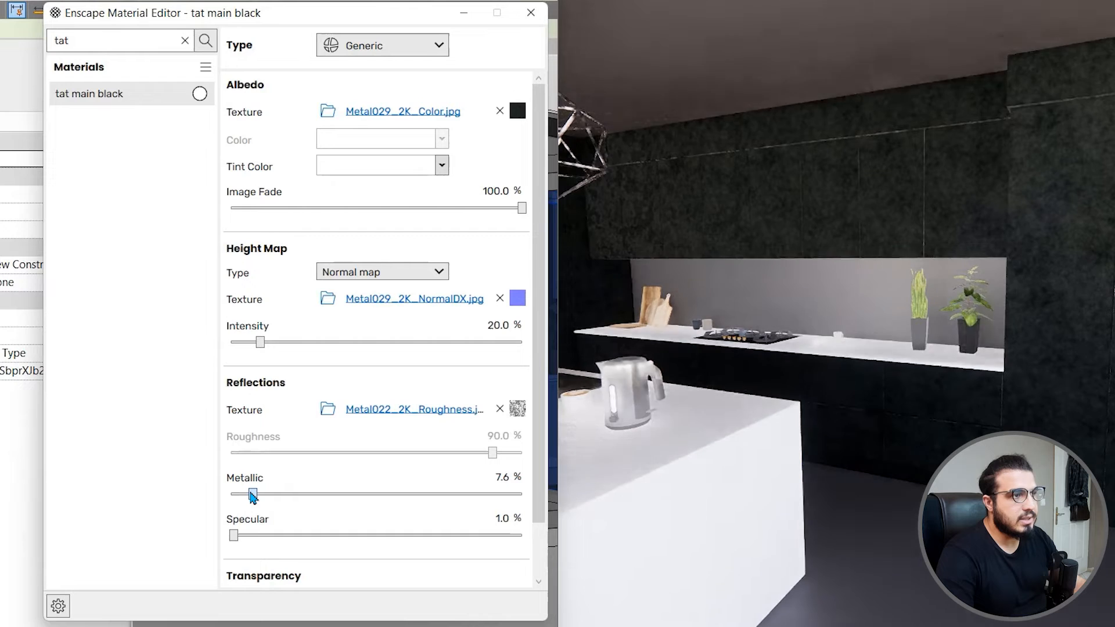
# Give the albedo texture of tat main black a grey tint colour, #ABABAB.
pyautogui.click(425, 169)
pyautogui.click(350, 239)
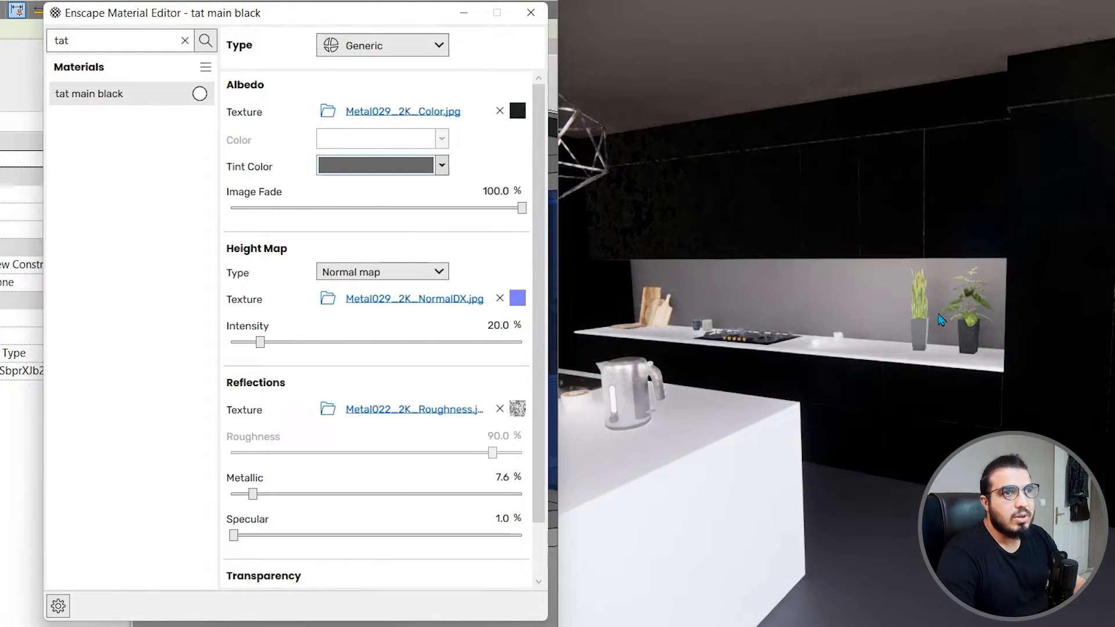
pyautogui.click(367, 168)
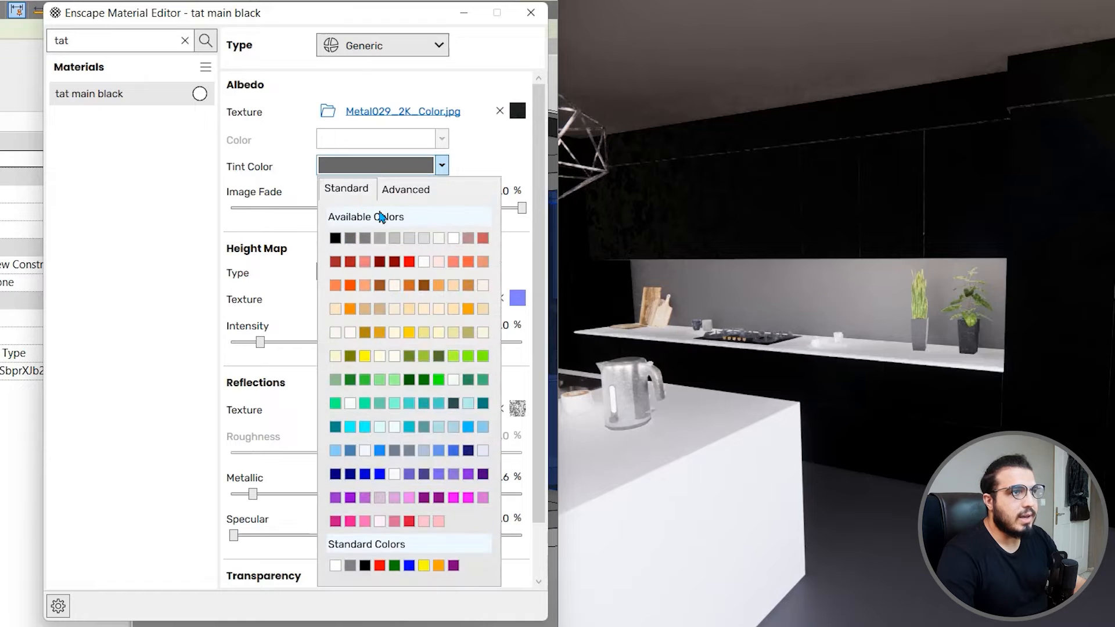
pyautogui.click(404, 189)
pyautogui.moveTo(333, 251); pyautogui.dragTo(321, 232)
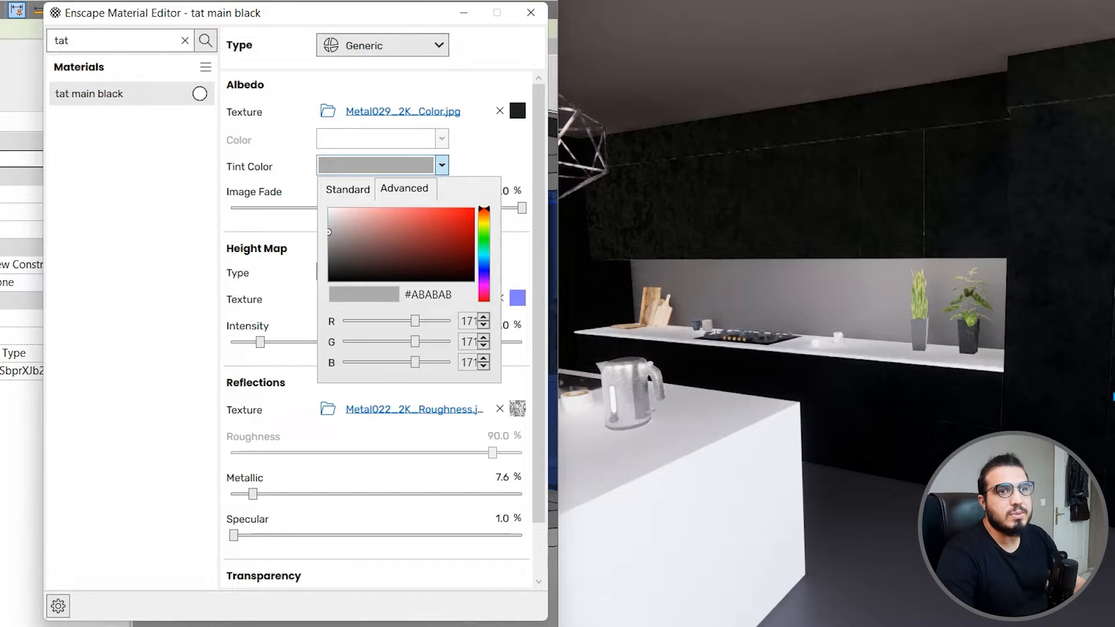
# Enable explicit texture transformation for the Metal022_2K_Roughness.jpg texture and set its width and height to 3 m.
pyautogui.moveTo(748, 435); pyautogui.dragTo(714, 453)
pyautogui.press('w')
pyautogui.click(517, 408)
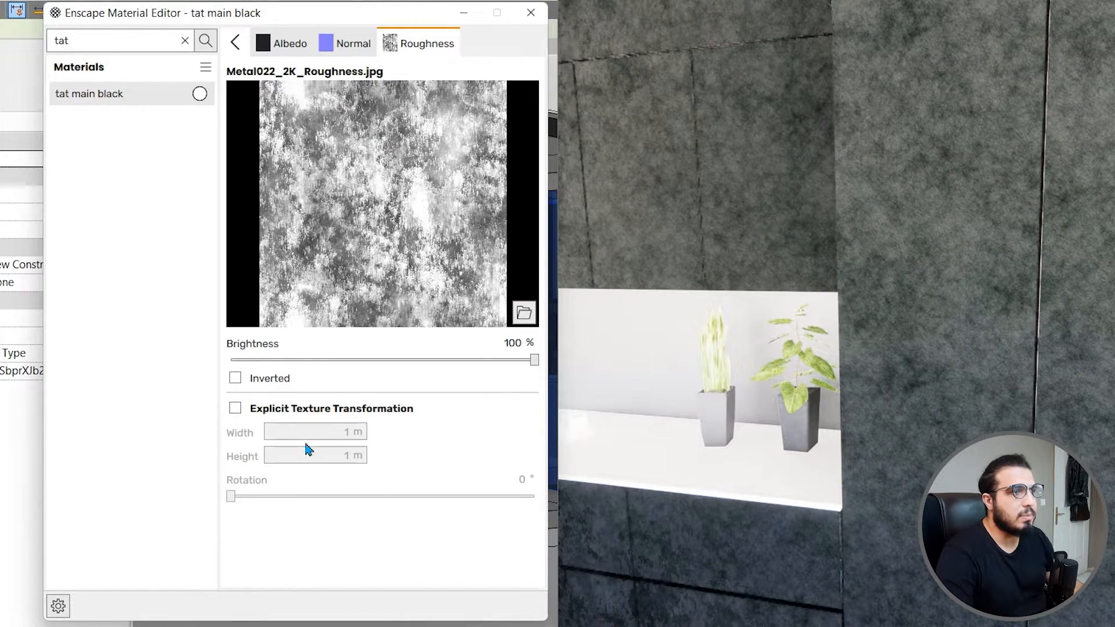
pyautogui.click(236, 409)
pyautogui.click(330, 436)
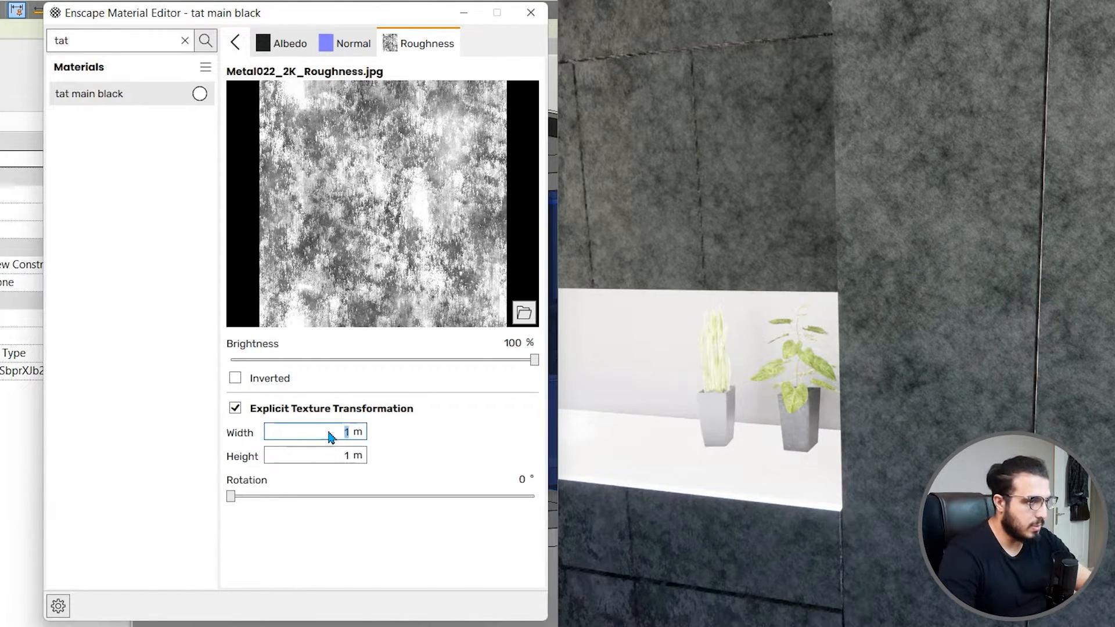
pyautogui.click(306, 457)
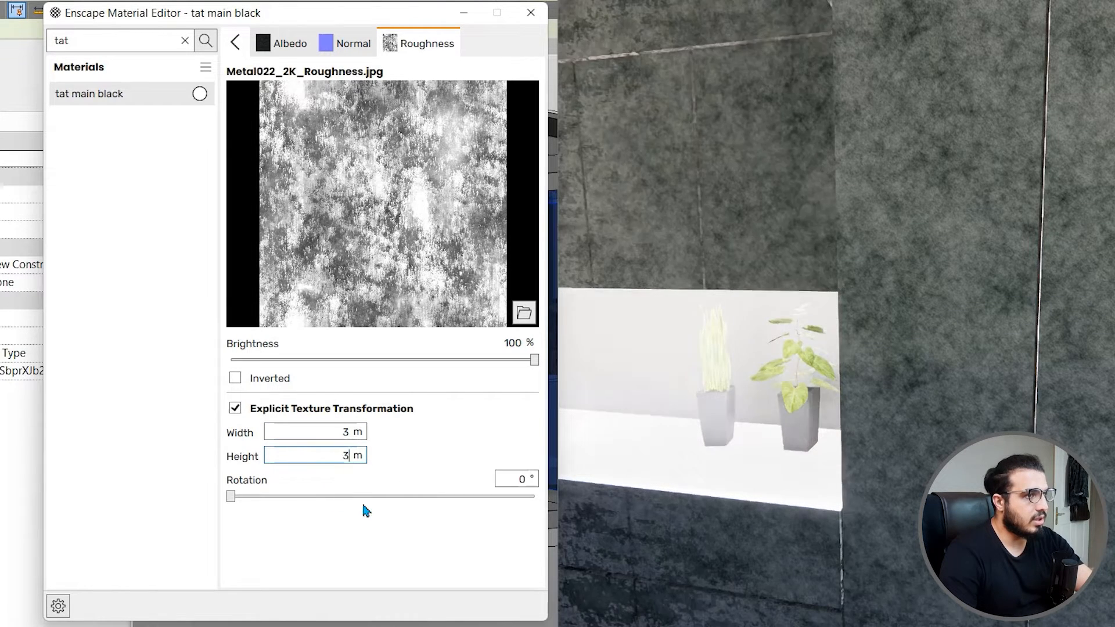
pyautogui.write('3')
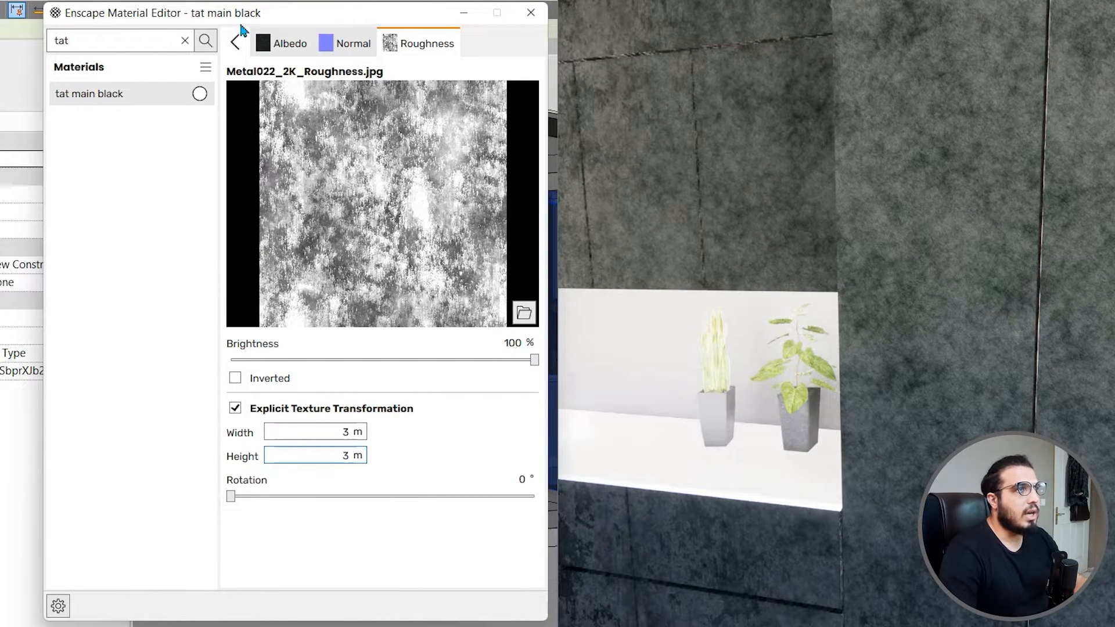
pyautogui.click(235, 40)
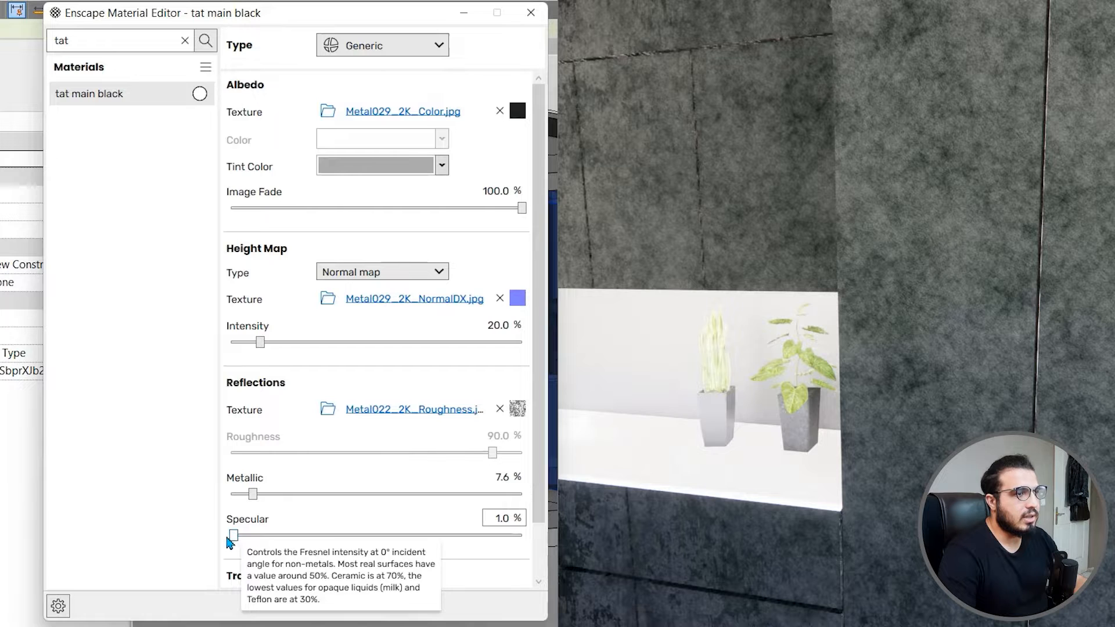
# Set the metallic value to about 68.6 % and specular to 1 %, checking the cabinets from afar and up close.
pyautogui.moveTo(234, 534); pyautogui.dragTo(243, 536)
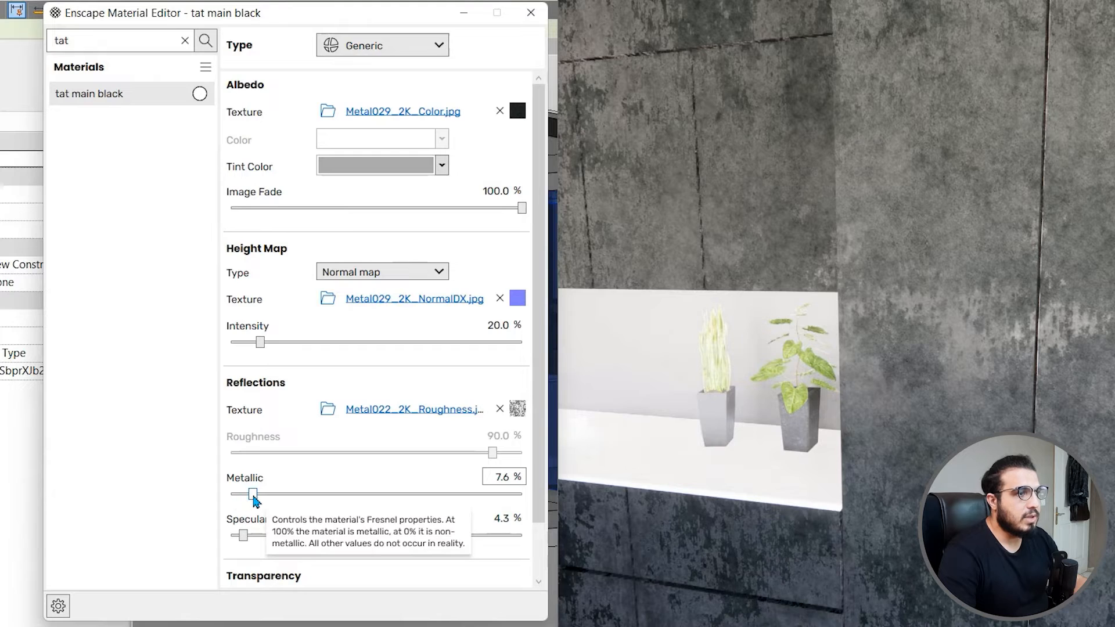
pyautogui.moveTo(254, 496); pyautogui.dragTo(430, 496)
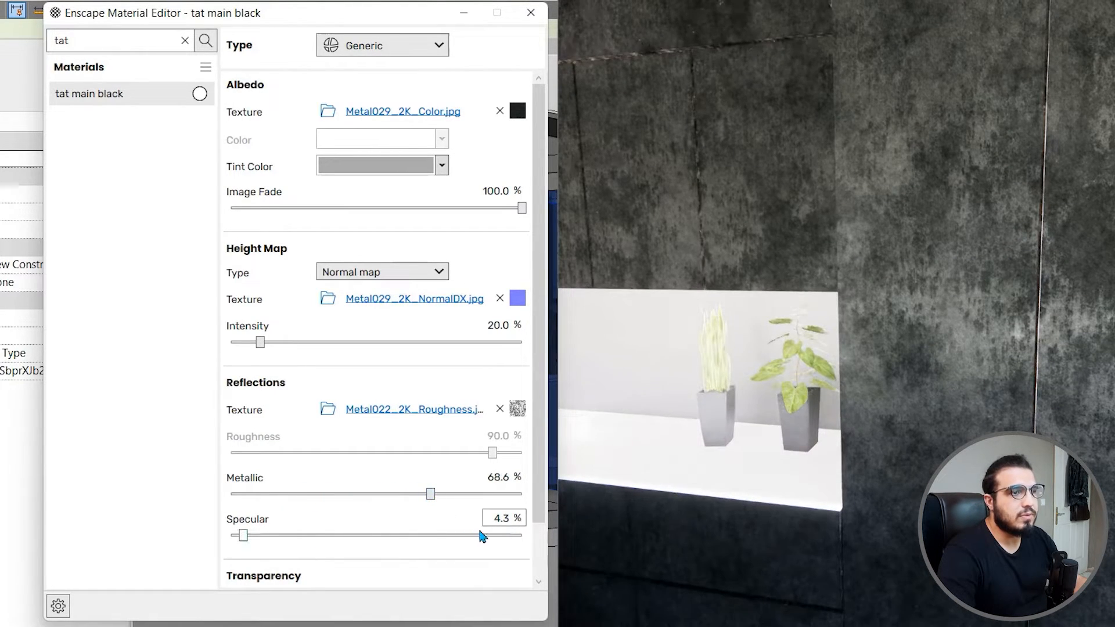
pyautogui.doubleClick(503, 517)
pyautogui.write('1')
pyautogui.press('Return')
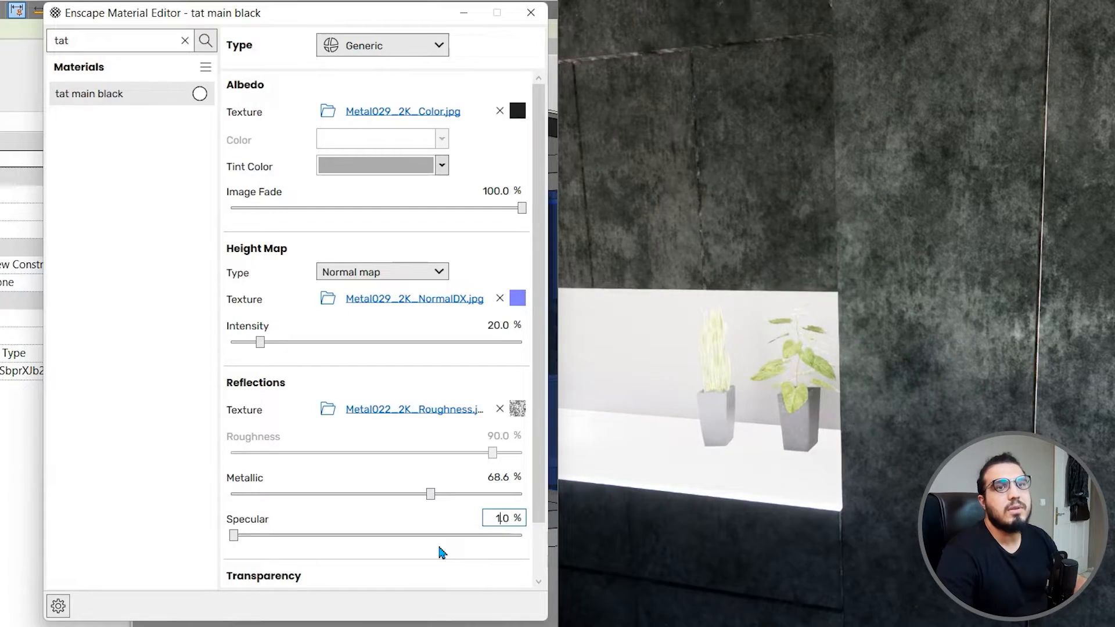
pyautogui.scroll(-5, 836, 313)
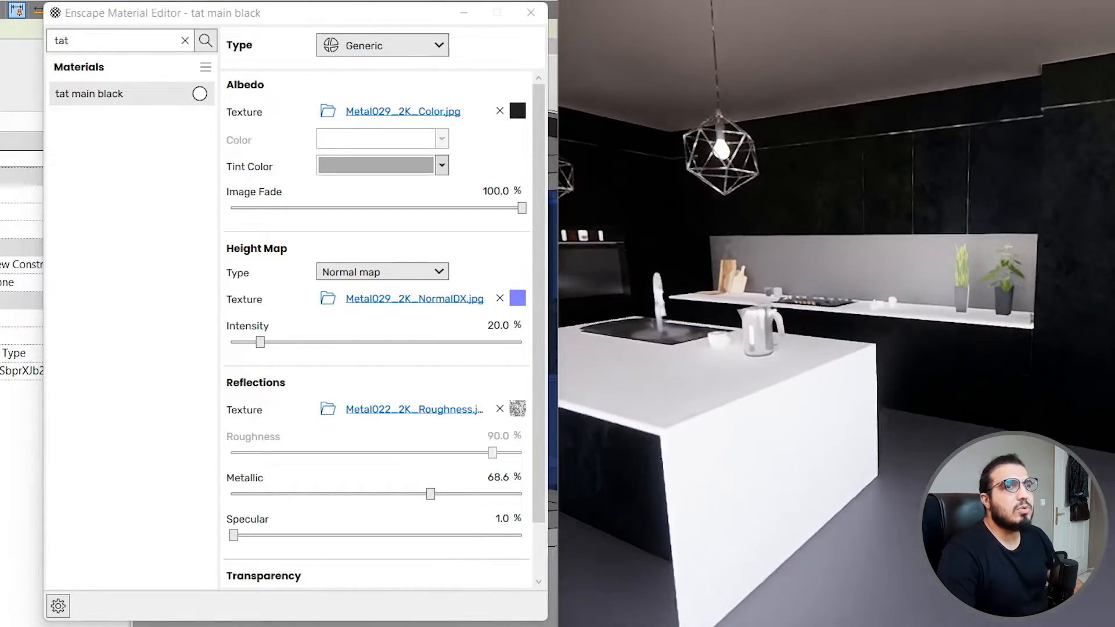
pyautogui.scroll(10, 836, 313)
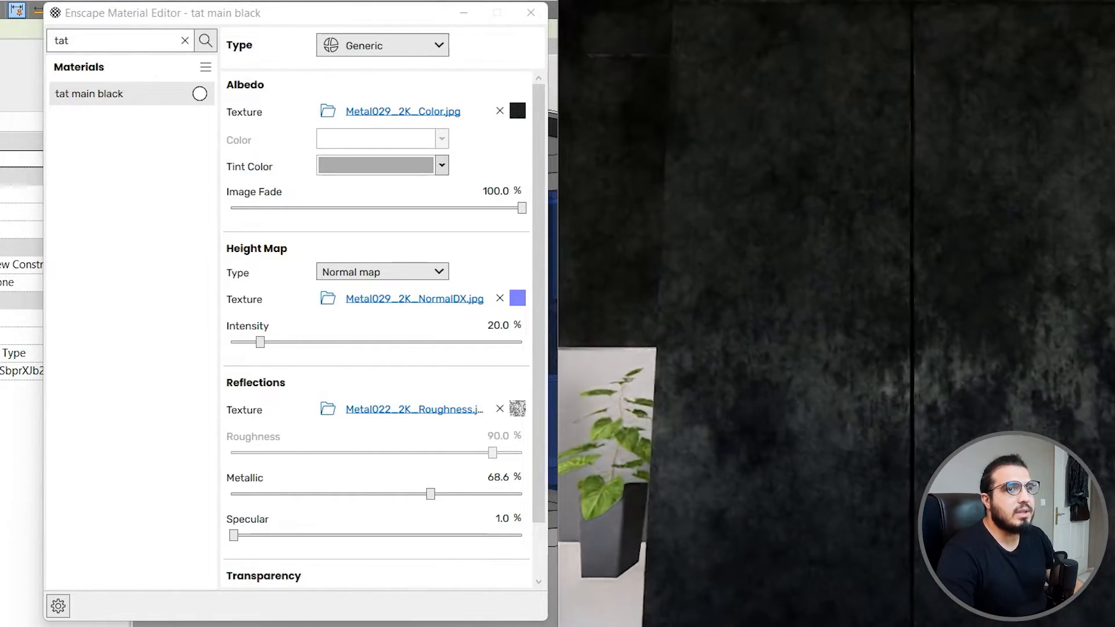
# Check the cabinets up close and from afar, and lower the metallic value of tat main black to about 6.6 %.
pyautogui.scroll(4, 836, 314)
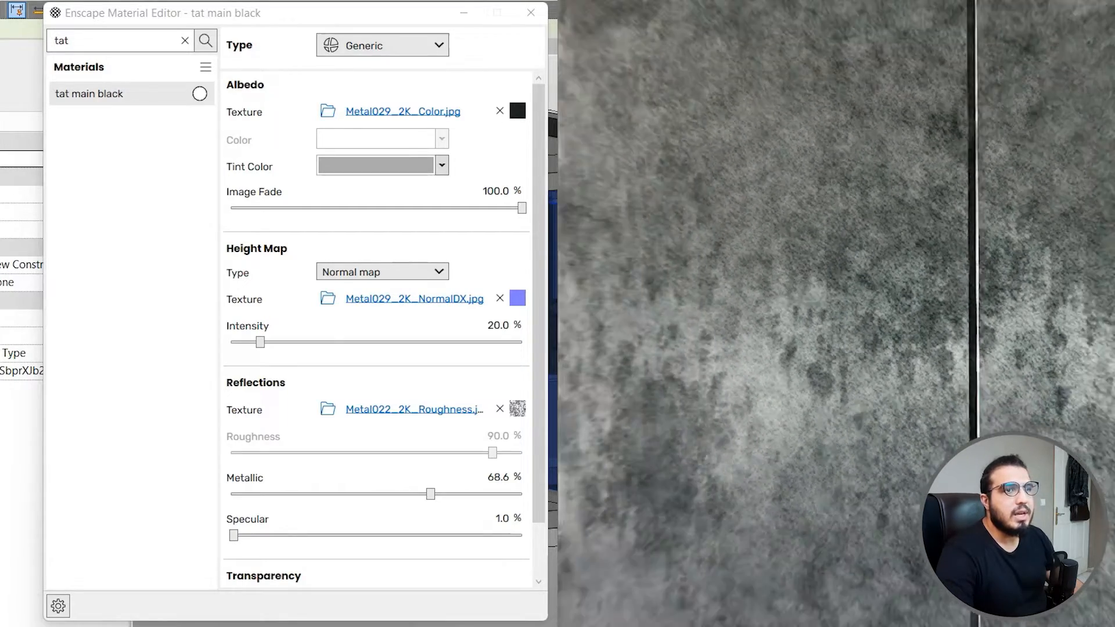
pyautogui.scroll(-8, 836, 313)
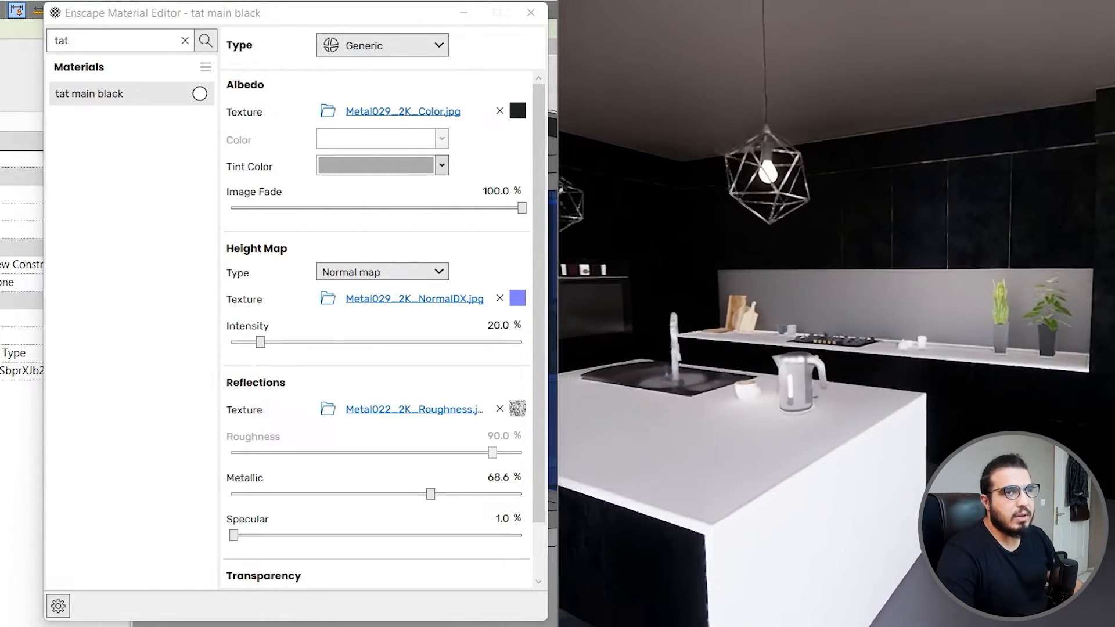
pyautogui.scroll(-3, 836, 313)
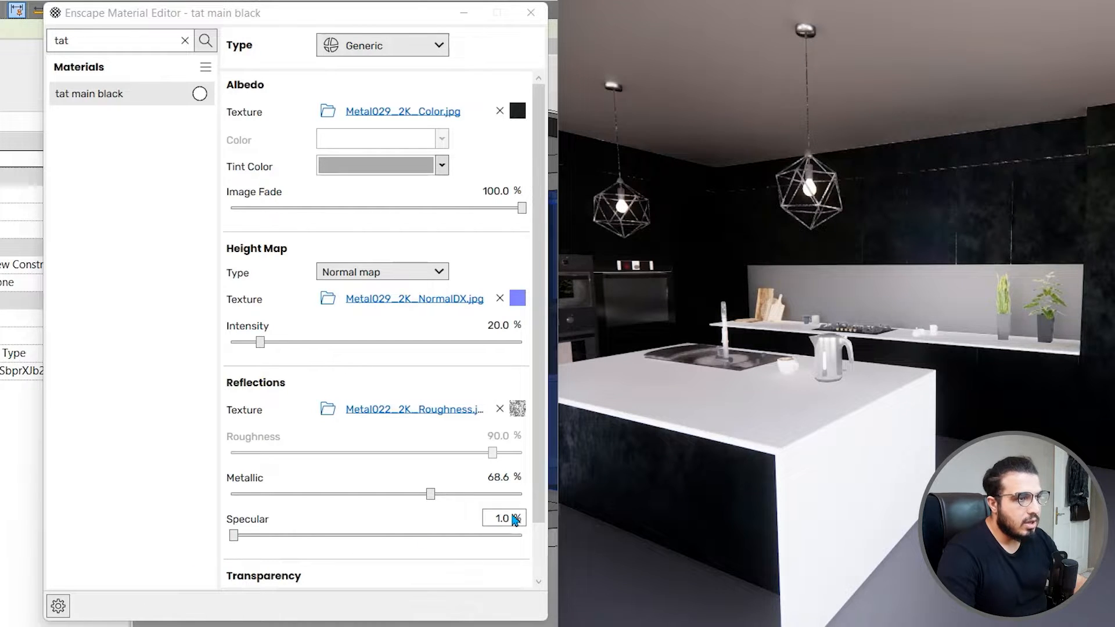
pyautogui.moveTo(430, 493); pyautogui.dragTo(256, 516)
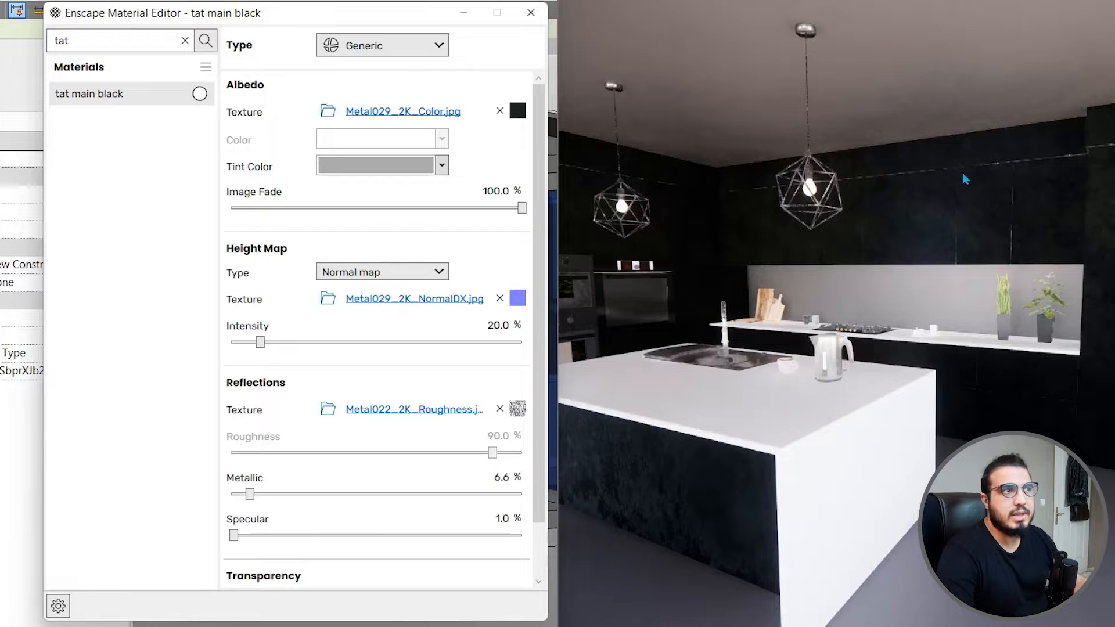
# Remove the albedo texture of tat main black, set its colour to #191919 and raise its metallic value.
pyautogui.click(497, 113)
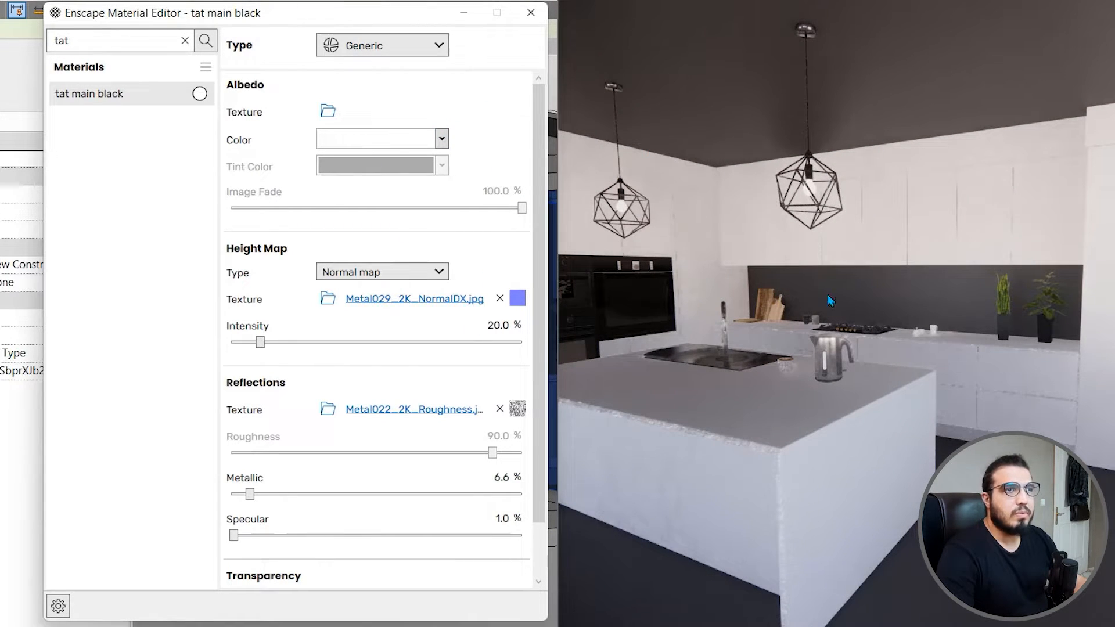
pyautogui.click(391, 145)
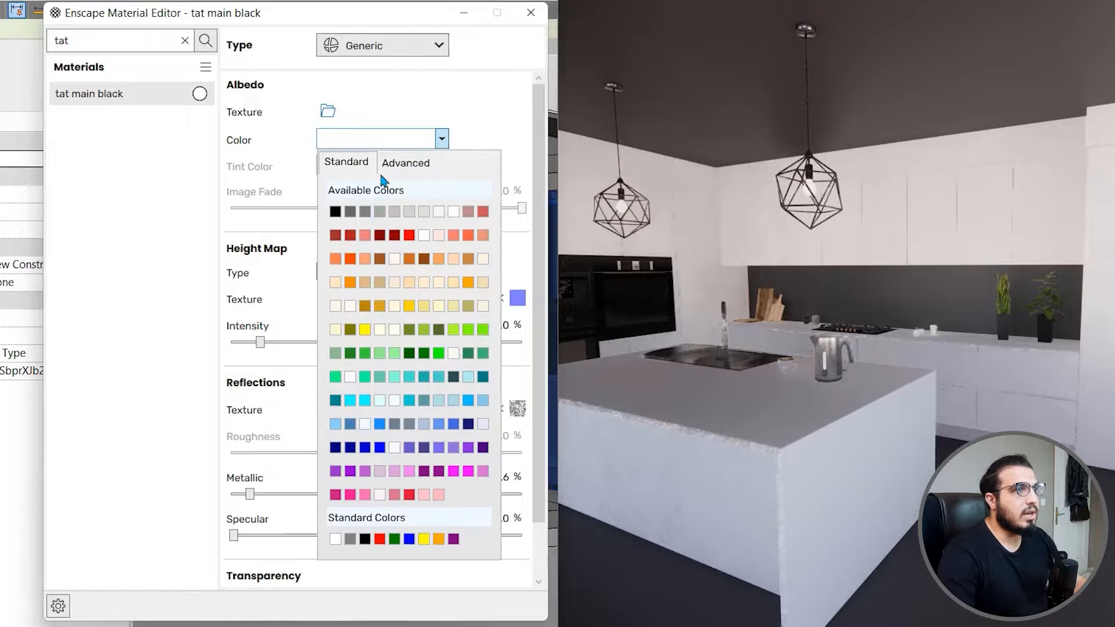
pyautogui.click(337, 211)
pyautogui.click(348, 142)
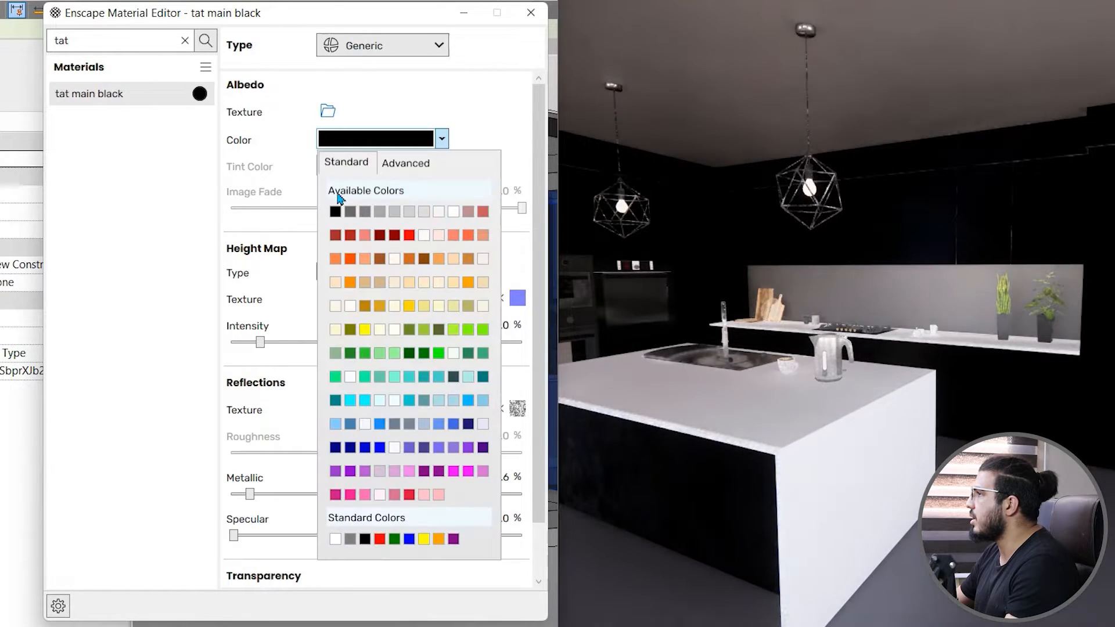
pyautogui.click(350, 211)
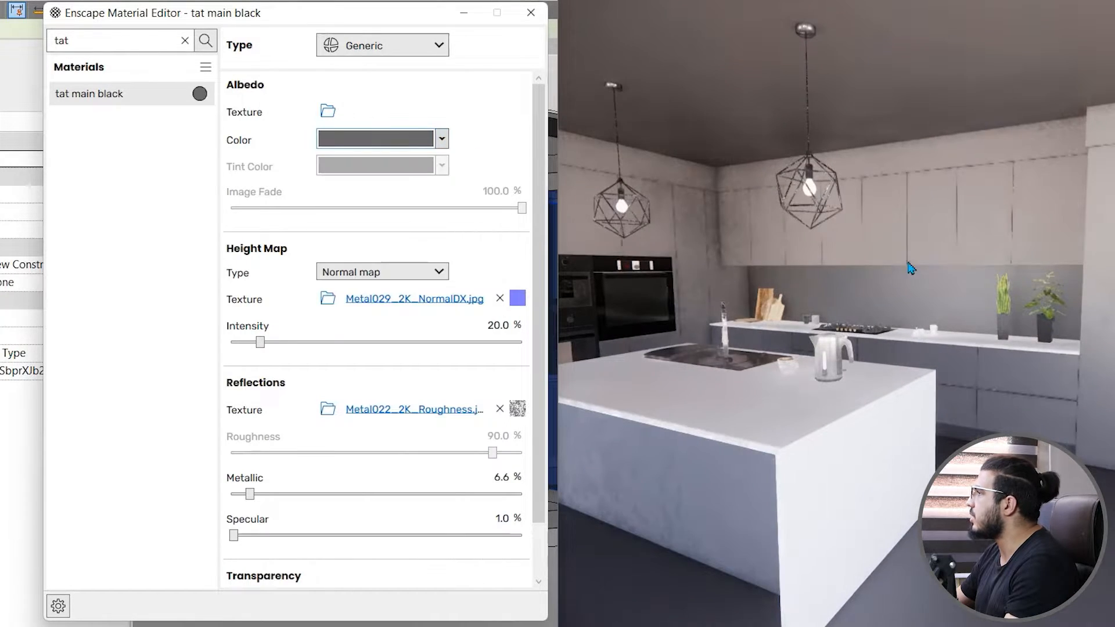
pyautogui.click(374, 141)
pyautogui.click(393, 169)
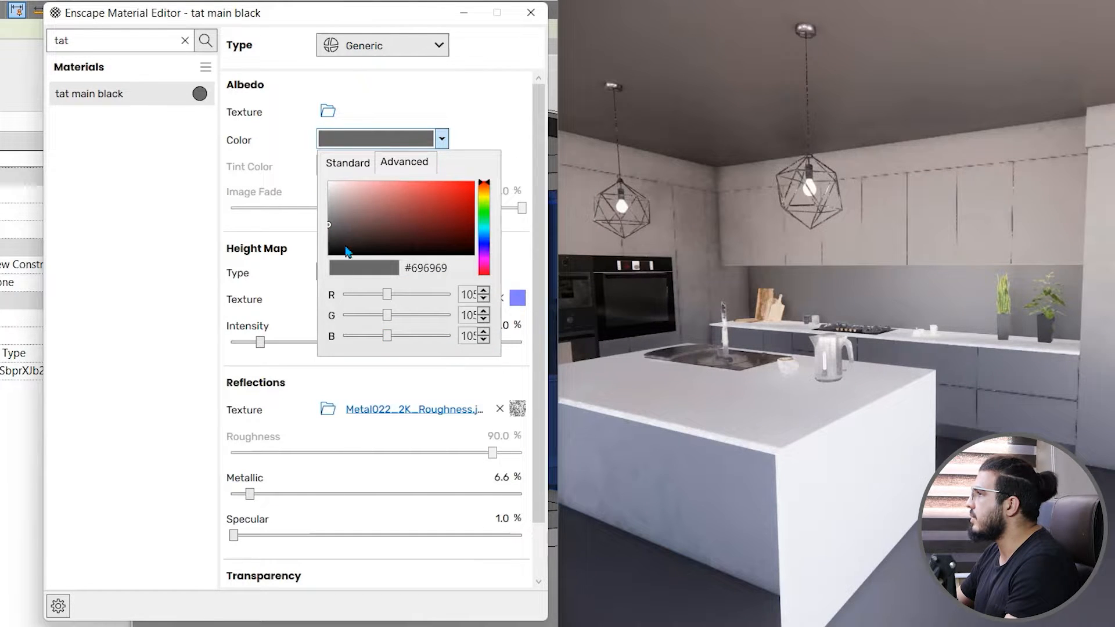
pyautogui.moveTo(334, 223); pyautogui.dragTo(323, 252)
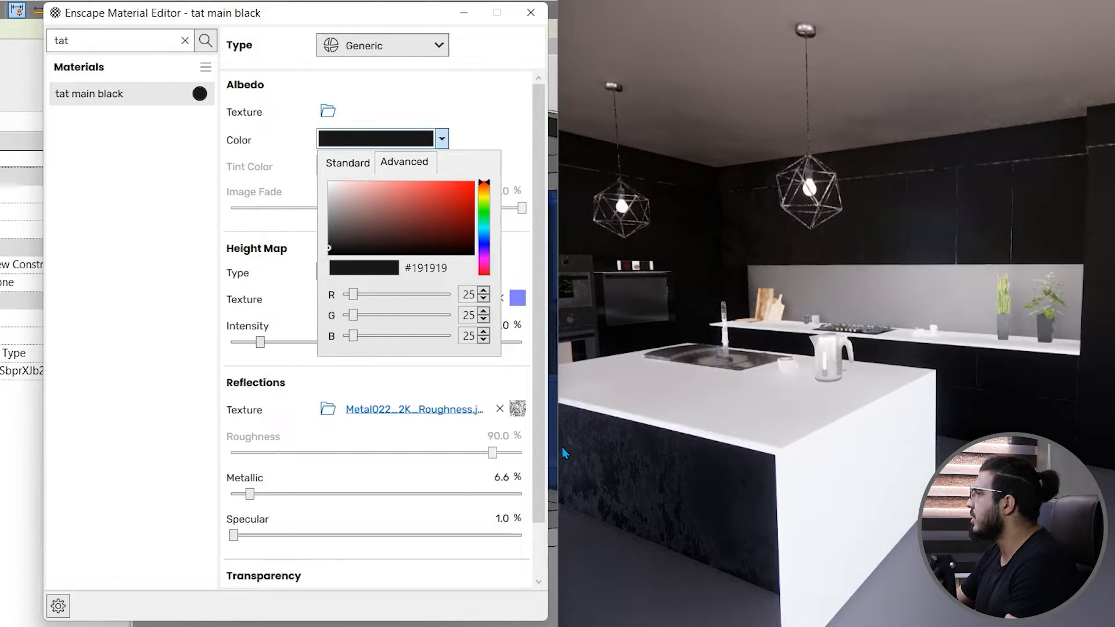
pyautogui.click(375, 447)
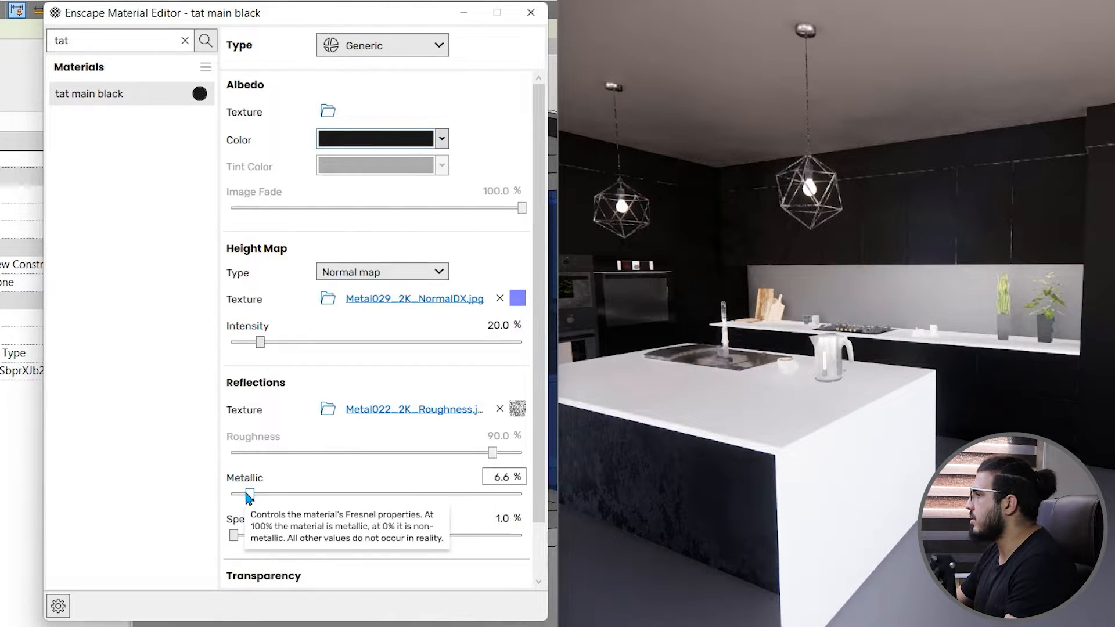
pyautogui.moveTo(248, 496); pyautogui.dragTo(399, 504)
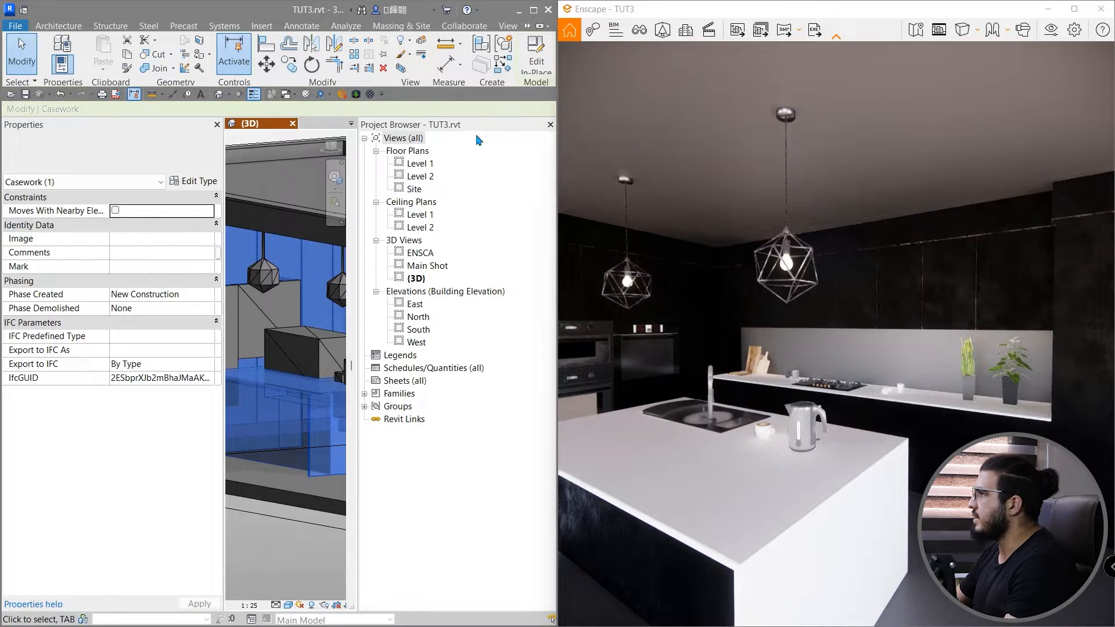
# Close the Project Browser and open the type properties of the kitchen cabinets in the 3D view.
pyautogui.click(550, 125)
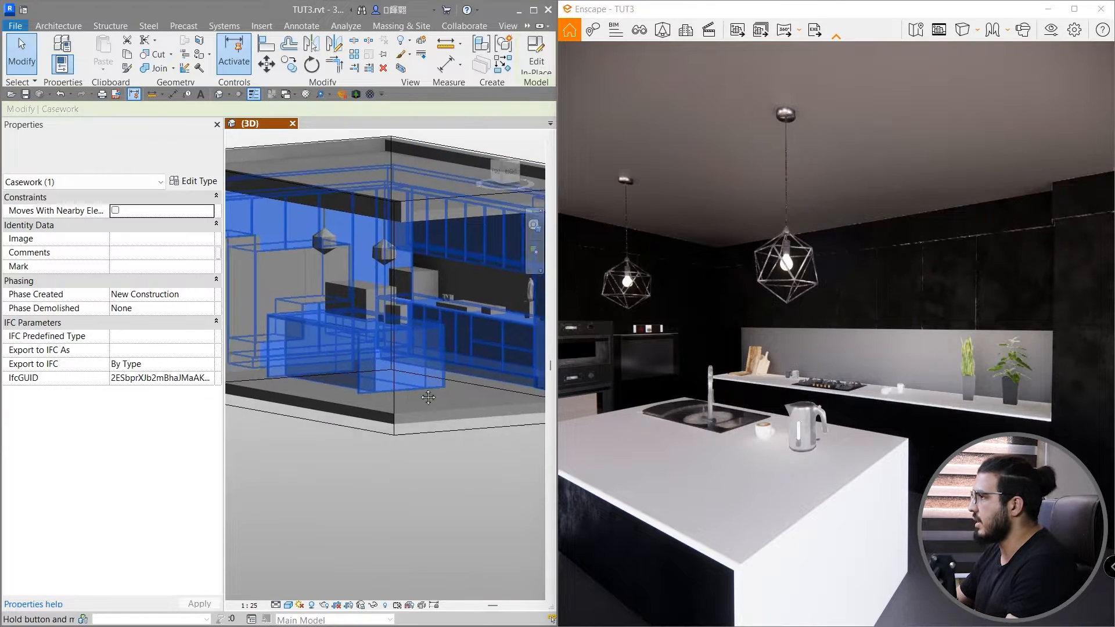
pyautogui.click(276, 408)
pyautogui.scroll(3, 366, 319)
pyautogui.scroll(1, 408, 349)
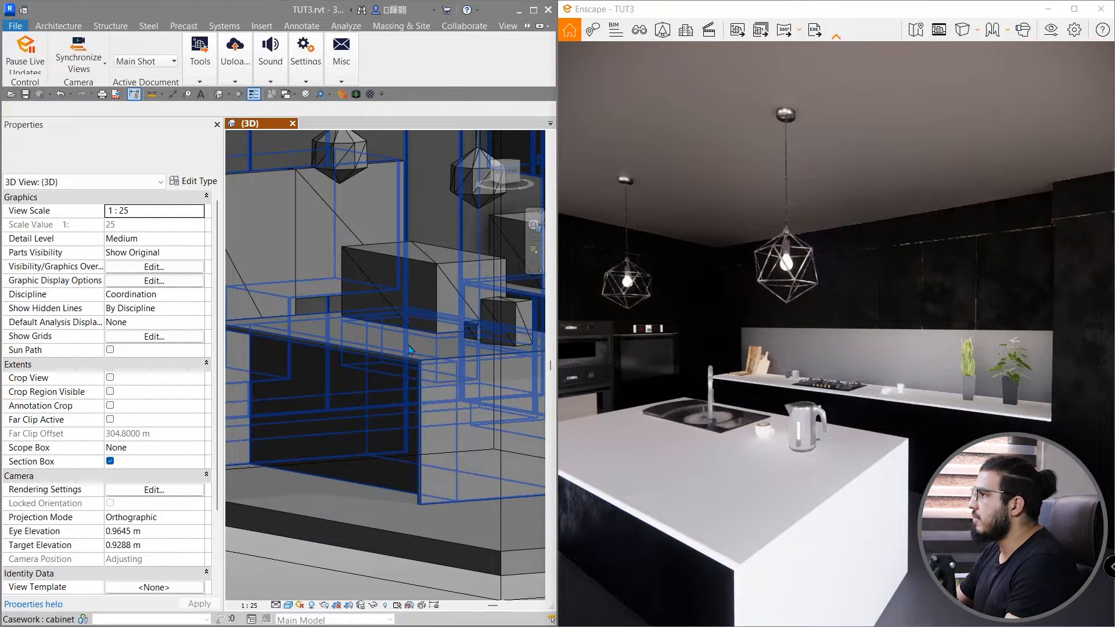
pyautogui.click(399, 338)
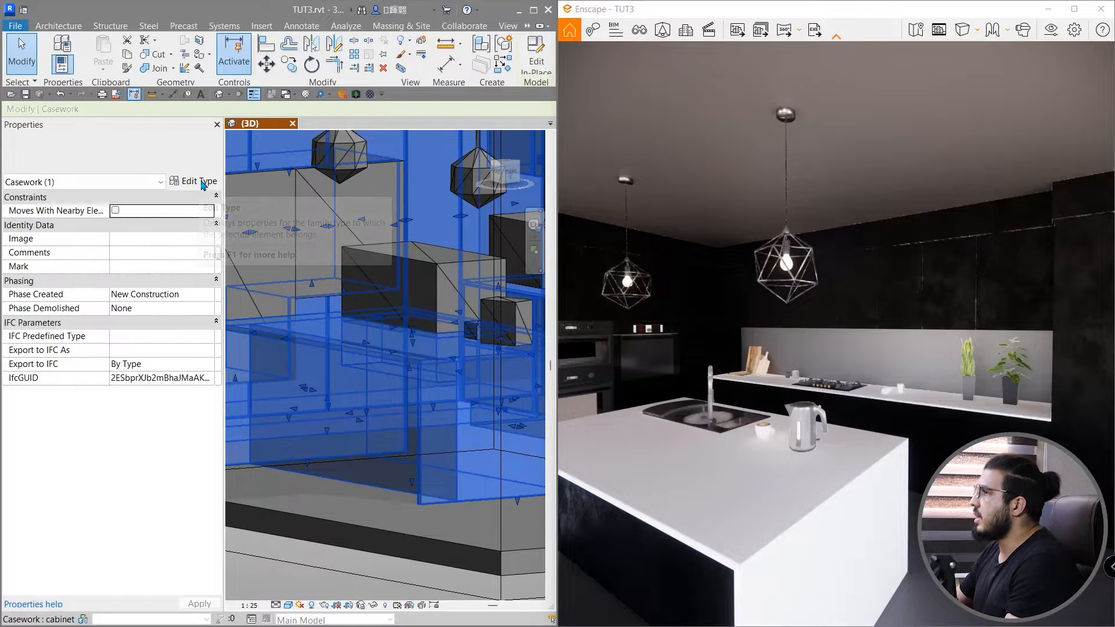
pyautogui.click(197, 182)
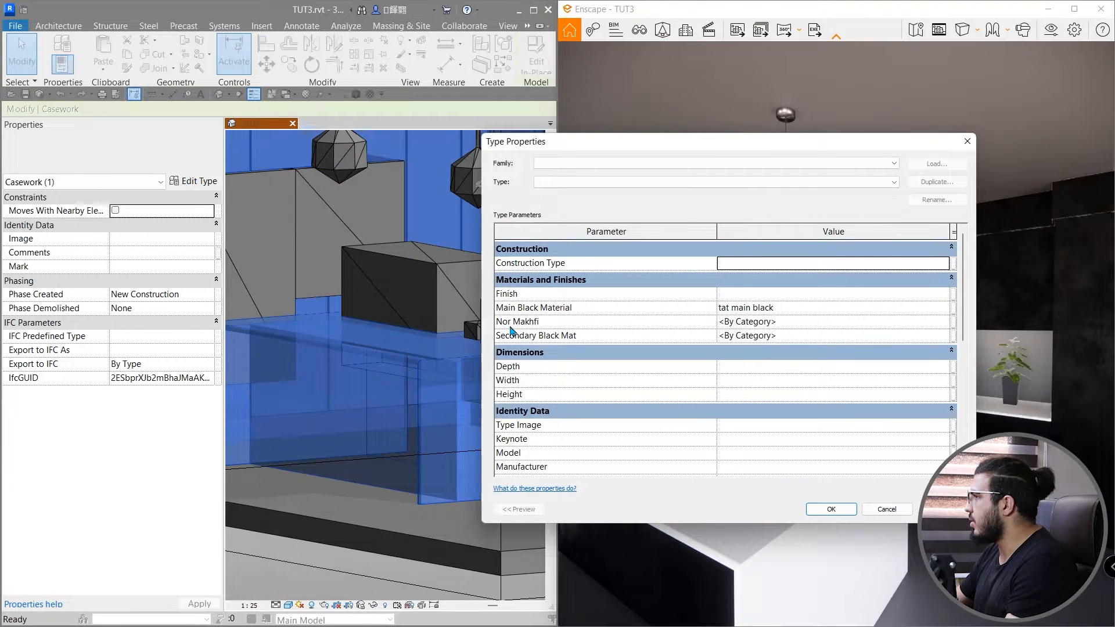
# Duplicate tat main black with its assets as tat second mat and assign it to the Secondary Black Mat parameter.
pyautogui.click(949, 337)
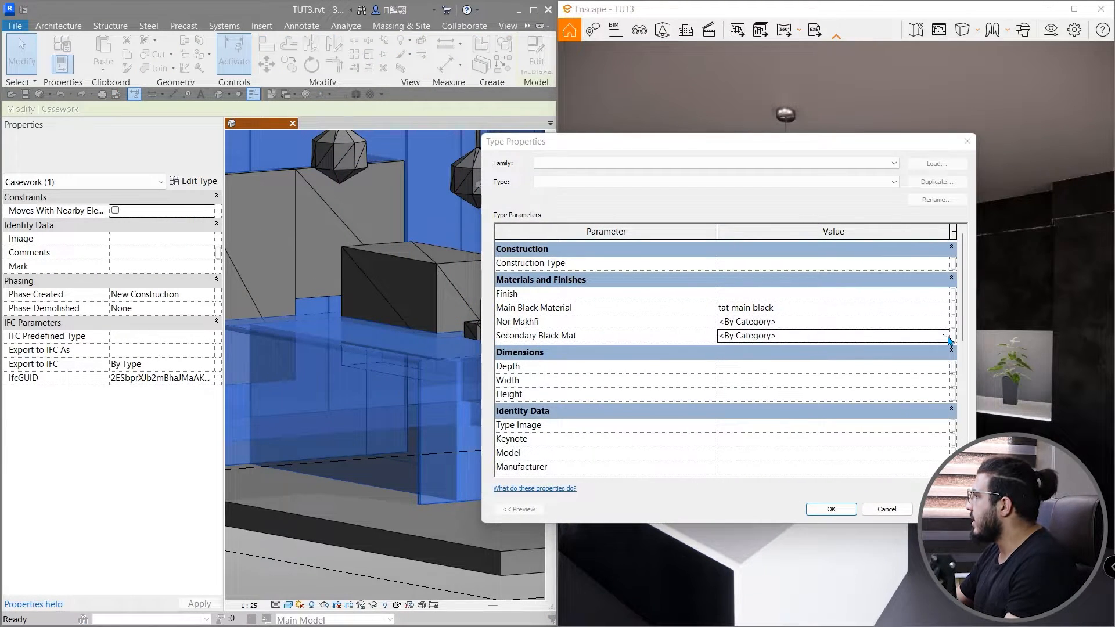
pyautogui.click(948, 337)
pyautogui.moveTo(317, 144); pyautogui.dragTo(356, 189)
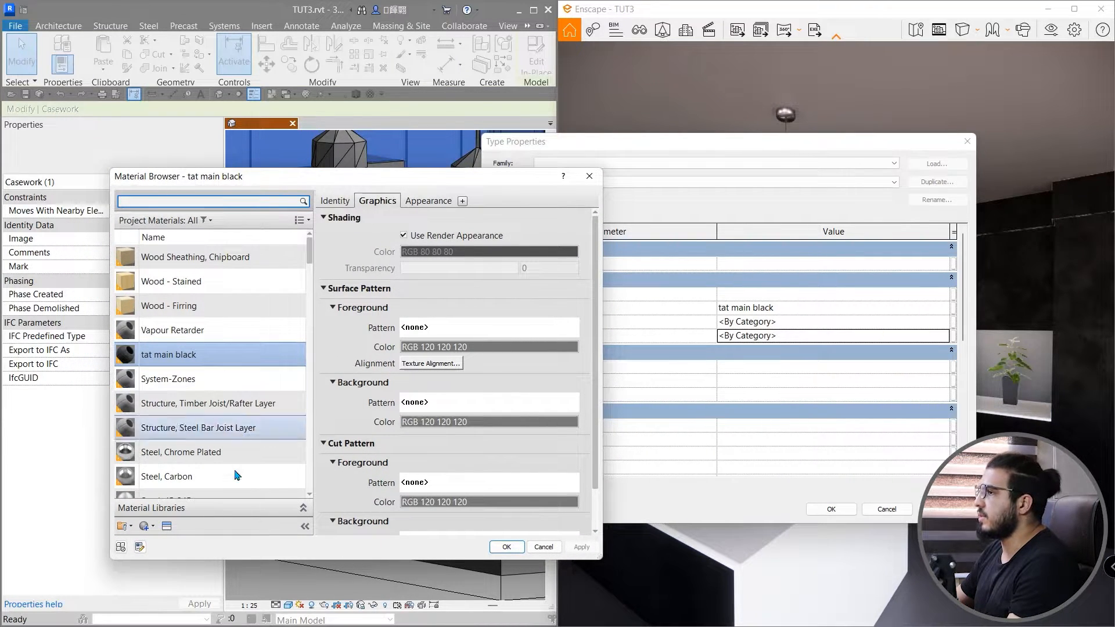
pyautogui.rightClick(194, 358)
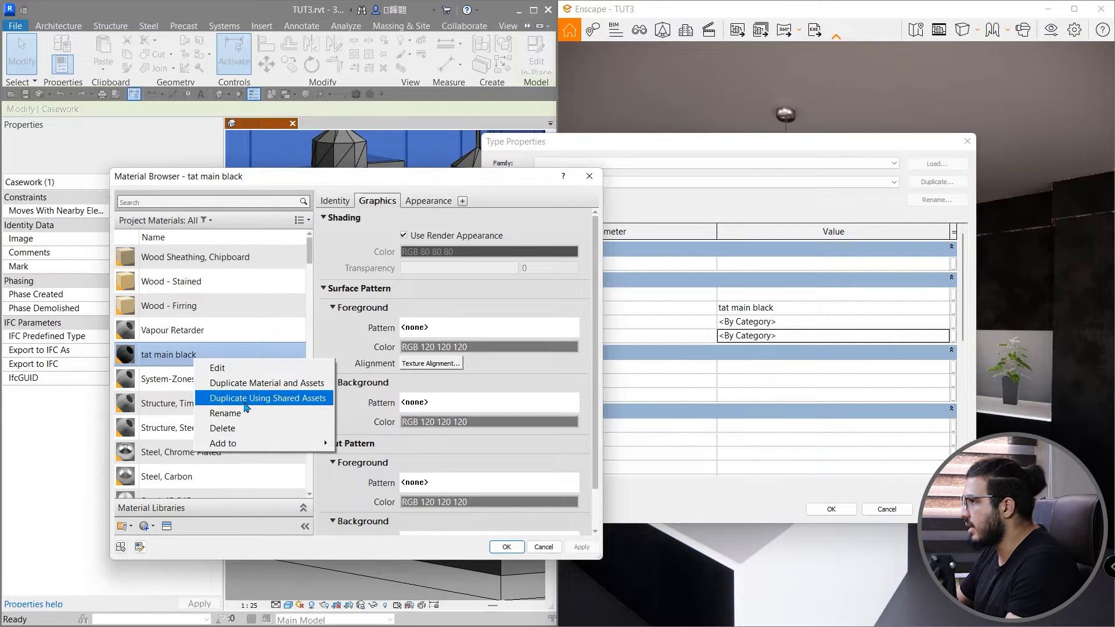
pyautogui.click(273, 384)
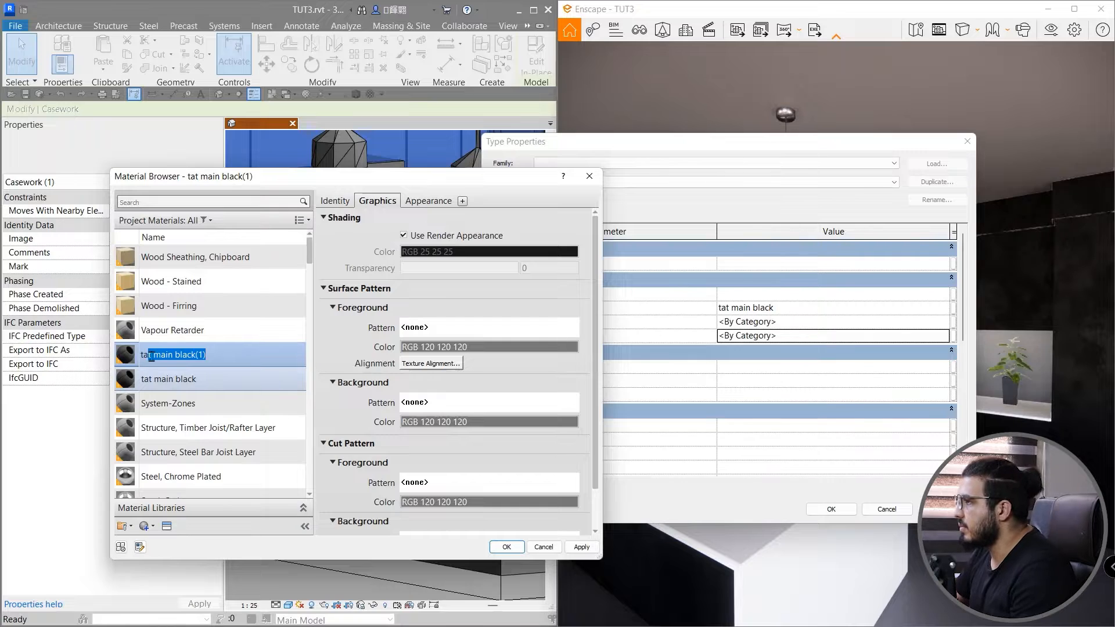
pyautogui.press('BackSpace')
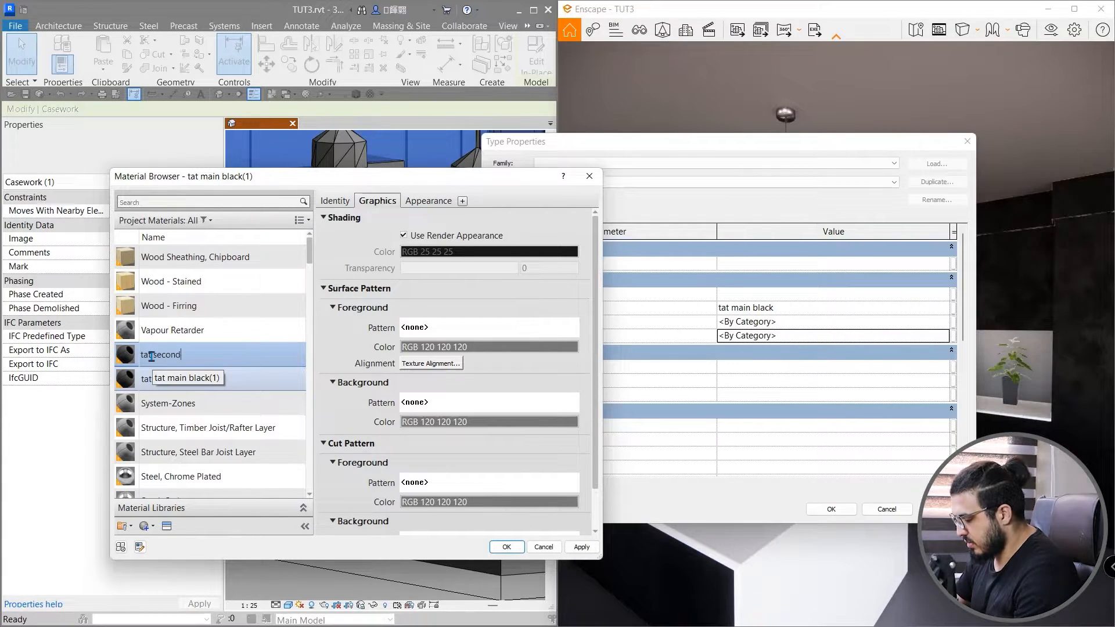
pyautogui.write('t second mat')
pyautogui.press('Return')
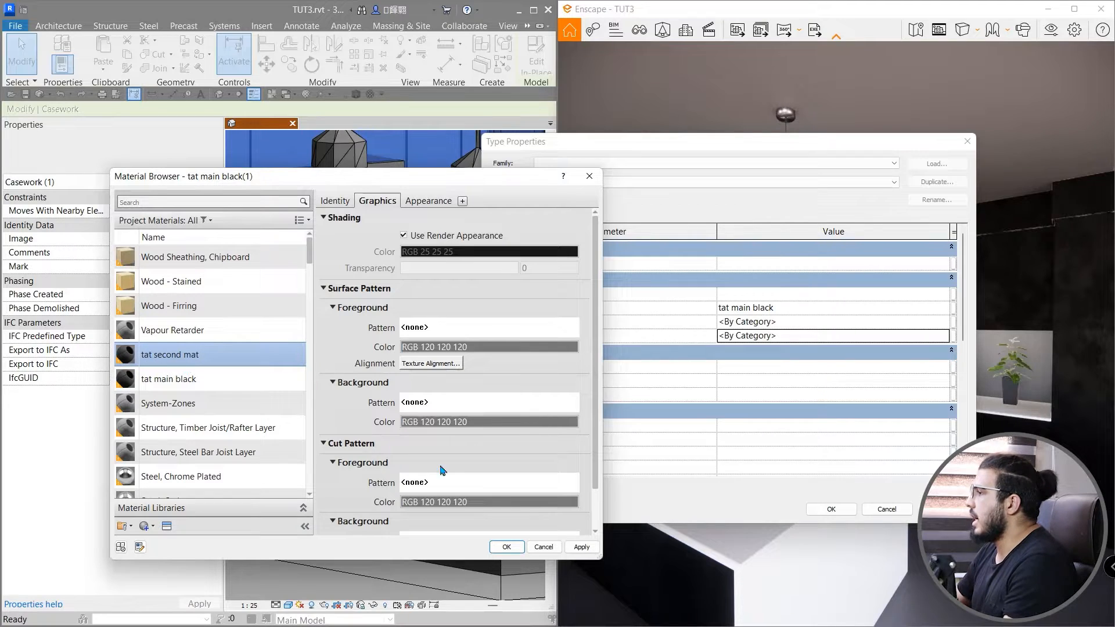
pyautogui.click(506, 547)
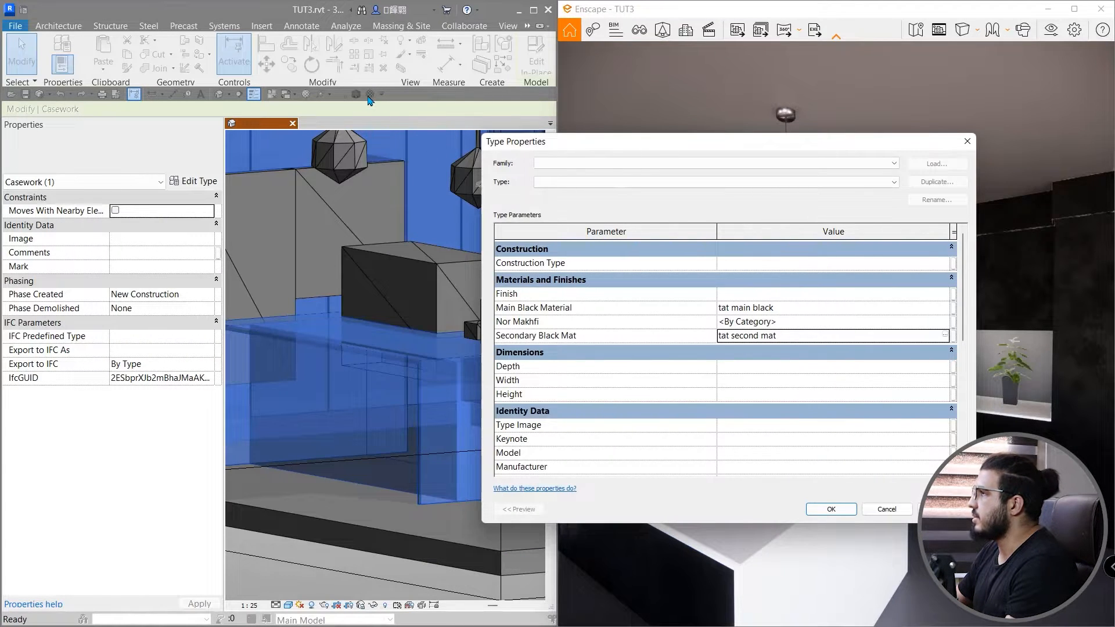
pyautogui.click(817, 510)
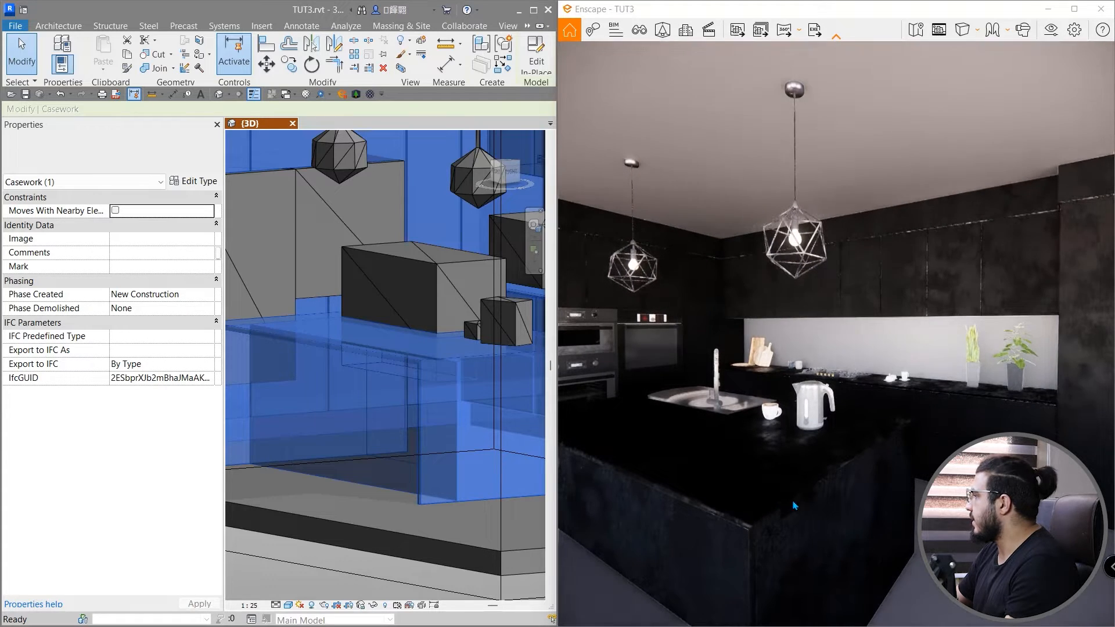
# Open the Enscape Material Editor, filter the materials by "tat" and select tat second mat.
pyautogui.click(370, 94)
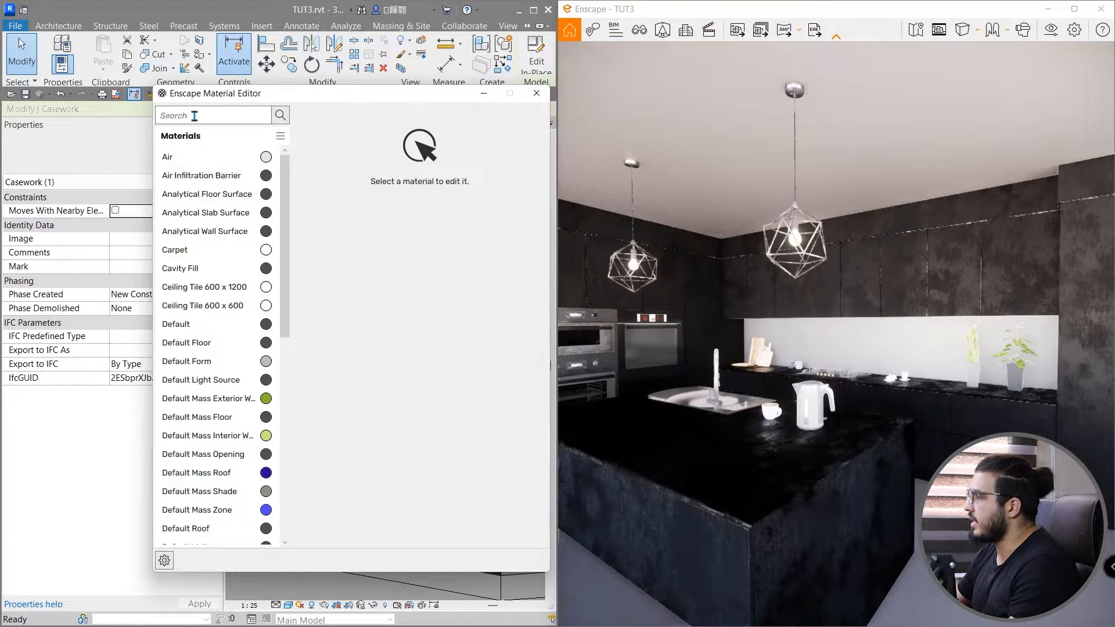
pyautogui.write('tat')
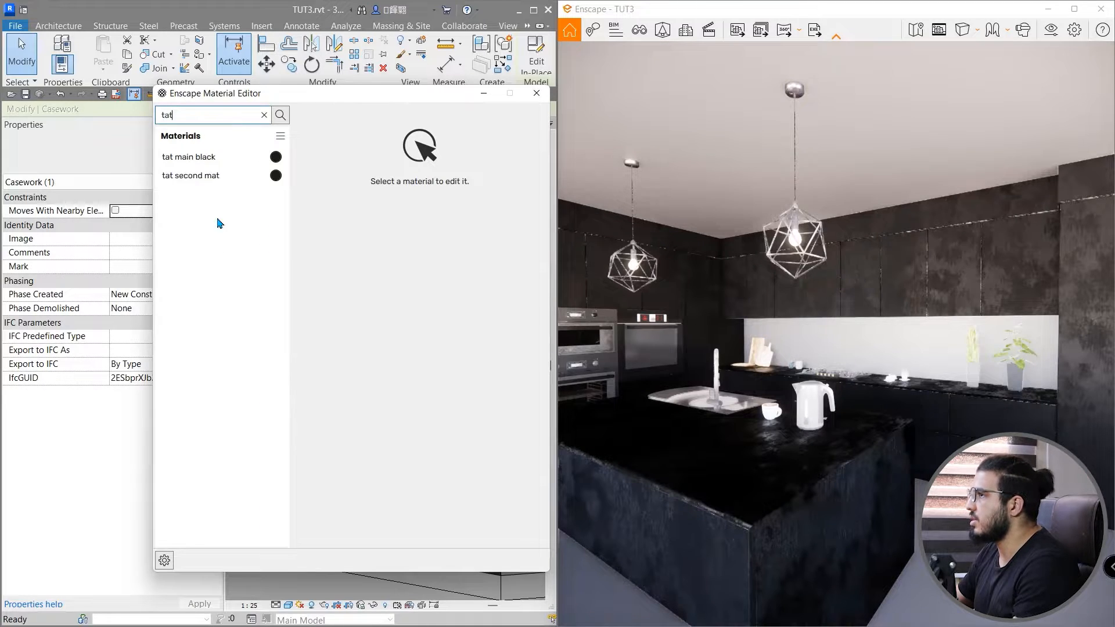
pyautogui.click(211, 176)
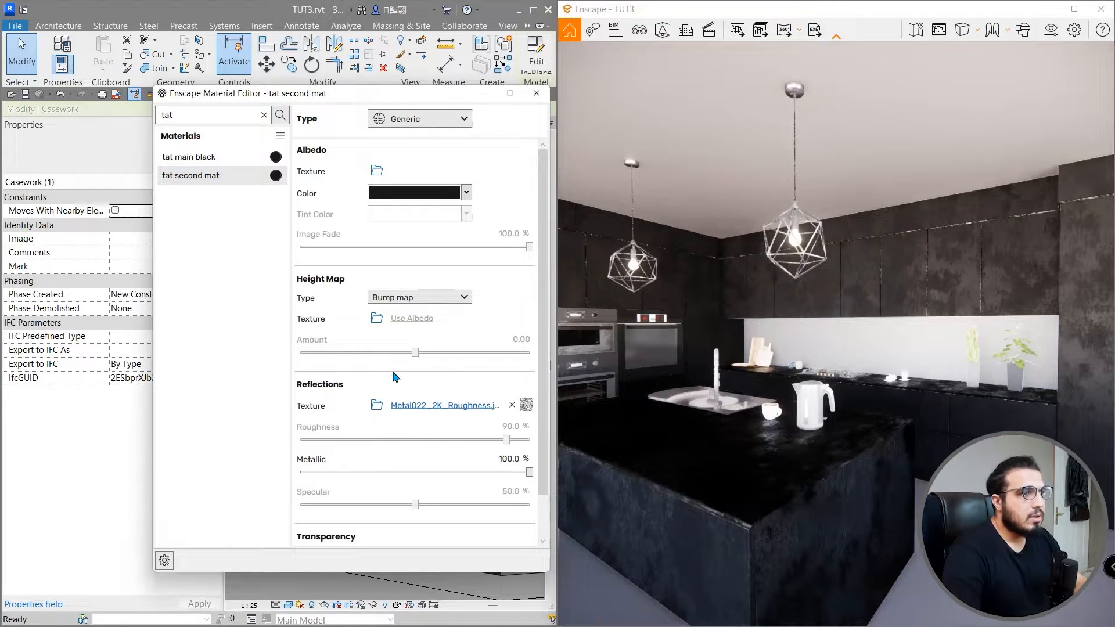
# Remove the reflections texture from tat second mat and lower its roughness to about 9.7 %, checking the island.
pyautogui.click(511, 406)
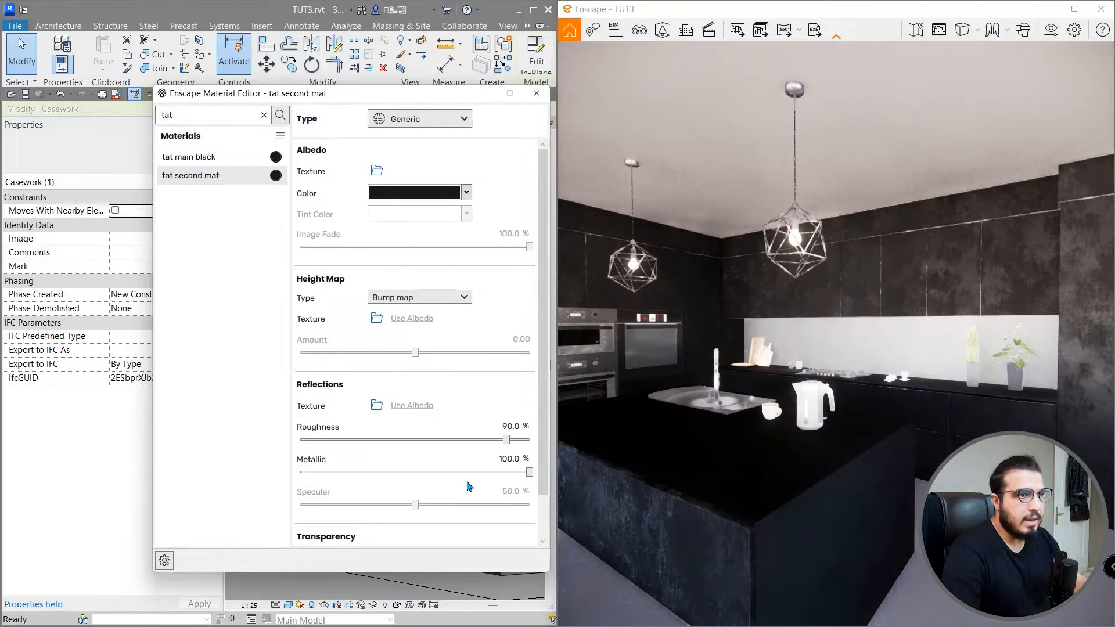
pyautogui.moveTo(506, 439); pyautogui.dragTo(341, 440)
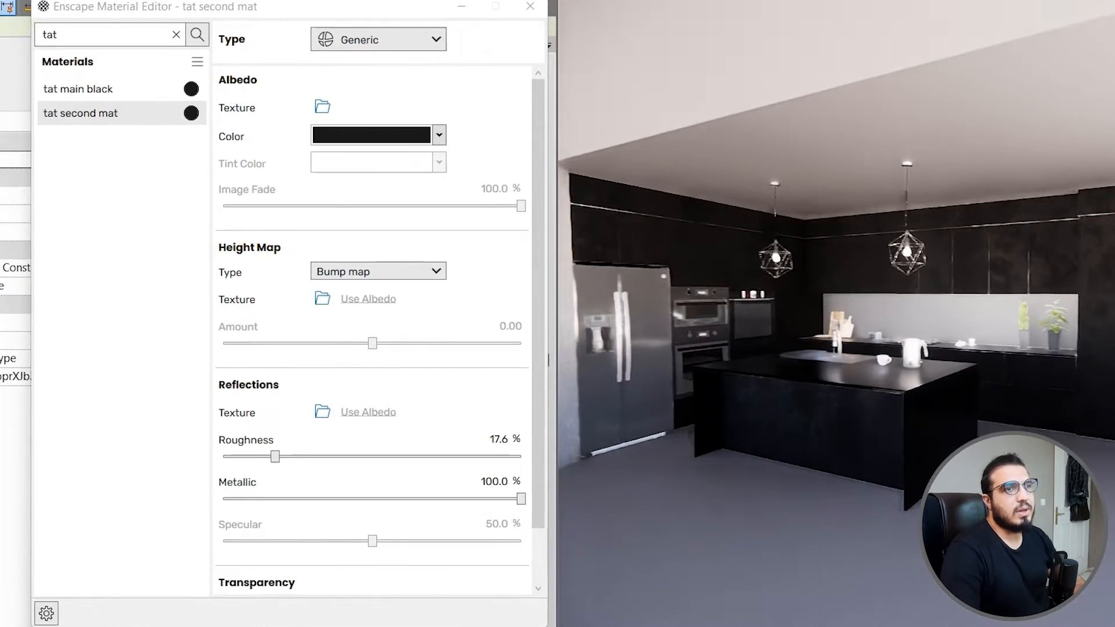
pyautogui.press('w')
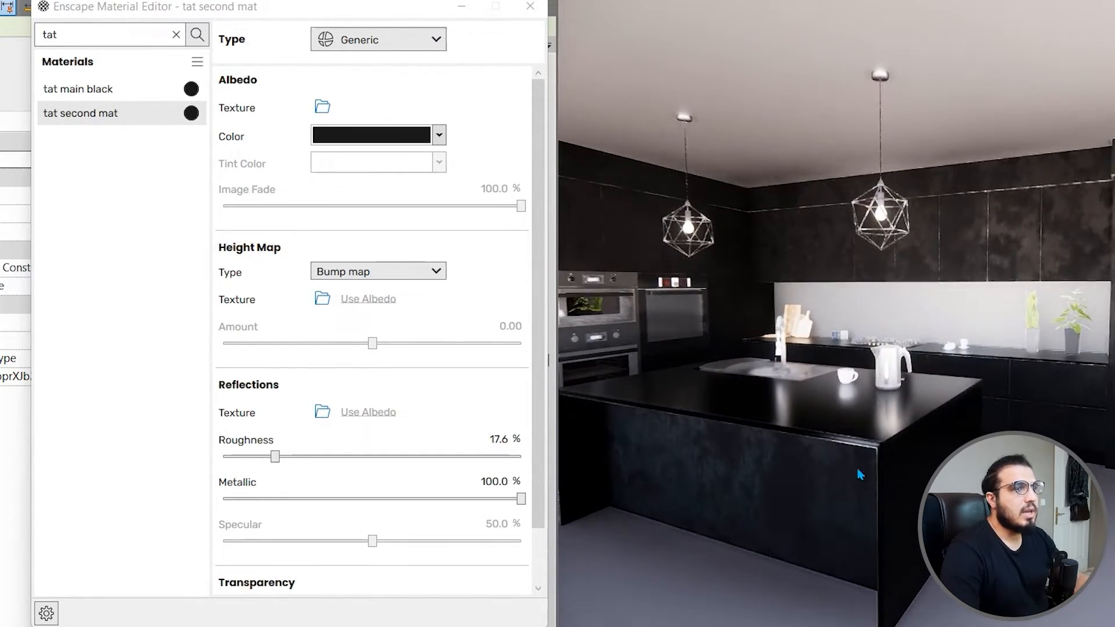
pyautogui.moveTo(275, 456); pyautogui.dragTo(253, 473)
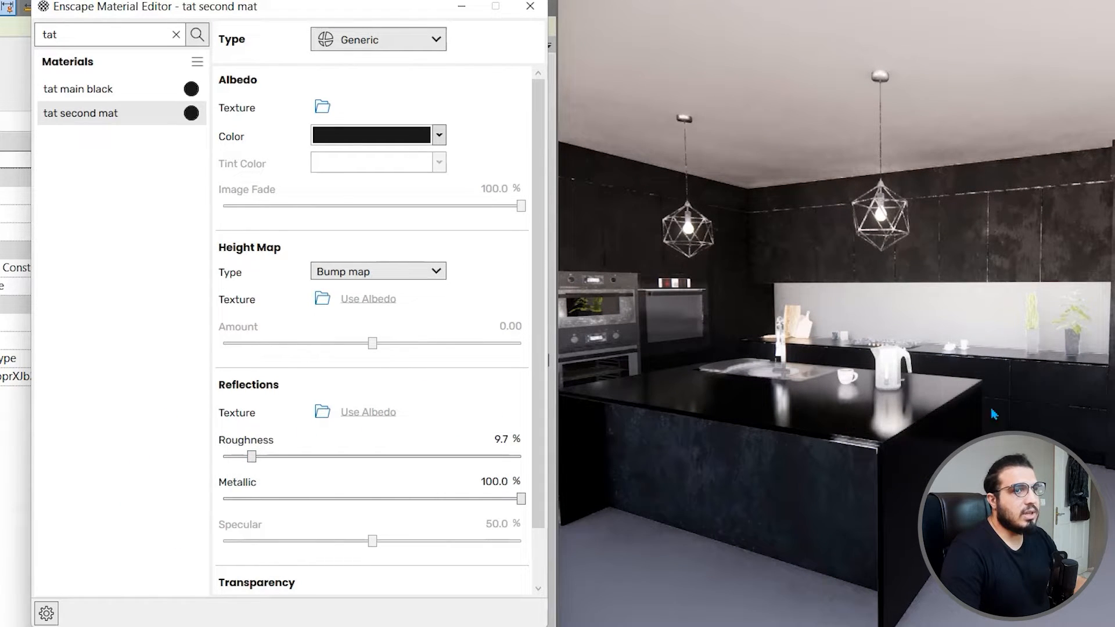
# Load Metal022_2K_Roughness.jpg as the reflections texture of tat second mat and inspect the island countertop up close.
pyautogui.click(321, 413)
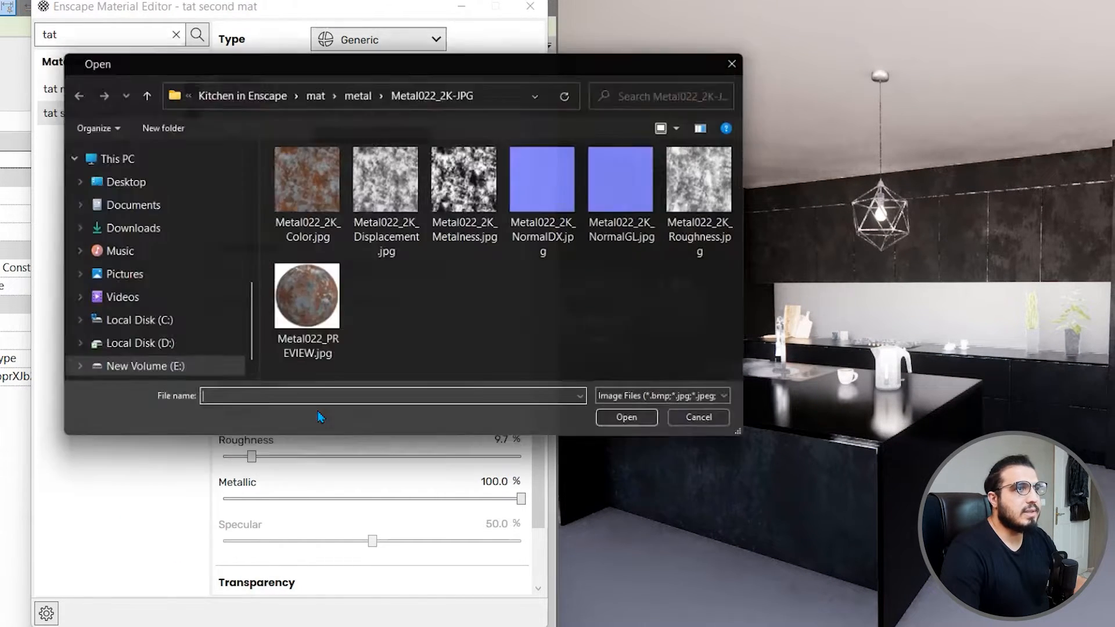
pyautogui.click(712, 241)
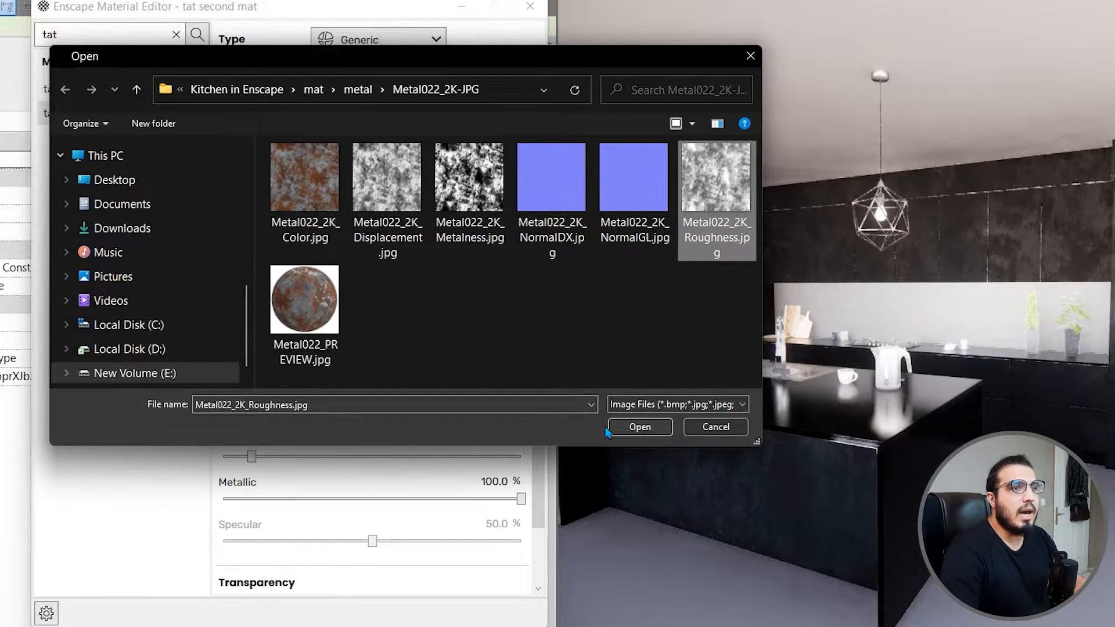
pyautogui.click(639, 427)
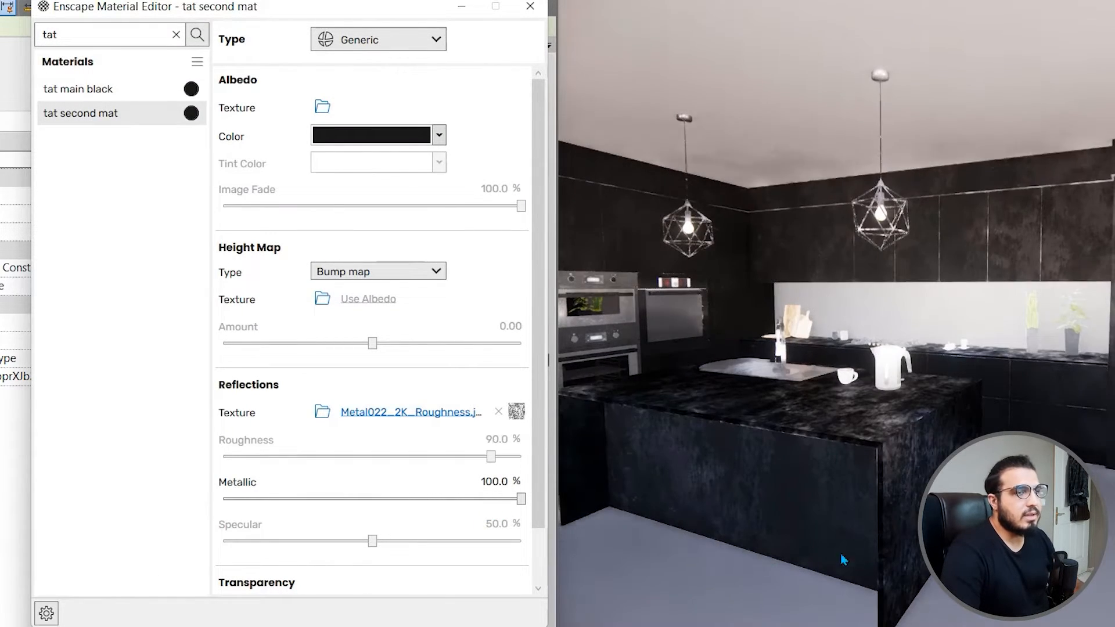
pyautogui.press('w')
pyautogui.moveTo(841, 560); pyautogui.dragTo(729, 581)
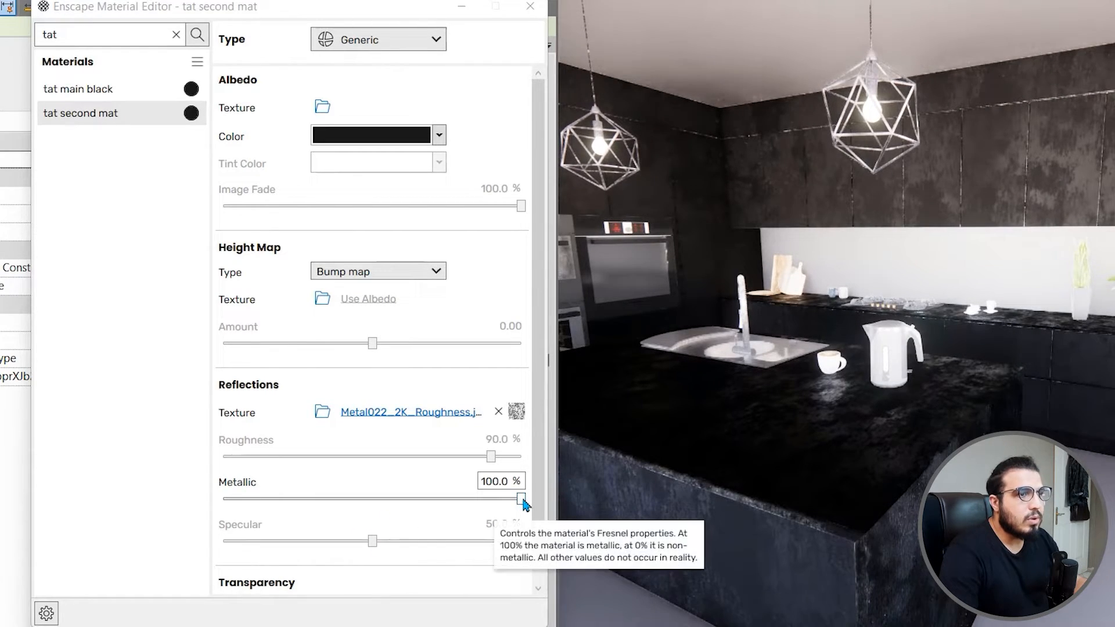
# Lower the metallic value of tat second mat to 26.1 % and its specular value to 40.5 %.
pyautogui.moveTo(520, 500); pyautogui.dragTo(302, 503)
pyautogui.moveTo(372, 541); pyautogui.dragTo(395, 541)
pyautogui.moveTo(478, 548); pyautogui.dragTo(342, 560)
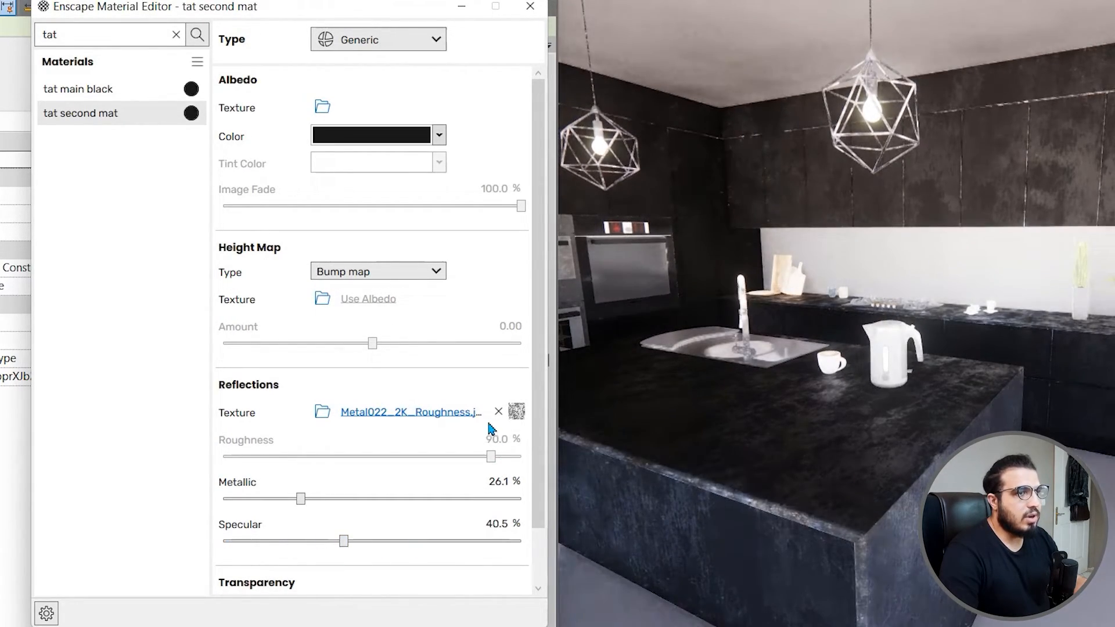
# Remove the reflections texture from tat second mat, then set roughness to 9.0 % and metallic to 39.2 %, checking the island.
pyautogui.click(498, 412)
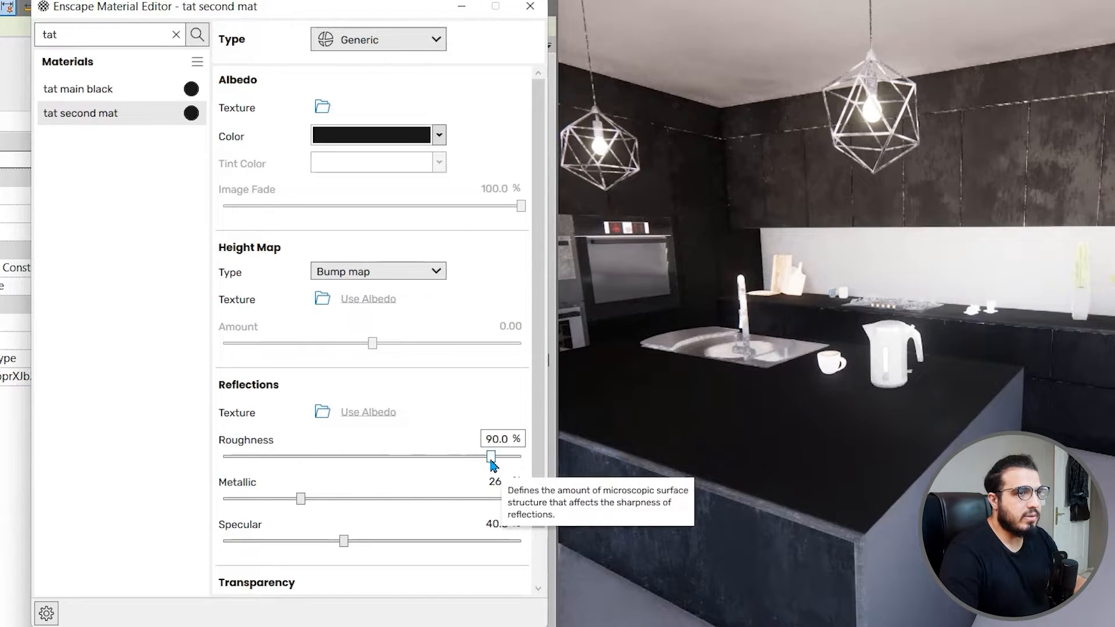
pyautogui.moveTo(493, 465); pyautogui.dragTo(249, 469)
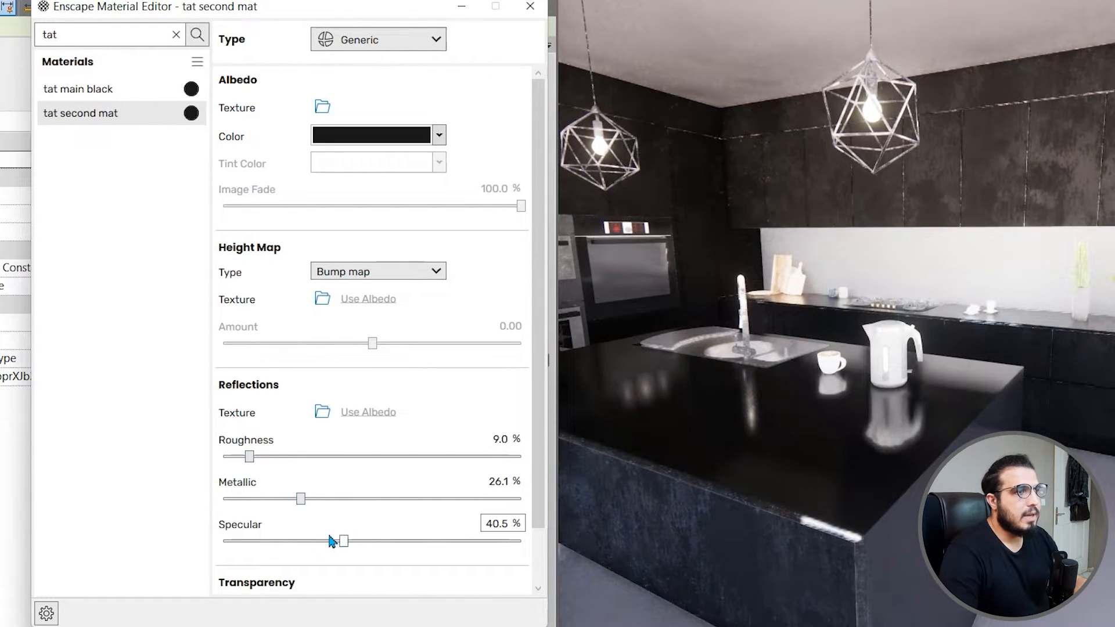
pyautogui.moveTo(309, 501); pyautogui.dragTo(337, 510)
pyautogui.moveTo(935, 497); pyautogui.dragTo(888, 511)
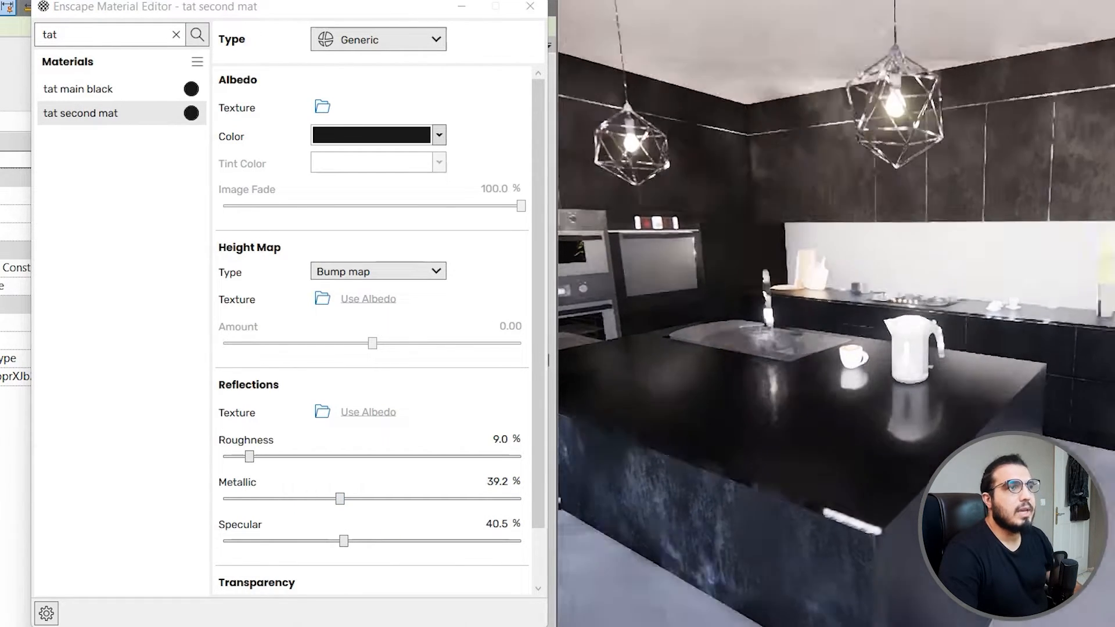
# Load Metal029_2K_Color.jpg from the Metal029_2K-JPG folder as the albedo texture of tat second mat and check the island's side.
pyautogui.click(322, 113)
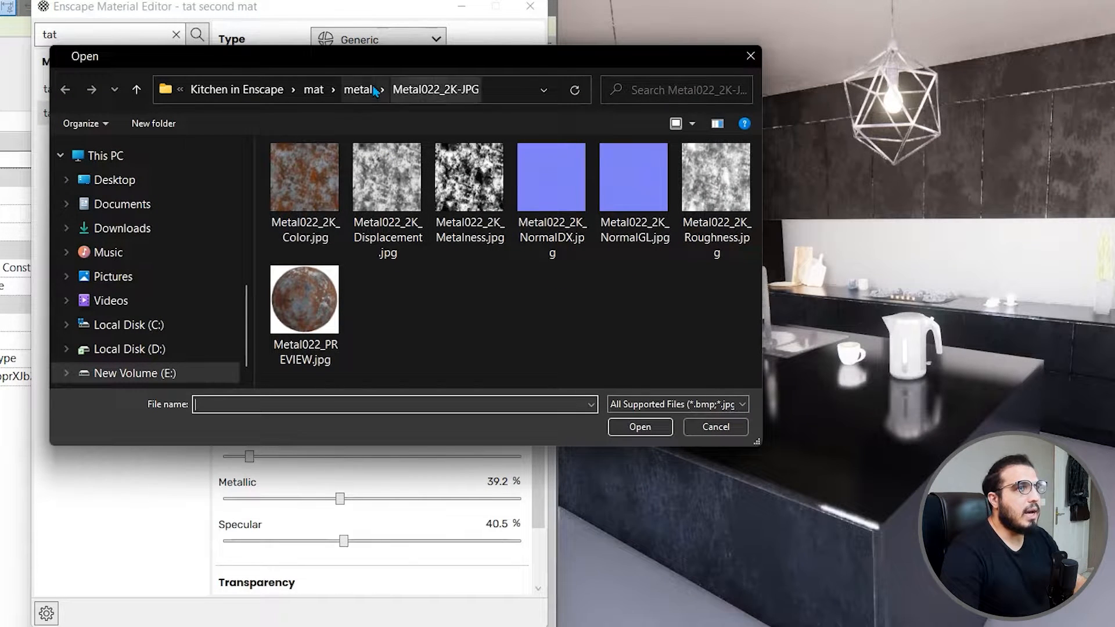
pyautogui.click(355, 90)
pyautogui.doubleClick(298, 193)
pyautogui.click(313, 227)
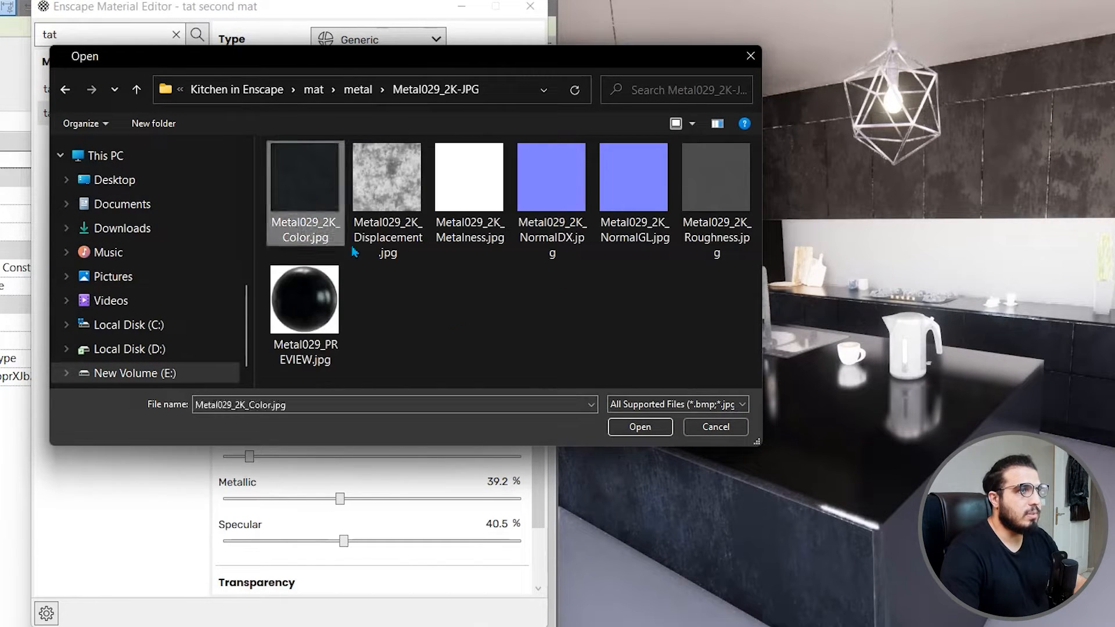
pyautogui.click(639, 427)
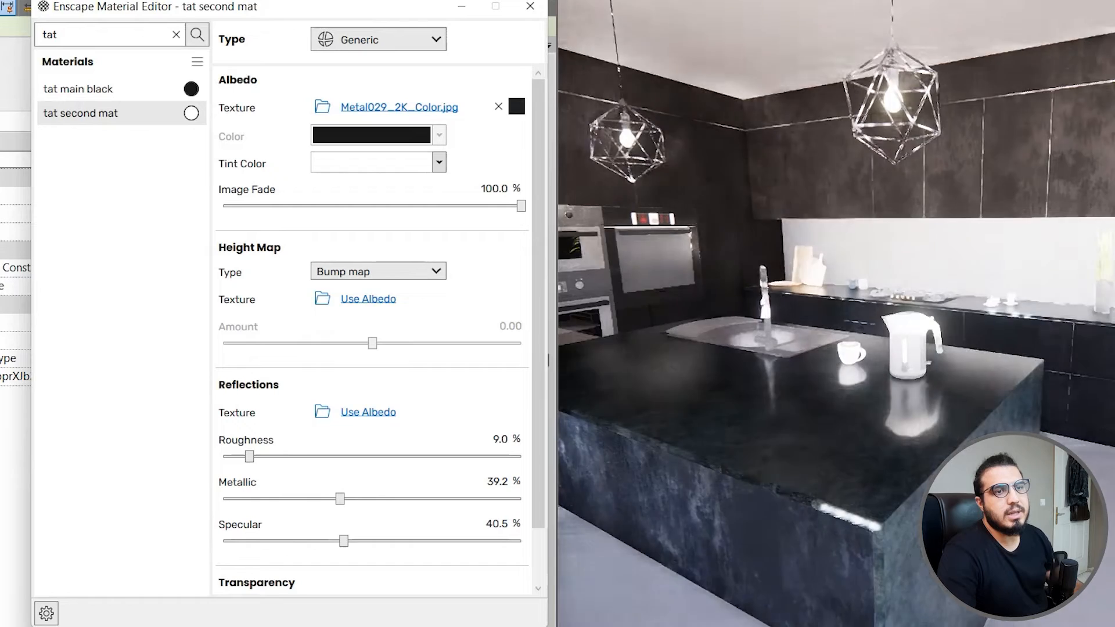
pyautogui.press('d')
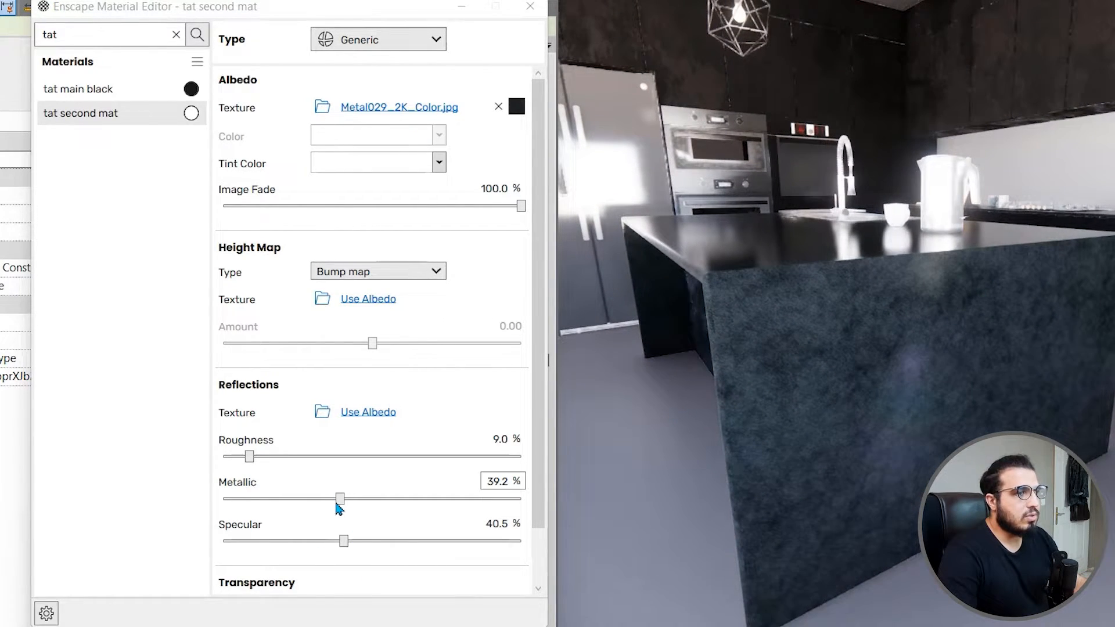
# Darken the albedo of tat second mat with a mid-grey tint color, #7D7C7C, and check the whole kitchen.
pyautogui.click(438, 162)
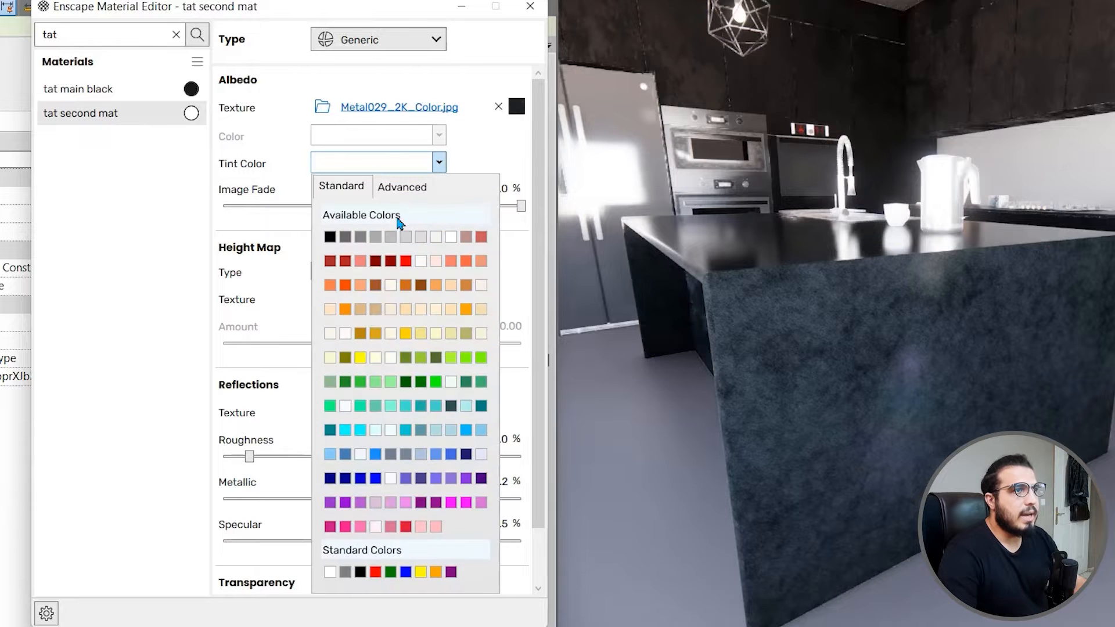
pyautogui.click(330, 237)
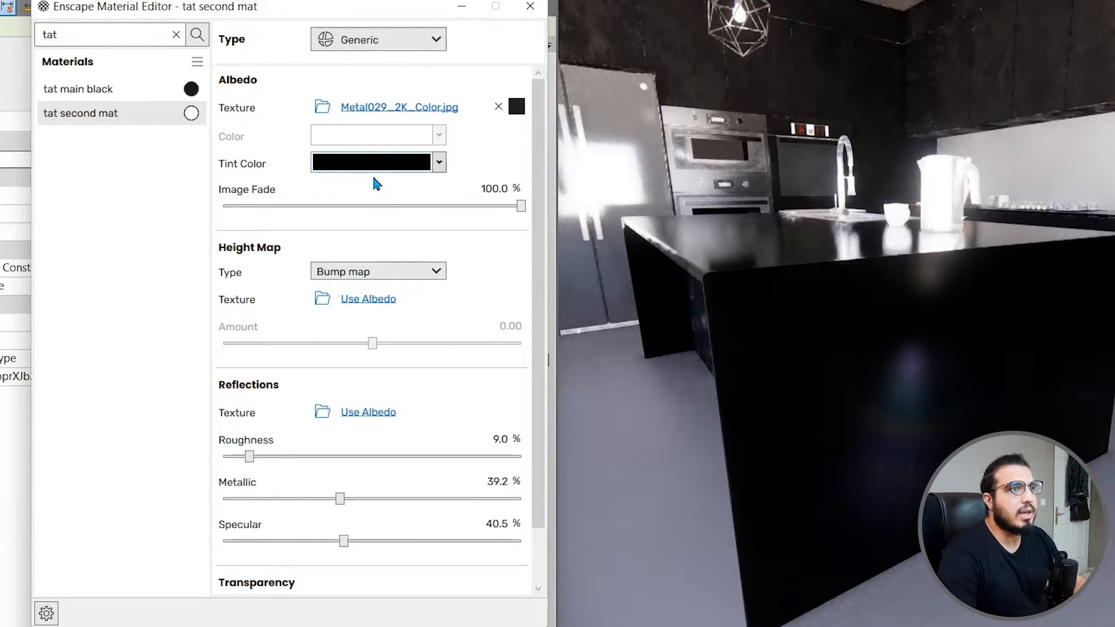
pyautogui.click(372, 170)
pyautogui.click(400, 186)
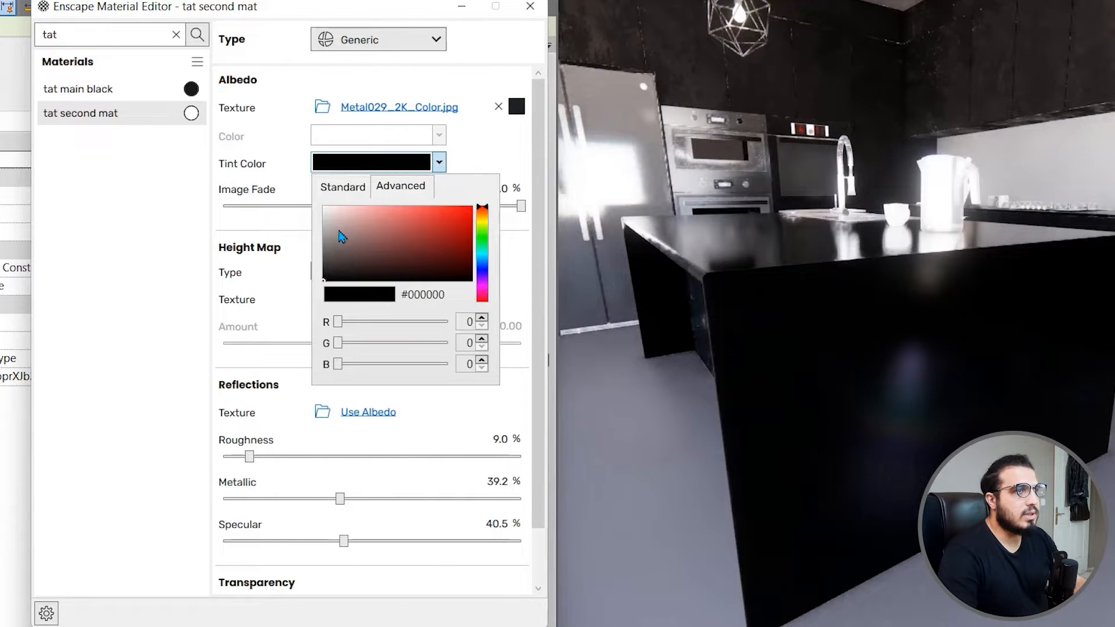
pyautogui.moveTo(339, 231)
pyautogui.mouseDown()
pyautogui.moveTo(324, 260)
pyautogui.moveTo(324, 245)
pyautogui.mouseUp()
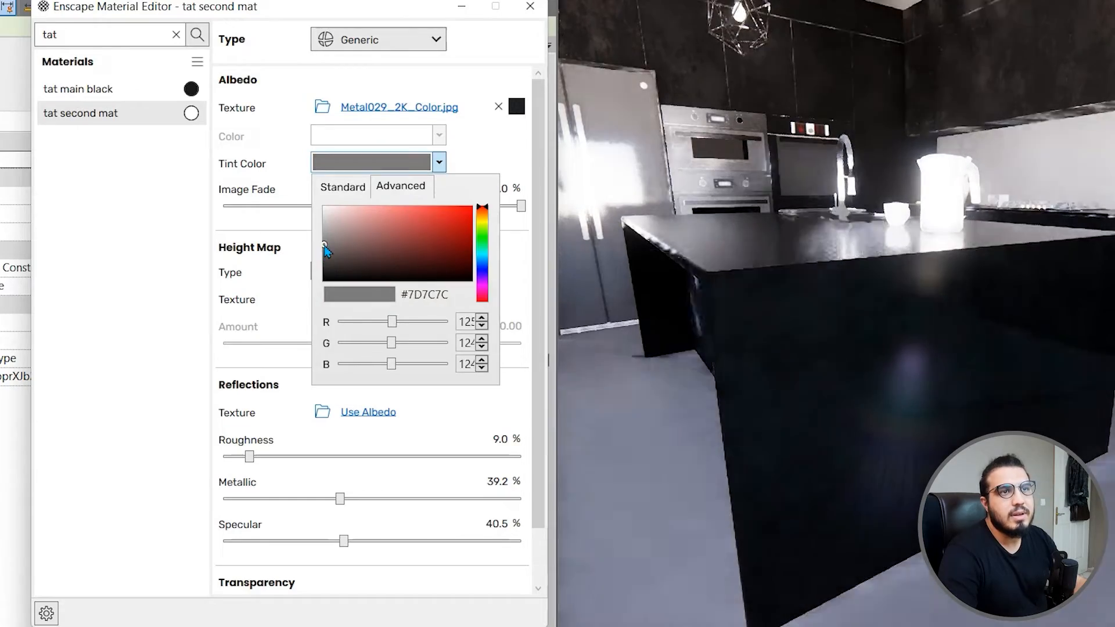
pyautogui.scroll(-5, 836, 314)
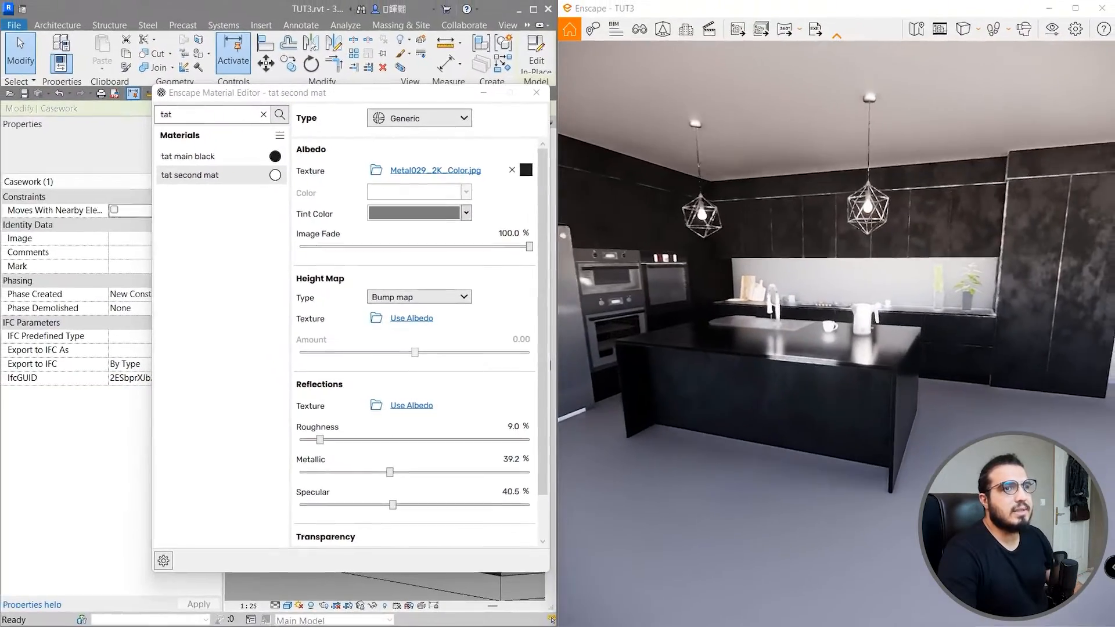
pyautogui.moveTo(836, 532); pyautogui.dragTo(729, 532, button='right')
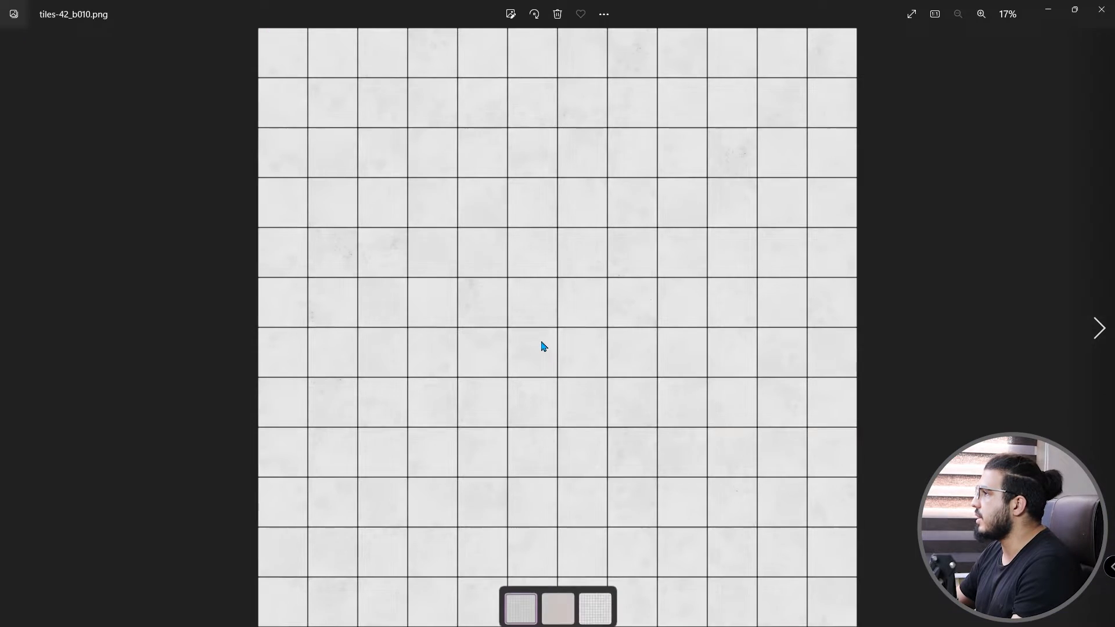
# Examine the floor tile textures tiles-42_b010.png, tiles-42_d100.png and tiles-42_s100-g100.png in the image viewer.
pyautogui.scroll(1, 542, 345)
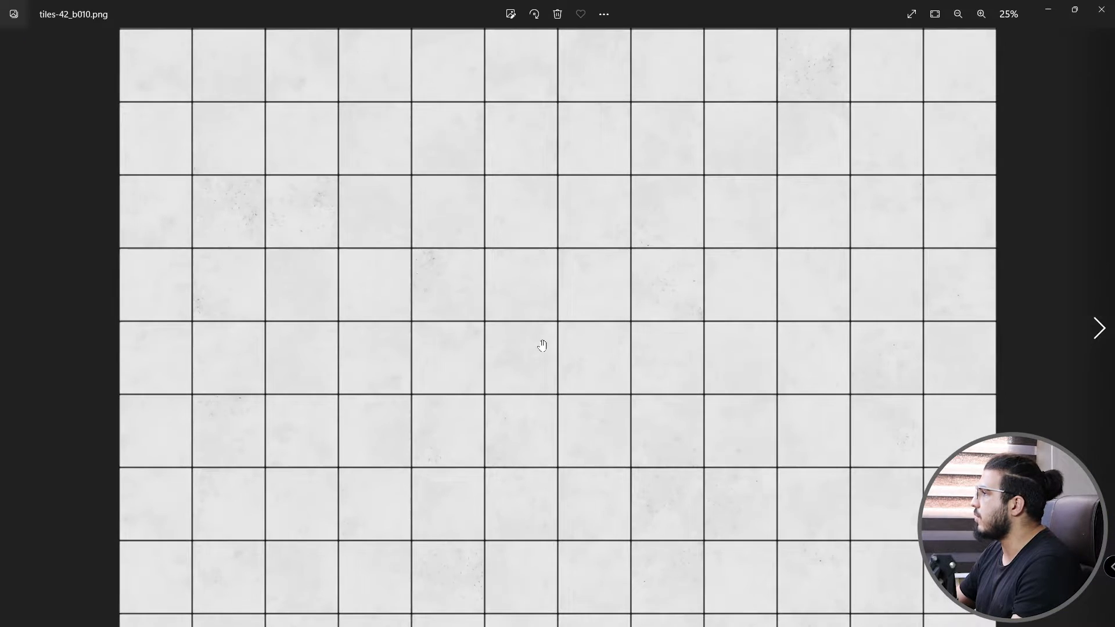
pyautogui.scroll(-1, 541, 345)
pyautogui.press('Right')
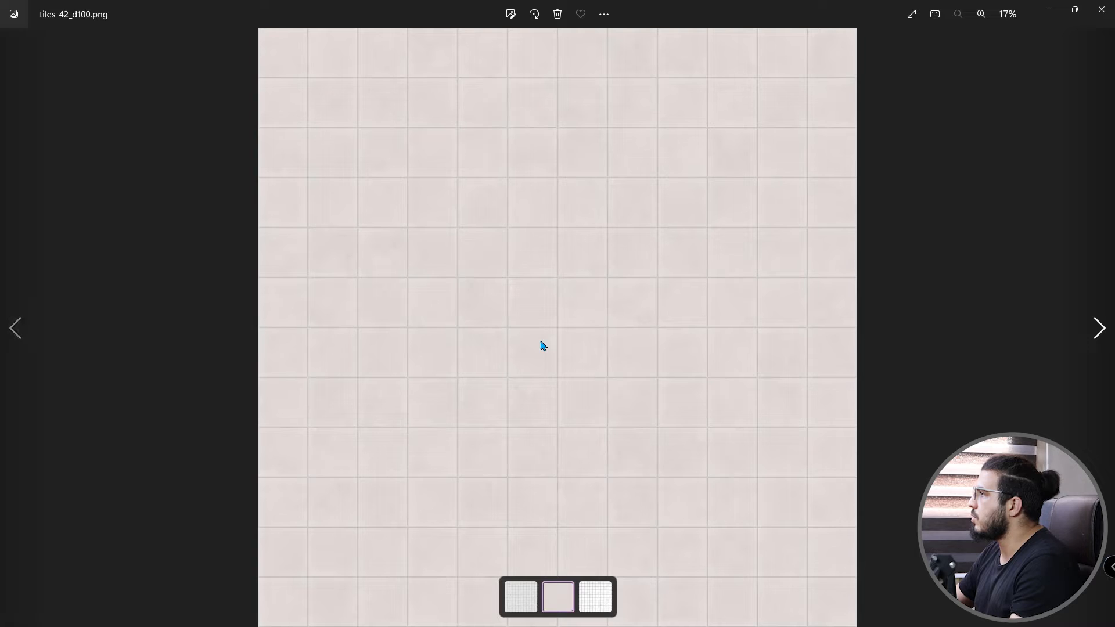
pyautogui.press('Right')
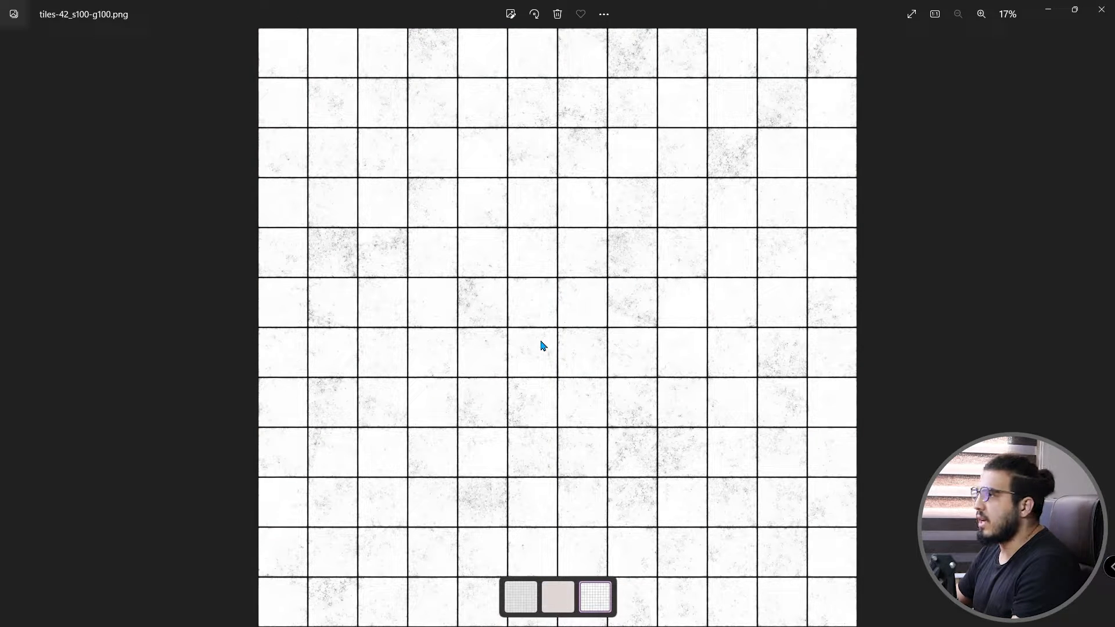
pyautogui.click(1100, 9)
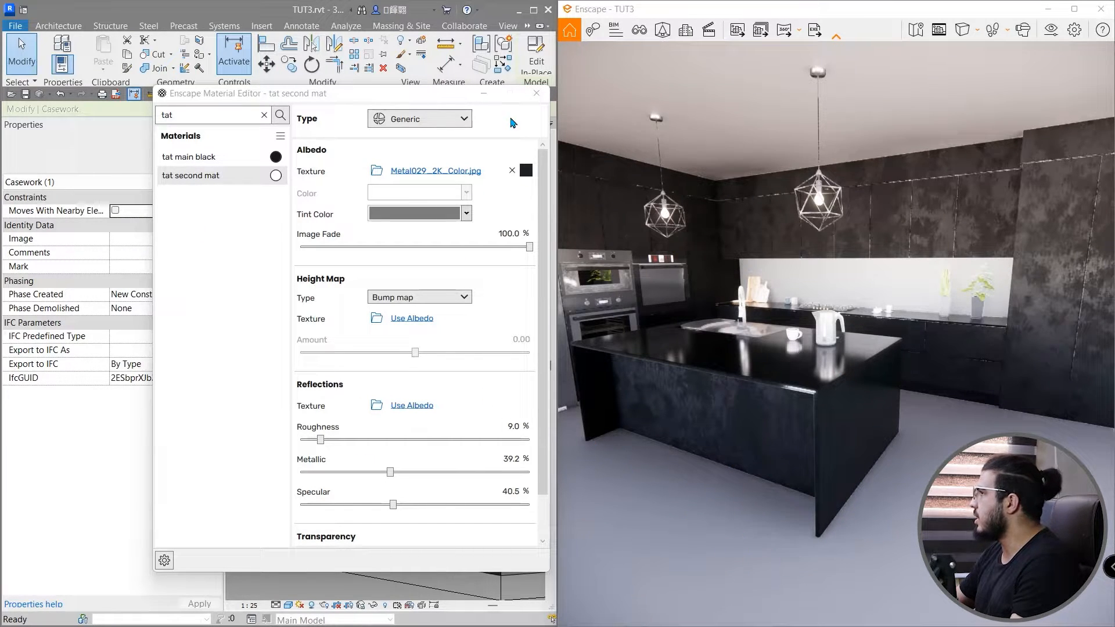
pyautogui.moveTo(0, 78); pyautogui.dragTo(656, 64)
pyautogui.doubleClick(456, 265)
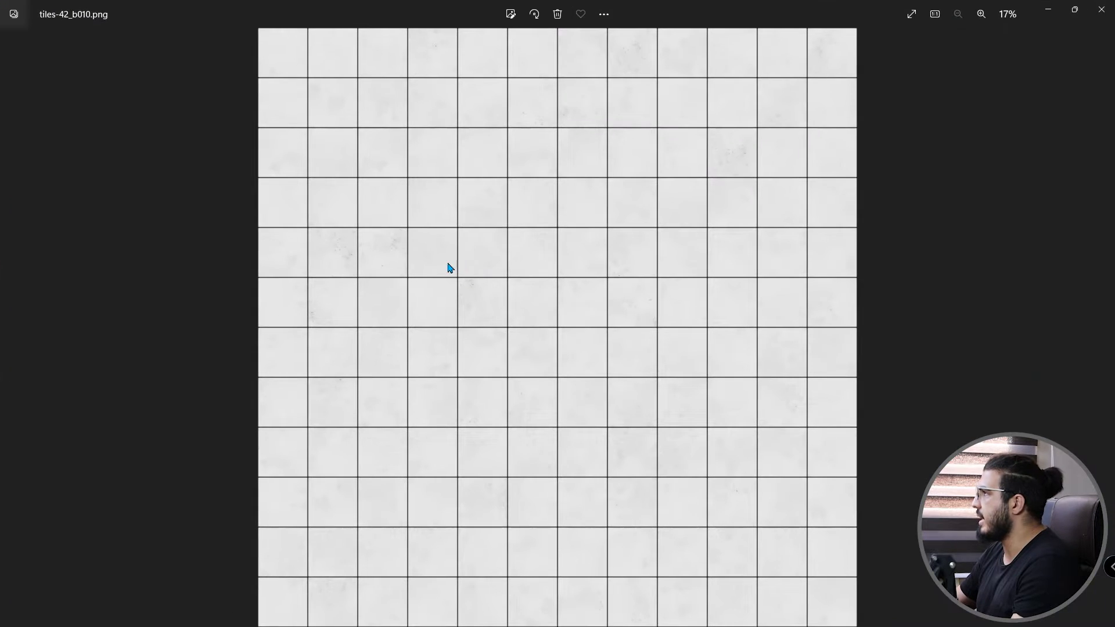
pyautogui.click(1101, 9)
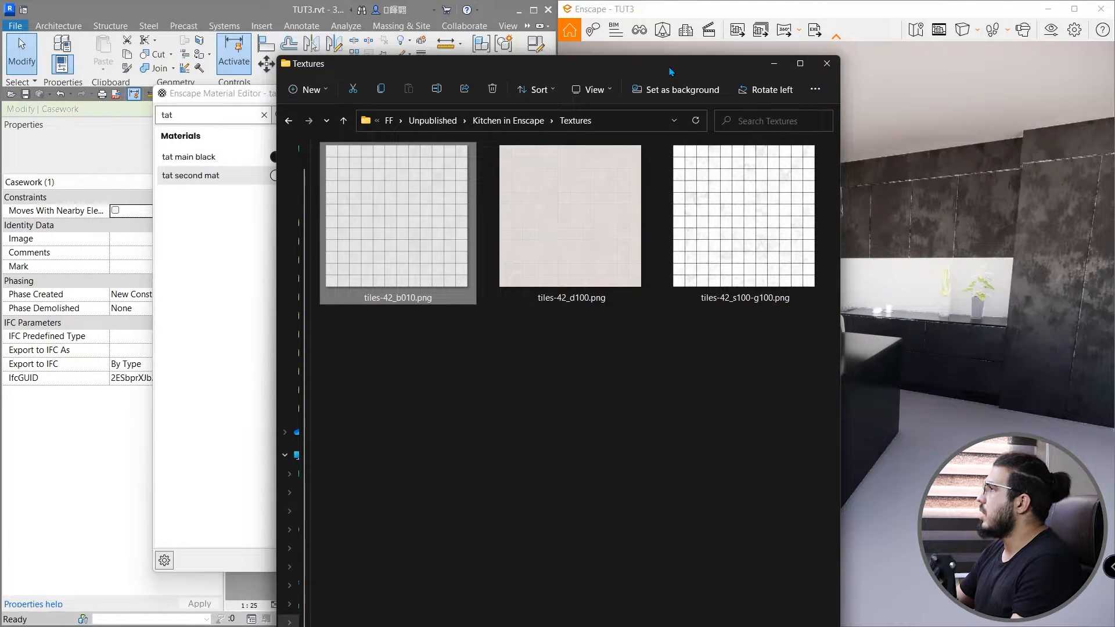
pyautogui.moveTo(670, 71); pyautogui.dragTo(0, 175)
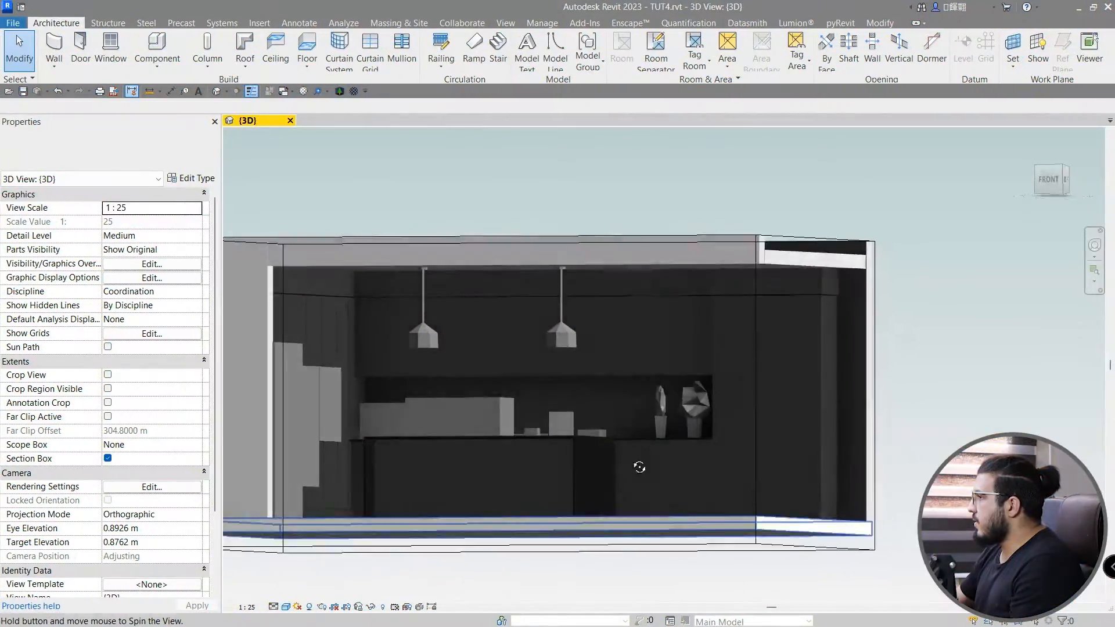
# Filter the Enscape materials of TUT4.rvt by "tat" and examine the settings of TAT Cabinet Secondry, TAT-Main Cabinet Black and TAT FLOOR.
pyautogui.keyDown('shift'); pyautogui.moveTo(639, 467); pyautogui.dragTo(348, 164, button='middle'); pyautogui.keyUp('shift')
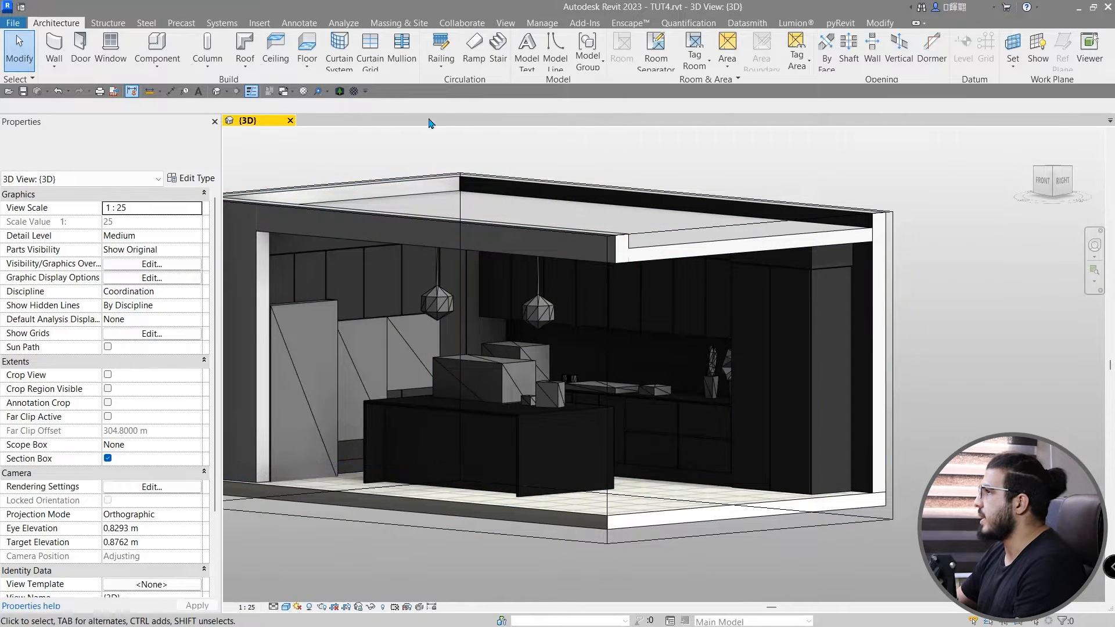
pyautogui.click(353, 91)
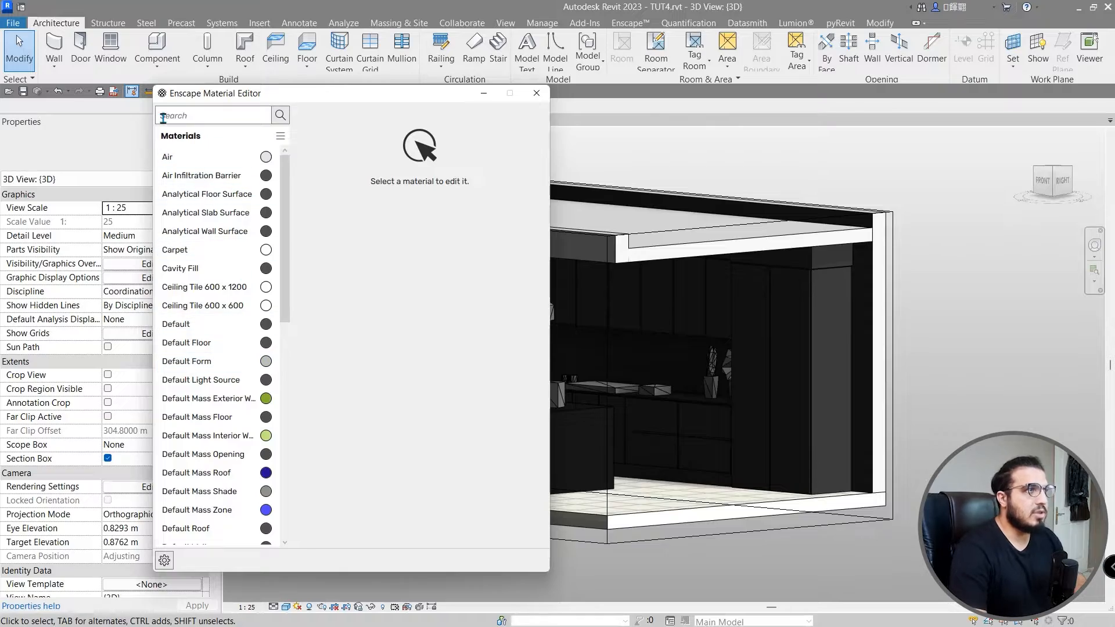
pyautogui.write('tat')
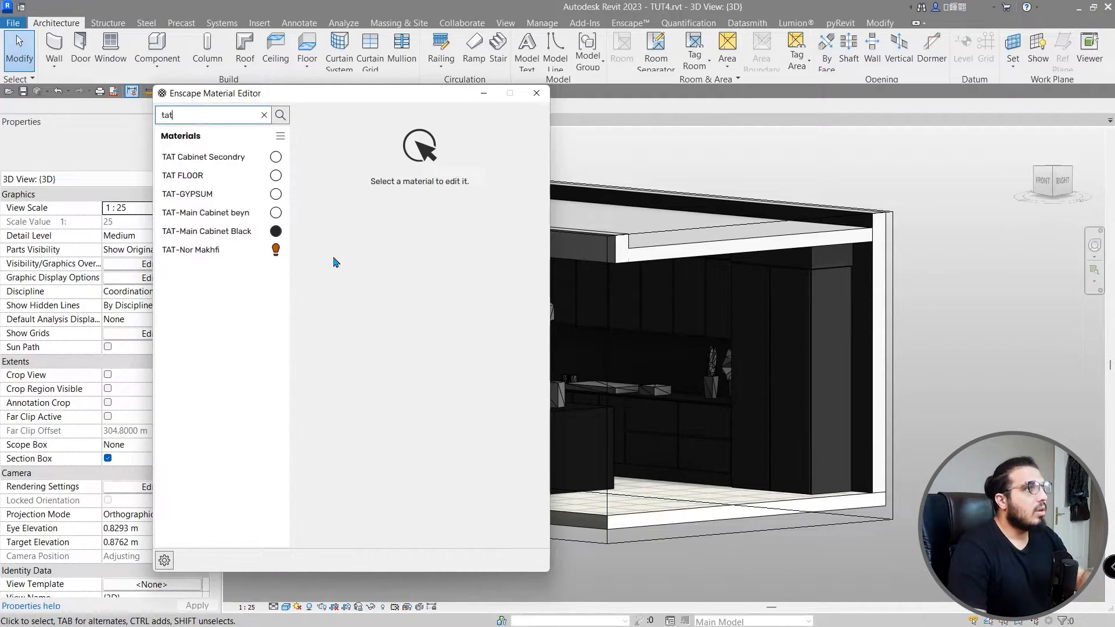
pyautogui.click(238, 157)
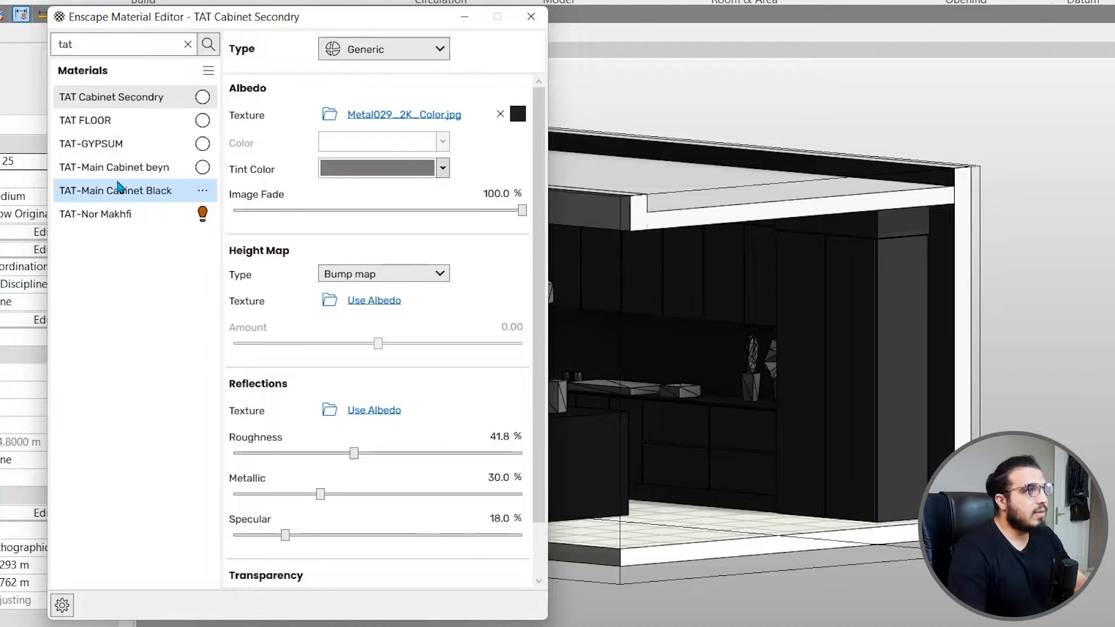
pyautogui.click(158, 196)
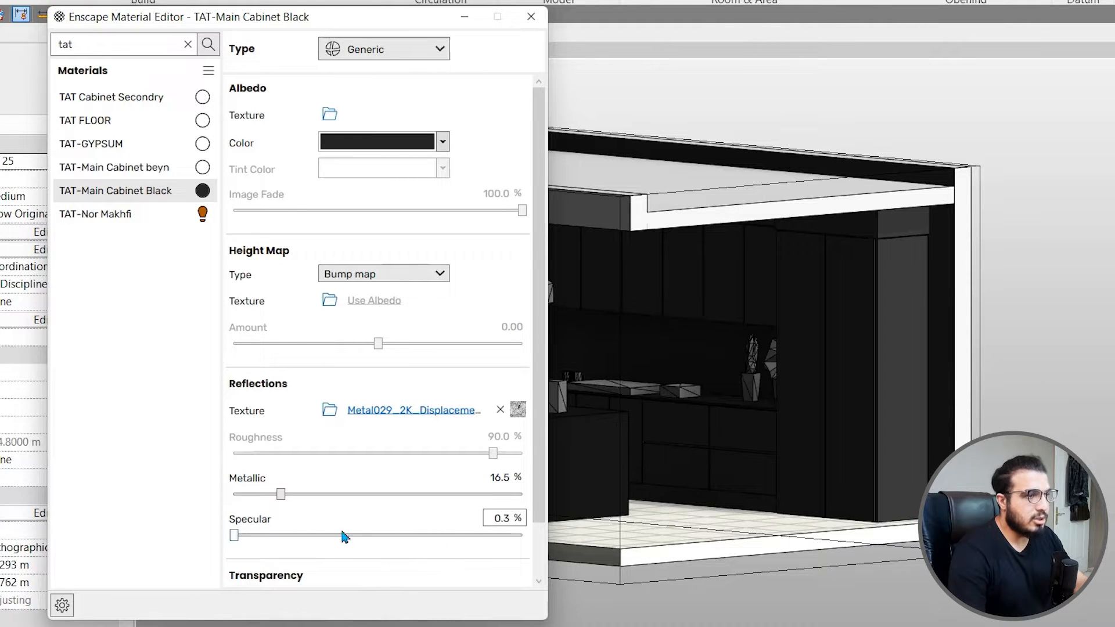
pyautogui.scroll(-1, 323, 558)
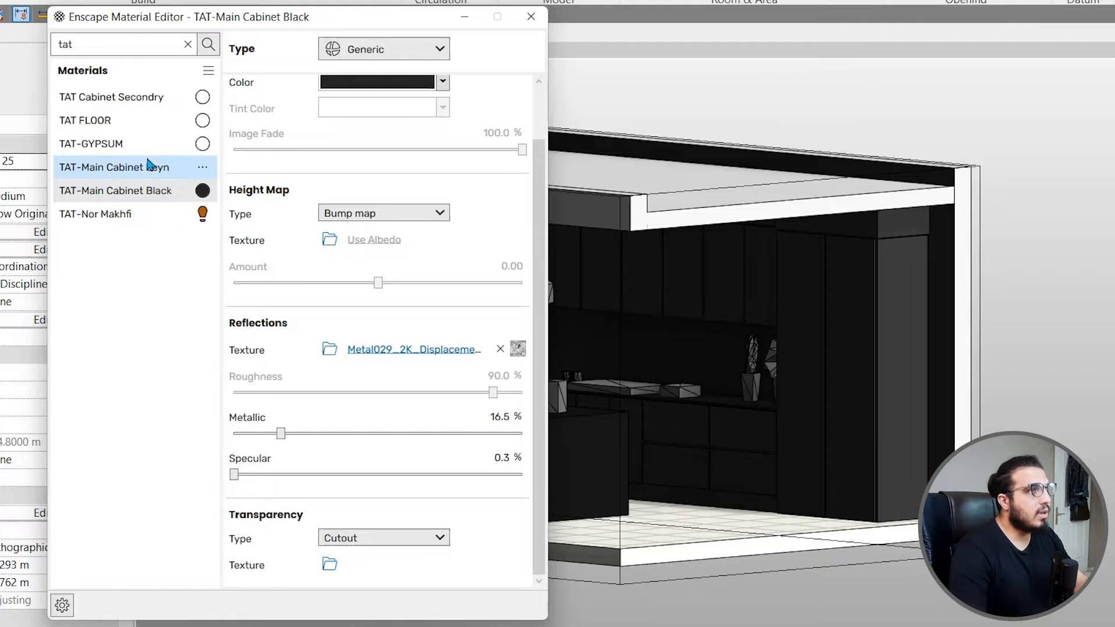
pyautogui.click(143, 123)
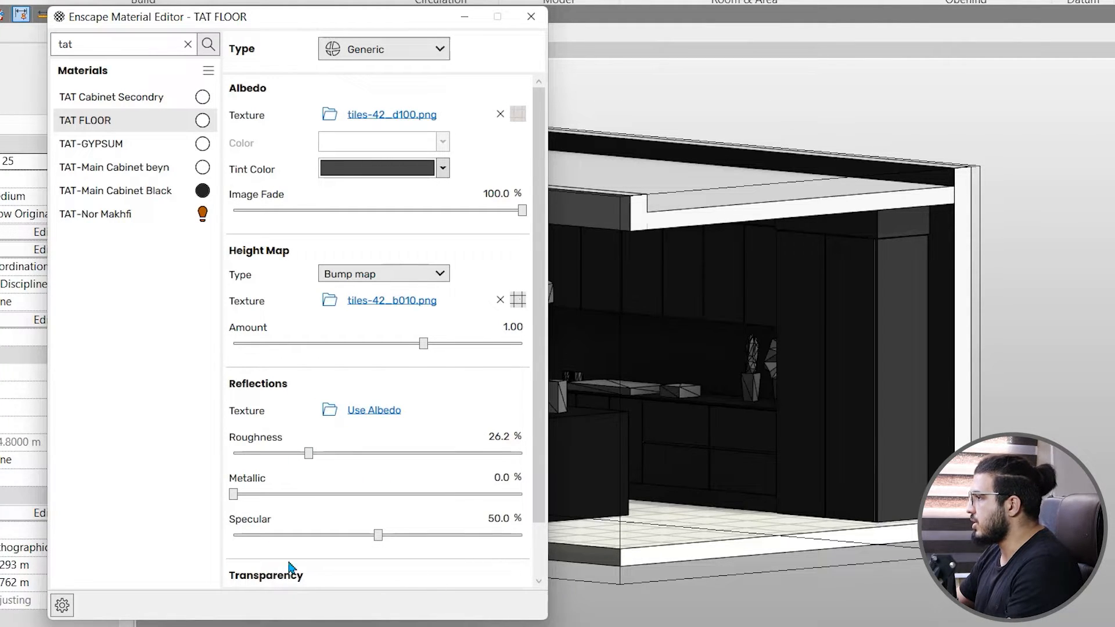
pyautogui.scroll(-1, 399, 566)
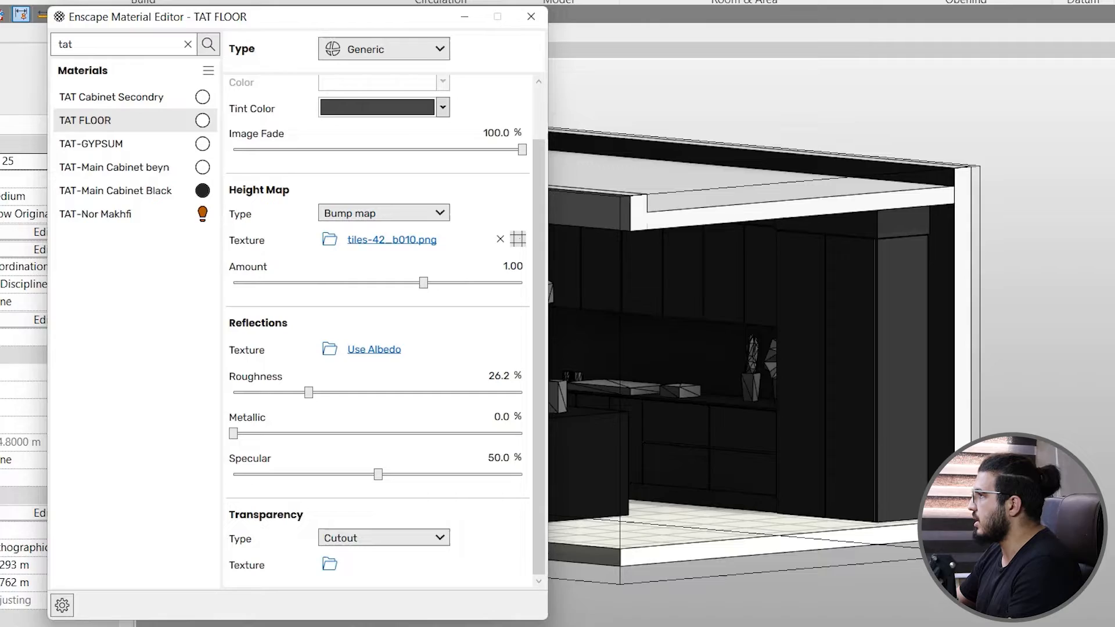
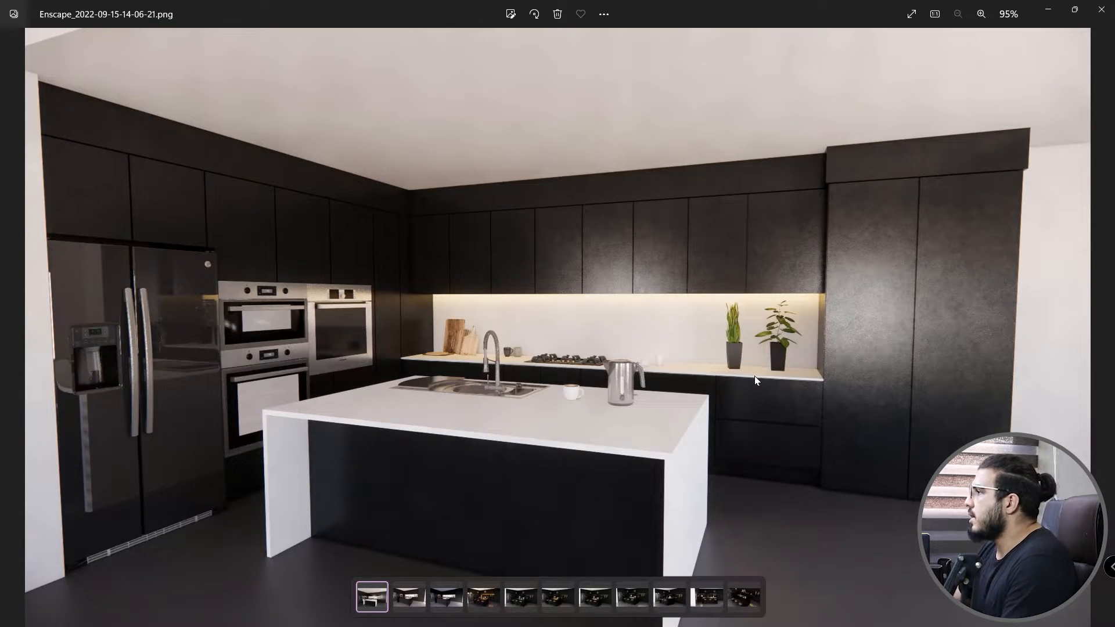
pyautogui.press('Right')
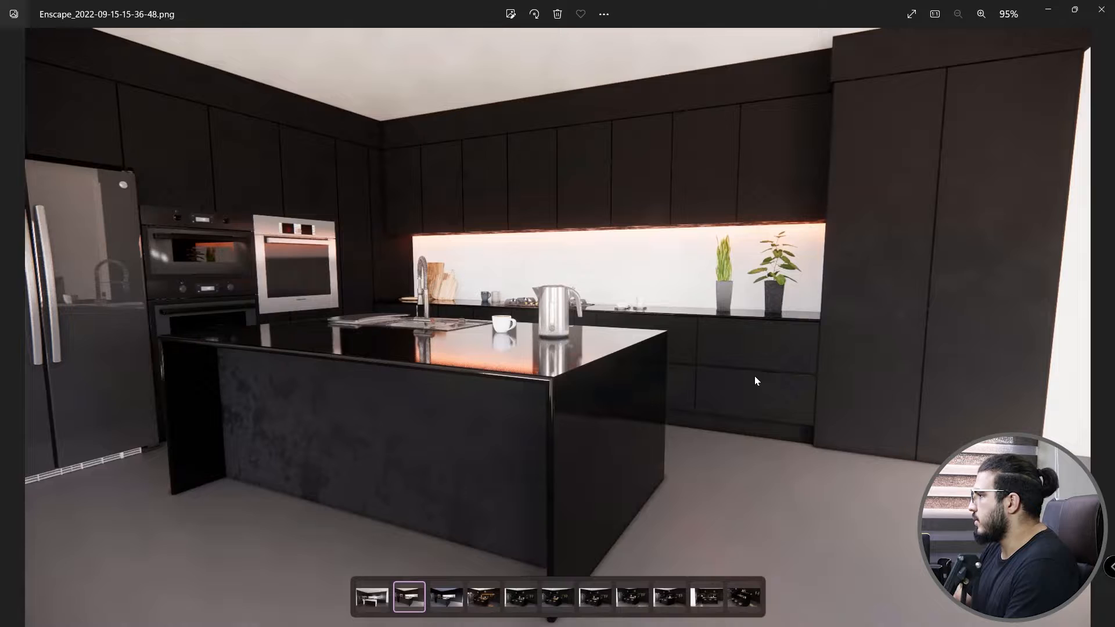
pyautogui.press('Right')
pyautogui.press('Right')
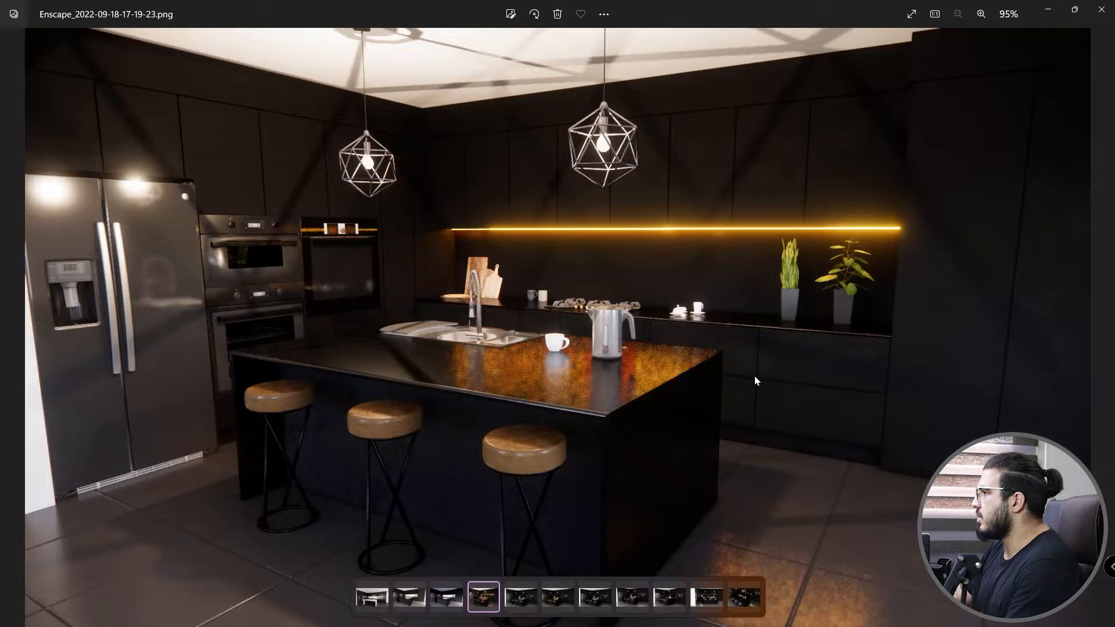
pyautogui.press('Right')
pyautogui.press('Left')
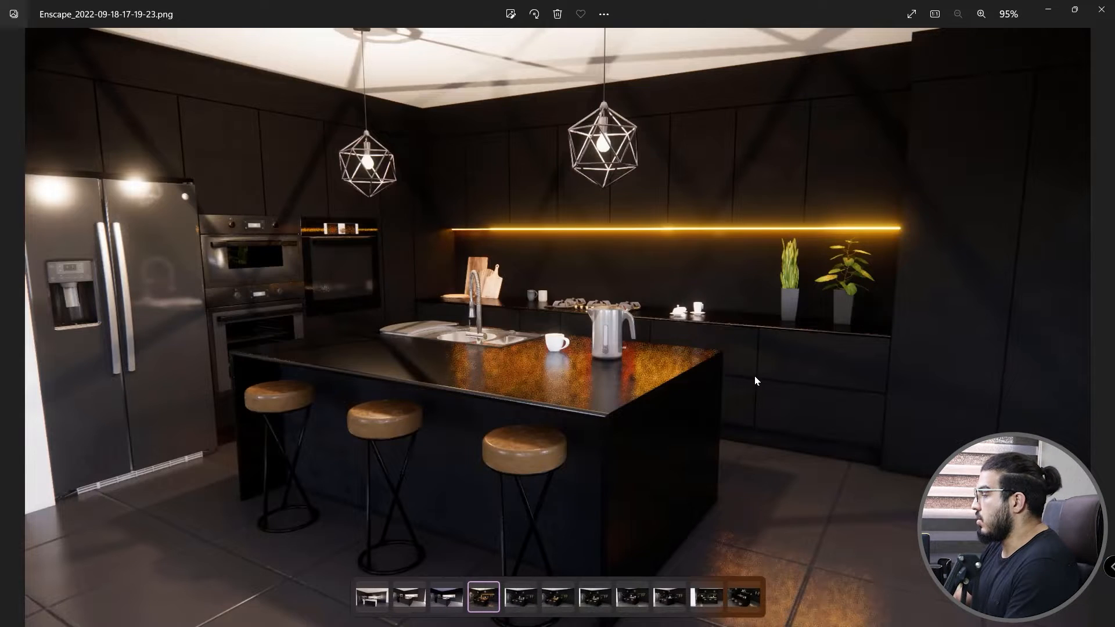
pyautogui.press('Right')
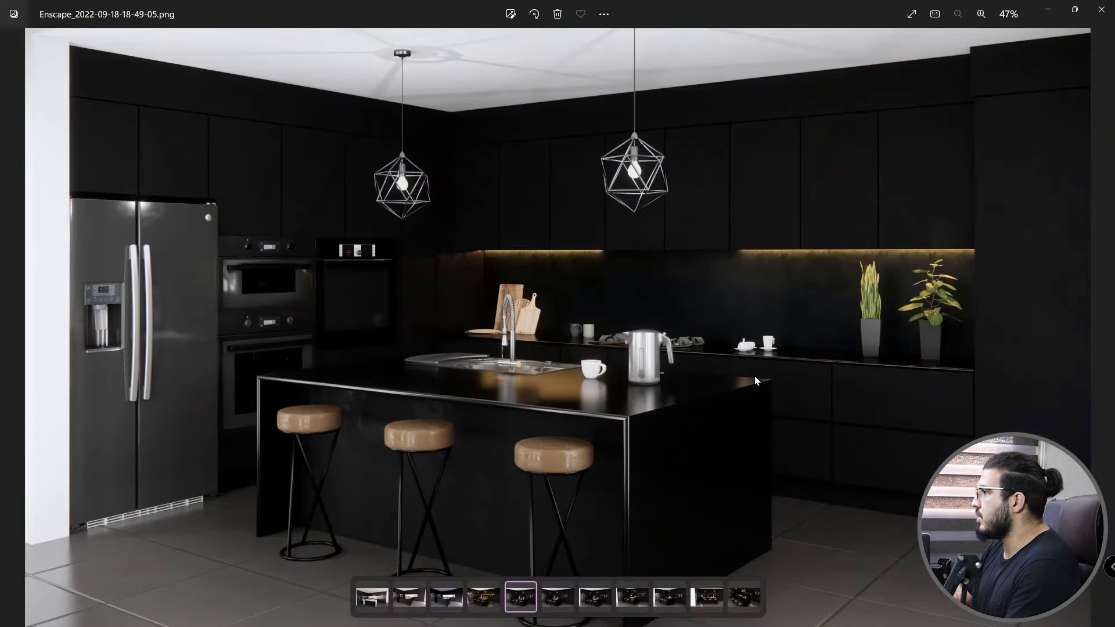
pyautogui.press('Left')
pyautogui.press('Right')
pyautogui.press('Left')
pyautogui.press('Right')
pyautogui.press('Left')
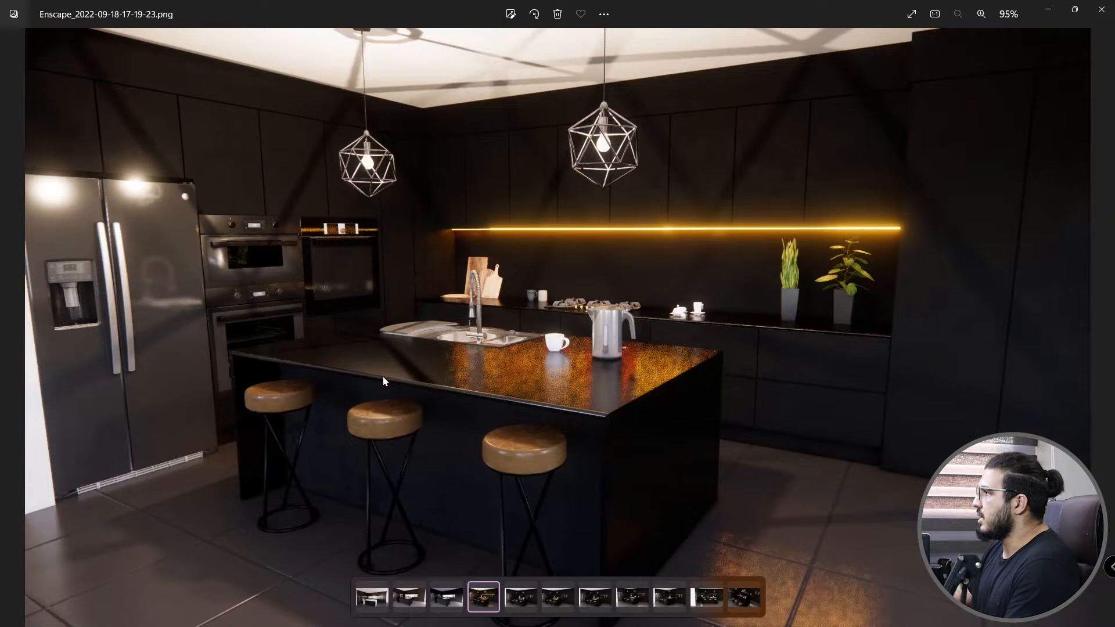
pyautogui.press('Right')
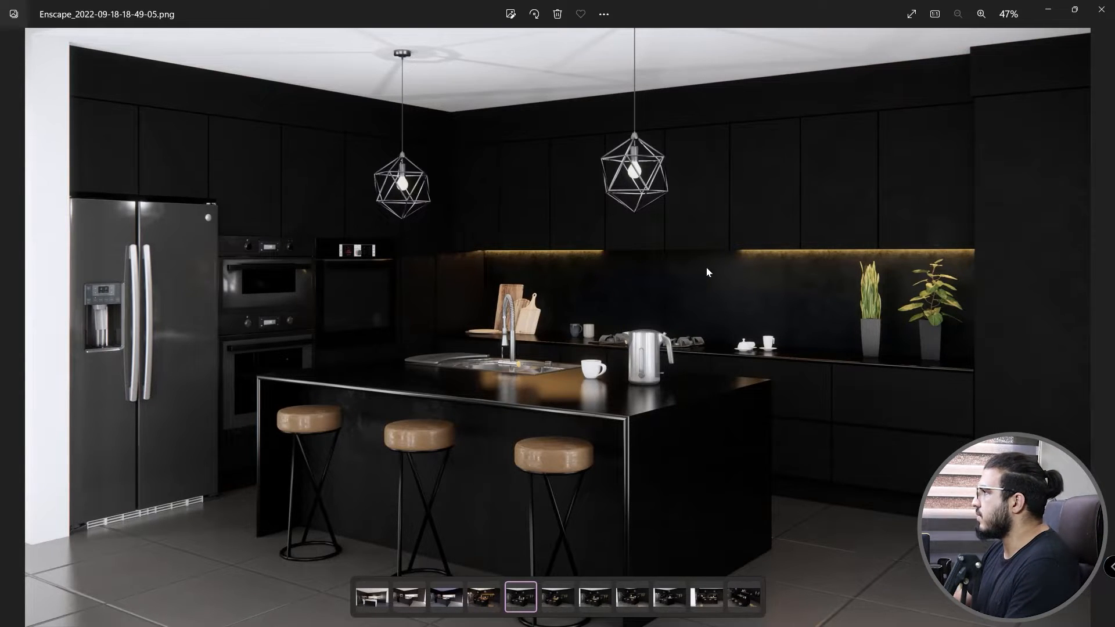
pyautogui.hotkey('alt', 'Tab')
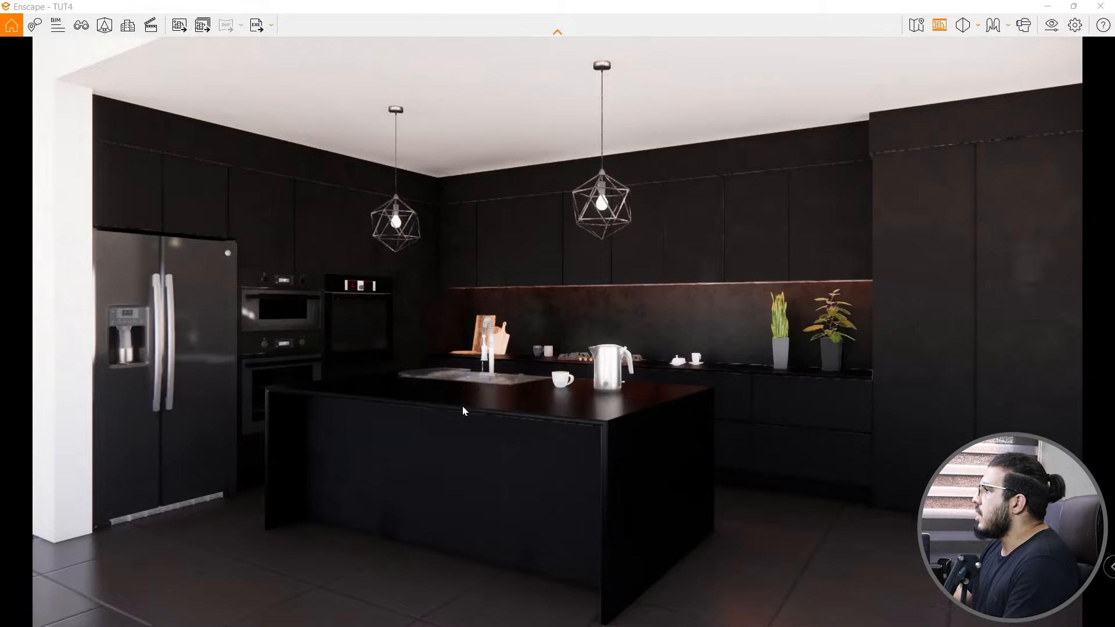
pyautogui.moveTo(628, 413)
pyautogui.mouseDown()
pyautogui.moveTo(738, 436)
pyautogui.moveTo(987, 430)
pyautogui.moveTo(952, 406)
pyautogui.moveTo(629, 413)
pyautogui.moveTo(986, 430)
pyautogui.moveTo(628, 415)
pyautogui.moveTo(581, 426)
pyautogui.moveTo(629, 415)
pyautogui.mouseUp()
pyautogui.press('w')
pyautogui.press('space')
pyautogui.press('s')
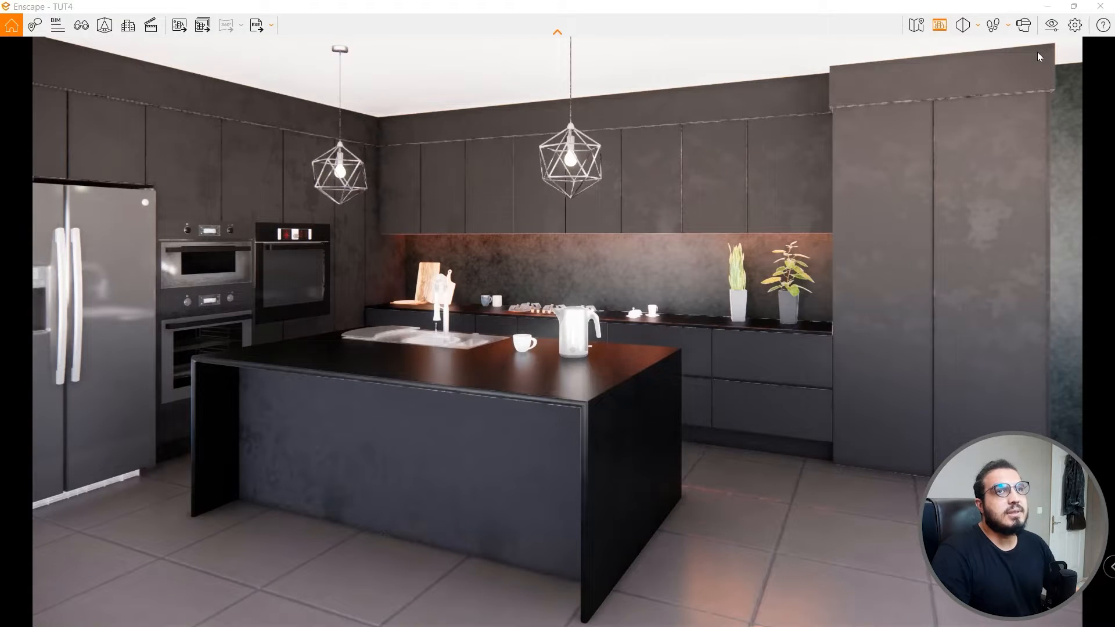
# Lower the Sun Brightness of visual preset 2 to its minimum in the Enscape atmosphere settings.
pyautogui.click(1049, 32)
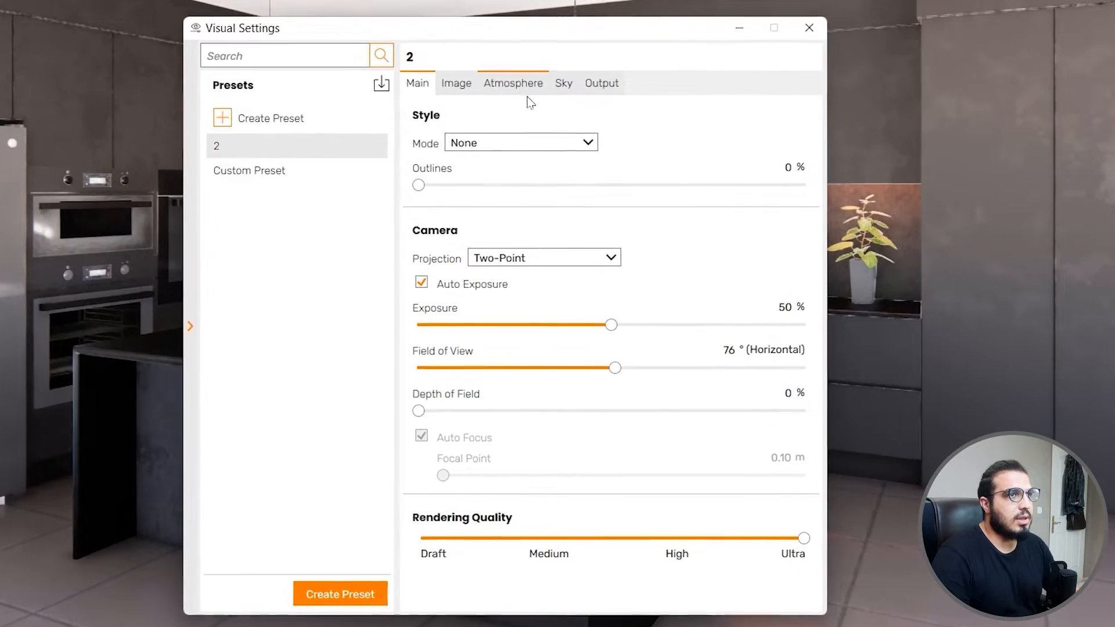
pyautogui.click(522, 88)
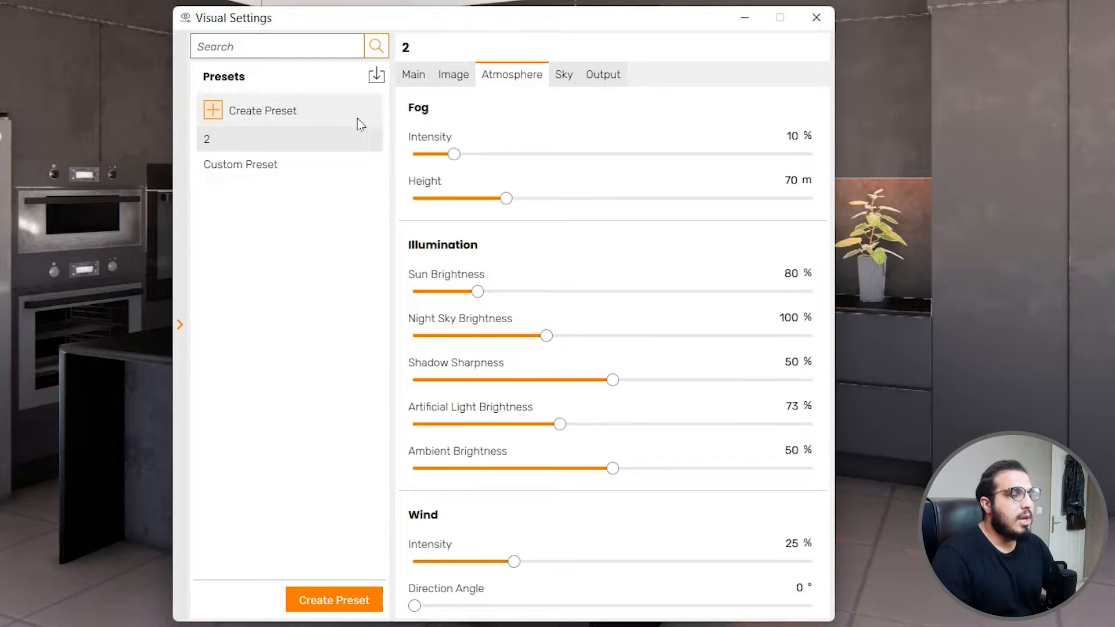
pyautogui.moveTo(477, 293); pyautogui.dragTo(385, 301)
pyautogui.moveTo(496, 29); pyautogui.dragTo(480, 80)
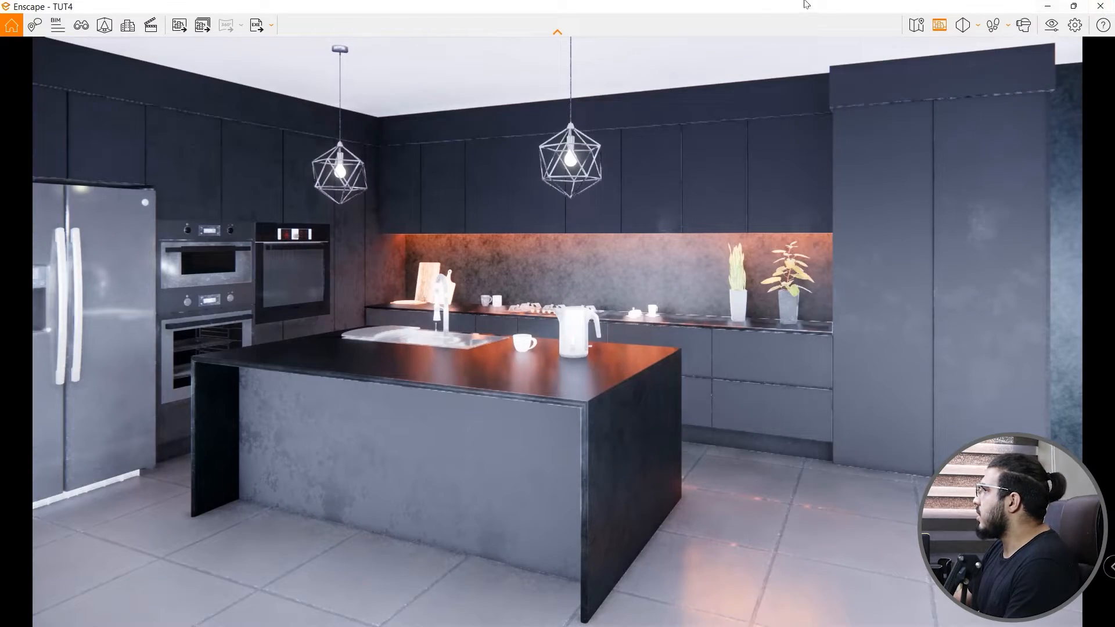
# Restore the Enscape viewer to a small window and place it over the Revit 3D view of TUT4.rvt.
pyautogui.doubleClick(806, 5)
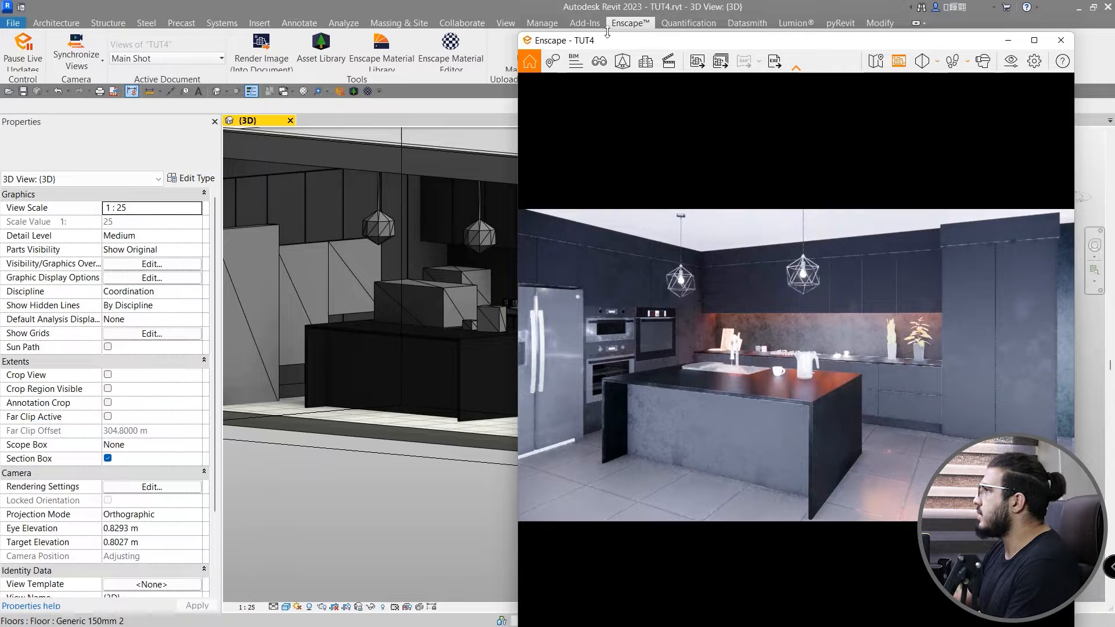
pyautogui.moveTo(607, 32); pyautogui.dragTo(605, 325)
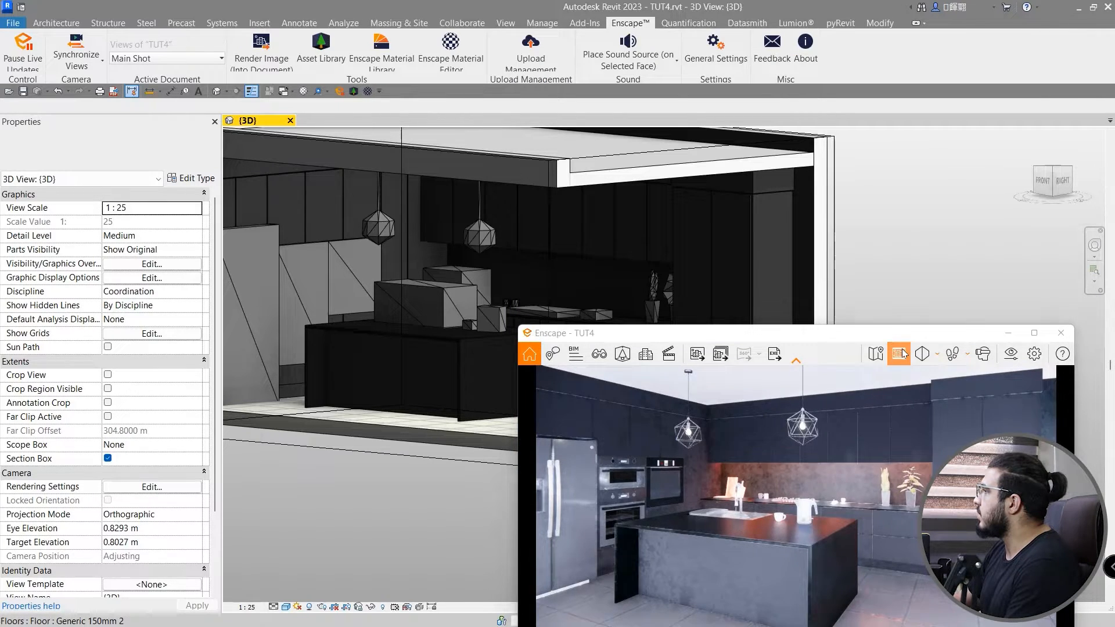
pyautogui.moveTo(903, 333); pyautogui.dragTo(934, 191)
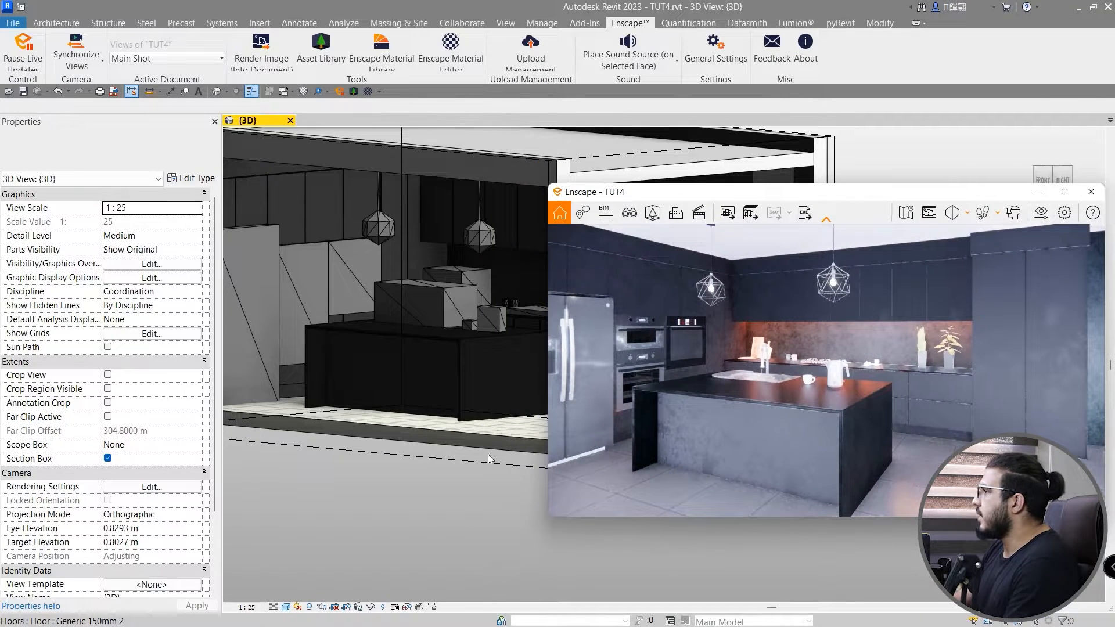
# Turn off the section box of the Revit 3D view to show the whole building beside the Enscape window.
pyautogui.scroll(-6, 517, 504)
pyautogui.moveTo(448, 432); pyautogui.dragTo(386, 418, button='middle')
pyautogui.click(108, 459)
pyautogui.moveTo(807, 199); pyautogui.dragTo(780, 114)
pyautogui.moveTo(329, 433); pyautogui.dragTo(340, 435, button='middle')
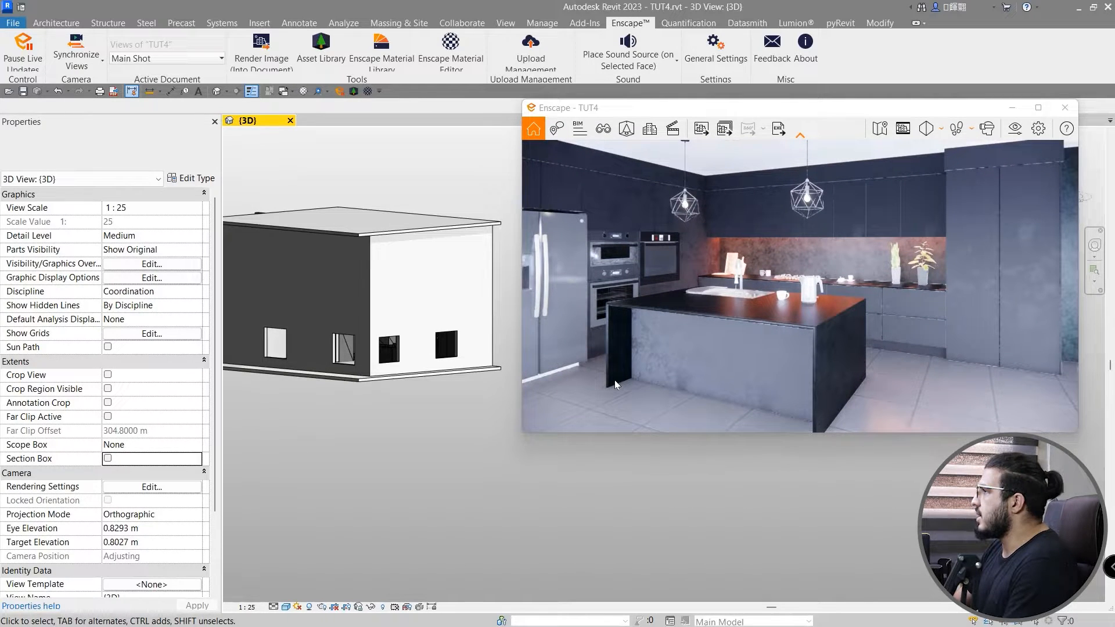
pyautogui.moveTo(514, 461); pyautogui.dragTo(537, 489, button='middle')
pyautogui.scroll(1, 479, 368)
pyautogui.keyDown('shift'); pyautogui.moveTo(480, 372); pyautogui.dragTo(423, 424, button='middle'); pyautogui.keyUp('shift')
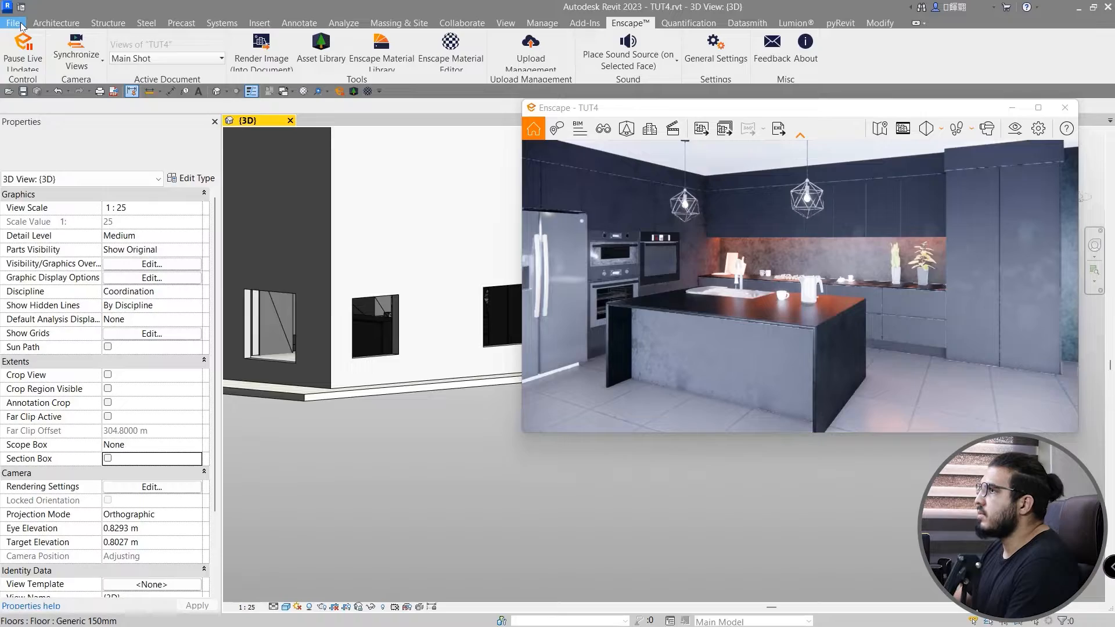
# Create a new lighting fixture family from a template in the English family templates folder.
pyautogui.click(14, 23)
pyautogui.moveTo(38, 67)
pyautogui.click(181, 103)
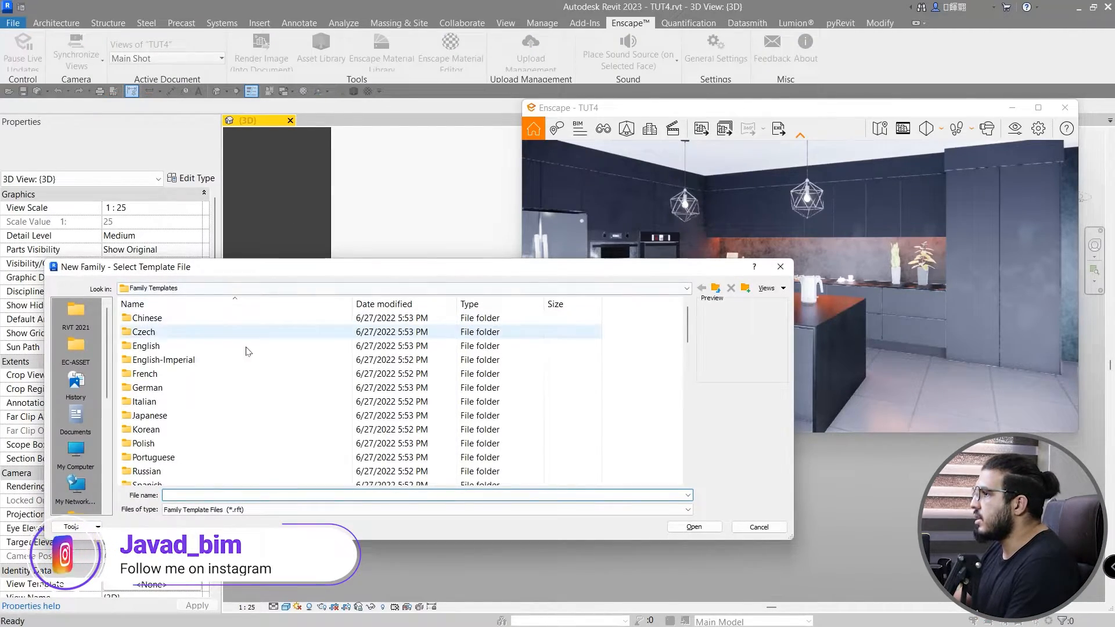
pyautogui.doubleClick(215, 346)
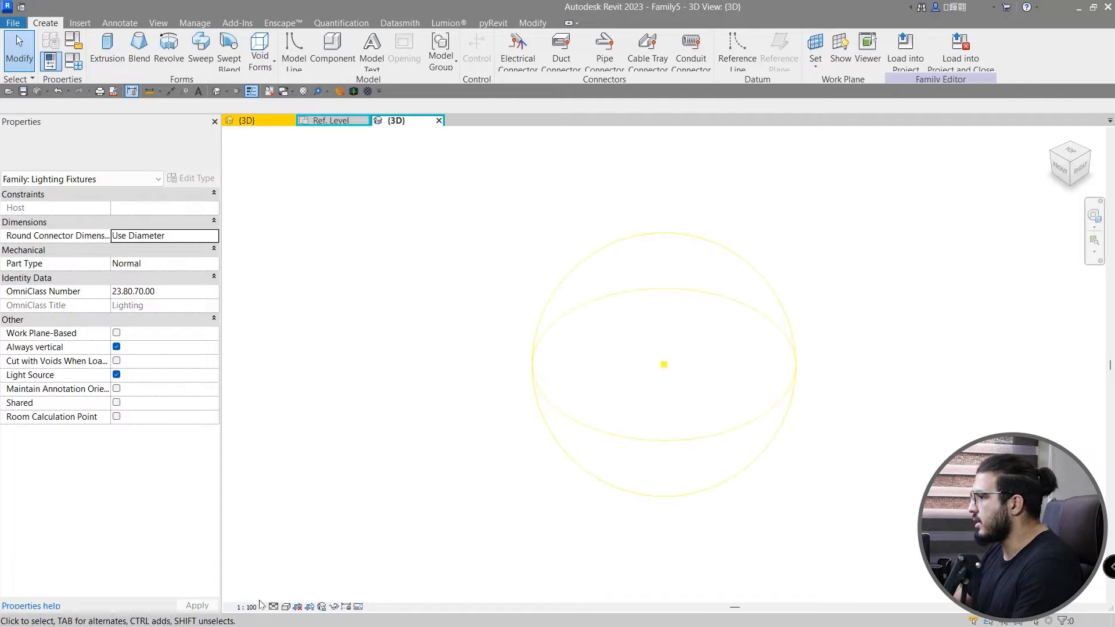
# Change the family's light source definition to a spot light distribution emitted from a point.
pyautogui.click(629, 460)
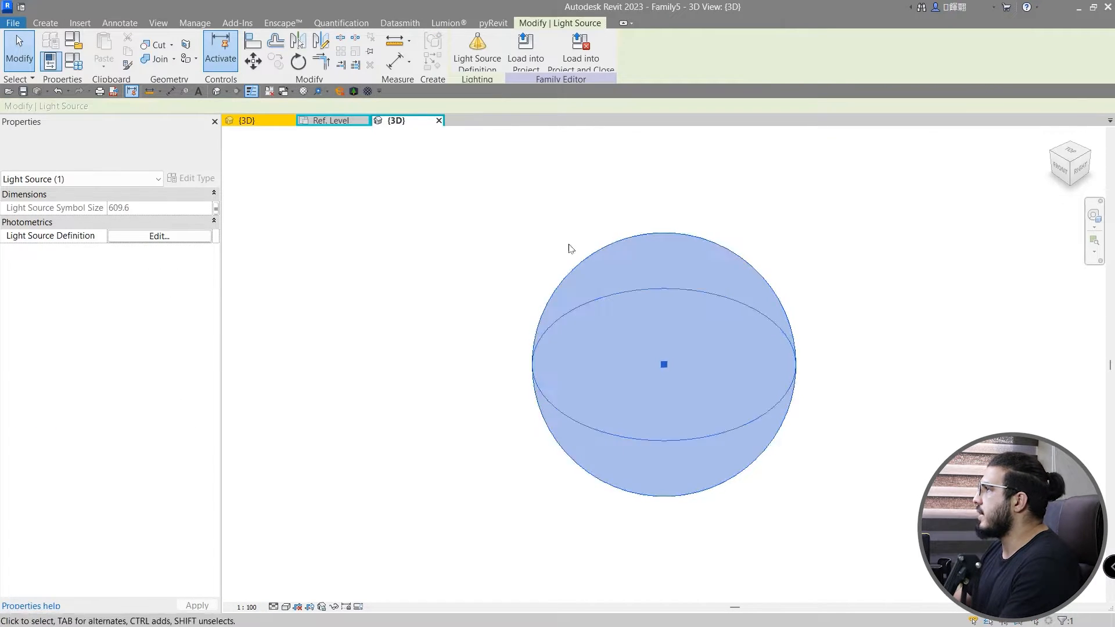
pyautogui.click(474, 54)
pyautogui.moveTo(548, 202); pyautogui.dragTo(345, 228)
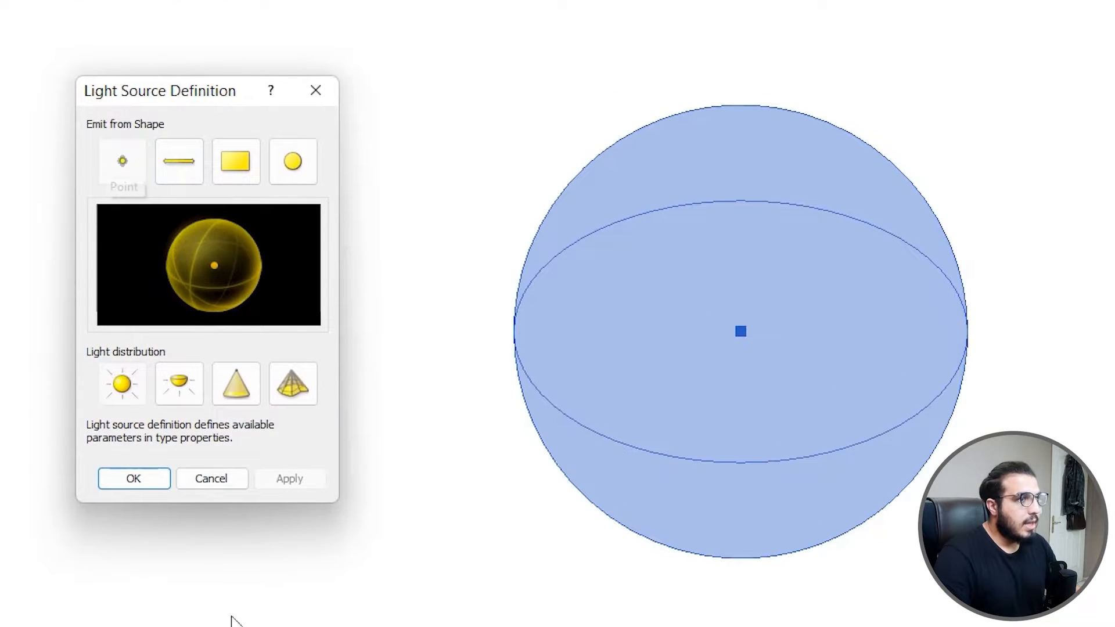
pyautogui.click(232, 392)
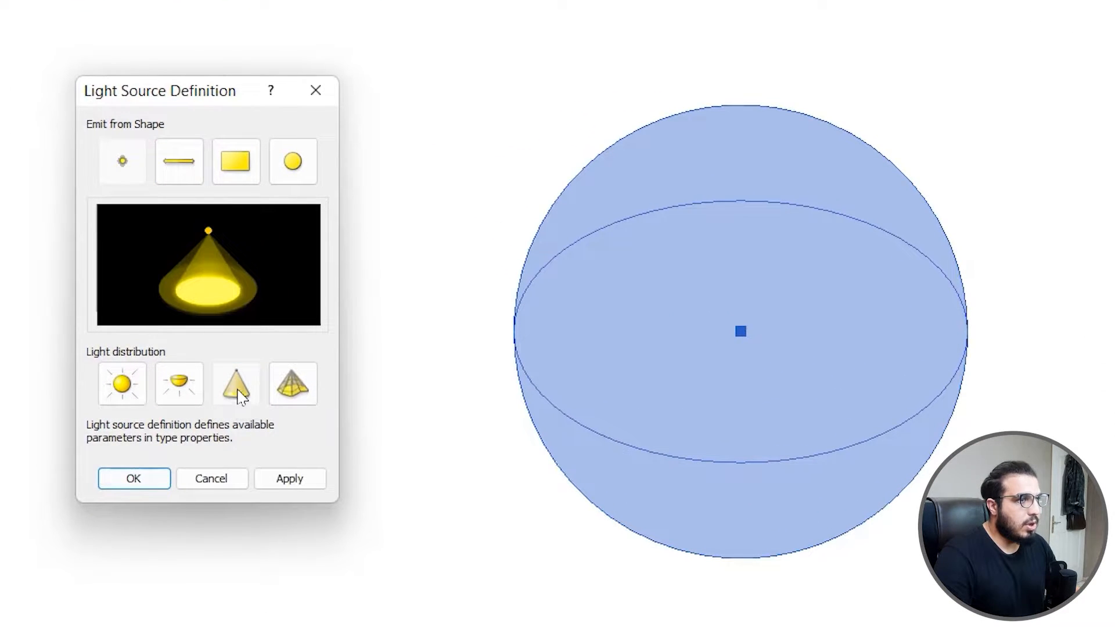
pyautogui.click(133, 480)
pyautogui.scroll(-3, 578, 424)
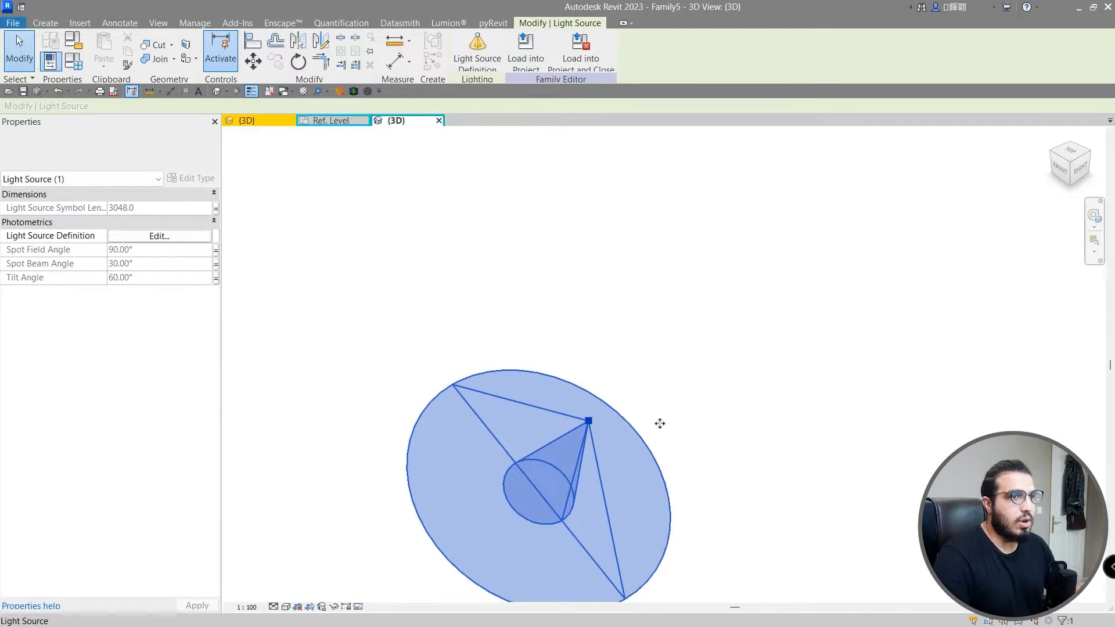
pyautogui.keyDown('shift'); pyautogui.moveTo(659, 423); pyautogui.dragTo(555, 328, button='middle'); pyautogui.keyUp('shift')
pyautogui.press('Escape')
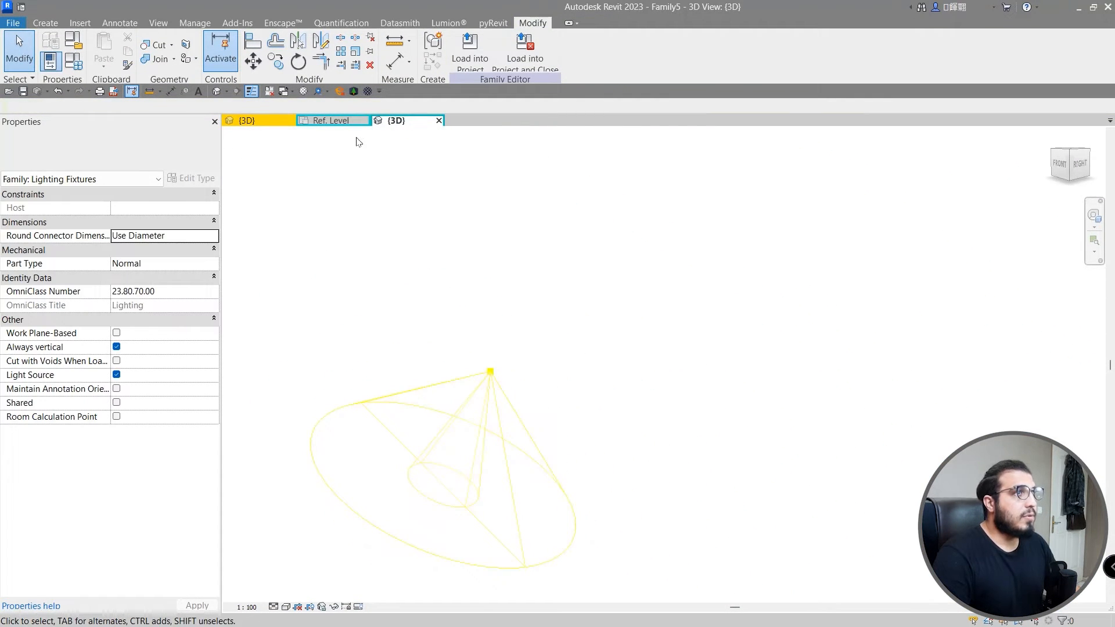
# Start an extrusion in the Ref. Level plan and sketch a small circle centred on the reference plane intersection.
pyautogui.click(343, 122)
pyautogui.scroll(4, 527, 472)
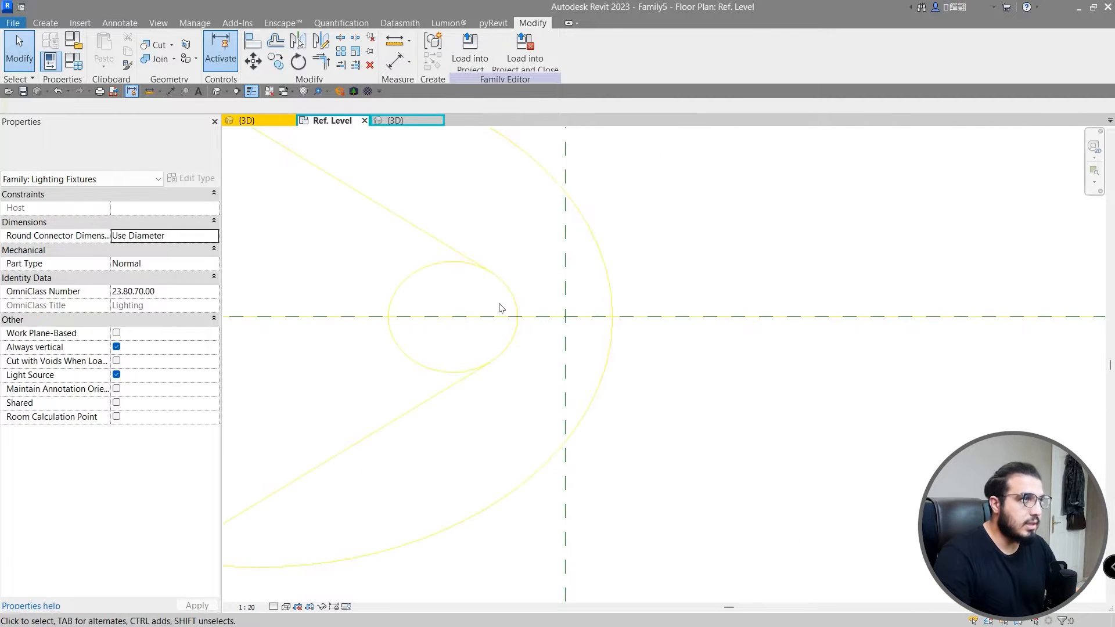
pyautogui.scroll(-3, 459, 302)
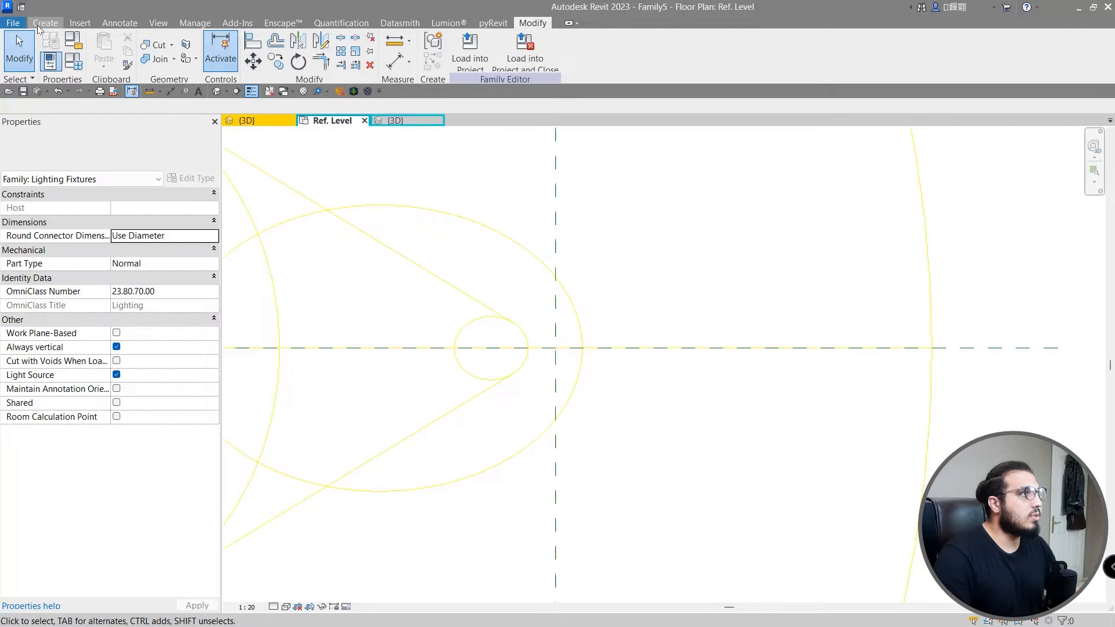
pyautogui.click(41, 24)
pyautogui.click(107, 48)
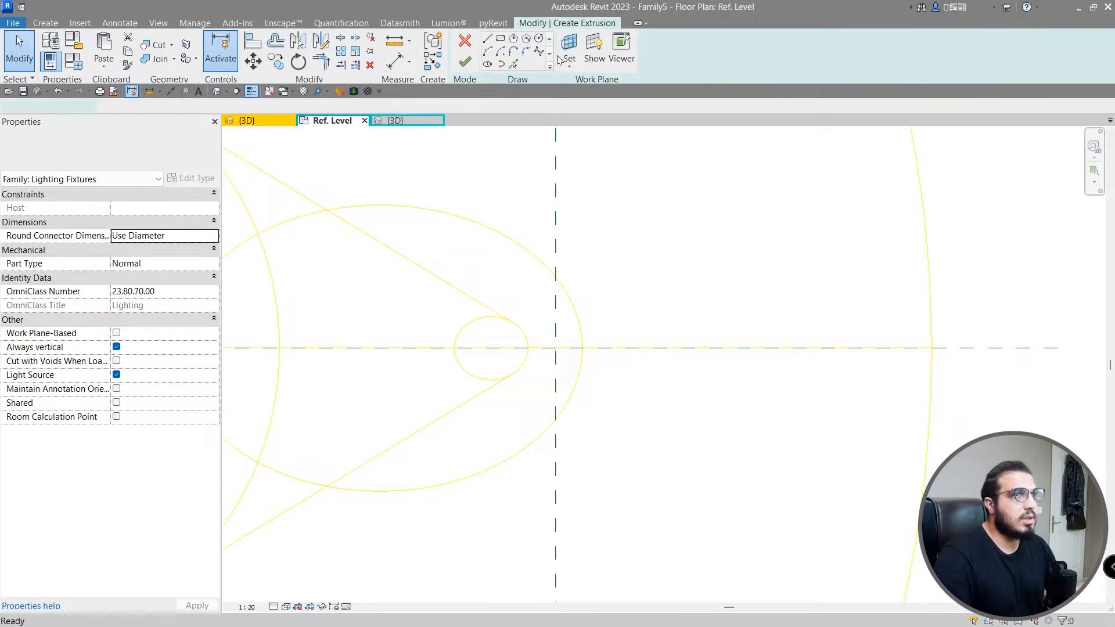
pyautogui.click(538, 39)
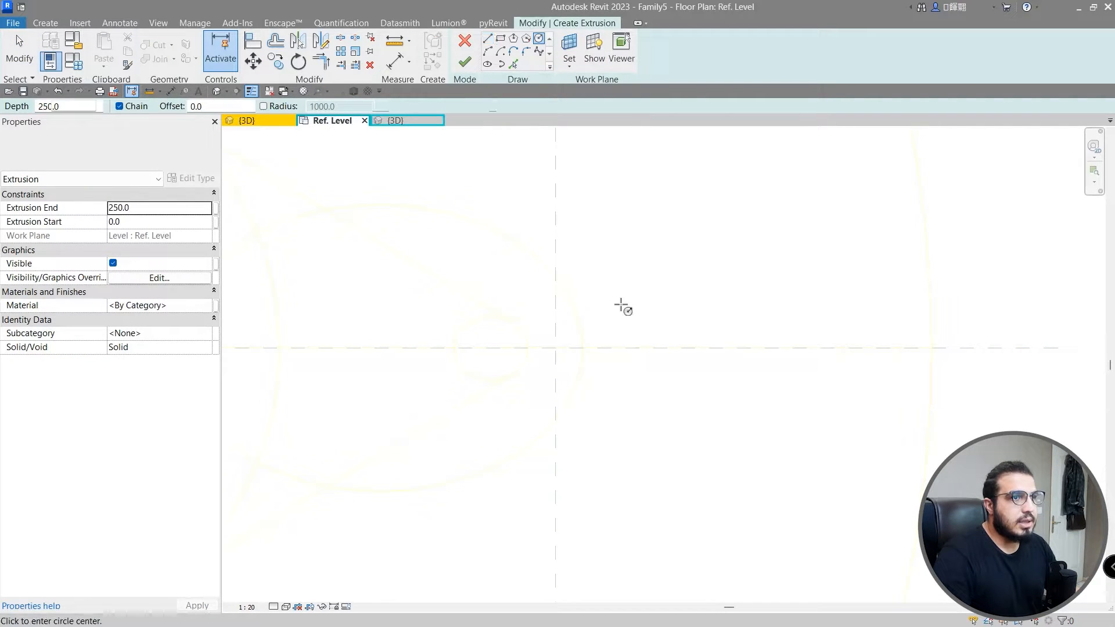
pyautogui.click(562, 349)
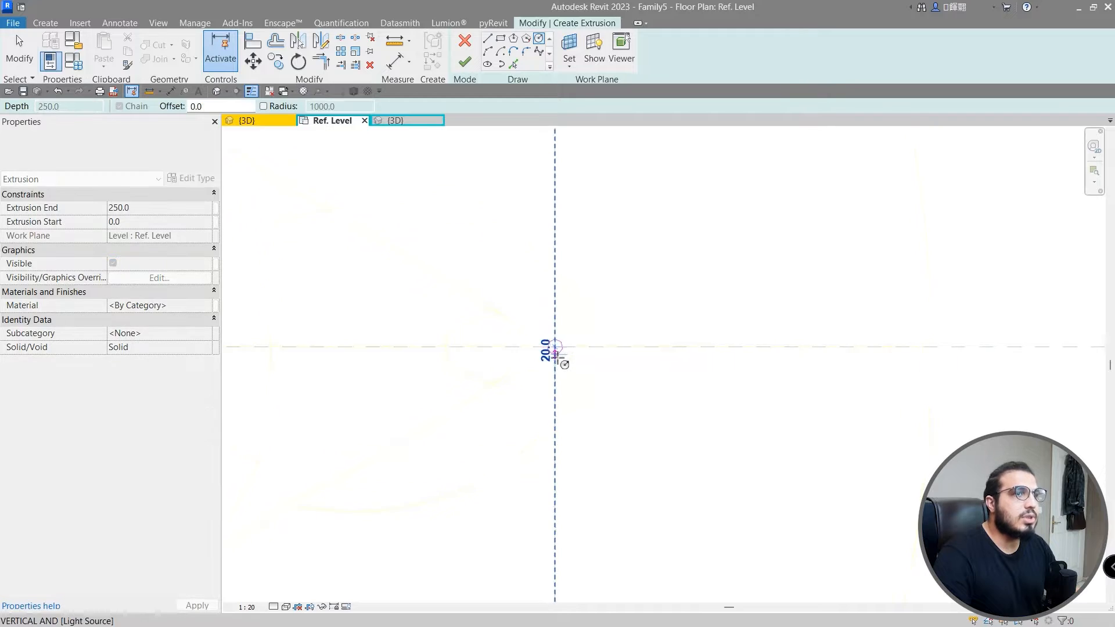
pyautogui.scroll(3, 559, 352)
pyautogui.click(585, 337)
pyautogui.press('Escape')
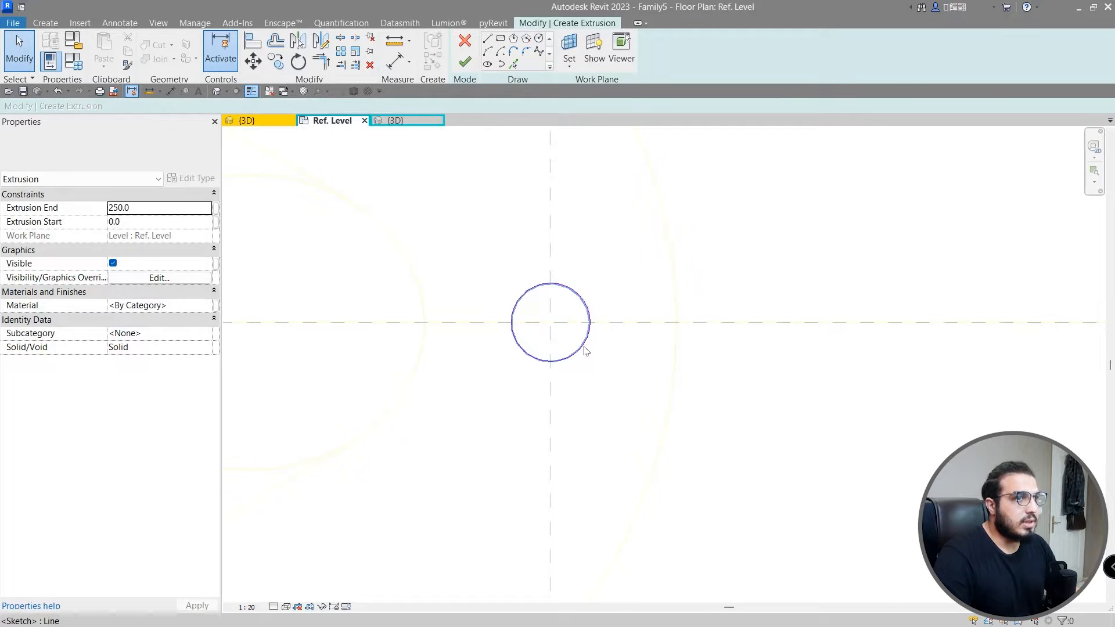
# Set the sketched circle's radius to 20 mm, finish the sketch and set the extrusion end to 20 mm.
pyautogui.click(585, 349)
pyautogui.click(549, 305)
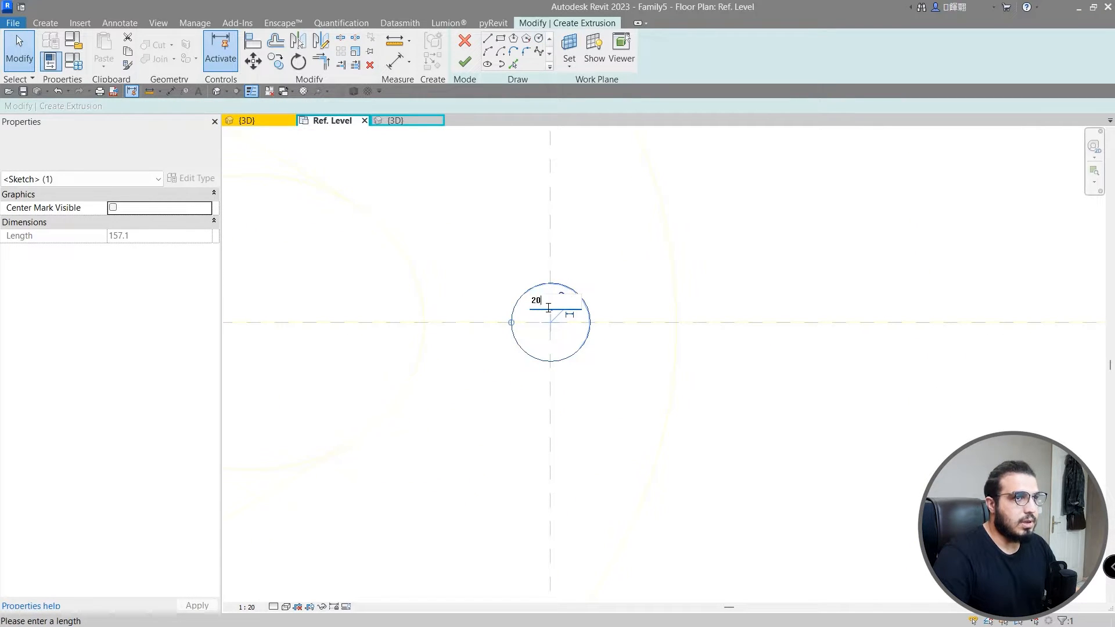
pyautogui.press('Return')
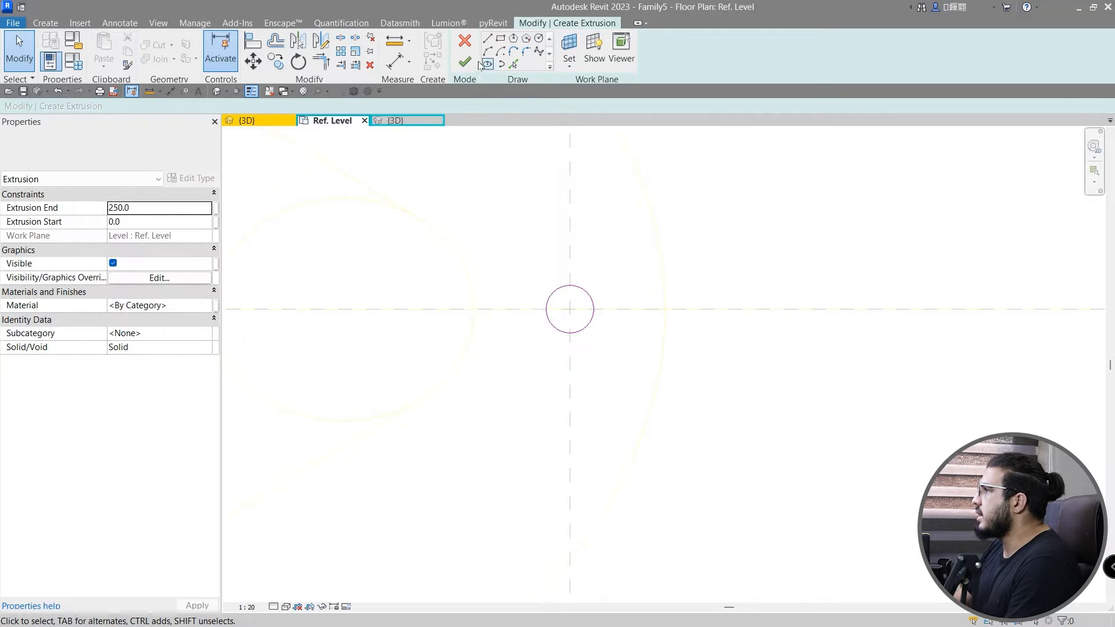
pyautogui.click(465, 62)
pyautogui.click(169, 208)
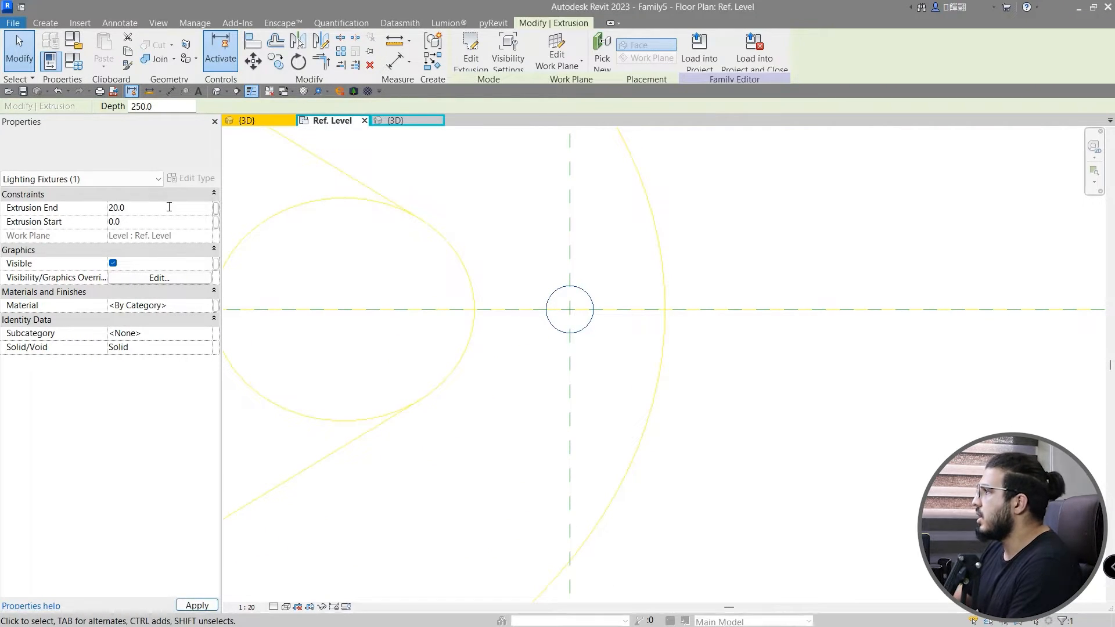
pyautogui.scroll(-3, 953, 222)
pyautogui.click(871, 224)
pyautogui.moveTo(777, 289); pyautogui.dragTo(555, 347, button='middle')
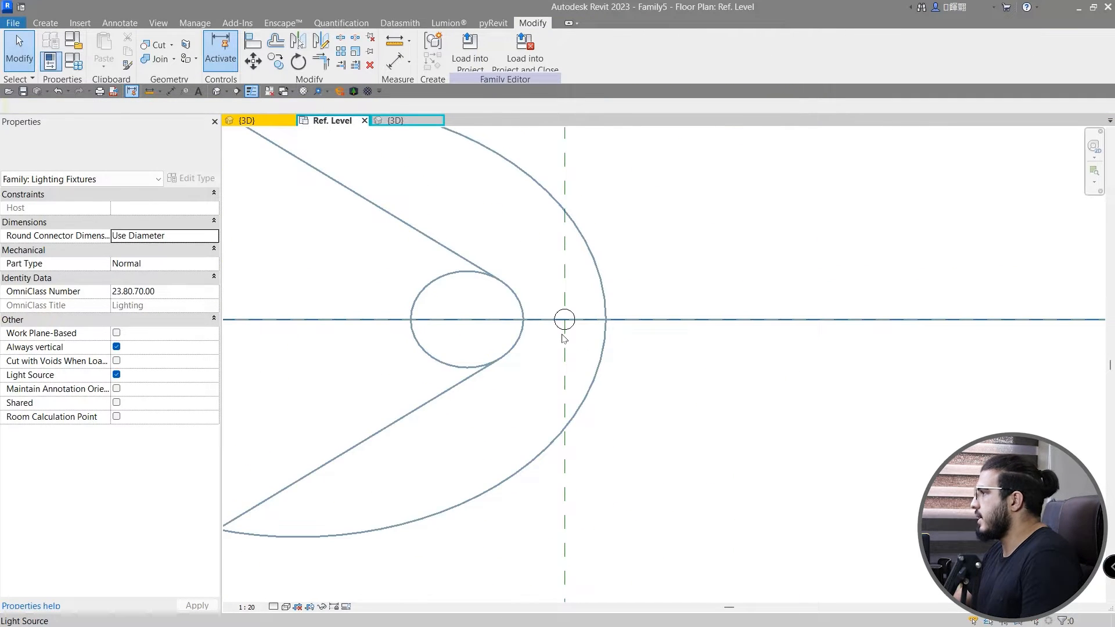
# Save the lighting fixture family to the Desktop as SPOTLIGHT.
pyautogui.hotkey('ctrl', 's')
pyautogui.click(232, 287)
pyautogui.click(442, 430)
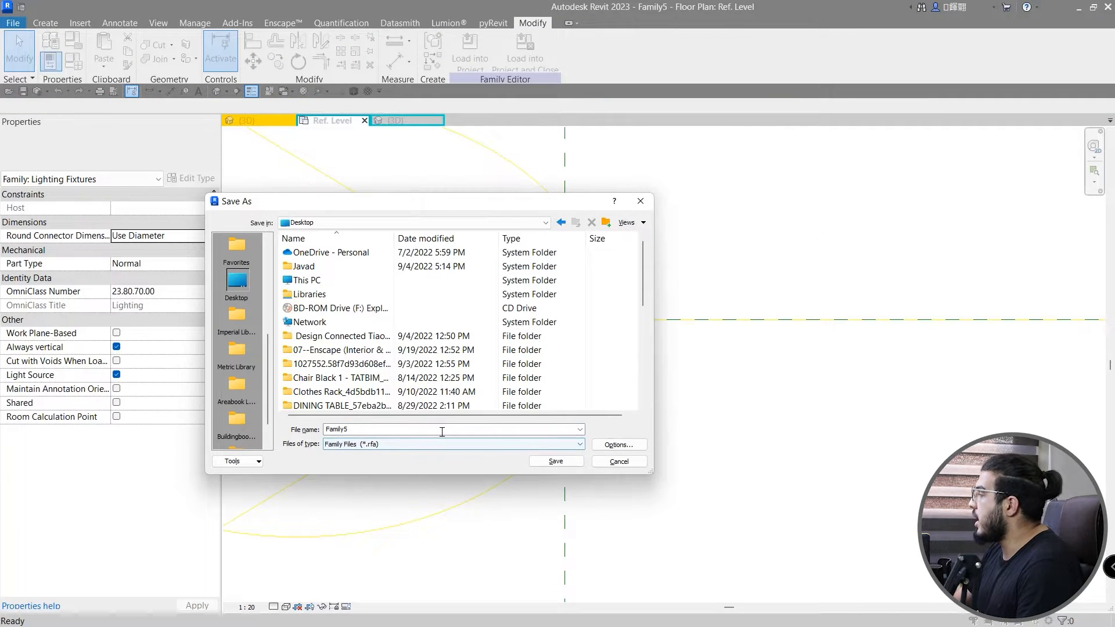
pyautogui.doubleClick(441, 429)
pyautogui.press('BackSpace')
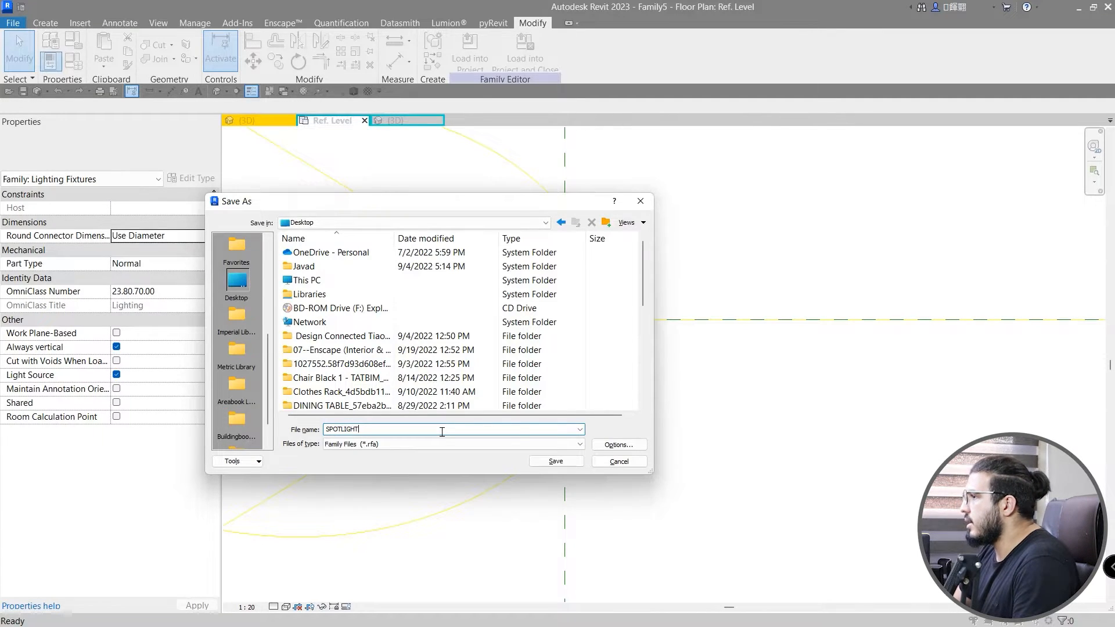
pyautogui.write('SPOTLIGHT')
pyautogui.press('Return')
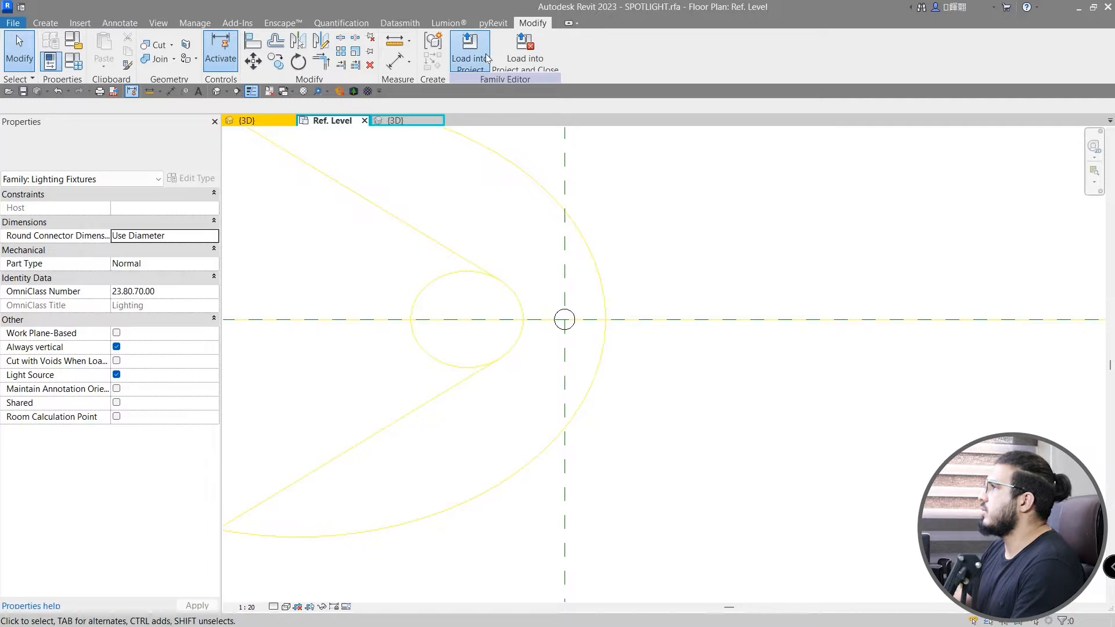
# Load the SPOTLIGHT family into TUT4.rvt and preview its placement beside the building in the 3D view.
pyautogui.click(485, 55)
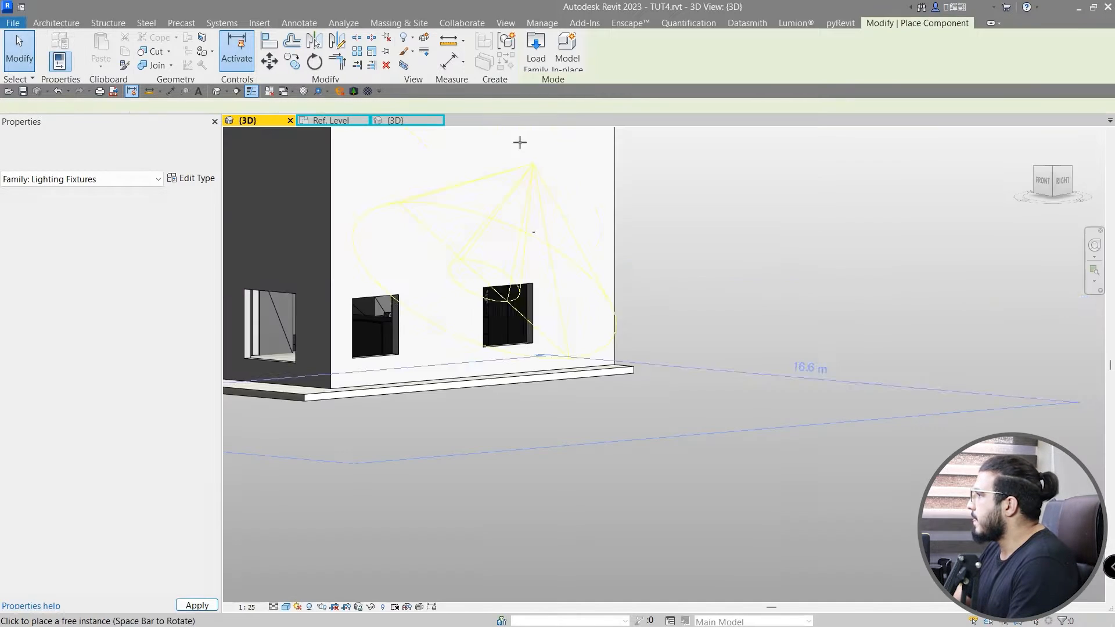
pyautogui.scroll(-3, 581, 471)
pyautogui.keyDown('shift'); pyautogui.moveTo(535, 498); pyautogui.dragTo(649, 518, button='middle'); pyautogui.keyUp('shift')
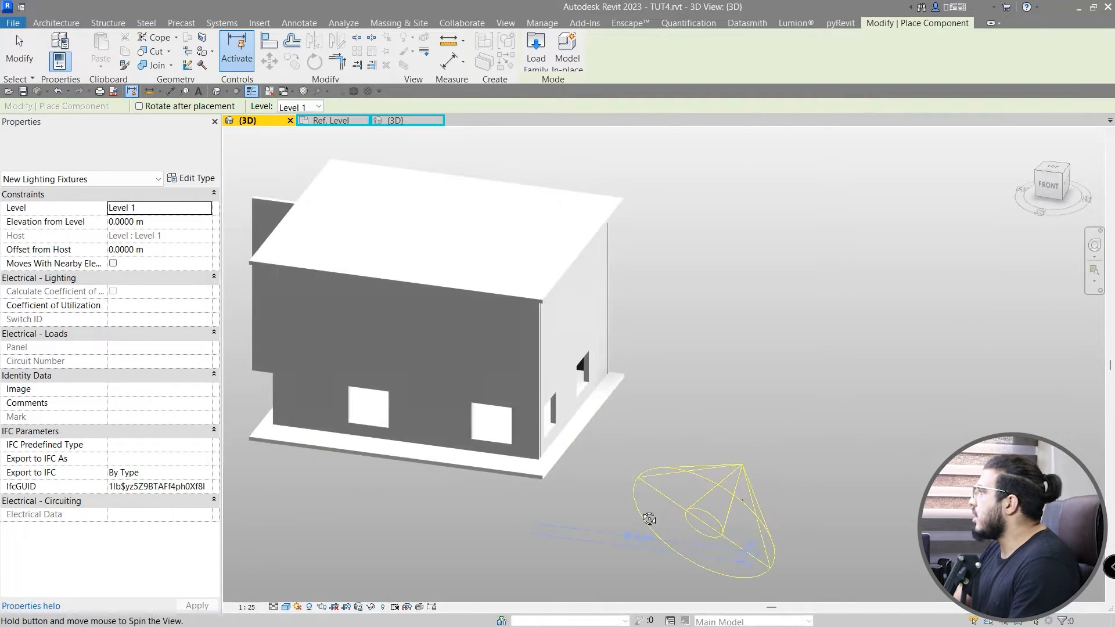
pyautogui.scroll(5, 654, 393)
# In the SPOTLIGHT family's front 3D view, move the small cylinder extrusion up to the apex of the light source, with Disjoin enabled.
pyautogui.hotkey('ctrl', 'Tab')
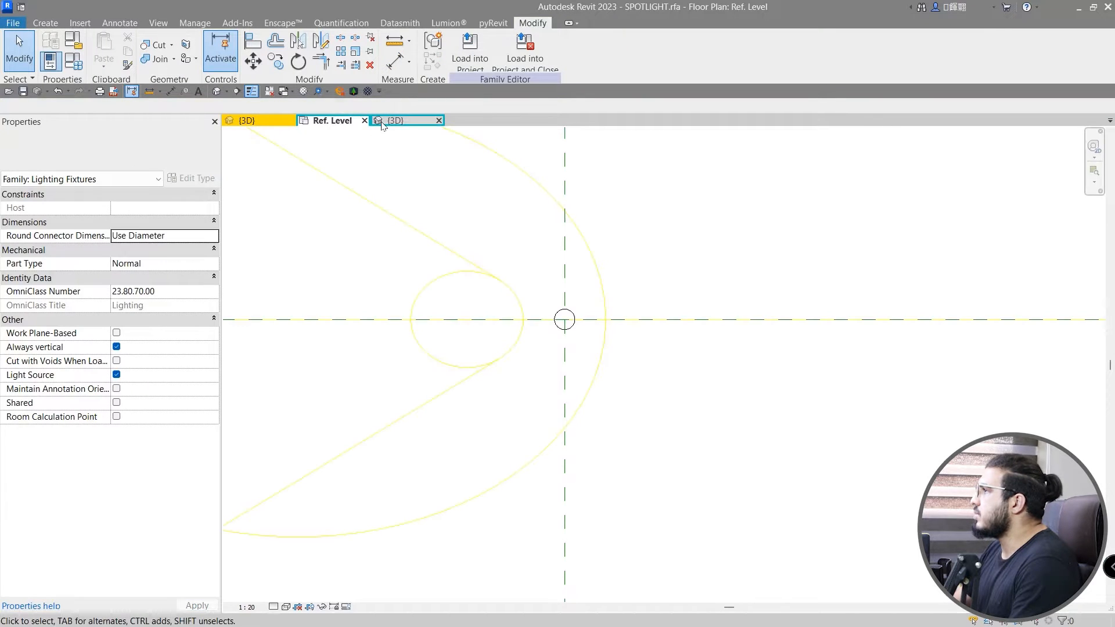
pyautogui.click(394, 120)
pyautogui.scroll(3, 537, 443)
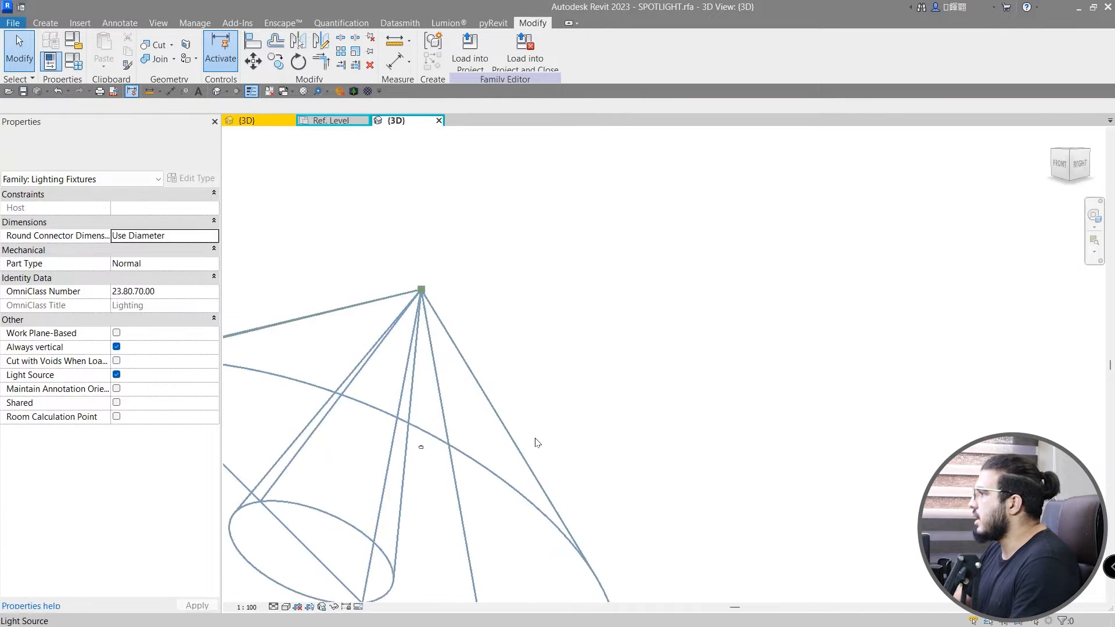
pyautogui.click(421, 451)
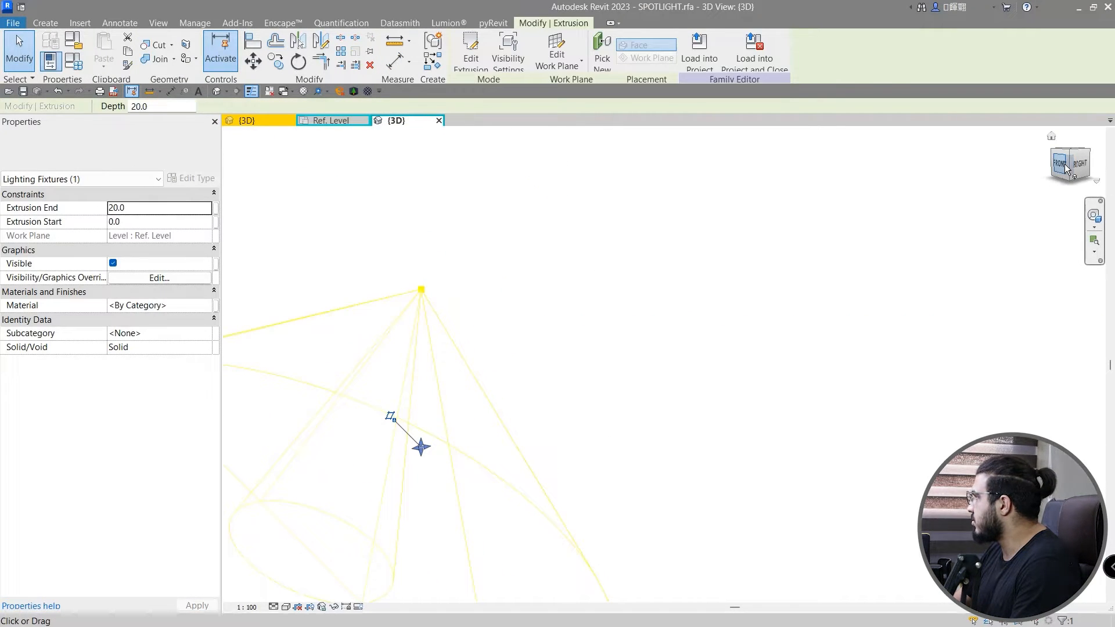
pyautogui.click(1066, 169)
pyautogui.scroll(-5, 725, 322)
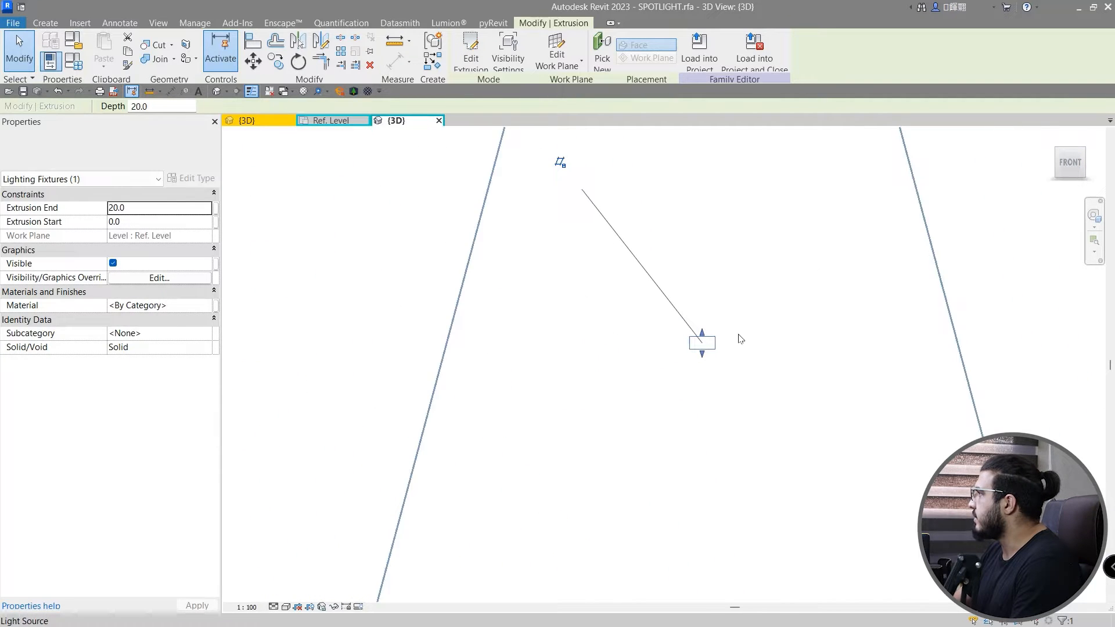
pyautogui.scroll(-3, 740, 338)
pyautogui.press('m')
pyautogui.press('v')
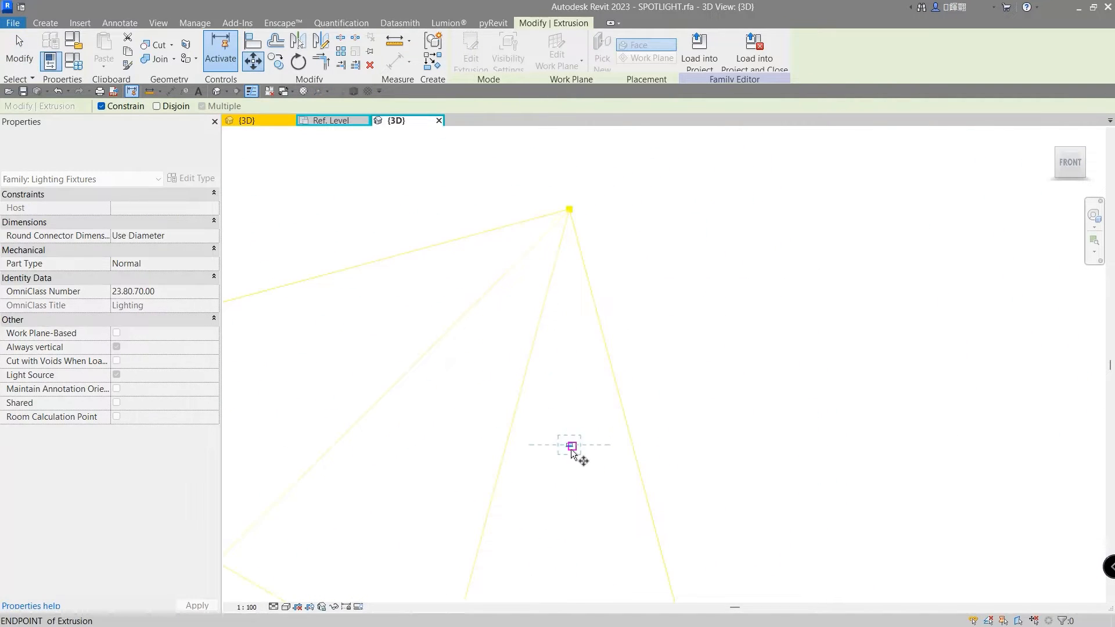
pyautogui.click(571, 446)
pyautogui.click(559, 550)
pyautogui.moveTo(568, 326); pyautogui.dragTo(438, 274, button='middle')
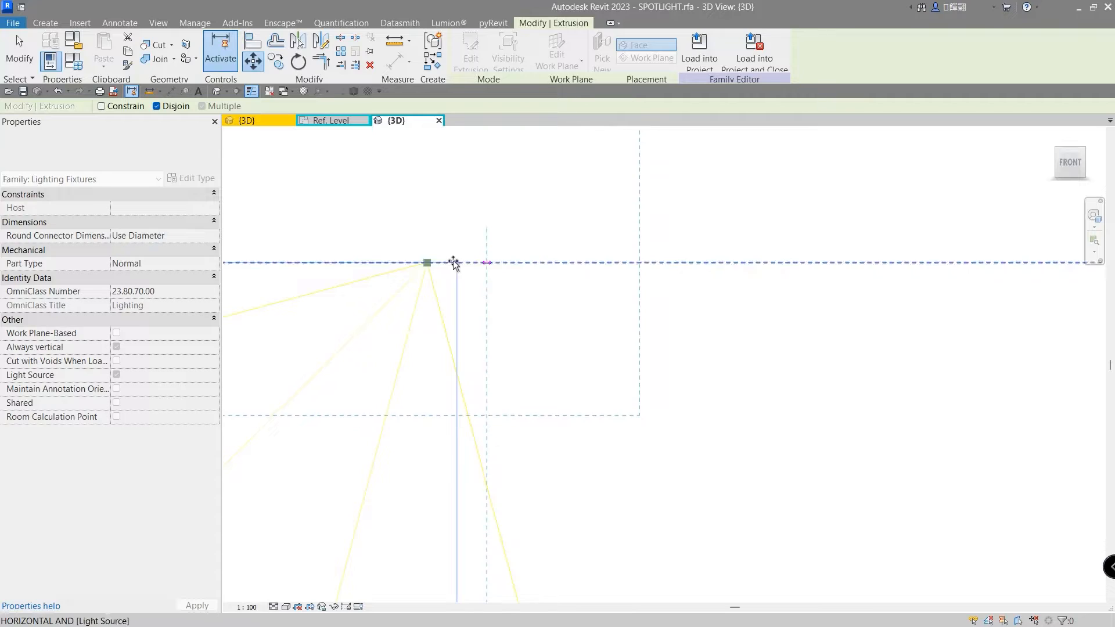
pyautogui.click(454, 261)
pyautogui.scroll(-5, 488, 308)
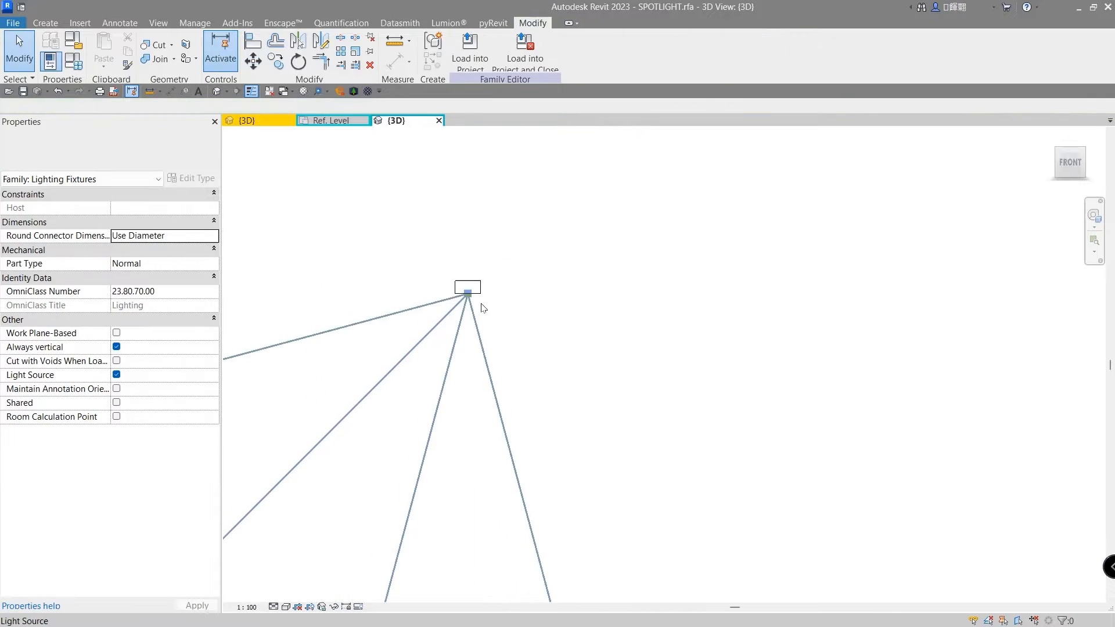
# Reload the updated SPOTLIGHT family into the TUT4 project.
pyautogui.click(470, 51)
pyautogui.click(569, 329)
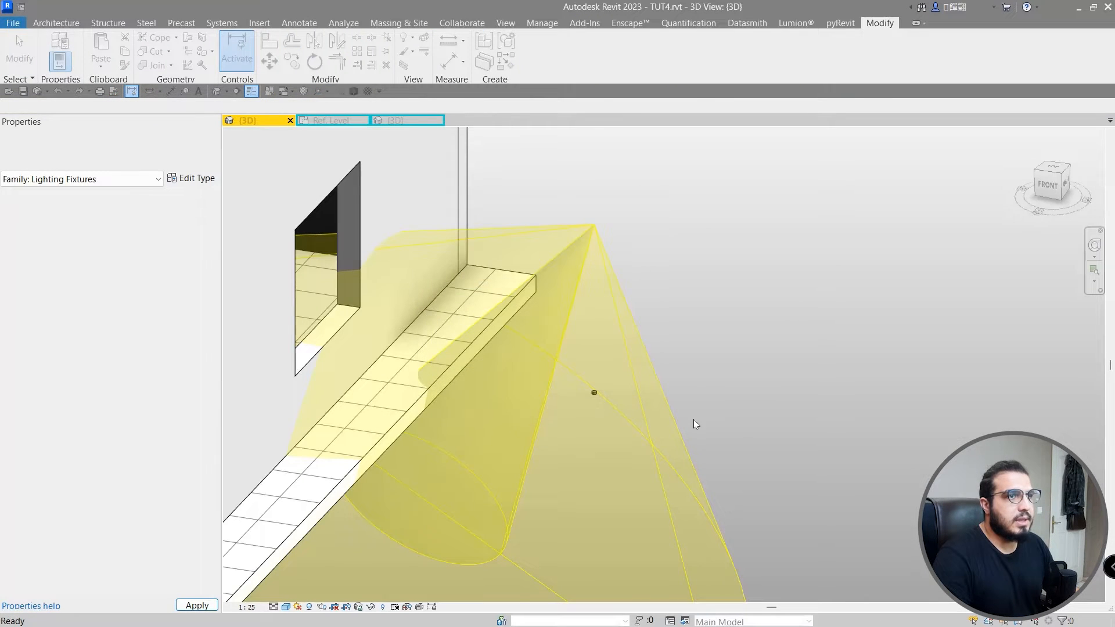
pyautogui.scroll(-4, 628, 343)
# Show the Enscape kitchen render in a smaller window beside the Revit model and select the placed spotlight.
pyautogui.press('super')
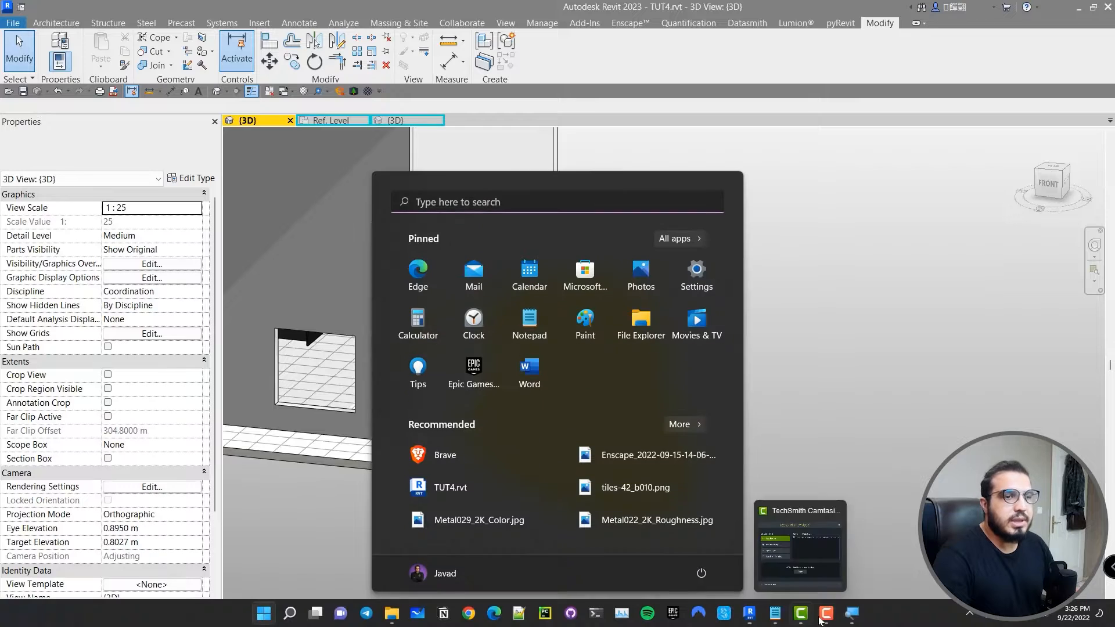
pyautogui.moveTo(749, 616)
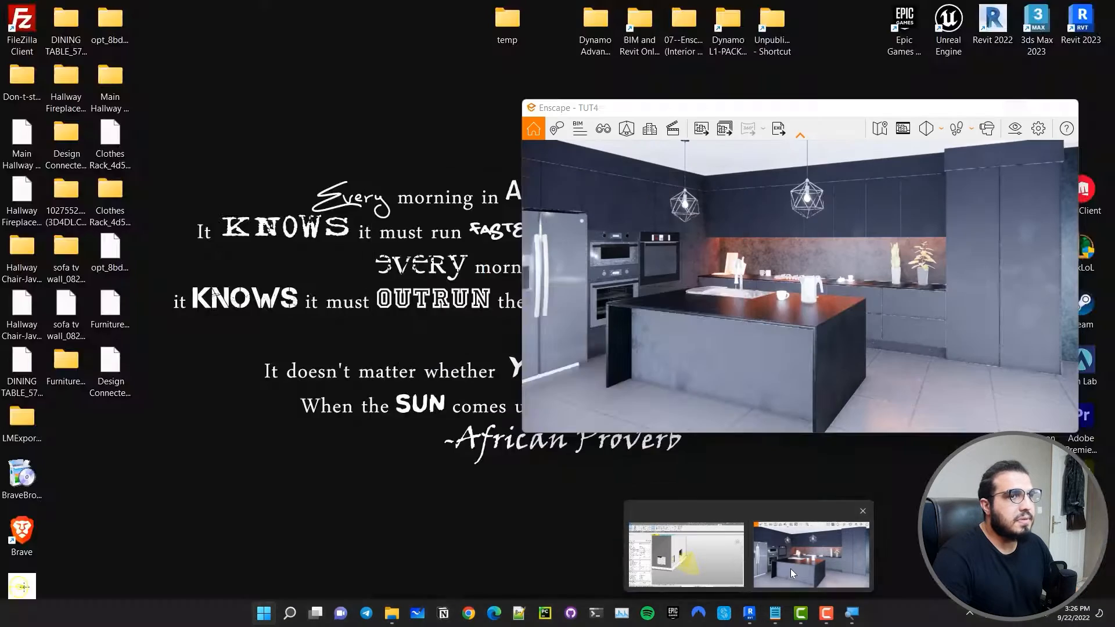
pyautogui.click(790, 569)
pyautogui.moveTo(875, 111); pyautogui.dragTo(880, 148)
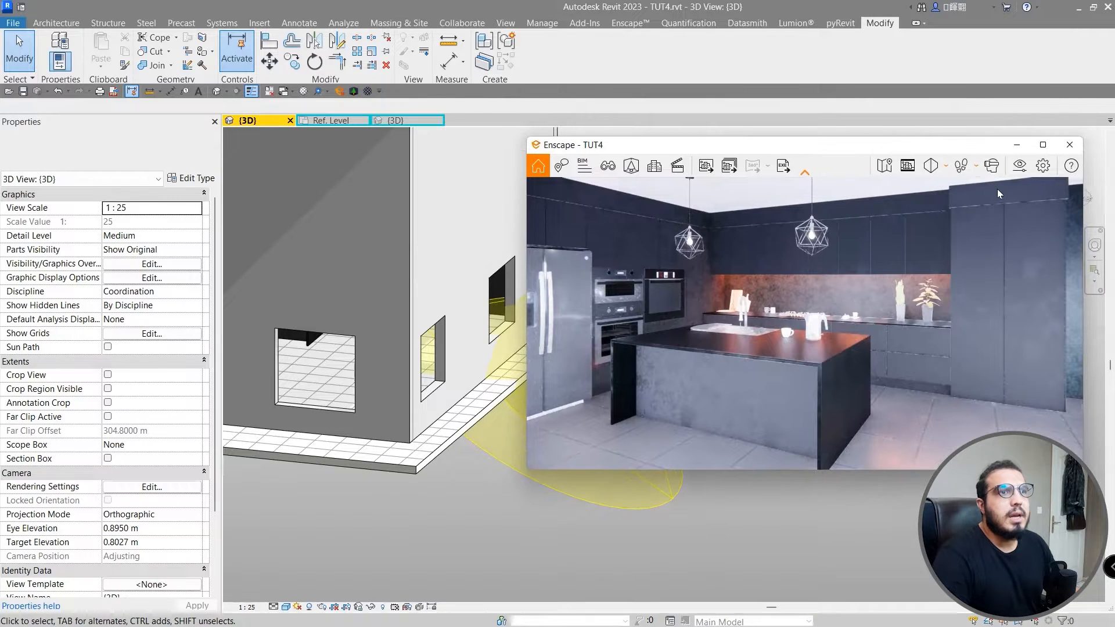
pyautogui.moveTo(470, 566); pyautogui.dragTo(232, 544, button='middle')
pyautogui.click(401, 424)
pyautogui.keyDown('shift'); pyautogui.moveTo(407, 401); pyautogui.dragTo(354, 499, button='middle'); pyautogui.keyUp('shift')
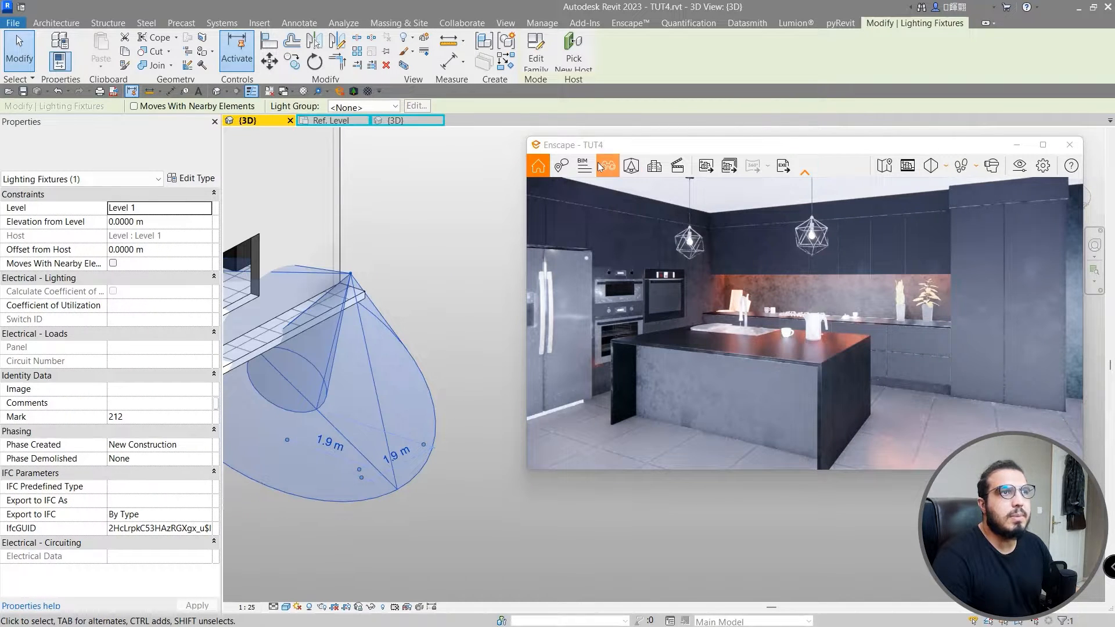
pyautogui.moveTo(525, 135); pyautogui.dragTo(683, 199)
pyautogui.moveTo(896, 209); pyautogui.dragTo(972, 301)
# In the front view, move the spotlight close to the building's side wall, at an elevation of about 0.25 m.
pyautogui.click(1043, 186)
pyautogui.scroll(3, 746, 204)
pyautogui.moveTo(714, 261); pyautogui.dragTo(657, 261, button='middle')
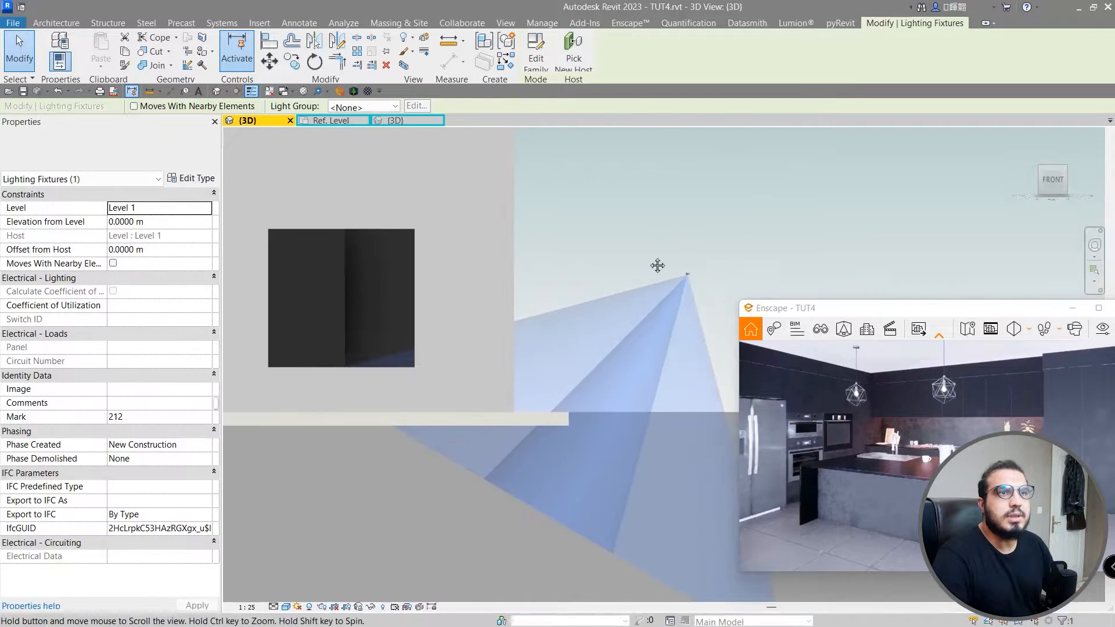
pyautogui.moveTo(680, 274); pyautogui.dragTo(534, 250)
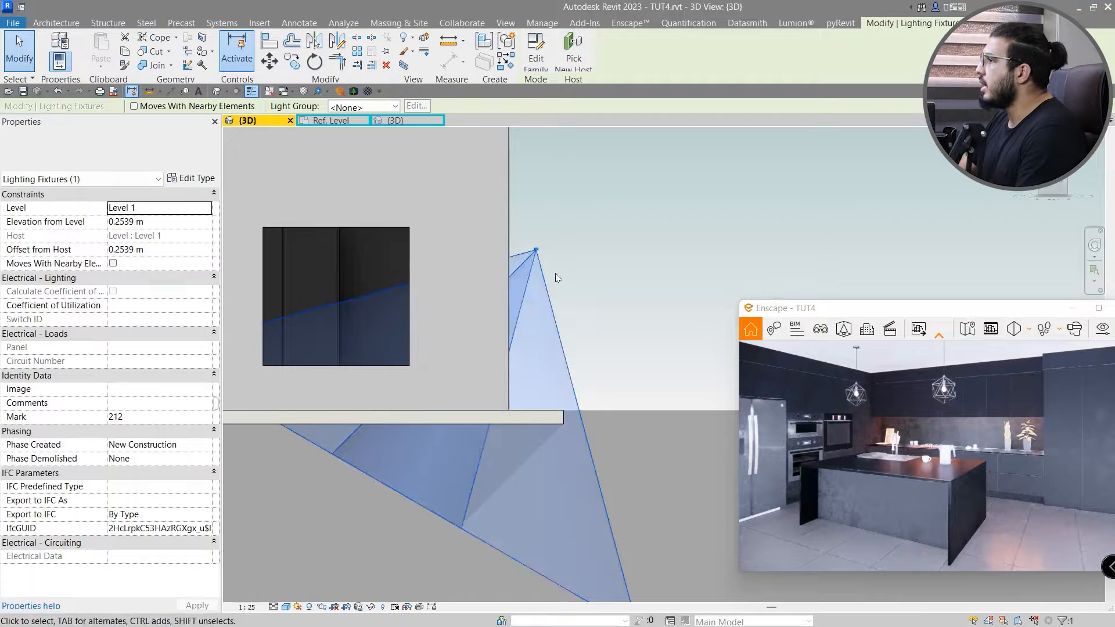
# Set the SPOTLIGHT type's tilt angle to 20° and apply the change.
pyautogui.click(192, 178)
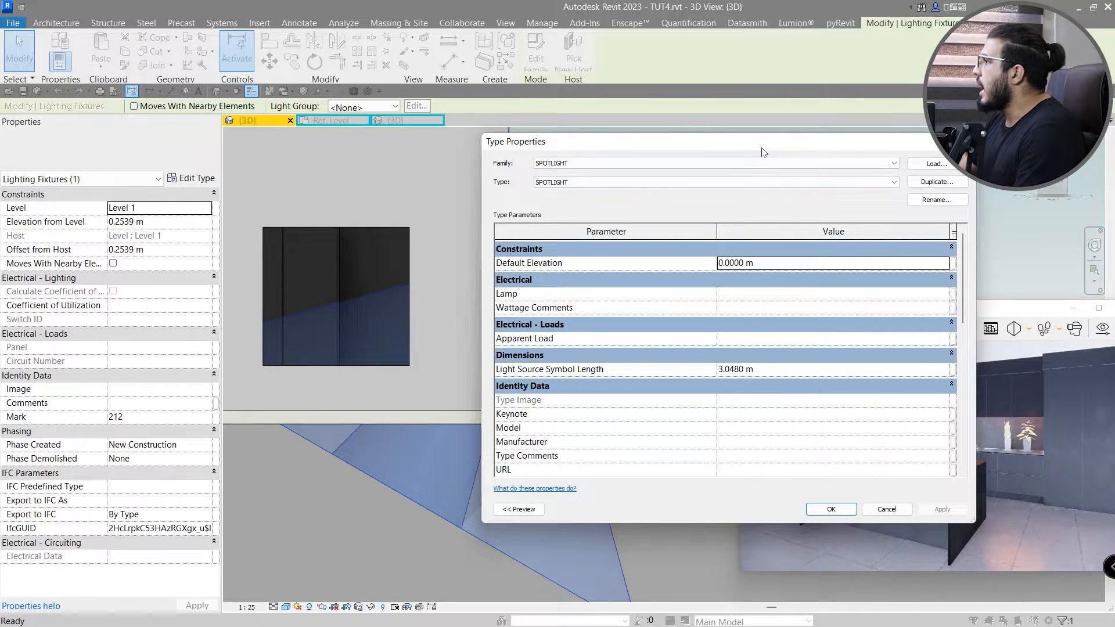
pyautogui.moveTo(763, 152); pyautogui.dragTo(445, 167)
pyautogui.scroll(-10, 348, 406)
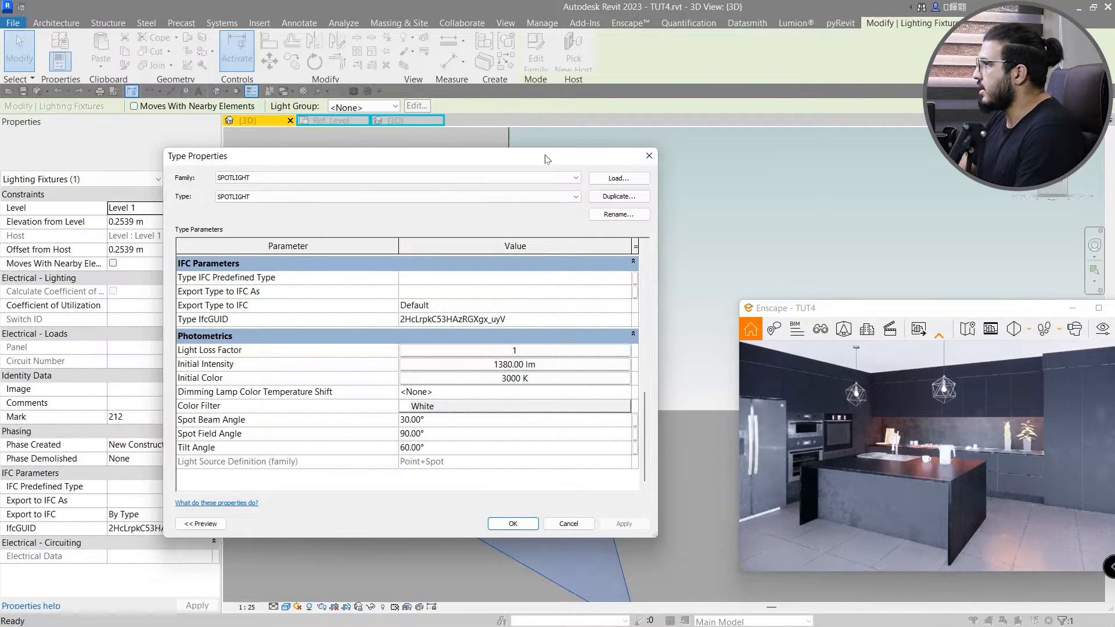
pyautogui.moveTo(546, 158); pyautogui.dragTo(376, 144)
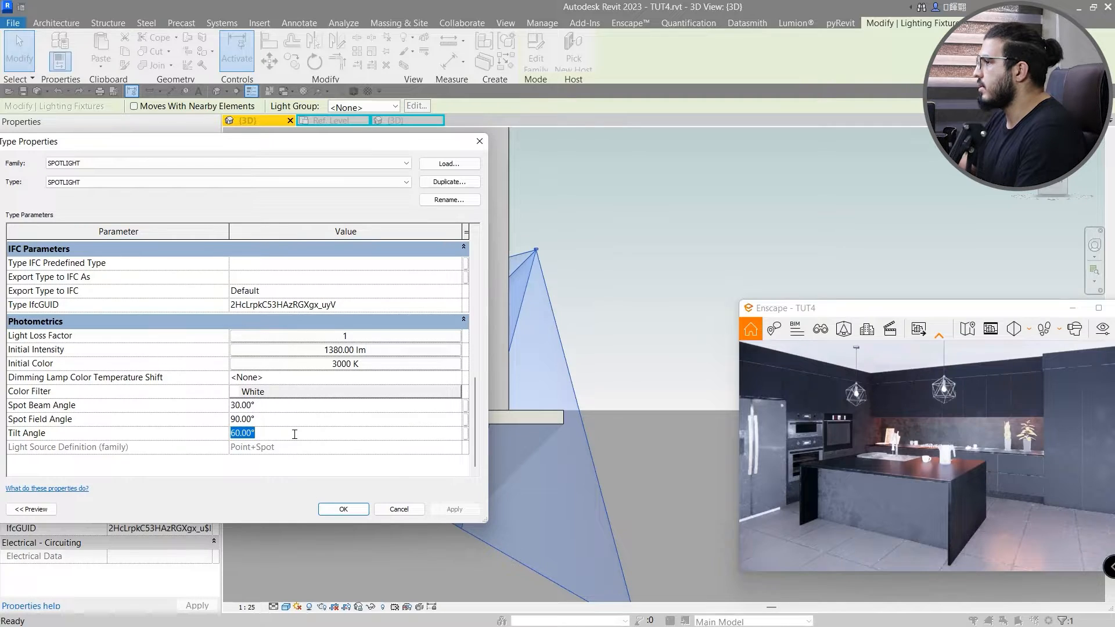
pyautogui.click(444, 510)
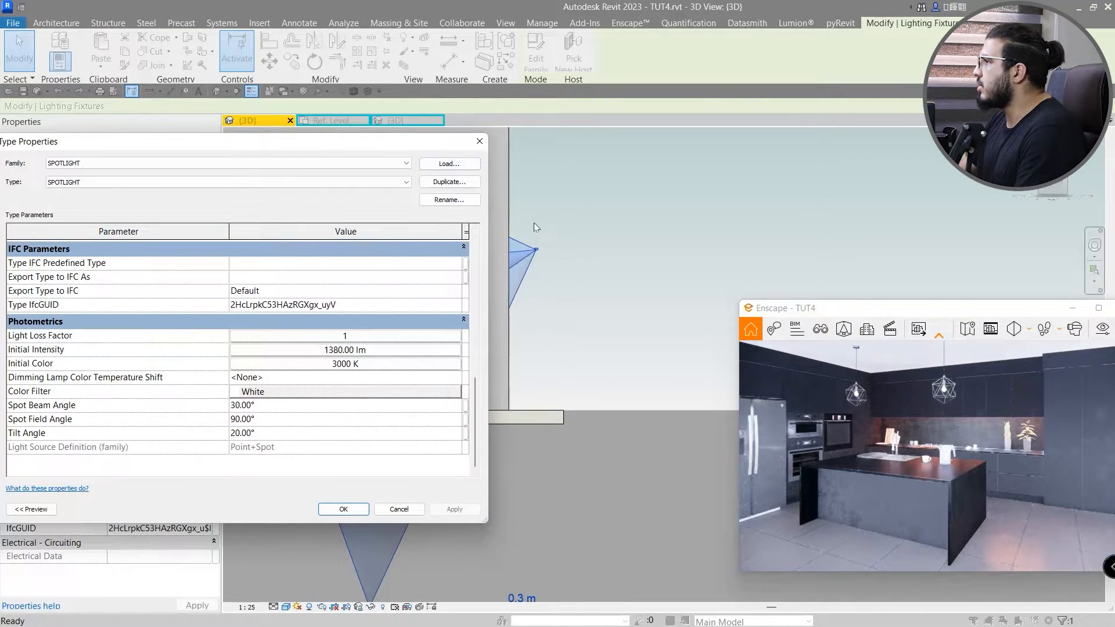
pyautogui.click(479, 142)
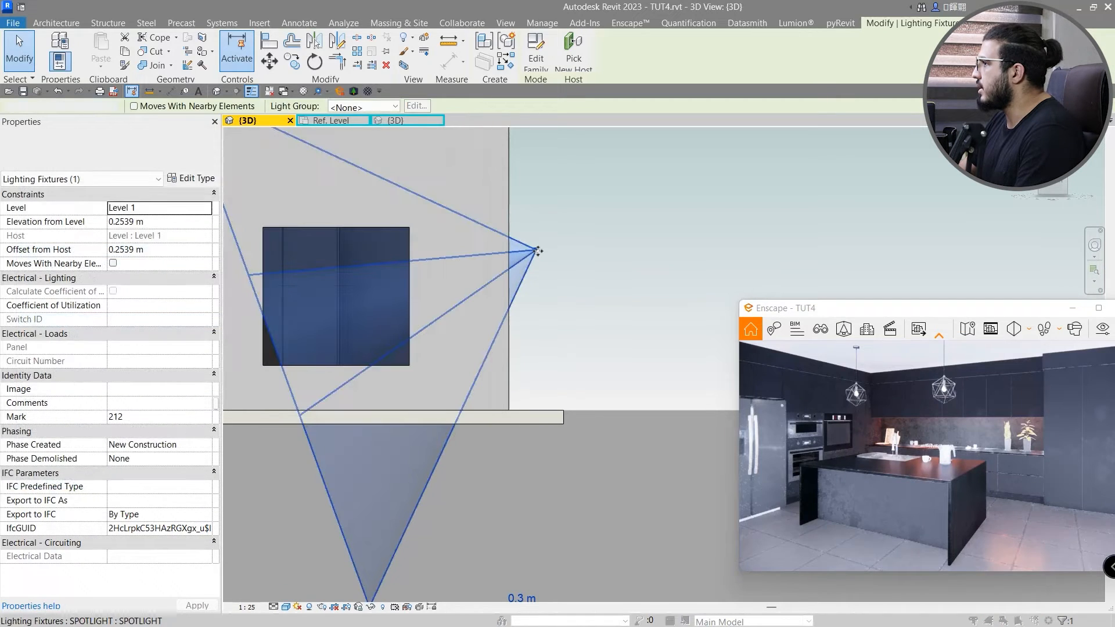
# Reposition the spotlight in front of the side wall's window opening, at an elevation of about 0.11 m from Level 1.
pyautogui.moveTo(535, 270); pyautogui.dragTo(592, 394)
pyautogui.keyDown('shift'); pyautogui.moveTo(593, 393); pyautogui.dragTo(442, 287, button='middle'); pyautogui.keyUp('shift')
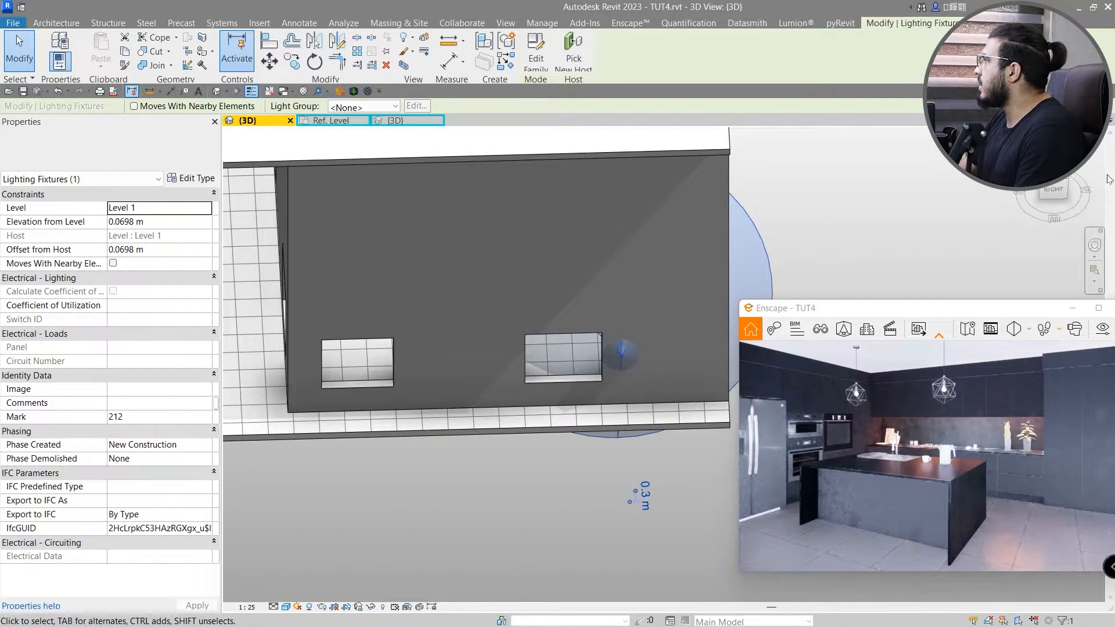
pyautogui.click(1054, 189)
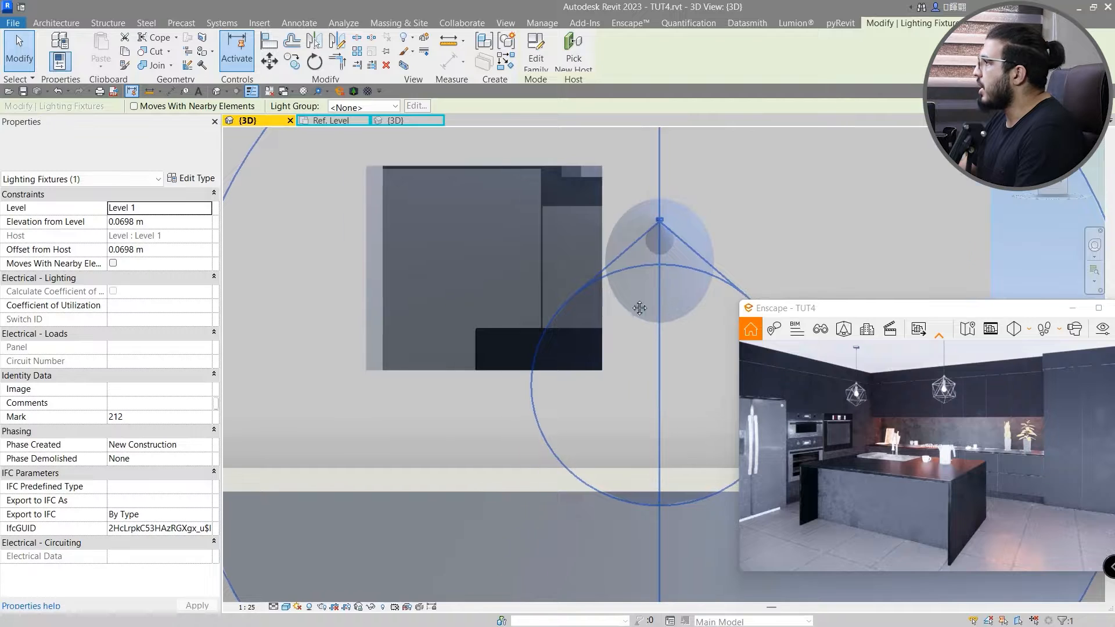
pyautogui.moveTo(639, 308); pyautogui.dragTo(538, 278)
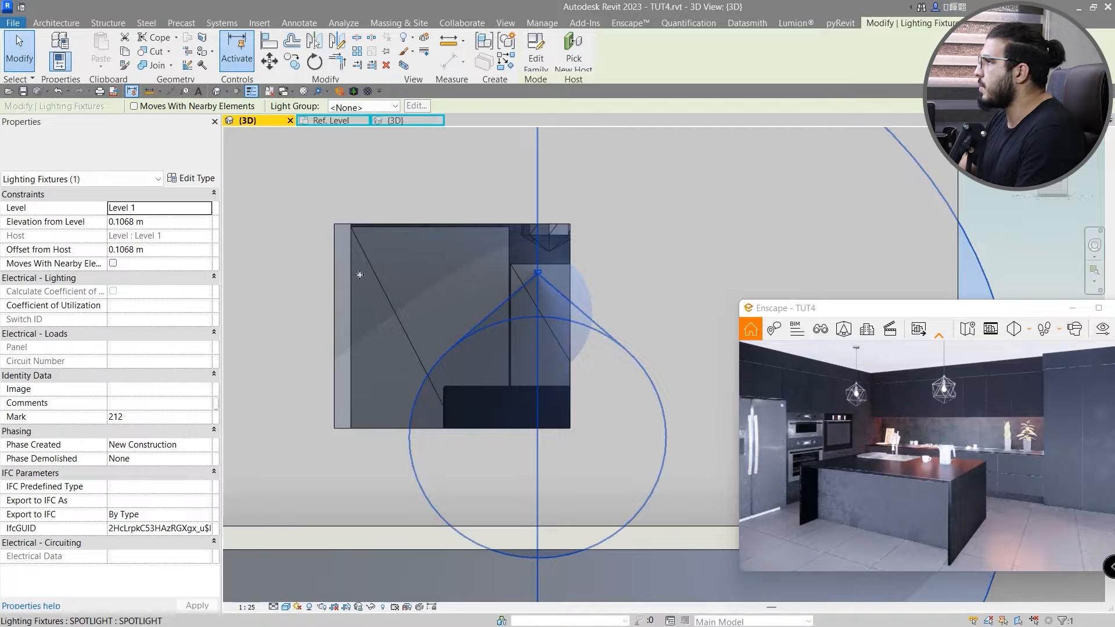
# Copy the spotlight five times horizontally across the window opening to form a row, using the Multiple and Constrain options.
pyautogui.scroll(3, 410, 287)
pyautogui.click(294, 62)
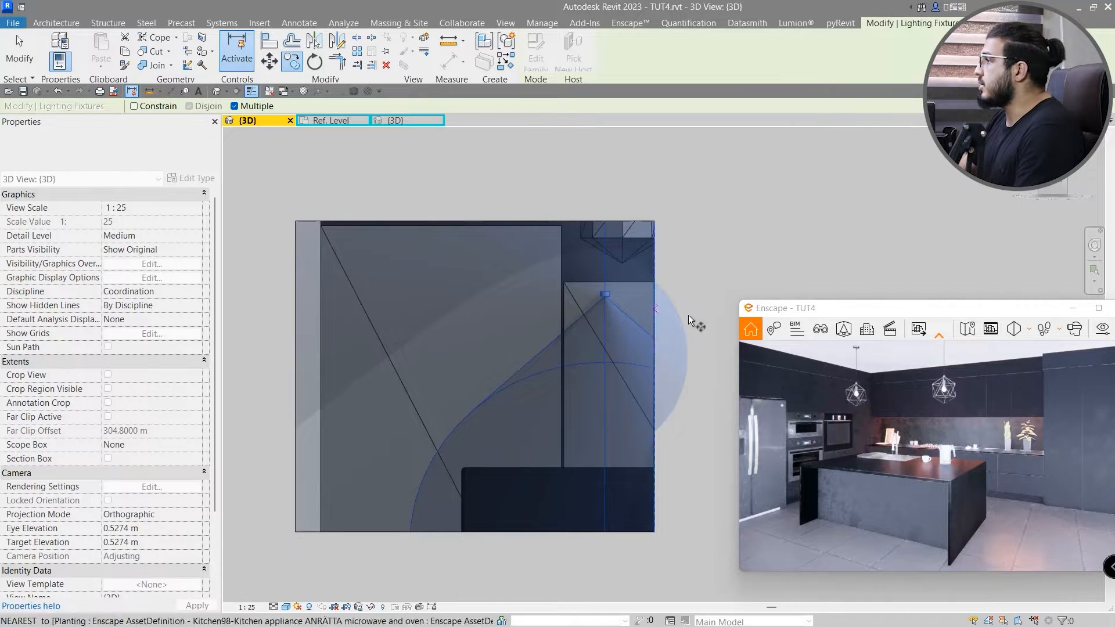
pyautogui.moveTo(567, 386); pyautogui.dragTo(502, 388, button='middle')
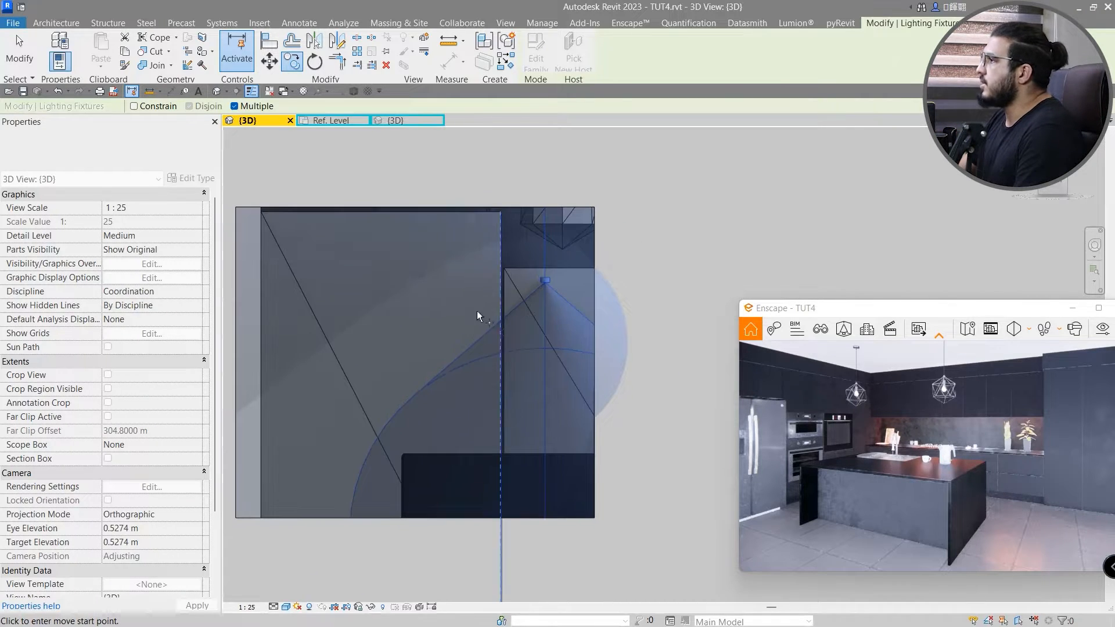
pyautogui.moveTo(450, 360); pyautogui.dragTo(524, 334, button='middle')
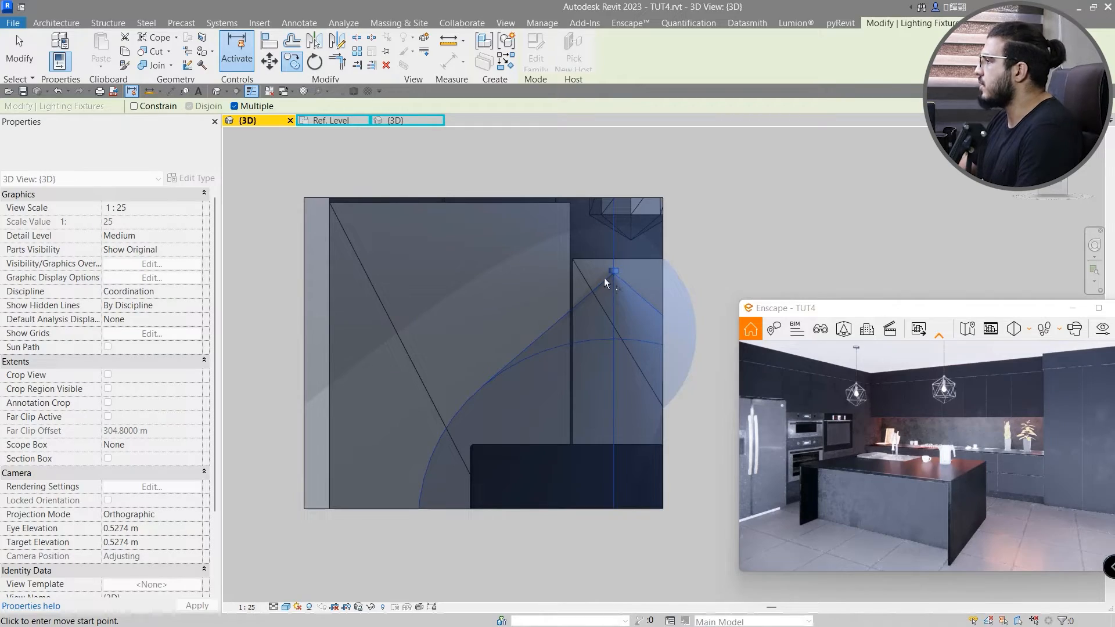
pyautogui.scroll(2, 567, 304)
pyautogui.click(607, 251)
pyautogui.scroll(-2, 505, 266)
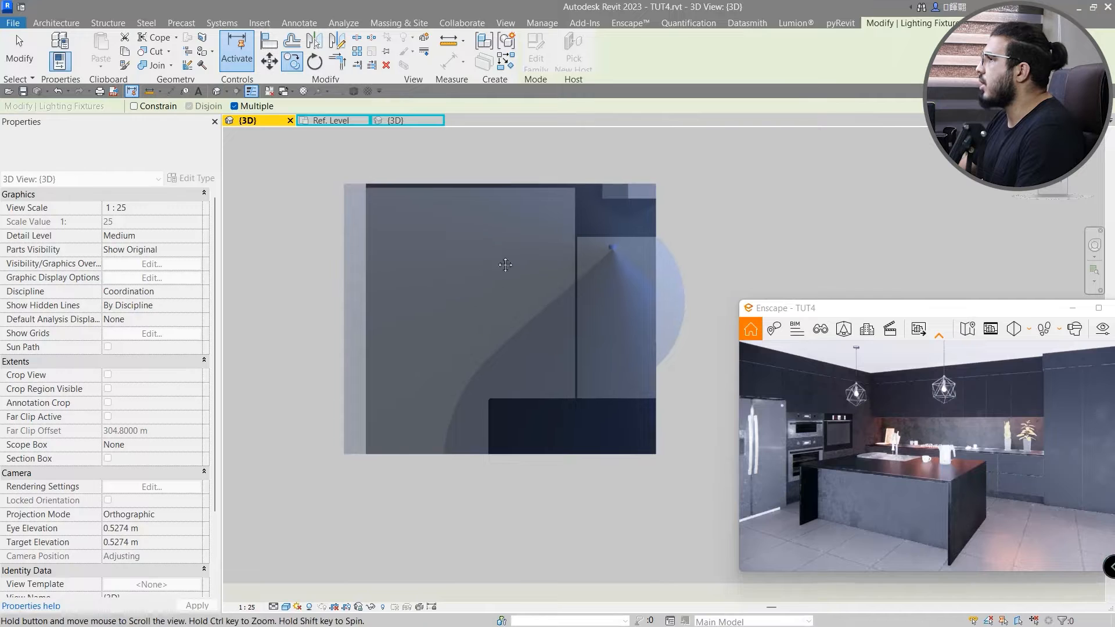
pyautogui.click(558, 274)
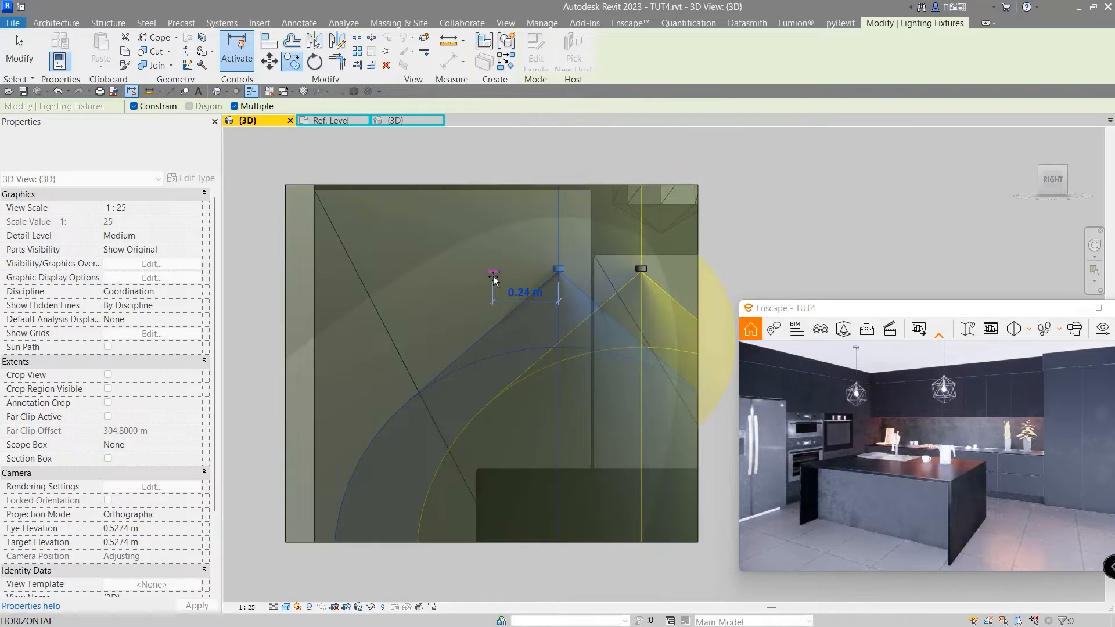
pyautogui.click(492, 274)
pyautogui.click(416, 274)
pyautogui.click(371, 272)
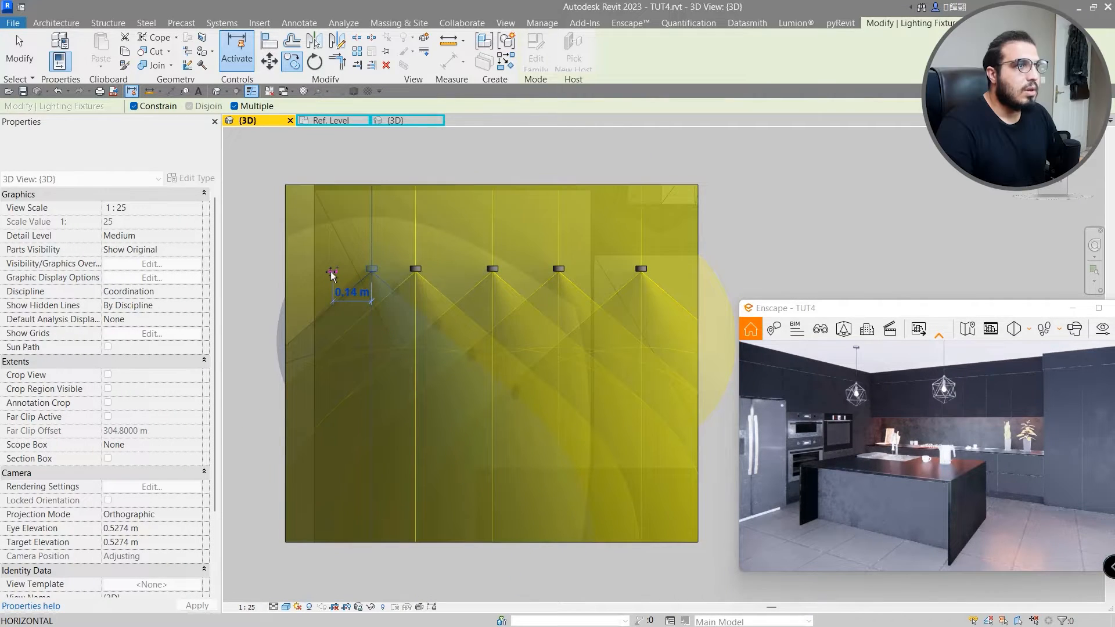
pyautogui.click(327, 271)
pyautogui.press('Escape')
pyautogui.scroll(-3, 409, 406)
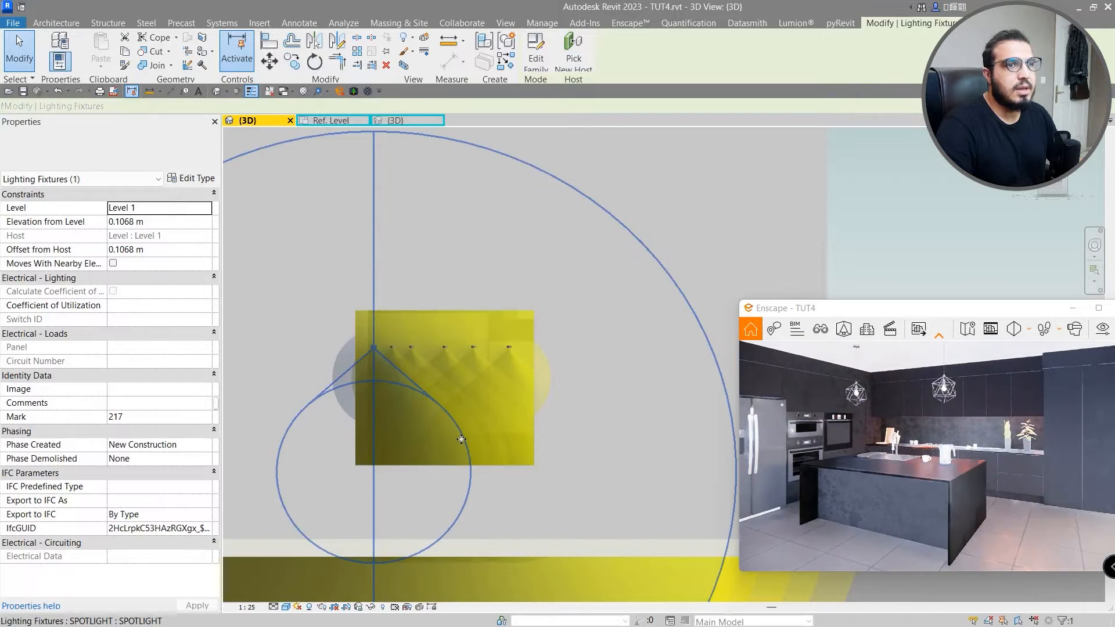
# Set the SPOTLIGHT type's initial intensity to an illuminance of 1000 lx at 3.0480 m and apply it with the Enscape render alongside.
pyautogui.moveTo(502, 382); pyautogui.dragTo(507, 448, button='middle')
pyautogui.scroll(-2, 419, 325)
pyautogui.press('Escape')
pyautogui.scroll(4, 406, 325)
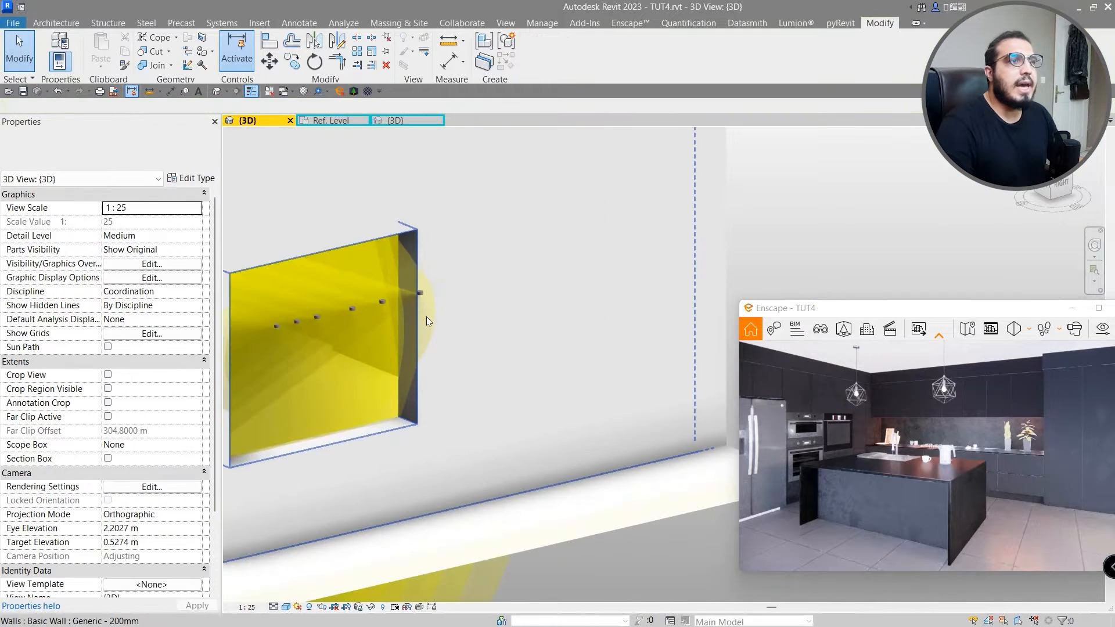
pyautogui.scroll(-1, 588, 323)
pyautogui.click(601, 319)
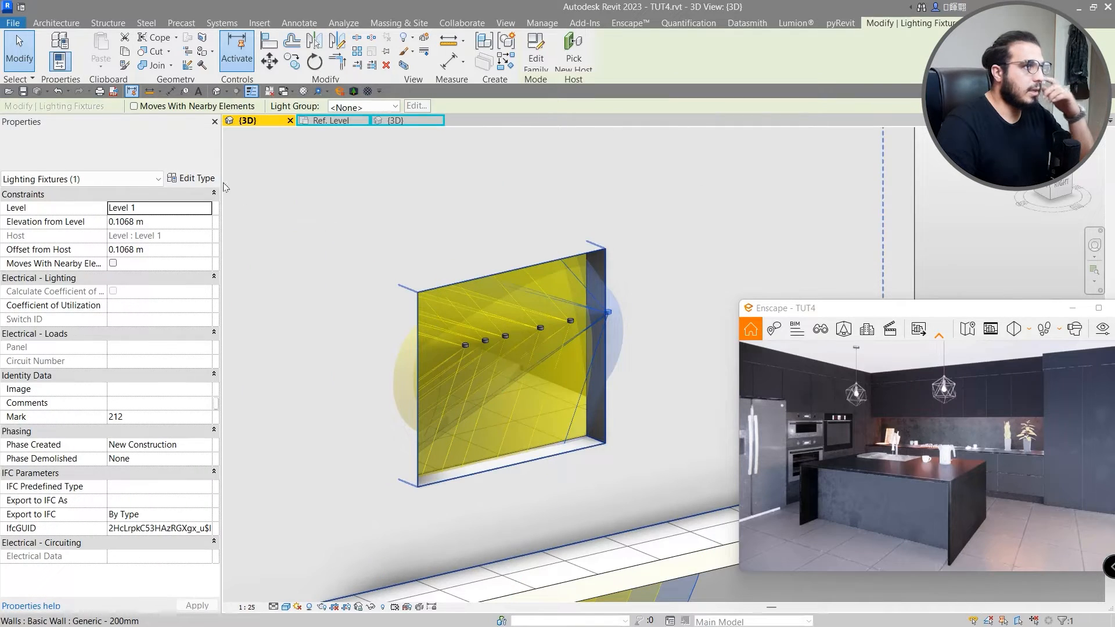
pyautogui.click(194, 178)
pyautogui.scroll(-8, 240, 359)
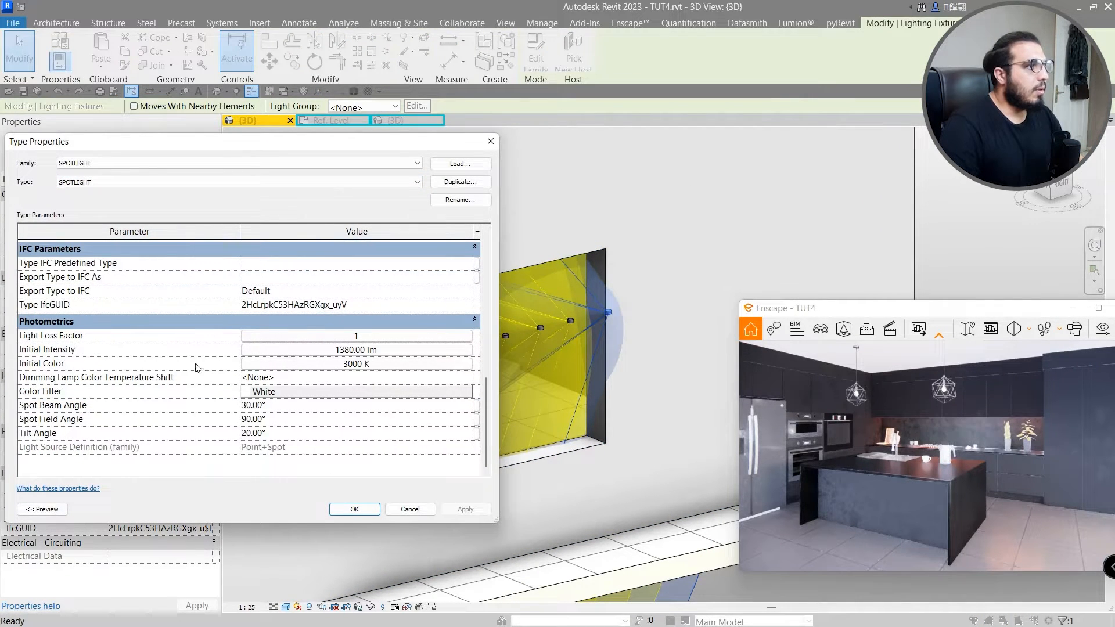
pyautogui.click(289, 350)
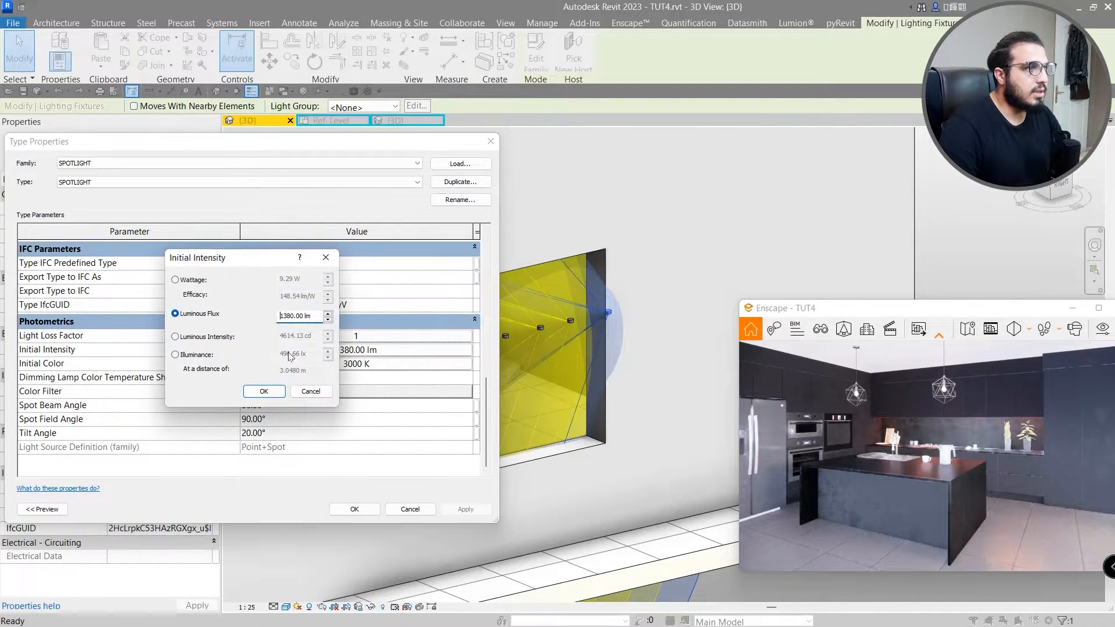
pyautogui.click(175, 355)
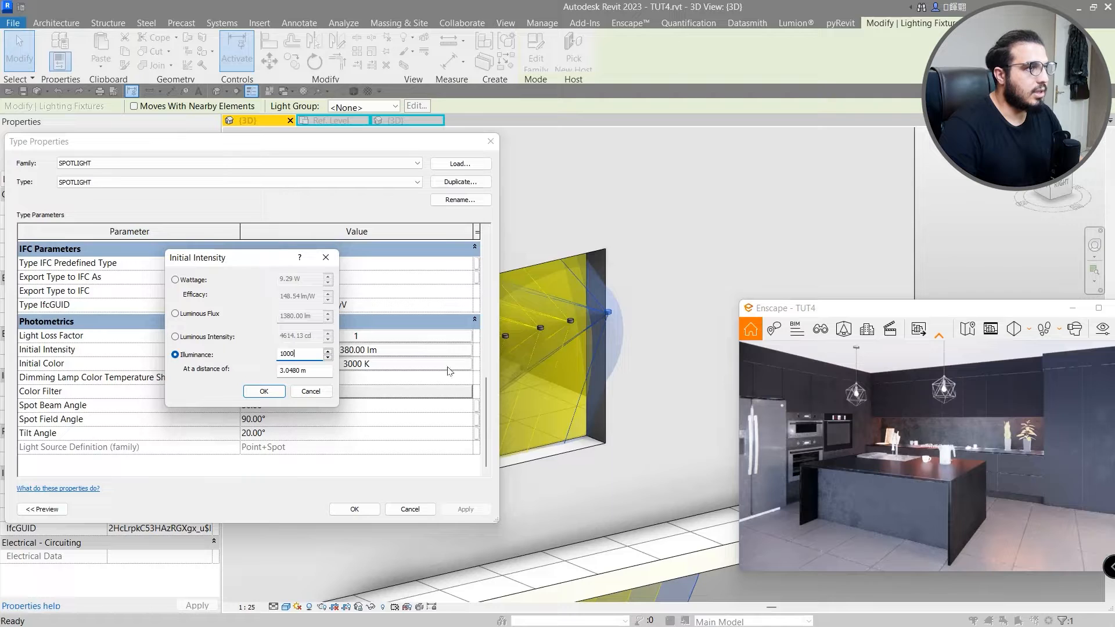
pyautogui.click(269, 395)
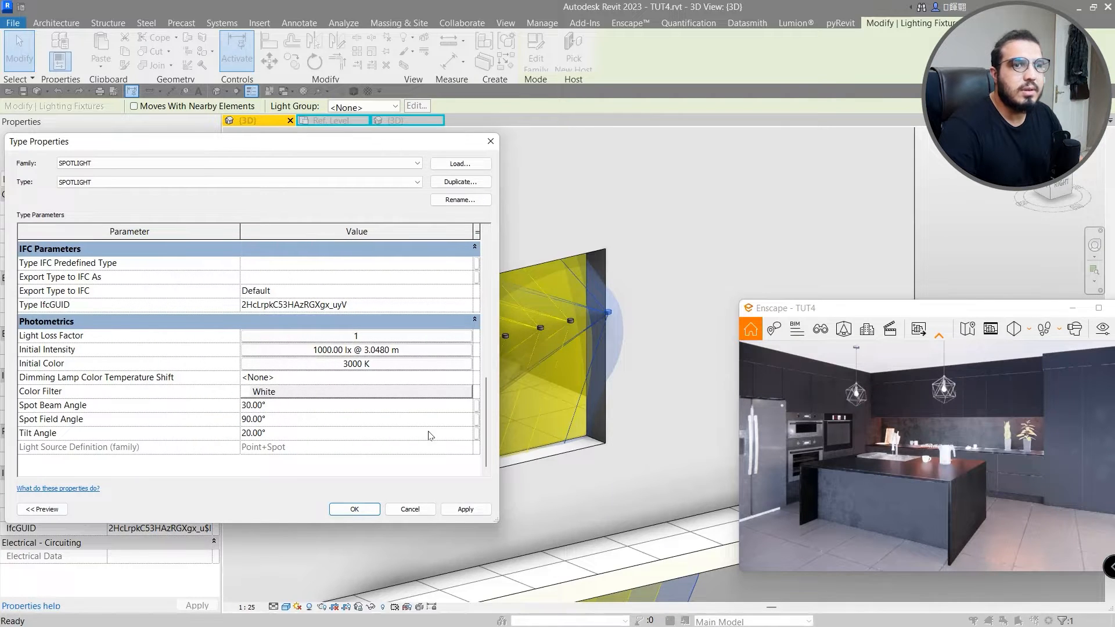
pyautogui.moveTo(1006, 309); pyautogui.dragTo(873, 265)
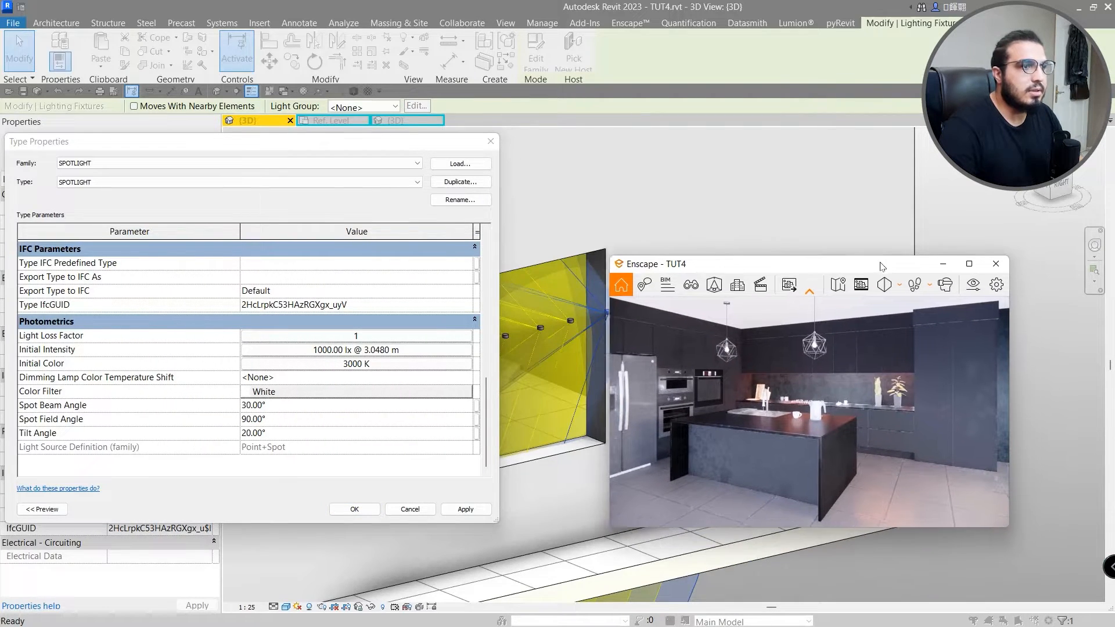
pyautogui.click(479, 514)
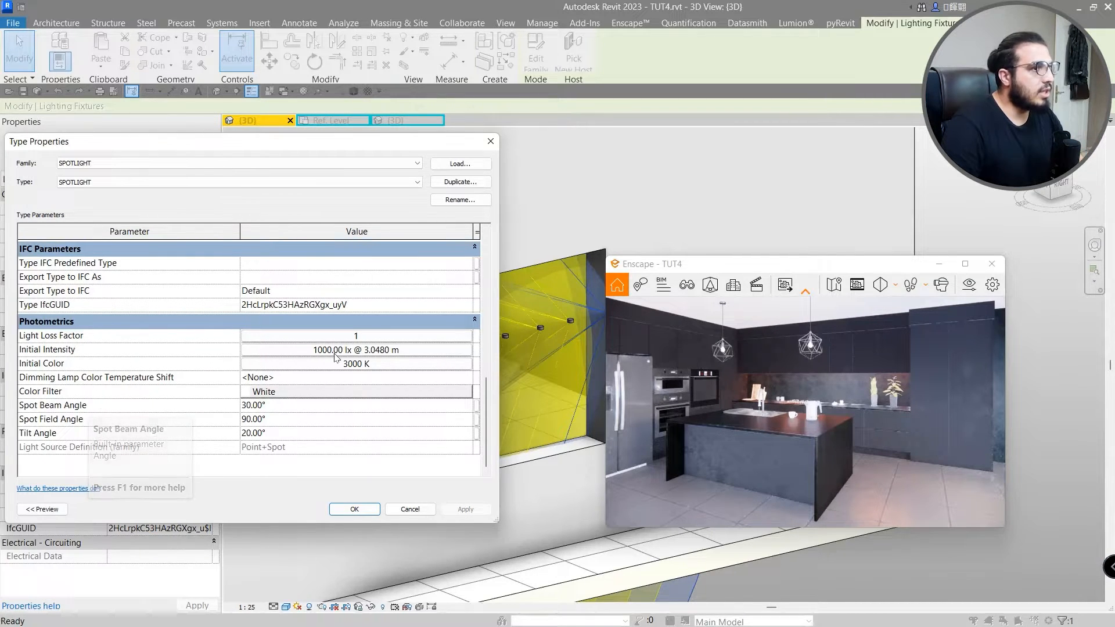
# Set the SPOTLIGHT type's initial color to the Xenon preset and check the result in the enlarged Enscape render.
pyautogui.click(318, 367)
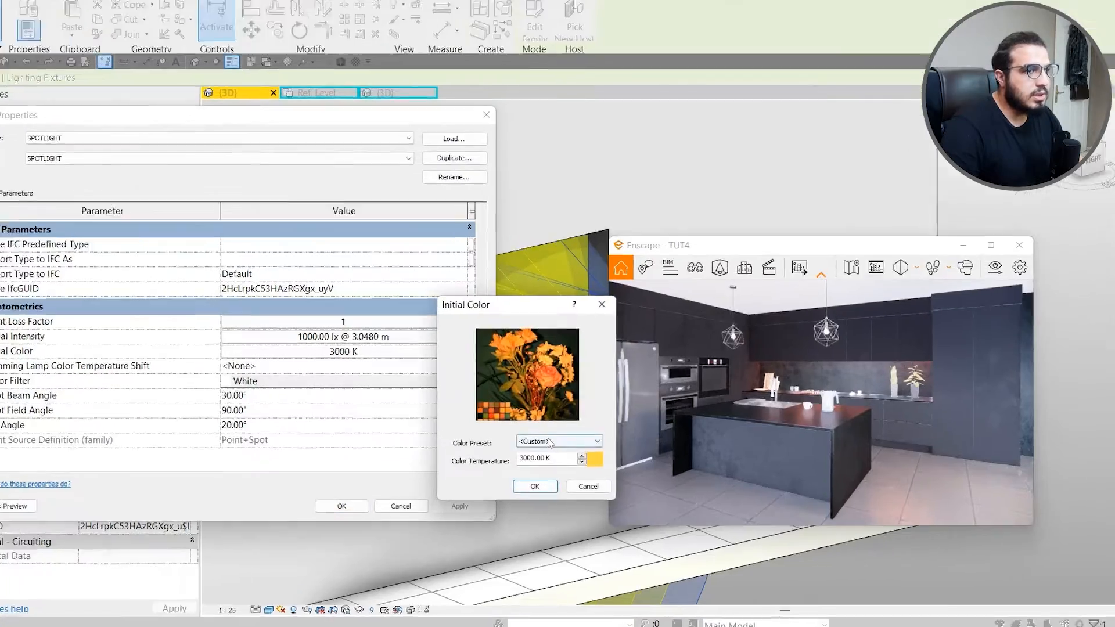
pyautogui.click(551, 450)
pyautogui.click(532, 427)
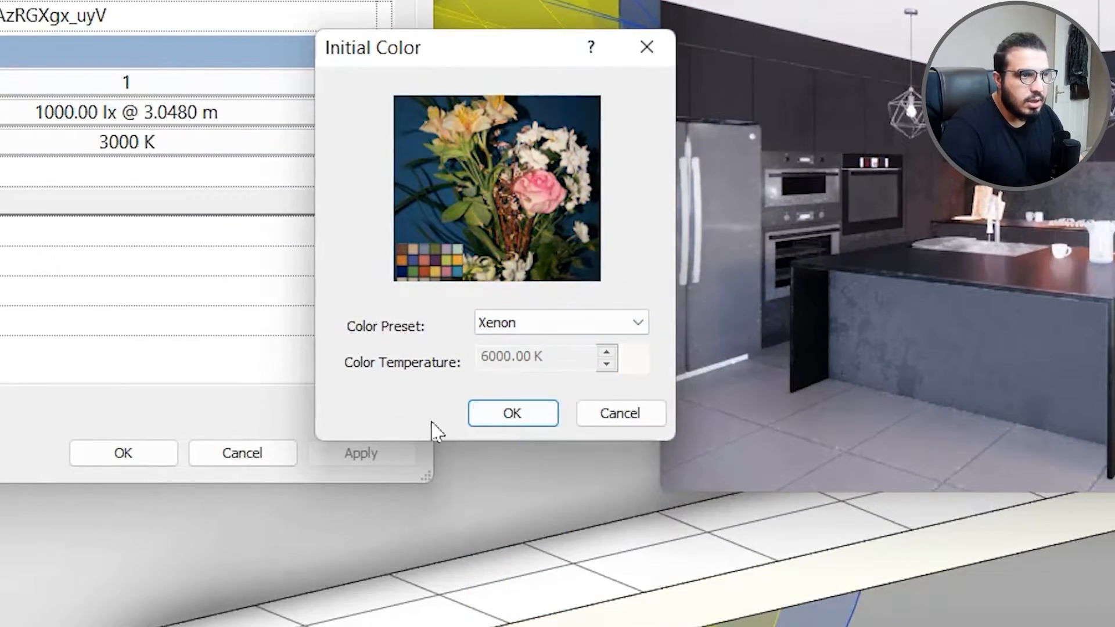
pyautogui.click(498, 419)
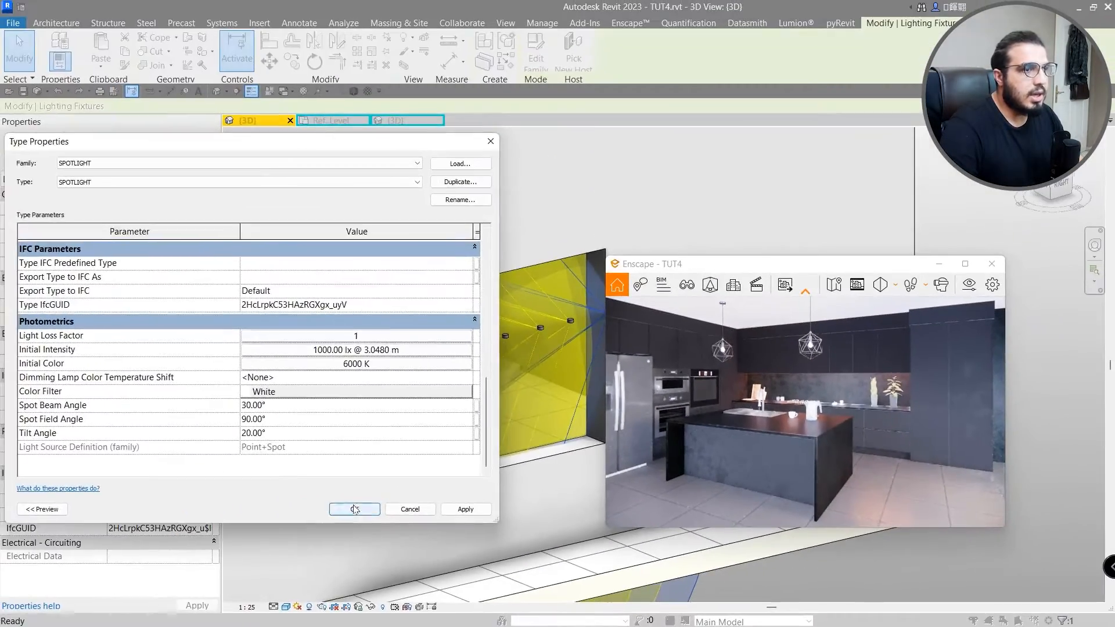
pyautogui.click(123, 453)
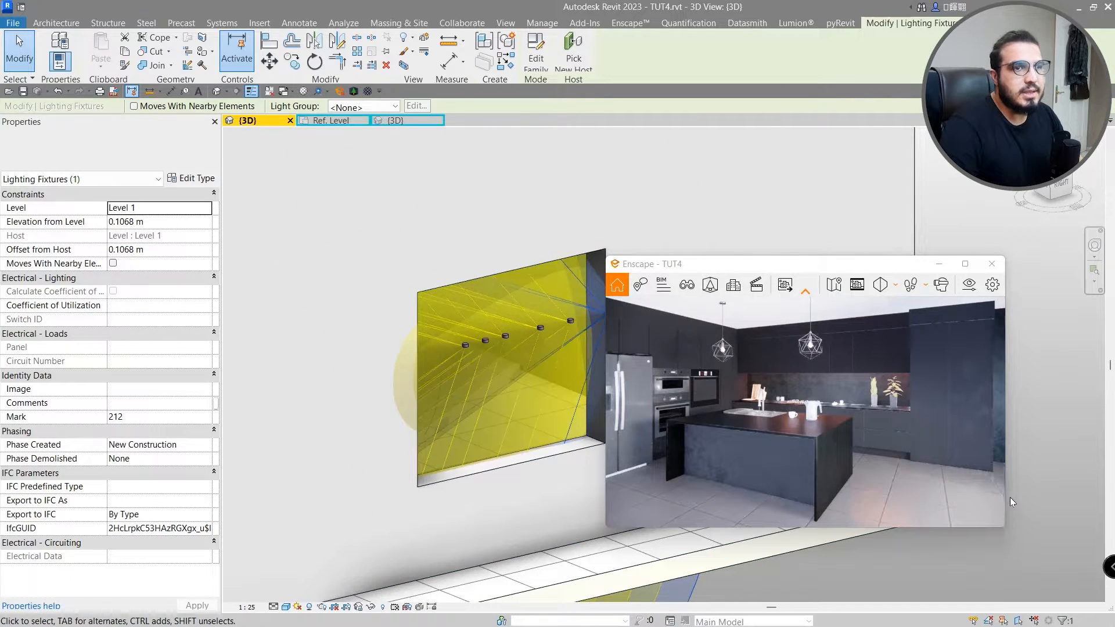
pyautogui.click(965, 263)
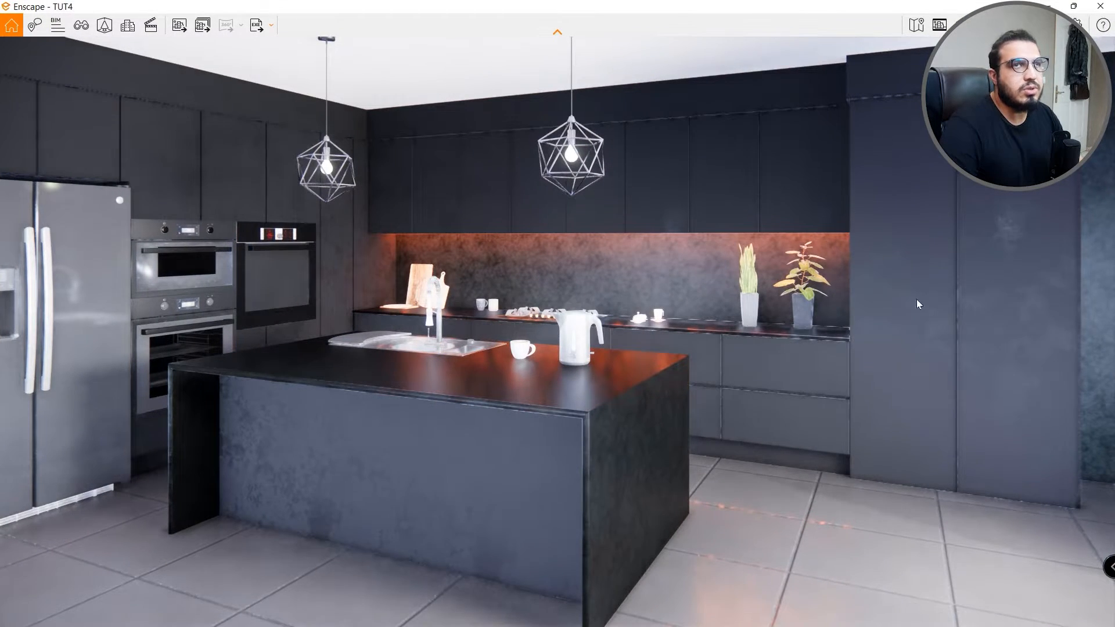
pyautogui.click(1073, 7)
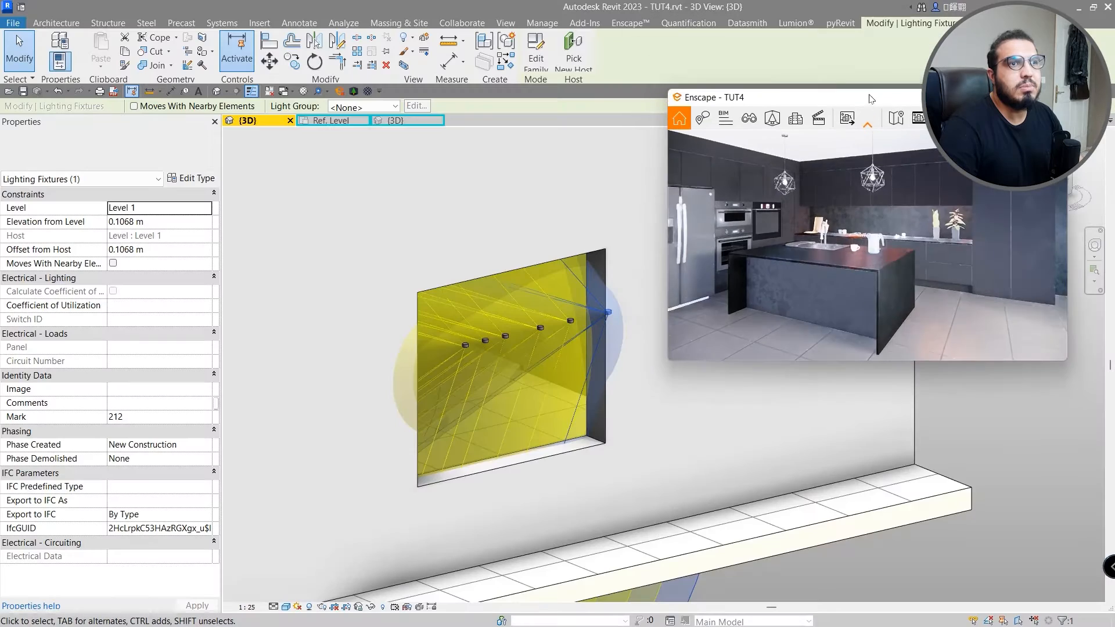
# Copy the row of six spotlights straight down to an elevation of about -0.35 m, viewed square to the wall.
pyautogui.scroll(-3, 476, 328)
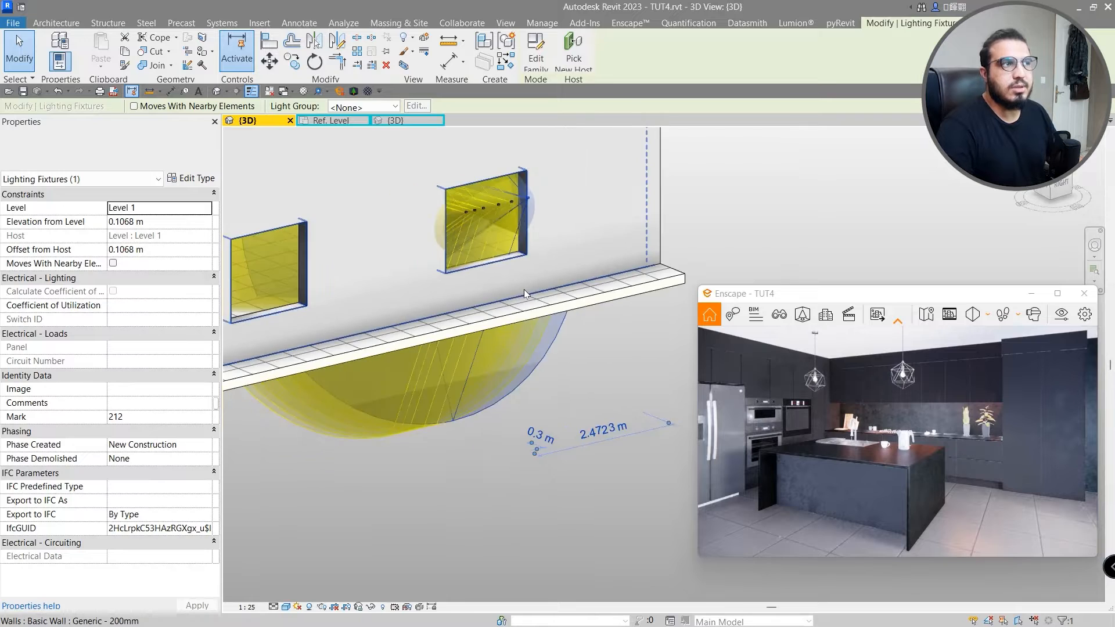
pyautogui.keyDown('shift'); pyautogui.moveTo(476, 328); pyautogui.dragTo(425, 473, button='middle'); pyautogui.keyUp('shift')
pyautogui.scroll(3, 303, 281)
pyautogui.keyDown('shift'); pyautogui.moveTo(415, 355); pyautogui.dragTo(423, 299, button='middle'); pyautogui.keyUp('shift')
pyautogui.scroll(4, 592, 257)
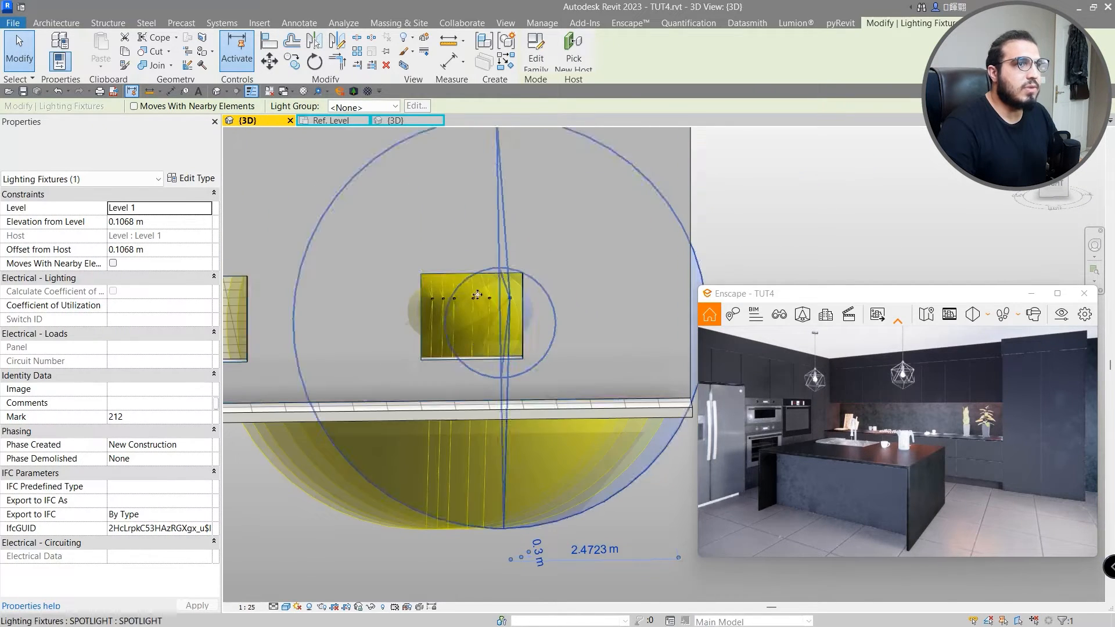
pyautogui.scroll(-4, 403, 324)
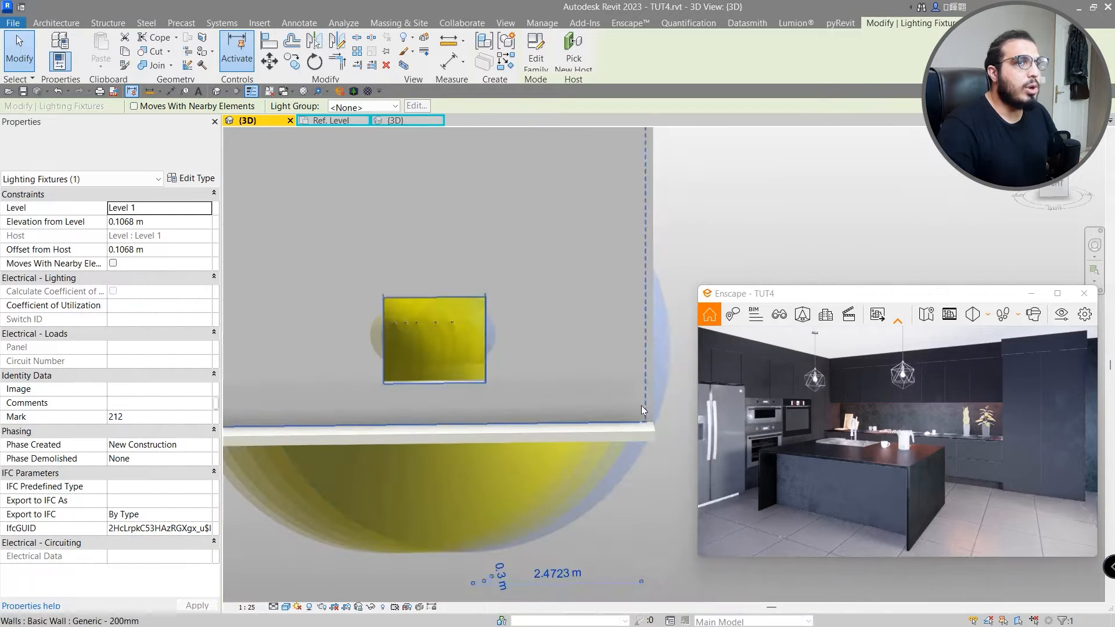
pyautogui.click(1052, 188)
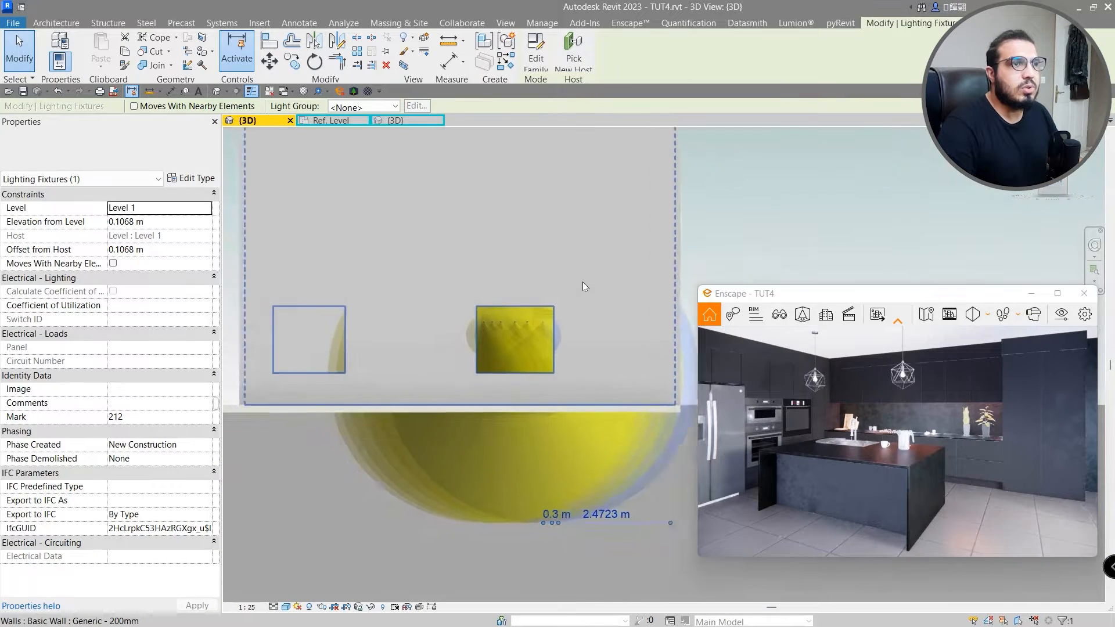
pyautogui.press('Escape')
pyautogui.scroll(3, 517, 249)
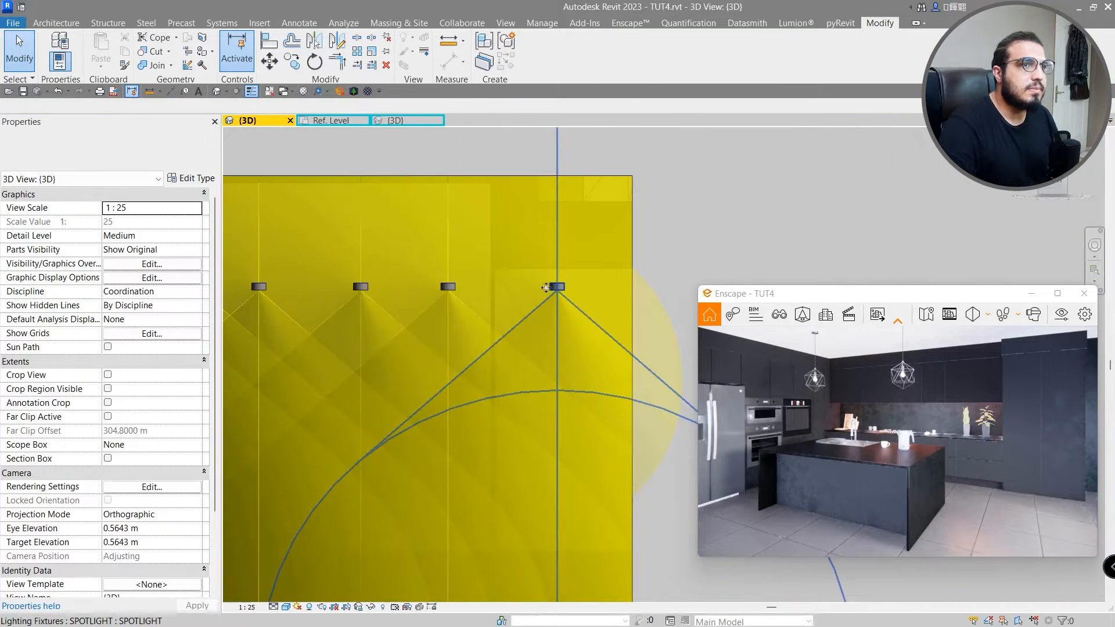
pyautogui.click(550, 285)
pyautogui.moveTo(474, 308); pyautogui.dragTo(565, 306, button='middle')
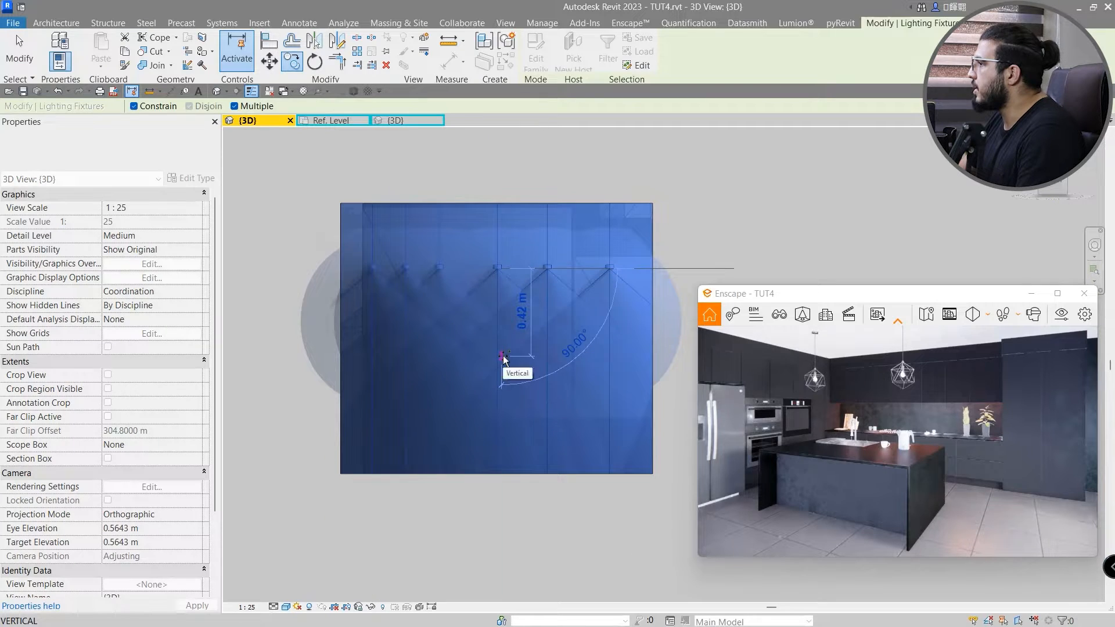
pyautogui.click(501, 367)
pyautogui.press('Escape')
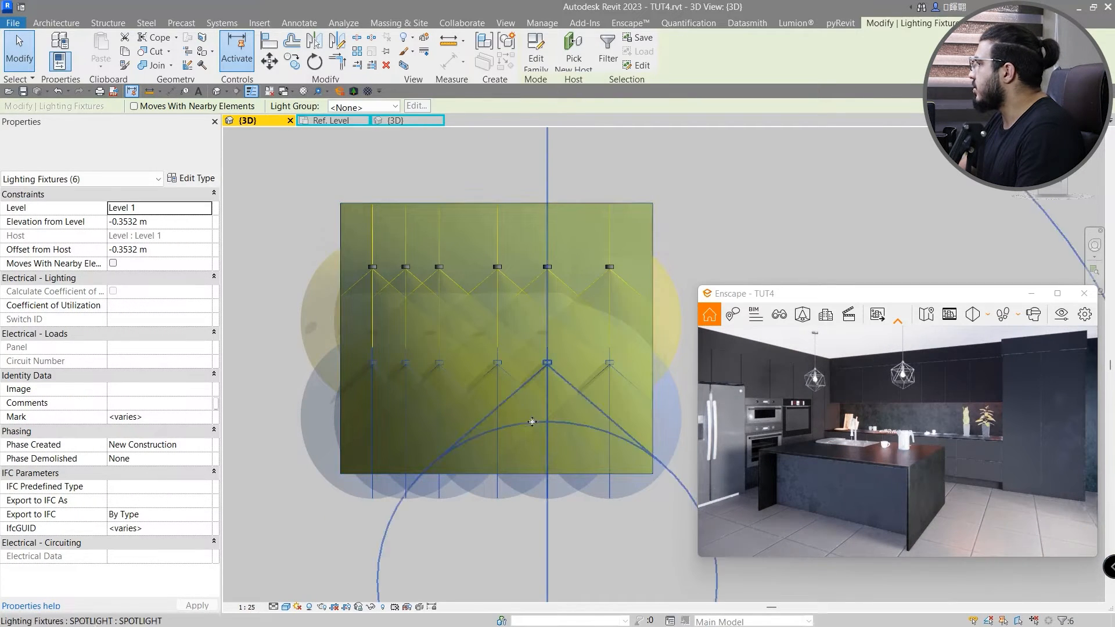
# Nudge the copied lower row of six spotlights to the right so it is staggered against the upper row.
pyautogui.moveTo(611, 445); pyautogui.dragTo(542, 441, button='middle')
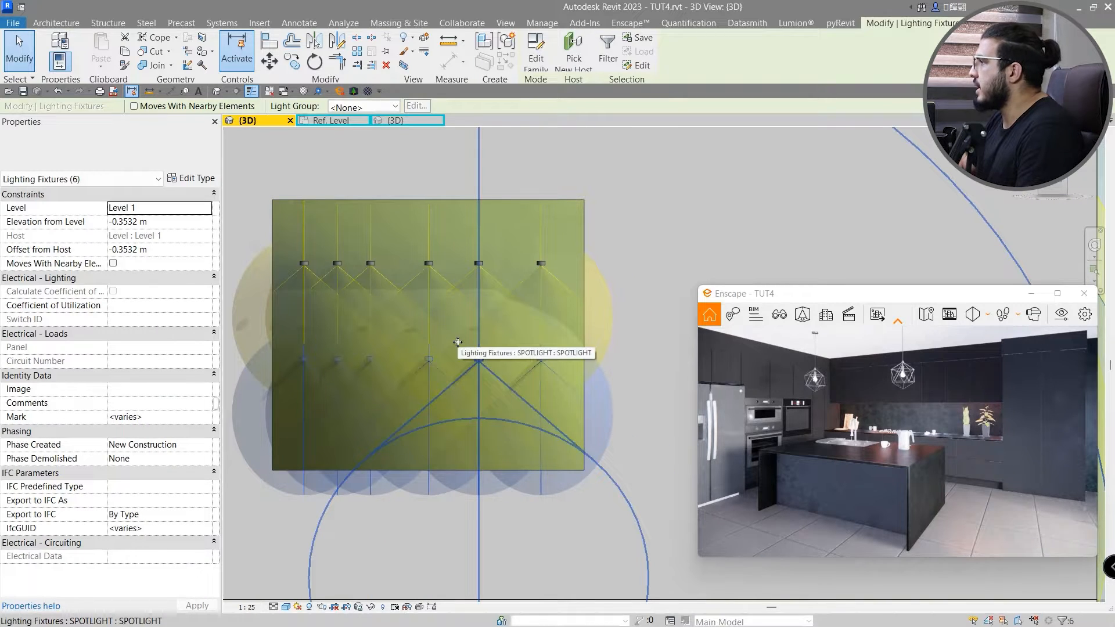
pyautogui.press('Right')
pyautogui.press('Right')
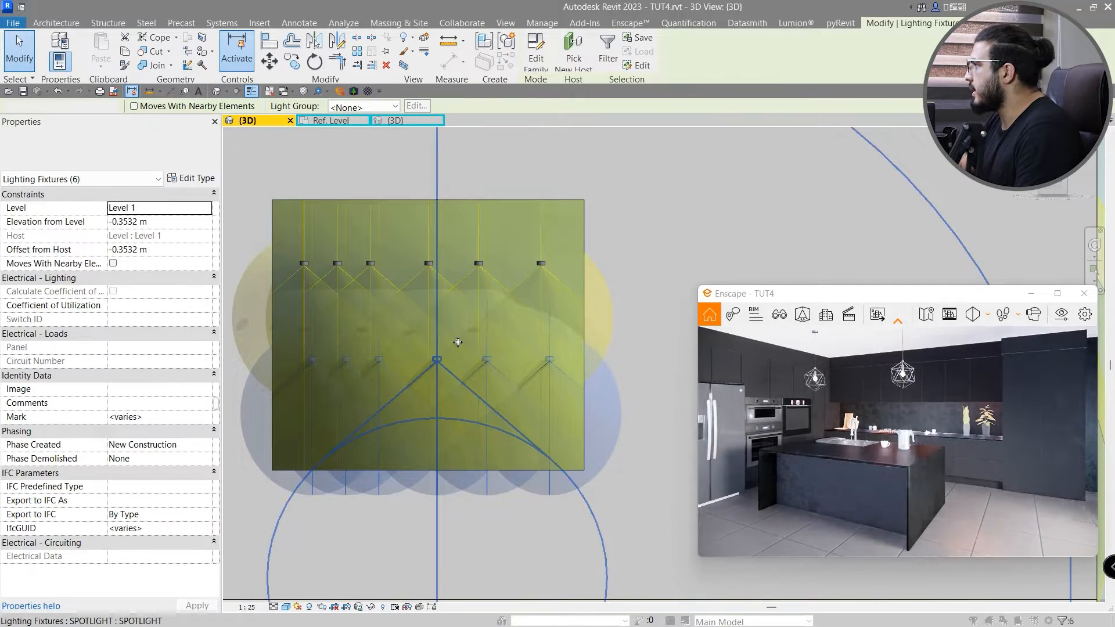
pyautogui.press('Right')
pyautogui.press('Right')
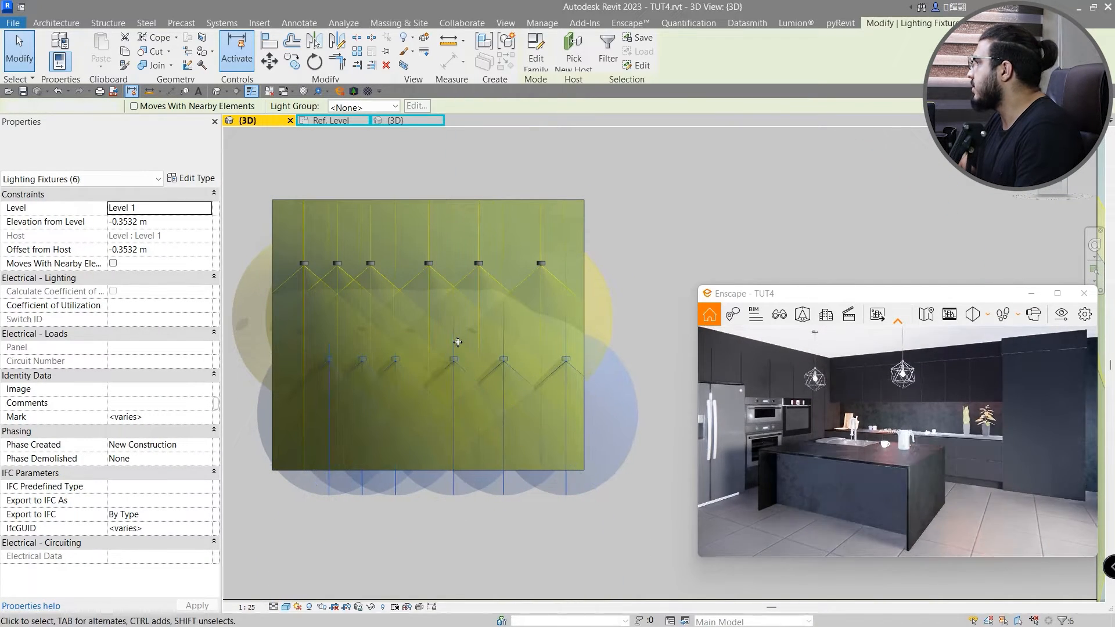
pyautogui.press('Right')
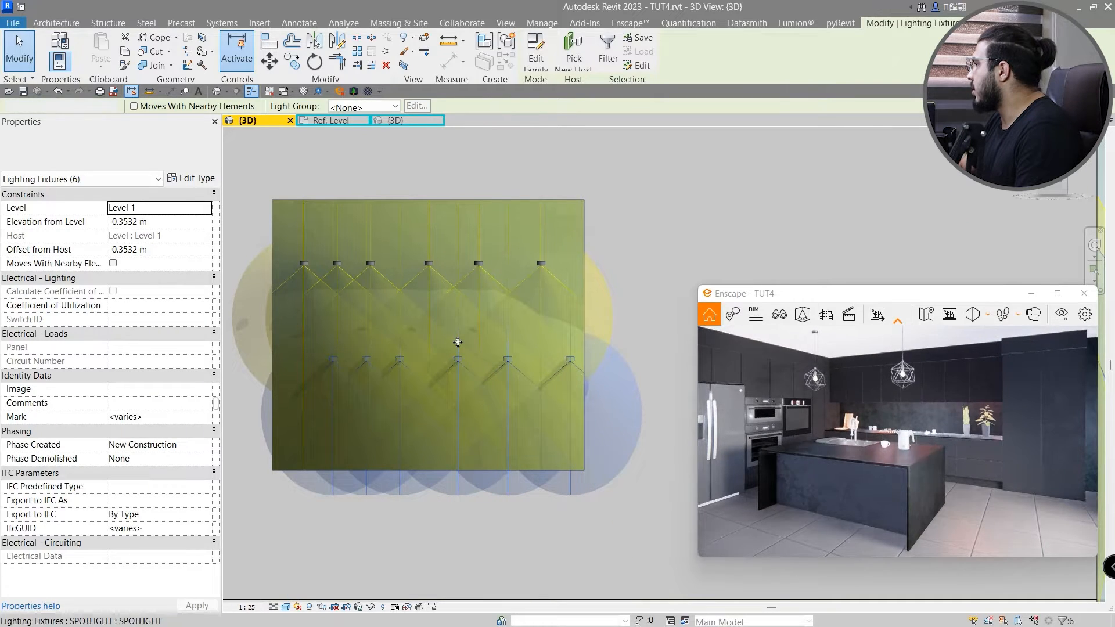
pyautogui.press('Left')
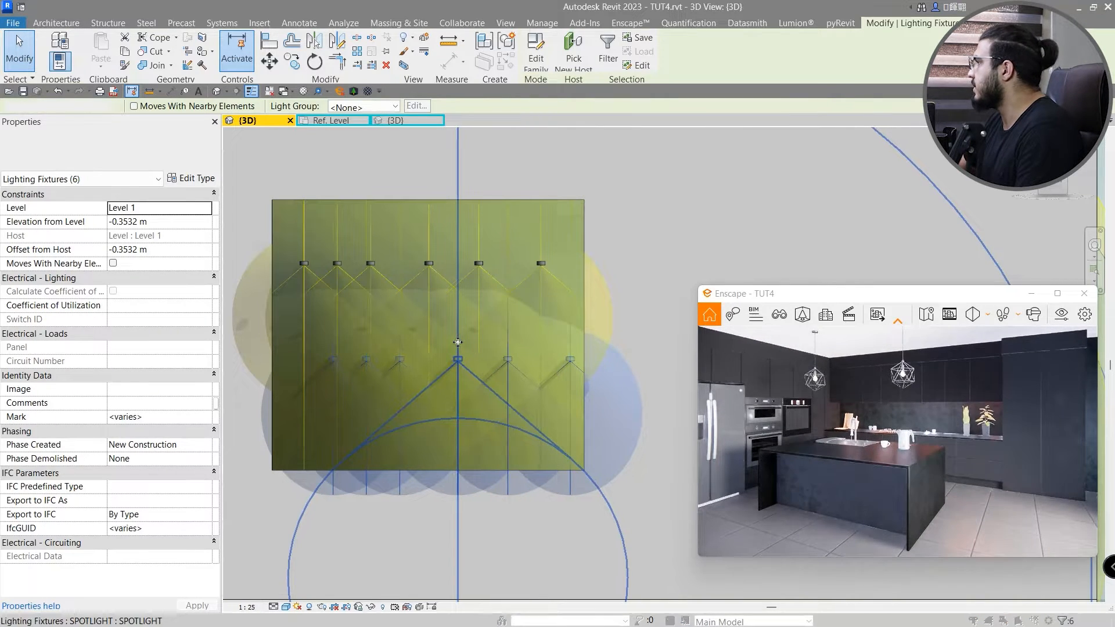
# Examine the kitchen interior through the wall's window opening to locate the pendant lamps.
pyautogui.scroll(-5, 457, 342)
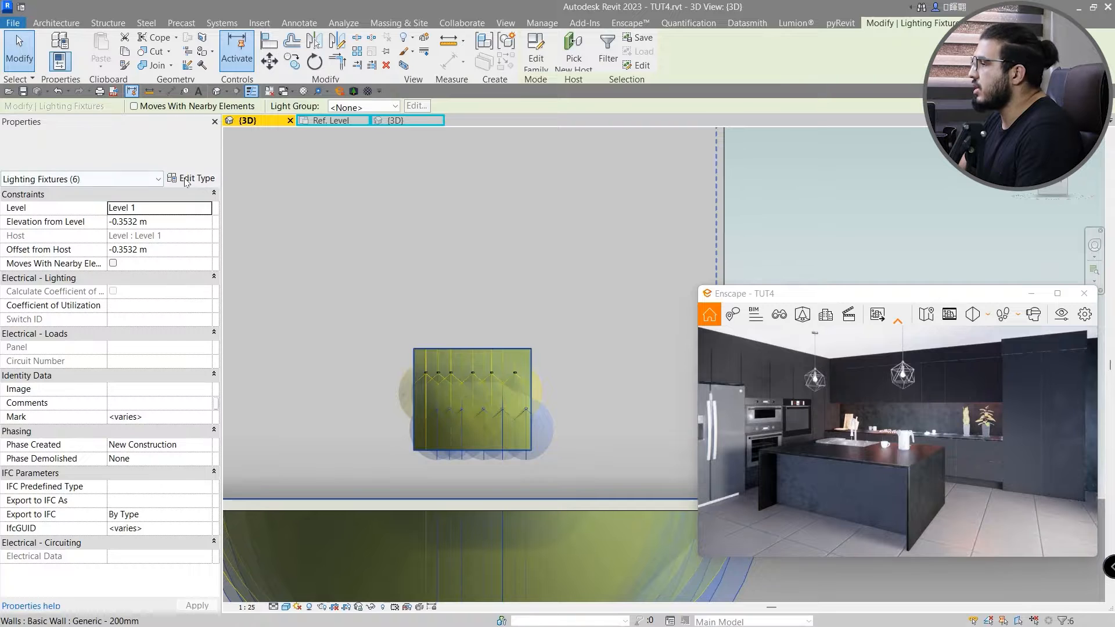
pyautogui.moveTo(577, 478); pyautogui.dragTo(567, 446, button='middle')
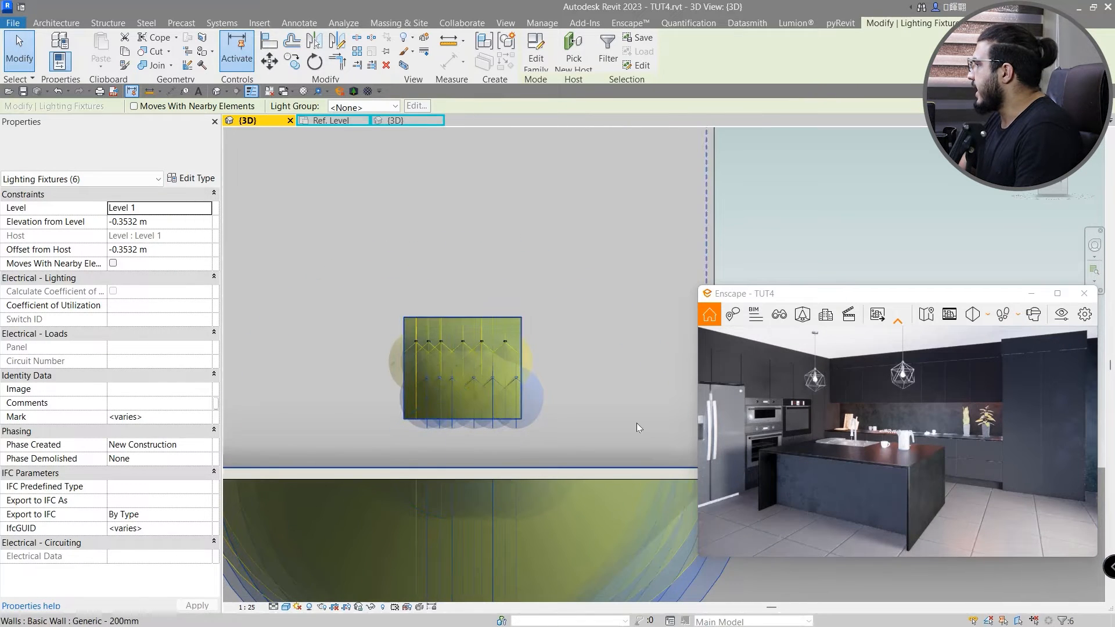
pyautogui.scroll(-2, 637, 422)
pyautogui.keyDown('shift'); pyautogui.moveTo(607, 396); pyautogui.dragTo(465, 430, button='middle'); pyautogui.keyUp('shift')
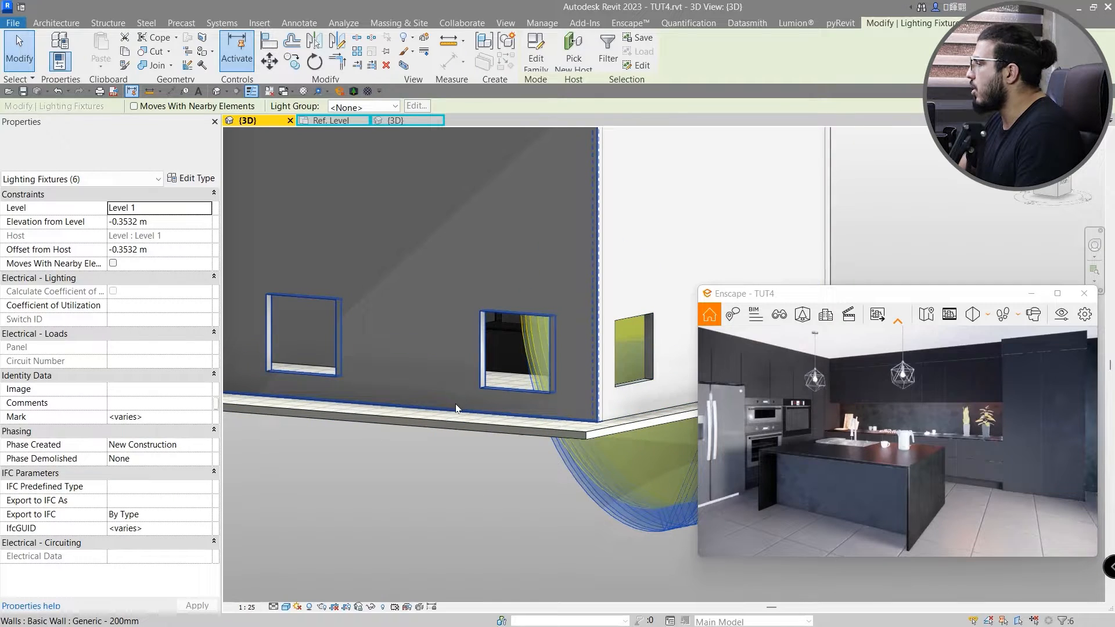
pyautogui.scroll(3, 461, 526)
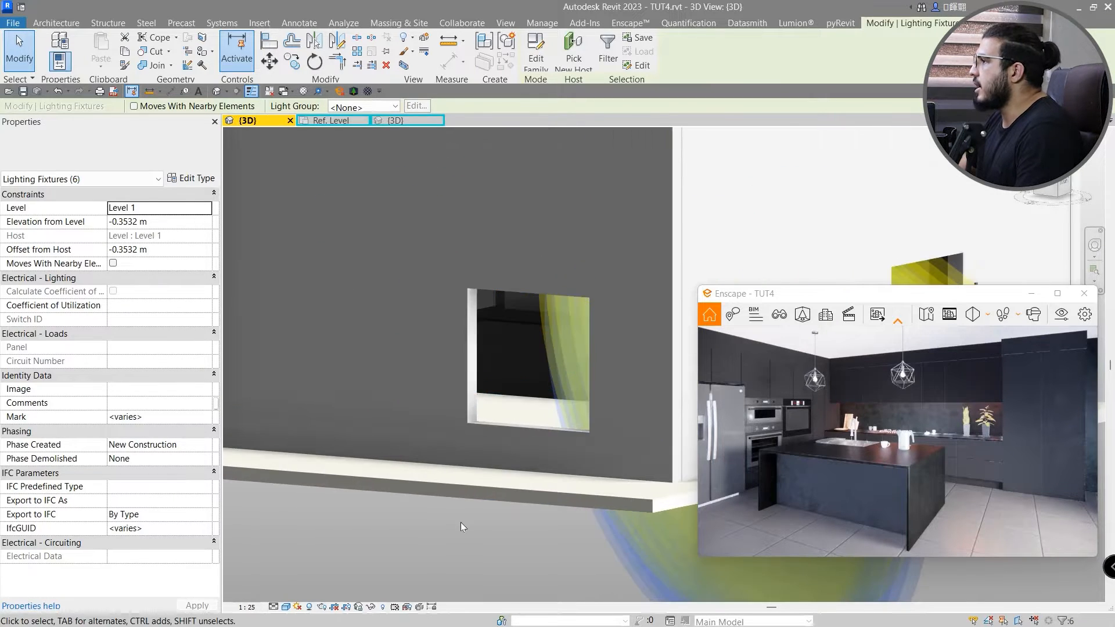
pyautogui.keyDown('shift'); pyautogui.moveTo(462, 527); pyautogui.dragTo(435, 393, button='middle'); pyautogui.keyUp('shift')
pyautogui.scroll(2, 555, 282)
pyautogui.keyDown('shift'); pyautogui.moveTo(569, 293); pyautogui.dragTo(616, 293, button='middle'); pyautogui.keyUp('shift')
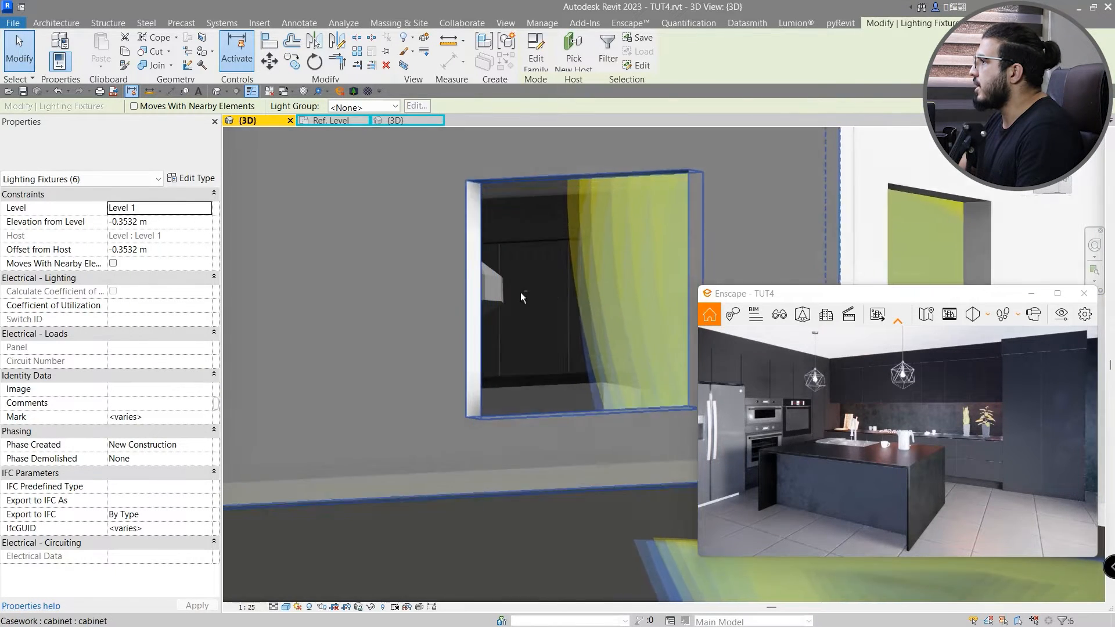
pyautogui.scroll(5, 520, 292)
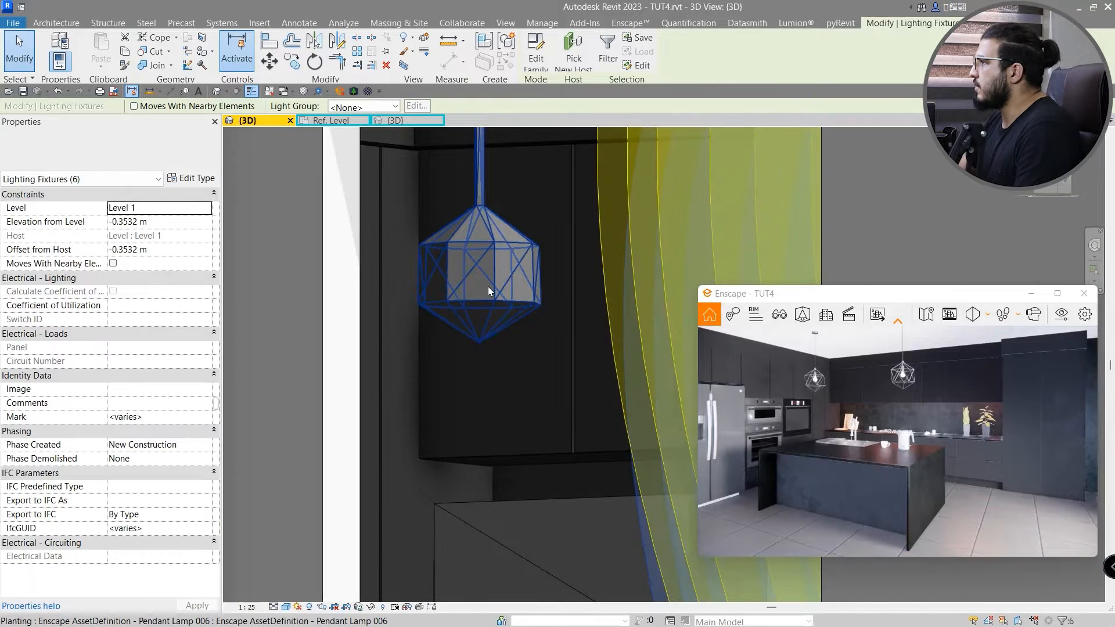
pyautogui.scroll(-3, 487, 284)
pyautogui.scroll(-3, 388, 375)
pyautogui.keyDown('shift'); pyautogui.moveTo(388, 375); pyautogui.dragTo(416, 120, button='middle'); pyautogui.keyUp('shift')
# Change the light source in the SPOTLIGHT family's 3D view to a spherical light distribution.
pyautogui.click(399, 123)
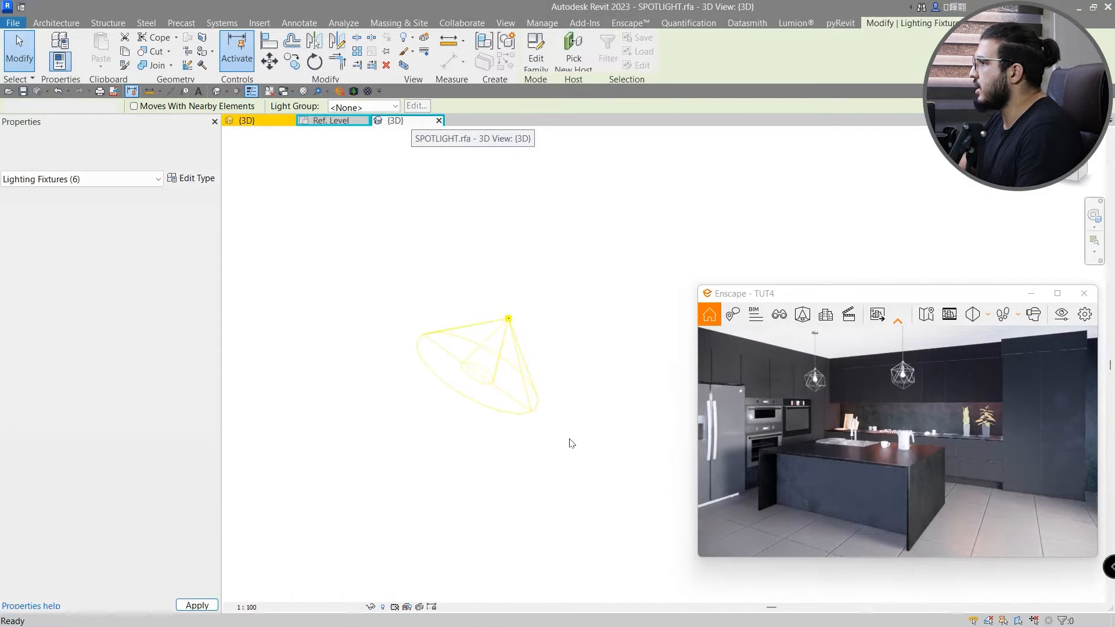
pyautogui.click(496, 359)
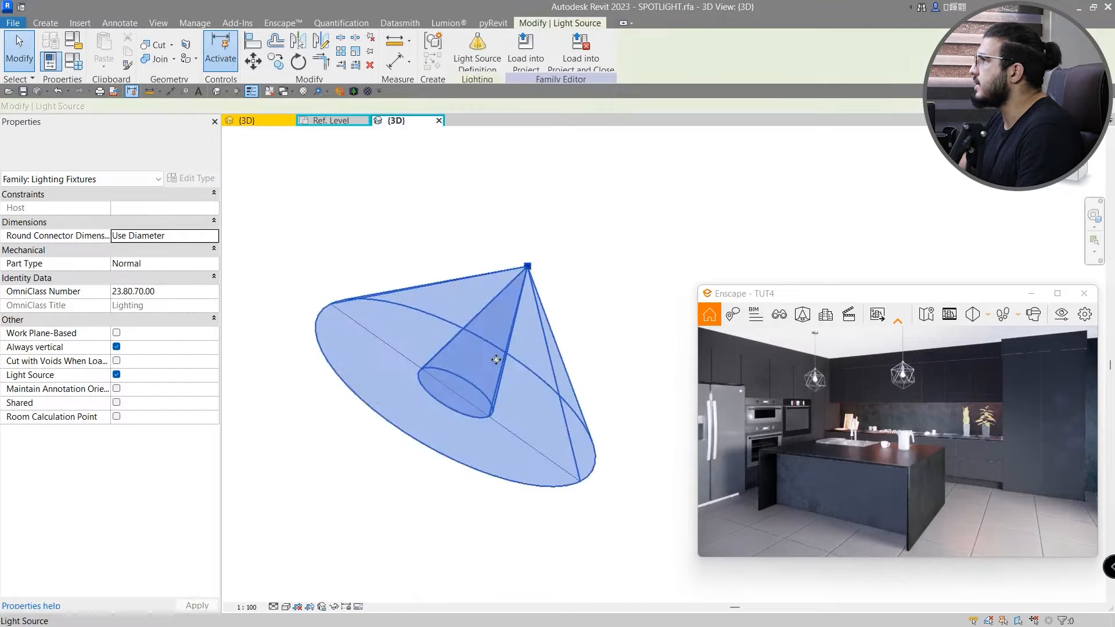
pyautogui.click(477, 59)
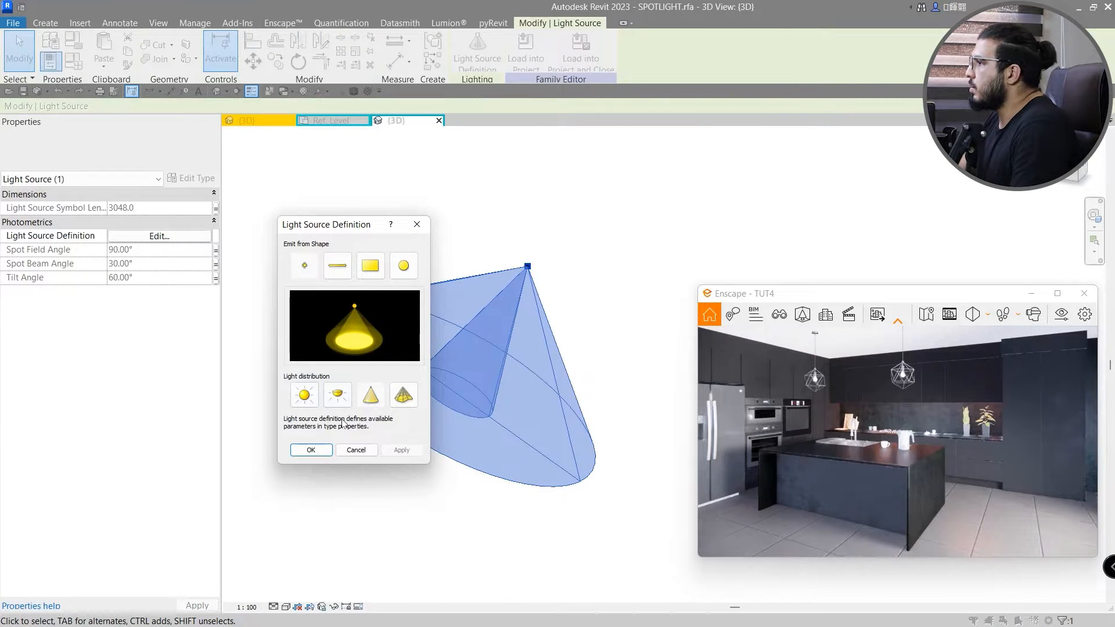
pyautogui.click(313, 397)
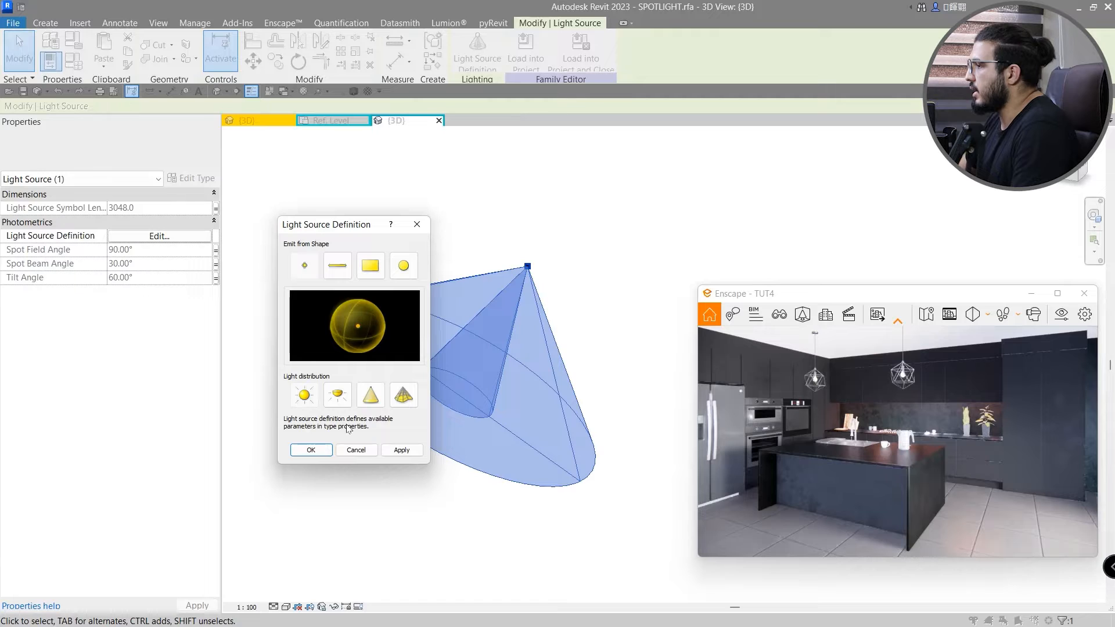
pyautogui.click(317, 455)
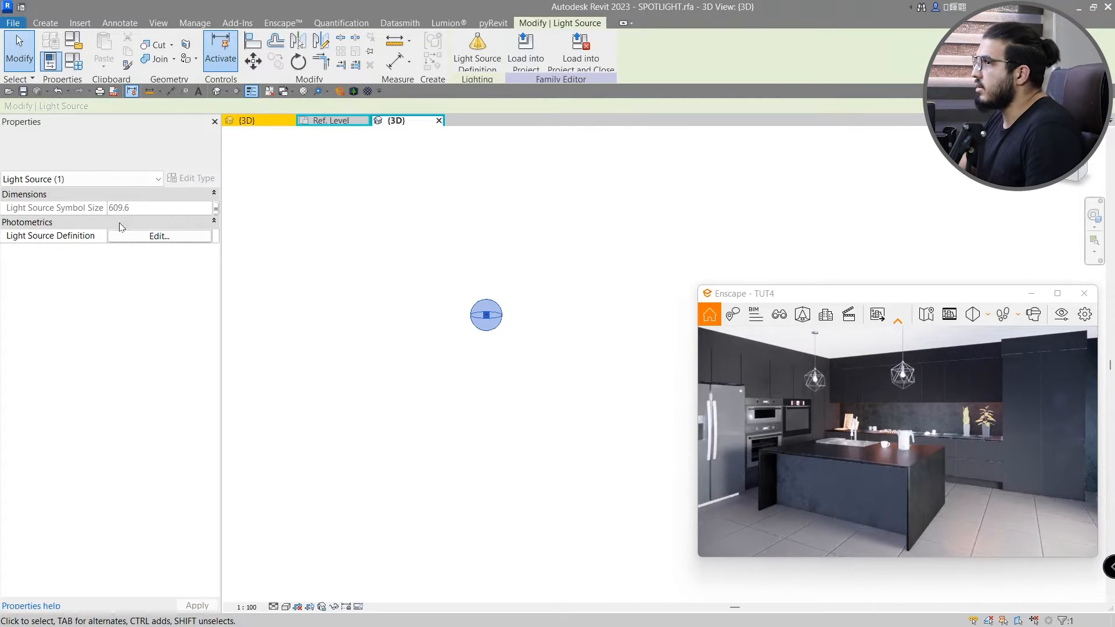
# Save the modified family as SPHERE LIGHT and load it into the TUT4 project.
pyautogui.hotkey('alt', 'f')
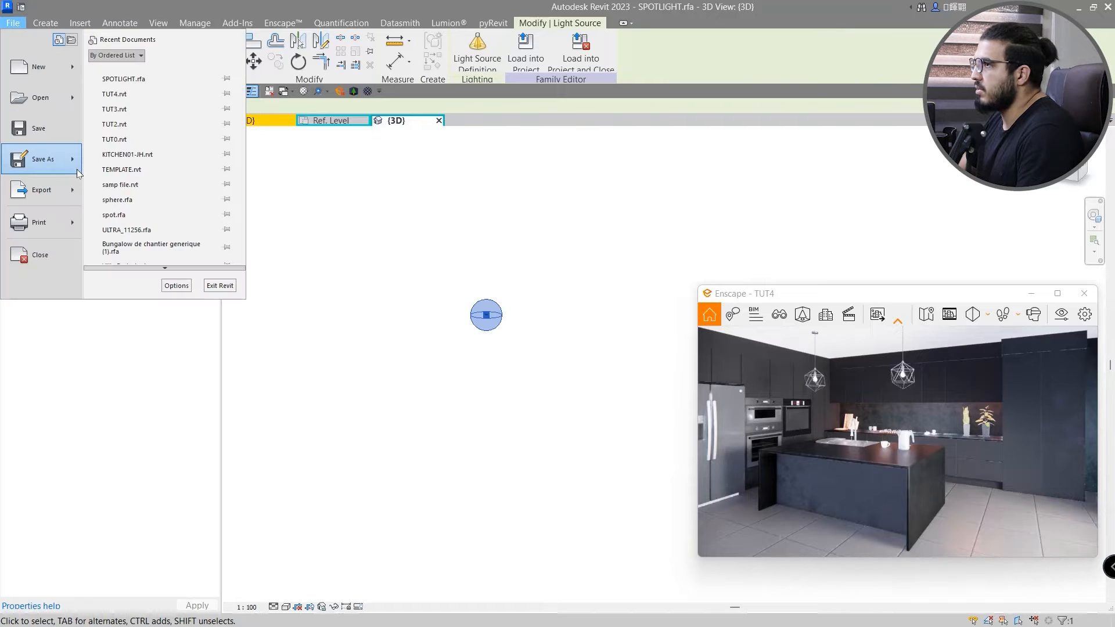
pyautogui.moveTo(77, 173)
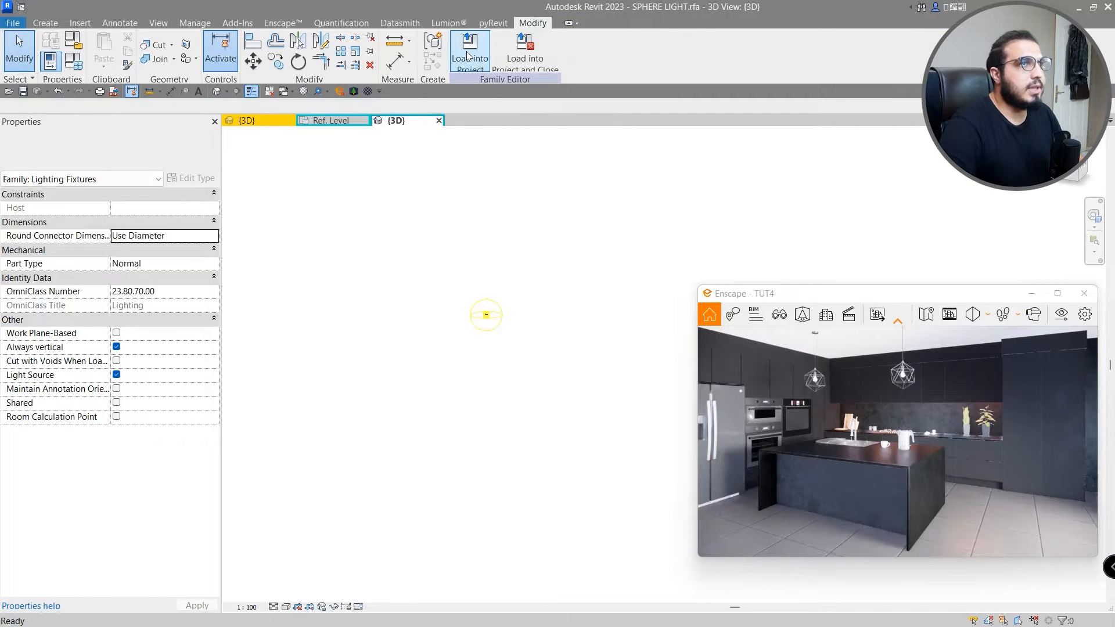
pyautogui.click(468, 55)
# Place one sphere light on Level 1 near the window opening and end the placement.
pyautogui.scroll(6, 634, 388)
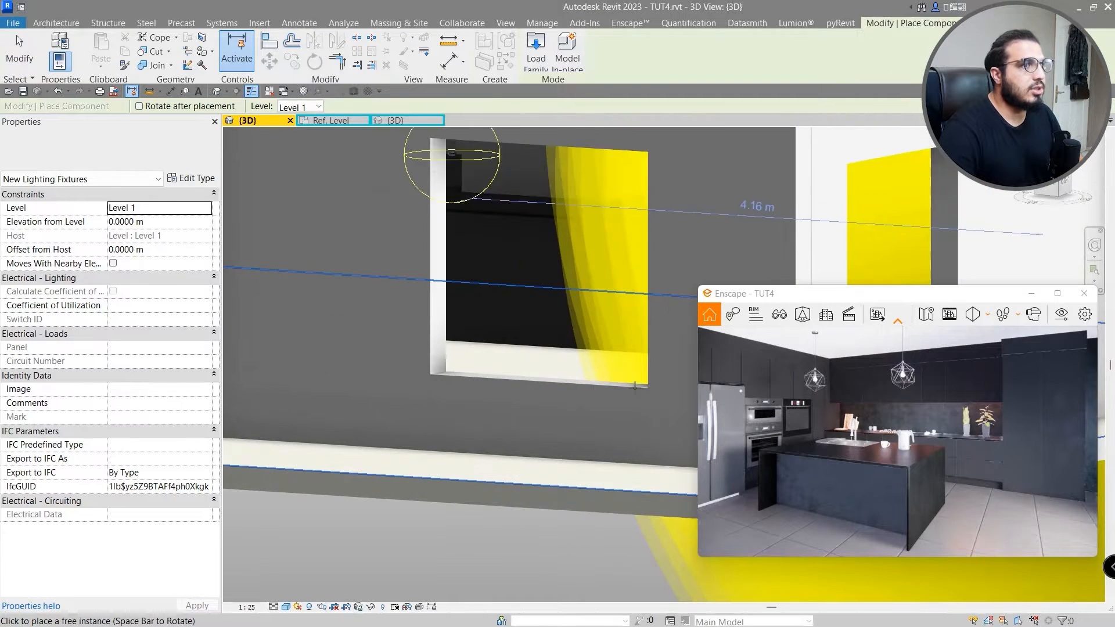
pyautogui.press('Escape')
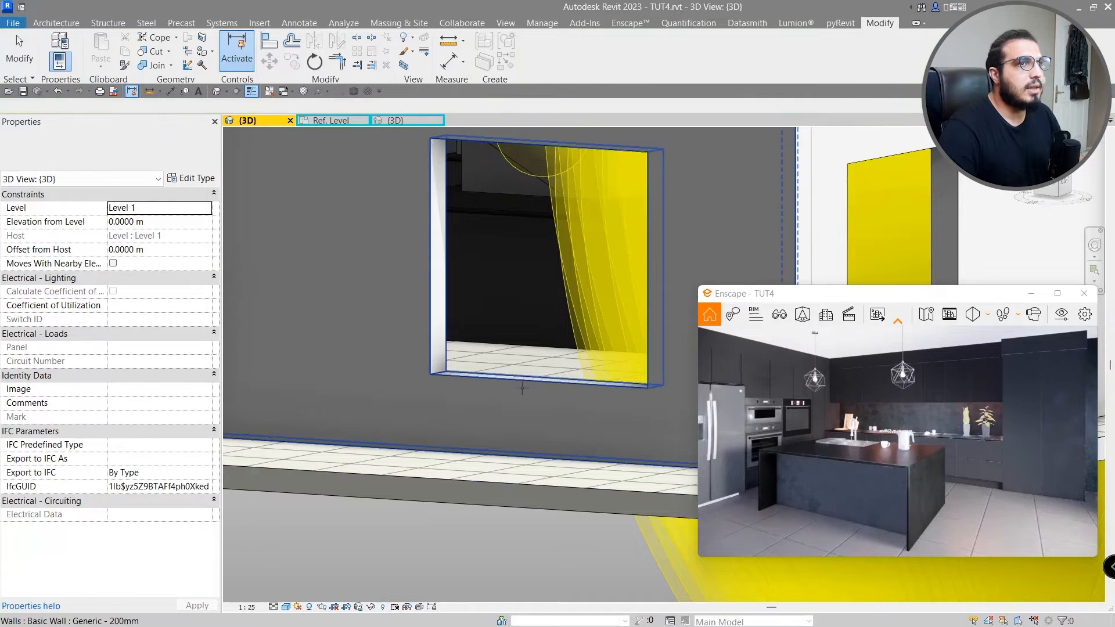
pyautogui.press('Escape')
# Crop the 3D view around the kitchen cabinet casework with a selection box.
pyautogui.scroll(-5, 521, 406)
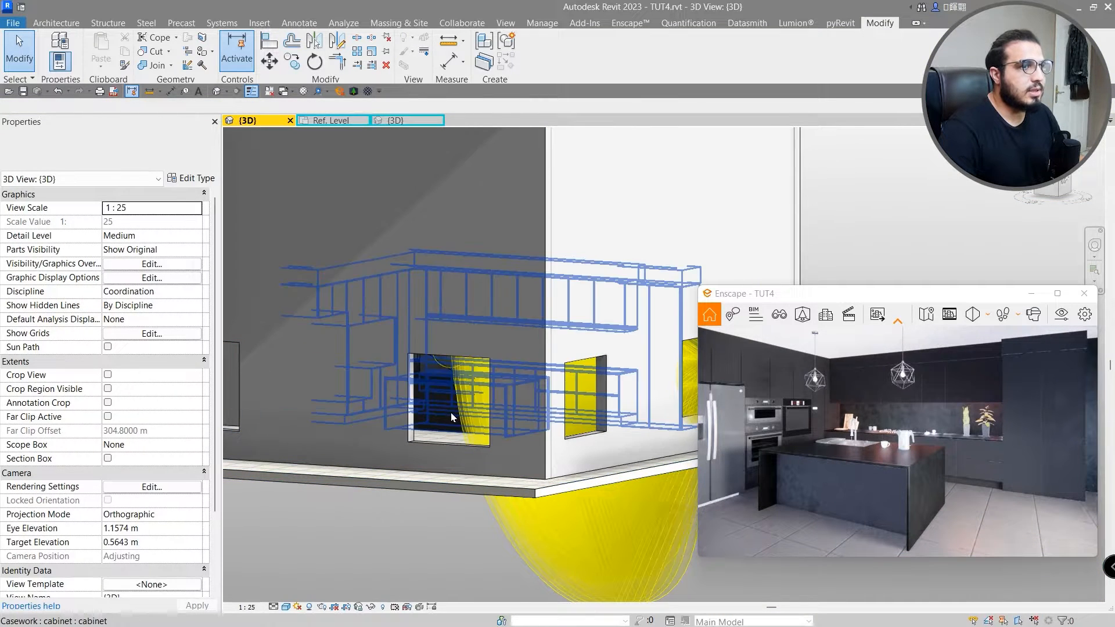
pyautogui.click(452, 418)
pyautogui.click(410, 66)
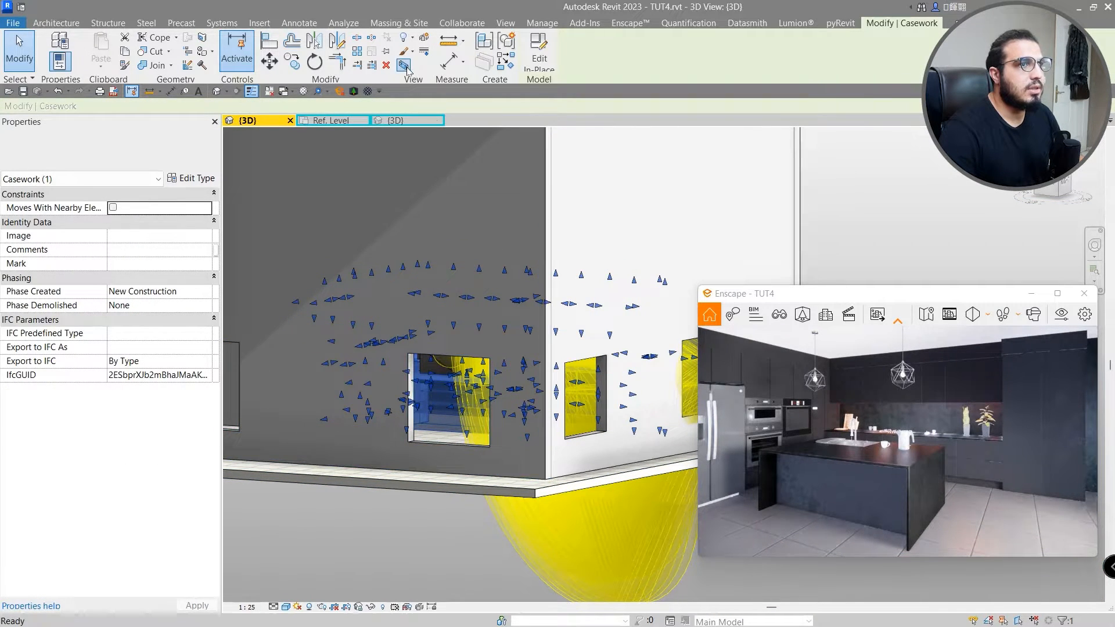
# Check the Light Source subcategory of Lighting Fixtures in the 3D view's Visibility/Graphic Overrides without changing anything.
pyautogui.scroll(5, 301, 264)
pyautogui.scroll(-5, 301, 264)
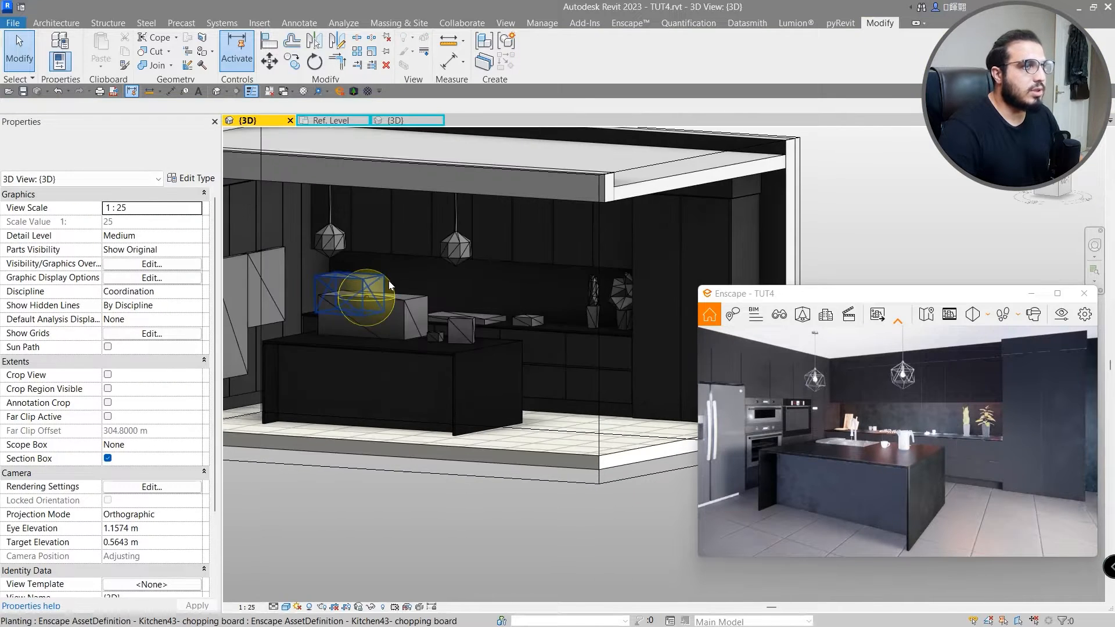
pyautogui.press('v')
pyautogui.press('g')
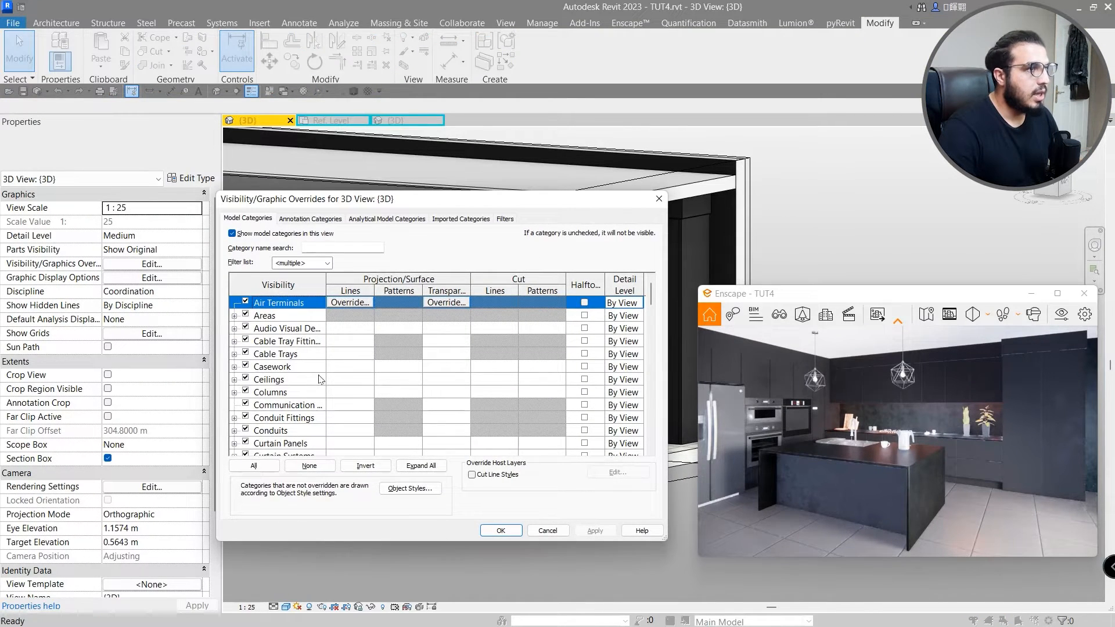
pyautogui.click(294, 371)
pyautogui.press('l')
pyautogui.scroll(-2, 295, 375)
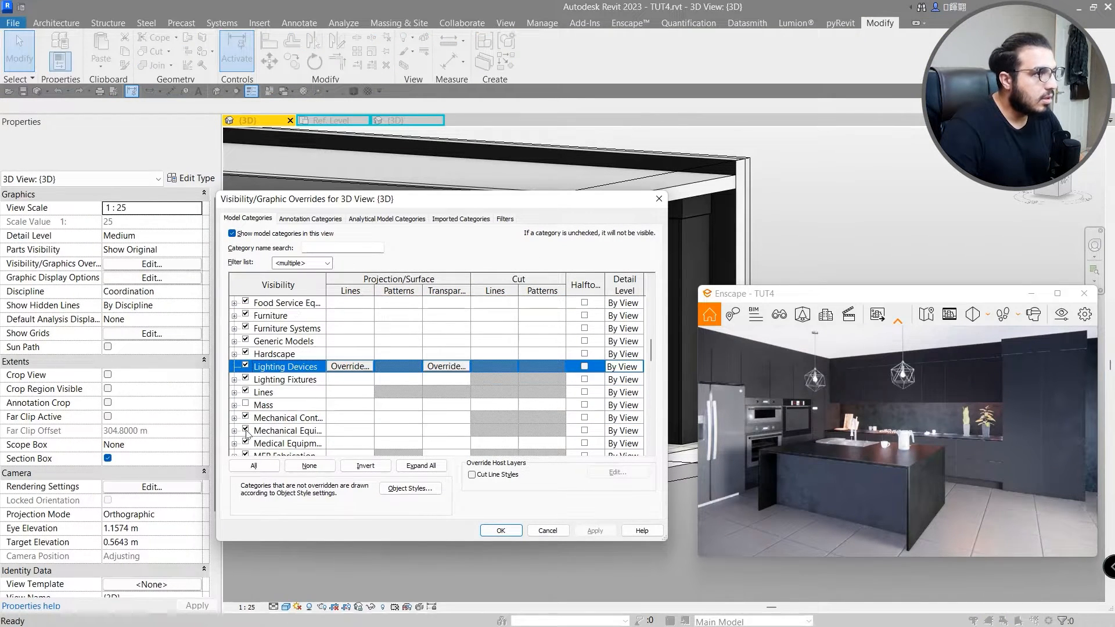
pyautogui.click(234, 380)
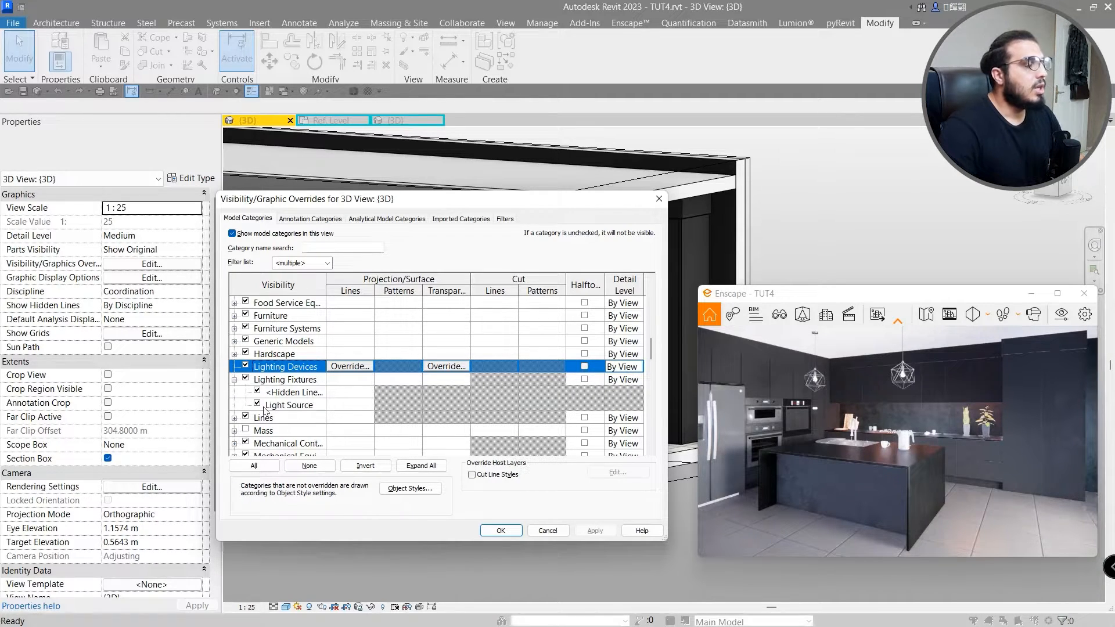
pyautogui.click(546, 534)
# Move the sphere light in a side view into line with the pendant lamps, raising it to an elevation of about 0.41 m.
pyautogui.scroll(-3, 381, 465)
pyautogui.keyDown('shift'); pyautogui.moveTo(381, 418); pyautogui.dragTo(345, 387, button='middle'); pyautogui.keyUp('shift')
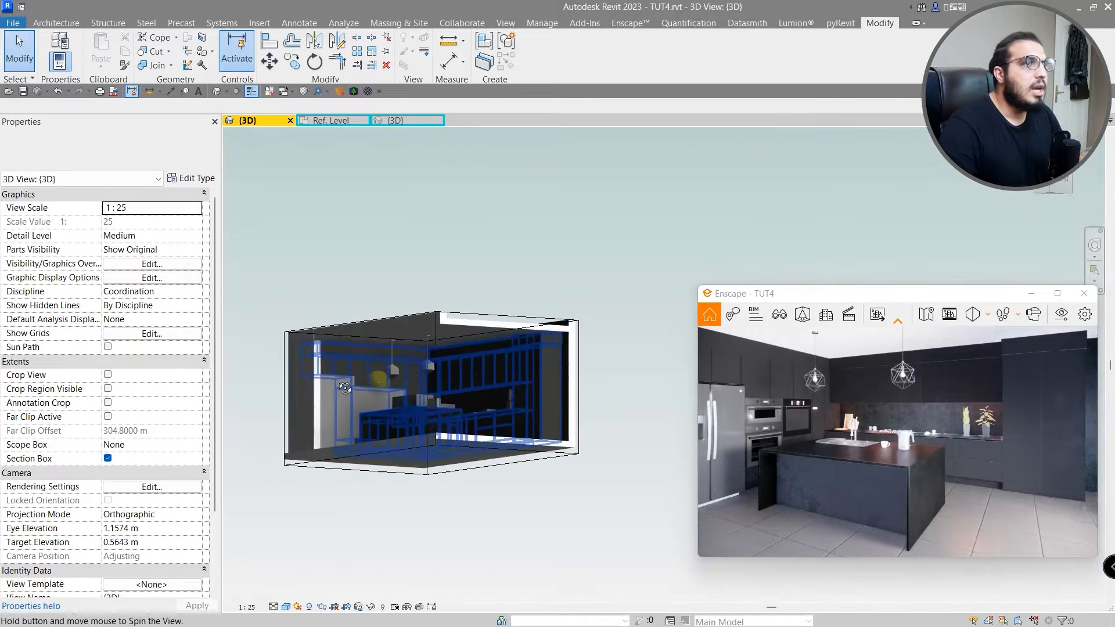
pyautogui.scroll(5, 405, 369)
pyautogui.click(413, 368)
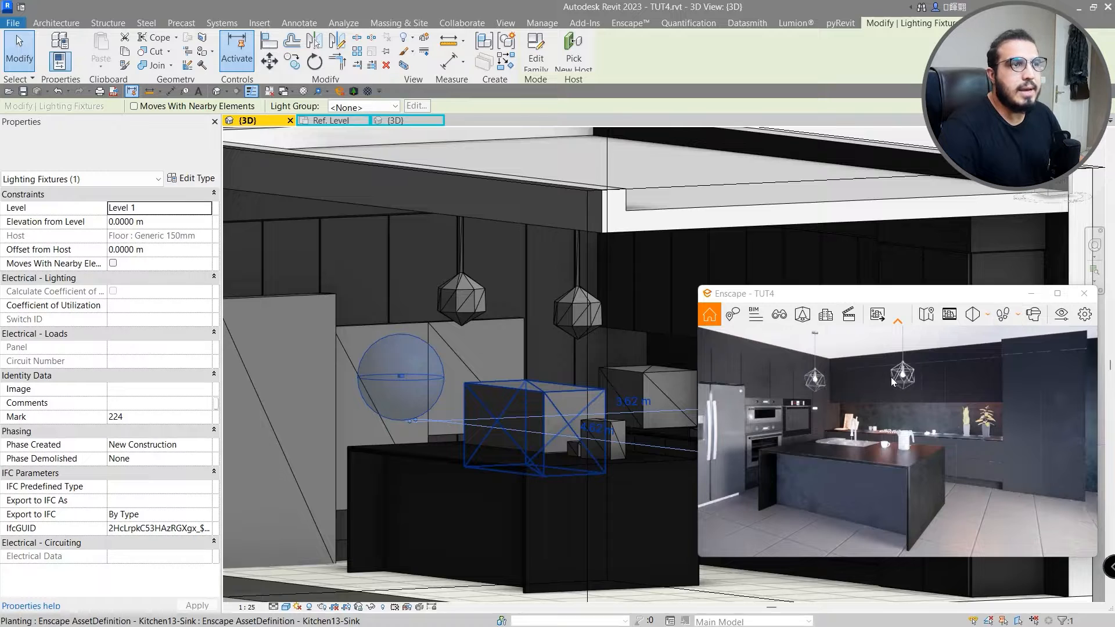
pyautogui.keyDown('shift'); pyautogui.moveTo(499, 384); pyautogui.dragTo(378, 398, button='middle'); pyautogui.keyUp('shift')
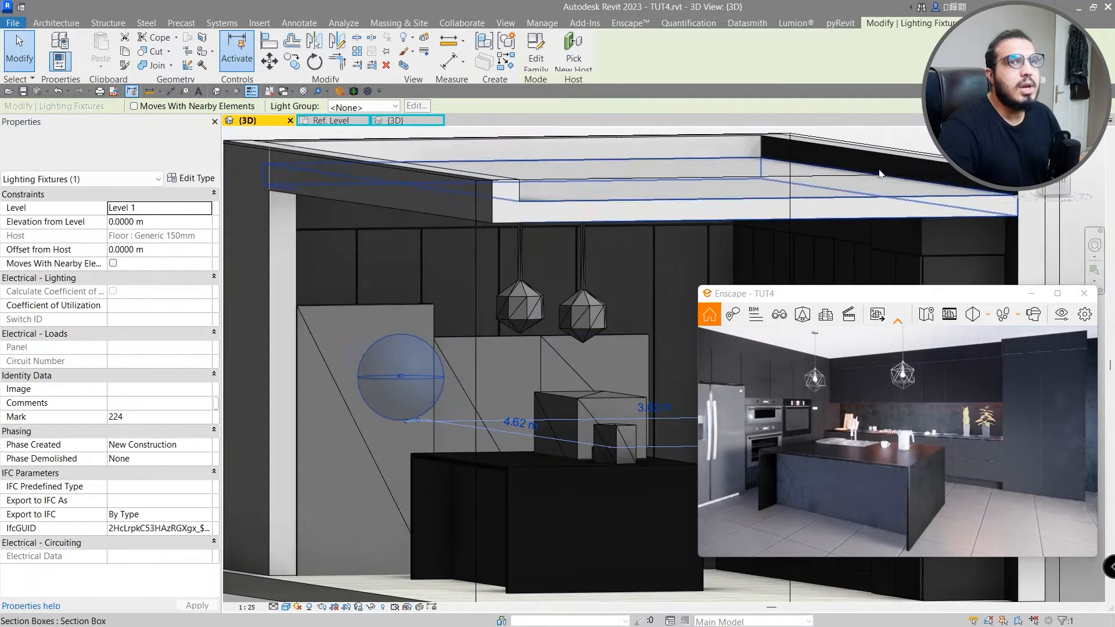
pyautogui.click(1055, 184)
pyautogui.scroll(-6, 493, 318)
pyautogui.moveTo(500, 329); pyautogui.dragTo(288, 426, button='middle')
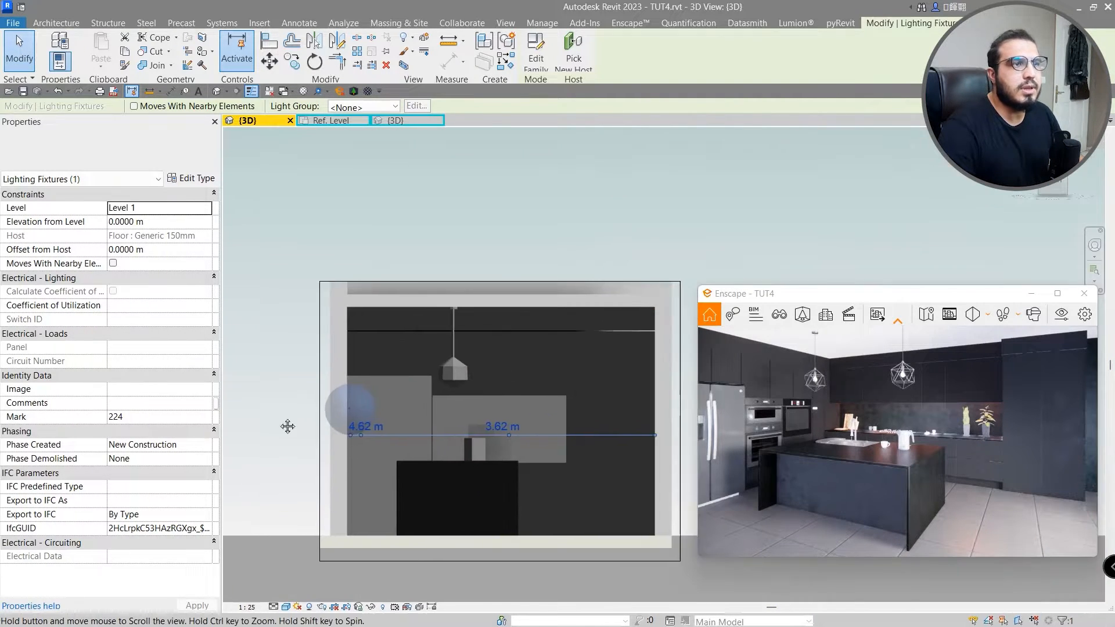
pyautogui.scroll(4, 309, 408)
pyautogui.moveTo(442, 426); pyautogui.dragTo(459, 360)
pyautogui.keyDown('shift'); pyautogui.moveTo(480, 434); pyautogui.dragTo(958, 181, button='middle'); pyautogui.keyUp('shift')
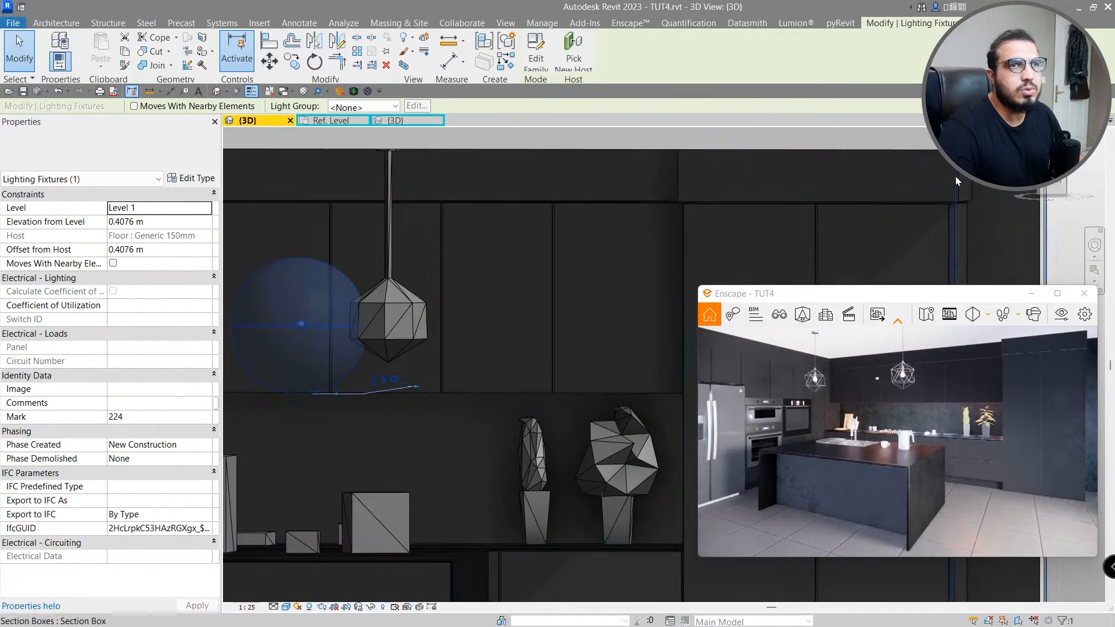
# Move the sphere light sideways in a front view to centre it on the nearest pendant lamp, at an elevation of about 0.43 m.
pyautogui.click(1047, 191)
pyautogui.scroll(-3, 505, 377)
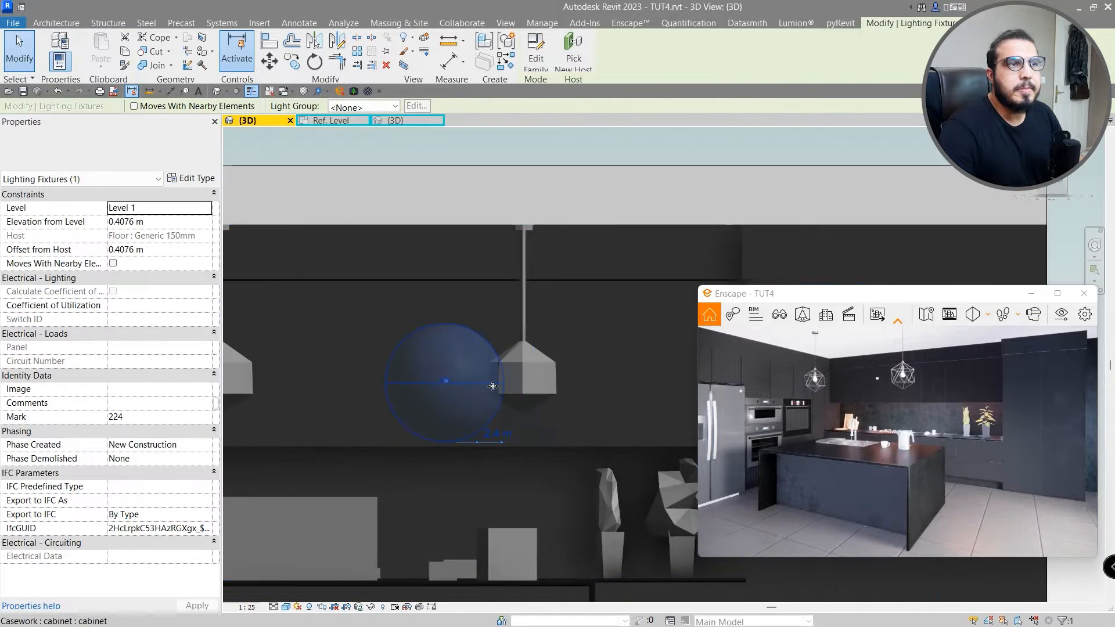
pyautogui.moveTo(493, 386); pyautogui.dragTo(452, 332, button='middle')
pyautogui.scroll(3, 435, 332)
pyautogui.scroll(1, 435, 332)
pyautogui.moveTo(435, 332); pyautogui.dragTo(615, 325)
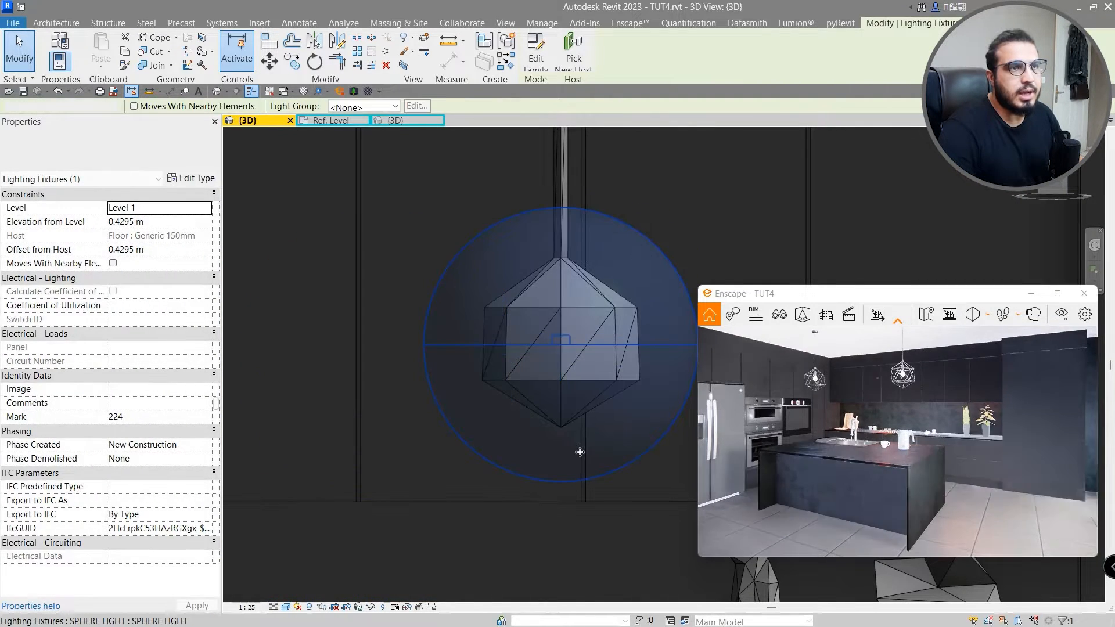
pyautogui.keyDown('shift'); pyautogui.moveTo(581, 456); pyautogui.dragTo(571, 471, button='middle'); pyautogui.keyUp('shift')
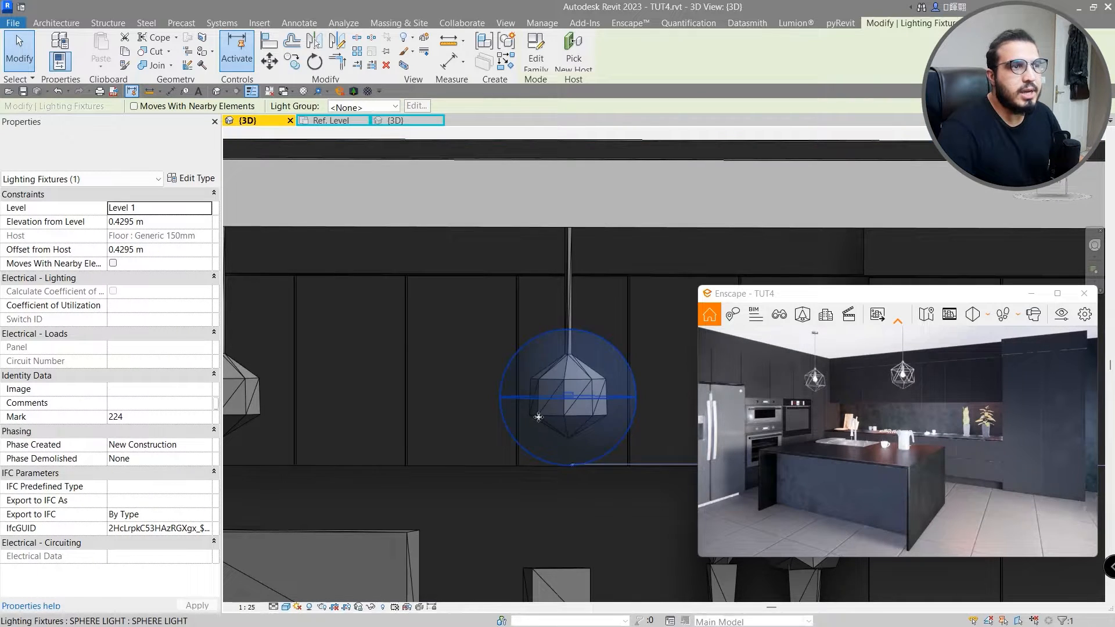
# Copy the sphere light from the first pendant lamp to the second one and end the copy command.
pyautogui.scroll(-3, 538, 417)
pyautogui.click(294, 61)
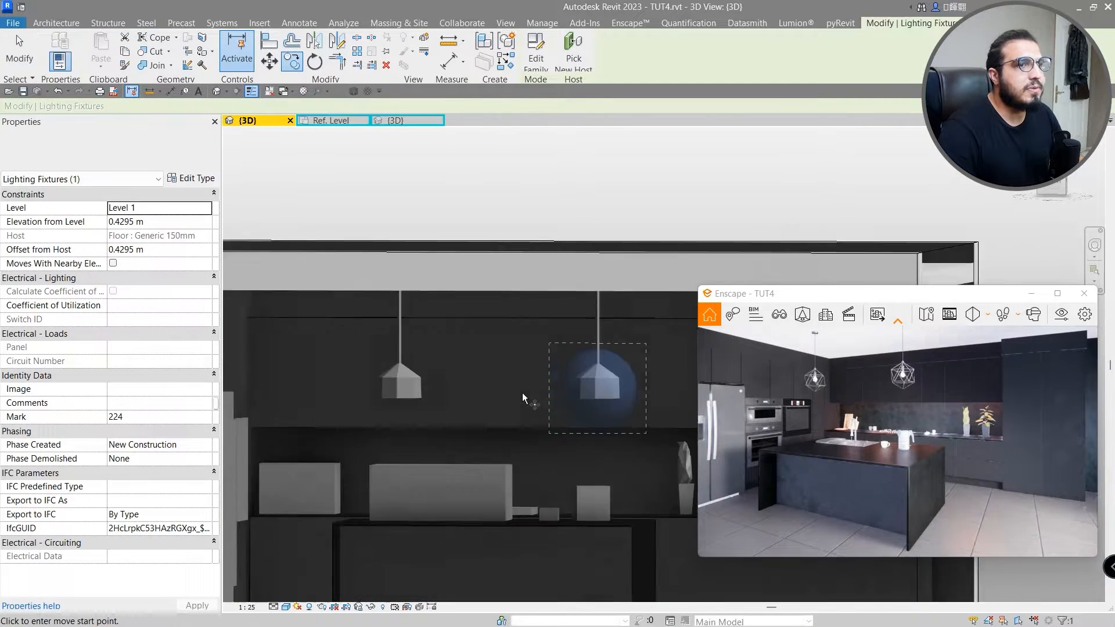
pyautogui.scroll(5, 580, 393)
pyautogui.click(632, 373)
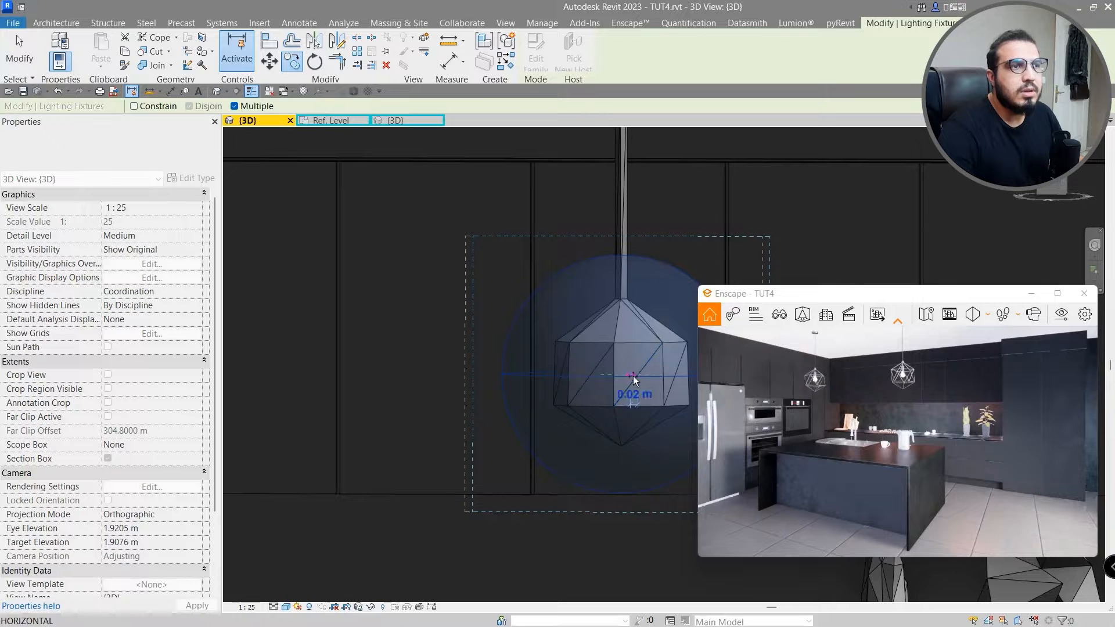
pyautogui.scroll(4, 581, 366)
pyautogui.scroll(-2, 353, 347)
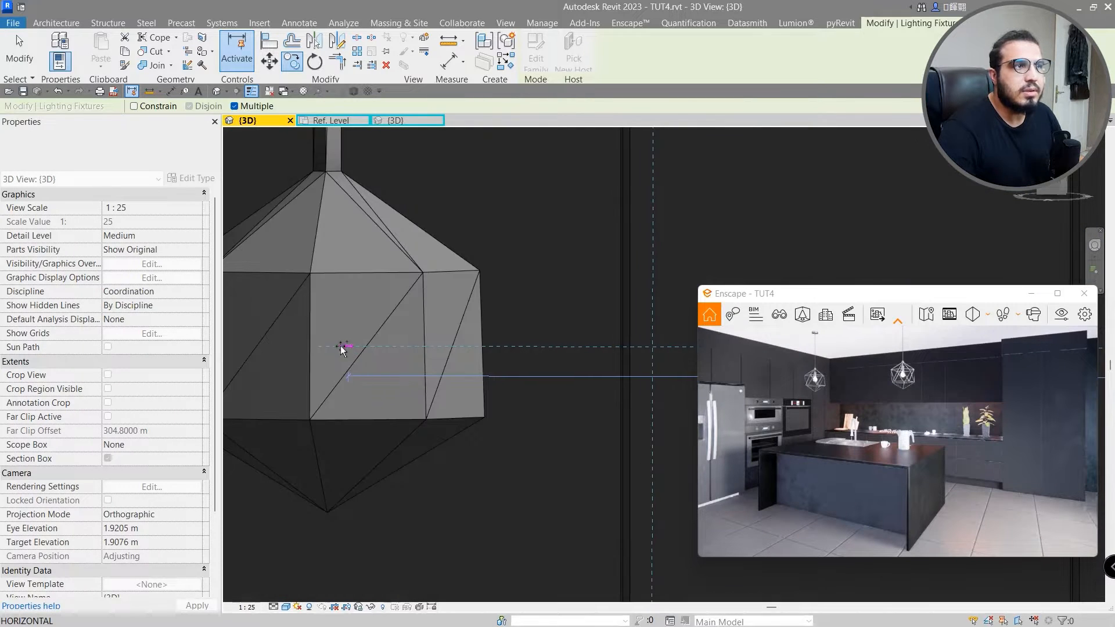
pyautogui.click(351, 363)
pyautogui.press('Escape')
pyautogui.scroll(-3, 389, 402)
pyautogui.scroll(-4, 388, 402)
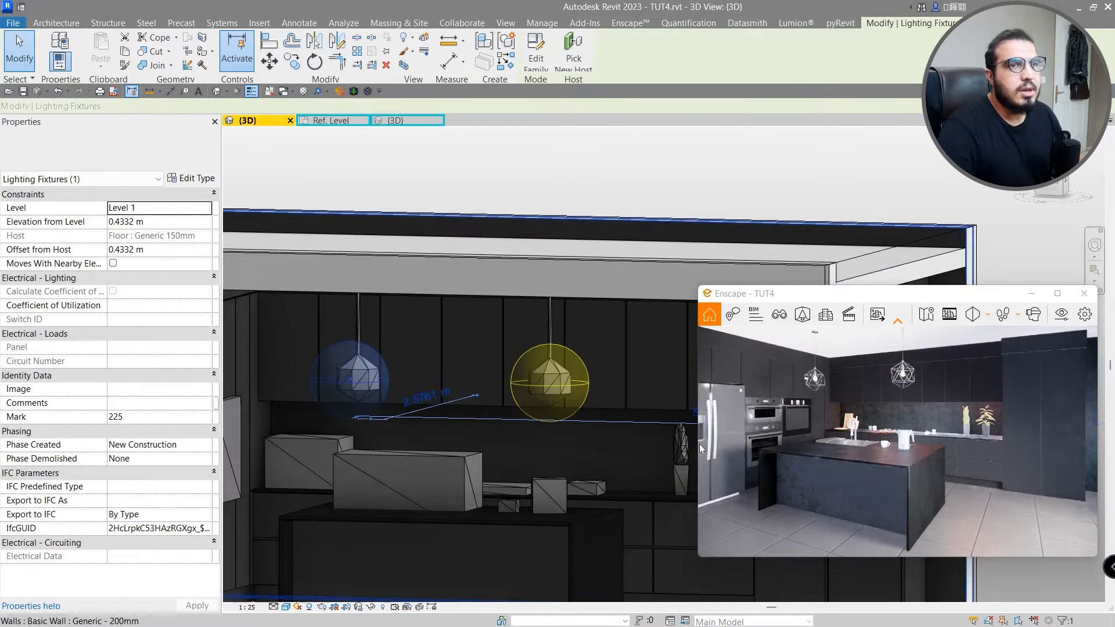
# Inspect both pendant lamps and their bulbs up close in an enlarged Enscape render, then restore the smaller window.
pyautogui.click(1056, 293)
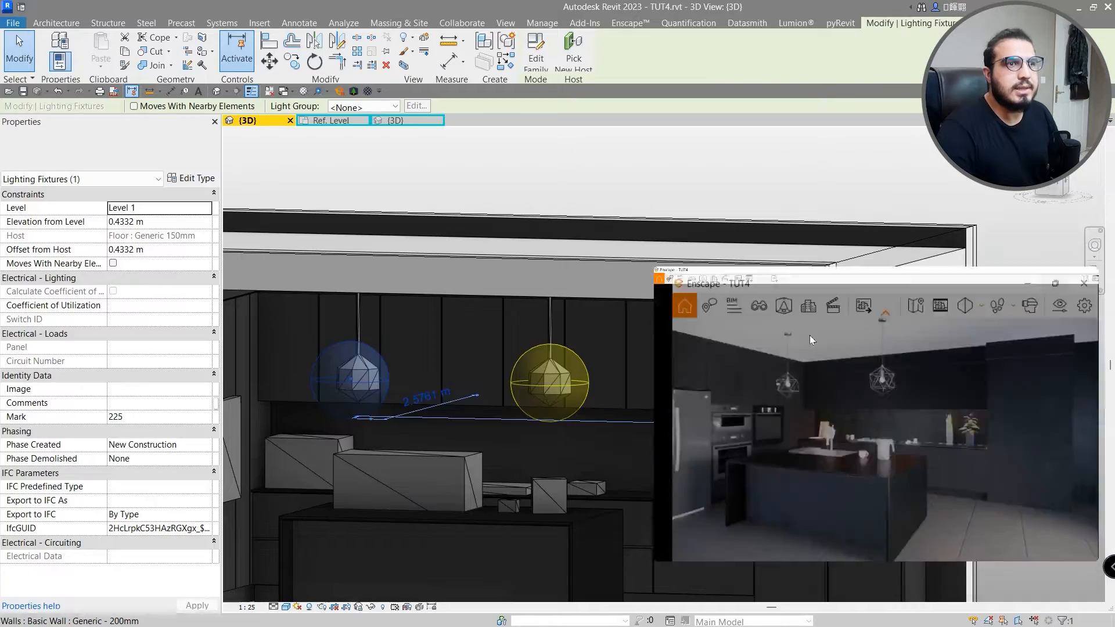
pyautogui.scroll(5, 564, 213)
pyautogui.scroll(3, 557, 314)
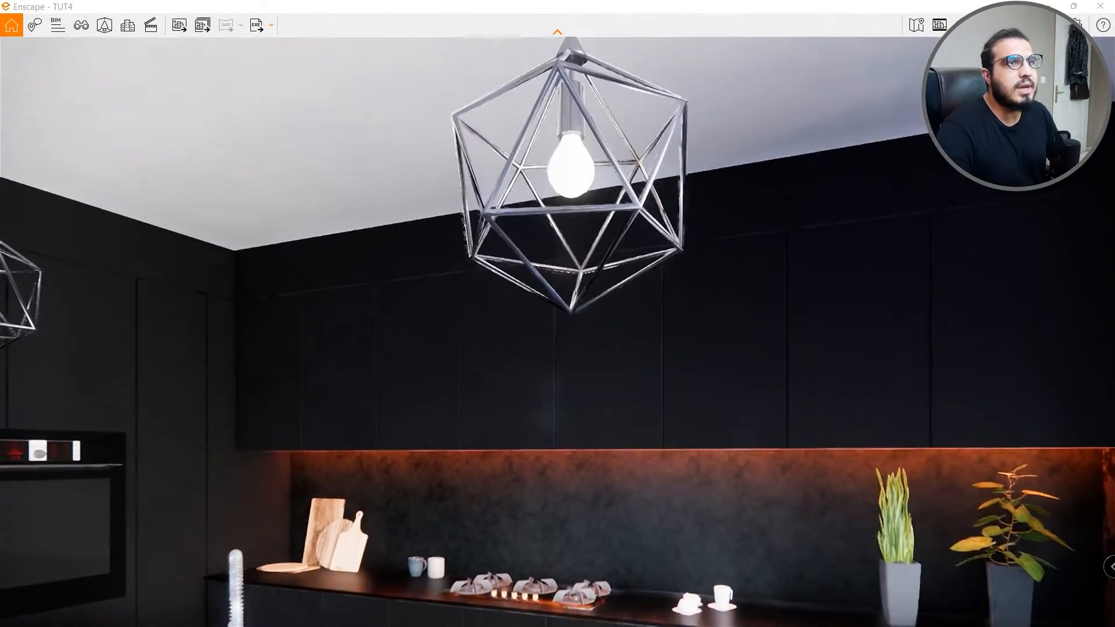
pyautogui.moveTo(557, 313); pyautogui.dragTo(557, 418)
pyautogui.scroll(-2, 558, 313)
pyautogui.scroll(6, 558, 314)
pyautogui.scroll(-5, 557, 314)
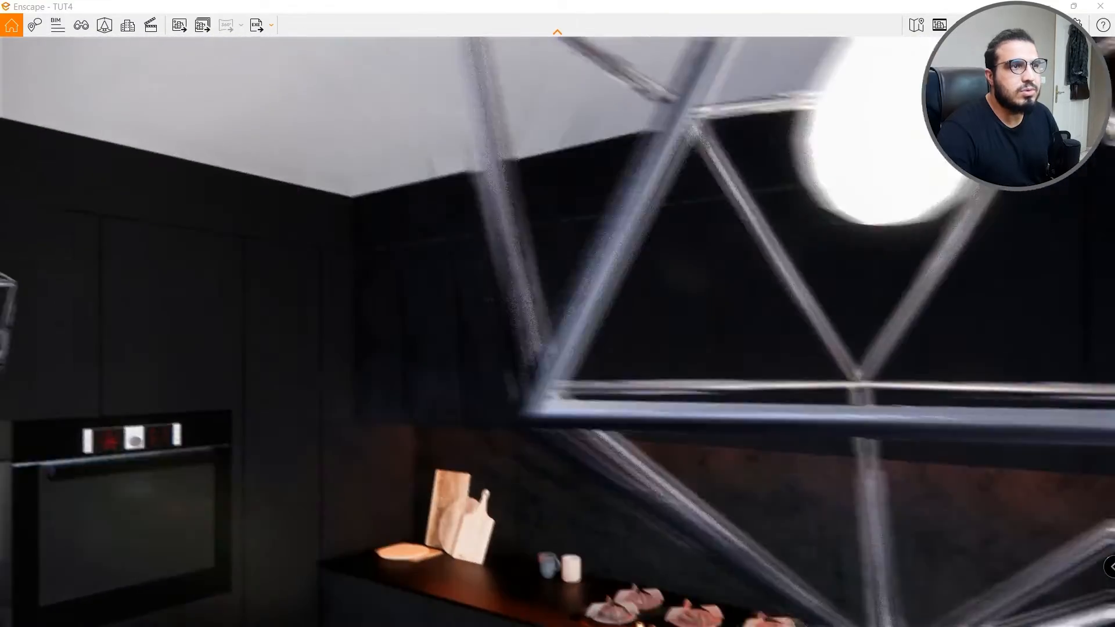
pyautogui.scroll(3, 557, 313)
pyautogui.scroll(2, 558, 314)
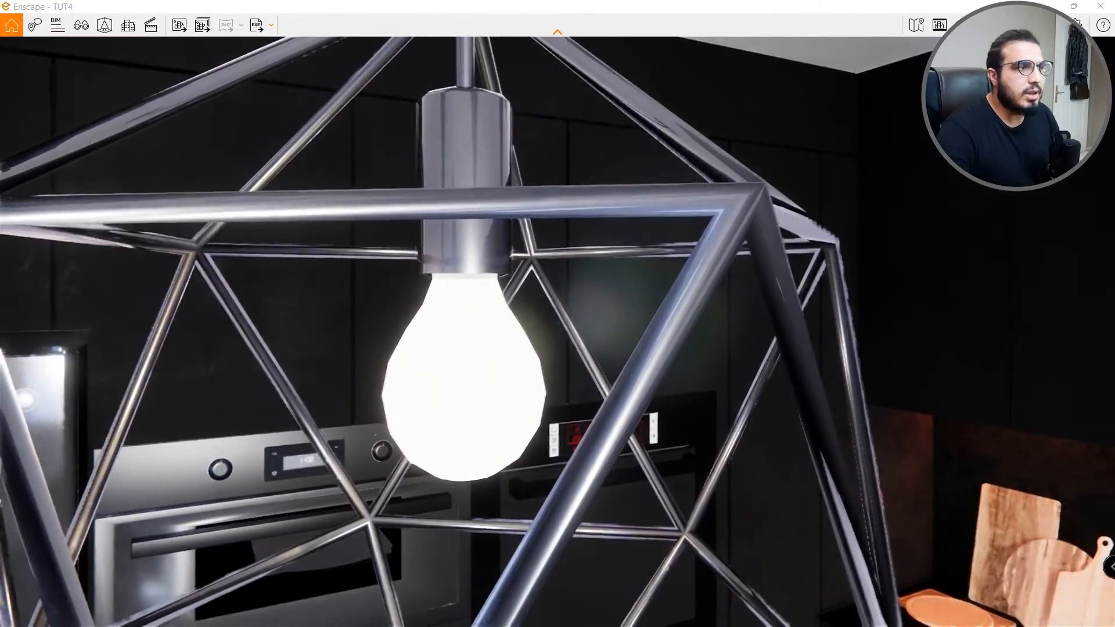
pyautogui.scroll(-5, 557, 313)
pyautogui.moveTo(500, 341); pyautogui.dragTo(638, 406)
pyautogui.scroll(-5, 557, 314)
pyautogui.moveTo(557, 313); pyautogui.dragTo(441, 255)
pyautogui.scroll(4, 557, 314)
pyautogui.scroll(-3, 557, 313)
pyautogui.scroll(-6, 861, 65)
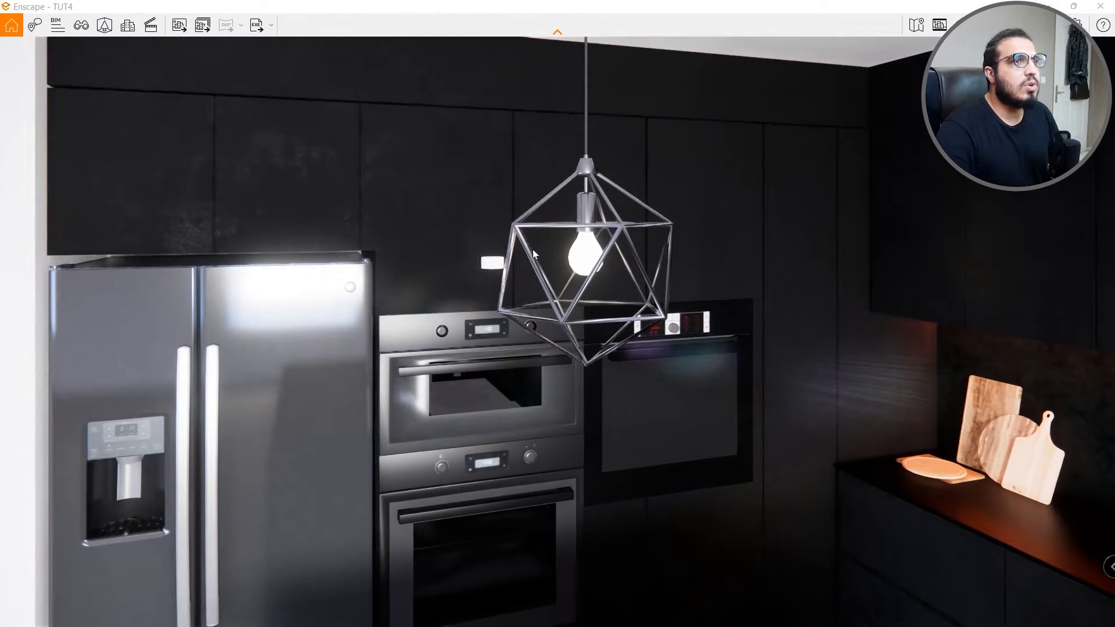
pyautogui.click(1074, 7)
pyautogui.moveTo(871, 78); pyautogui.dragTo(758, 210)
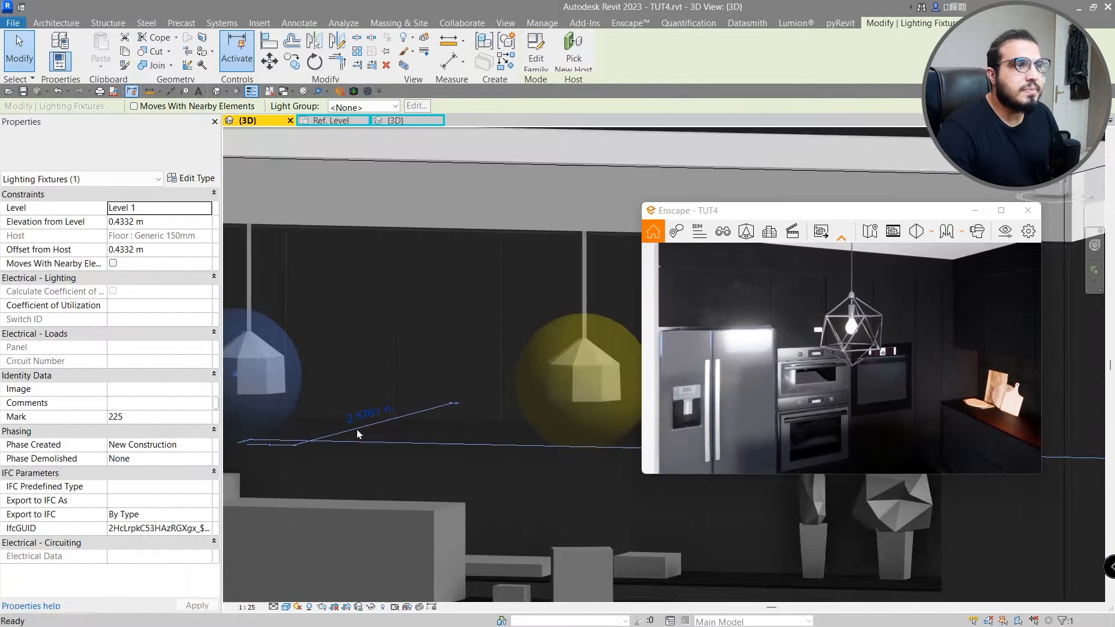
# Move the copied sphere light about 0.12 m sideways in a side view to centre it on its pendant lamp.
pyautogui.scroll(3, 377, 425)
pyautogui.press('Escape')
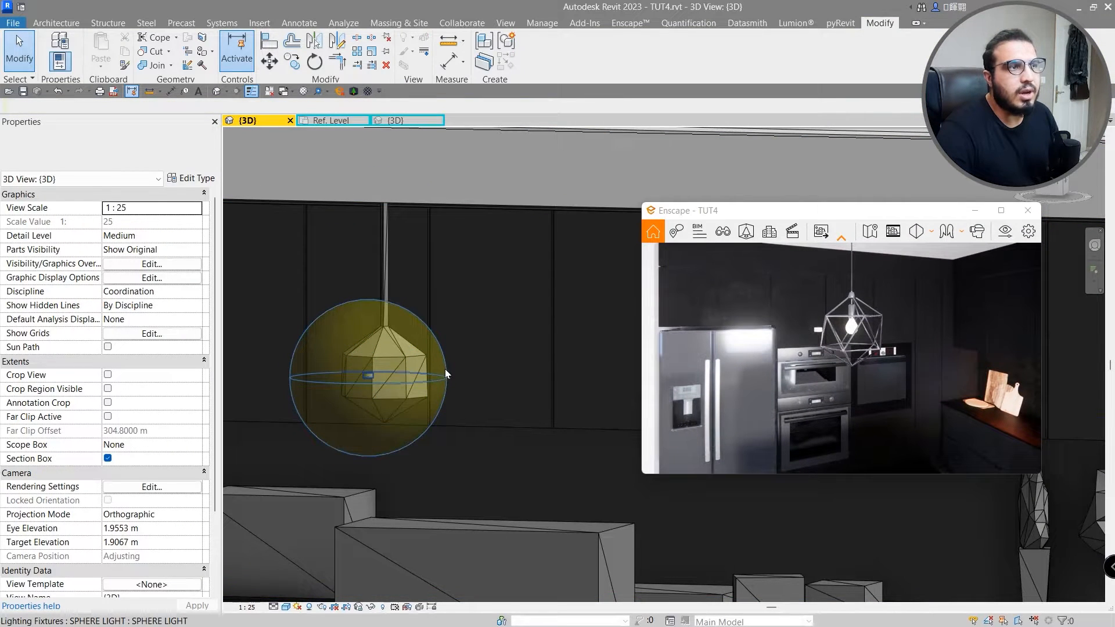
pyautogui.click(444, 369)
pyautogui.keyDown('shift'); pyautogui.moveTo(465, 426); pyautogui.dragTo(522, 372, button='middle'); pyautogui.keyUp('shift')
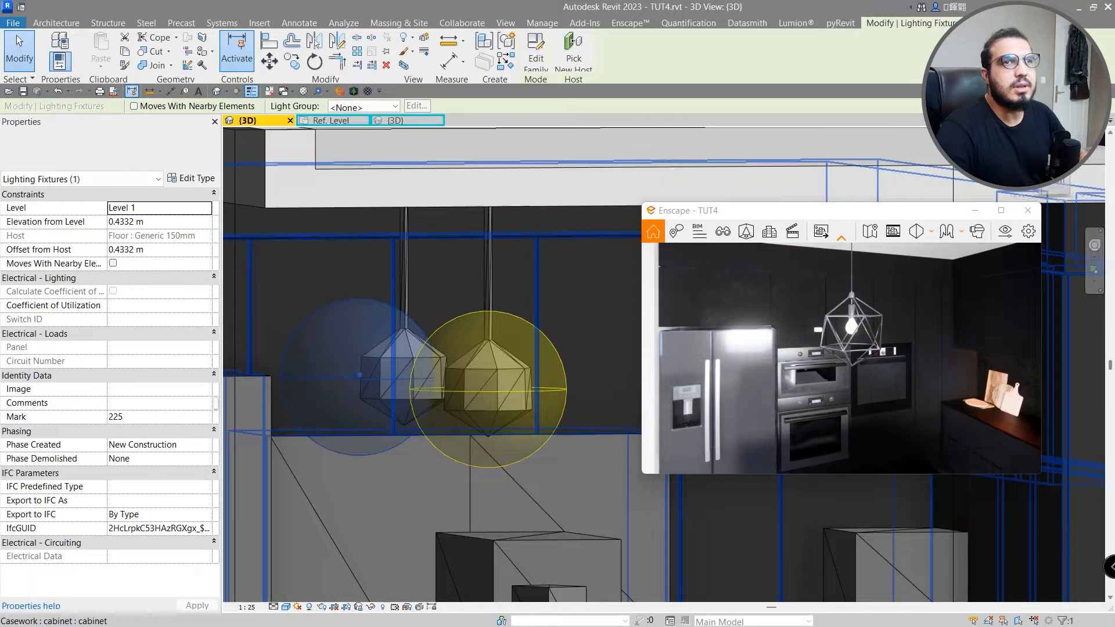
pyautogui.scroll(5, 588, 448)
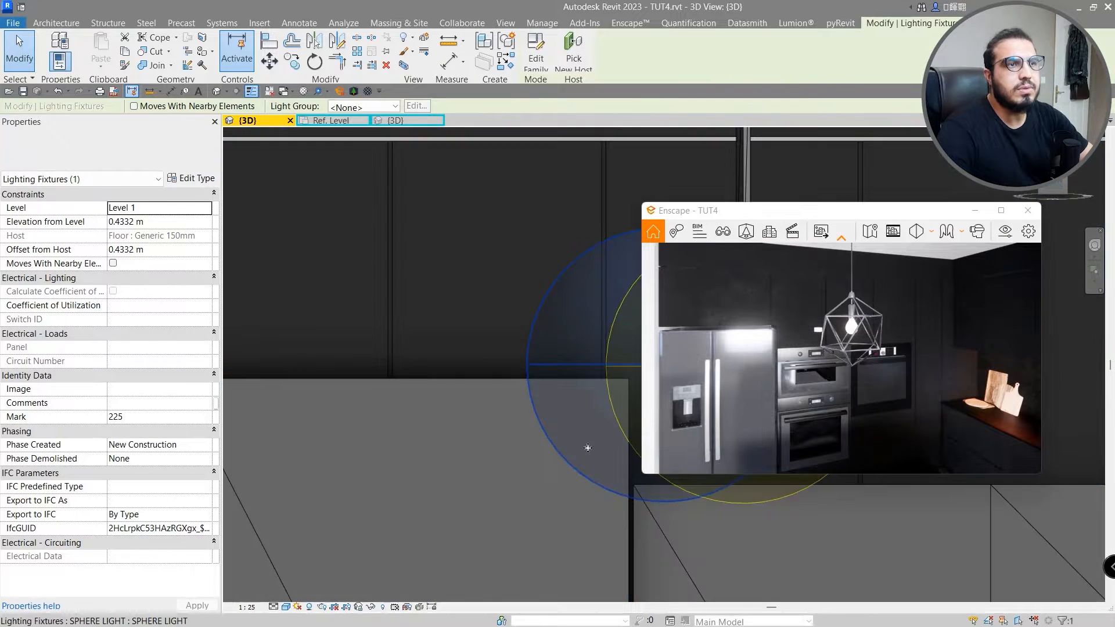
pyautogui.moveTo(587, 448); pyautogui.dragTo(267, 462, button='middle')
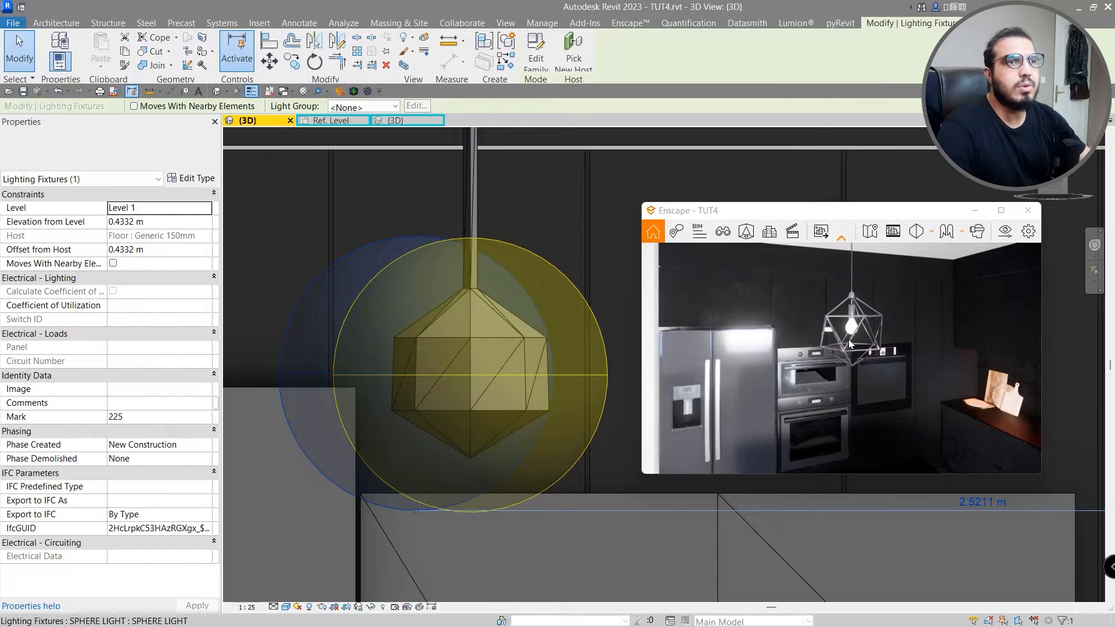
pyautogui.moveTo(587, 392); pyautogui.dragTo(523, 394, button='middle')
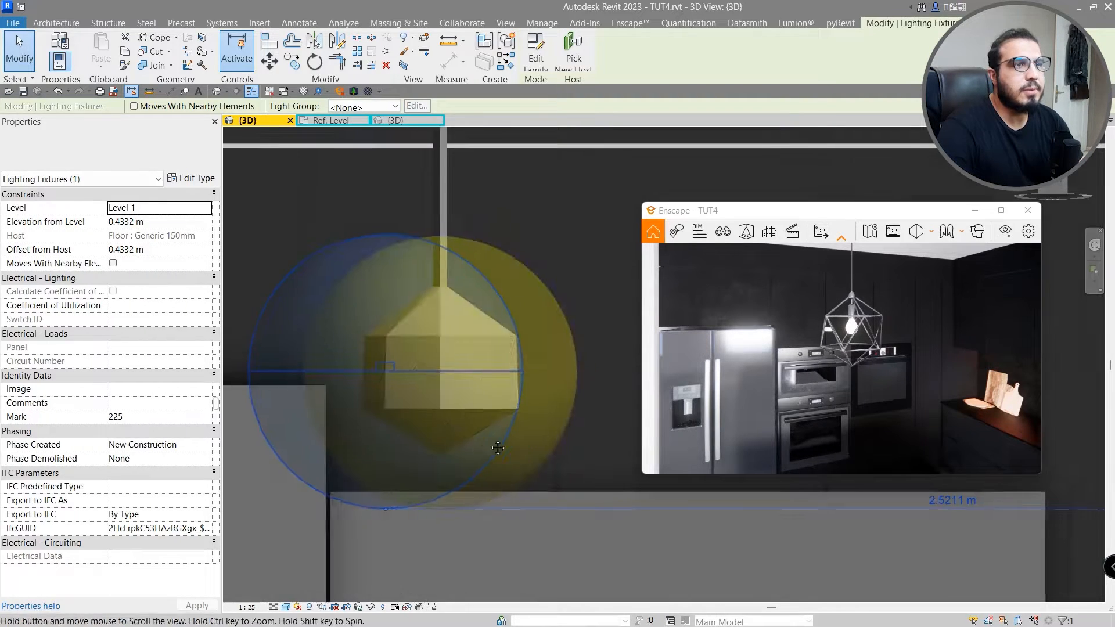
pyautogui.moveTo(470, 495); pyautogui.dragTo(472, 496)
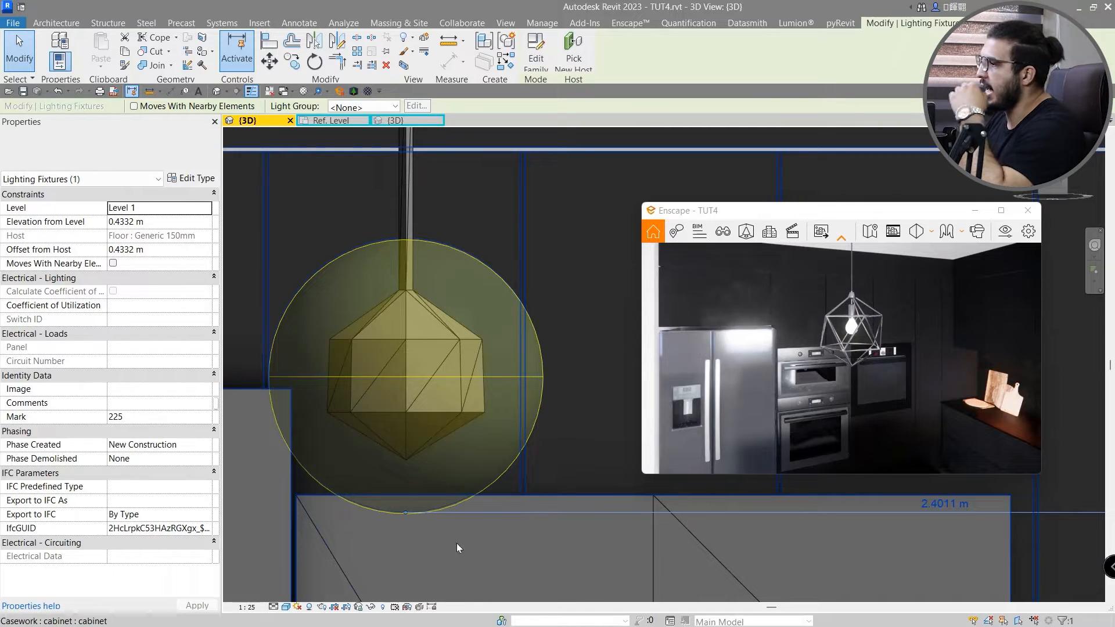
# Review the kitchen island, cabinets and both lit pendant lamps in the Enscape render.
pyautogui.scroll(-5, 379, 553)
pyautogui.scroll(-5, 402, 449)
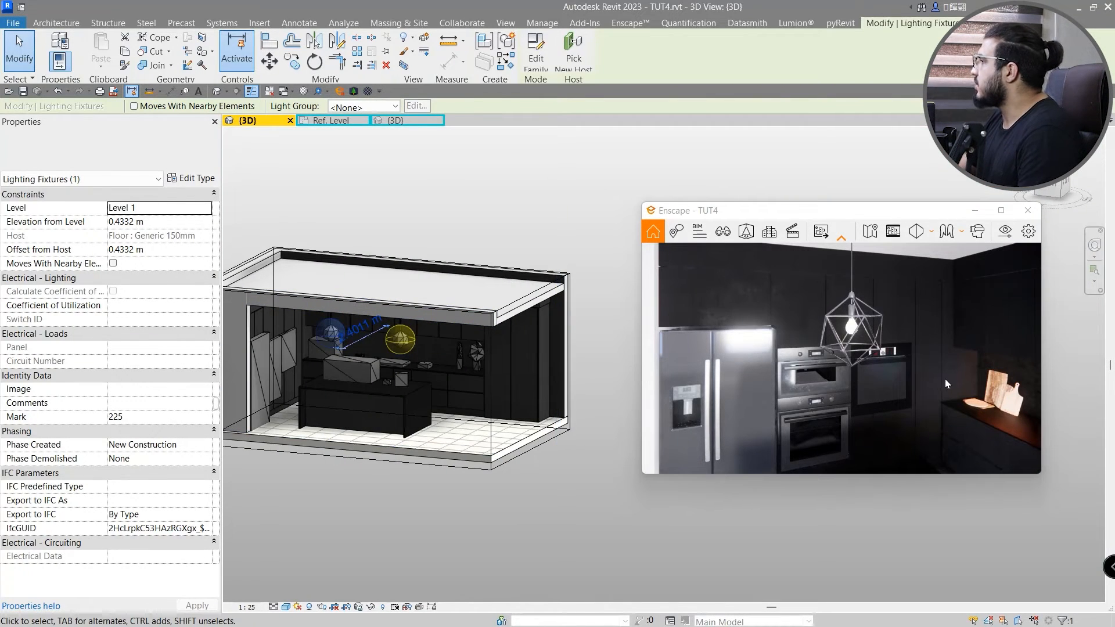
pyautogui.moveTo(945, 383); pyautogui.dragTo(1028, 386)
pyautogui.moveTo(841, 357); pyautogui.dragTo(841, 325)
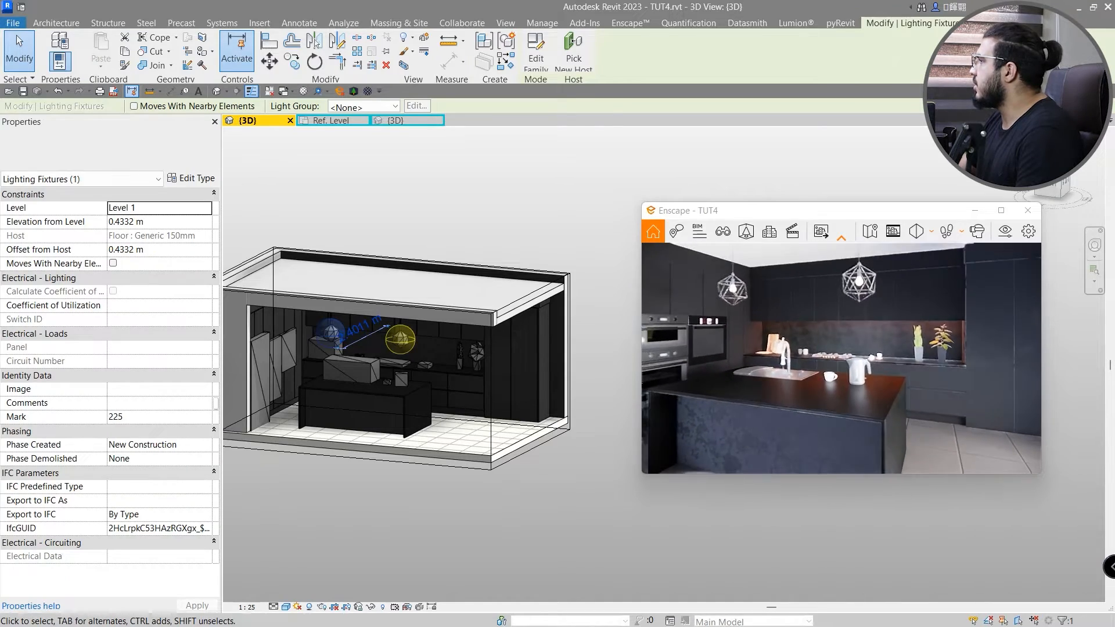
pyautogui.scroll(-2, 841, 358)
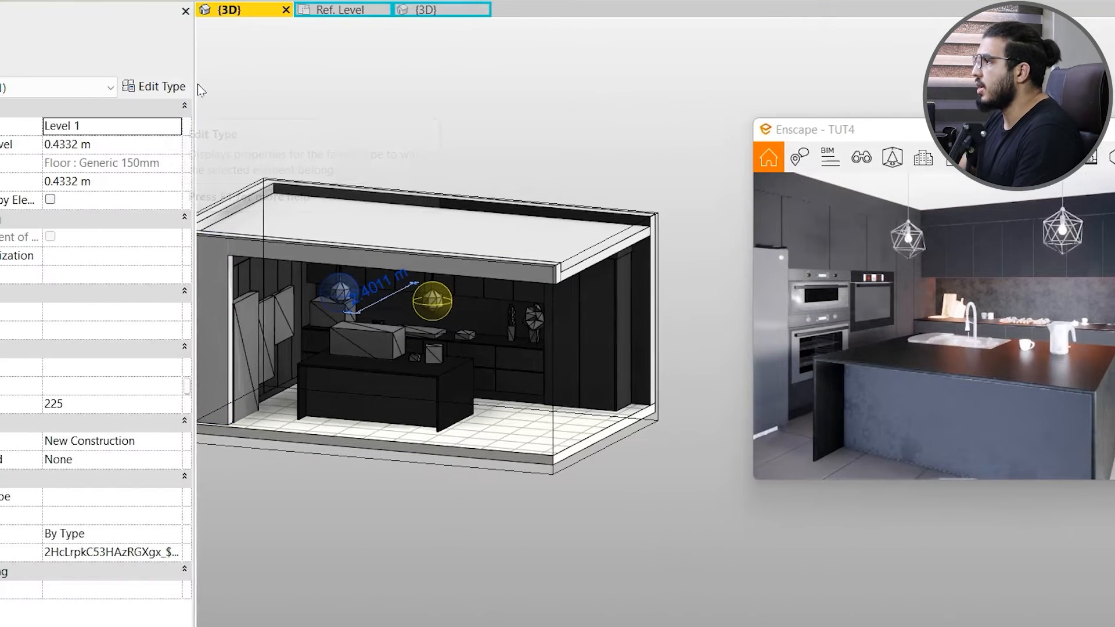
pyautogui.press('Escape')
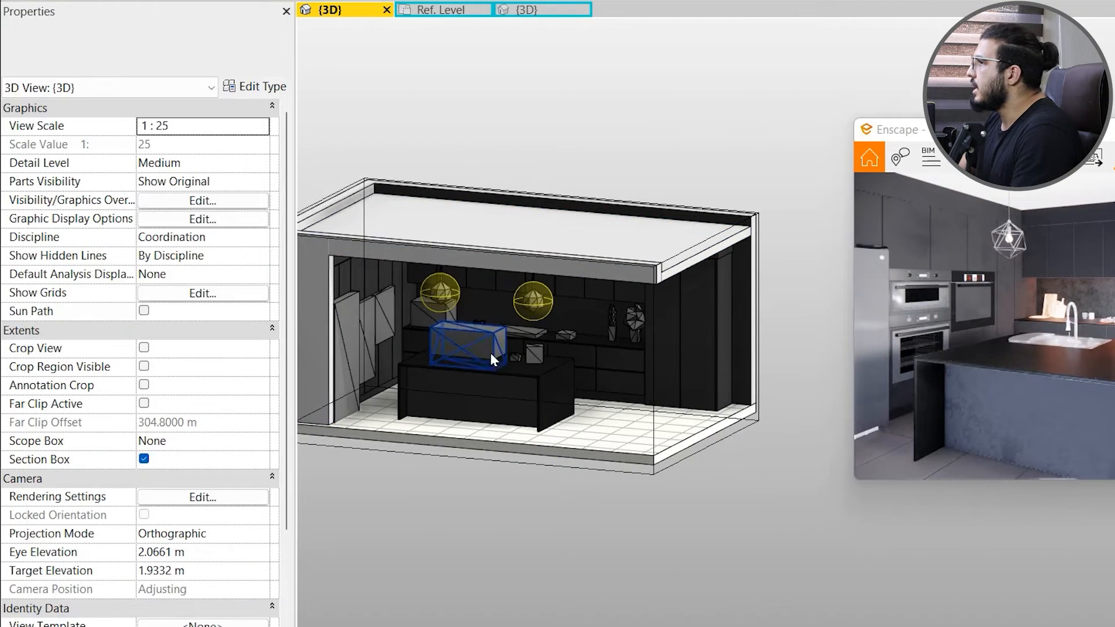
pyautogui.click(253, 88)
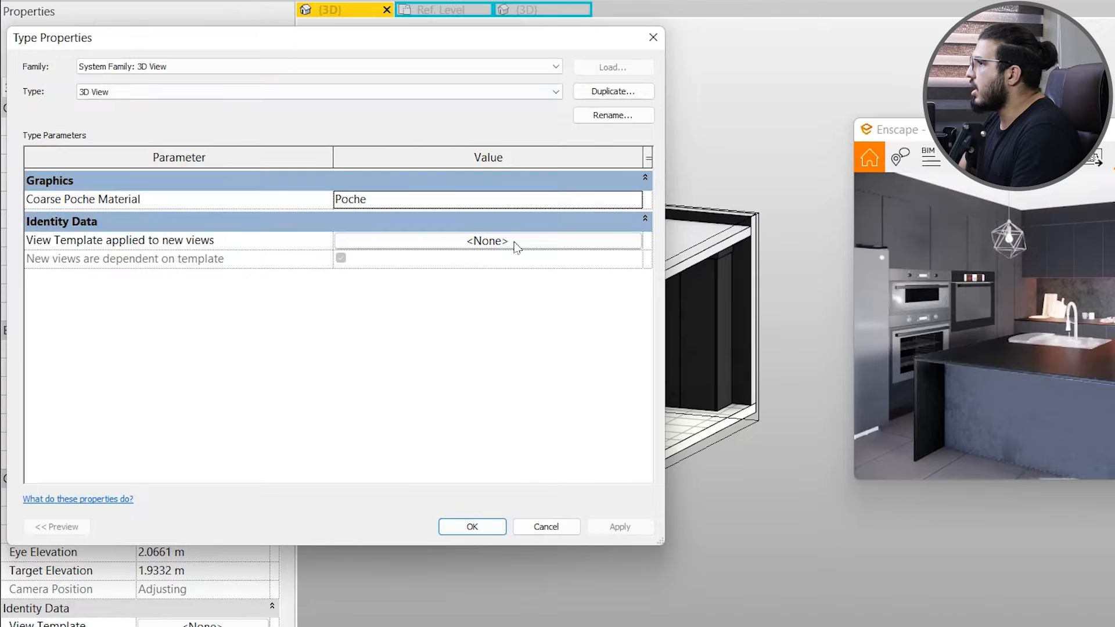
pyautogui.click(653, 38)
# Set the selected pendant sphere light's type initial intensity to an illuminance of 500 lx at a distance of 3.0480 m.
pyautogui.scroll(5, 559, 224)
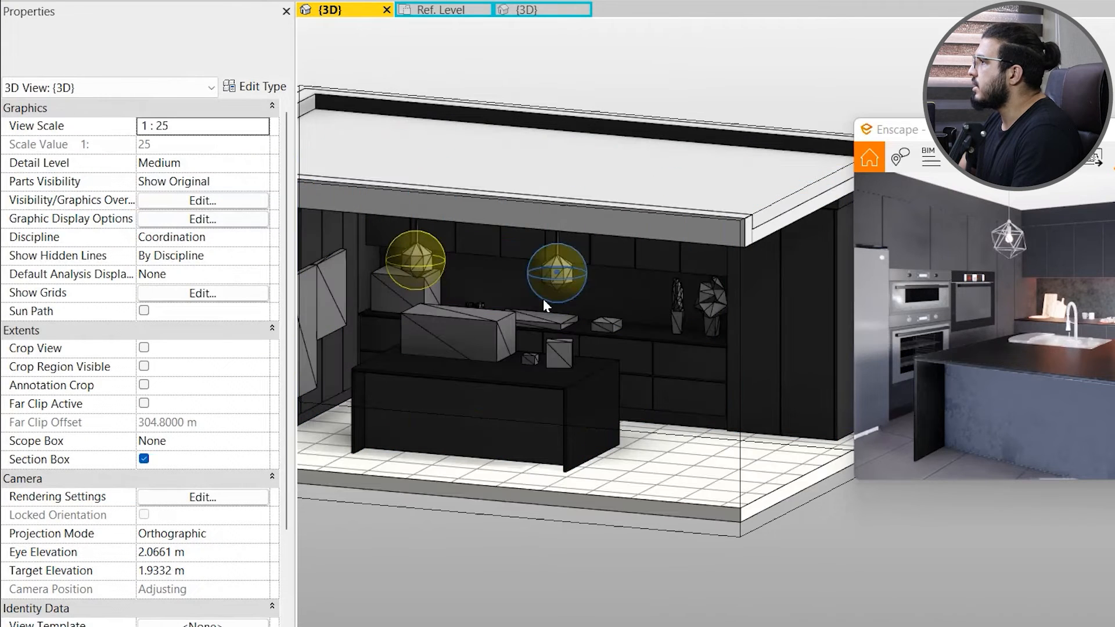
pyautogui.click(550, 272)
pyautogui.click(268, 97)
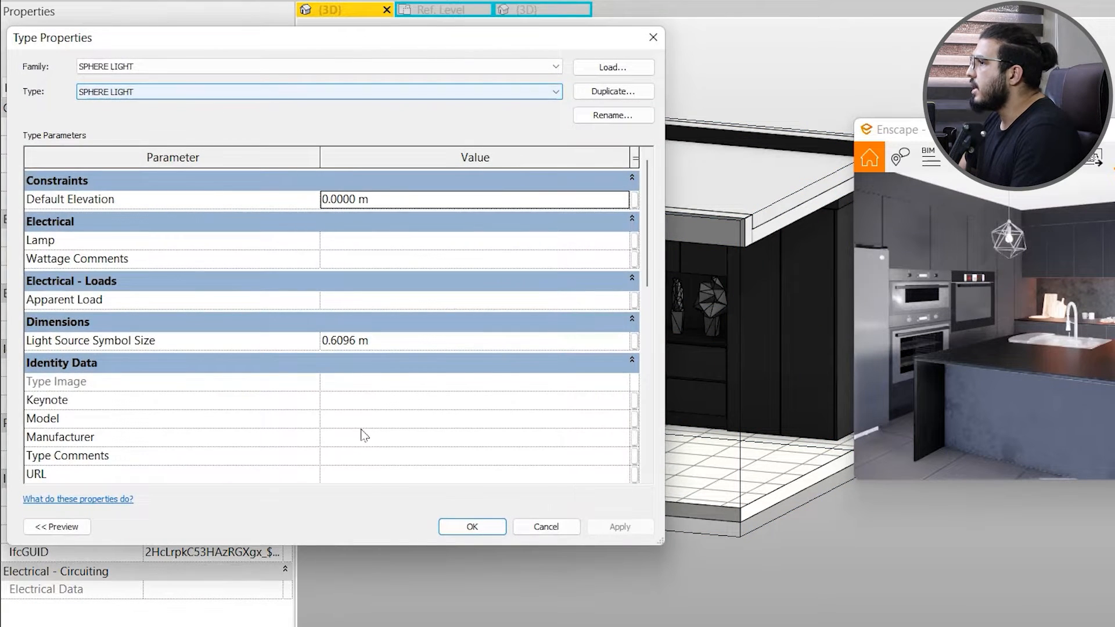
pyautogui.scroll(-5, 360, 431)
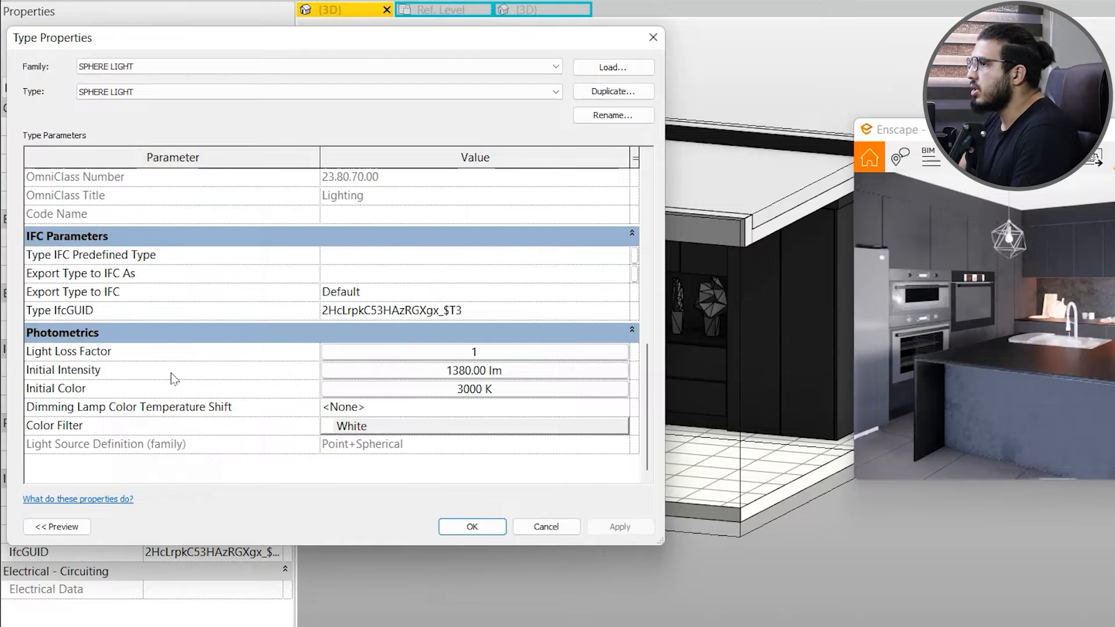
pyautogui.click(345, 371)
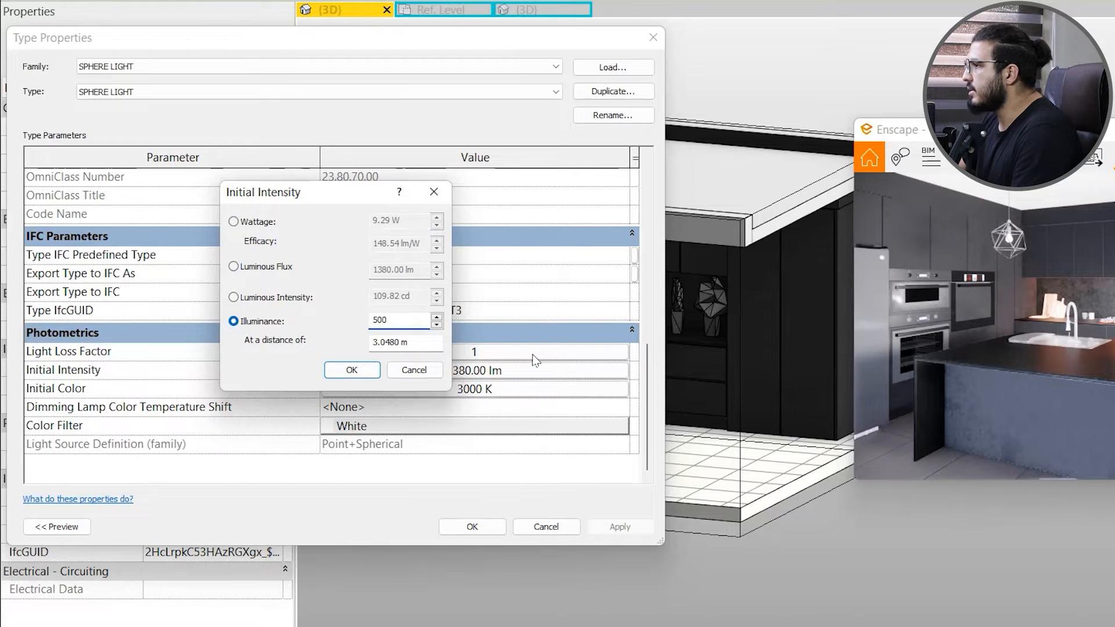
pyautogui.click(370, 376)
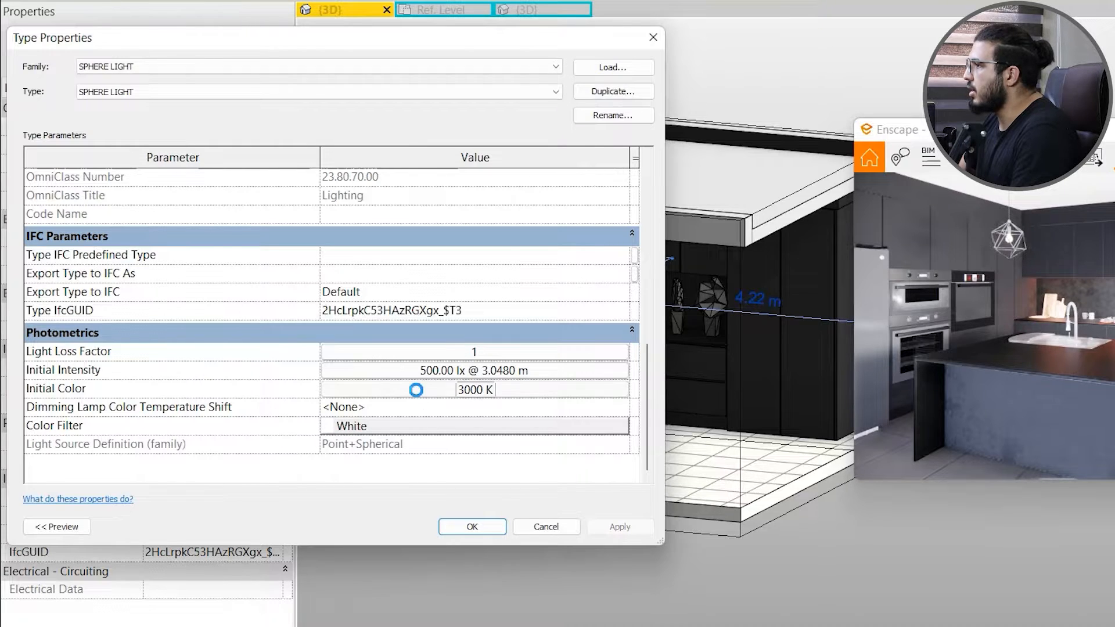
# Set the sphere light's initial colour to the Halogen preset of 3200 K and accept the type property changes.
pyautogui.click(475, 390)
pyautogui.click(737, 446)
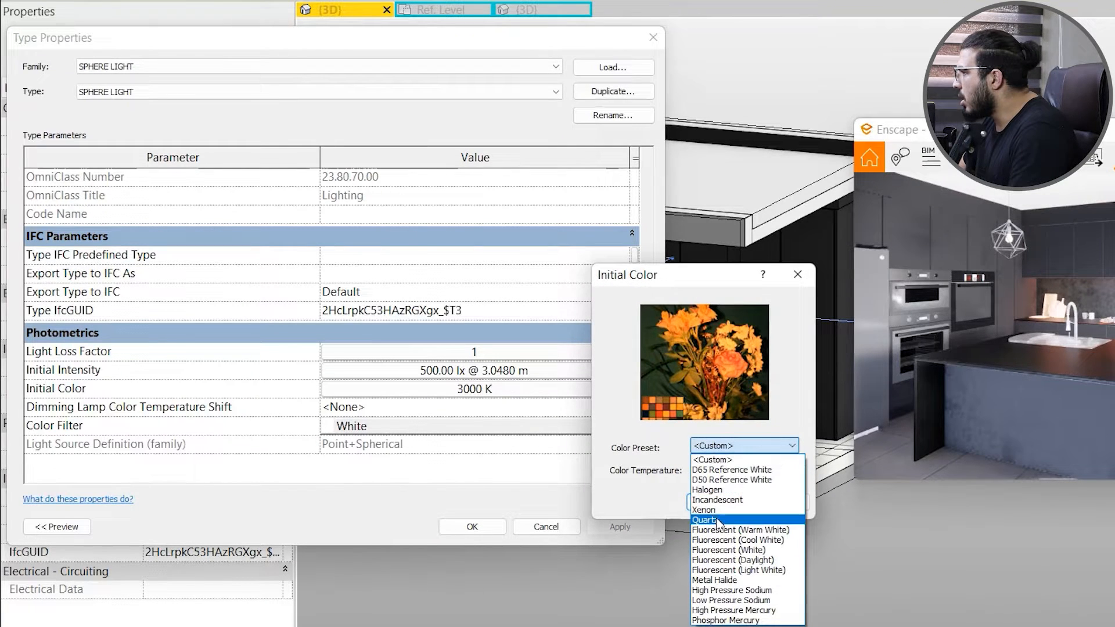
pyautogui.click(717, 491)
pyautogui.click(715, 503)
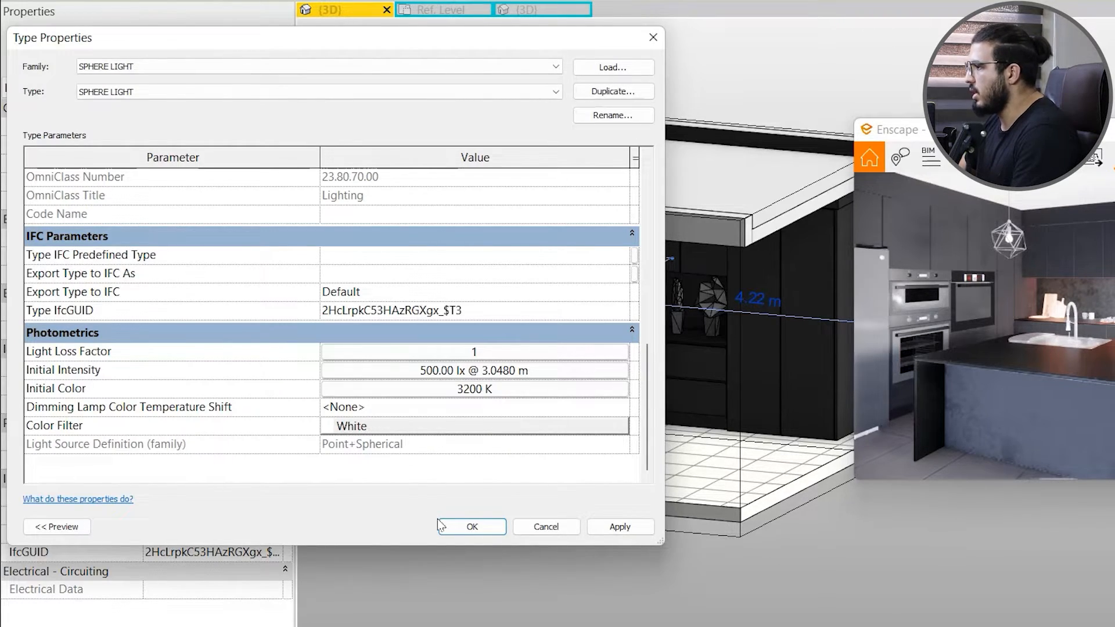
pyautogui.click(472, 526)
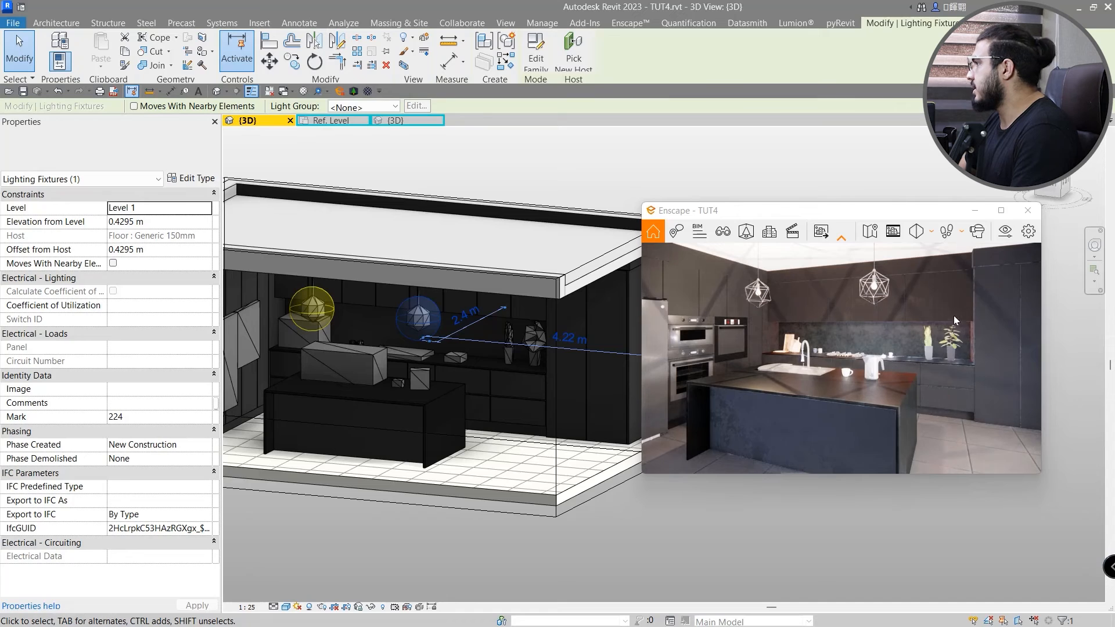
# Examine the brighter pendant lighting in an enlarged Enscape render, then restore the smaller render window.
pyautogui.moveTo(925, 214); pyautogui.dragTo(556, 184)
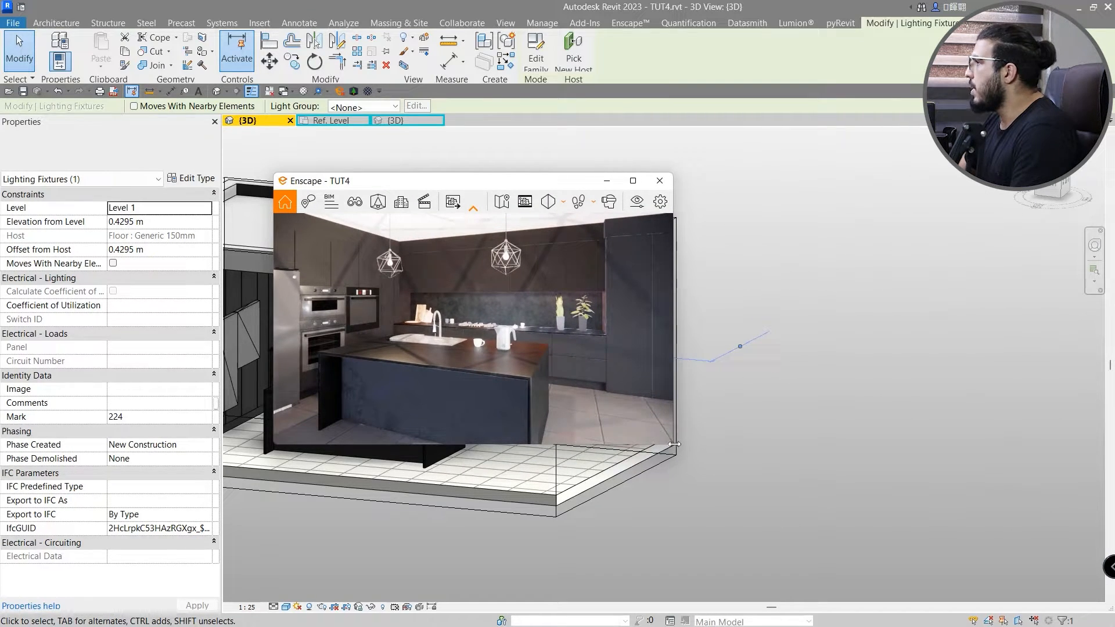
pyautogui.click(631, 181)
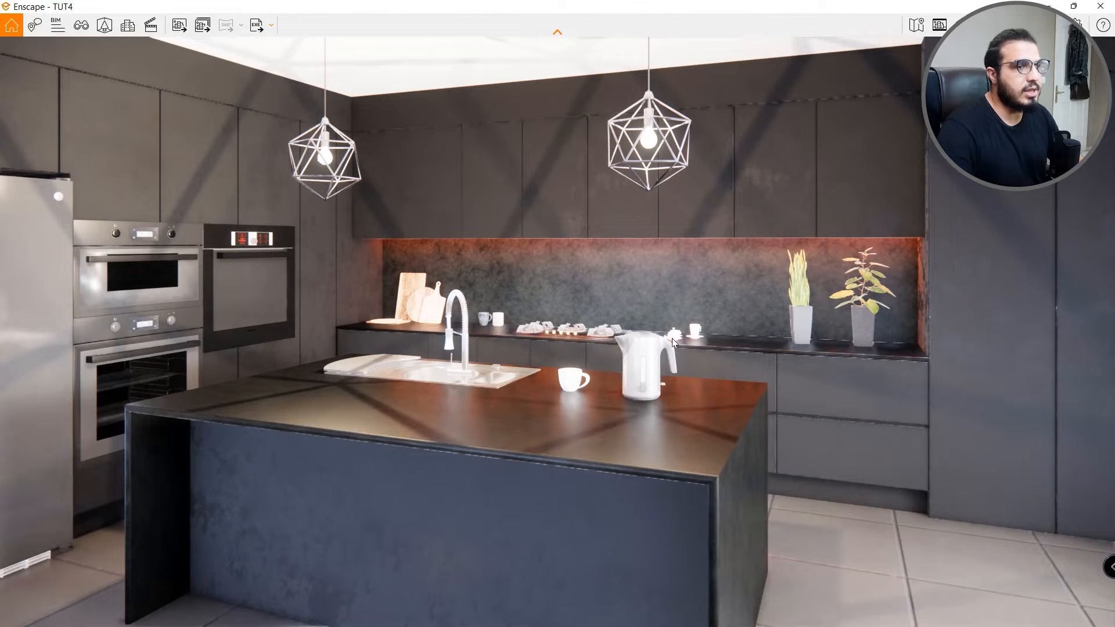
pyautogui.moveTo(666, 6); pyautogui.dragTo(906, 253)
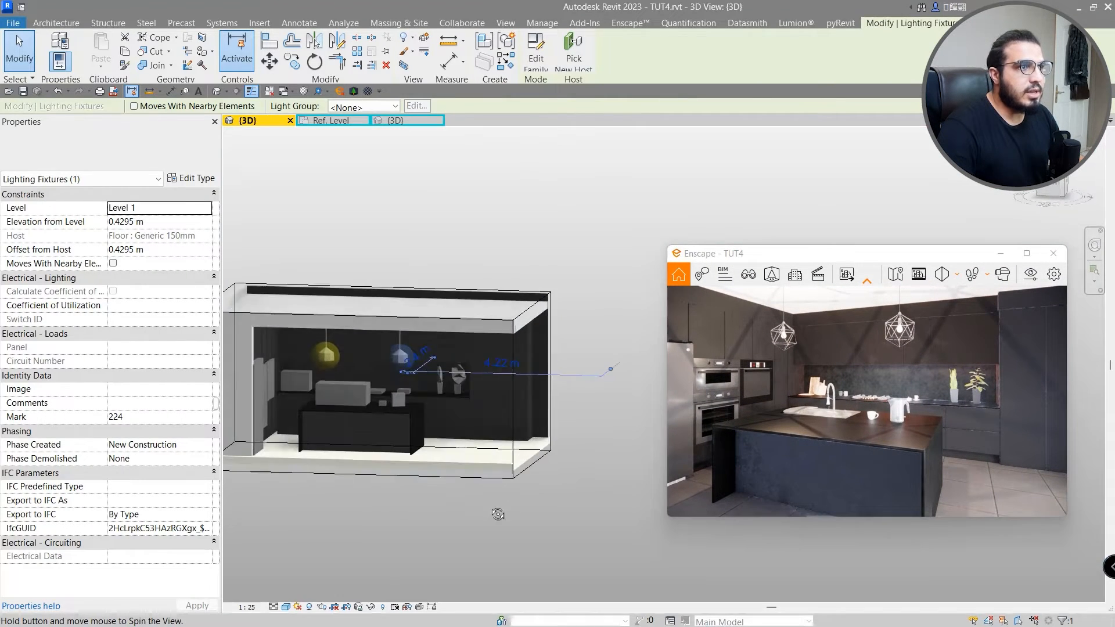
# Shrink the section box from the front and from below to expose the underside of the wall cabinets.
pyautogui.scroll(5, 500, 371)
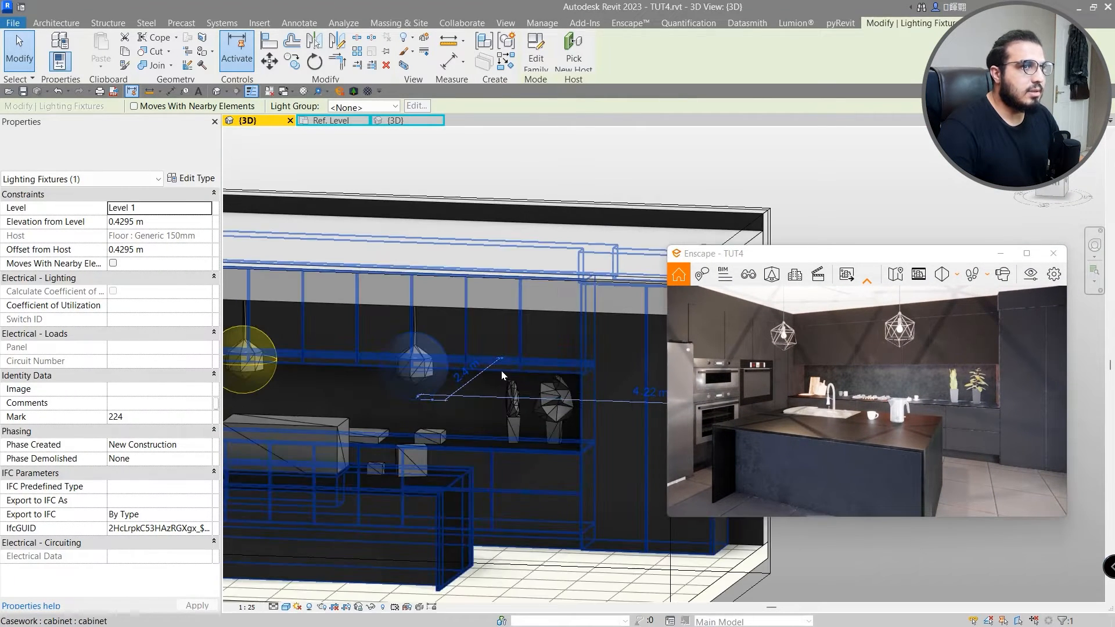
pyautogui.scroll(-5, 501, 370)
pyautogui.keyDown('shift'); pyautogui.moveTo(501, 370); pyautogui.dragTo(301, 347, button='middle'); pyautogui.keyUp('shift')
pyautogui.click(380, 408)
pyautogui.moveTo(299, 345); pyautogui.dragTo(504, 352)
pyautogui.keyDown('shift'); pyautogui.moveTo(515, 444); pyautogui.dragTo(599, 330, button='middle'); pyautogui.keyUp('shift')
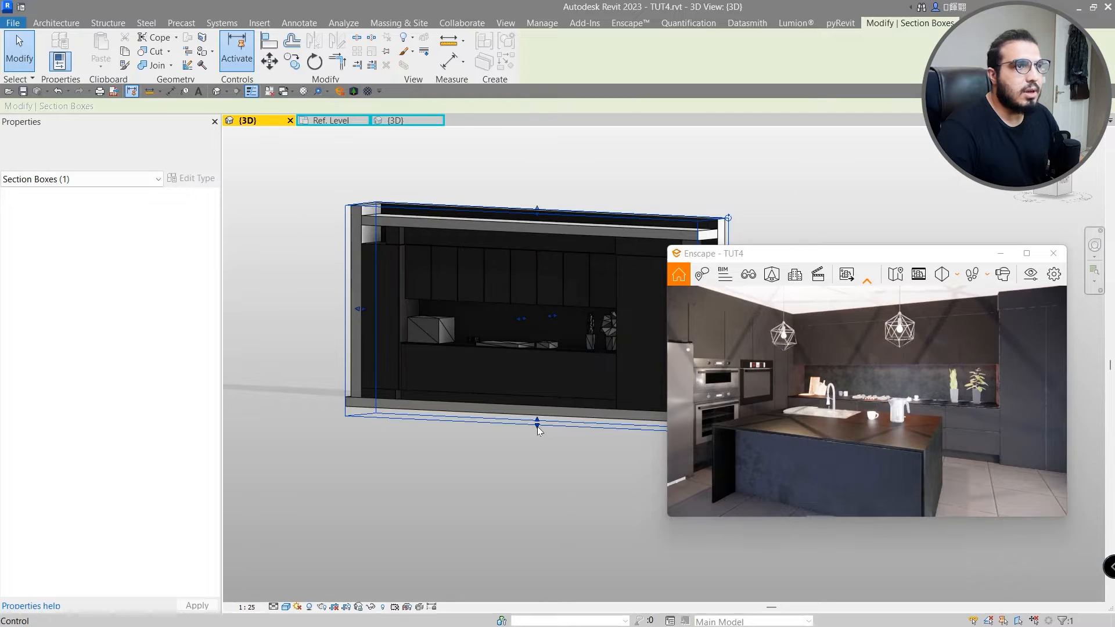
pyautogui.moveTo(537, 427); pyautogui.dragTo(540, 347)
pyautogui.moveTo(532, 382); pyautogui.dragTo(515, 418, button='middle')
pyautogui.click(507, 404)
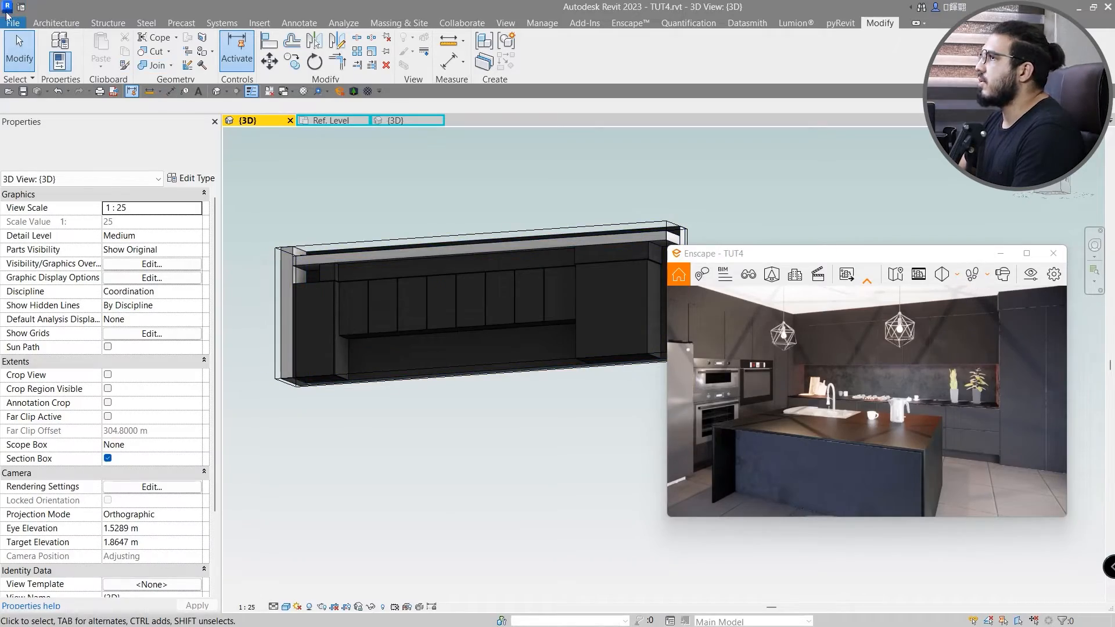
# In the SPHERE LIGHT family's 3D view, redefine the light source to emit from a line with spherical distribution.
pyautogui.click(16, 24)
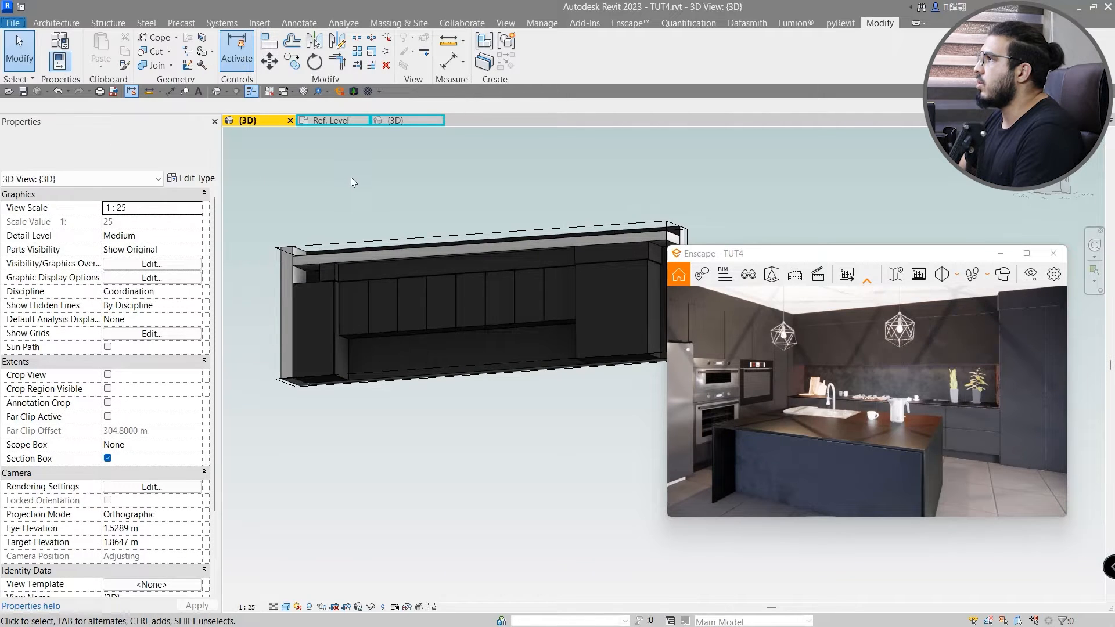
pyautogui.click(410, 120)
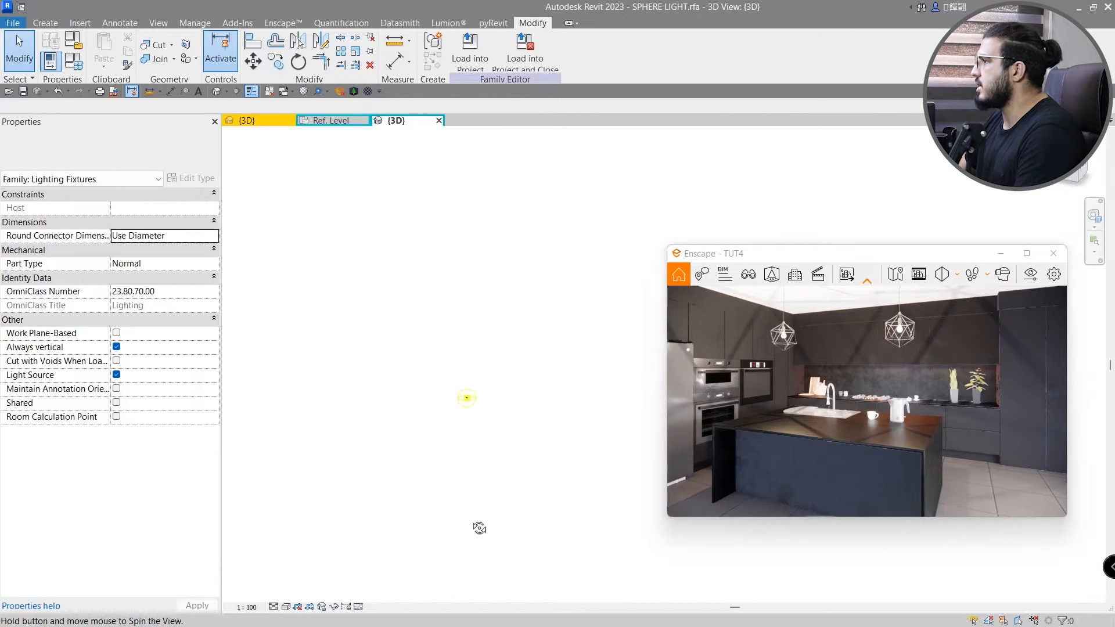
pyautogui.scroll(4, 487, 423)
pyautogui.click(428, 410)
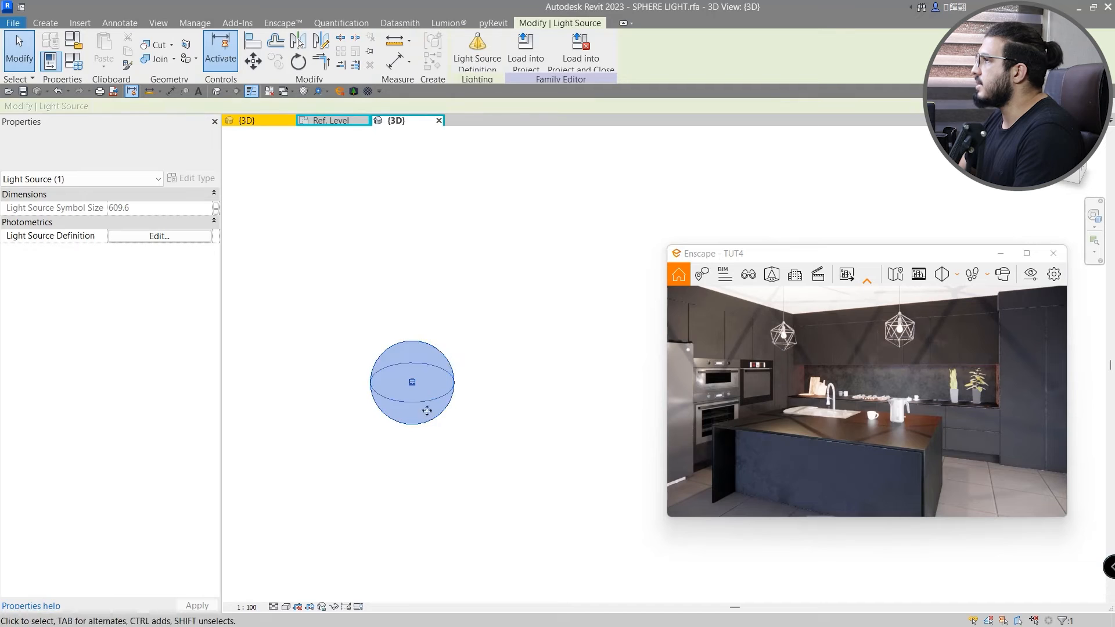
pyautogui.click(472, 46)
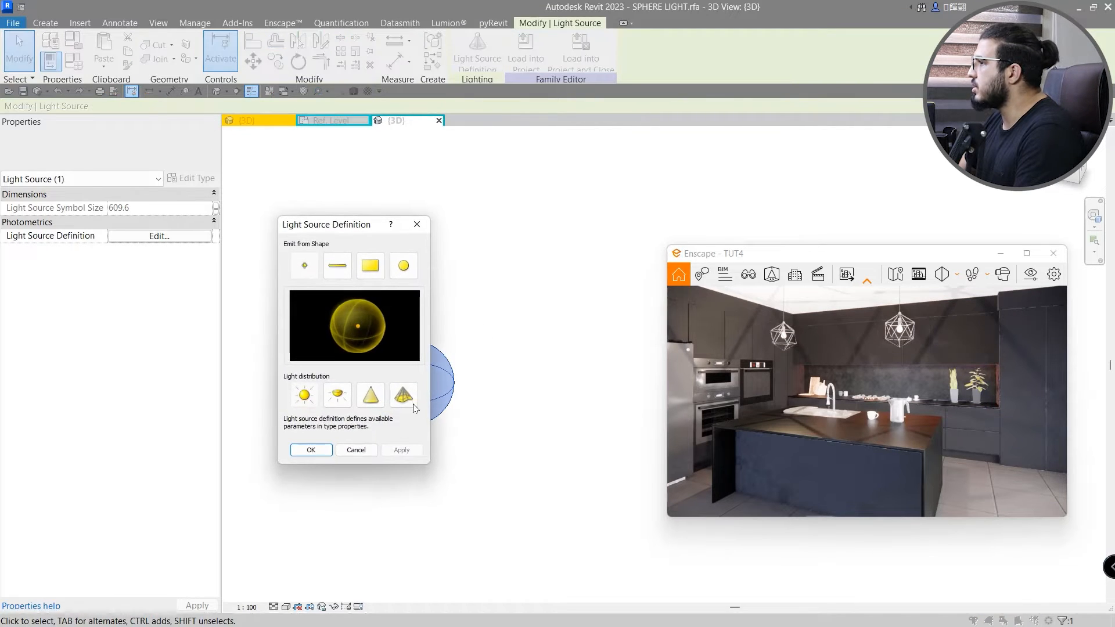
pyautogui.click(325, 253)
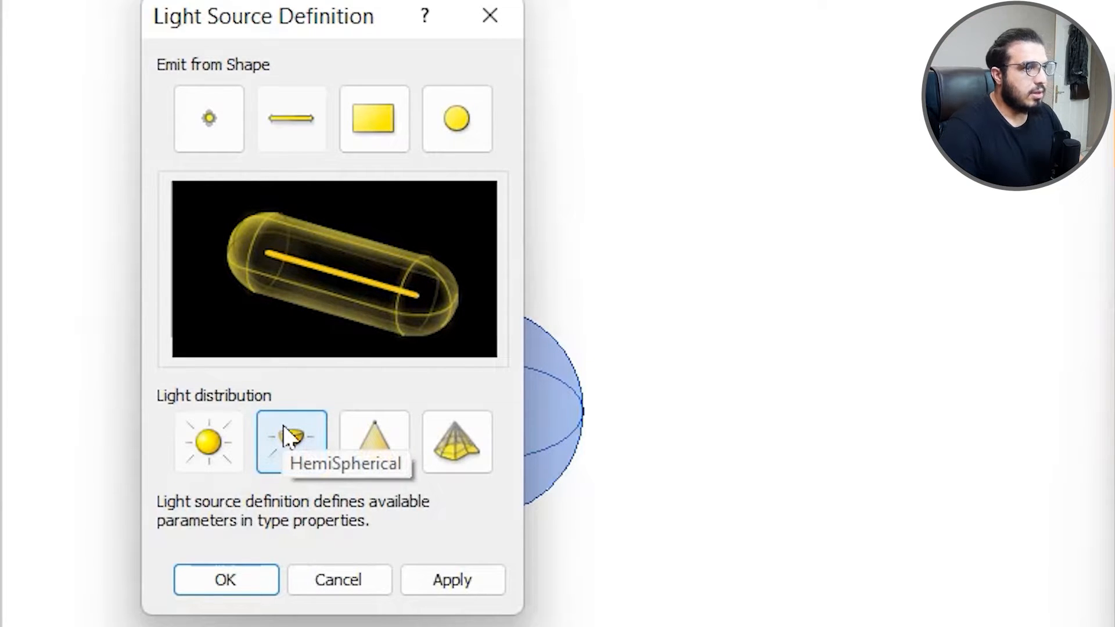
pyautogui.click(226, 581)
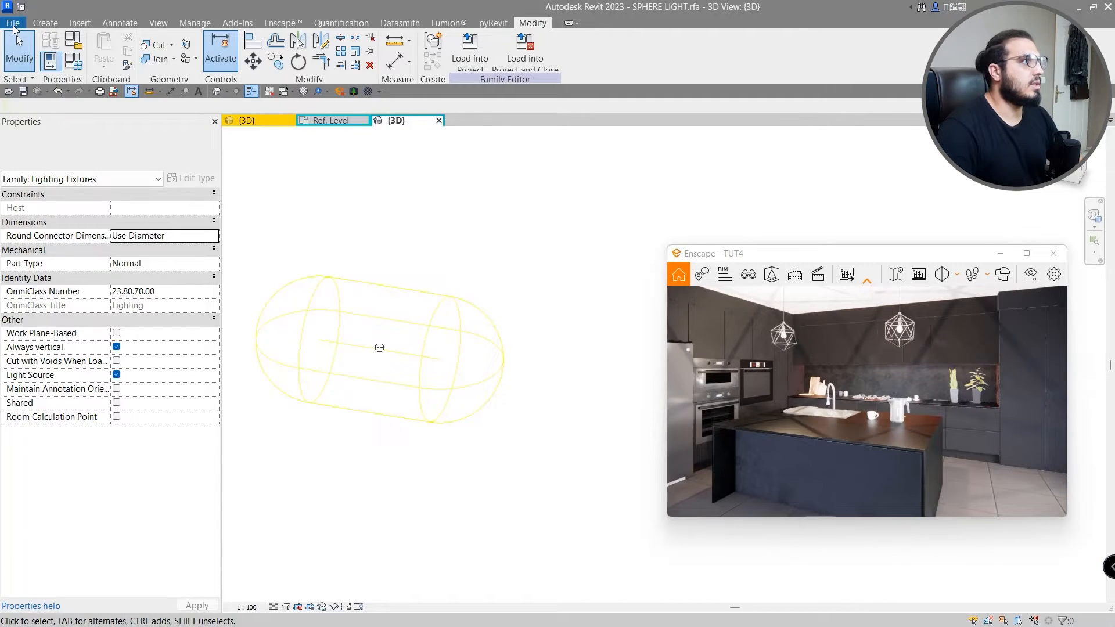
# Save the modified light family under the name LINEAR and load it into the TUT4 kitchen project.
pyautogui.click(13, 26)
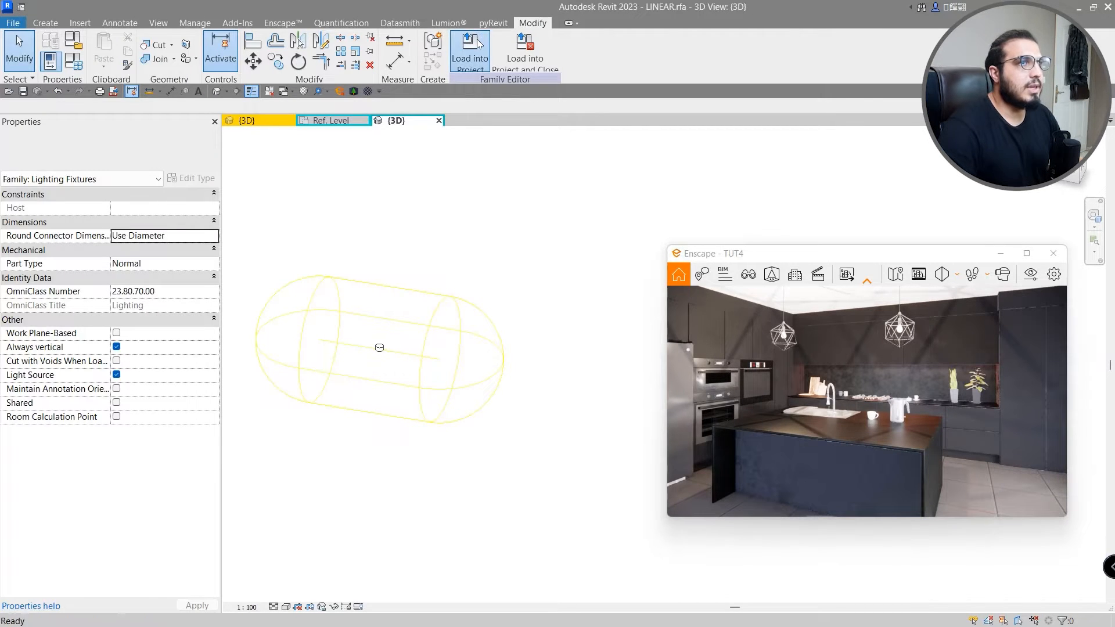
pyautogui.click(478, 42)
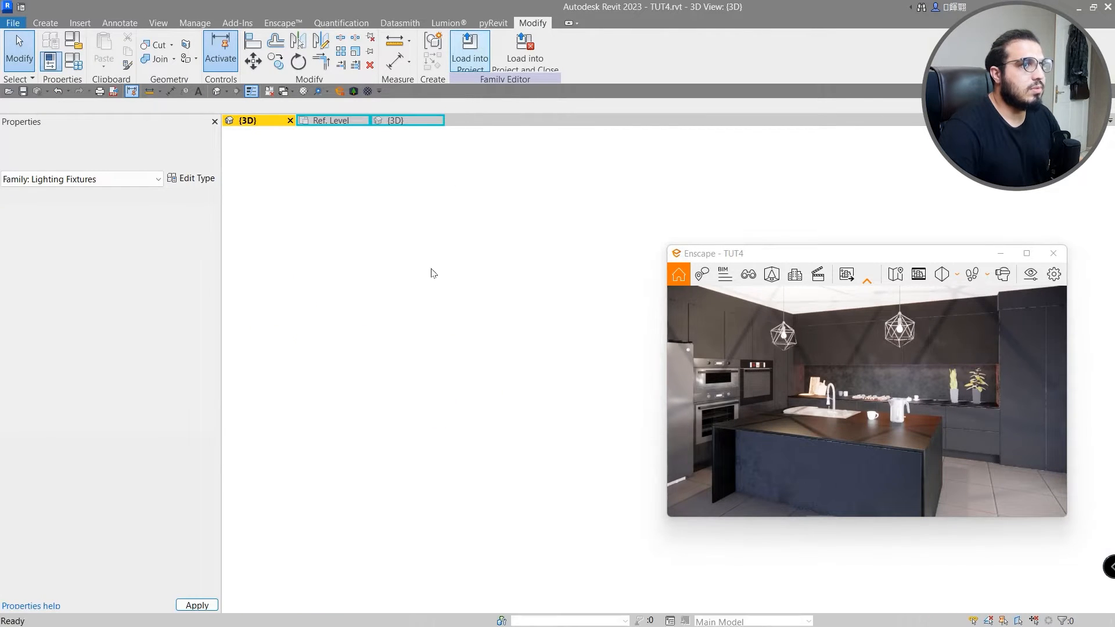
# Place one linear light on Level 1 near the wall cabinets and end the placement.
pyautogui.scroll(5, 401, 395)
pyautogui.scroll(-5, 398, 415)
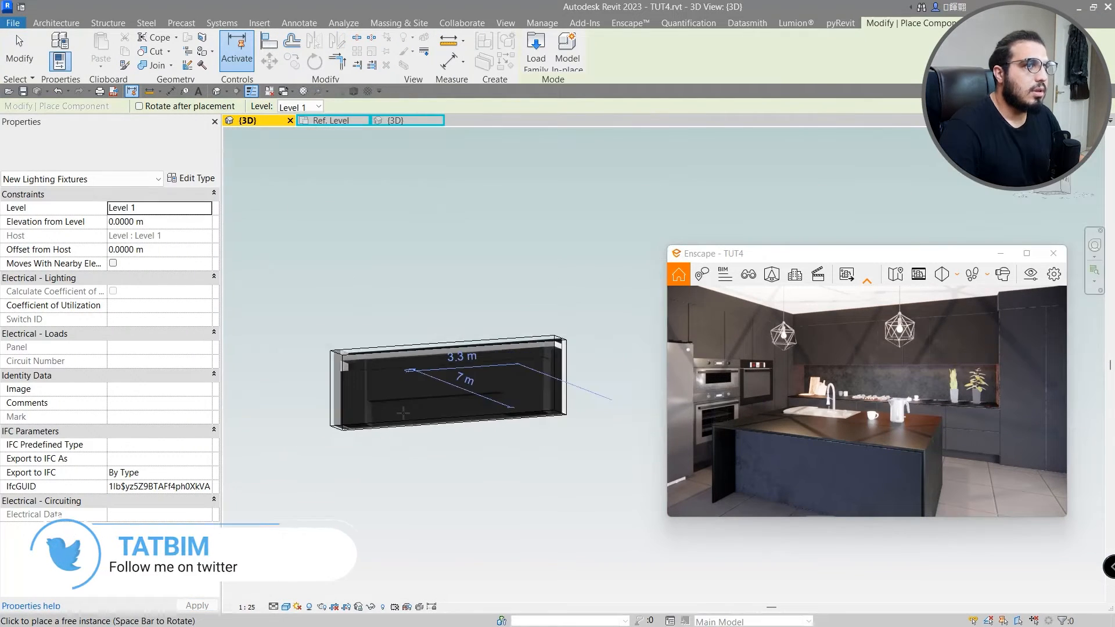
pyautogui.scroll(4, 414, 448)
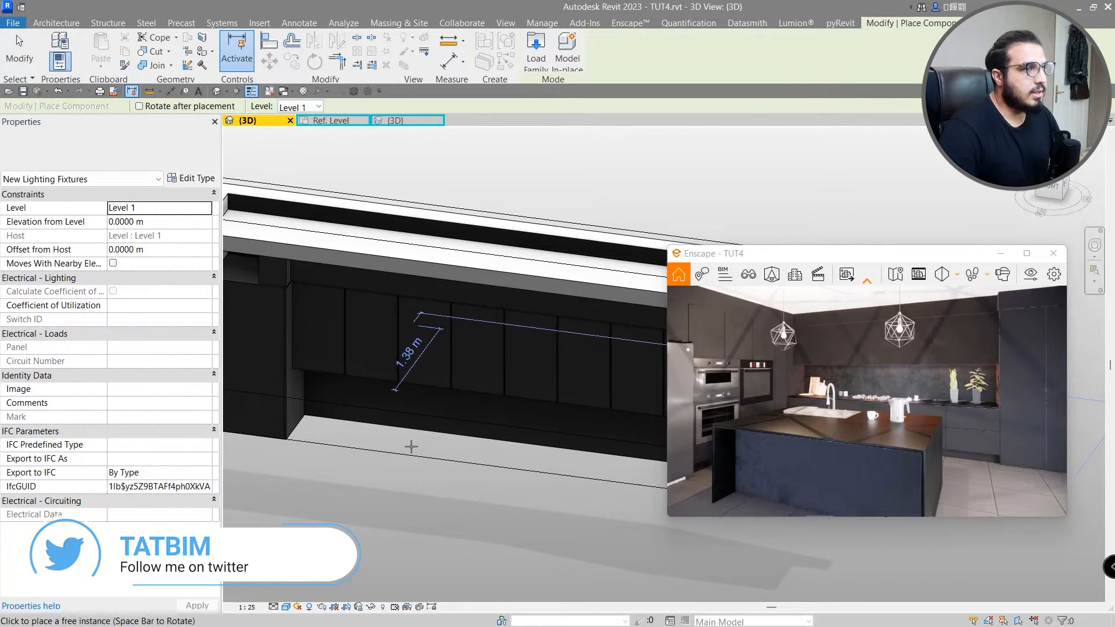
pyautogui.press('Escape')
pyautogui.press('Escape')
# Turn off the section box and switch the project's 3D view to the Wireframe visual style.
pyautogui.scroll(-5, 424, 428)
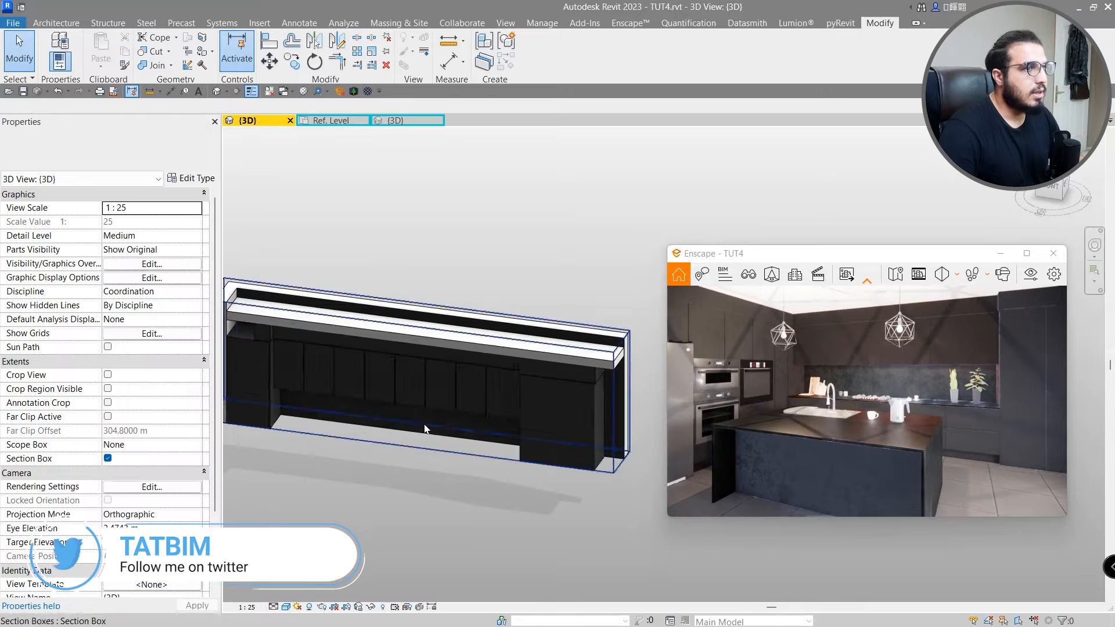
pyautogui.click(108, 458)
pyautogui.scroll(-6, 455, 440)
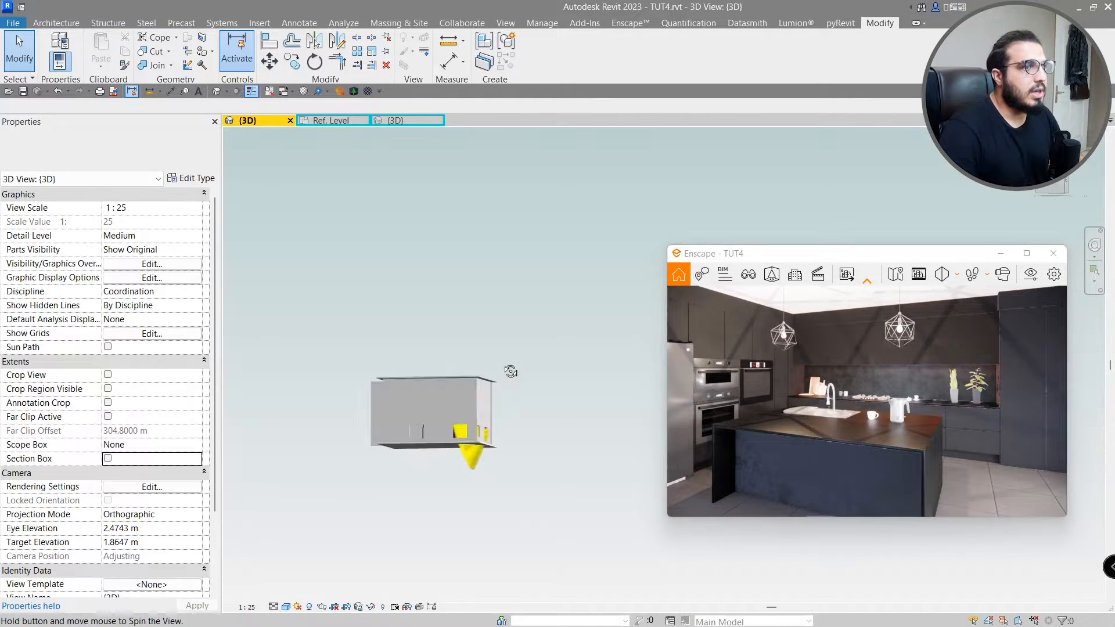
pyautogui.scroll(3, 464, 407)
pyautogui.scroll(3, 430, 435)
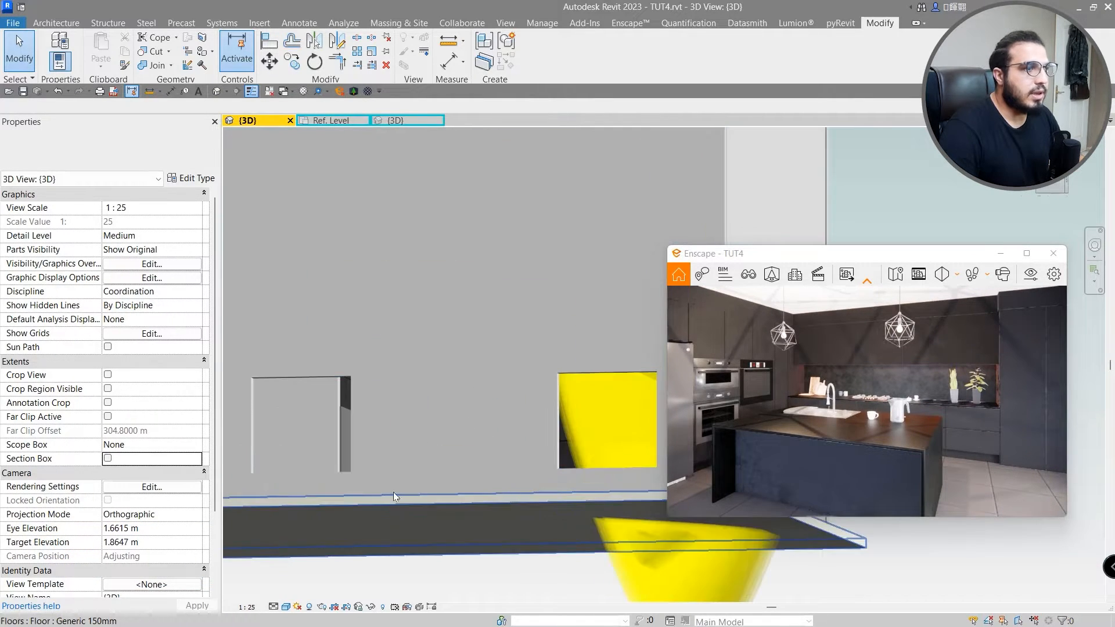
pyautogui.click(288, 608)
pyautogui.click(314, 534)
pyautogui.scroll(2, 418, 468)
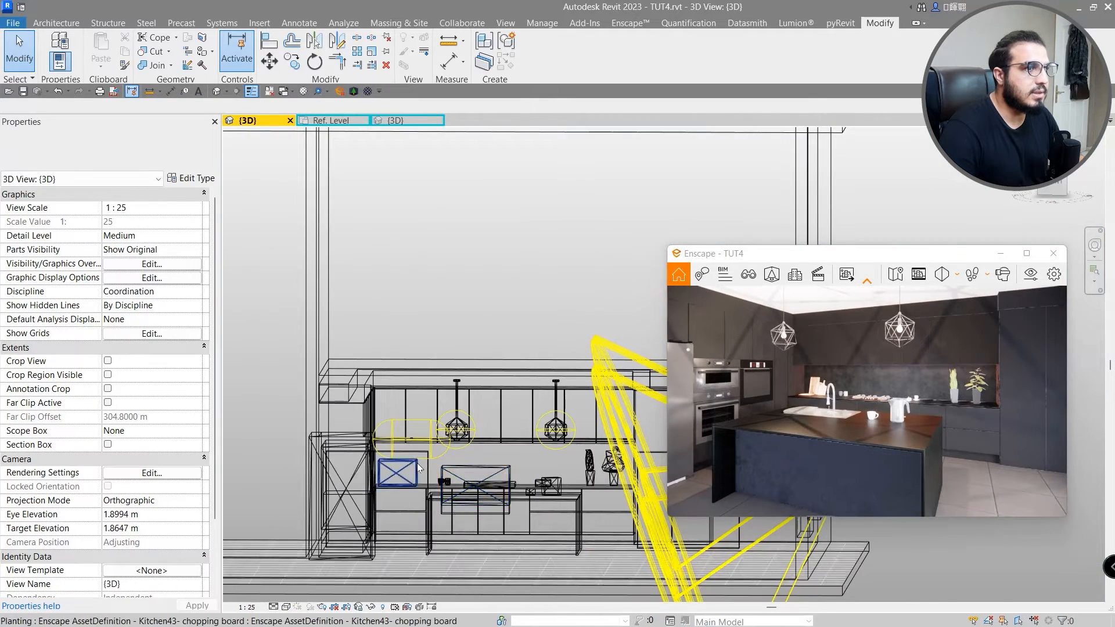
# Select the linear light and move it in a top view from outside the back wall to the wall cabinets.
pyautogui.scroll(3, 418, 468)
pyautogui.click(438, 452)
pyautogui.press('Escape')
pyautogui.click(461, 450)
pyautogui.scroll(-4, 461, 451)
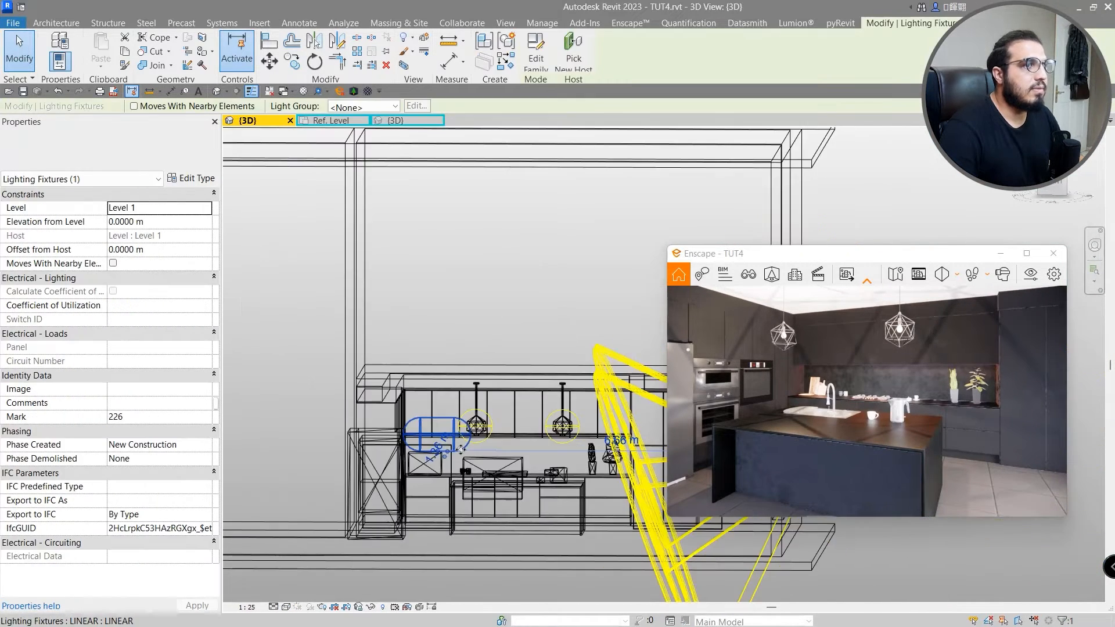
pyautogui.scroll(-4, 461, 450)
pyautogui.keyDown('shift'); pyautogui.moveTo(465, 465); pyautogui.dragTo(494, 584, button='middle'); pyautogui.keyUp('shift')
pyautogui.keyDown('shift'); pyautogui.moveTo(604, 311); pyautogui.dragTo(639, 325, button='middle'); pyautogui.keyUp('shift')
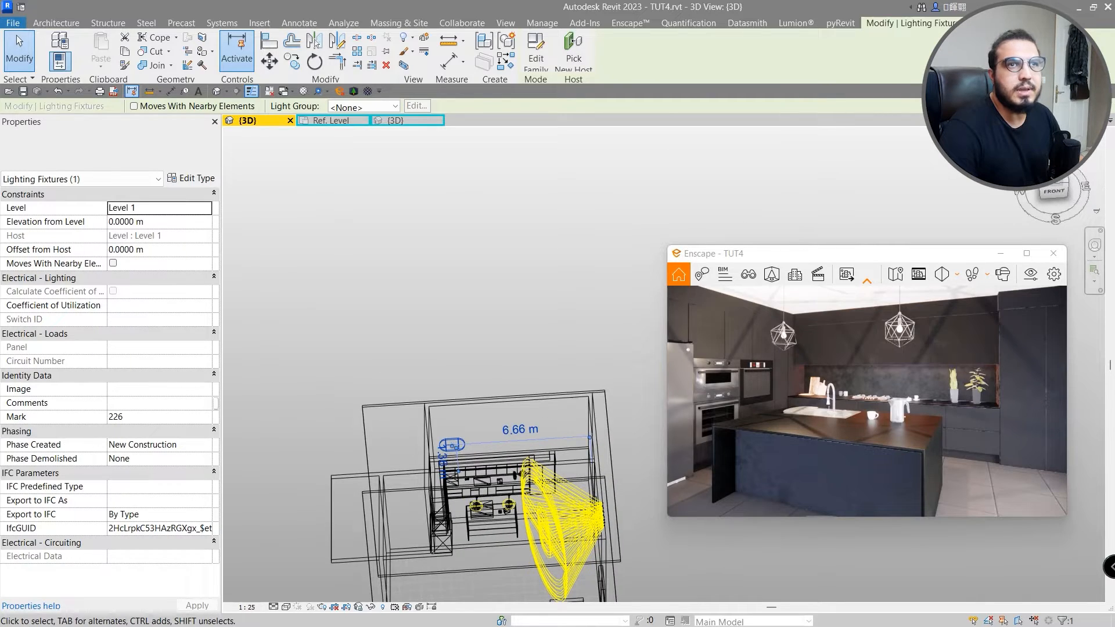
pyautogui.scroll(4, 452, 444)
pyautogui.moveTo(522, 378); pyautogui.dragTo(406, 291, button='middle')
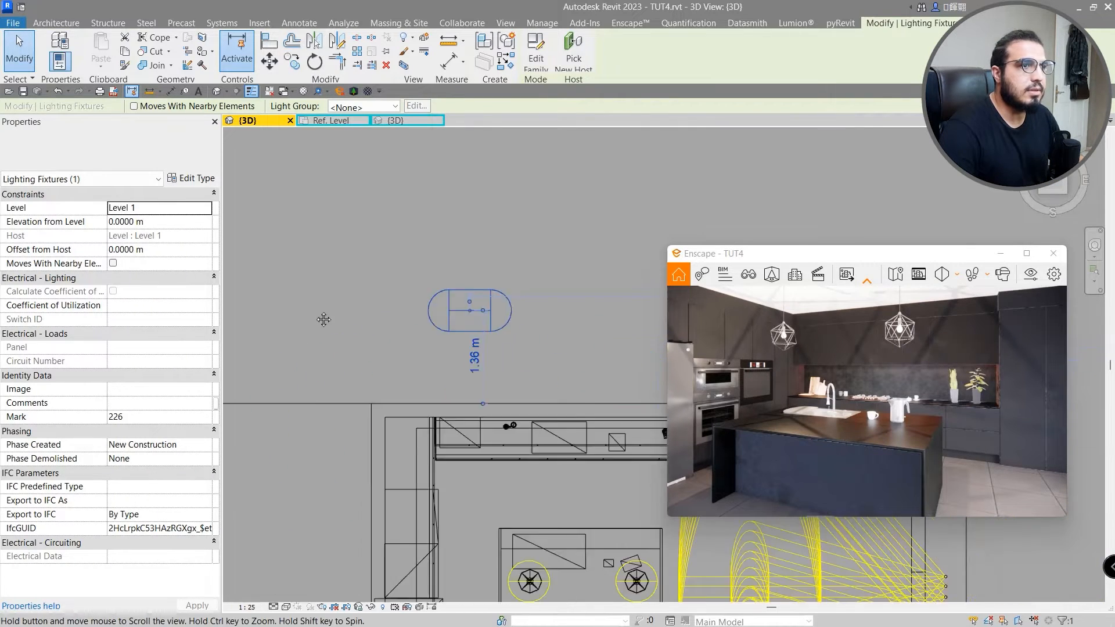
pyautogui.scroll(3, 267, 265)
pyautogui.moveTo(401, 198); pyautogui.dragTo(386, 532)
# Nudge the linear light toward the back wall until it lies about 0.025 m from the adjacent cabinet line.
pyautogui.scroll(2, 361, 479)
pyautogui.scroll(2, 382, 478)
pyautogui.scroll(1, 412, 466)
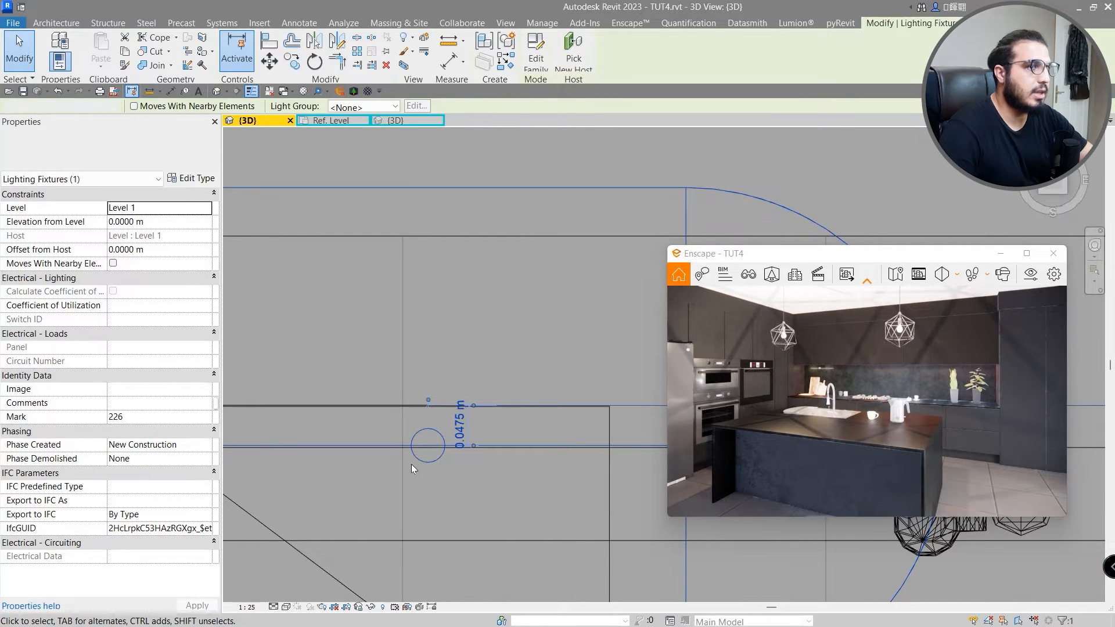
pyautogui.press('Up')
pyautogui.press('Up')
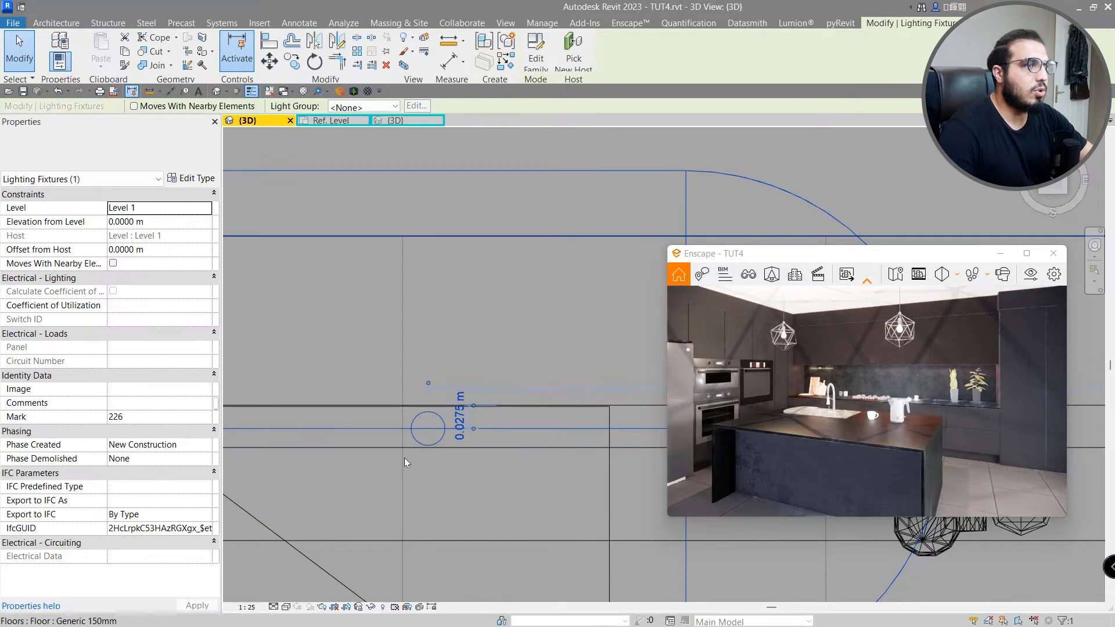
pyautogui.moveTo(434, 445); pyautogui.dragTo(435, 443)
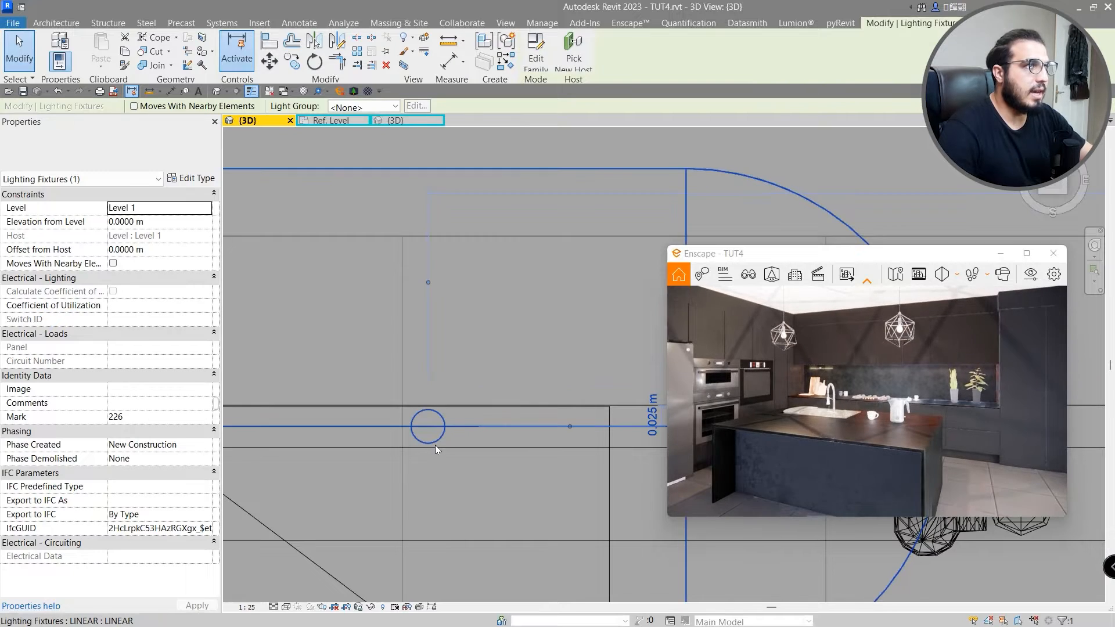
# Delete the small cylinder from the LINEAR light family and reload the family into the TUT4 project.
pyautogui.click(409, 120)
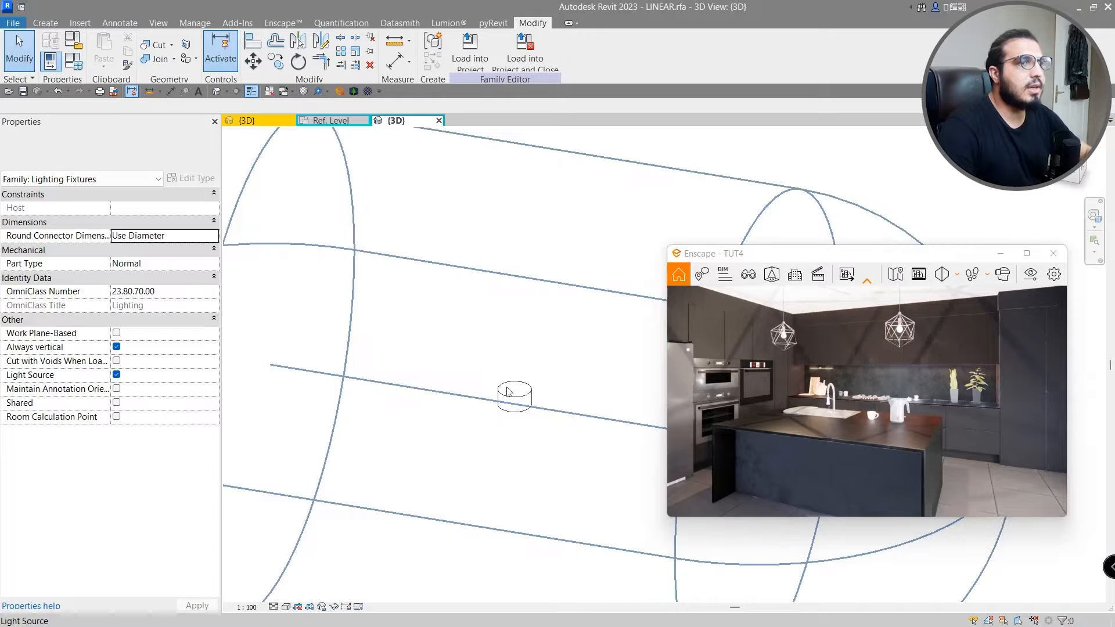
pyautogui.click(507, 391)
pyautogui.press('Escape')
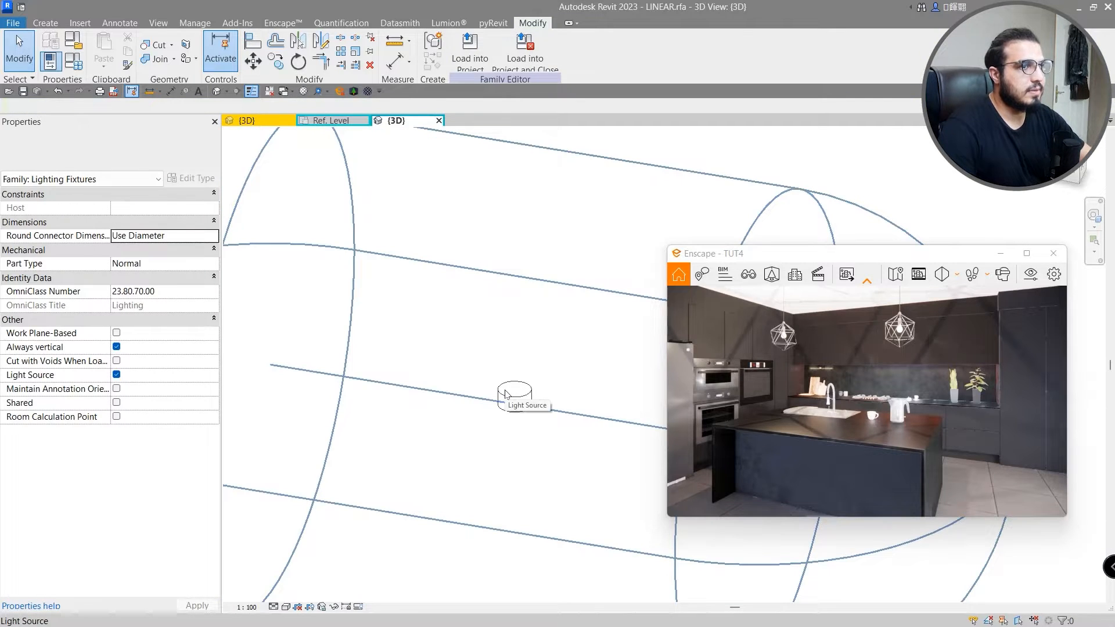
pyautogui.click(505, 394)
pyautogui.press('Escape')
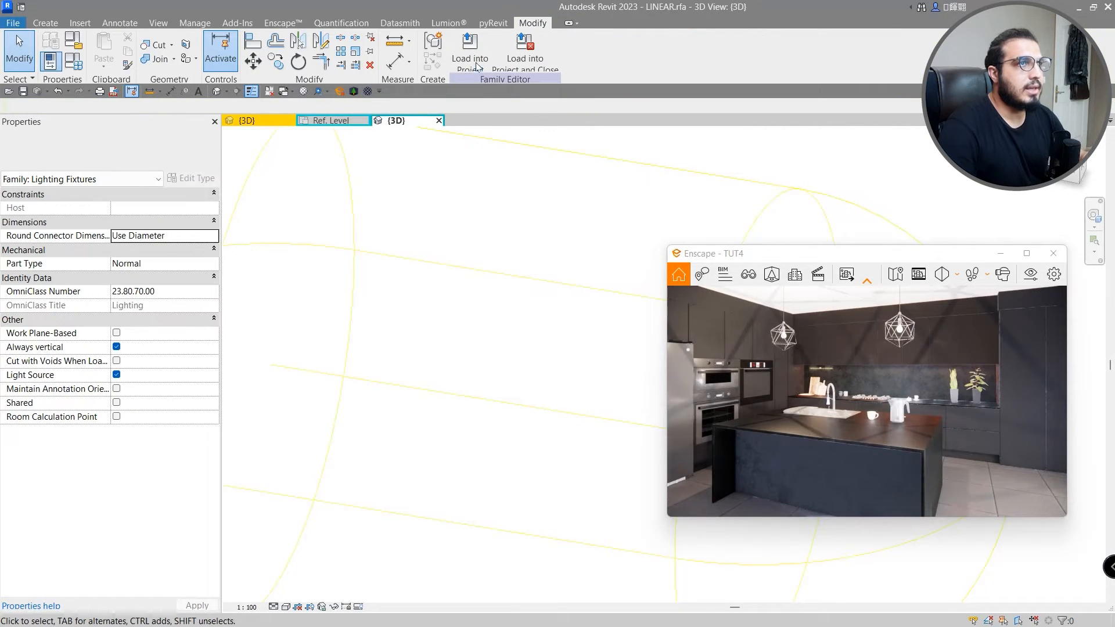
pyautogui.click(476, 66)
pyautogui.click(480, 327)
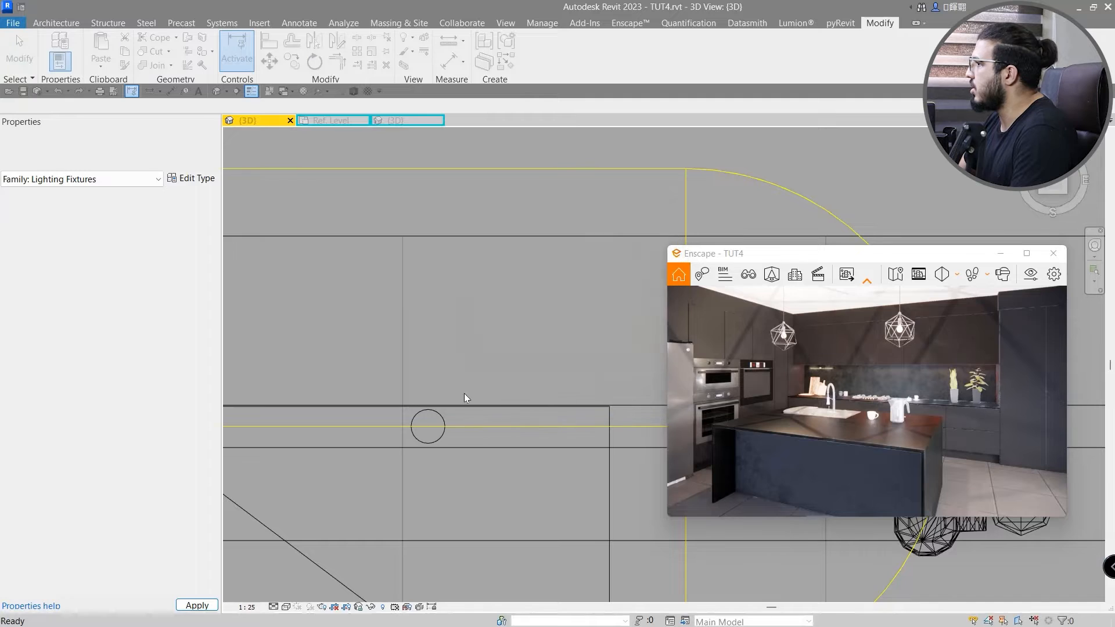
# Restore the section box and shaded display in the project's 3D view and orient the view to the kitchen's front.
pyautogui.scroll(-5, 437, 454)
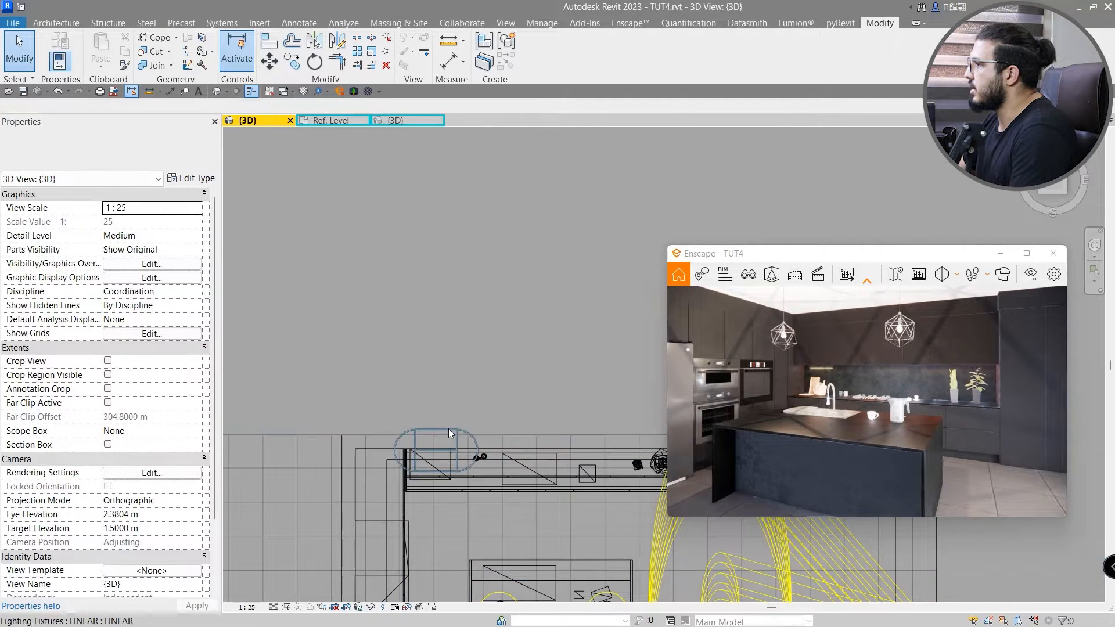
pyautogui.click(448, 432)
pyautogui.scroll(4, 486, 479)
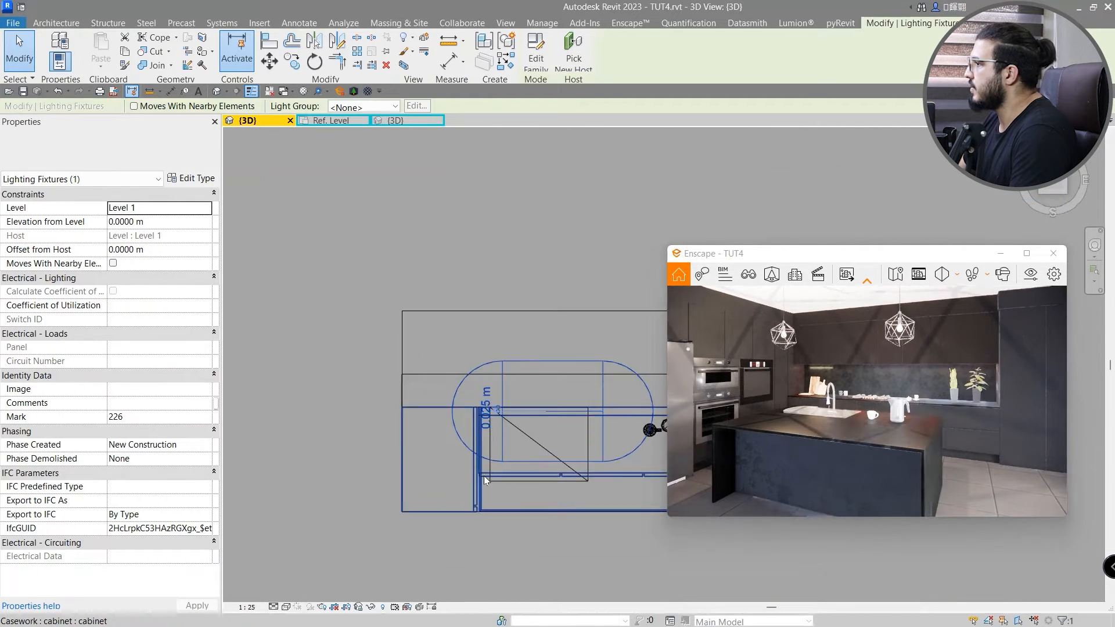
pyautogui.scroll(-4, 483, 475)
pyautogui.keyDown('shift'); pyautogui.moveTo(483, 475); pyautogui.dragTo(379, 241, button='middle'); pyautogui.keyUp('shift')
pyautogui.click(361, 237)
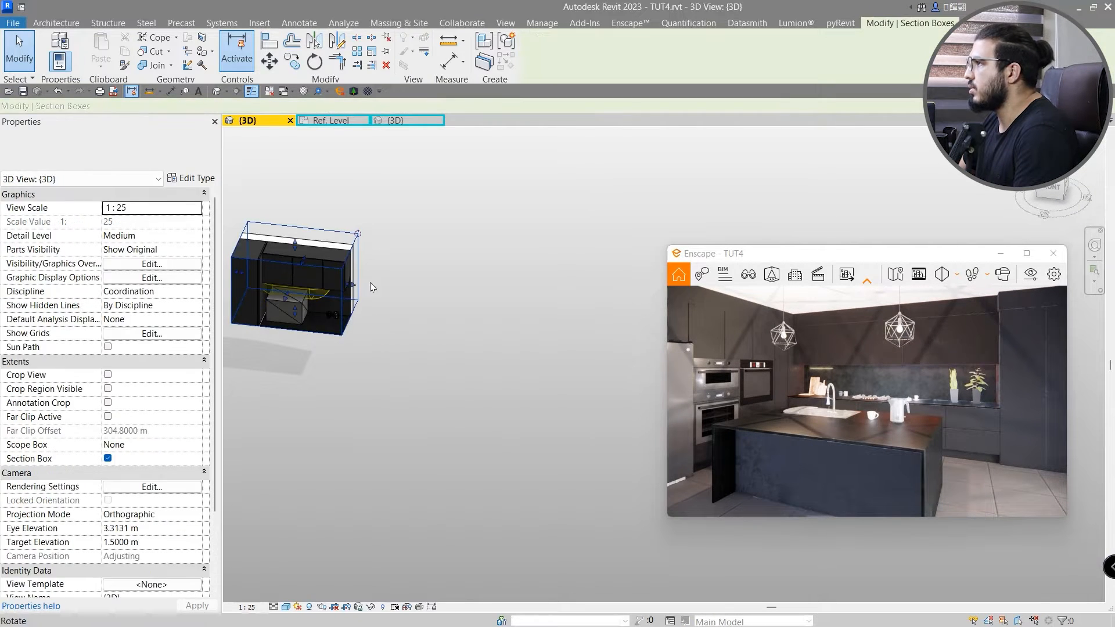
pyautogui.keyDown('shift'); pyautogui.moveTo(370, 282); pyautogui.dragTo(538, 326, button='middle'); pyautogui.keyUp('shift')
pyautogui.click(1055, 189)
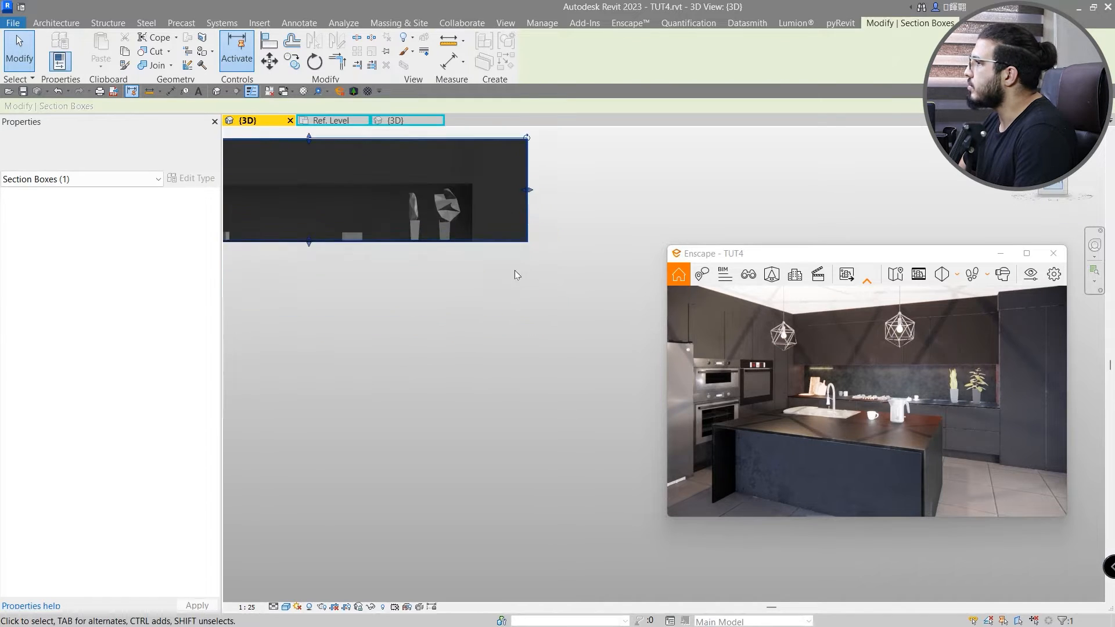
# Select the linear light below the wall cabinets and raise it to 0.0750 m above Level 1, checking it close up in Enscape.
pyautogui.moveTo(388, 301); pyautogui.dragTo(269, 340, button='middle')
pyautogui.scroll(2, 265, 340)
pyautogui.click(264, 343)
pyautogui.scroll(3, 263, 343)
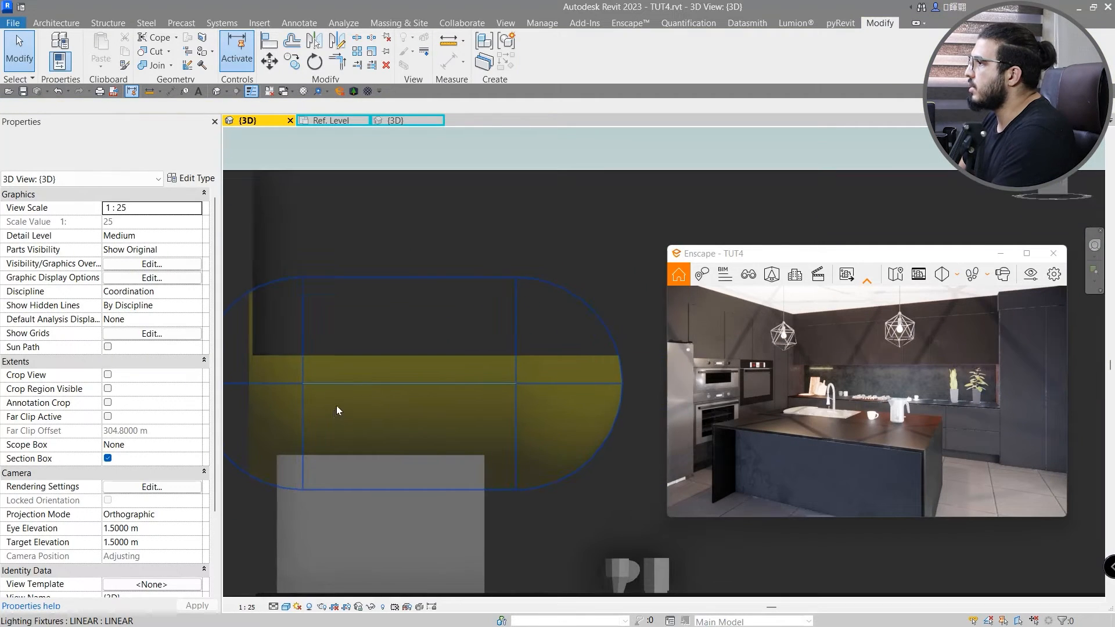
pyautogui.click(347, 390)
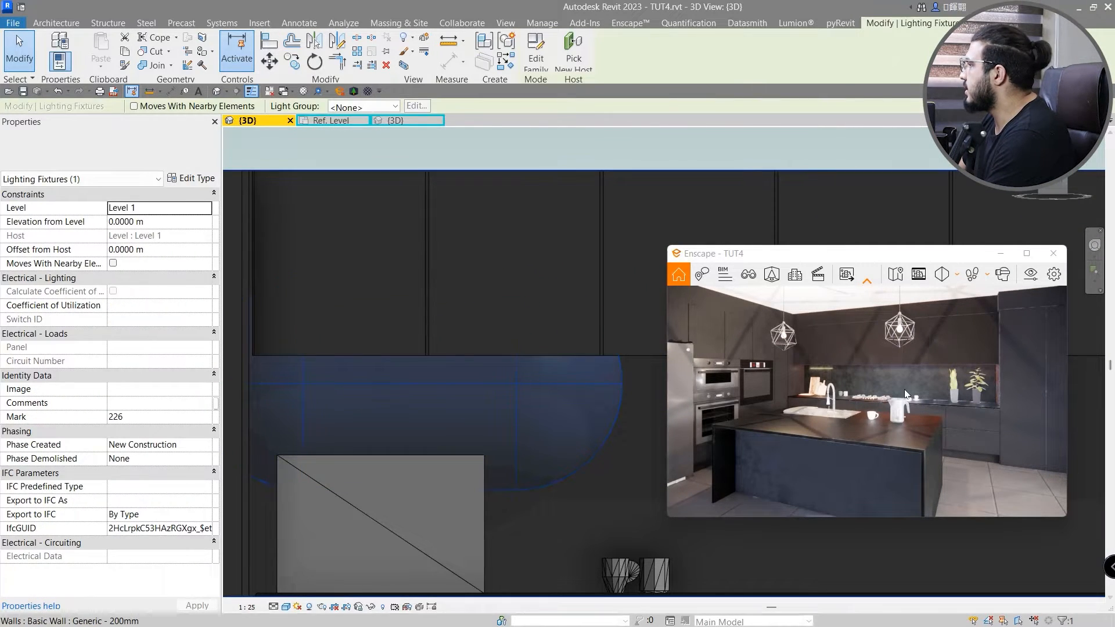
pyautogui.scroll(5, 831, 374)
pyautogui.moveTo(830, 374); pyautogui.dragTo(720, 262)
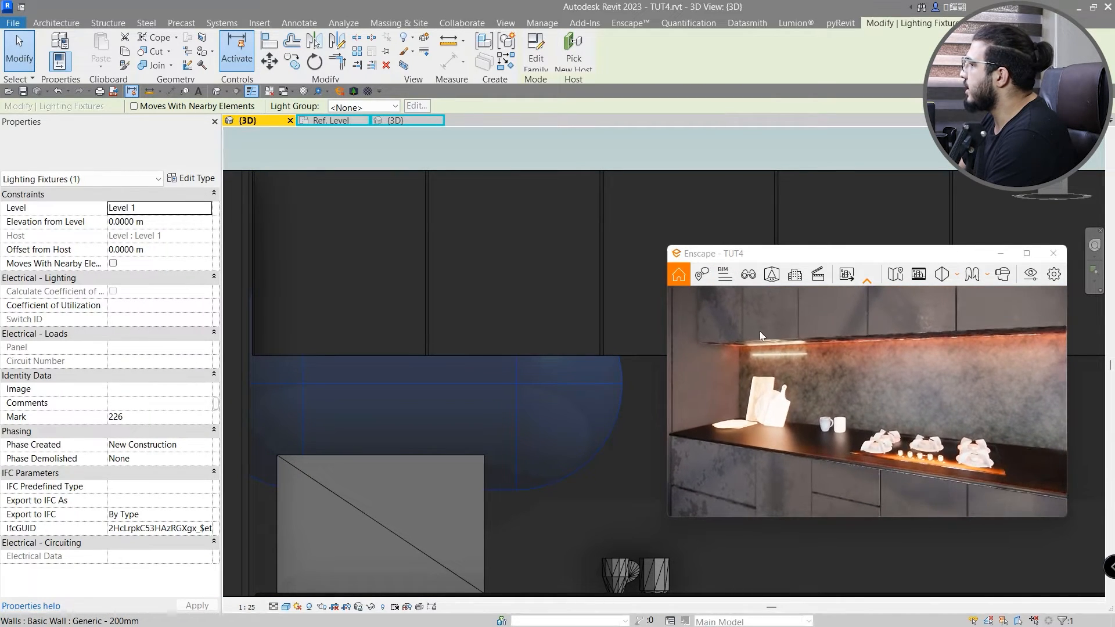
pyautogui.scroll(2, 760, 331)
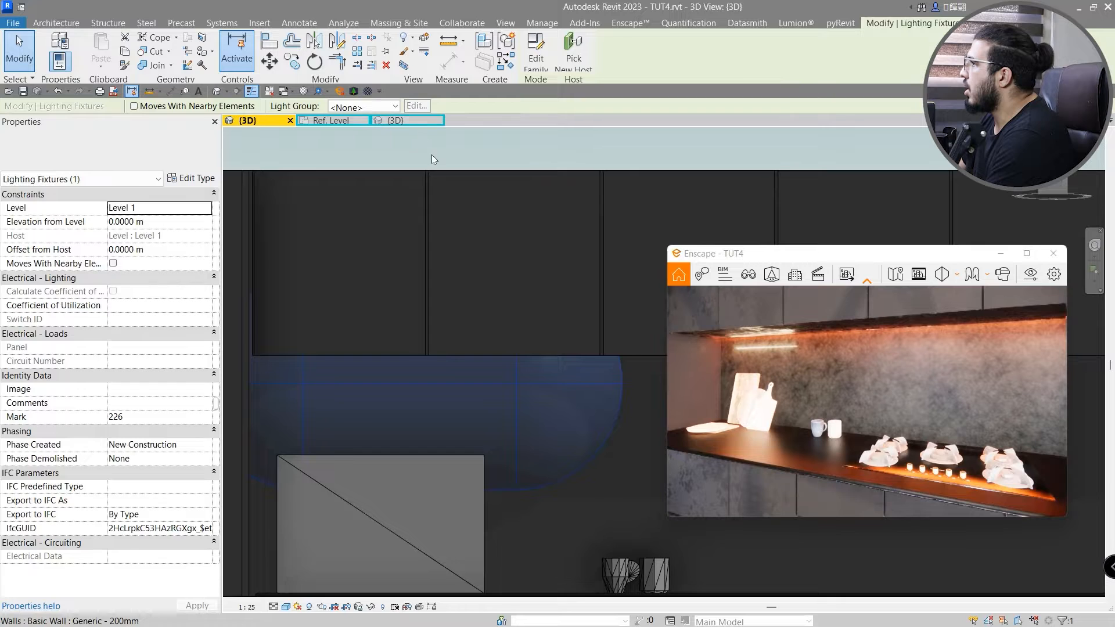
pyautogui.moveTo(423, 418); pyautogui.dragTo(437, 432, button='middle')
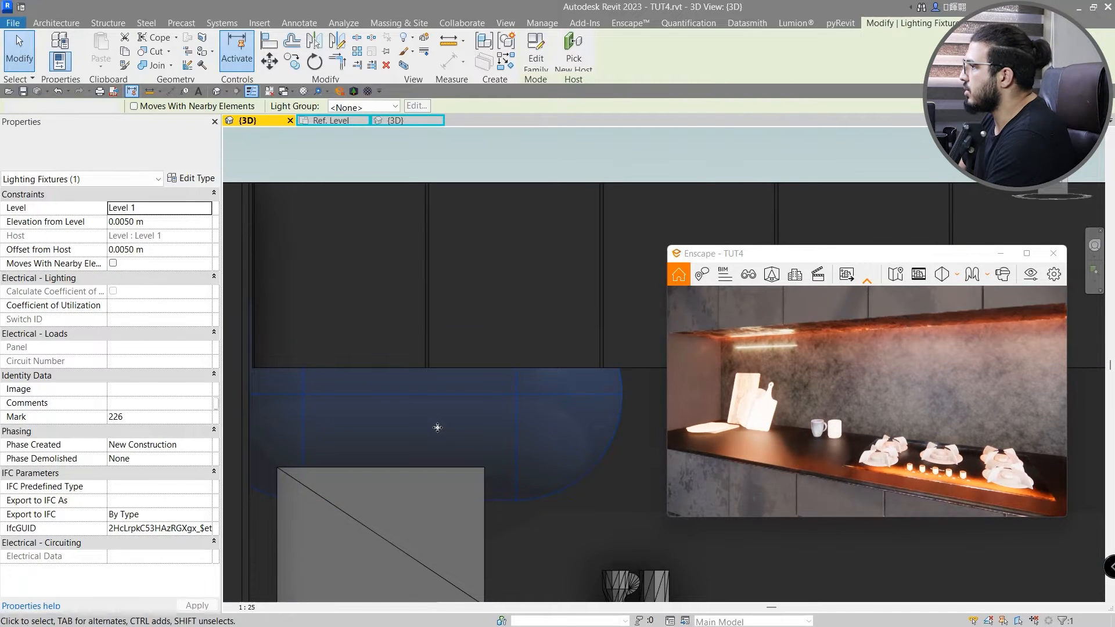
pyautogui.moveTo(437, 430); pyautogui.dragTo(437, 423)
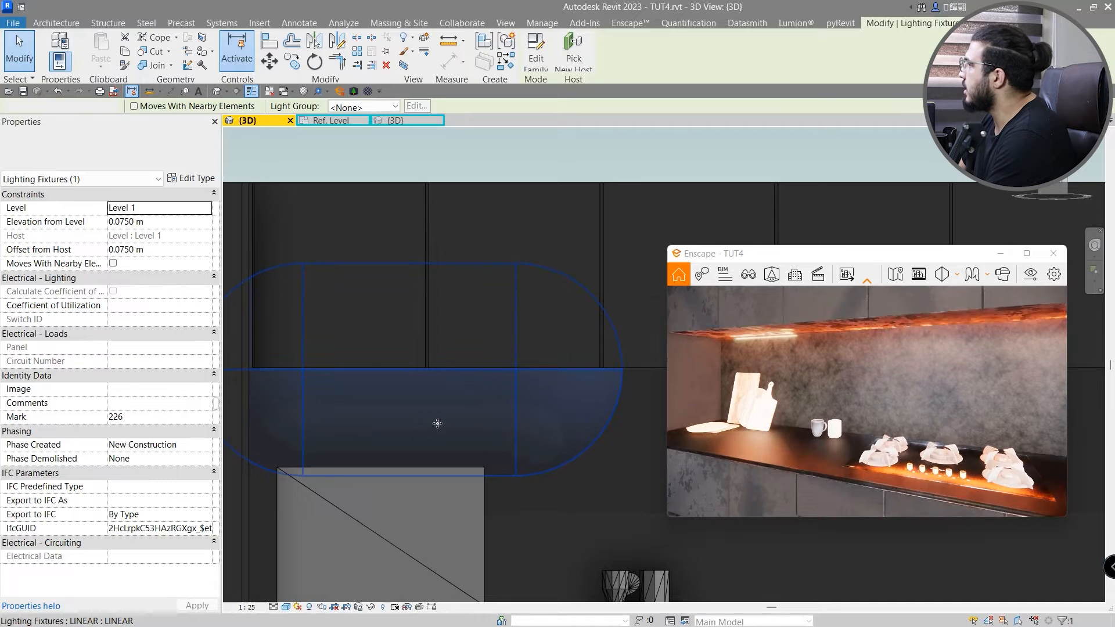
# Back the Enscape view away from the worktop and raise the linear light to 0.0800 m above Level 1.
pyautogui.moveTo(894, 382); pyautogui.dragTo(1064, 436)
pyautogui.press('s')
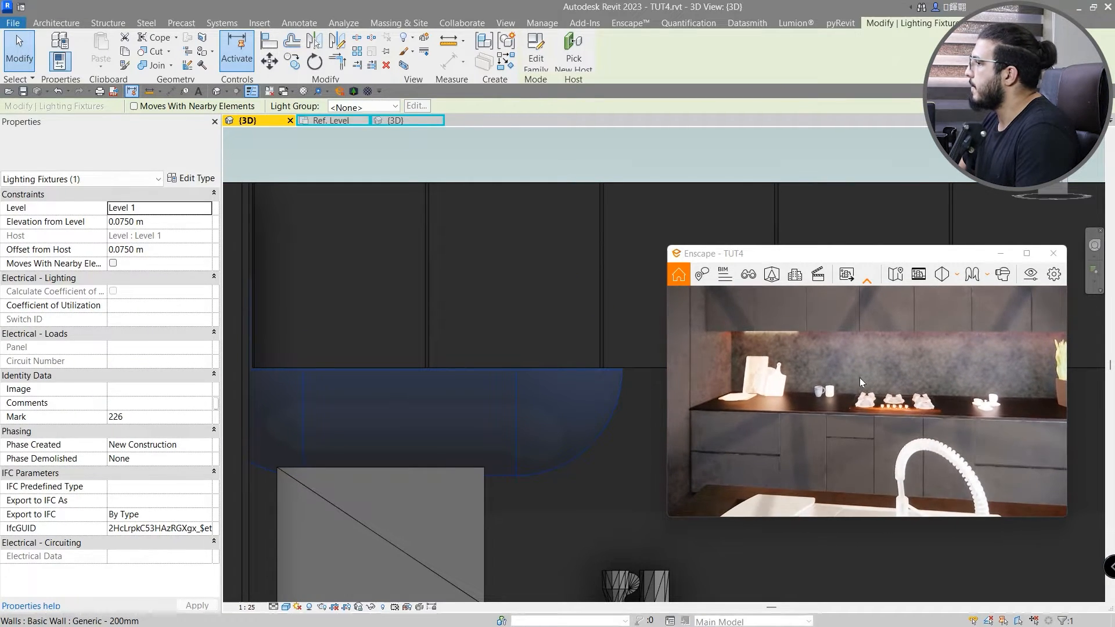
pyautogui.moveTo(441, 435); pyautogui.dragTo(453, 444, button='middle')
pyautogui.press('Up')
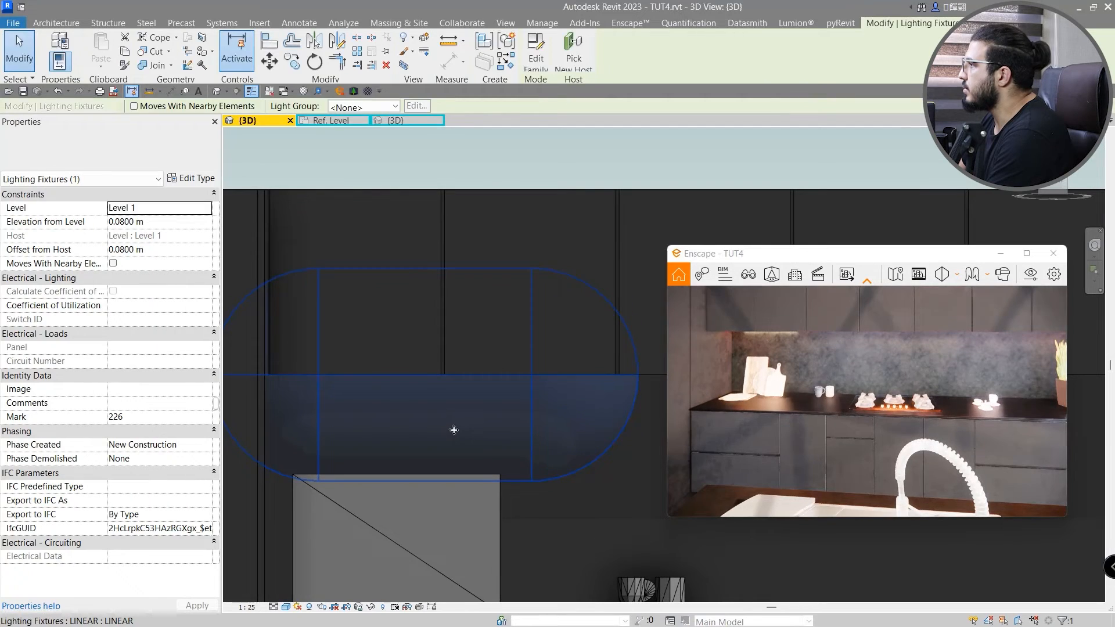
pyautogui.press('Up')
# Nudge the linear light sideways until the end of its line meets the inner edge of the tall side cabinet.
pyautogui.moveTo(414, 429); pyautogui.dragTo(438, 430, button='middle')
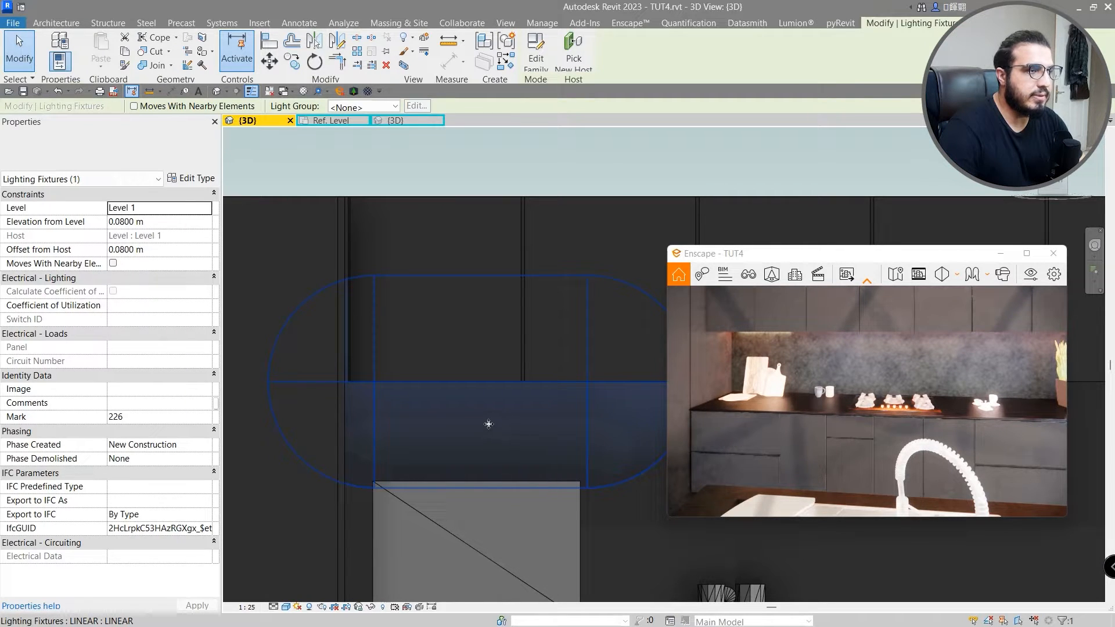
pyautogui.press('Left')
pyautogui.press('Left')
pyautogui.press('Left')
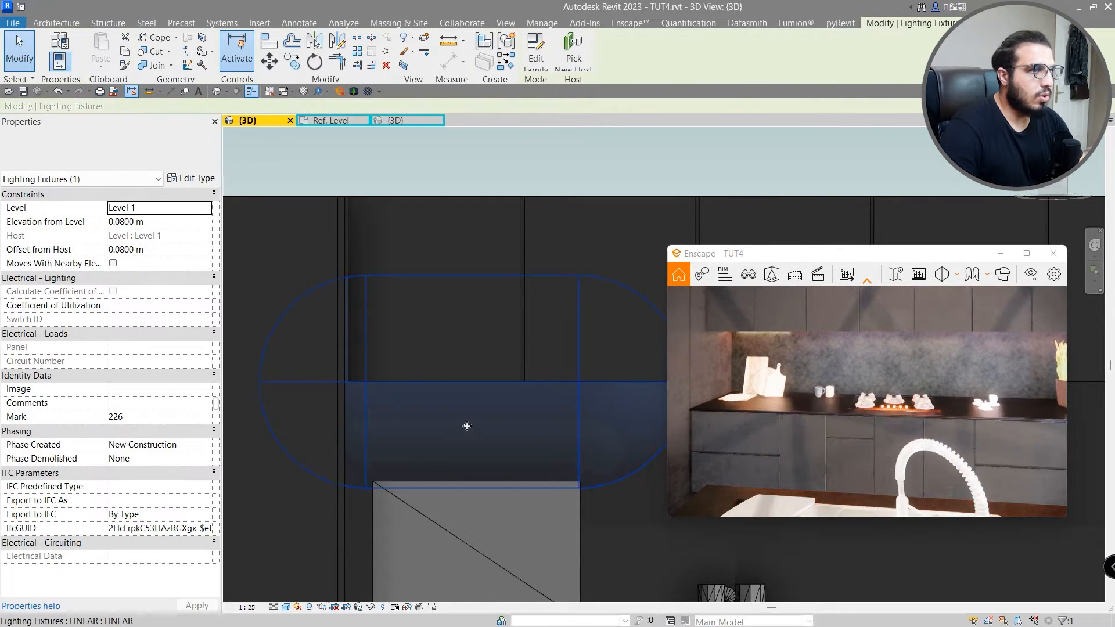
pyautogui.press('Left')
pyautogui.press('Left')
pyautogui.press('Left')
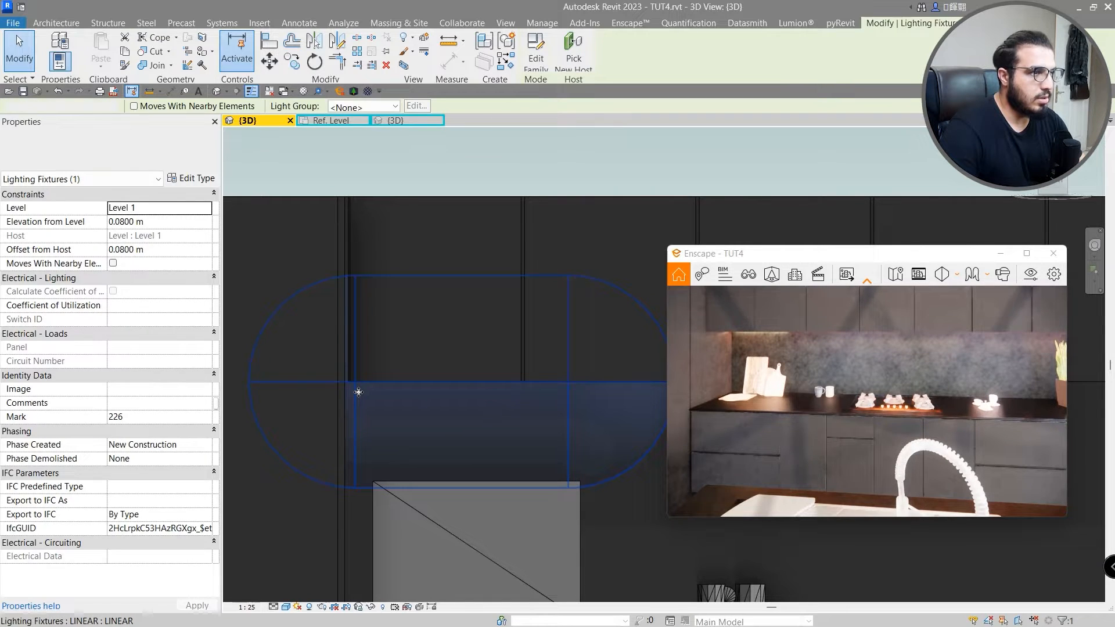
pyautogui.press('Left')
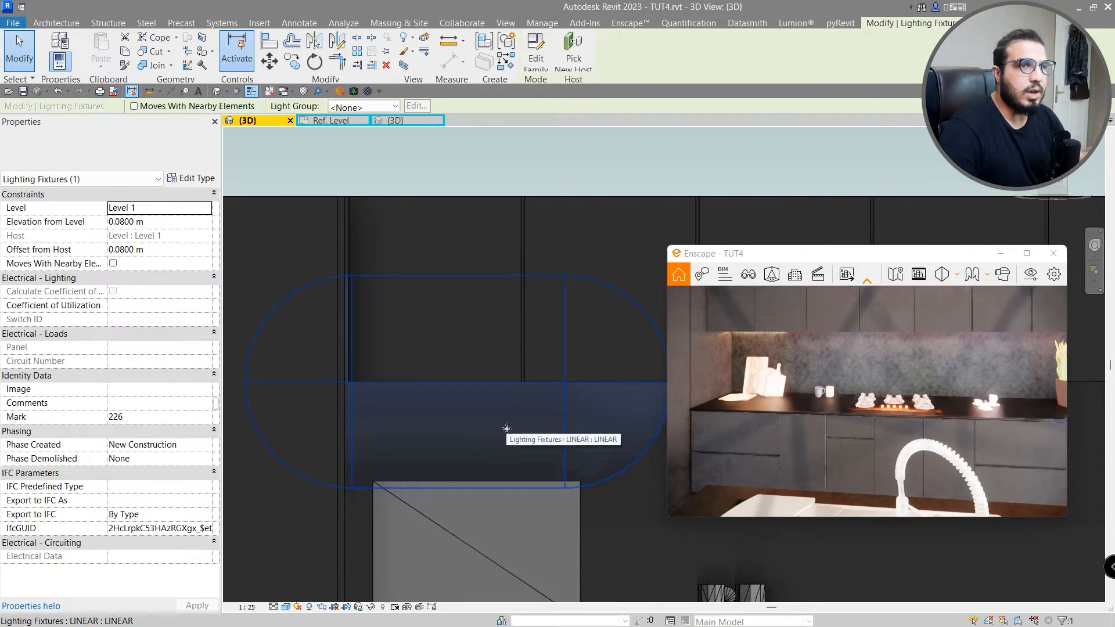
# Set the LINEAR type's initial intensity to an illuminance of 500 lx at a distance of 3.0480 m.
pyautogui.scroll(-2, 507, 428)
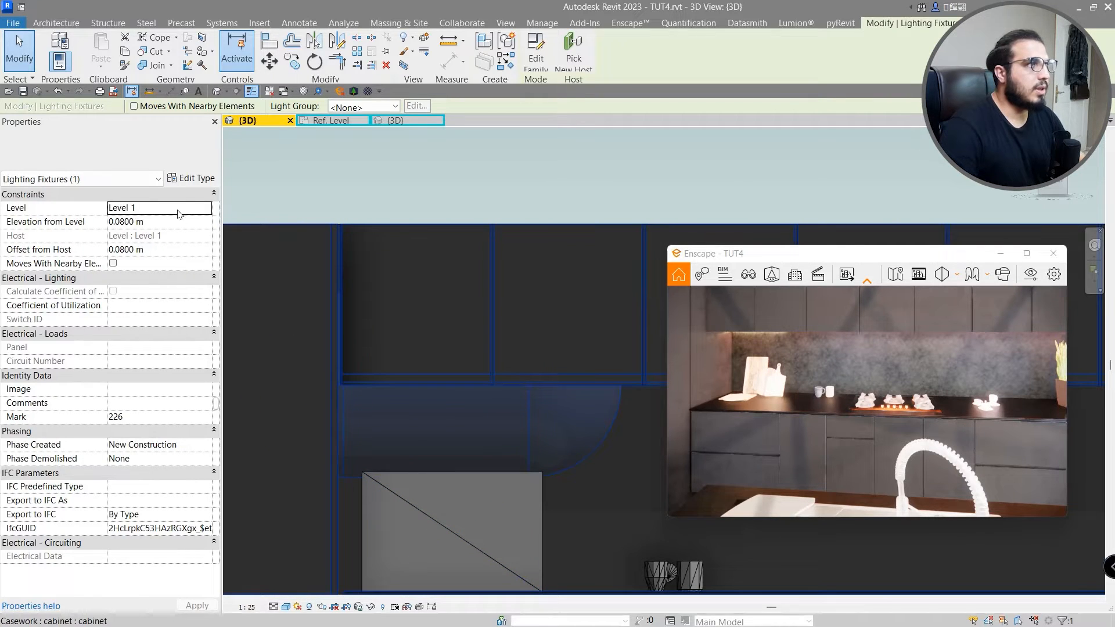
pyautogui.click(193, 179)
pyautogui.scroll(-5, 371, 401)
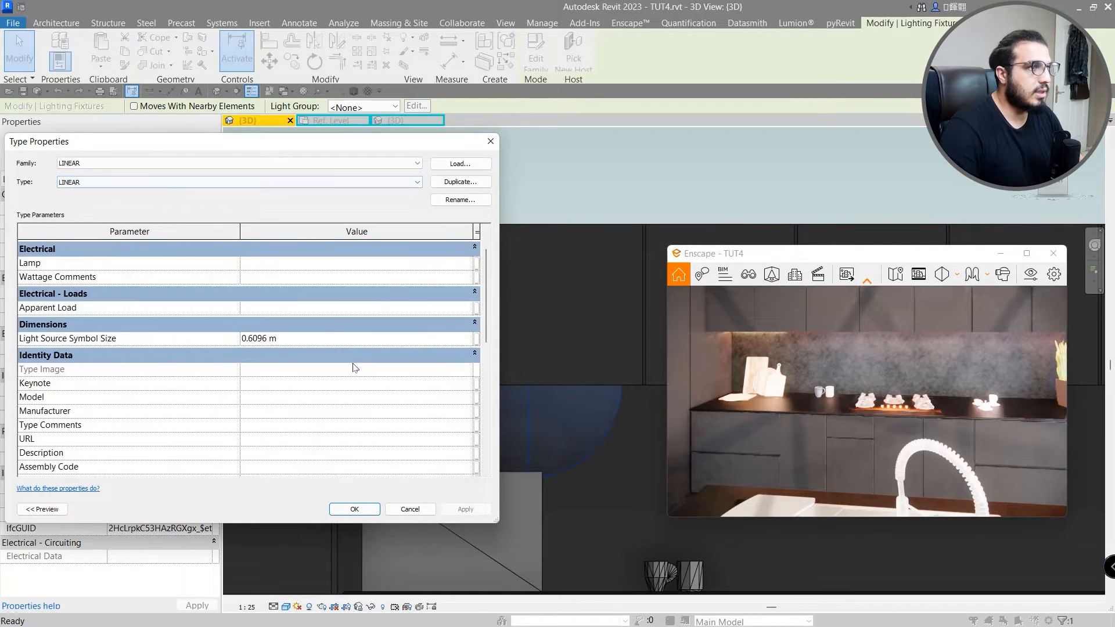
pyautogui.scroll(-3, 372, 389)
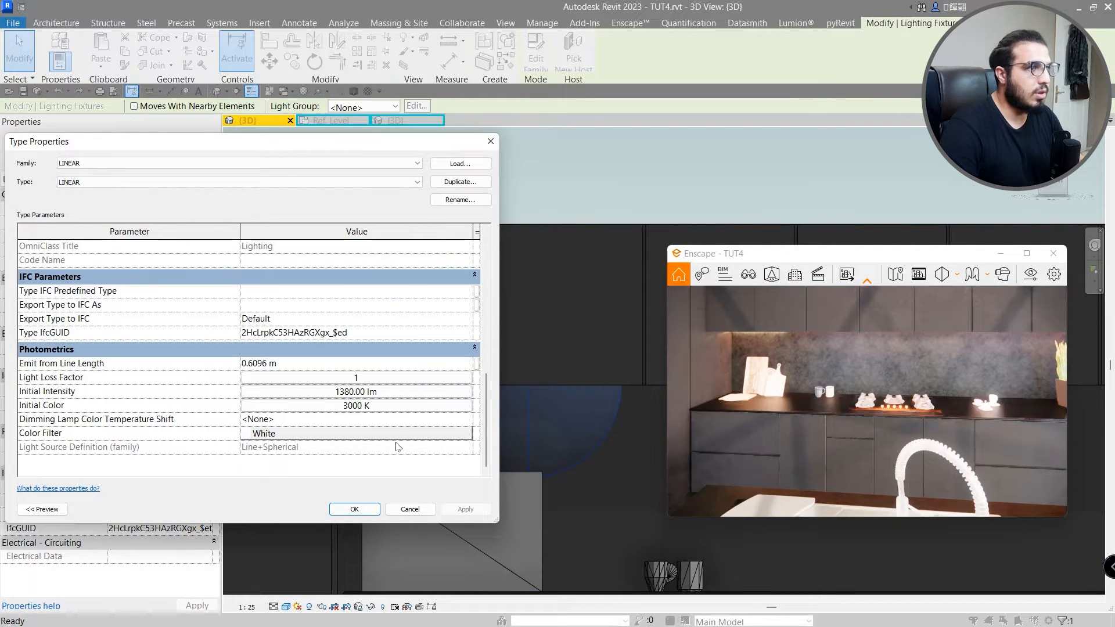
pyautogui.click(341, 392)
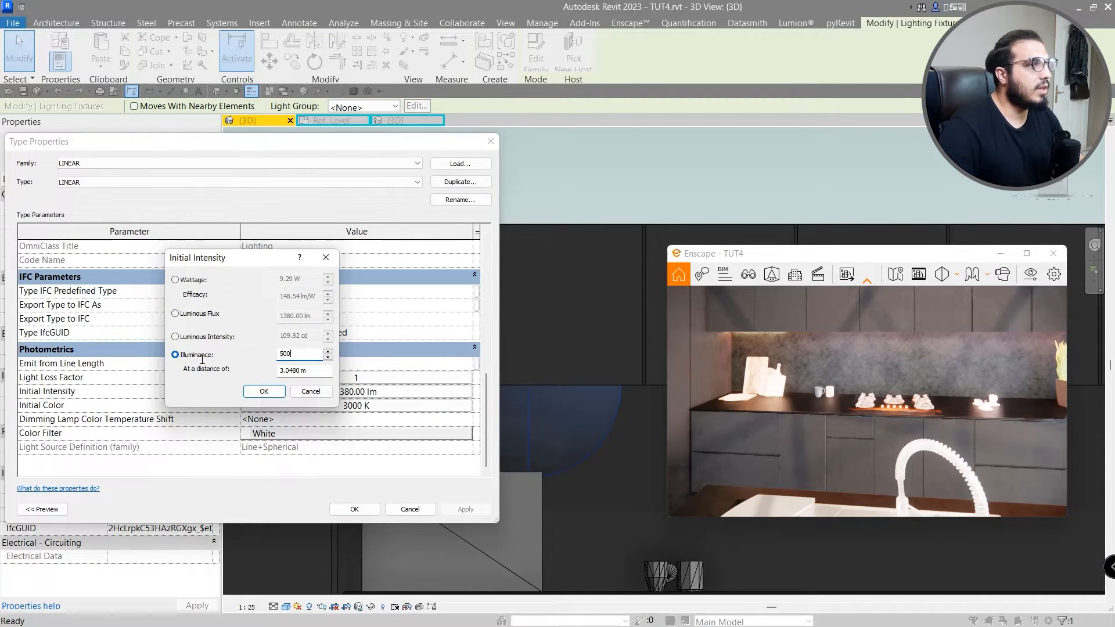
pyautogui.write('500')
pyautogui.press('Return')
pyautogui.click(407, 511)
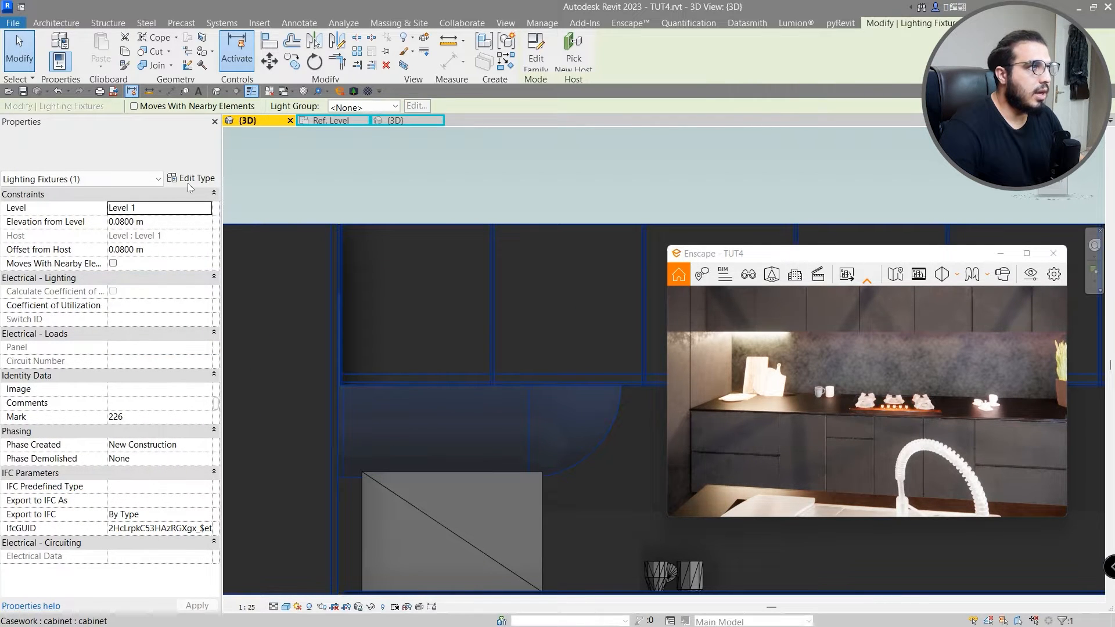
# Reduce the LINEAR type's initial intensity to 300 lx at 3.0480 m, leaving the initial color at 3000 K.
pyautogui.click(189, 180)
pyautogui.scroll(-10, 319, 432)
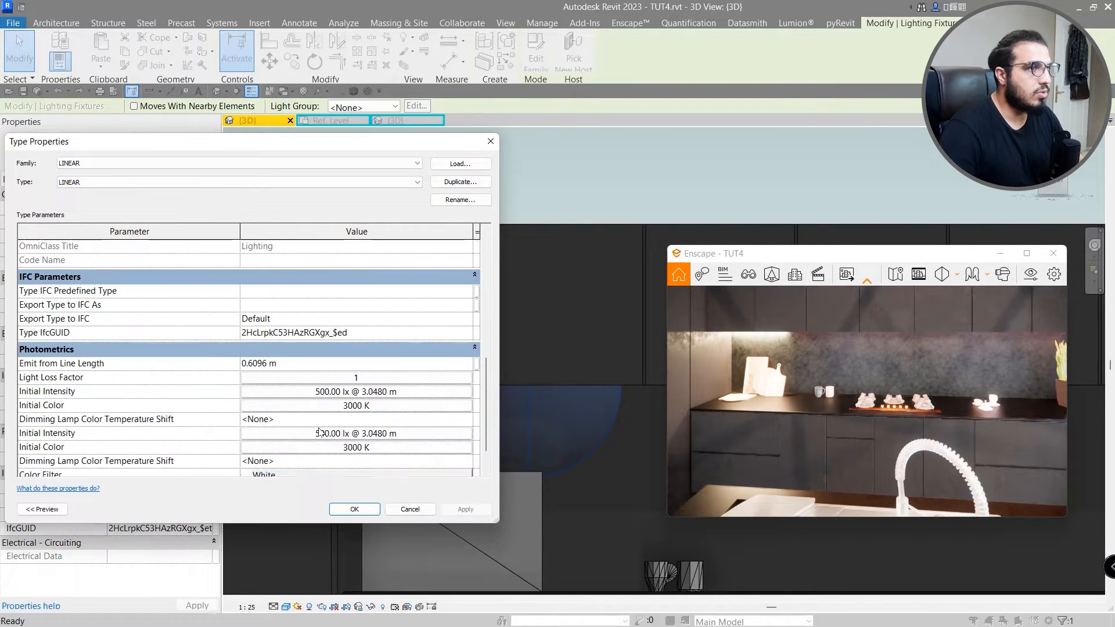
pyautogui.click(339, 406)
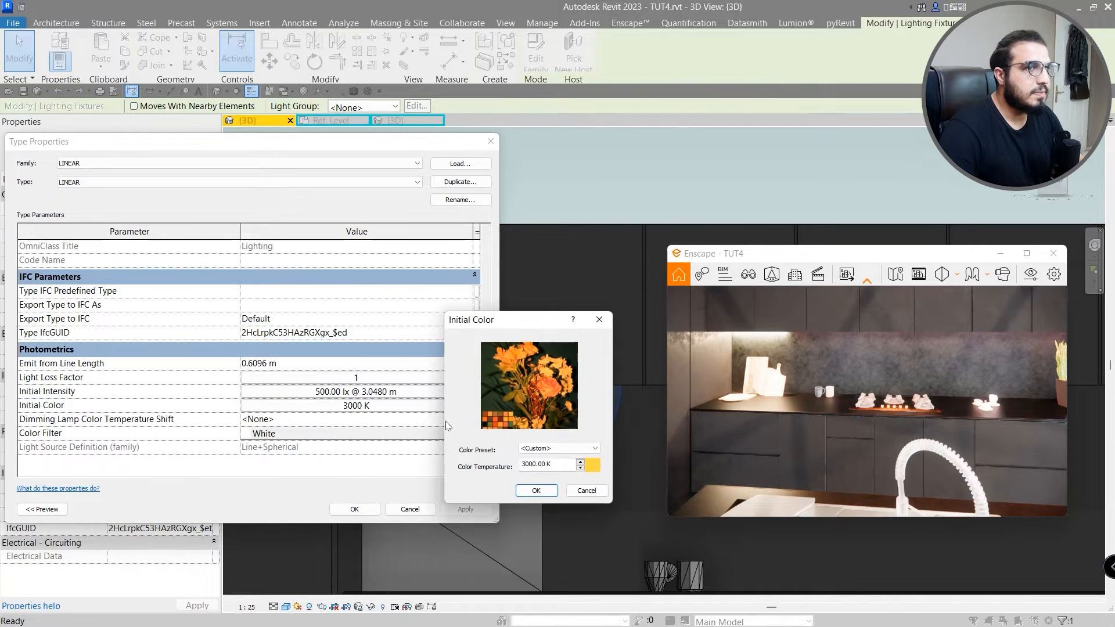
pyautogui.press('Escape')
pyautogui.press('Escape')
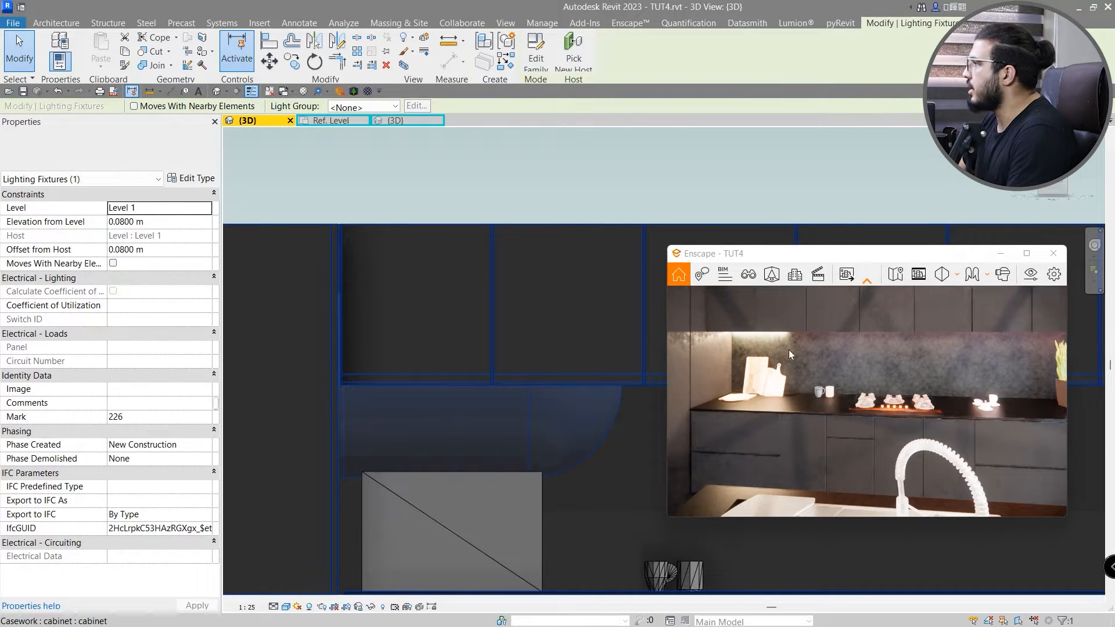
# Set the LINEAR type's initial color to the Xenon preset.
pyautogui.click(196, 179)
pyautogui.scroll(-7, 424, 428)
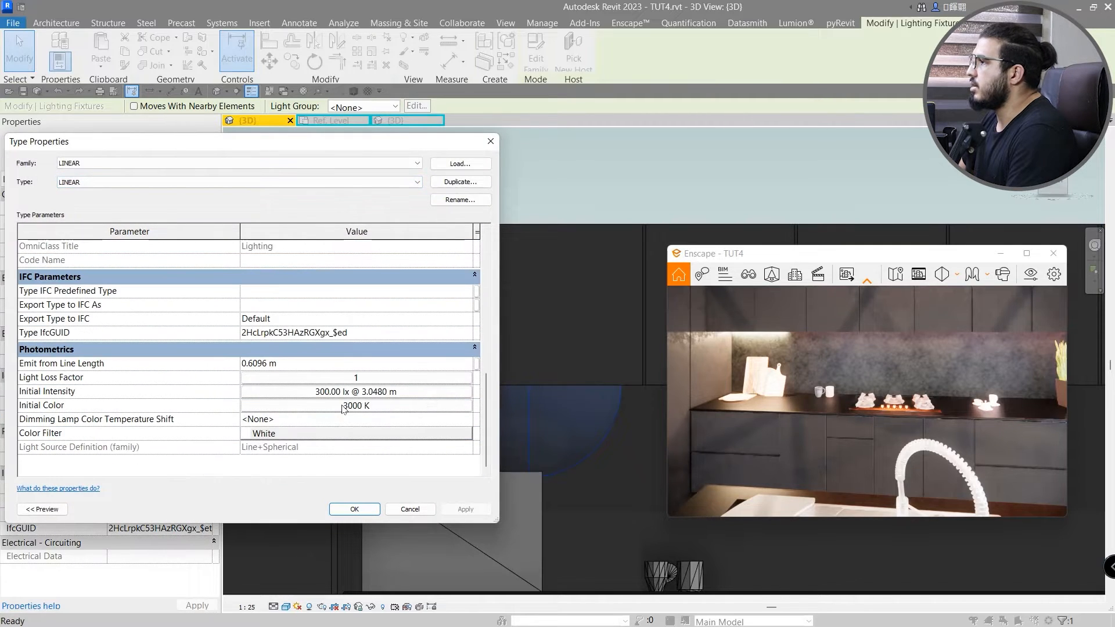
pyautogui.click(306, 409)
pyautogui.click(558, 448)
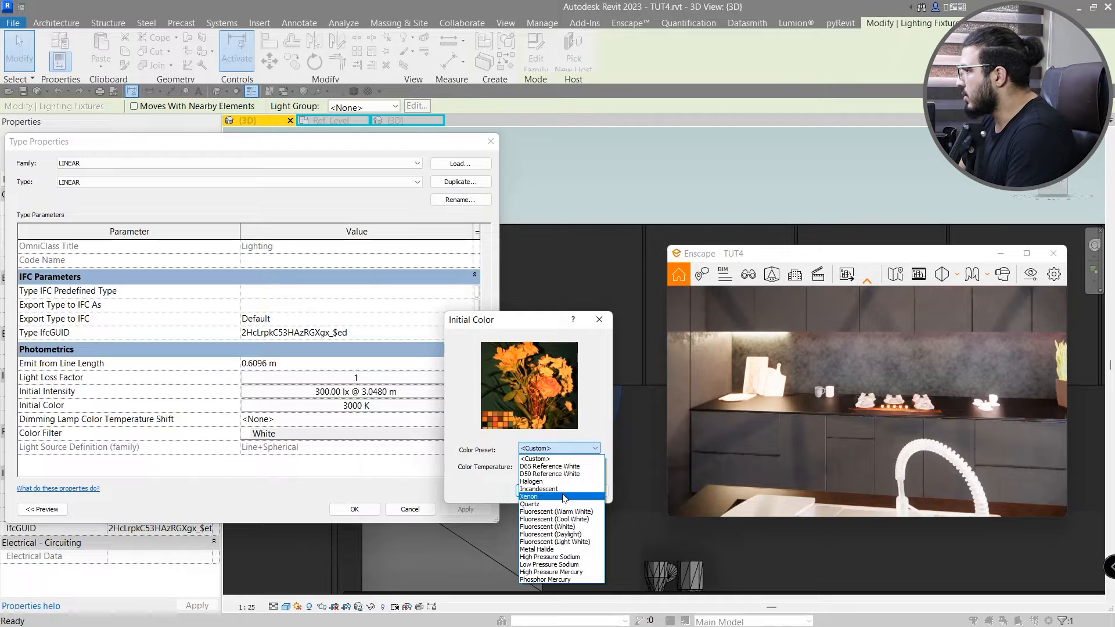
pyautogui.click(563, 497)
pyautogui.click(535, 491)
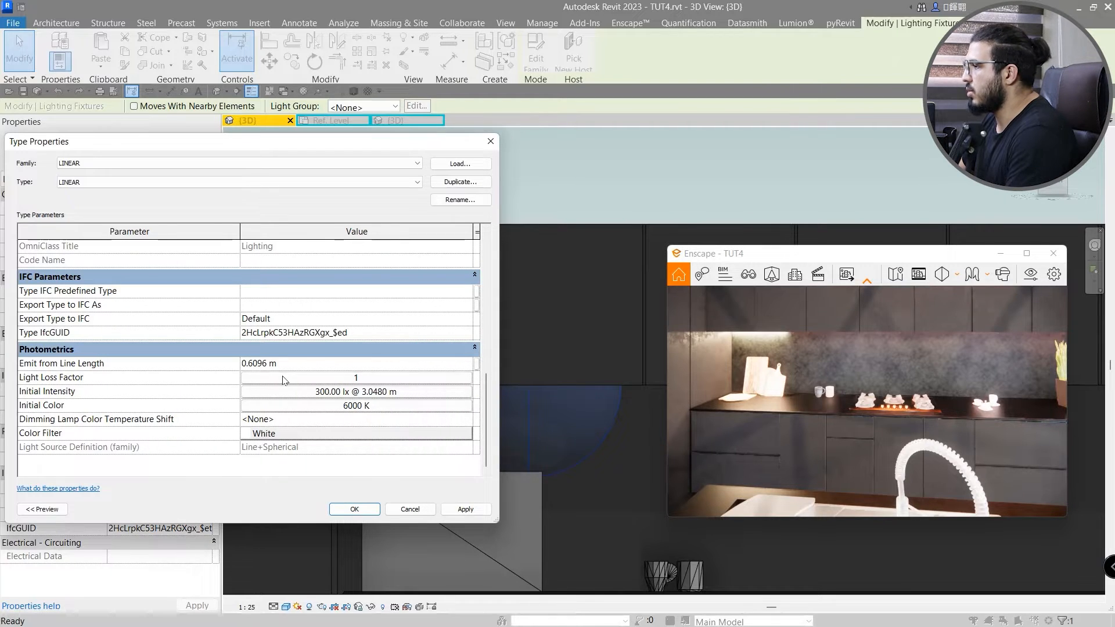
# Set the LINEAR type's color filter to RGB 176-088-000, apply the type changes and check the light in Enscape.
pyautogui.click(288, 435)
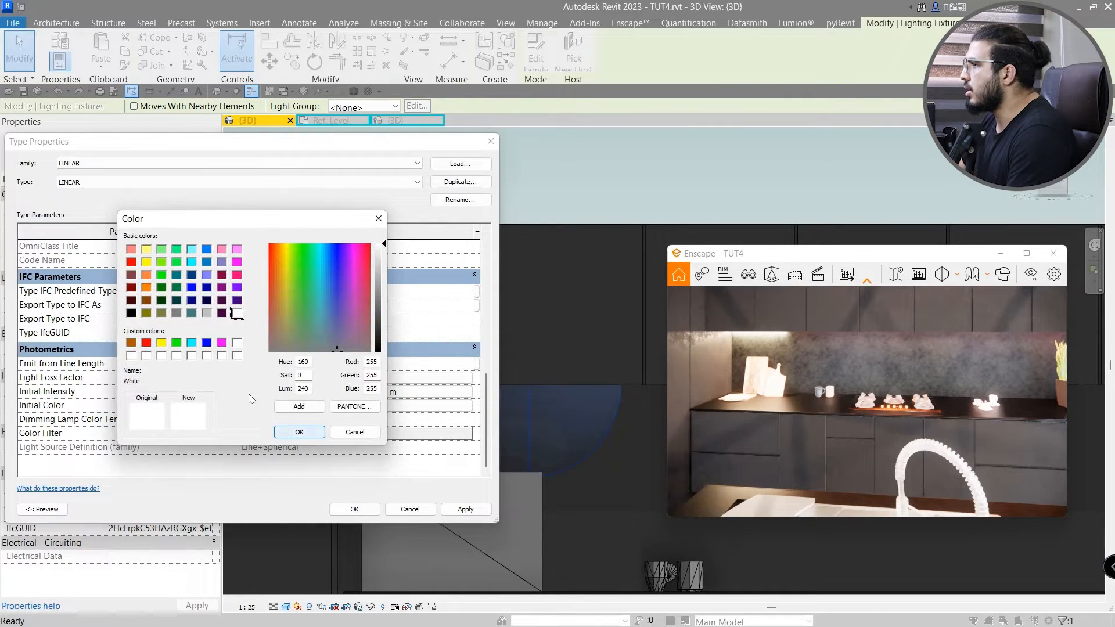
pyautogui.click(299, 433)
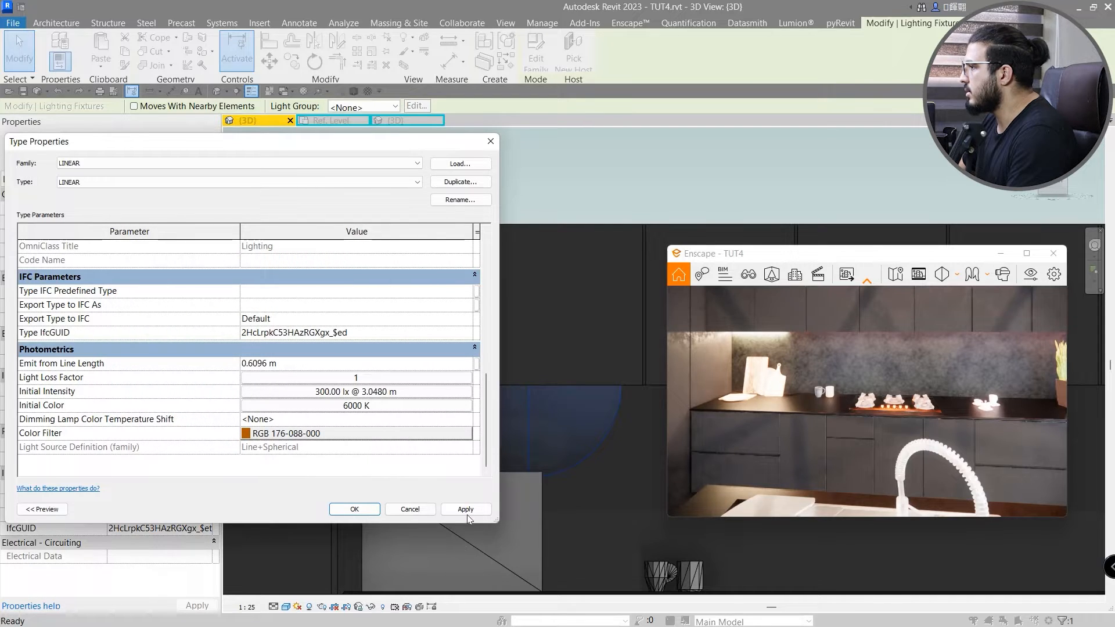
pyautogui.click(354, 508)
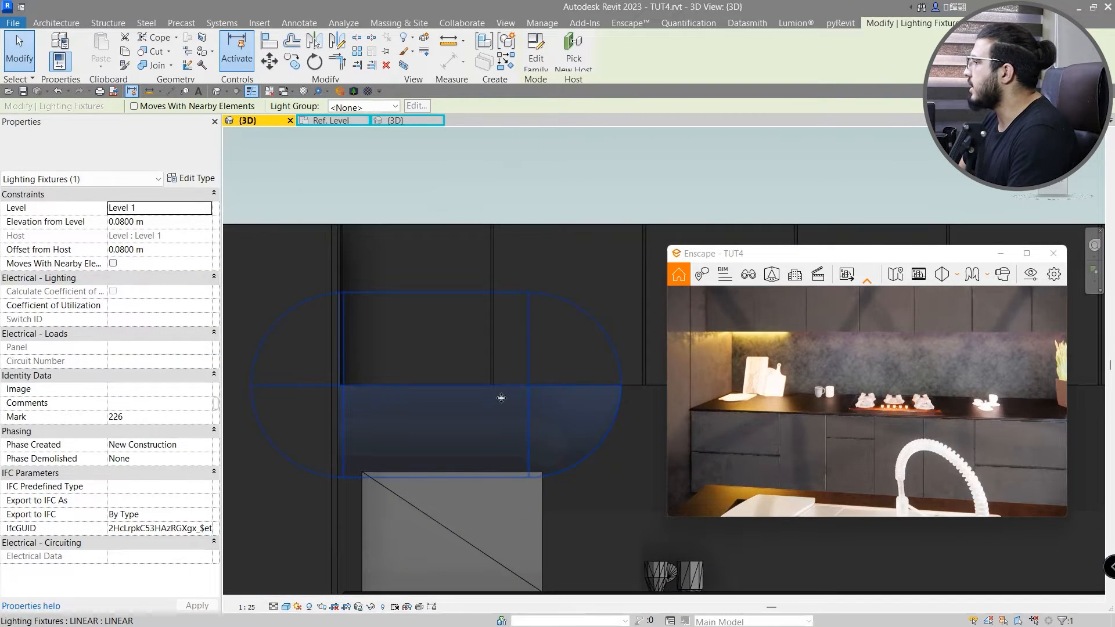
pyautogui.moveTo(631, 465); pyautogui.dragTo(569, 453, button='middle')
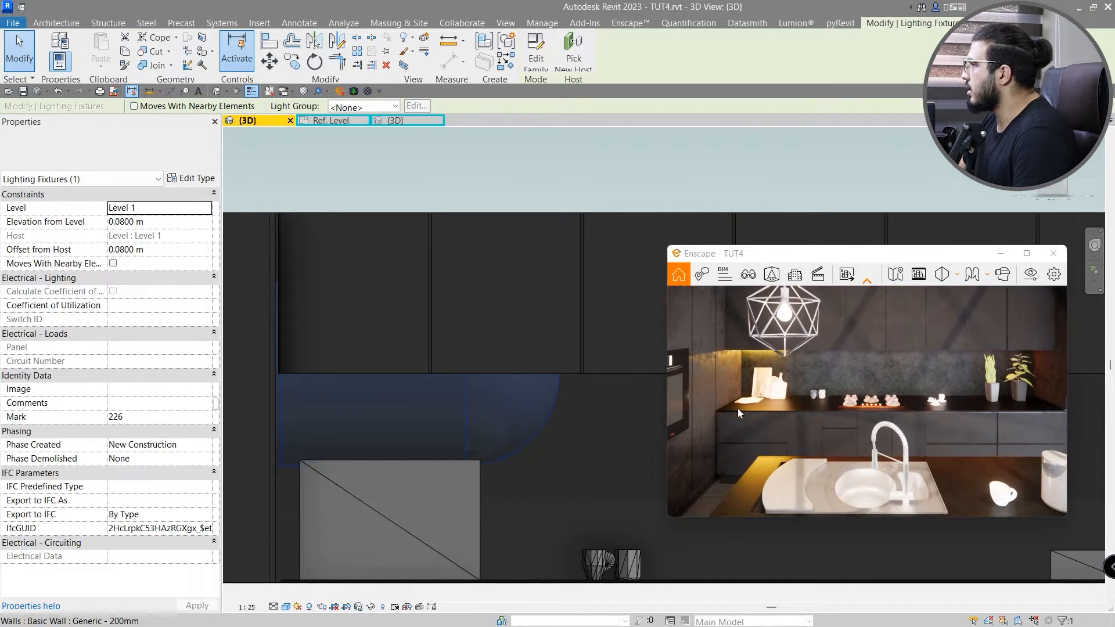
# Set the LINEAR type's light source symbol size to 0.1 m and apply the type changes.
pyautogui.scroll(-3, 481, 438)
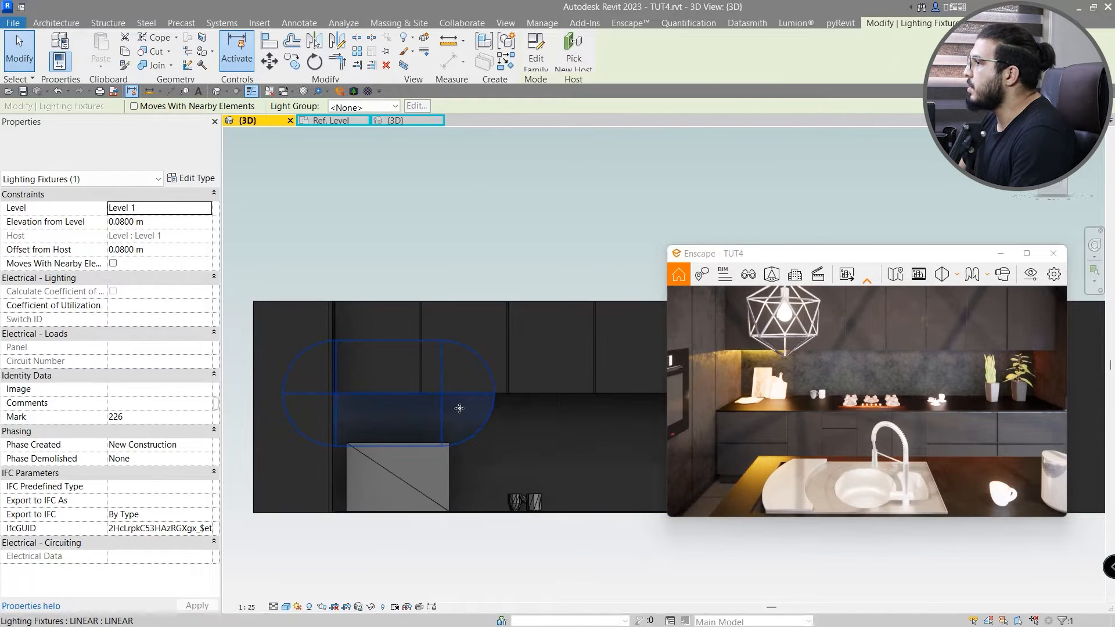
pyautogui.click(197, 179)
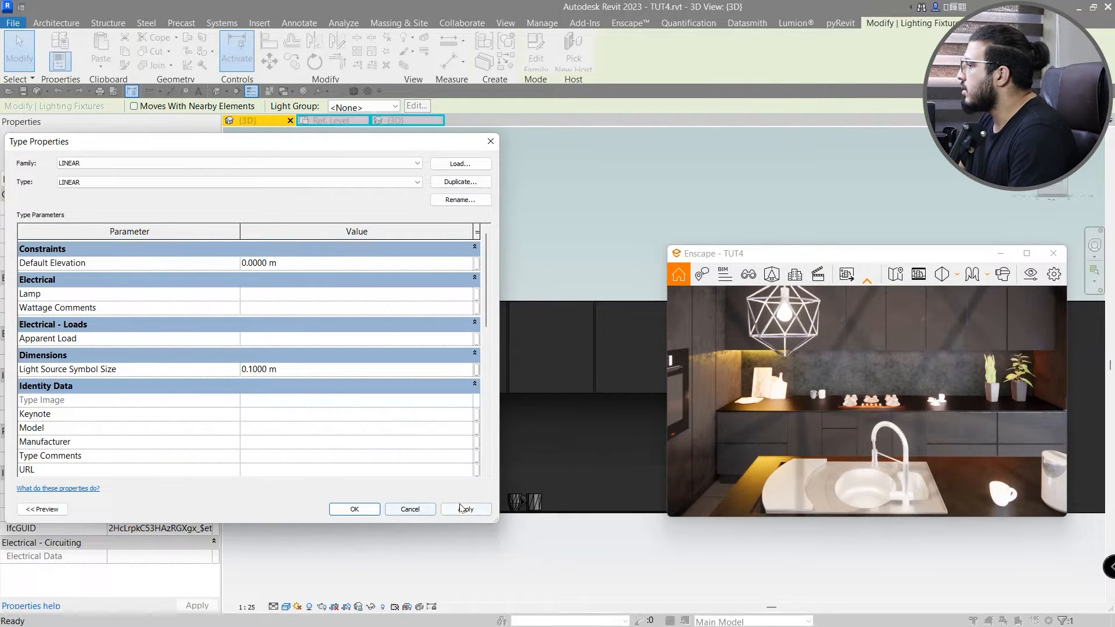
pyautogui.click(463, 509)
pyautogui.moveTo(311, 142); pyautogui.dragTo(117, 122)
pyautogui.click(160, 491)
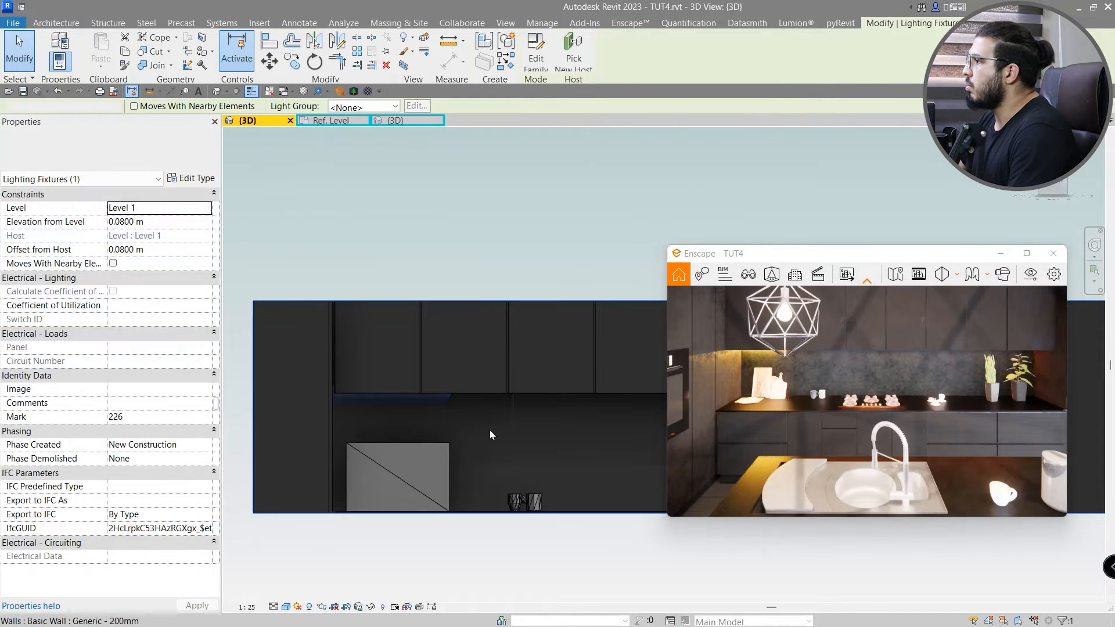
# Copy the LINEAR light beneath the wall cabinets from its left end to its right end, with multiple copies enabled.
pyautogui.scroll(2, 514, 452)
pyautogui.scroll(3, 306, 365)
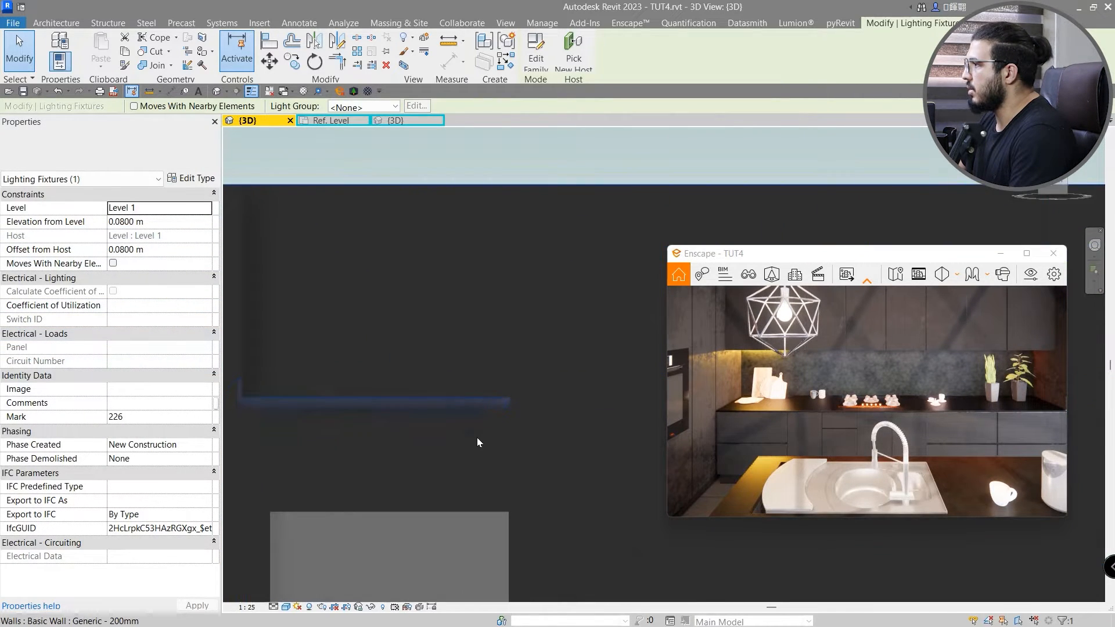
pyautogui.scroll(-2, 465, 438)
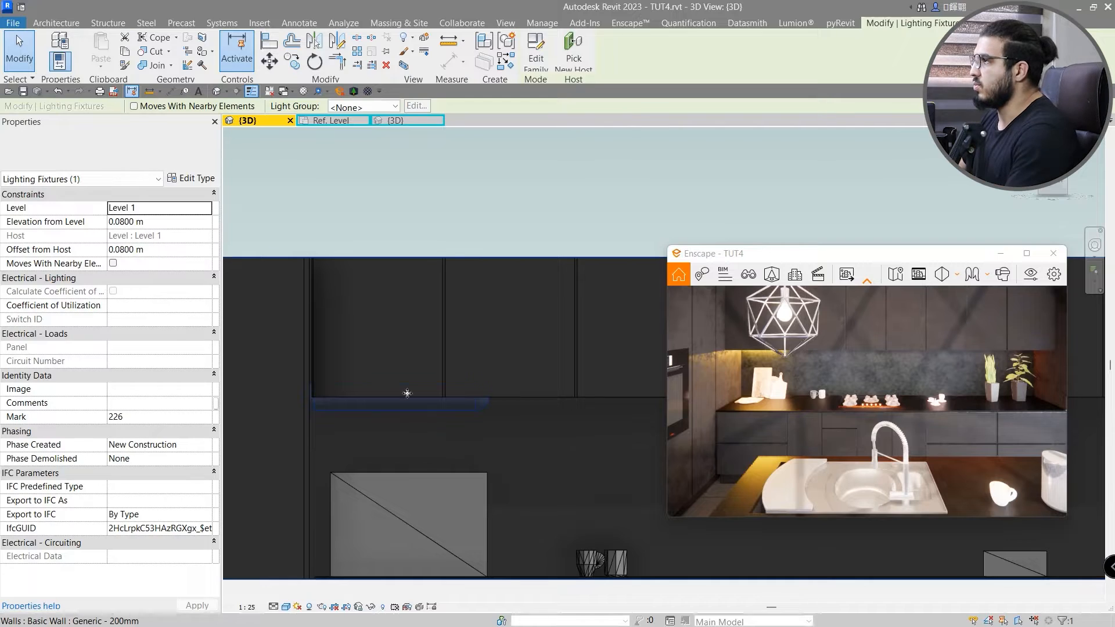
pyautogui.click(285, 60)
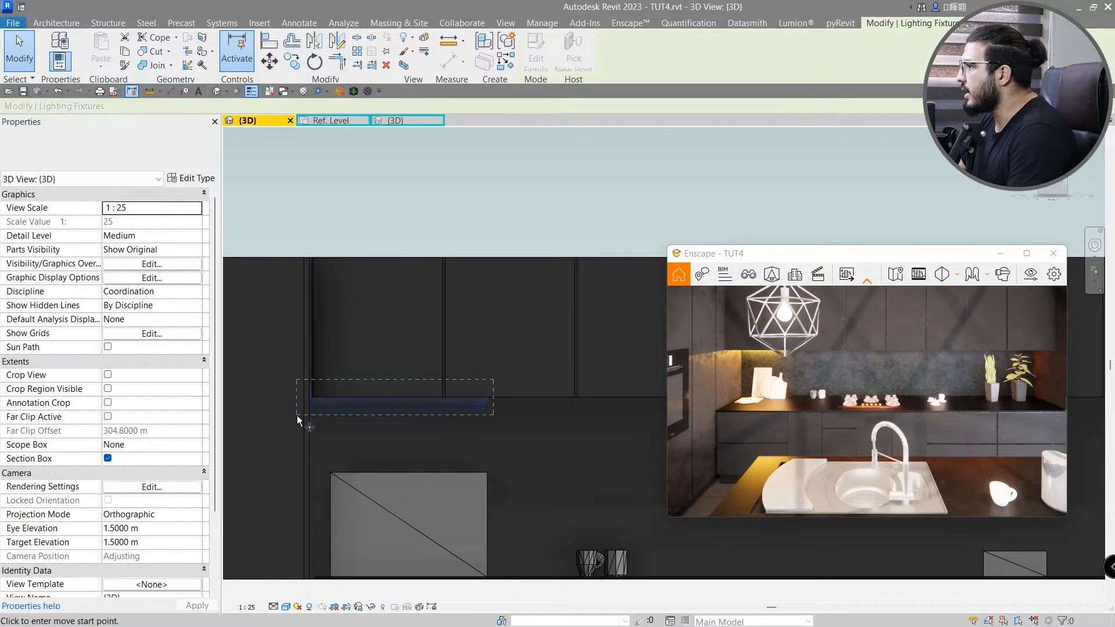
pyautogui.scroll(3, 298, 415)
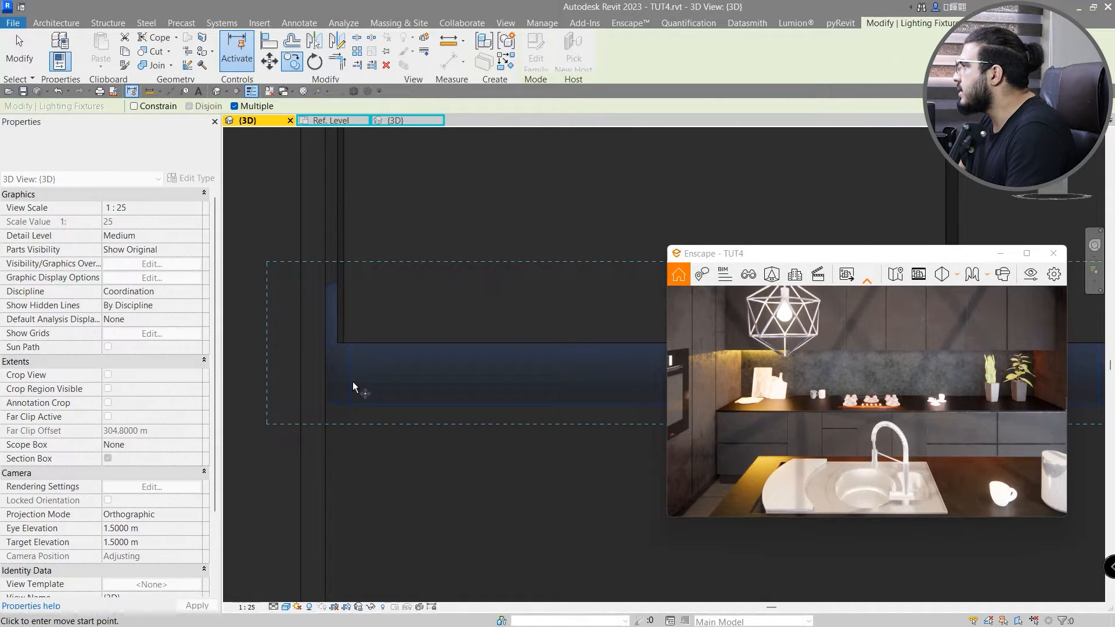
pyautogui.moveTo(560, 405); pyautogui.dragTo(266, 366, button='middle')
pyautogui.moveTo(530, 381); pyautogui.dragTo(288, 382, button='middle')
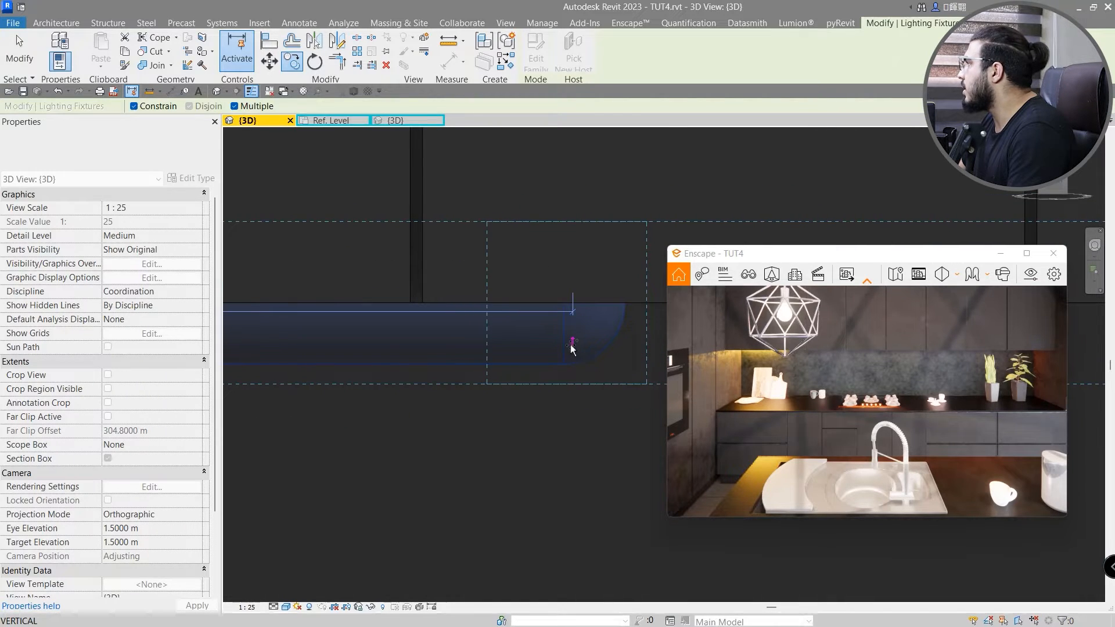
pyautogui.keyDown('shift'); pyautogui.moveTo(566, 346); pyautogui.dragTo(312, 346, button='middle'); pyautogui.keyUp('shift')
pyautogui.scroll(-3, 374, 328)
pyautogui.scroll(-3, 241, 398)
pyautogui.scroll(4, 445, 340)
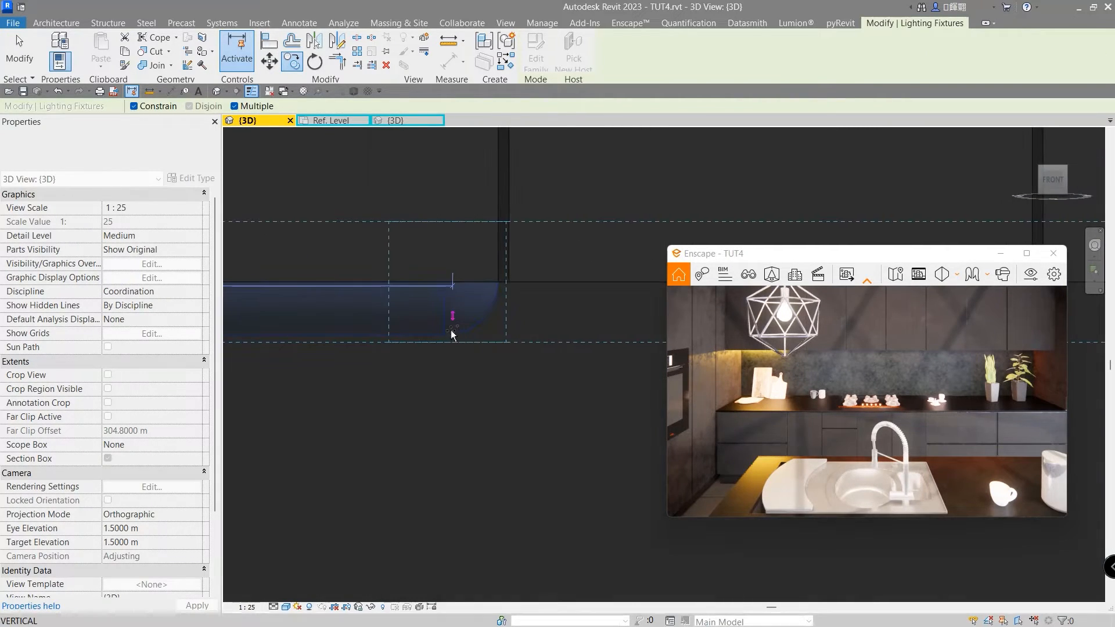
# Place further LINEAR copies end to end along the rest of the wall cabinets' underside, then end the copying.
pyautogui.scroll(-4, 418, 405)
pyautogui.scroll(4, 502, 366)
pyautogui.click(502, 366)
pyautogui.scroll(-4, 517, 418)
pyautogui.scroll(4, 468, 344)
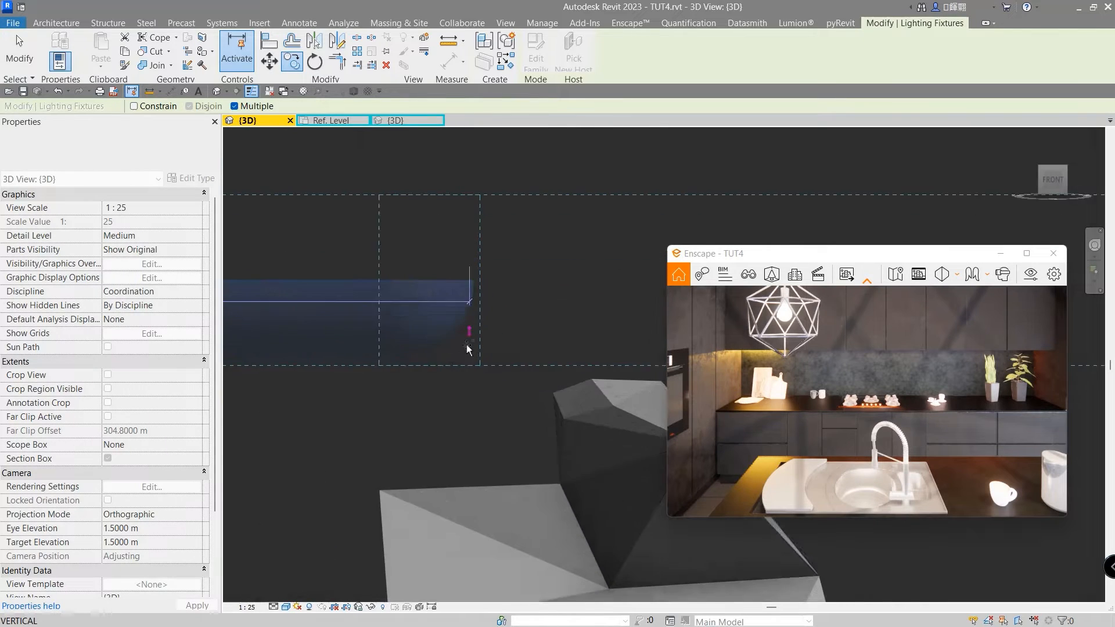
pyautogui.click(468, 345)
pyautogui.scroll(-5, 409, 348)
pyautogui.scroll(3, 486, 398)
pyautogui.press('Escape')
pyautogui.press('Escape')
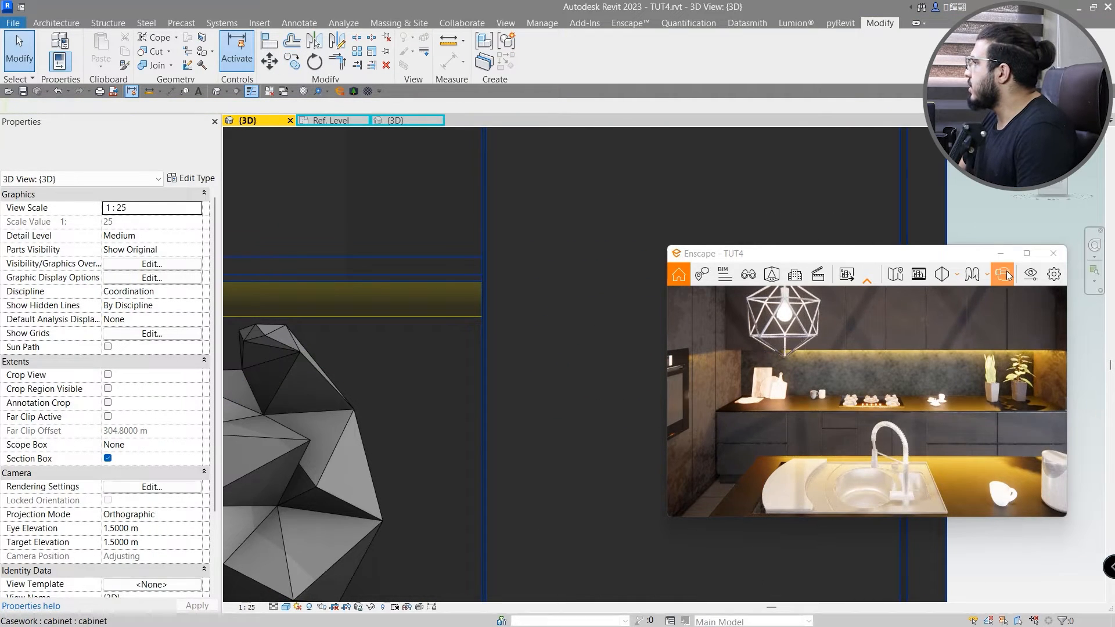
# Review the under-cabinet lighting across the whole kitchen in Enscape and examine the cabinets in the Revit 3D view.
pyautogui.click(1026, 253)
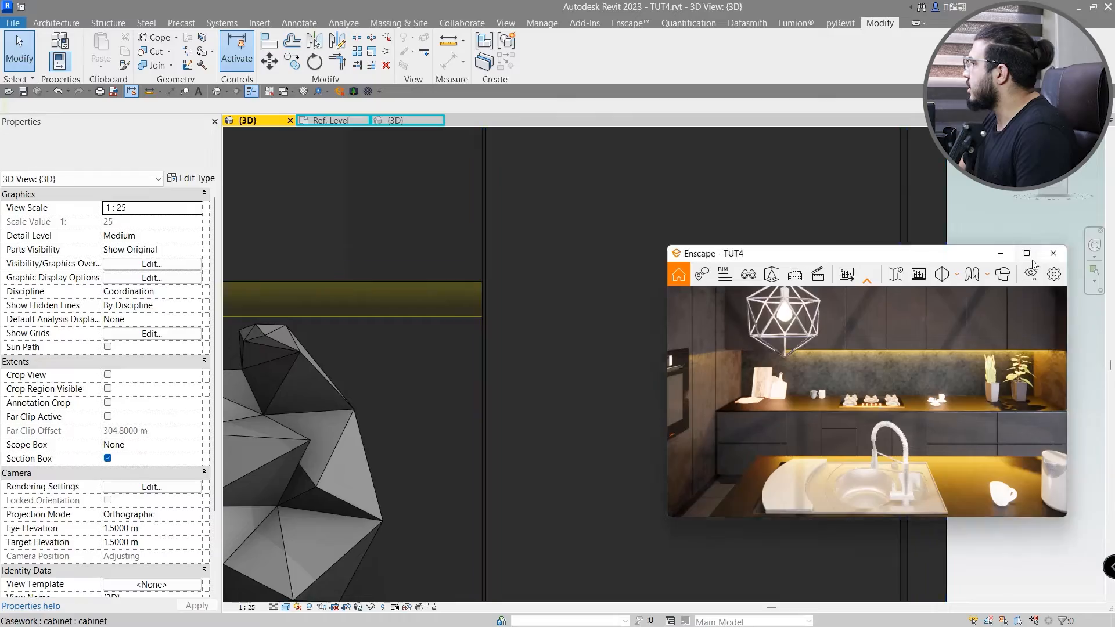
pyautogui.scroll(-4, 558, 331)
pyautogui.moveTo(1074, 307); pyautogui.dragTo(902, 307, button='right')
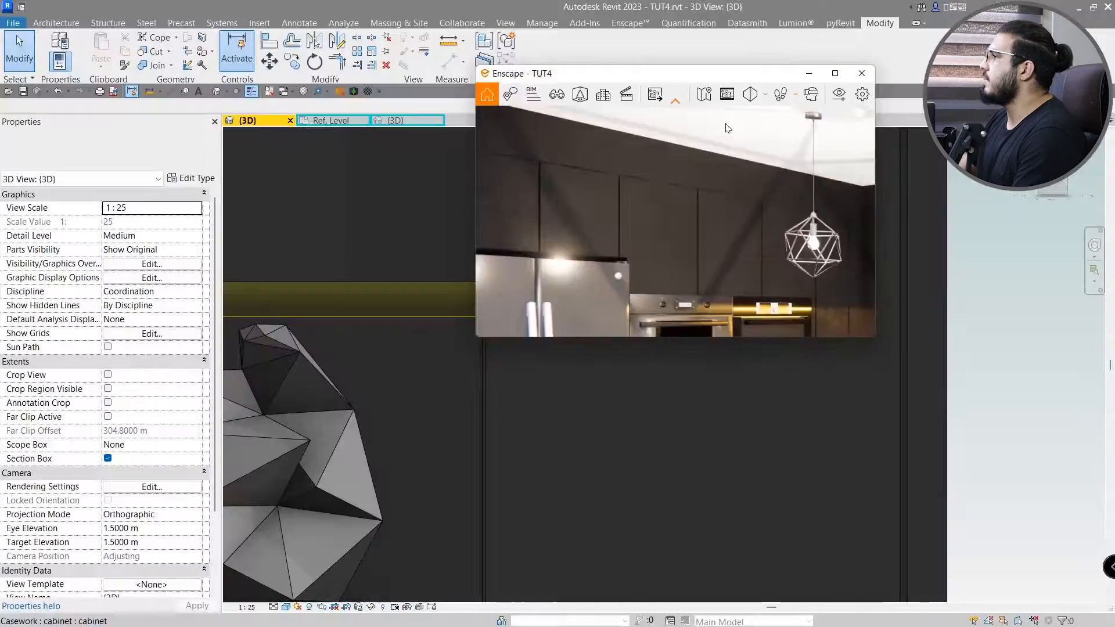
pyautogui.moveTo(615, 73); pyautogui.dragTo(881, 275)
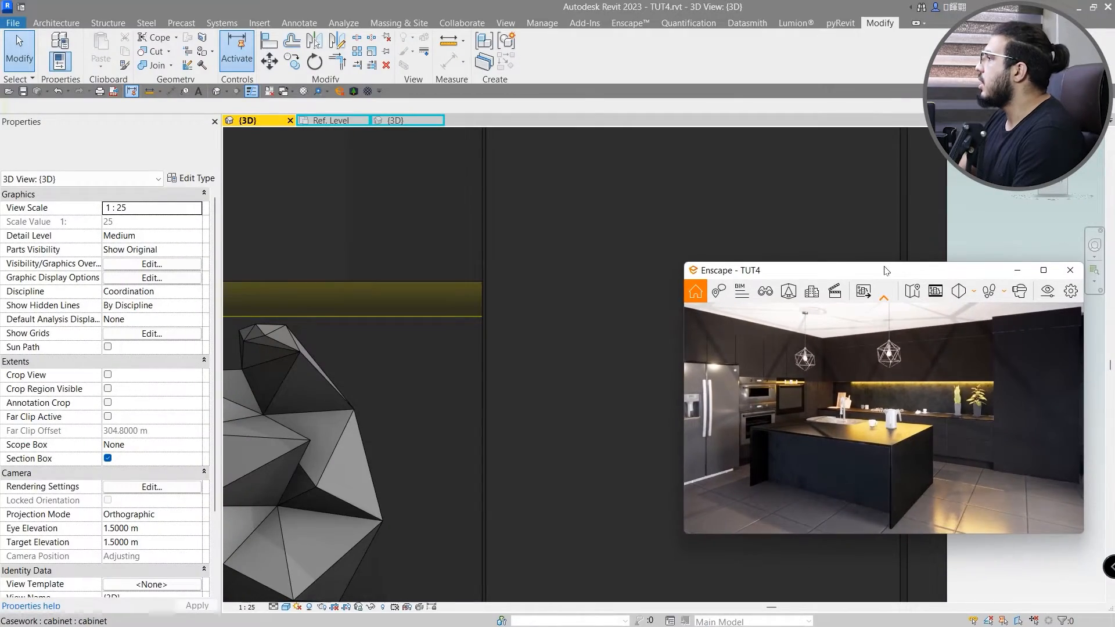
pyautogui.scroll(-3, 503, 327)
pyautogui.moveTo(504, 327); pyautogui.dragTo(552, 233, button='middle')
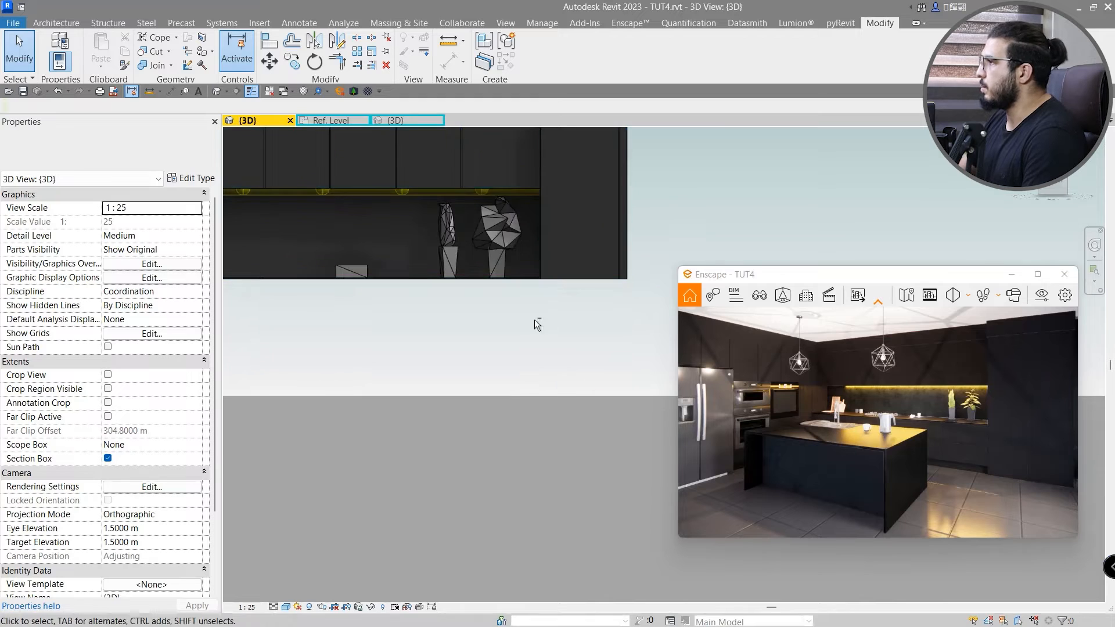
pyautogui.keyDown('shift'); pyautogui.moveTo(535, 320); pyautogui.dragTo(477, 390, button='middle'); pyautogui.keyUp('shift')
pyautogui.scroll(-2, 456, 411)
pyautogui.scroll(-3, 366, 432)
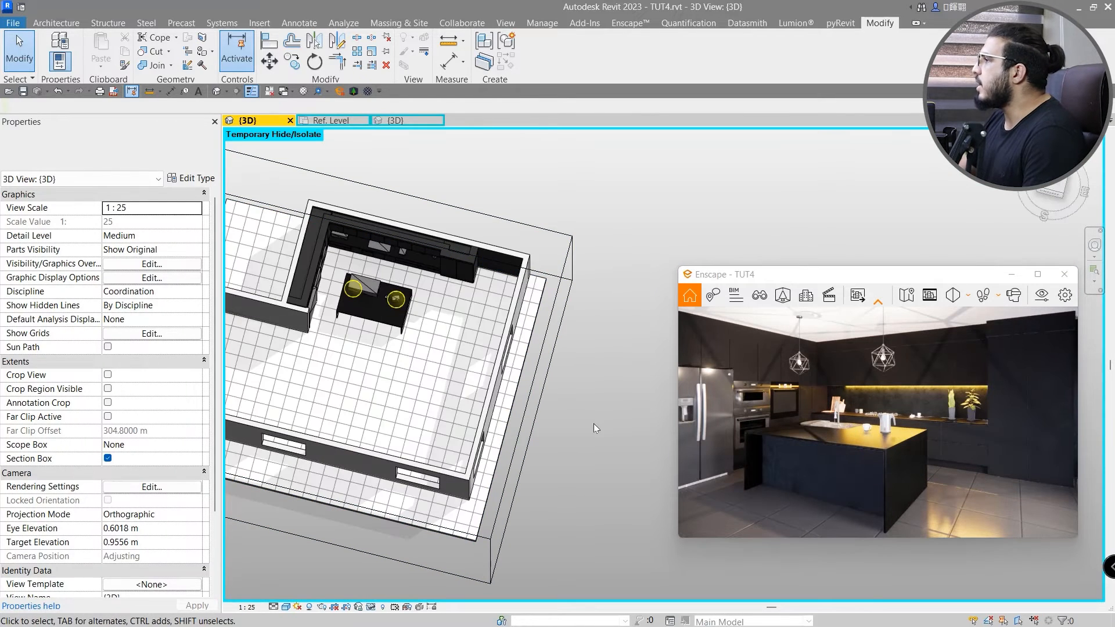
pyautogui.keyDown('shift'); pyautogui.moveTo(593, 423); pyautogui.dragTo(479, 378, button='middle'); pyautogui.keyUp('shift')
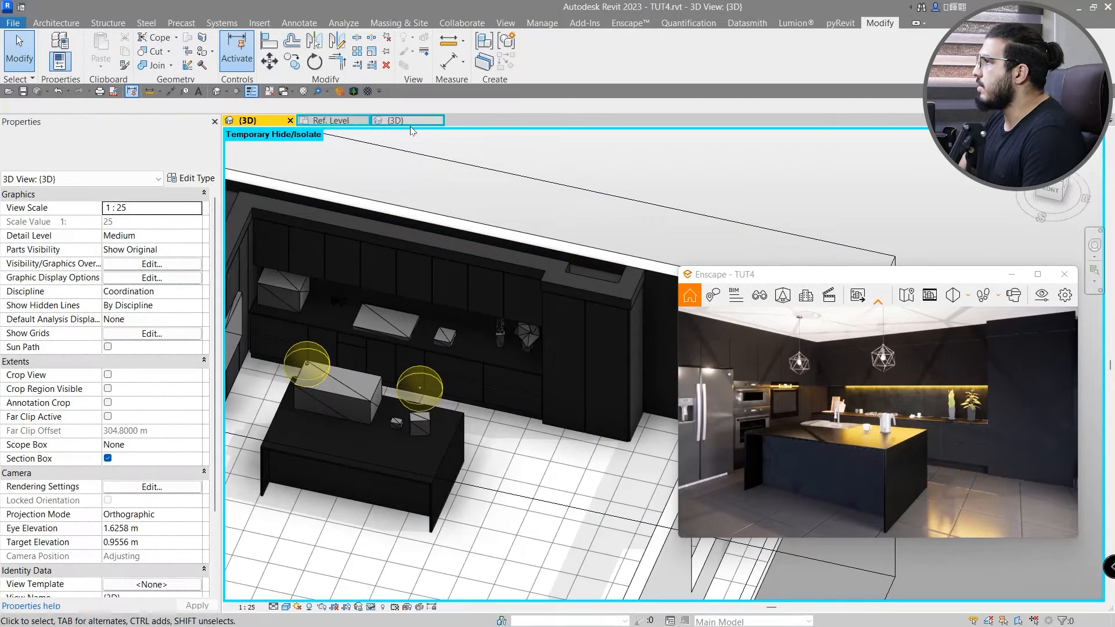
# Save the open LINEAR lighting family as a new family named VERTICAL LIGHT.
pyautogui.click(410, 124)
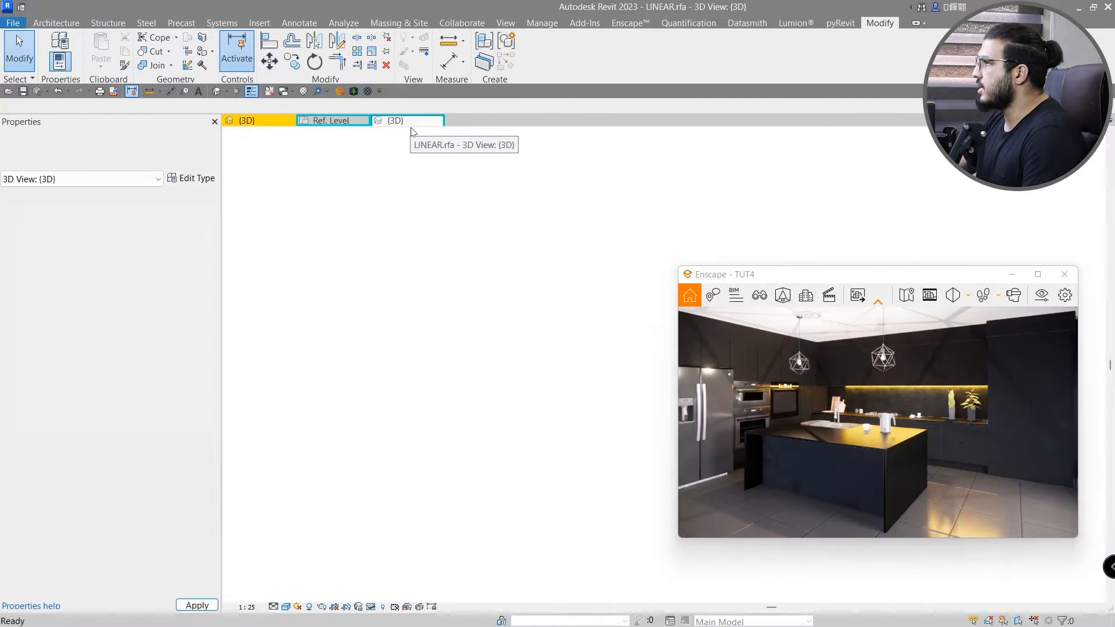
pyautogui.scroll(-6, 482, 398)
pyautogui.keyDown('shift'); pyautogui.moveTo(493, 505); pyautogui.dragTo(545, 398, button='middle'); pyautogui.keyUp('shift')
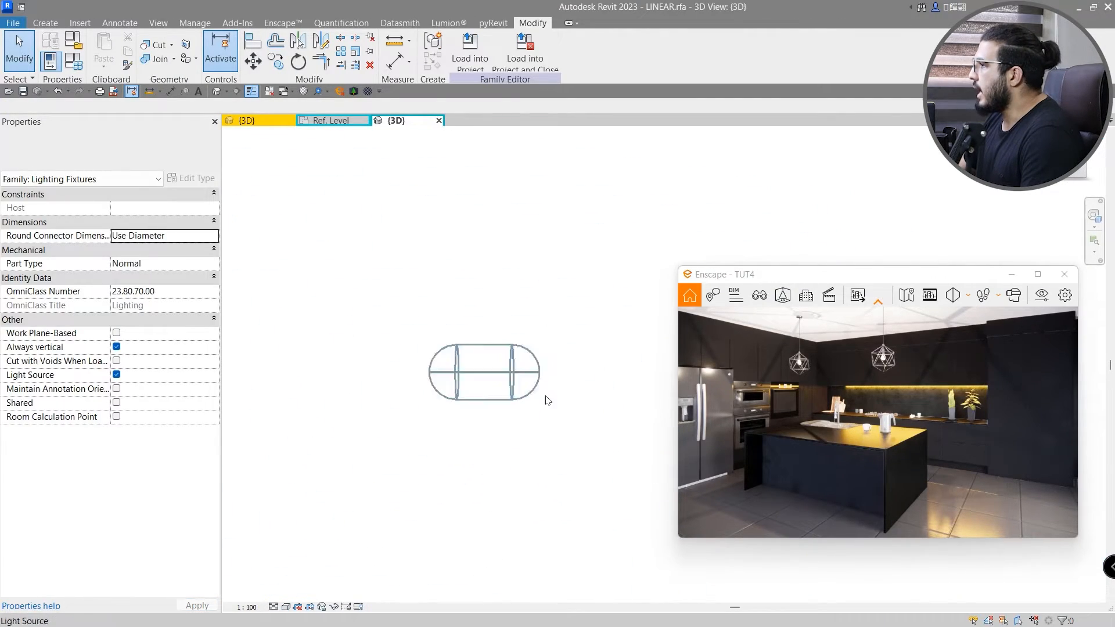
pyautogui.scroll(5, 481, 416)
pyautogui.moveTo(503, 368); pyautogui.dragTo(546, 354, button='middle')
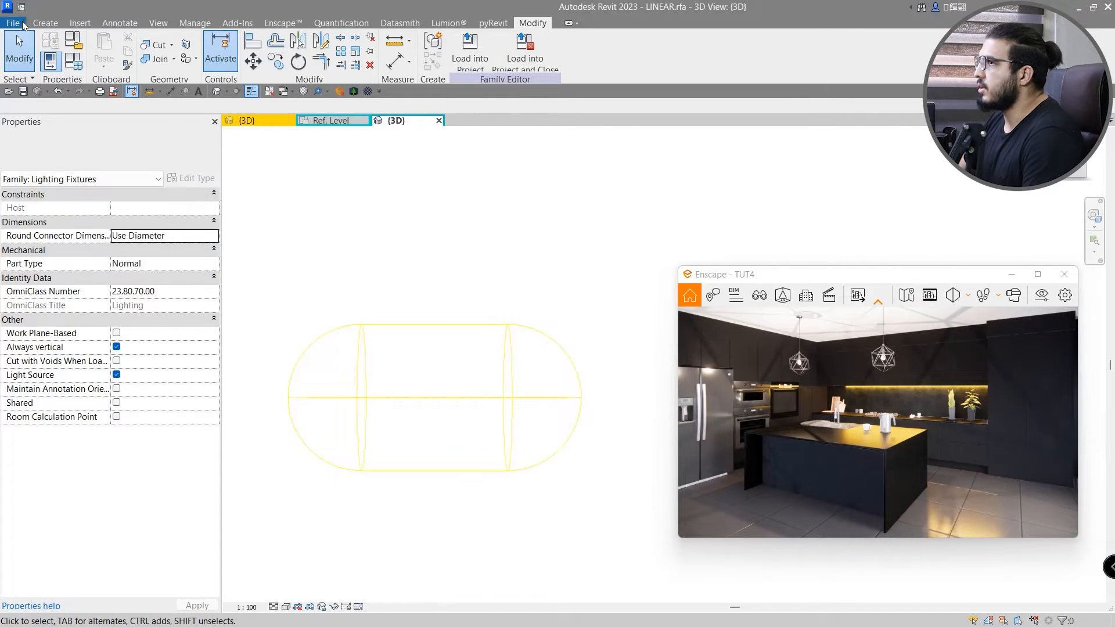
pyautogui.click(13, 23)
pyautogui.moveTo(13, 159)
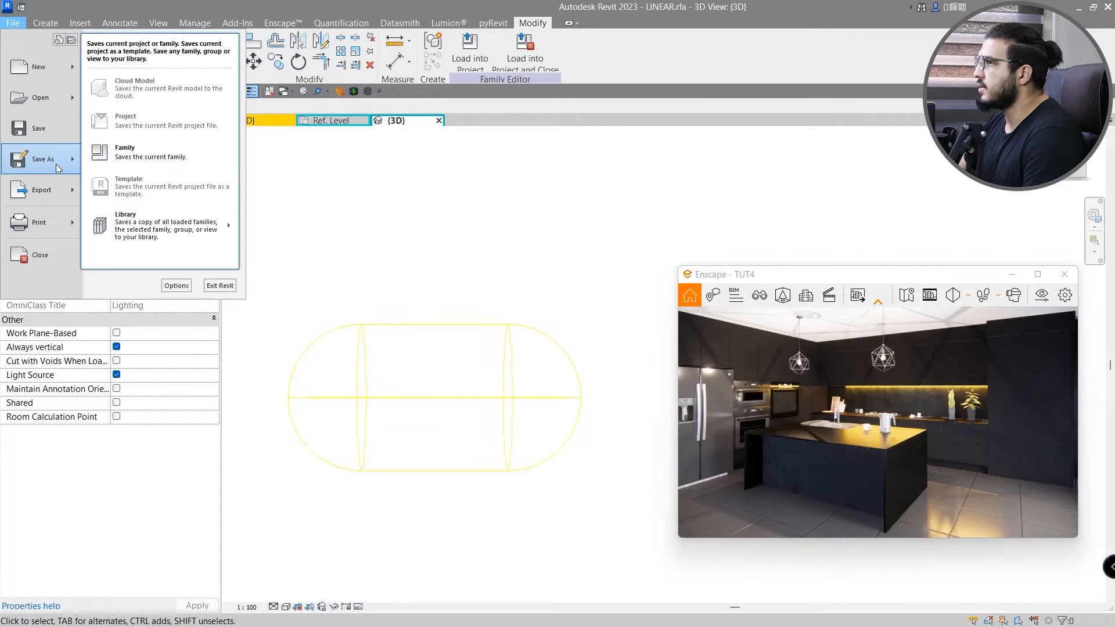
pyautogui.click(125, 146)
pyautogui.write('VERTICAL LIGHT')
pyautogui.press('Return')
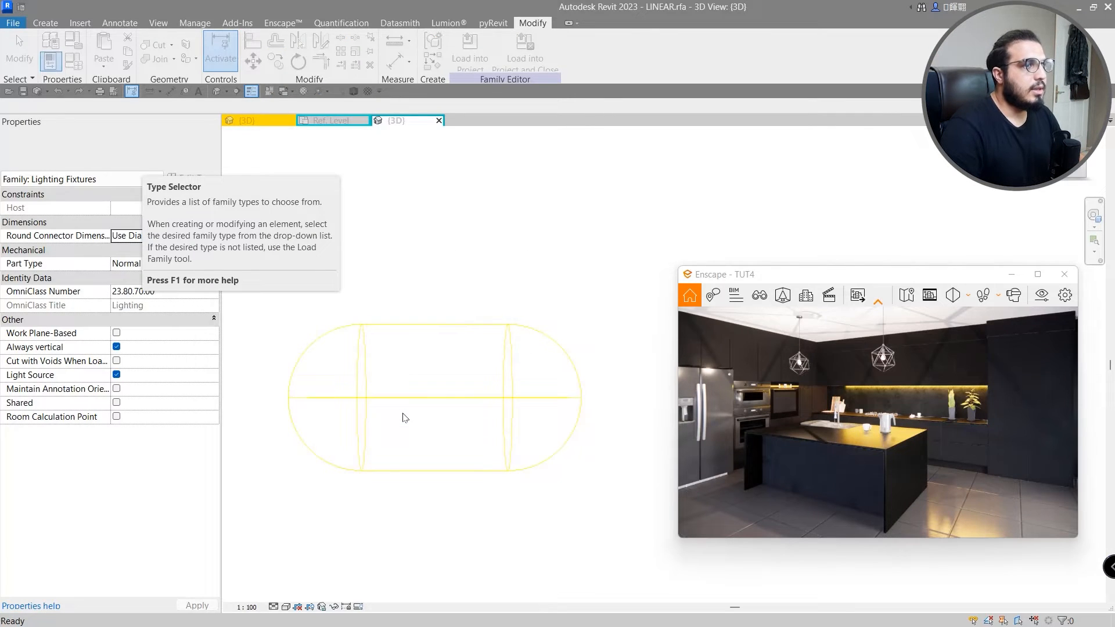
# Show the project browser, open the family's Front elevation and move the Enscape window clear of the light source.
pyautogui.rightClick(537, 187)
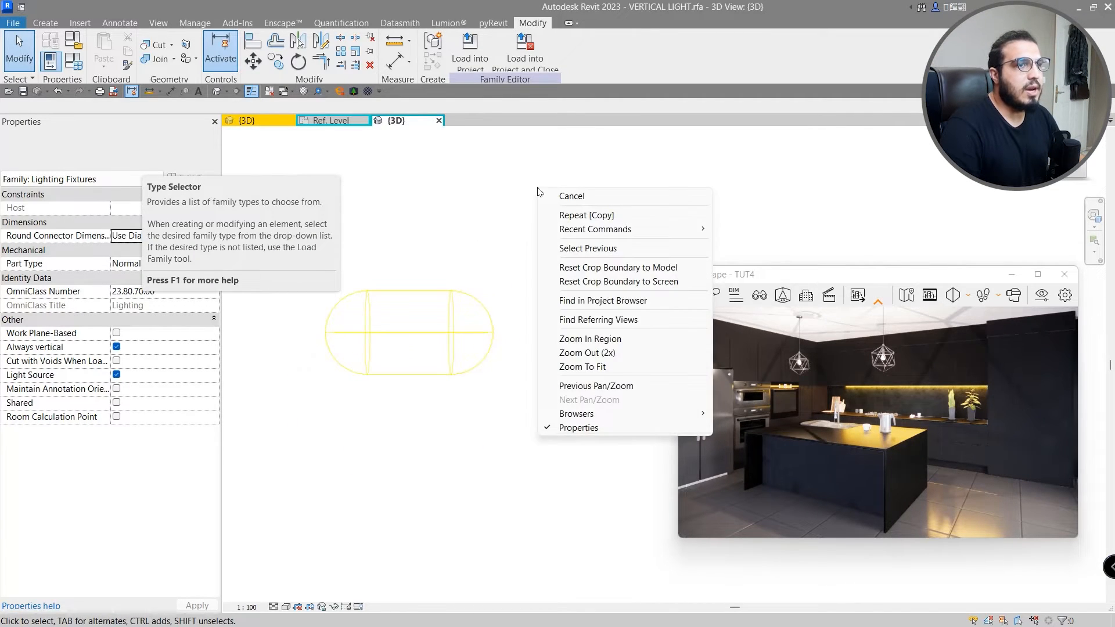
pyautogui.moveTo(667, 413)
pyautogui.click(778, 414)
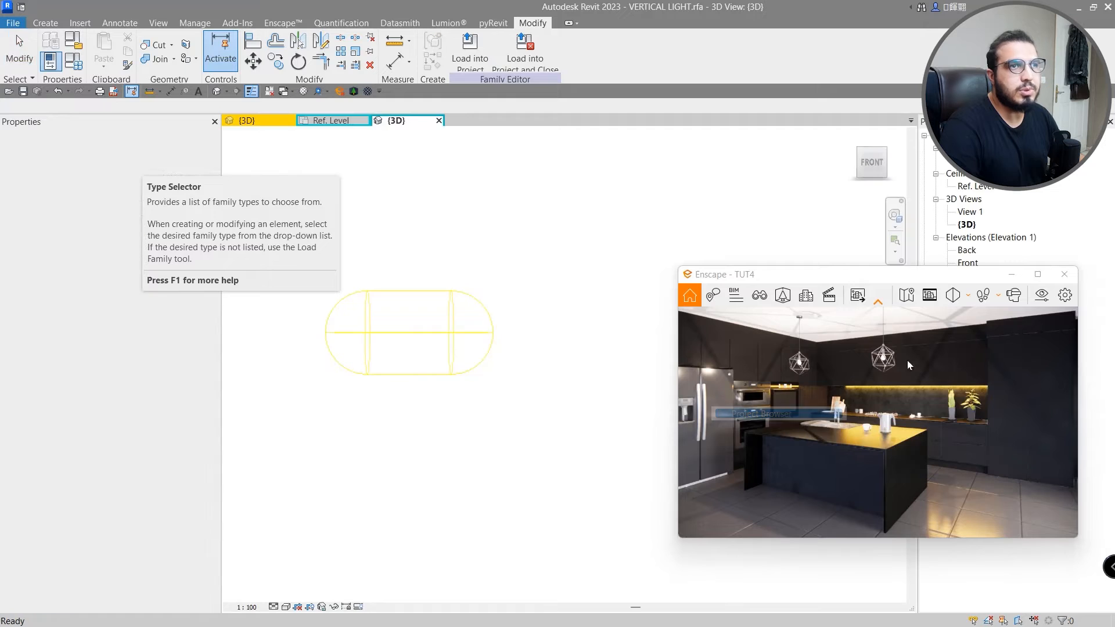
pyautogui.doubleClick(967, 263)
pyautogui.moveTo(737, 274); pyautogui.dragTo(733, 342)
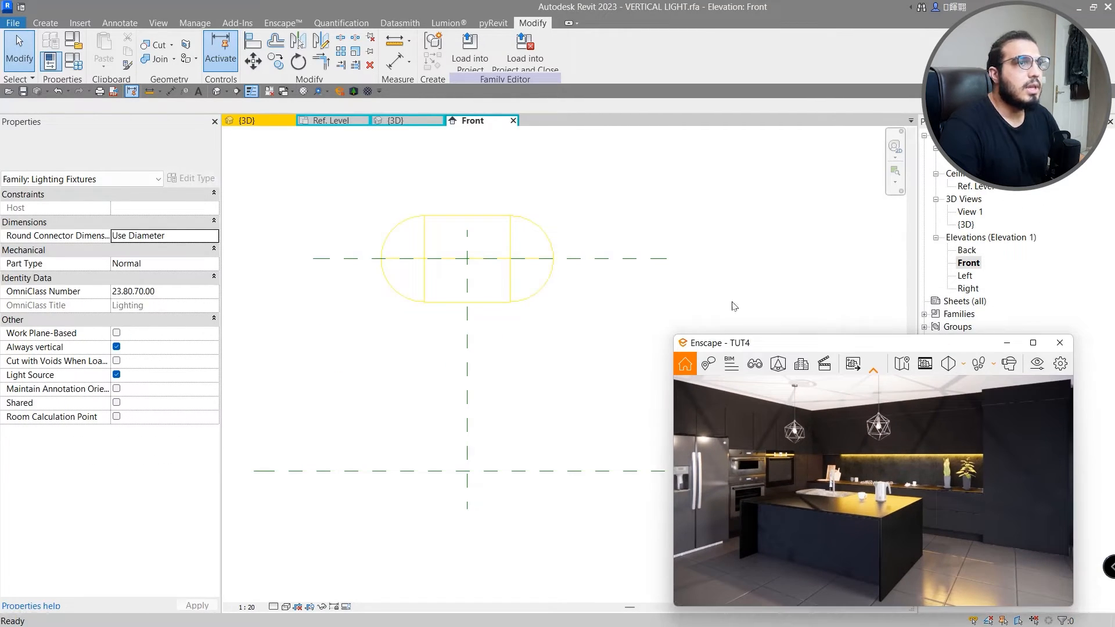
# Rotate the light source 90° about its centre so it stands vertically, removing the constraints that block the rotation.
pyautogui.click(467, 258)
pyautogui.press('r')
pyautogui.press('o')
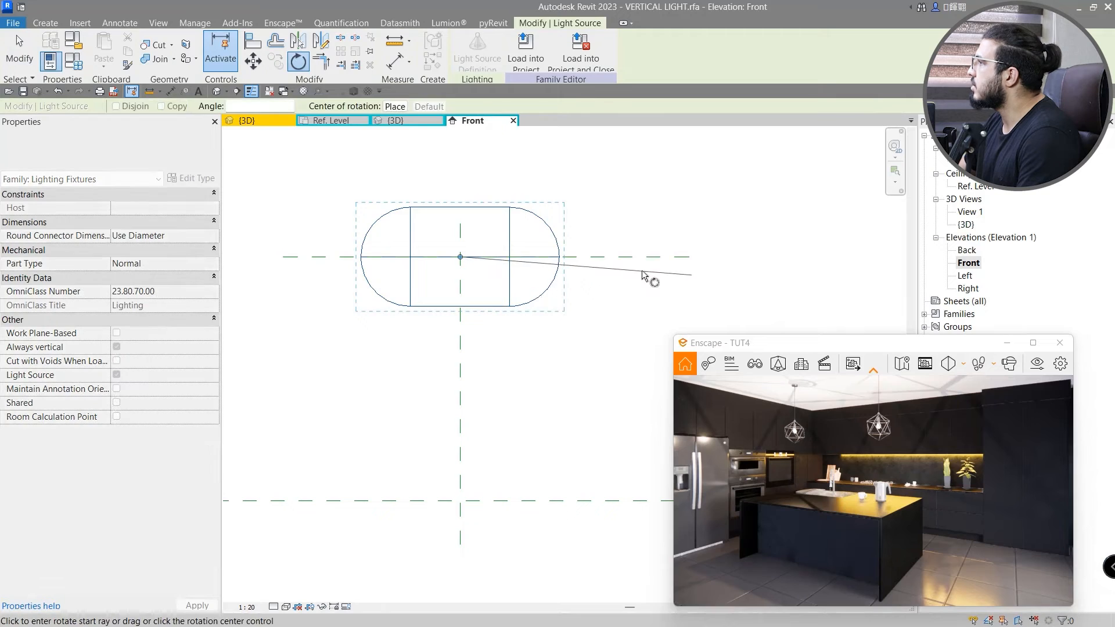
pyautogui.click(642, 271)
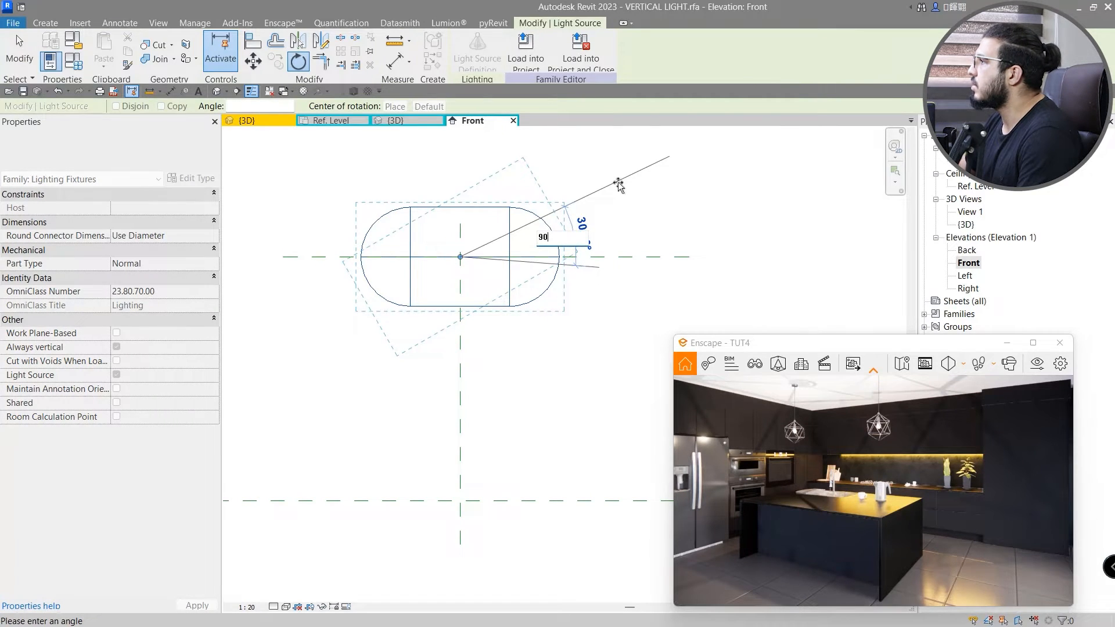
pyautogui.press('Return')
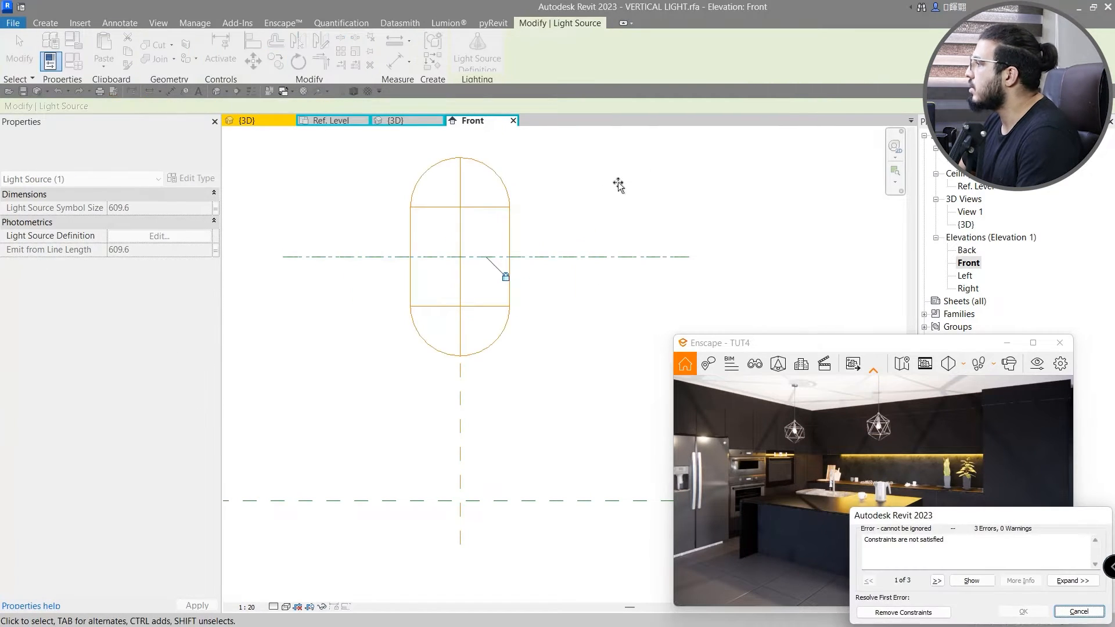
pyautogui.click(903, 612)
pyautogui.click(515, 381)
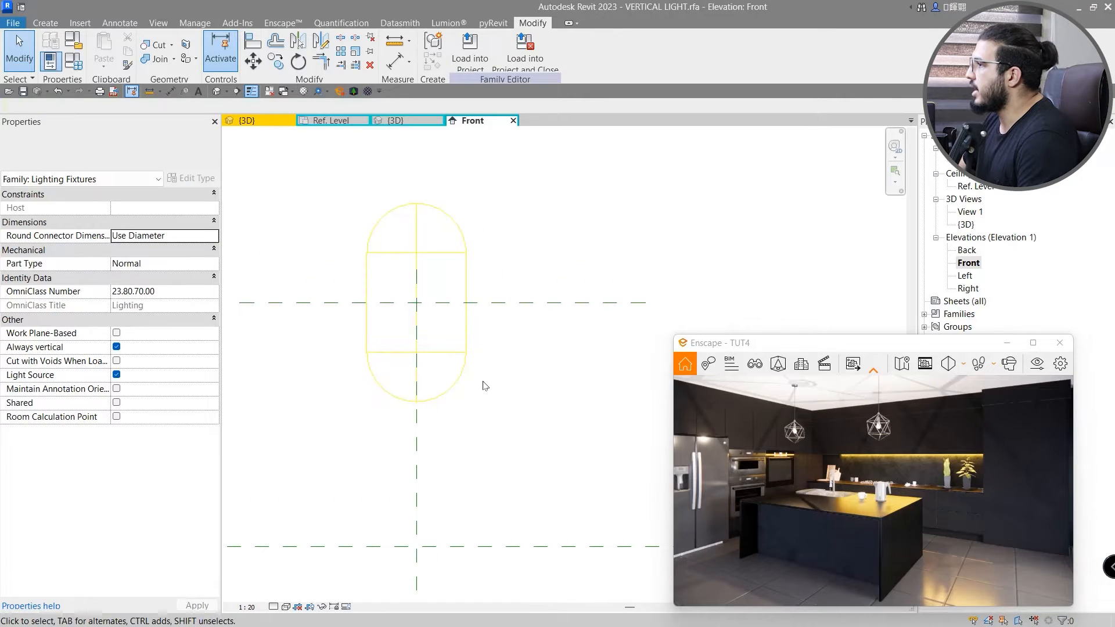
# Align the light source's axis to the vertical centre reference plane and lock the alignment.
pyautogui.press('a')
pyautogui.press('l')
pyautogui.moveTo(553, 376); pyautogui.dragTo(608, 379, button='middle')
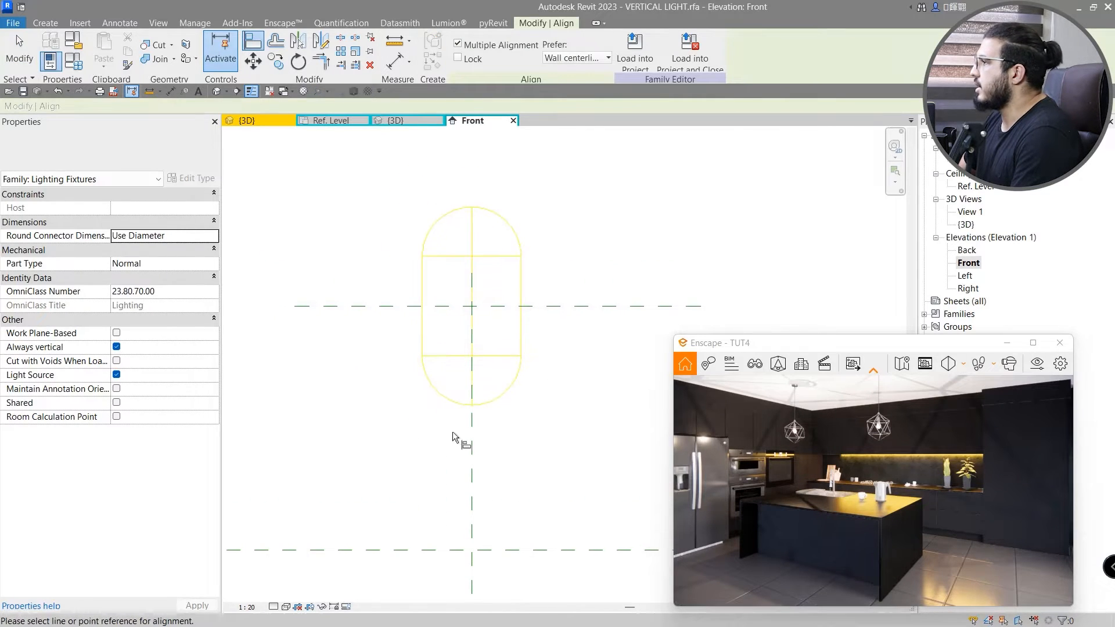
pyautogui.click(471, 330)
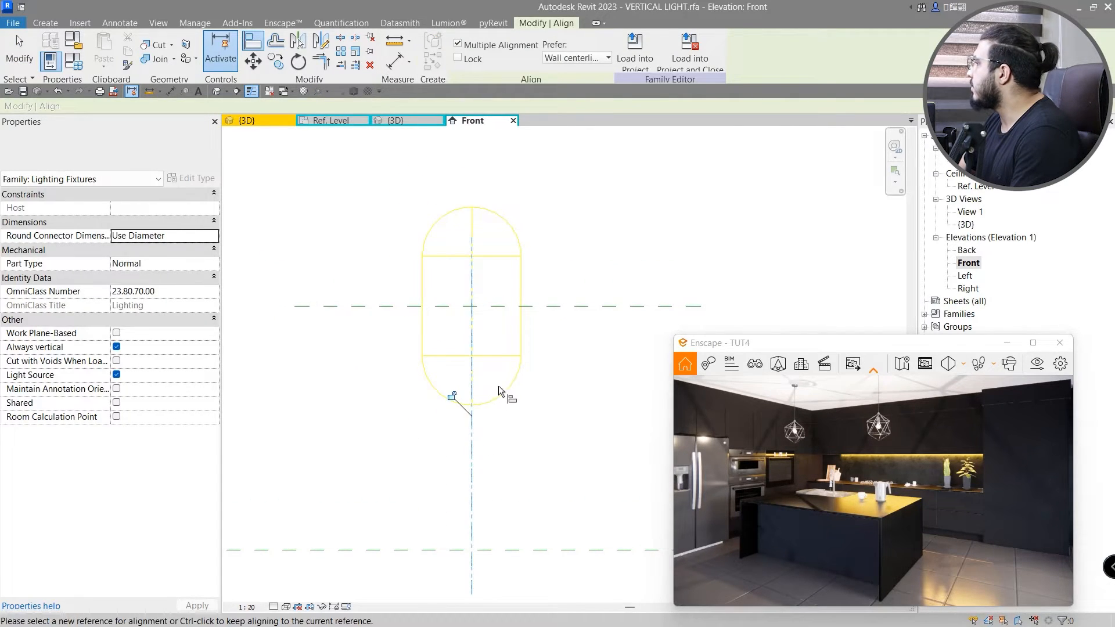
pyautogui.press('Escape')
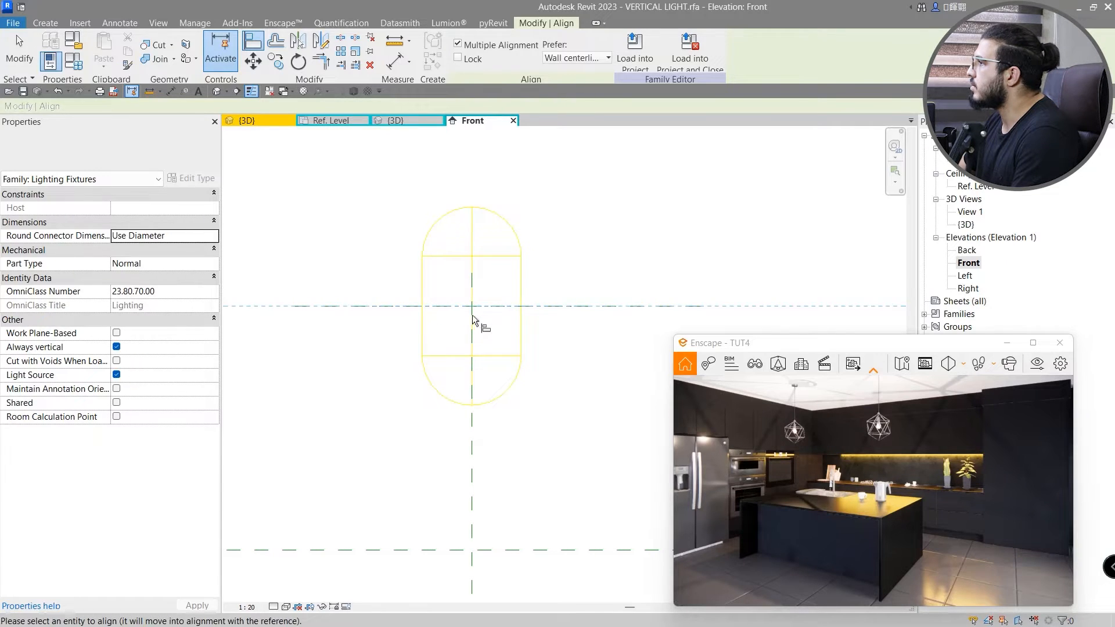
# Nudge the light source upward and align its centre to the horizontal Light Source Elevation reference plane.
pyautogui.press('Escape')
pyautogui.click(526, 281)
pyautogui.moveTo(526, 281); pyautogui.dragTo(526, 278)
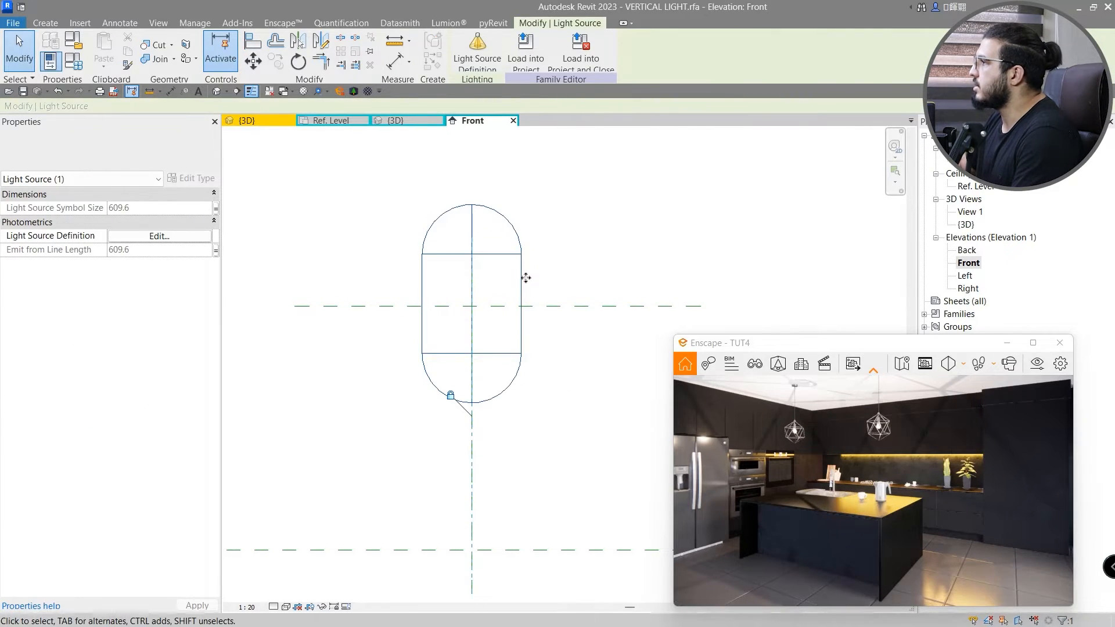
pyautogui.hotkey('shift', 'Up')
pyautogui.press('Up')
pyautogui.press('Up')
pyautogui.press('a')
pyautogui.press('l')
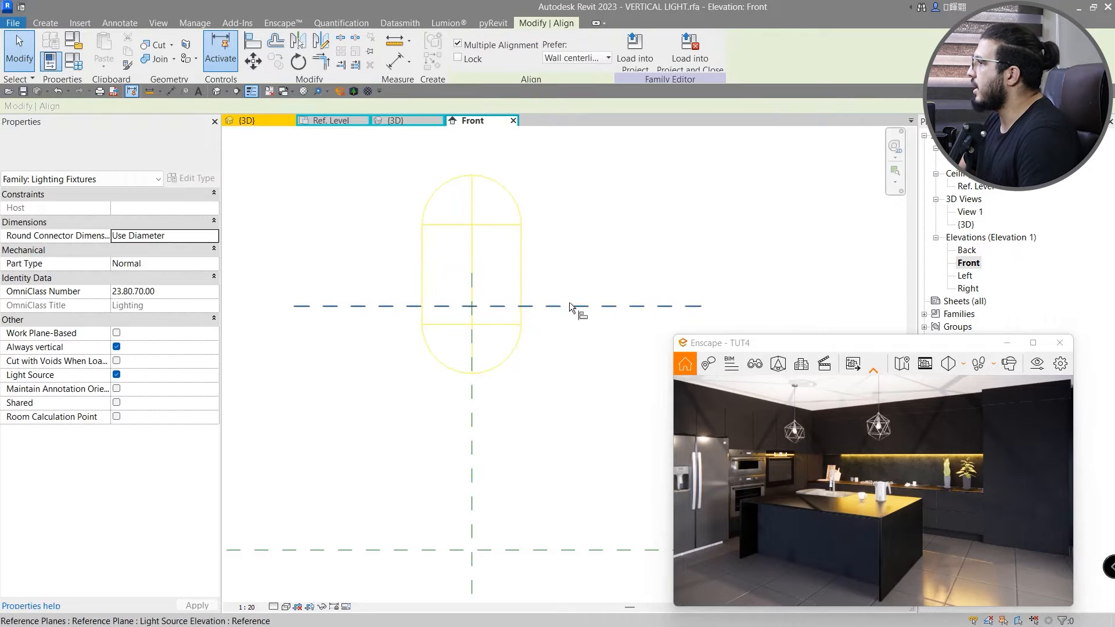
pyautogui.click(572, 307)
pyautogui.click(489, 274)
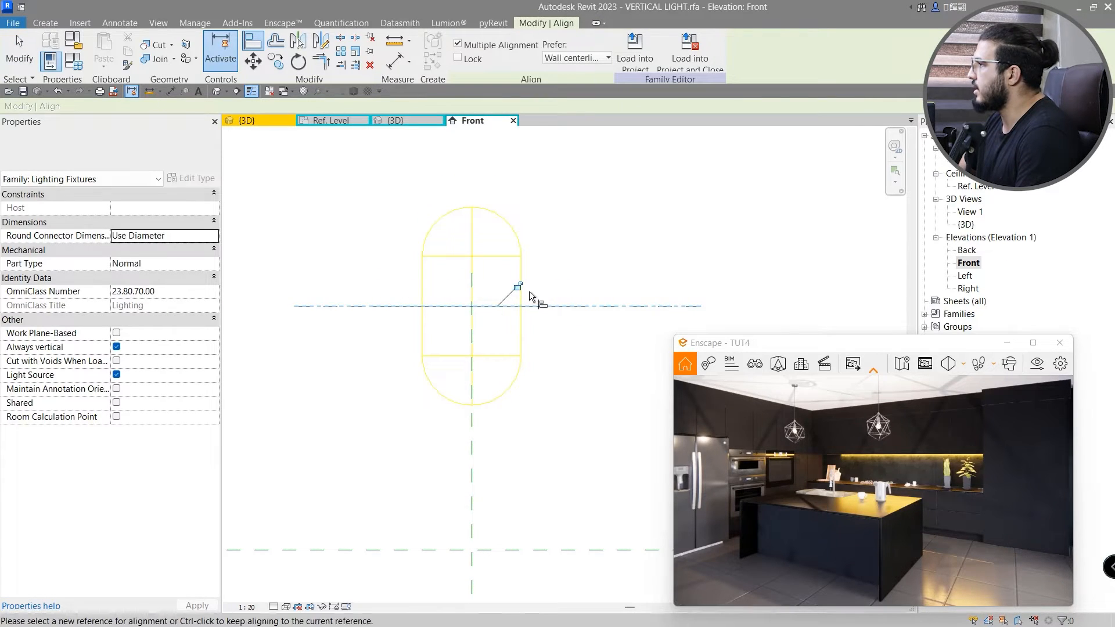
# Load the VERTICAL LIGHT family into the TUT4 project and place one instance on the floor beside the kitchen island.
pyautogui.press('Escape')
pyautogui.press('Escape')
pyautogui.scroll(-3, 430, 367)
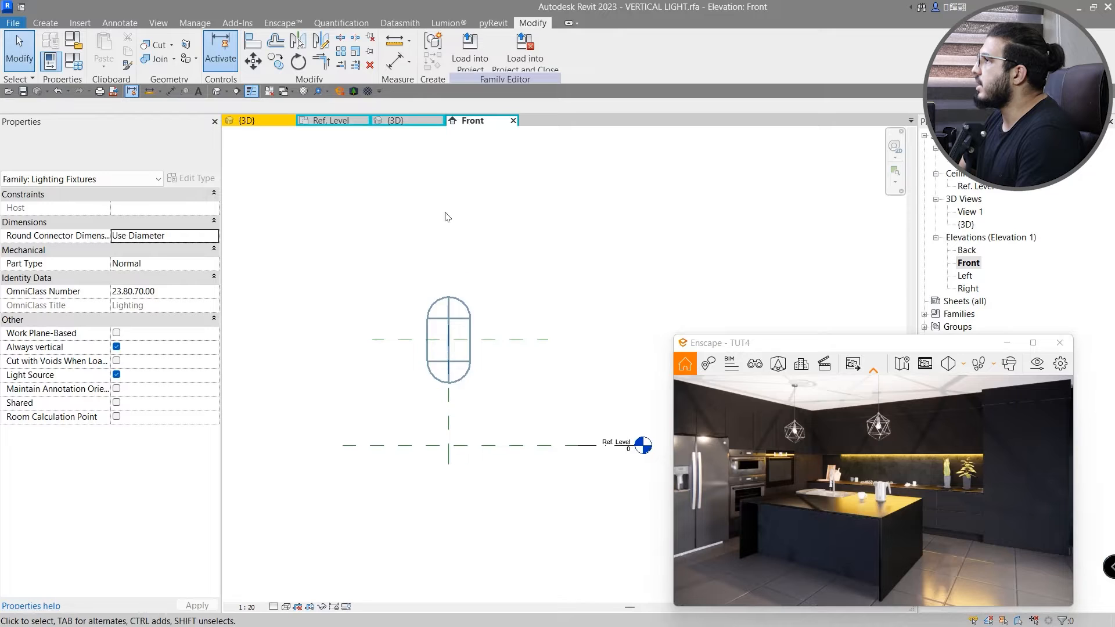
pyautogui.click(458, 66)
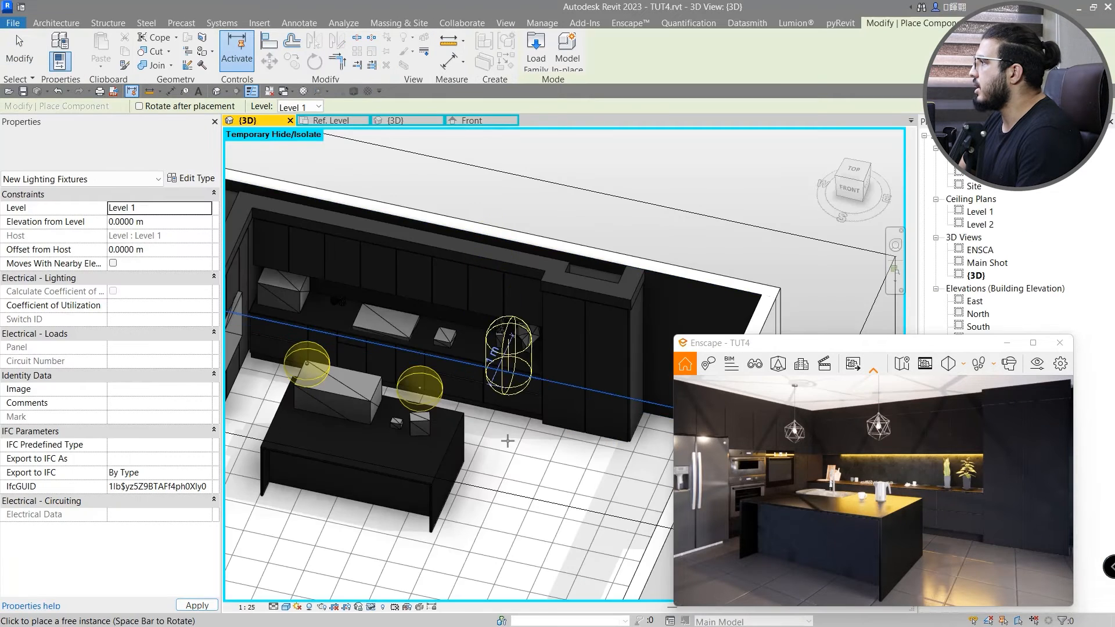
pyautogui.scroll(5, 485, 397)
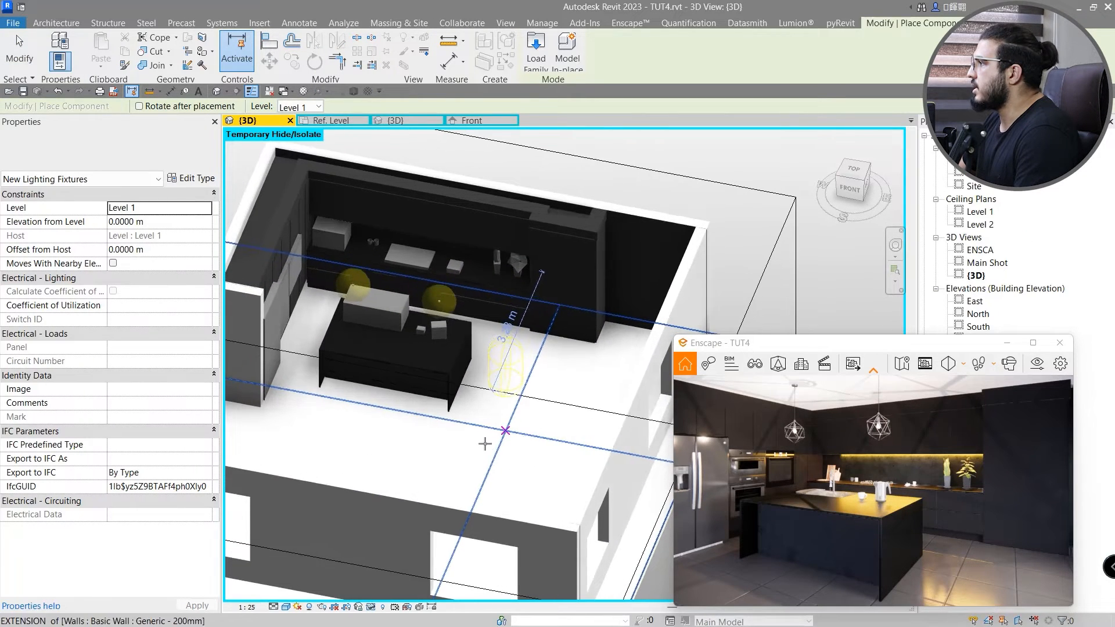
pyautogui.click(485, 443)
pyautogui.press('Escape')
pyautogui.press('Escape')
# Set the initial intensity of the placed VERTICAL LIGHT type to an illuminance of 200 lx.
pyautogui.click(472, 392)
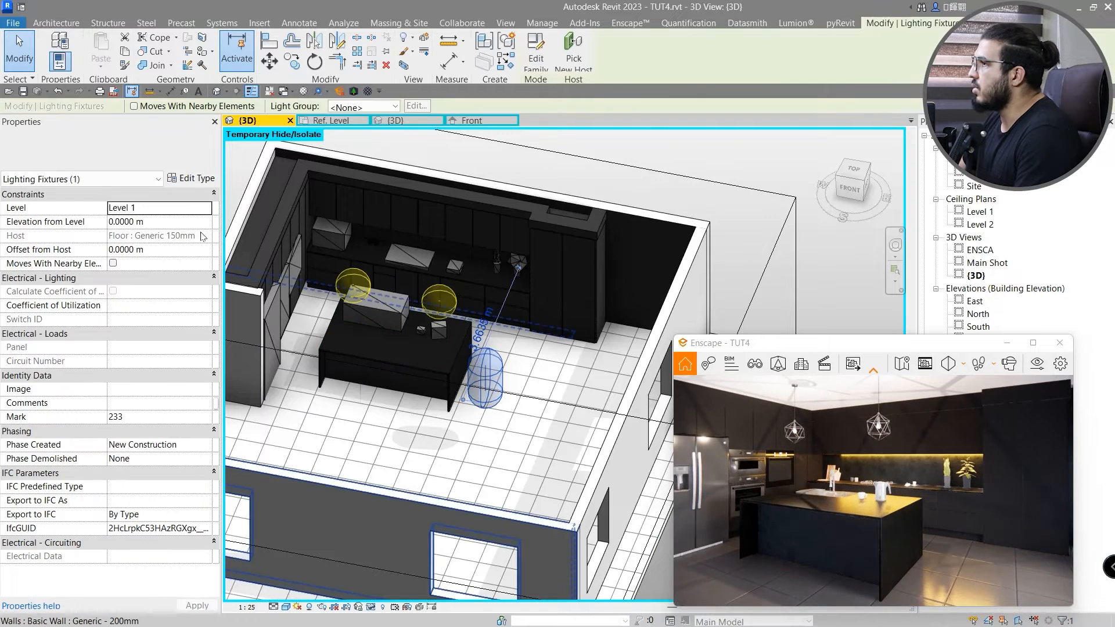
pyautogui.click(194, 179)
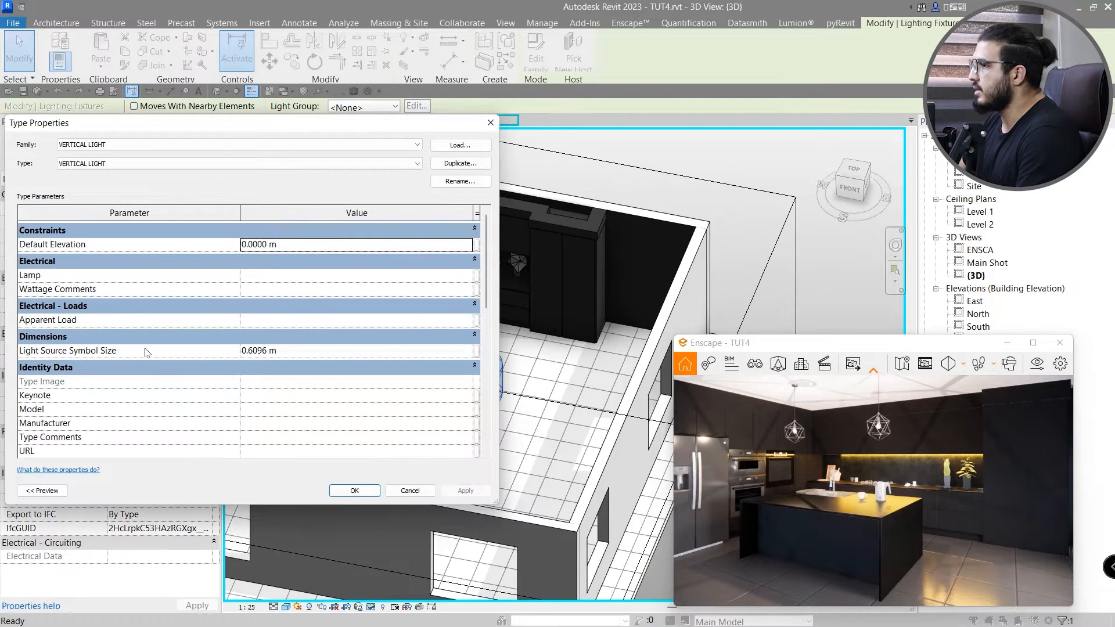
pyautogui.scroll(-10, 139, 353)
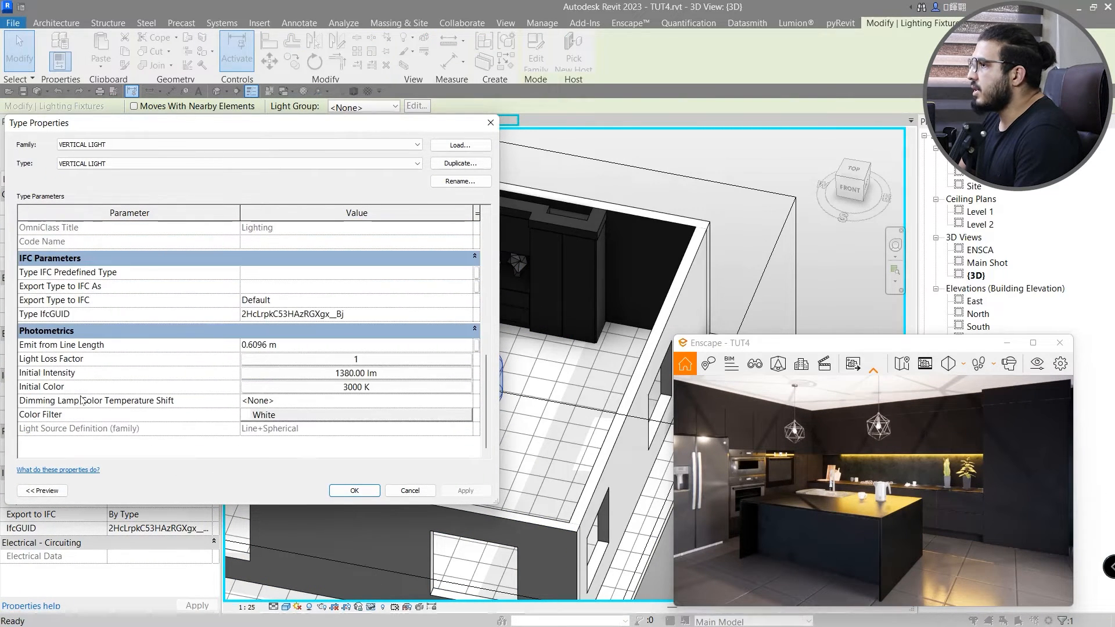
pyautogui.click(329, 373)
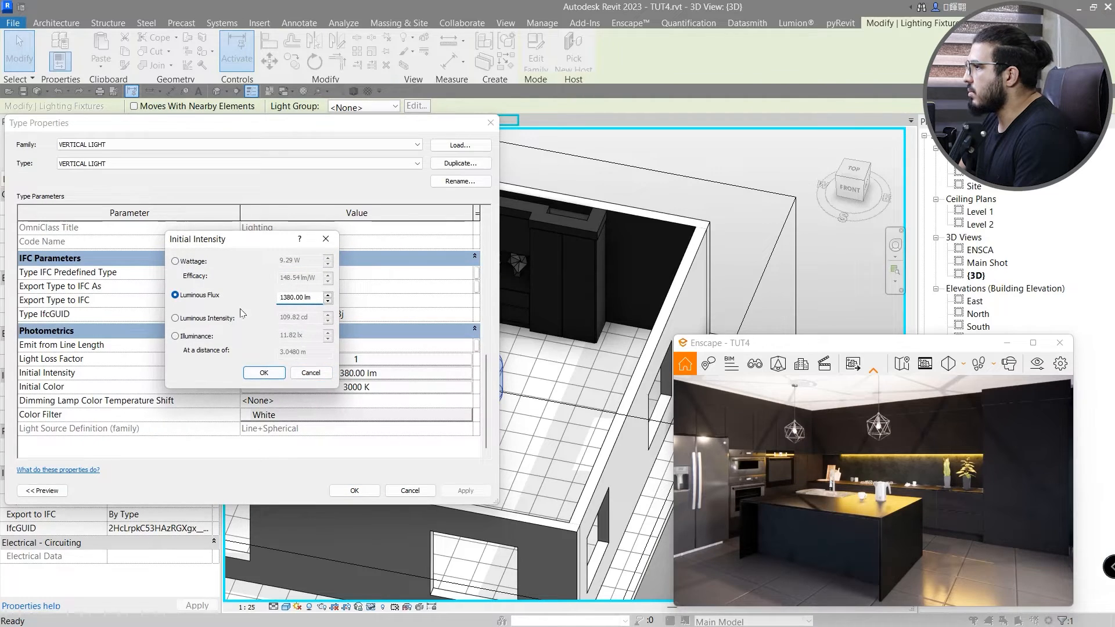
pyautogui.click(189, 336)
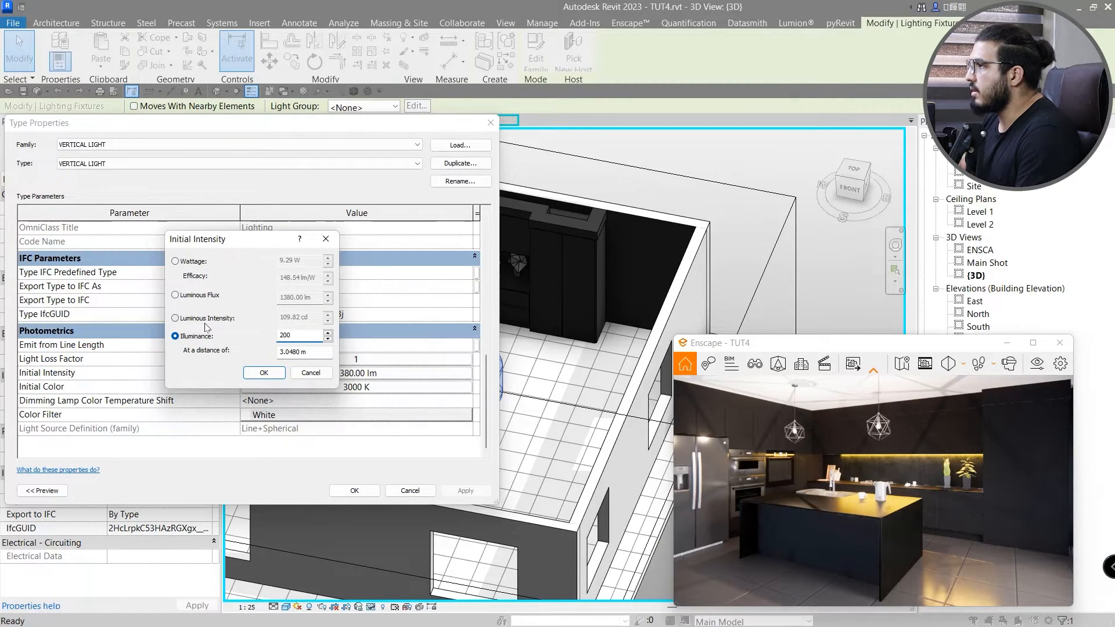
pyautogui.press('Return')
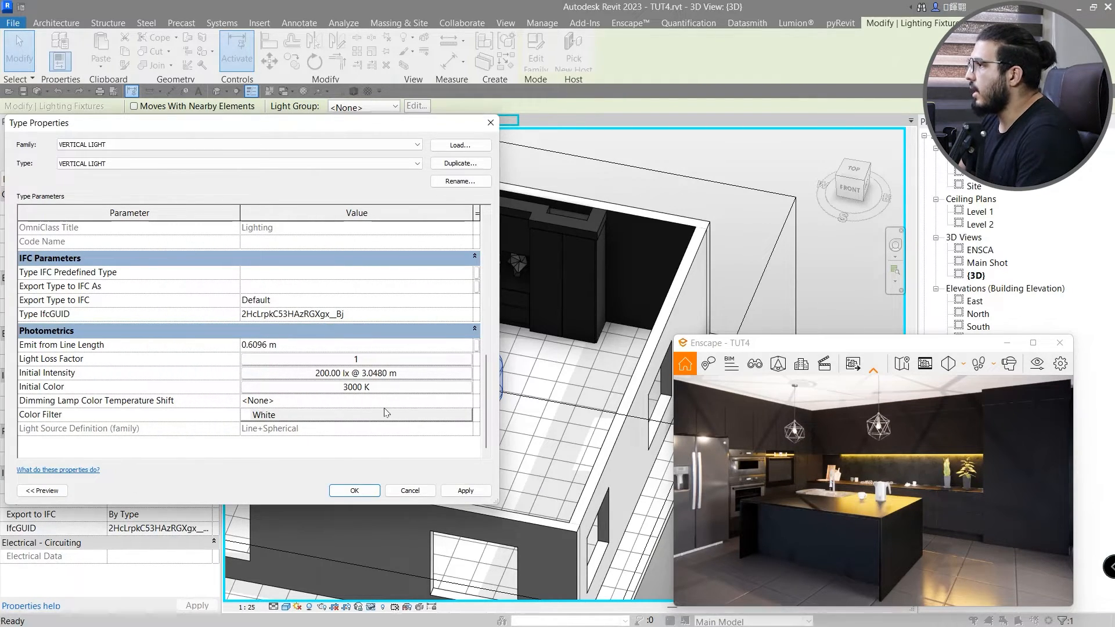
# Change the VERTICAL LIGHT type's initial color to the 6000 K preset and apply the type properties.
pyautogui.click(337, 389)
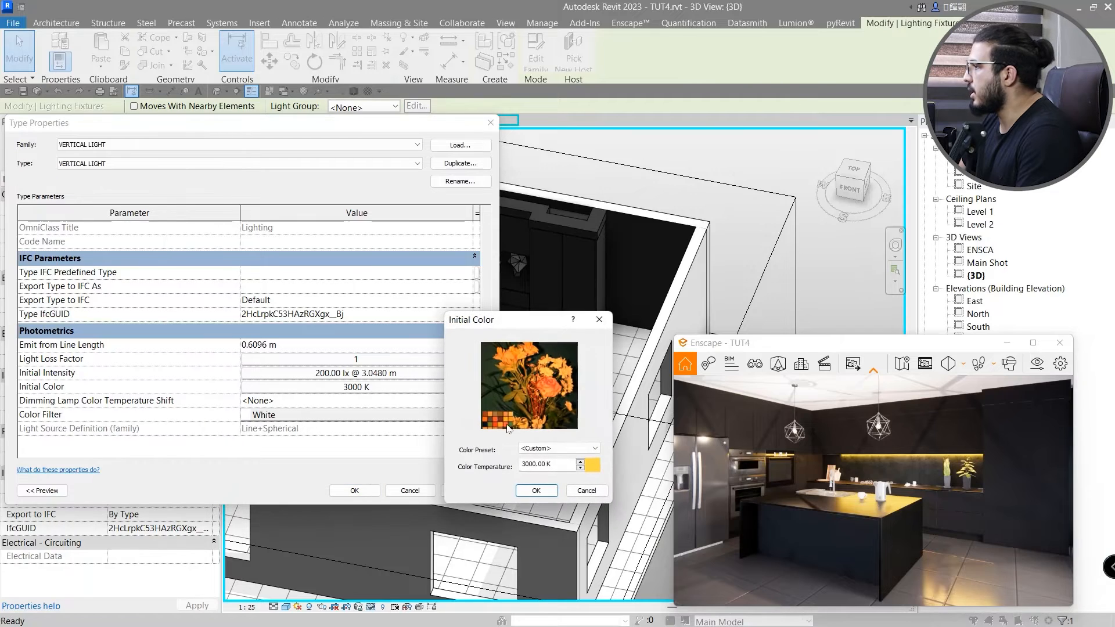
pyautogui.click(562, 450)
pyautogui.click(557, 505)
pyautogui.press('Return')
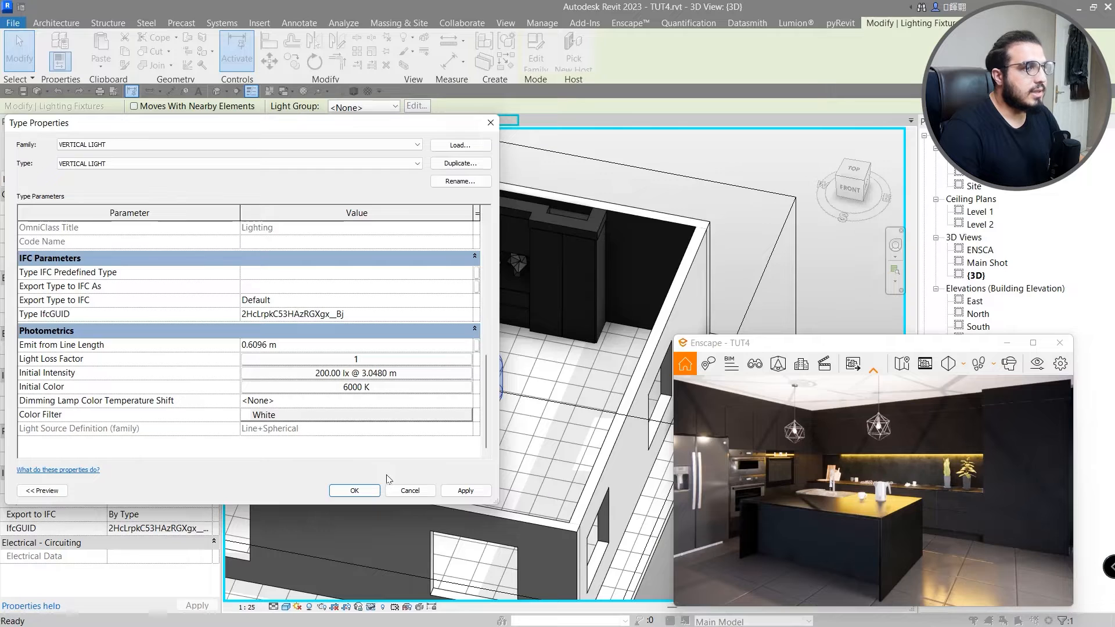
pyautogui.click(355, 491)
# Set the VERTICAL LIGHT type's Light Source Symbol Size to 0.1 m.
pyautogui.scroll(3, 505, 443)
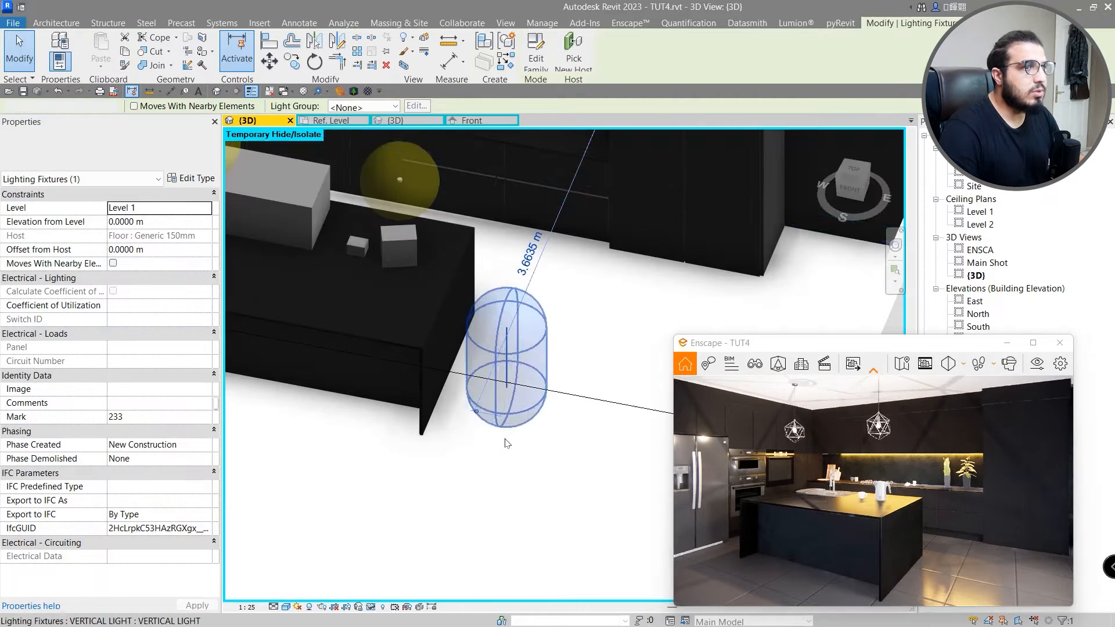
pyautogui.moveTo(505, 443); pyautogui.dragTo(400, 463, button='middle')
pyautogui.click(191, 178)
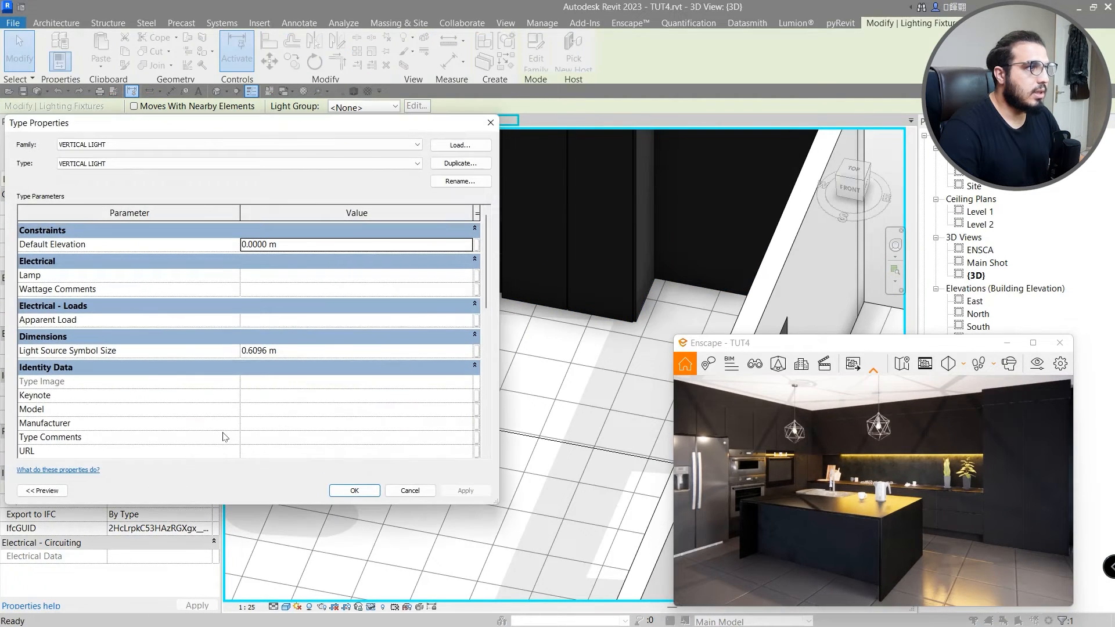
pyautogui.click(330, 354)
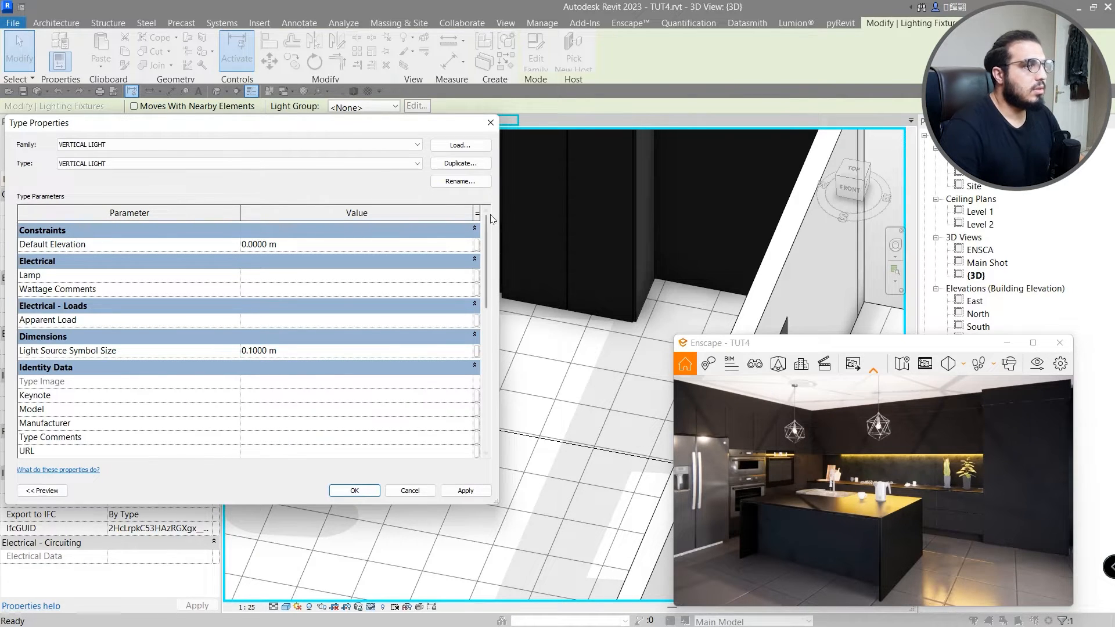
pyautogui.click(354, 490)
pyautogui.click(403, 465)
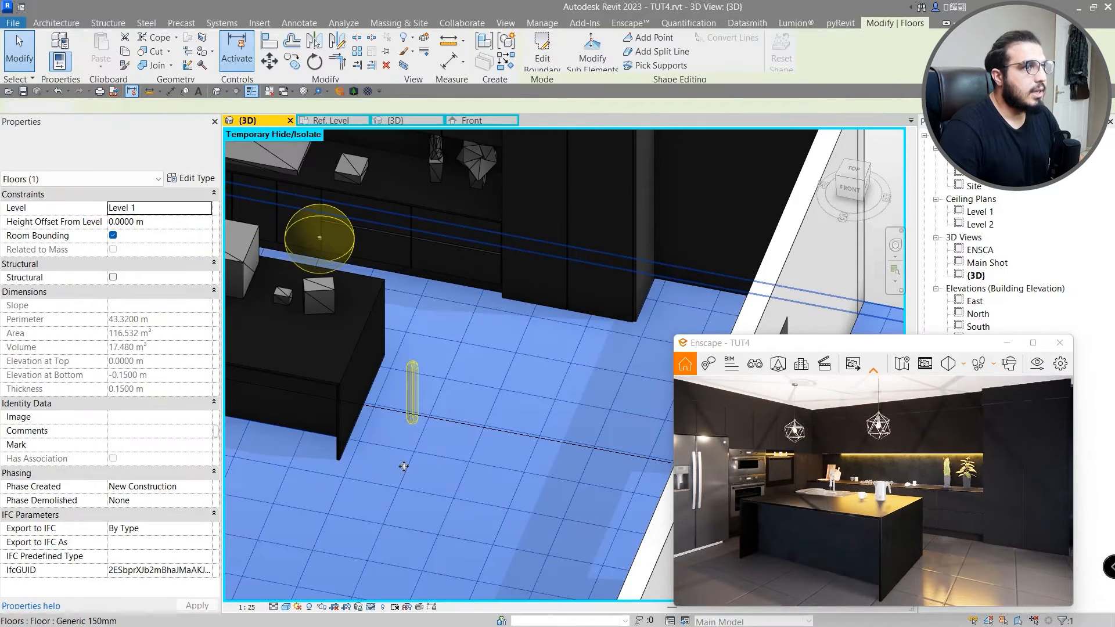
# Copy the vertical light three times in the top view to form a horizontal row of four, spaced about 0.12 m apart.
pyautogui.click(408, 426)
pyautogui.keyDown('shift'); pyautogui.moveTo(411, 466); pyautogui.dragTo(539, 566, button='middle'); pyautogui.keyUp('shift')
pyautogui.click(853, 179)
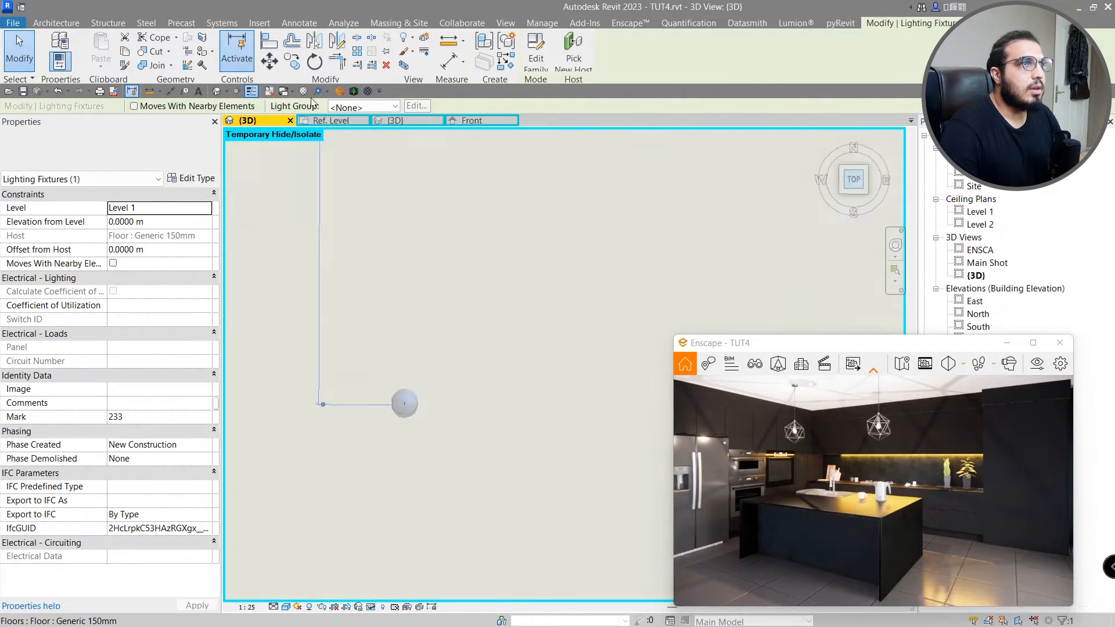
pyautogui.click(290, 68)
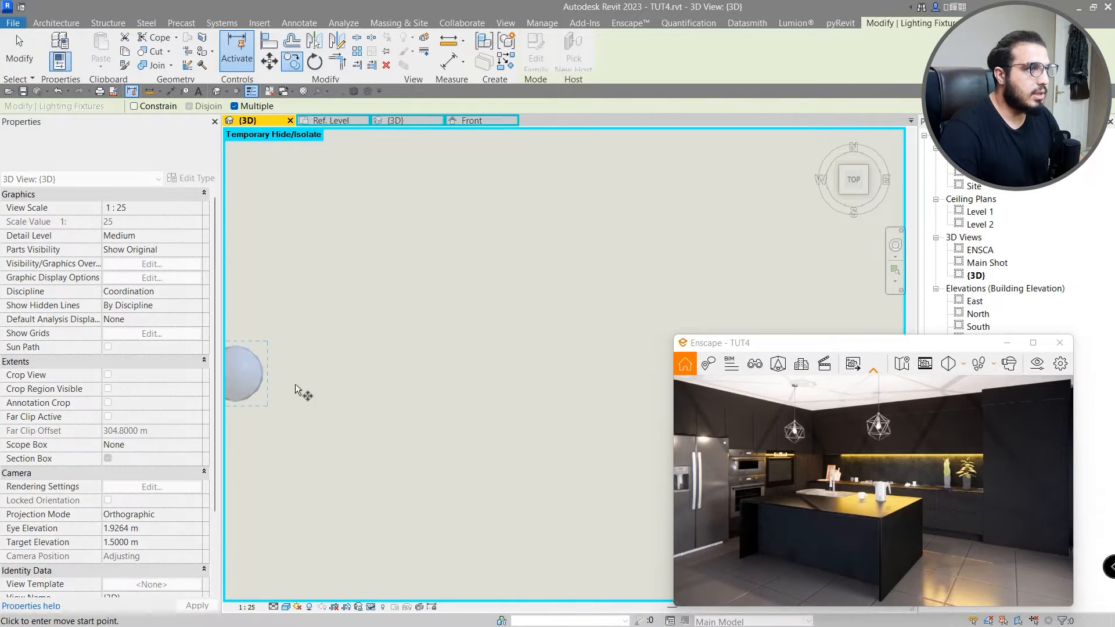
pyautogui.moveTo(296, 389); pyautogui.dragTo(342, 377, button='middle')
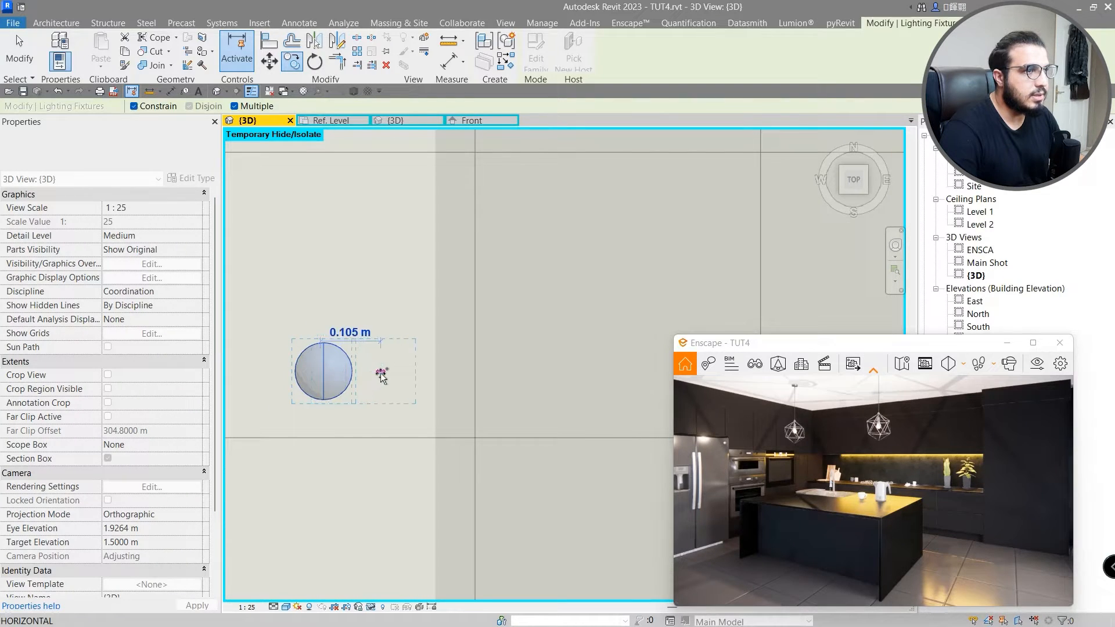
pyautogui.click(397, 378)
pyautogui.click(477, 377)
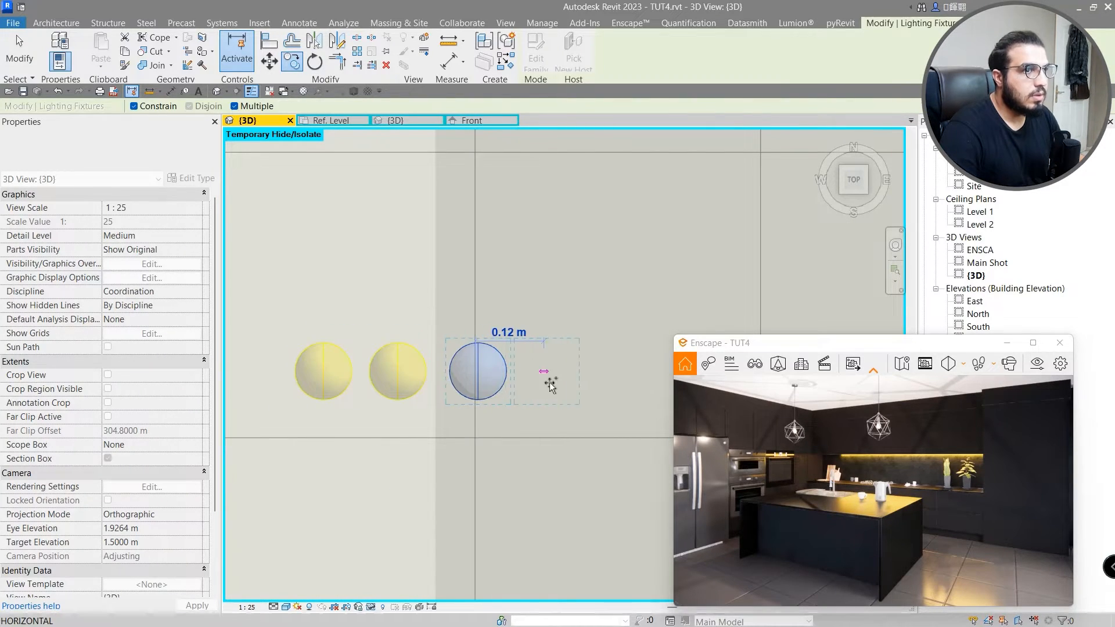
pyautogui.click(551, 379)
pyautogui.press('Escape')
pyautogui.press('Escape')
# Select all four vertical lights and make two copies of the row in the front view, stacking the lights downward.
pyautogui.scroll(-5, 552, 452)
pyautogui.moveTo(552, 453)
pyautogui.keyDown('shift'); pyautogui.mouseDown(button='middle')
pyautogui.moveTo(515, 331)
pyautogui.moveTo(540, 457)
pyautogui.mouseUp(button='middle'); pyautogui.keyUp('shift')
pyautogui.scroll(1, 540, 457)
pyautogui.click(564, 457)
pyautogui.keyDown('ctrl'); pyautogui.click(542, 457); pyautogui.keyUp('ctrl')
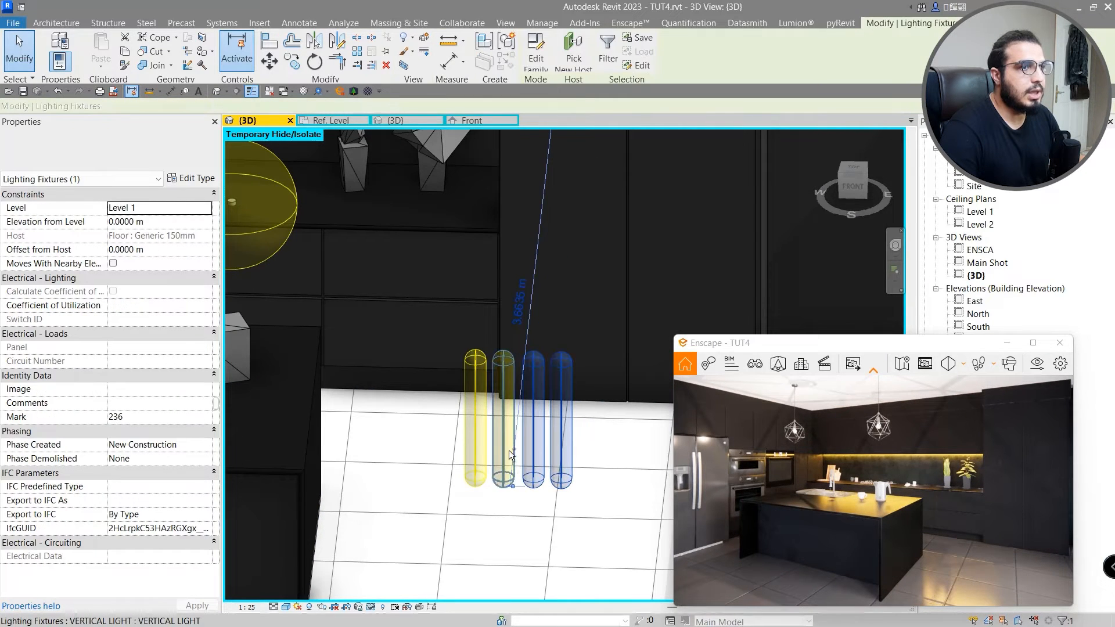
pyautogui.keyDown('ctrl'); pyautogui.click(510, 456); pyautogui.keyUp('ctrl')
pyautogui.keyDown('ctrl'); pyautogui.click(488, 444); pyautogui.keyUp('ctrl')
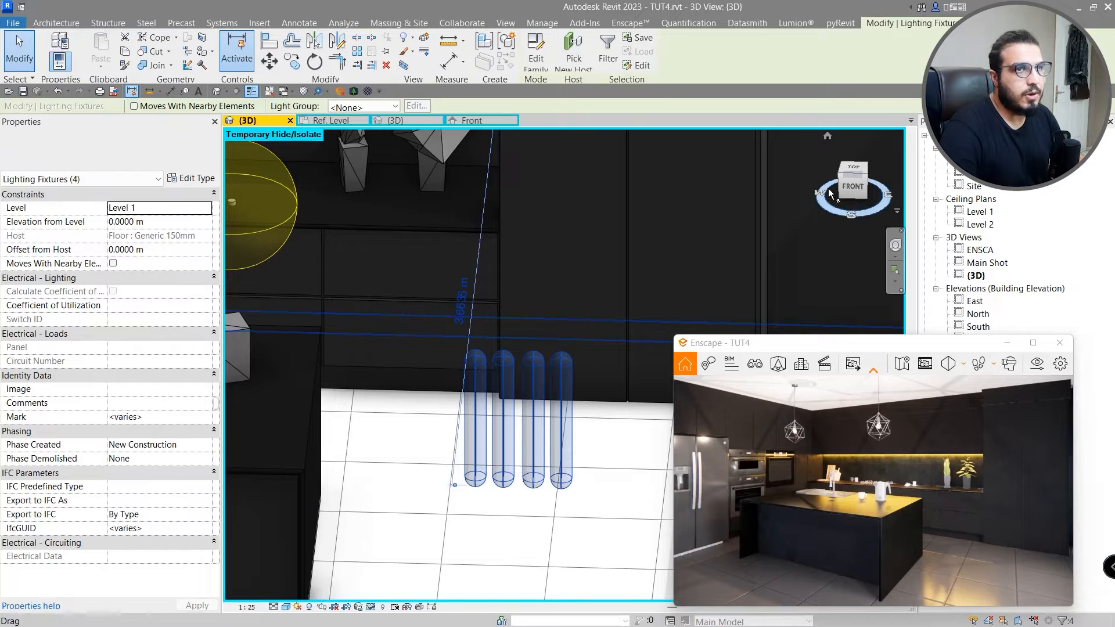
pyautogui.click(855, 187)
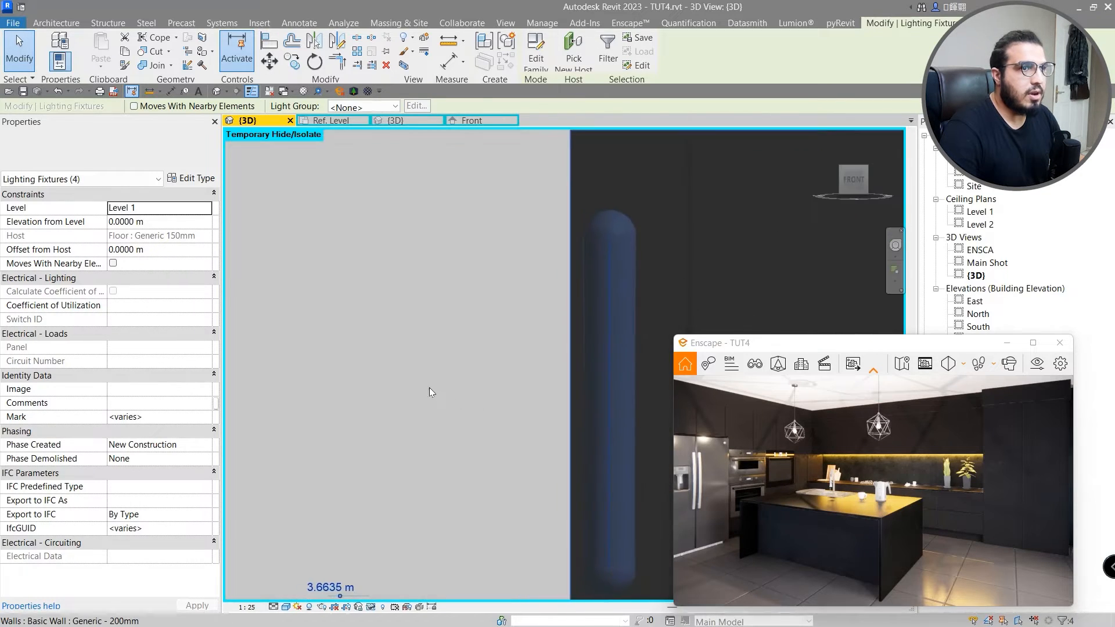
pyautogui.scroll(2, 365, 401)
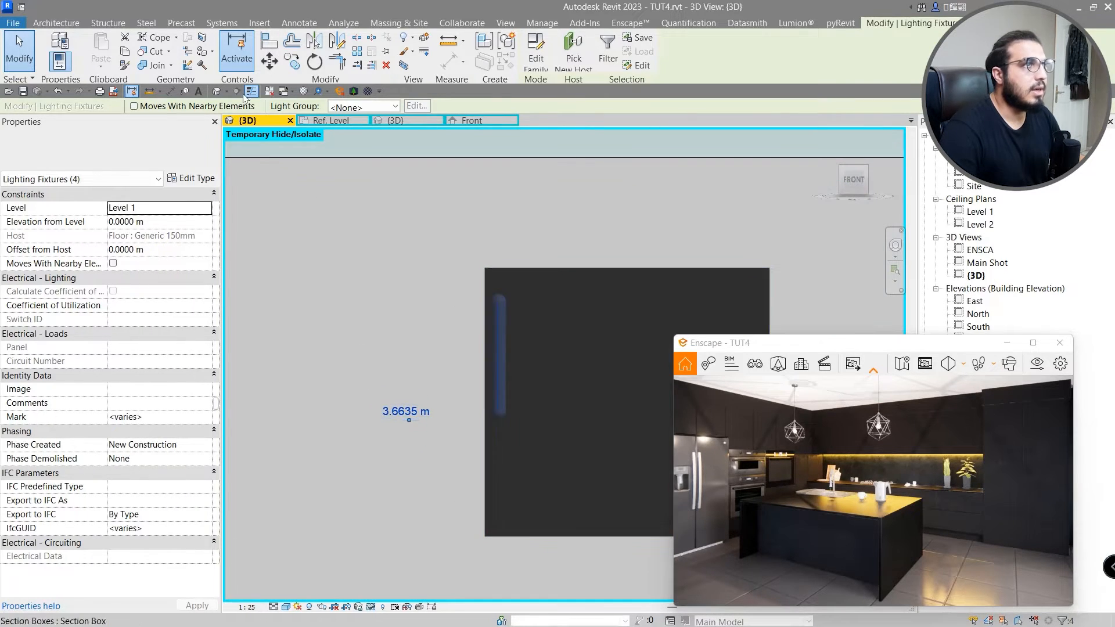
pyautogui.click(292, 61)
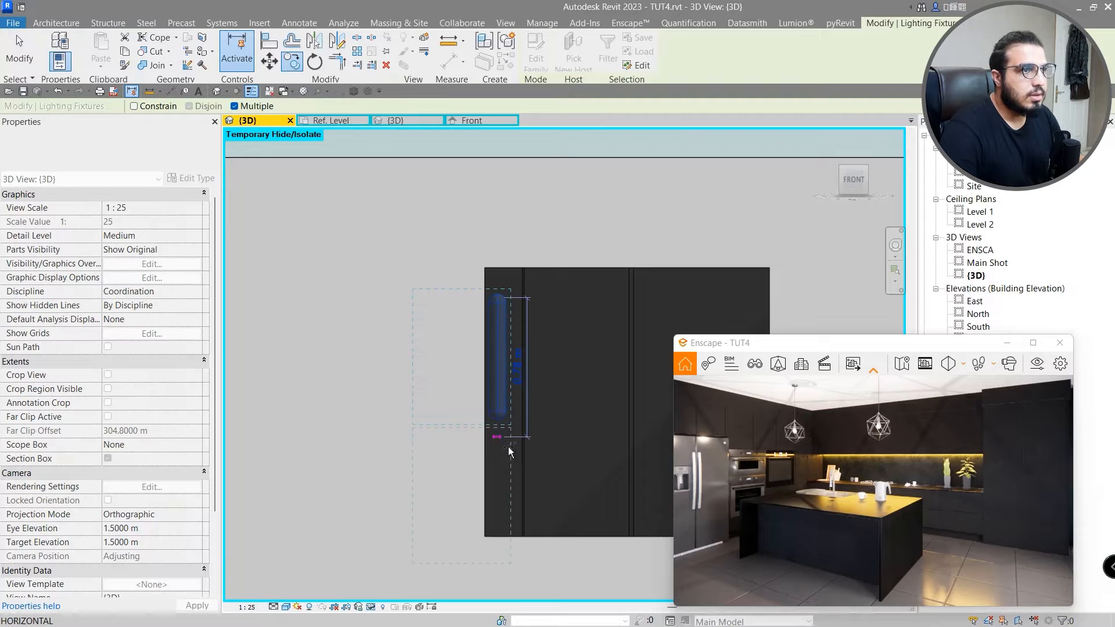
pyautogui.click(502, 420)
pyautogui.moveTo(517, 538); pyautogui.dragTo(474, 380, button='middle')
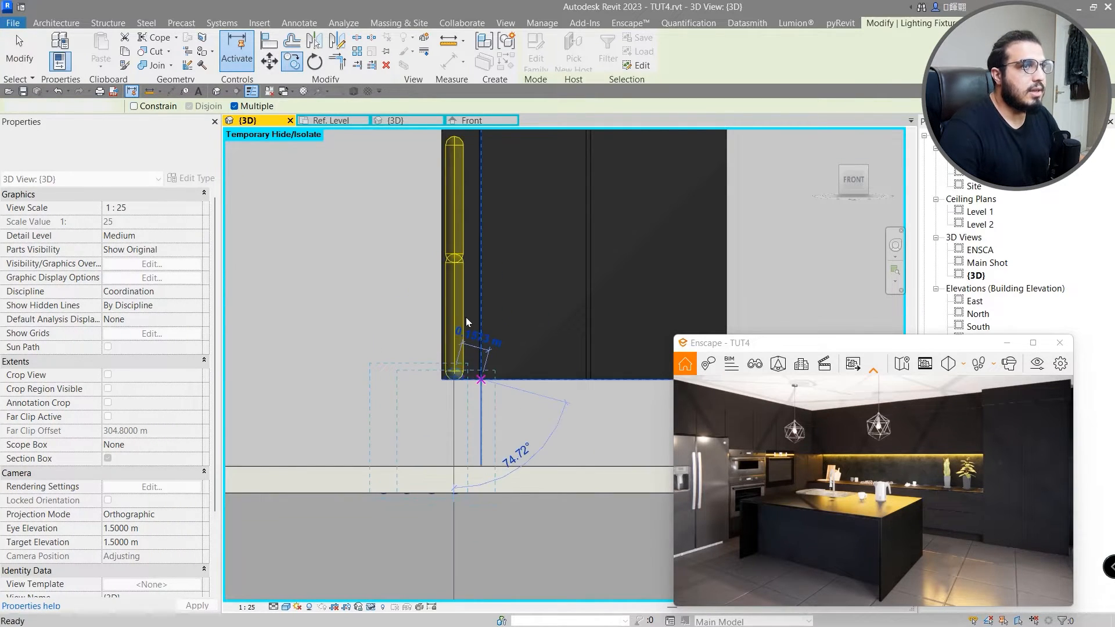
pyautogui.click(465, 315)
# Select all instances of the vertical light and combine them into a model group with the default name.
pyautogui.press('s')
pyautogui.press('a')
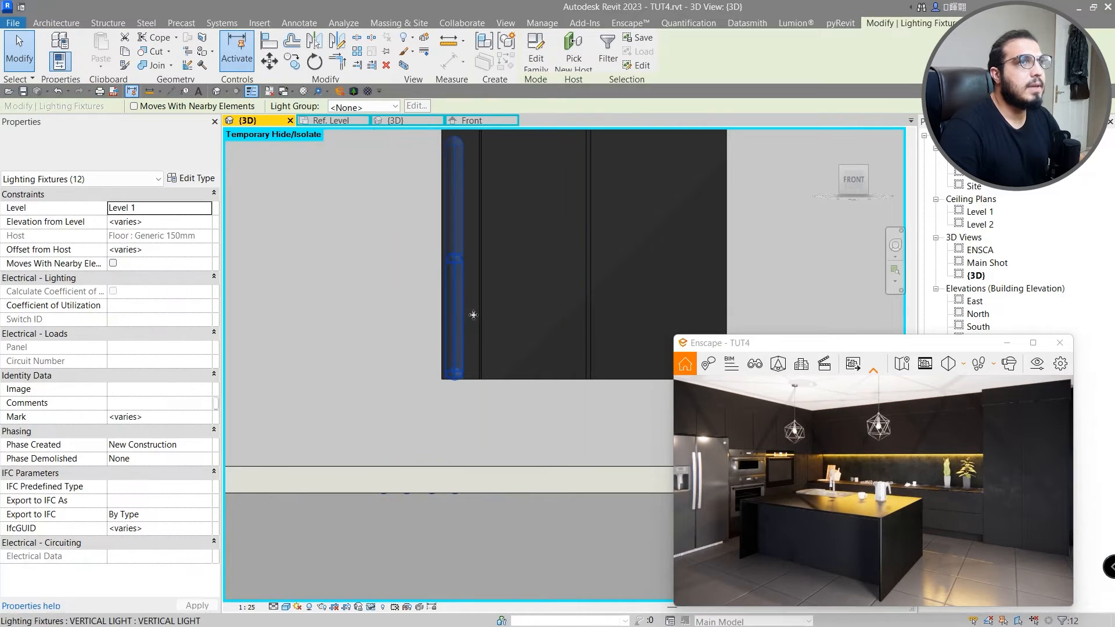
pyautogui.click(506, 42)
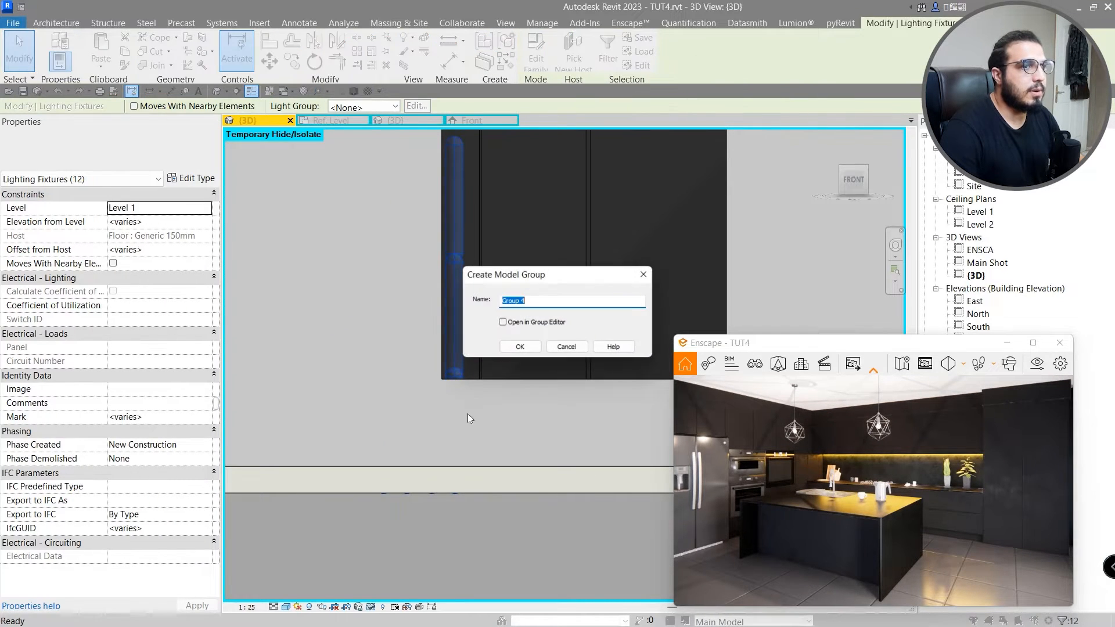
pyautogui.click(524, 352)
# Move the light group in the top view toward the back kitchen wall, level with the island.
pyautogui.scroll(-6, 496, 394)
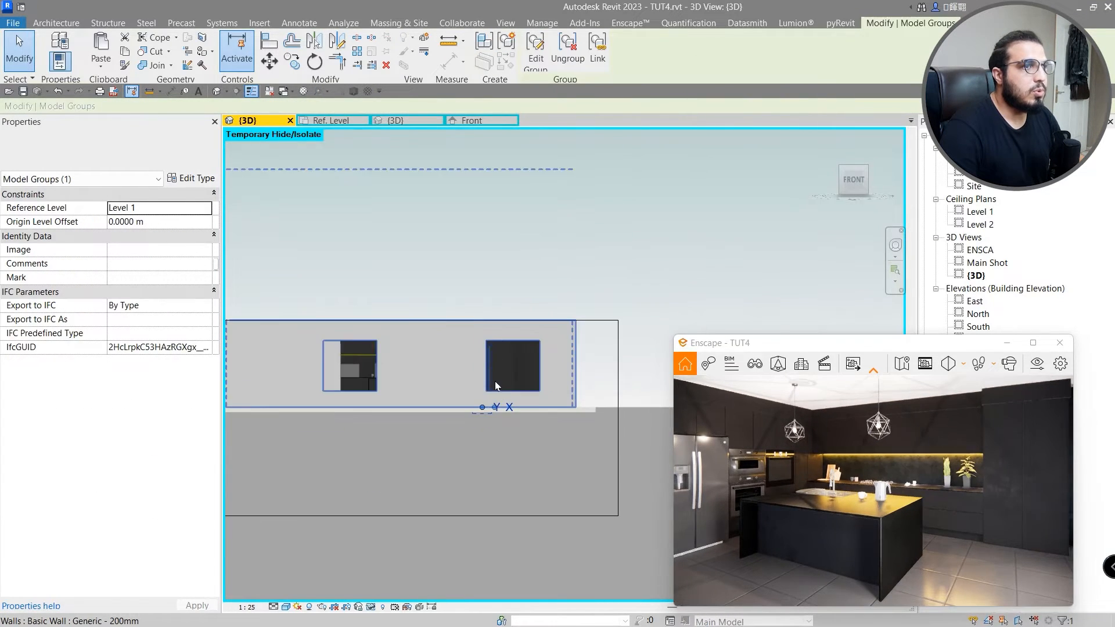
pyautogui.keyDown('shift'); pyautogui.moveTo(494, 384); pyautogui.dragTo(416, 406, button='middle'); pyautogui.keyUp('shift')
pyautogui.scroll(3, 500, 402)
pyautogui.press('Escape')
pyautogui.click(400, 407)
pyautogui.click(851, 179)
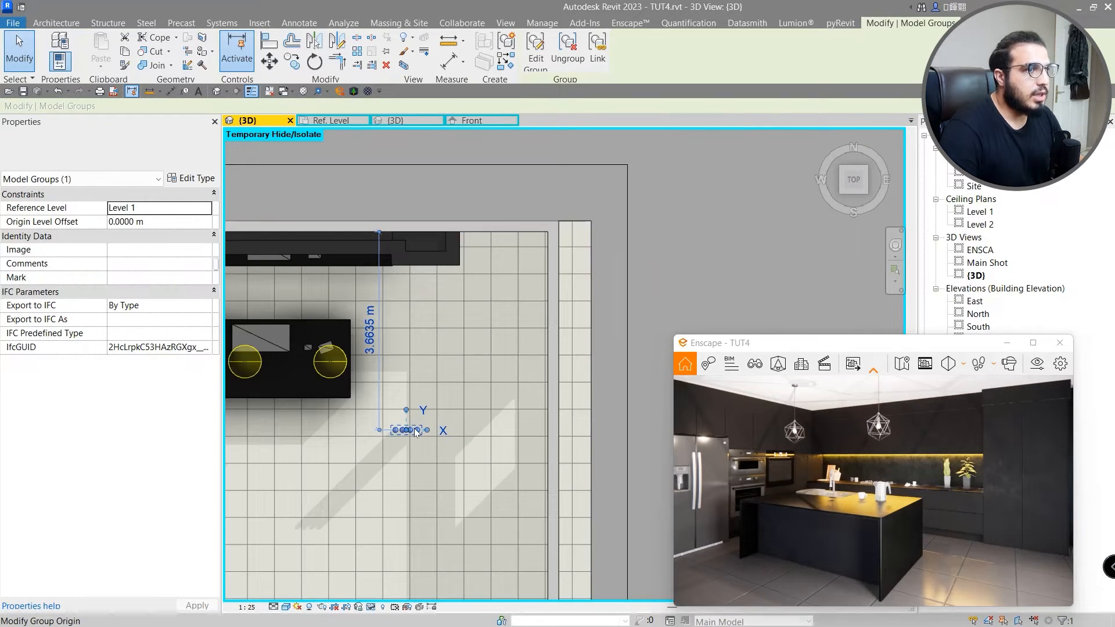
pyautogui.moveTo(417, 432); pyautogui.dragTo(430, 357)
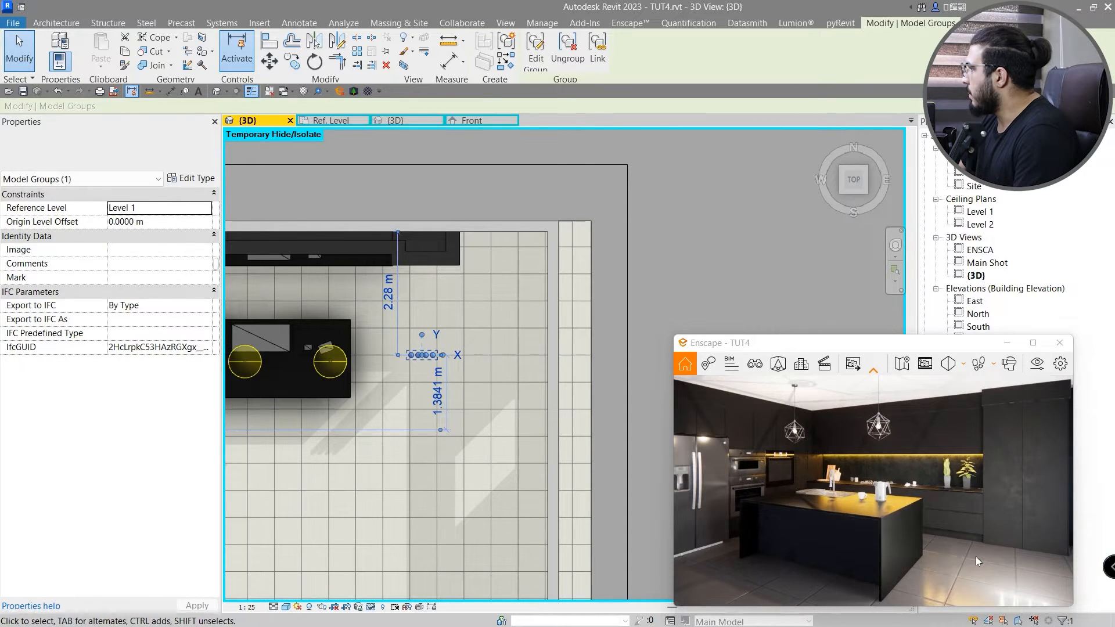
# Rotate the light group about 15° counterclockwise in the top view and shift it slightly farther from the island.
pyautogui.scroll(4, 418, 377)
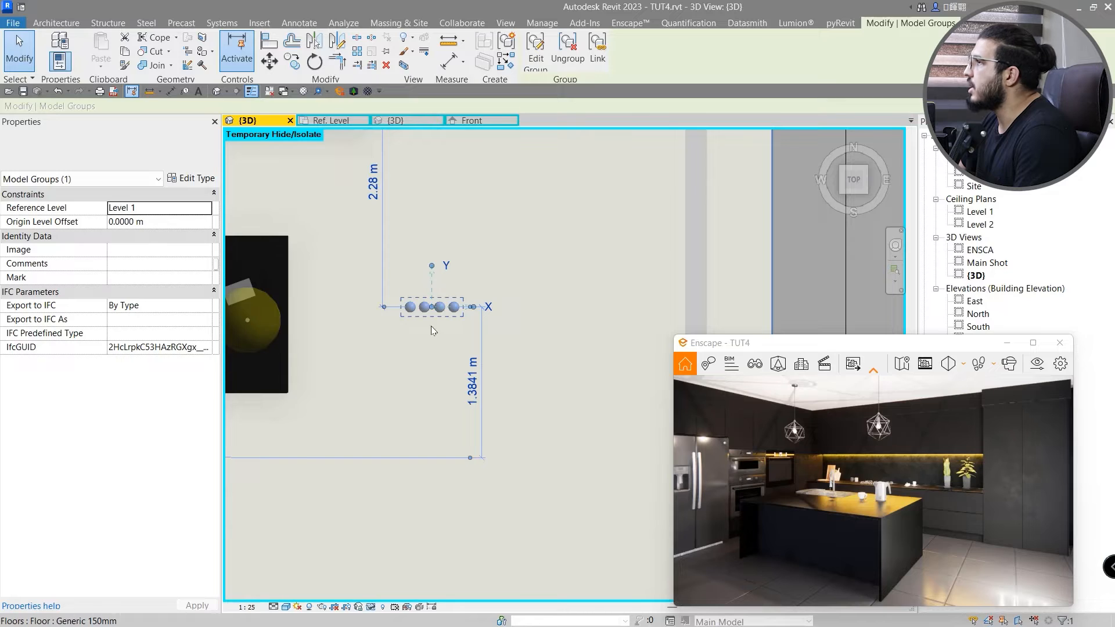
pyautogui.click(316, 62)
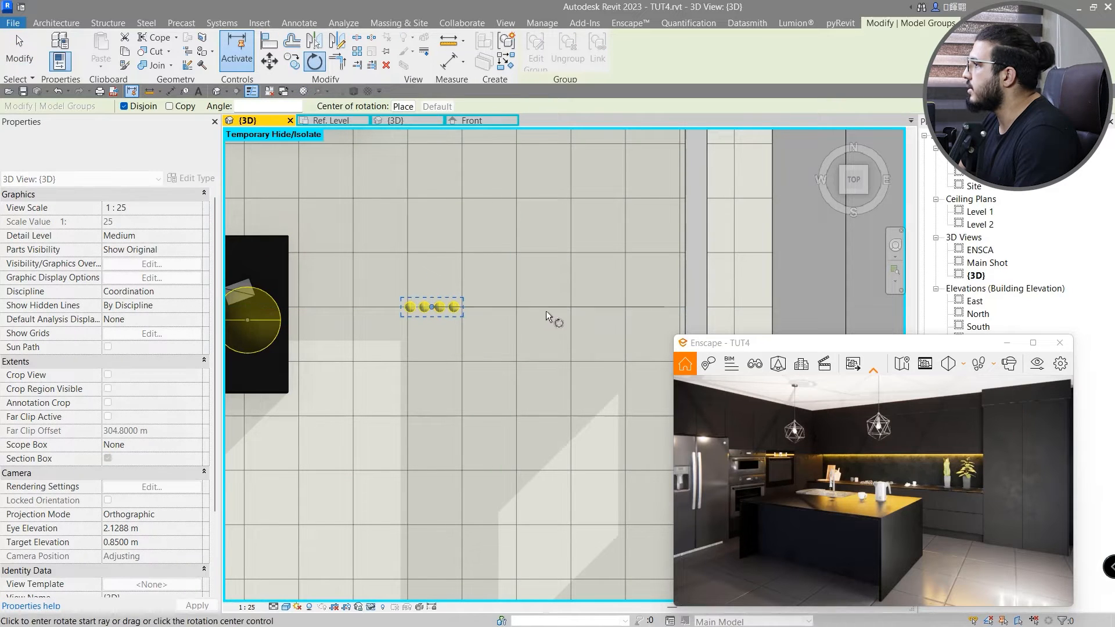
pyautogui.click(554, 307)
pyautogui.click(644, 251)
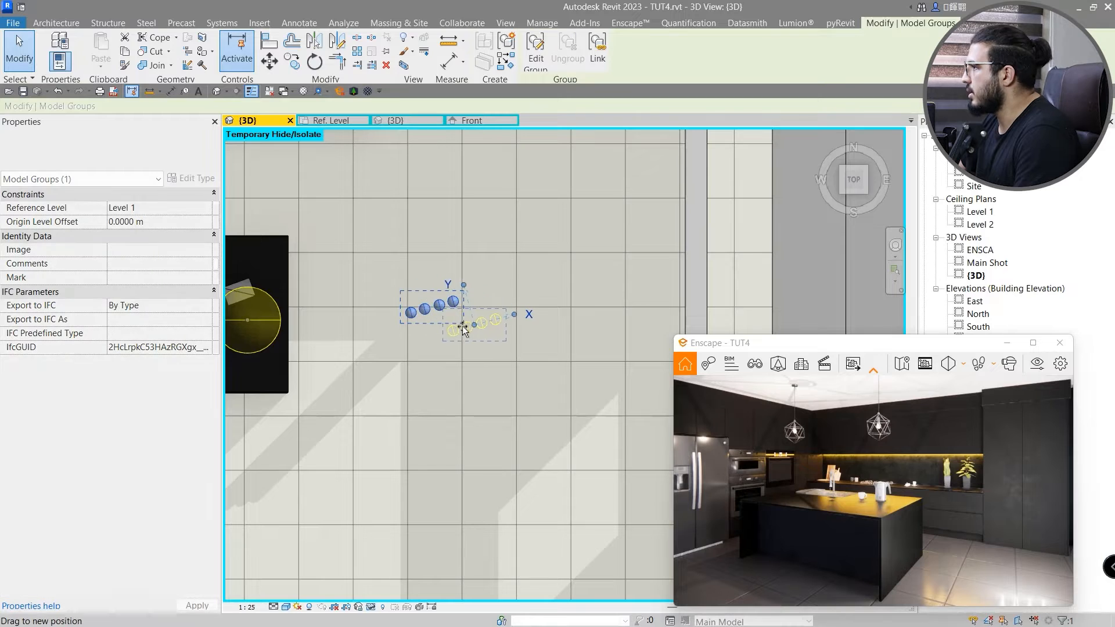
pyautogui.scroll(-3, 459, 393)
pyautogui.moveTo(458, 393); pyautogui.dragTo(534, 354, button='middle')
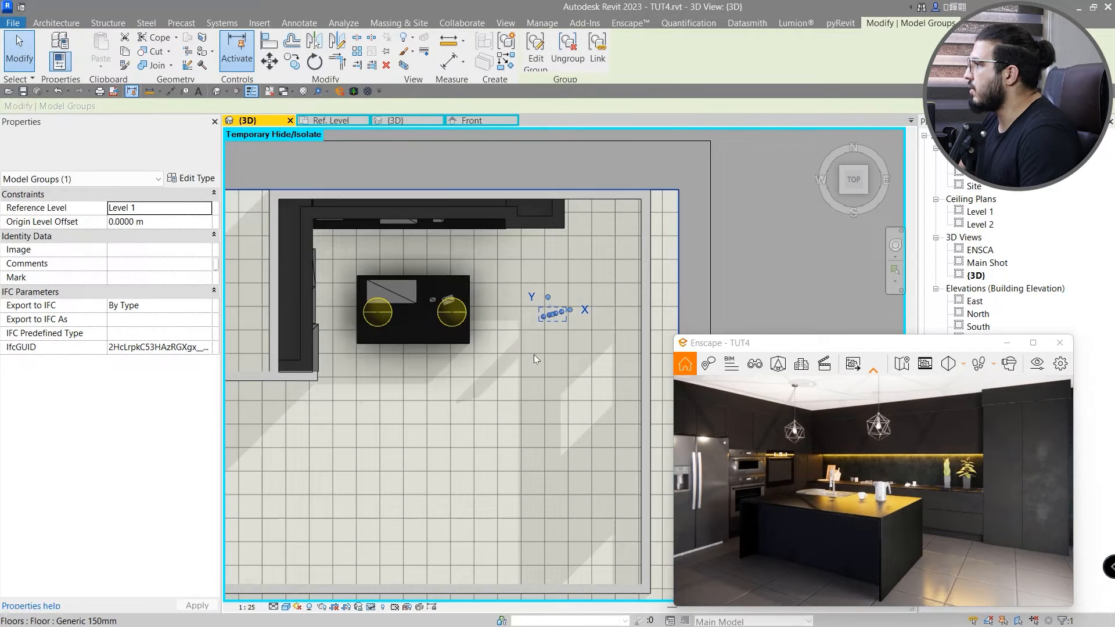
pyautogui.scroll(2, 534, 354)
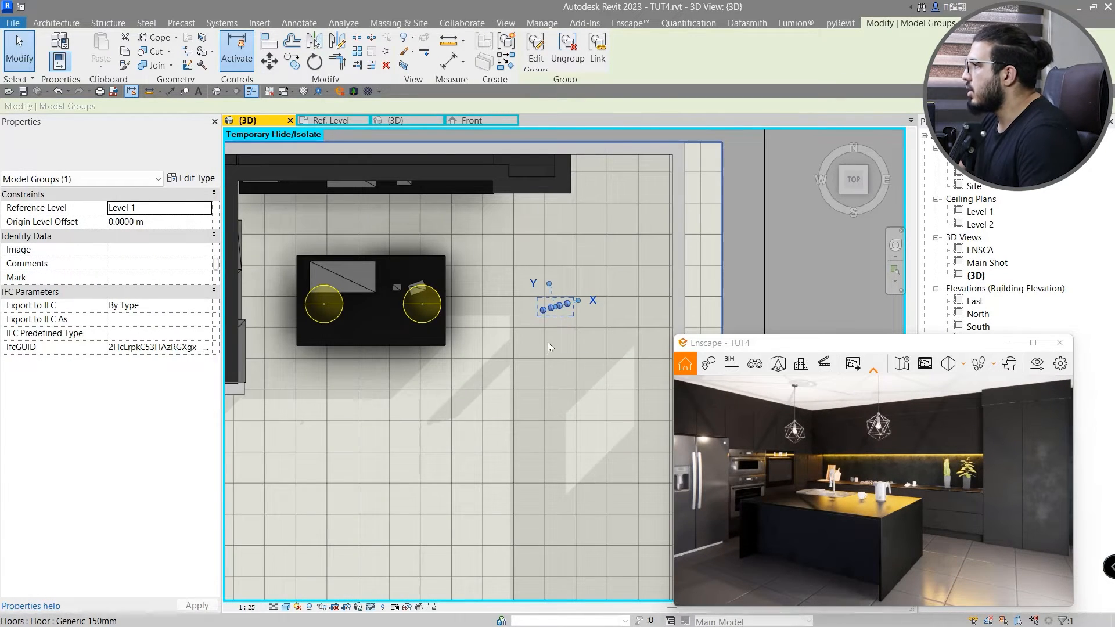
# Copy the vertical light group in the top view from beside the island to the open floor in front of the island.
pyautogui.click(293, 68)
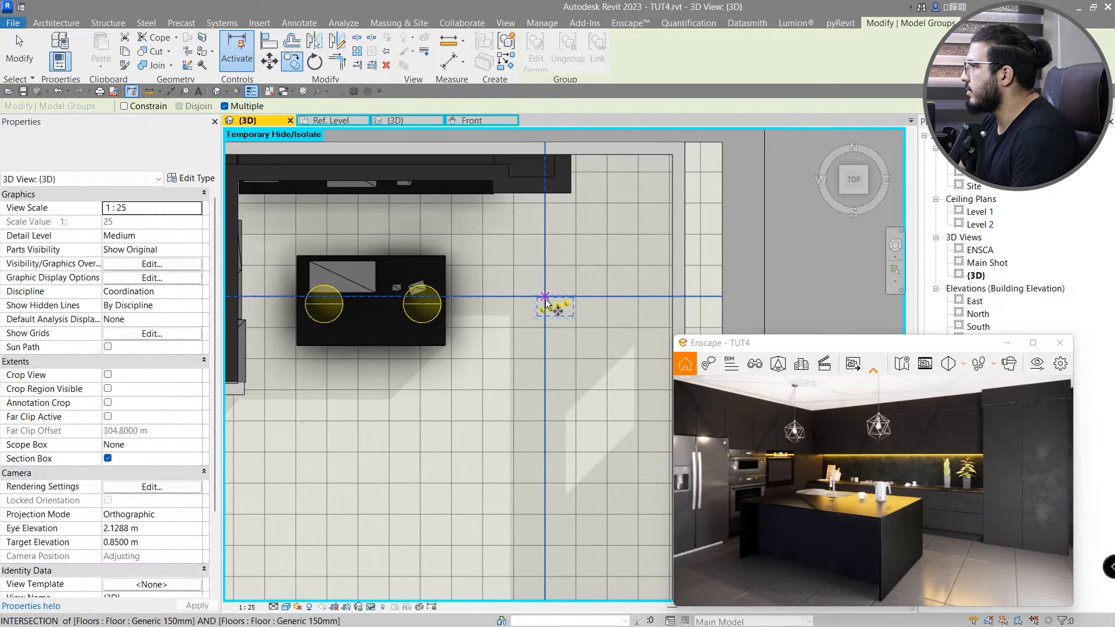
pyautogui.click(568, 334)
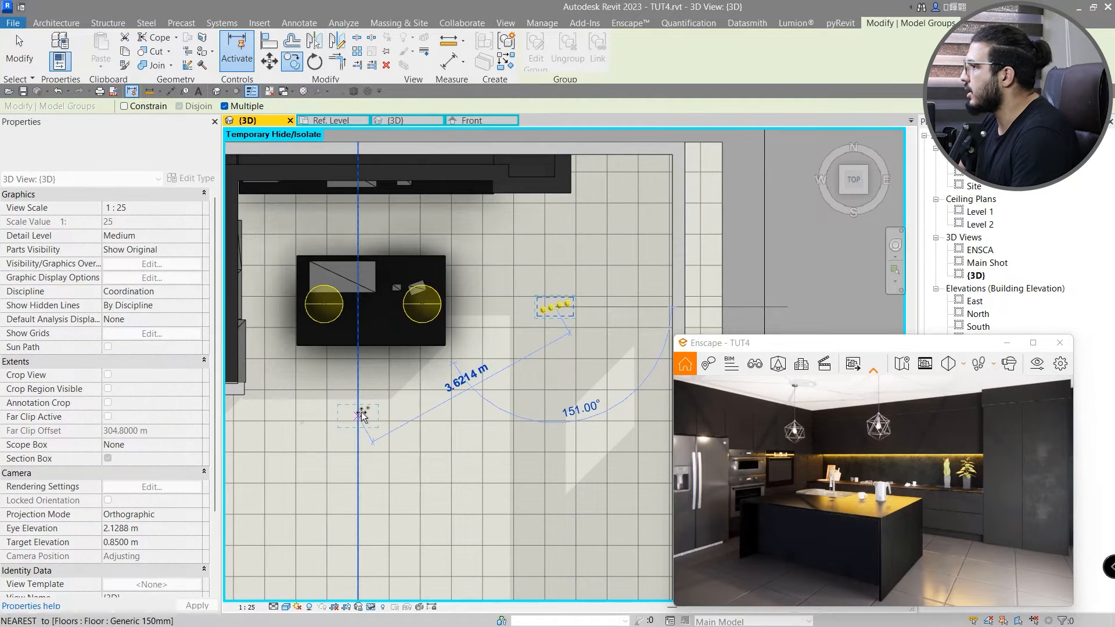
pyautogui.click(348, 415)
pyautogui.press('Escape')
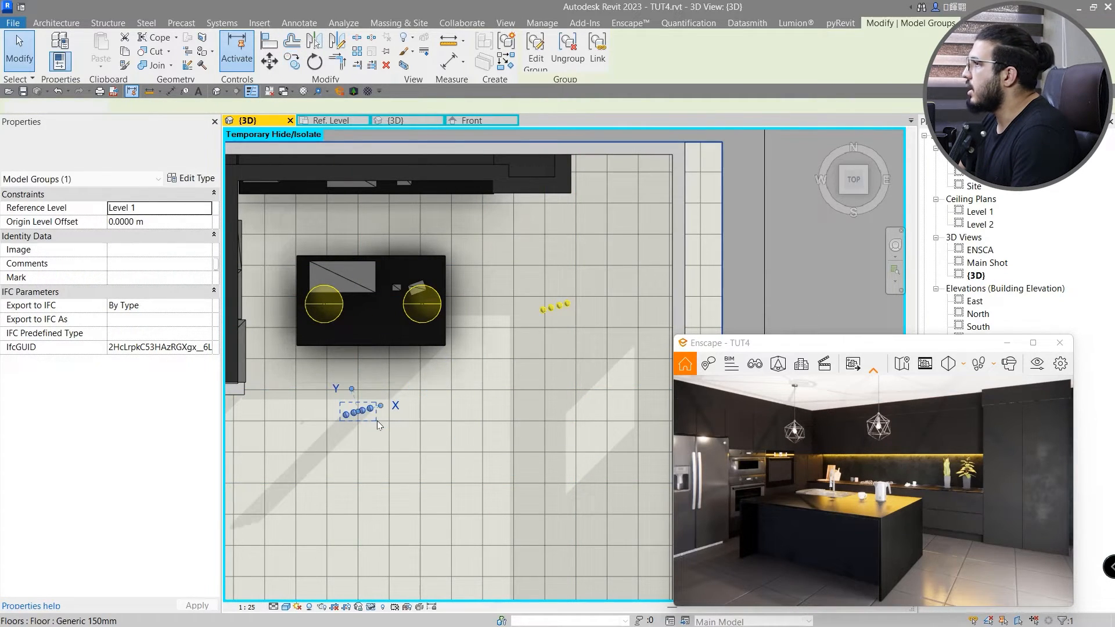
# Rotate the copied light group in the top view so its row slopes opposite to the original group's row.
pyautogui.scroll(3, 378, 420)
pyautogui.press('r')
pyautogui.press('o')
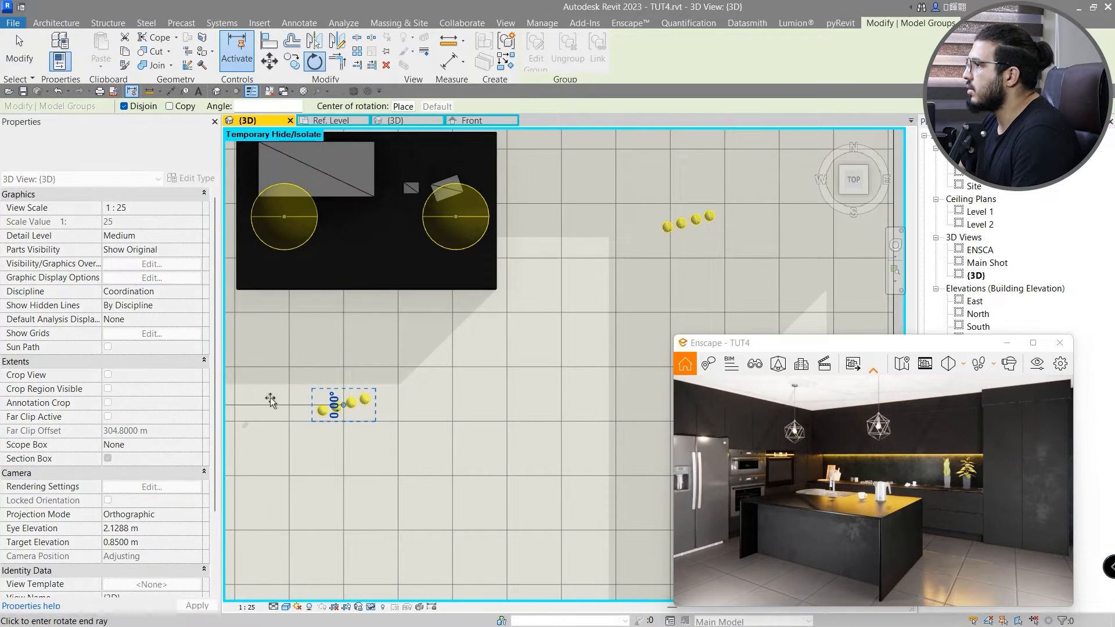
pyautogui.click(269, 392)
pyautogui.click(314, 346)
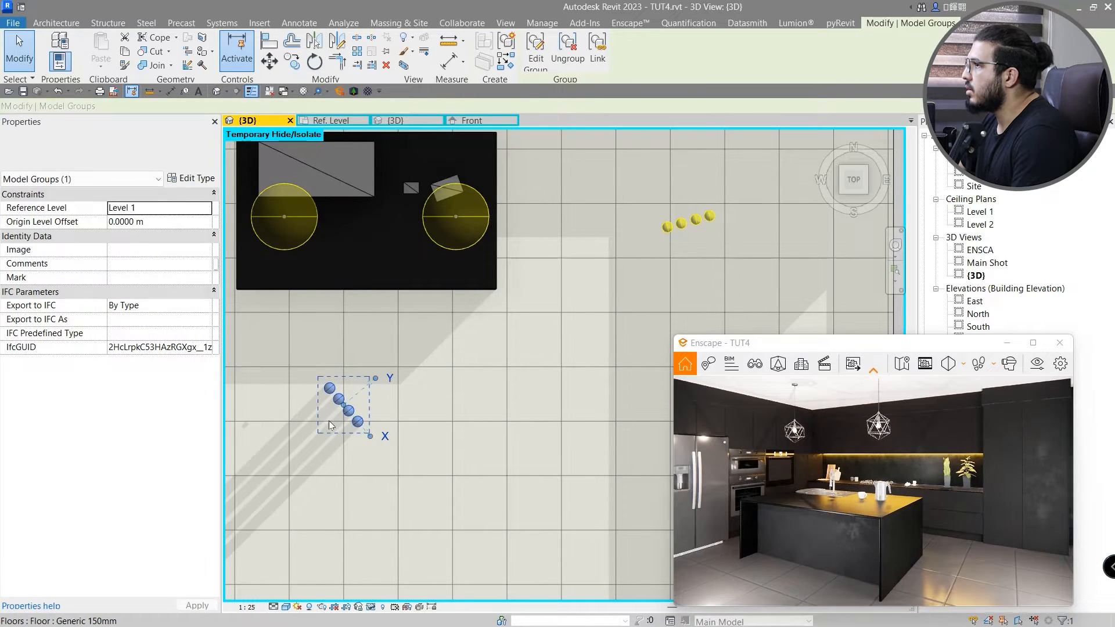
pyautogui.click(314, 61)
pyautogui.click(485, 467)
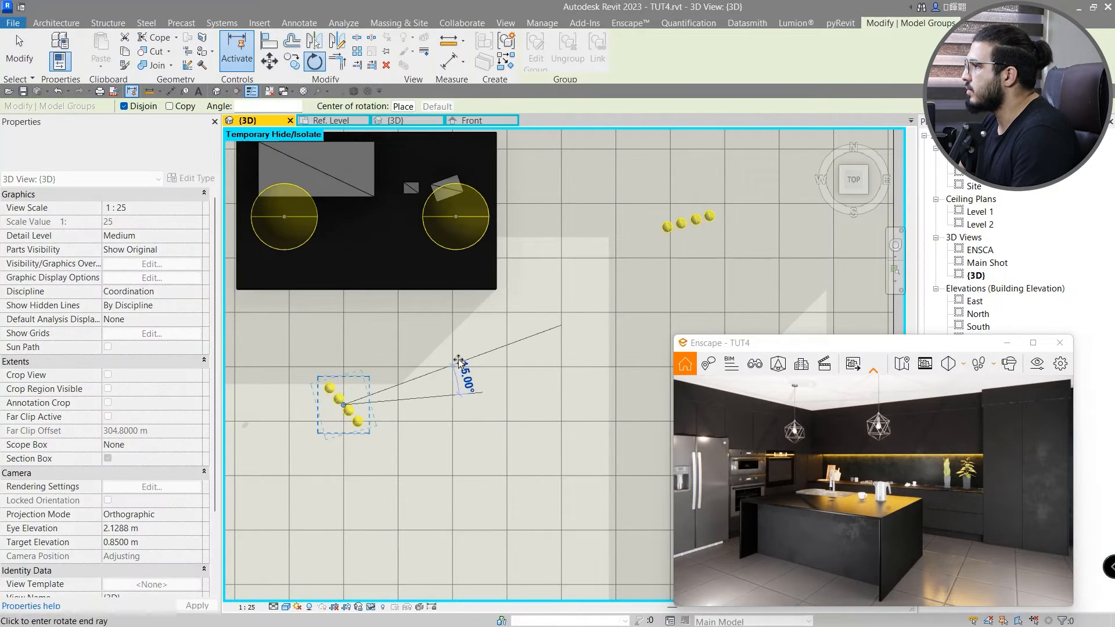
pyautogui.click(421, 356)
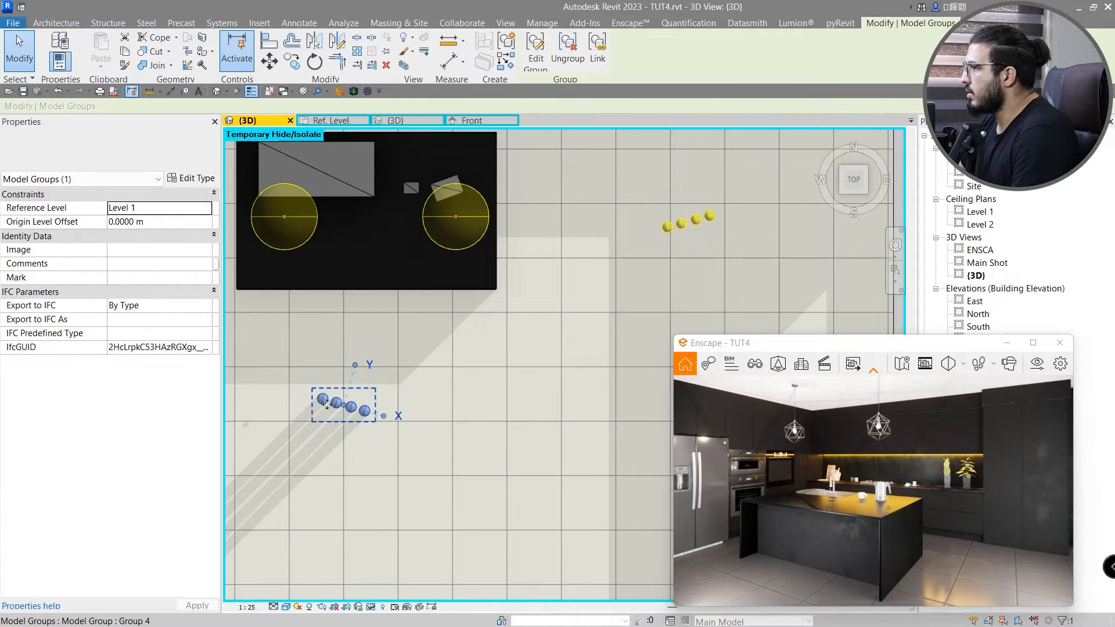
# Reposition the rotated light group in front of the island, moving the Enscape preview window closer to it for comparison.
pyautogui.moveTo(354, 414); pyautogui.dragTo(284, 405)
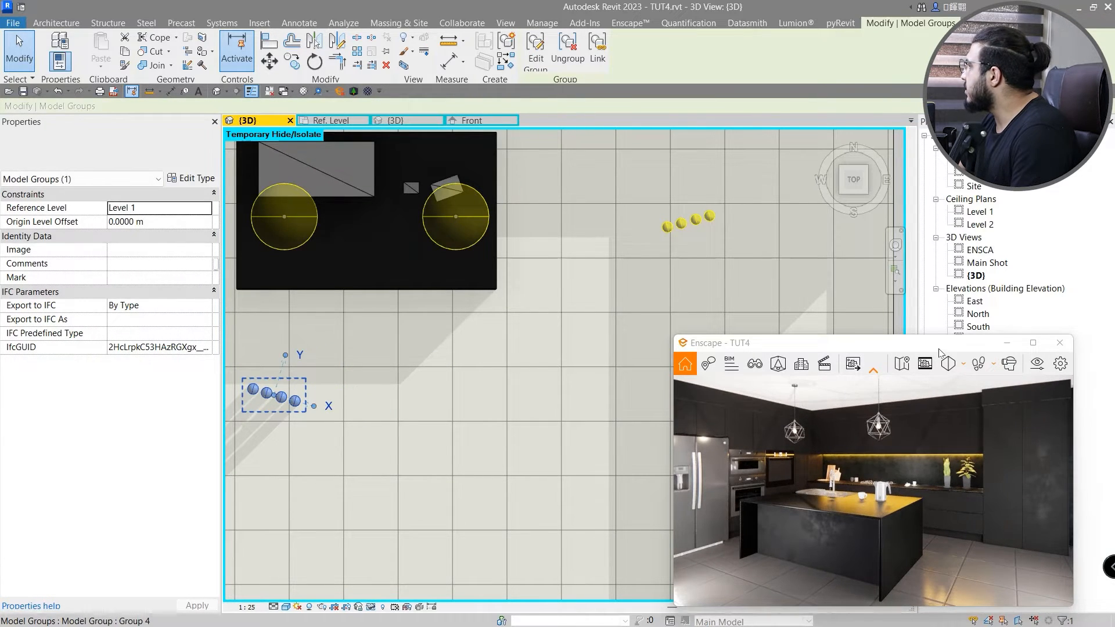
pyautogui.moveTo(931, 346); pyautogui.dragTo(852, 262)
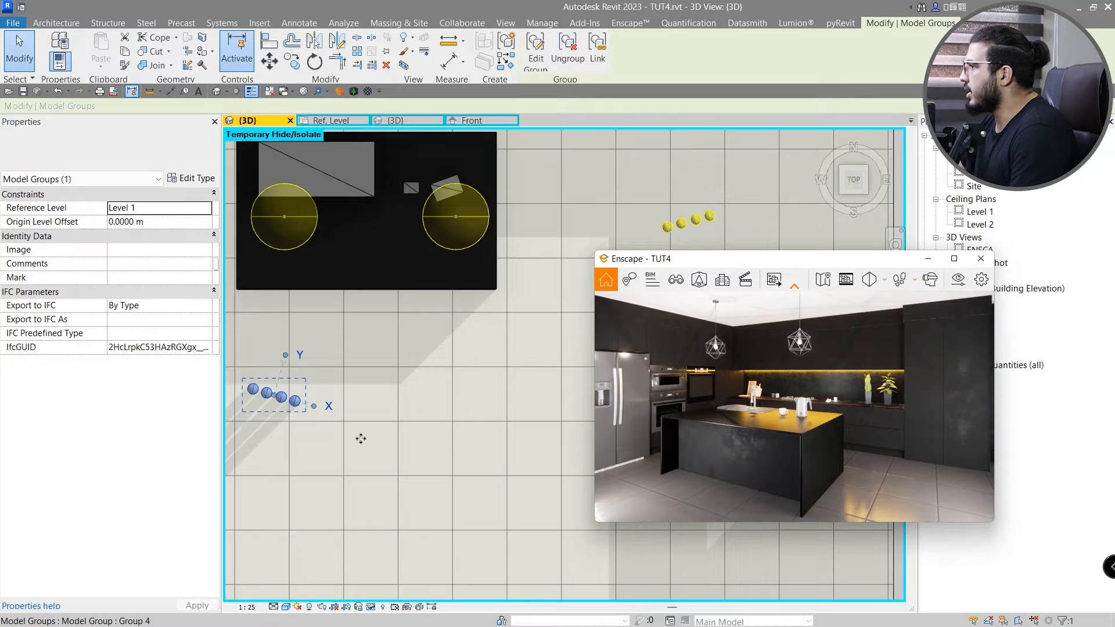
pyautogui.moveTo(361, 438); pyautogui.dragTo(473, 416, button='middle')
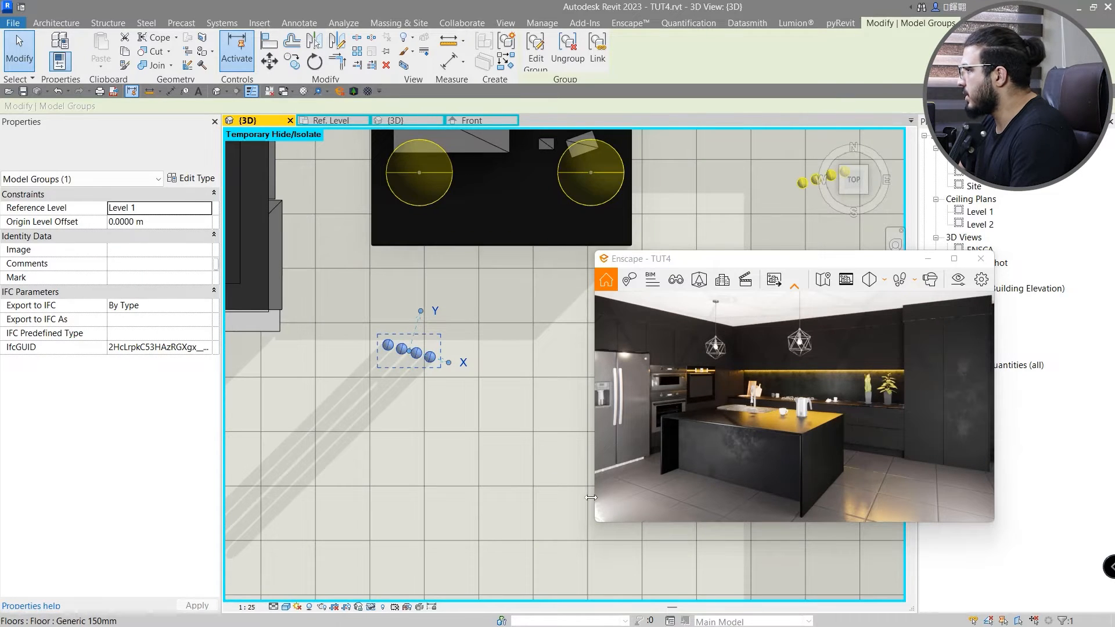
pyautogui.moveTo(452, 384); pyautogui.dragTo(495, 424)
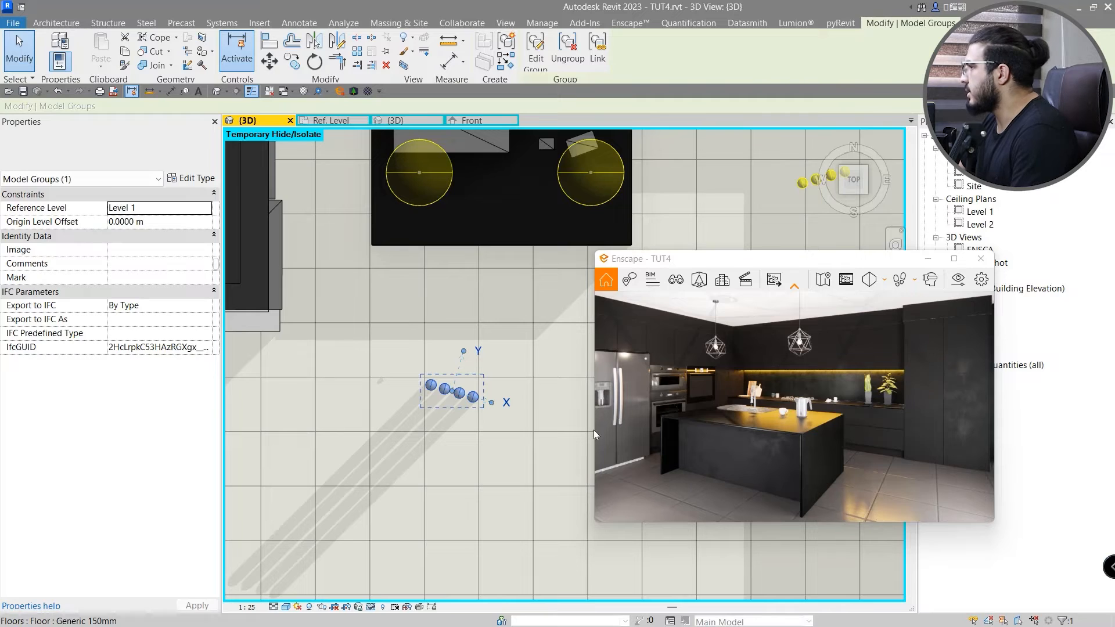
pyautogui.moveTo(522, 405); pyautogui.dragTo(475, 406, button='middle')
pyautogui.moveTo(430, 441); pyautogui.dragTo(415, 444, button='middle')
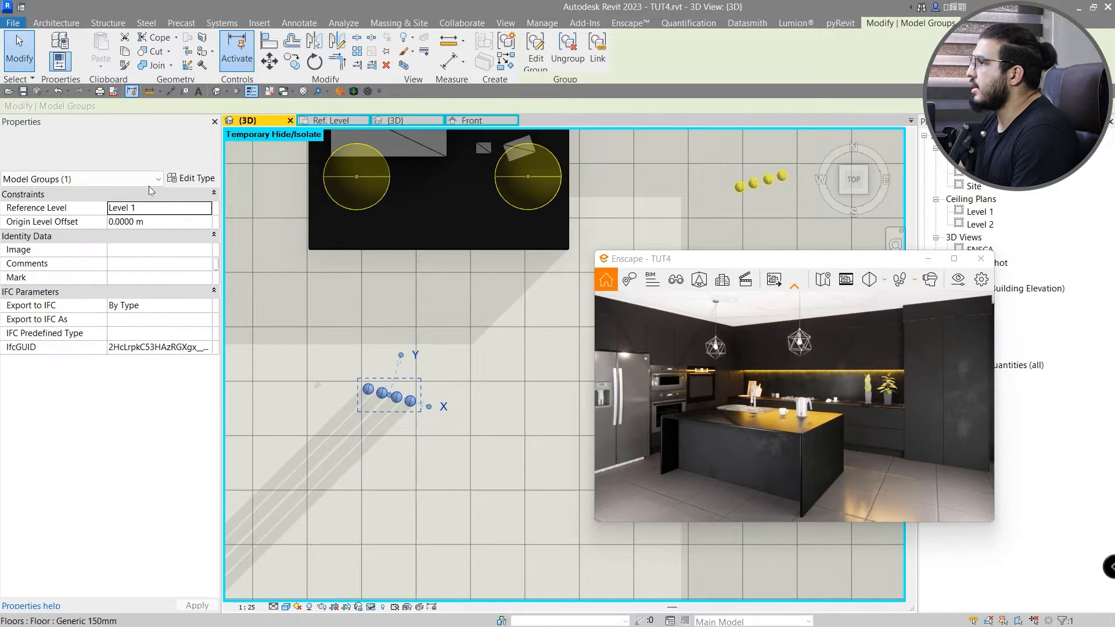
# Select one light inside the group and set the VERTICAL LIGHT type's initial intensity to an illuminance of 300 lx.
pyautogui.press('Escape')
pyautogui.scroll(3, 371, 394)
pyautogui.press('Tab')
pyautogui.click(367, 387)
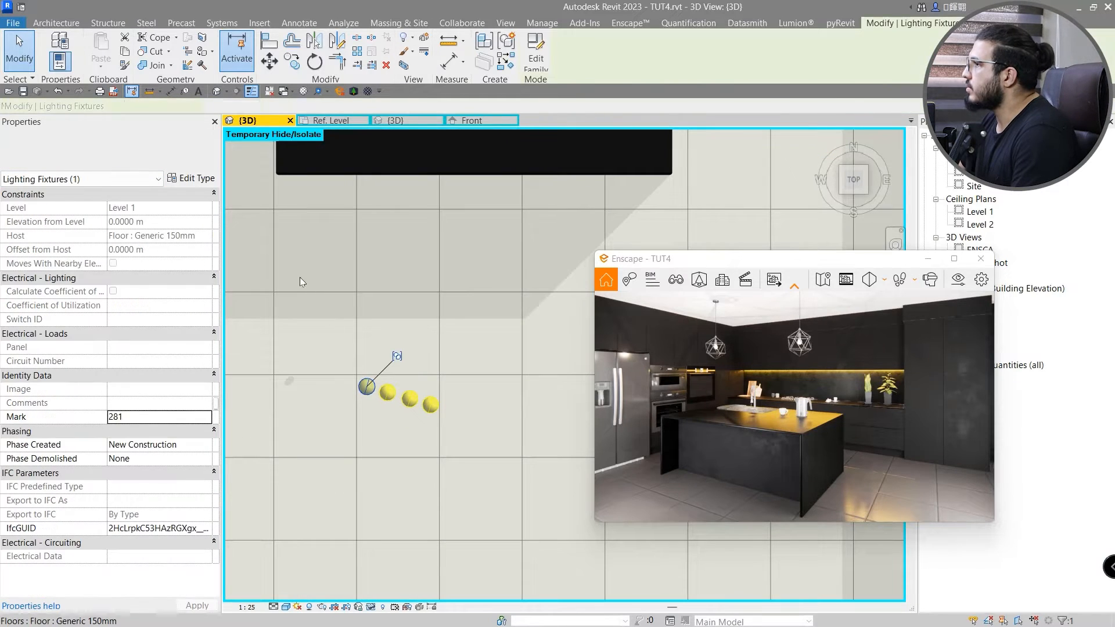
pyautogui.click(198, 178)
pyautogui.scroll(-10, 277, 370)
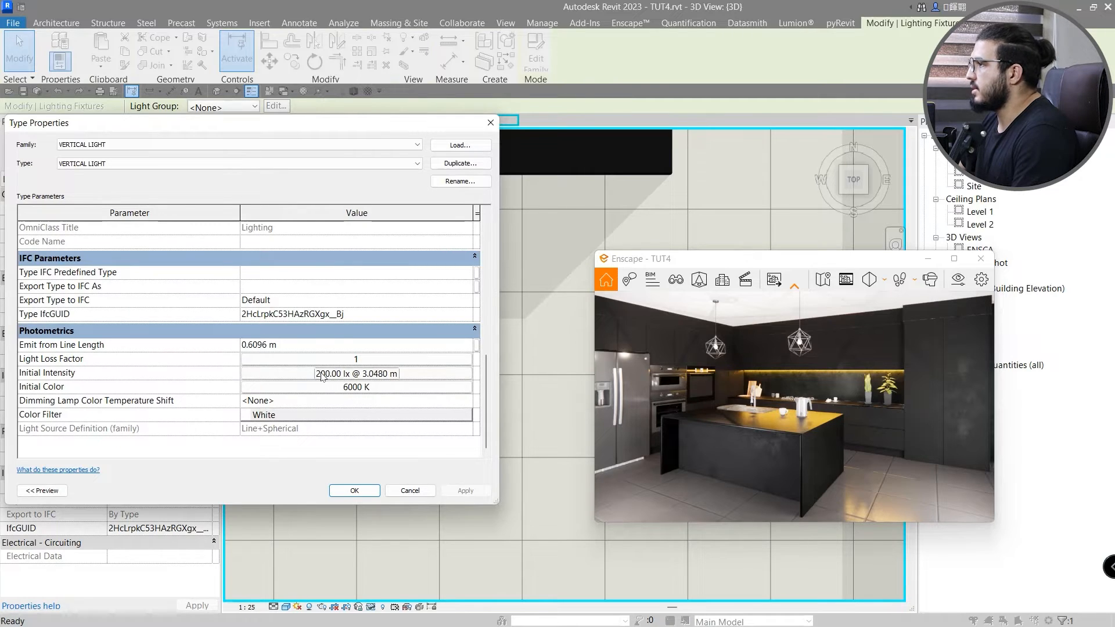
pyautogui.click(323, 374)
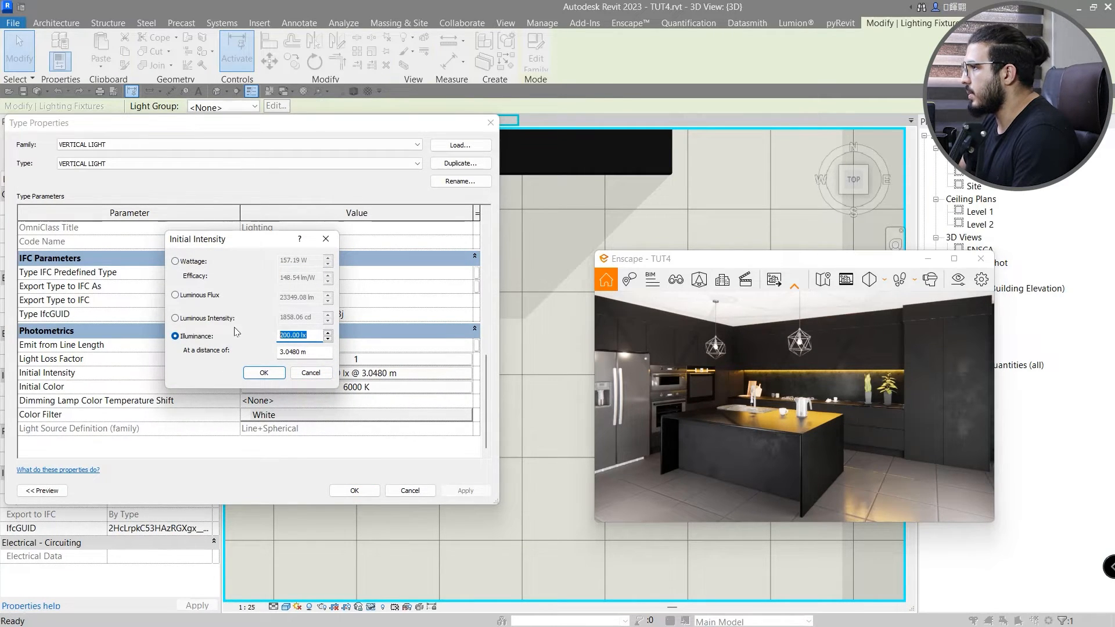
pyautogui.press('Return')
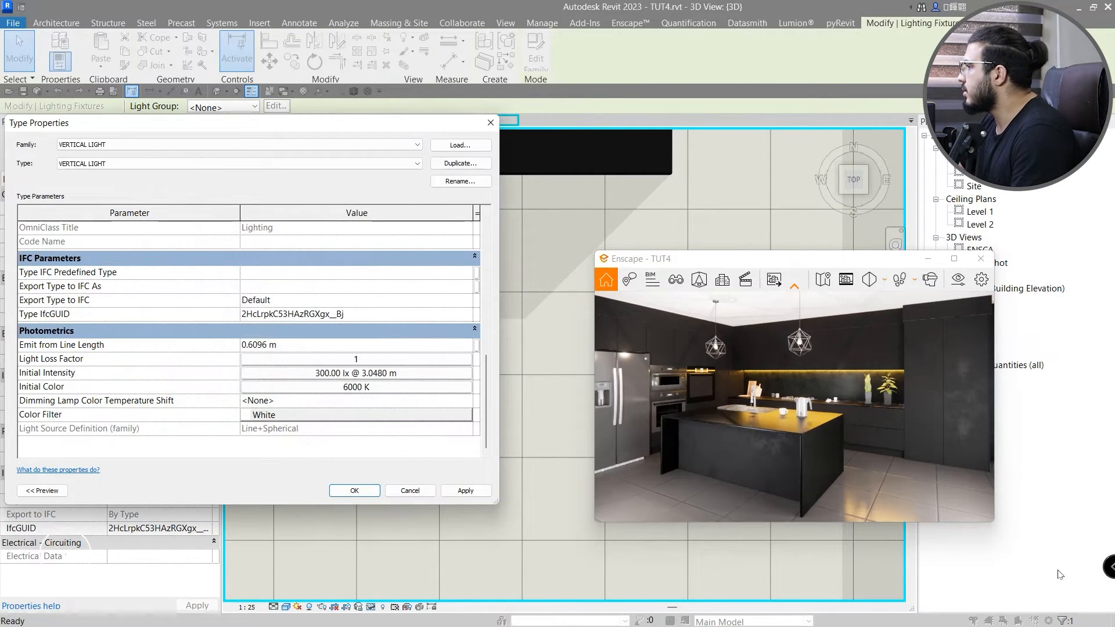
pyautogui.click(354, 491)
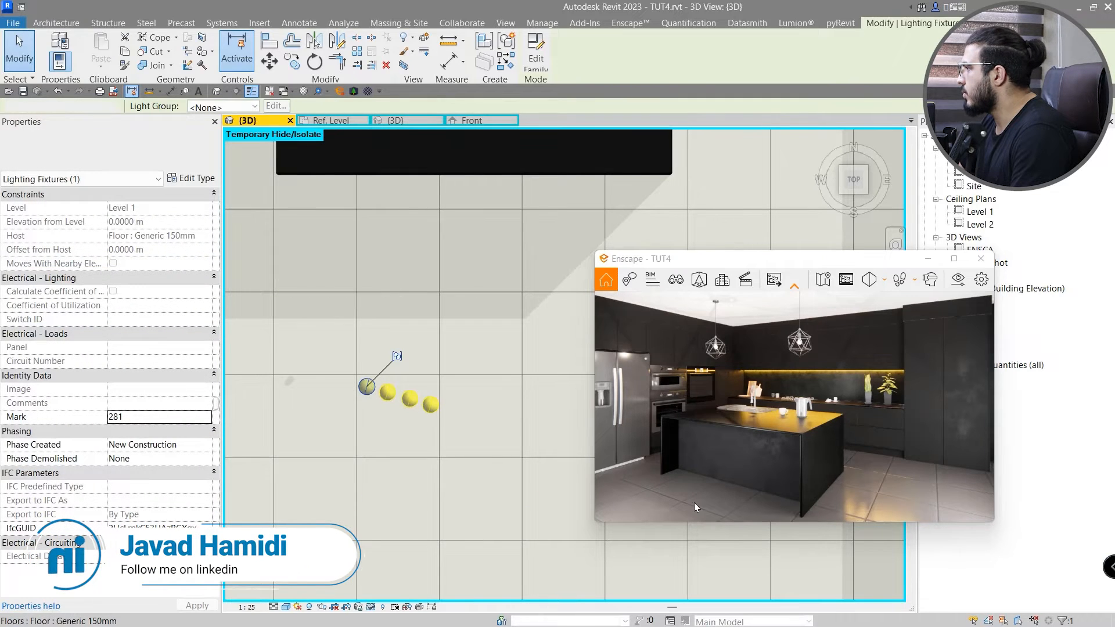
# Enlarge the Enscape preview and examine the vertical lights' reflections on the floor around the island, then return to Revit.
pyautogui.click(954, 258)
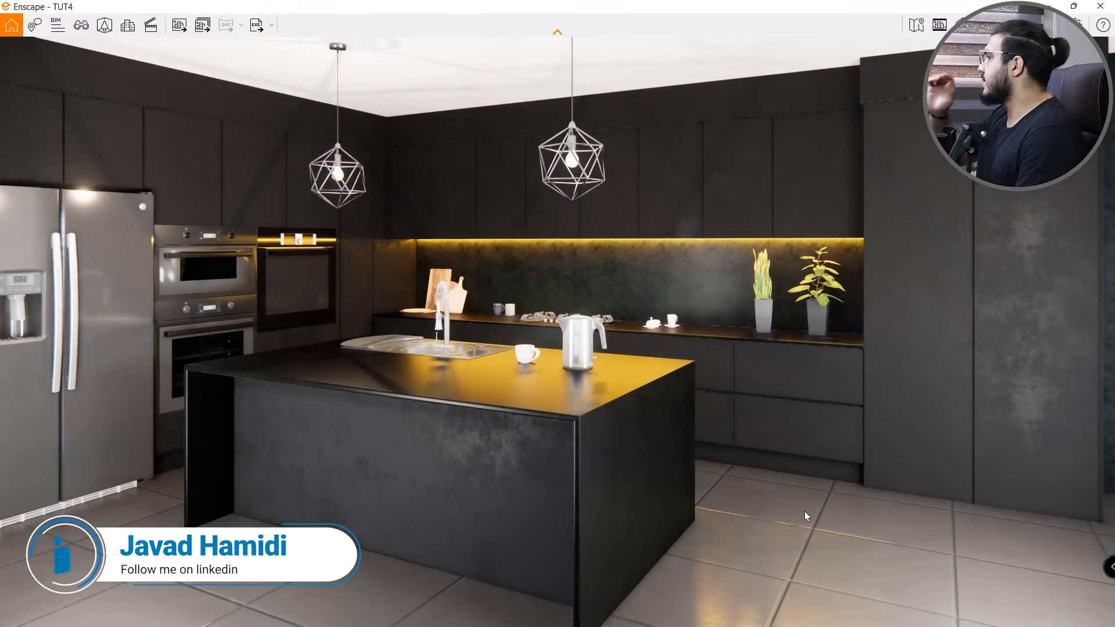
pyautogui.press('s')
pyautogui.moveTo(804, 511); pyautogui.dragTo(470, 593)
pyautogui.moveTo(65, 554); pyautogui.dragTo(755, 538, button='right')
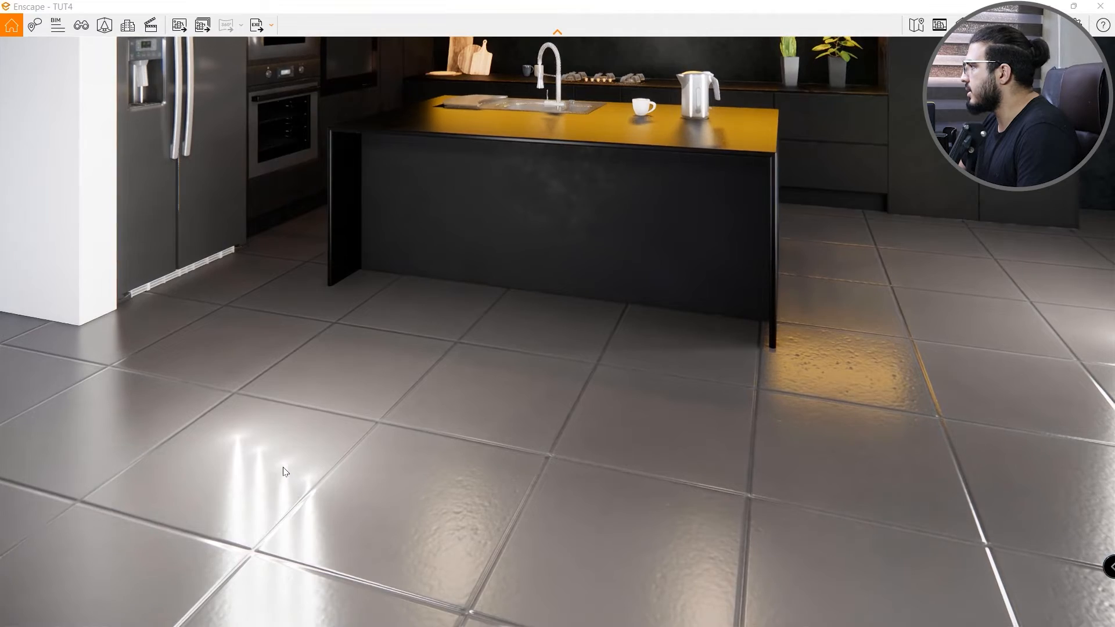
pyautogui.moveTo(755, 325); pyautogui.dragTo(579, 514, button='right')
pyautogui.scroll(-3, 579, 513)
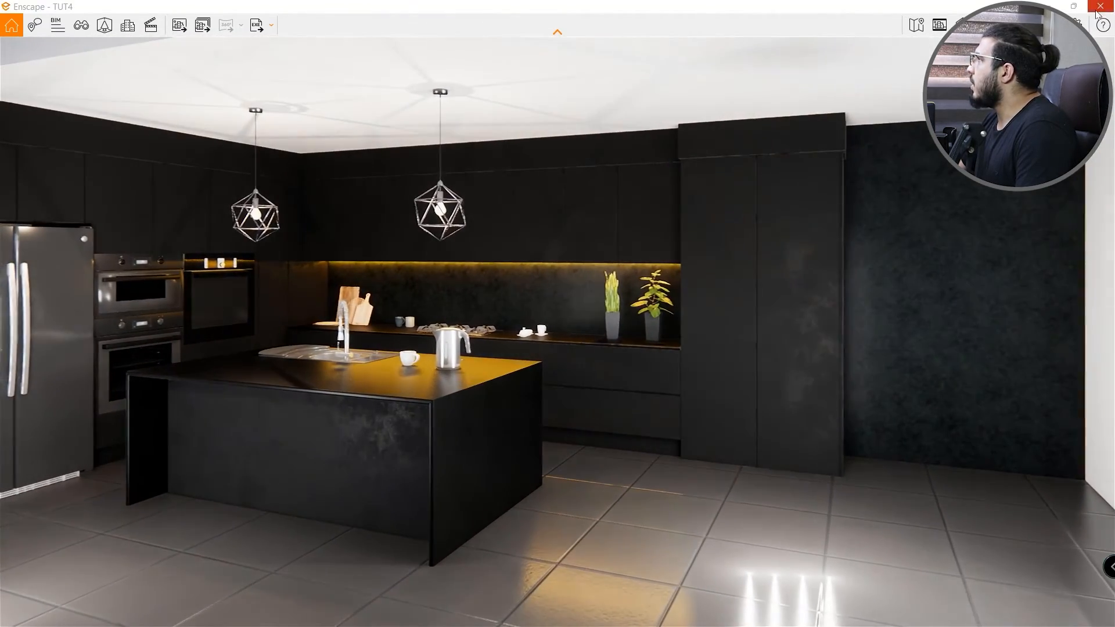
pyautogui.click(1047, 6)
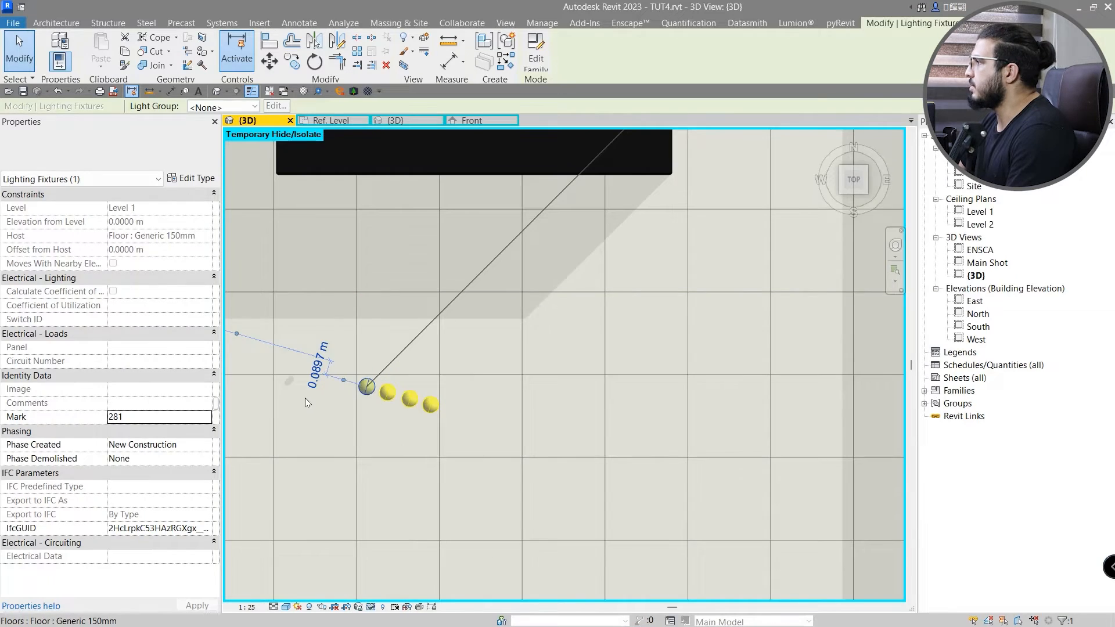
# Edit the light group in front of the island, space its four vertical lights unevenly in the top view, and finish the group edit.
pyautogui.scroll(3, 337, 409)
pyautogui.doubleClick(418, 402)
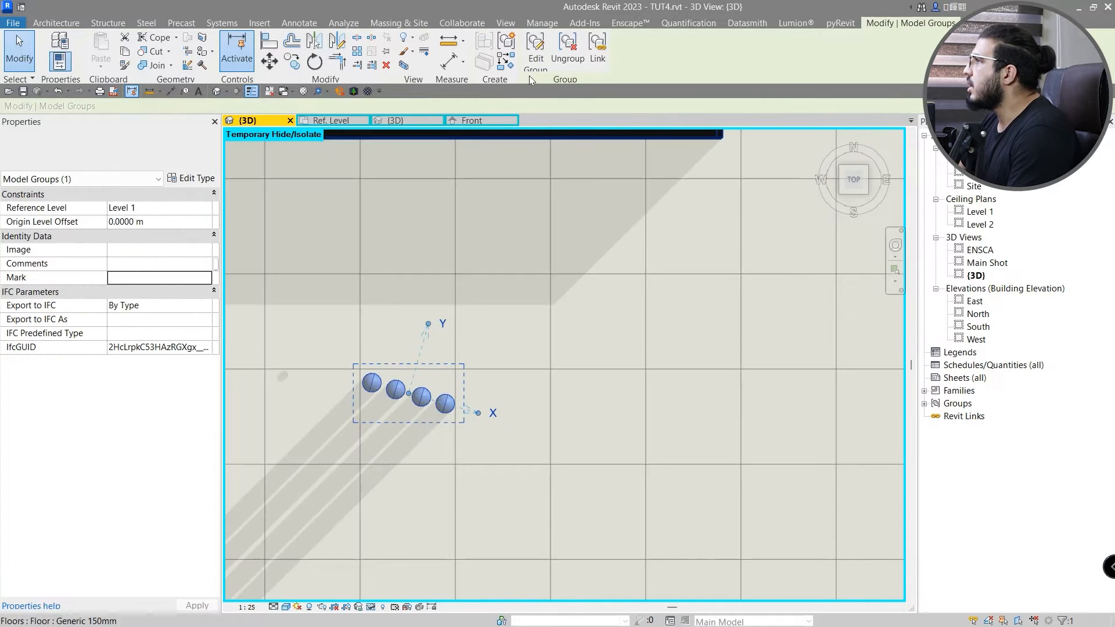
pyautogui.scroll(2, 454, 400)
pyautogui.click(454, 401)
pyautogui.scroll(3, 450, 413)
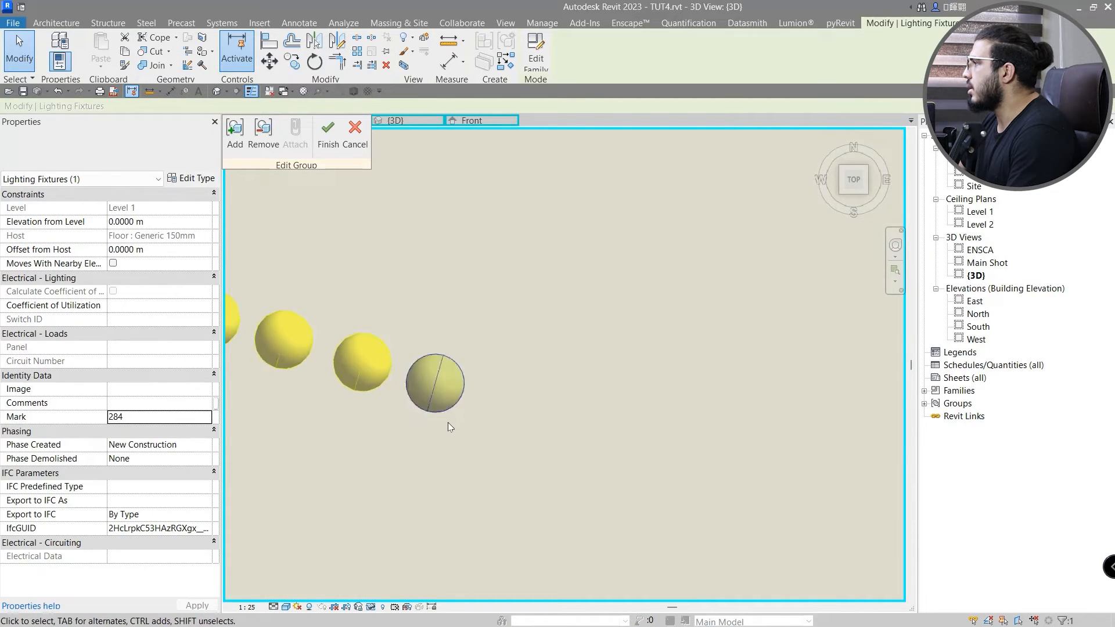
pyautogui.scroll(-2, 429, 426)
pyautogui.keyDown('ctrl'); pyautogui.moveTo(450, 408); pyautogui.dragTo(533, 434); pyautogui.keyUp('ctrl')
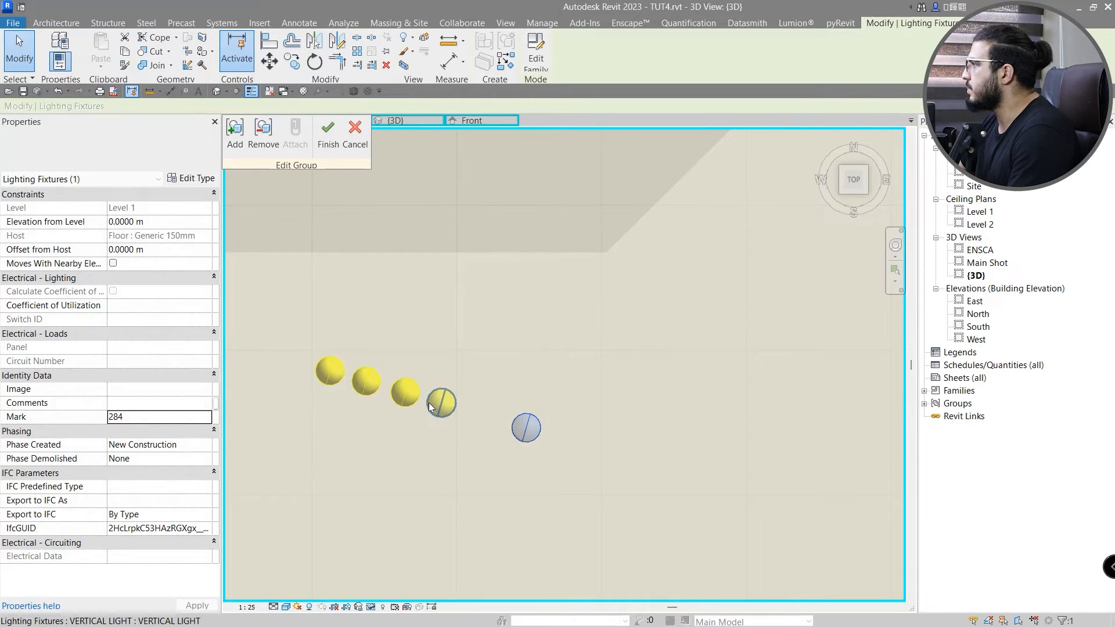
pyautogui.click(463, 417)
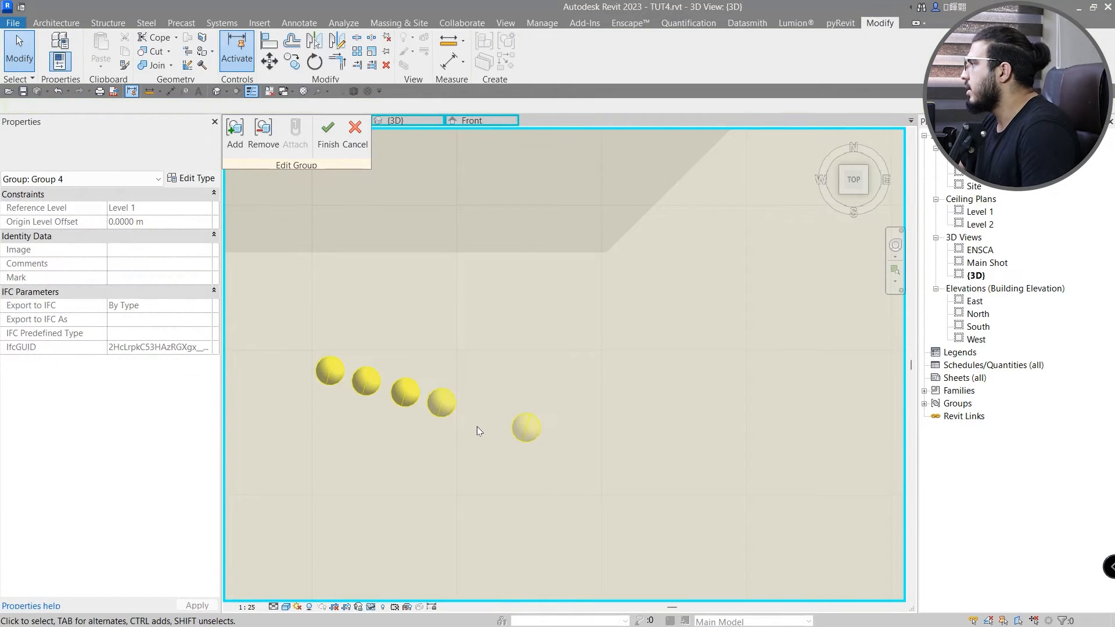
pyautogui.scroll(-4, 425, 458)
pyautogui.scroll(-4, 601, 441)
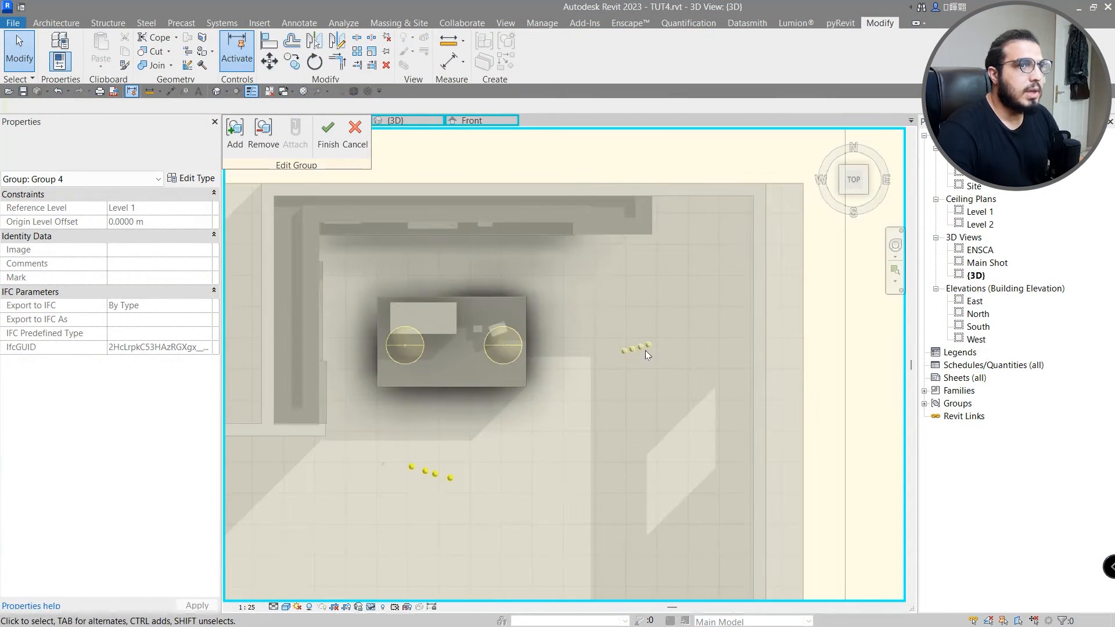
pyautogui.scroll(3, 465, 372)
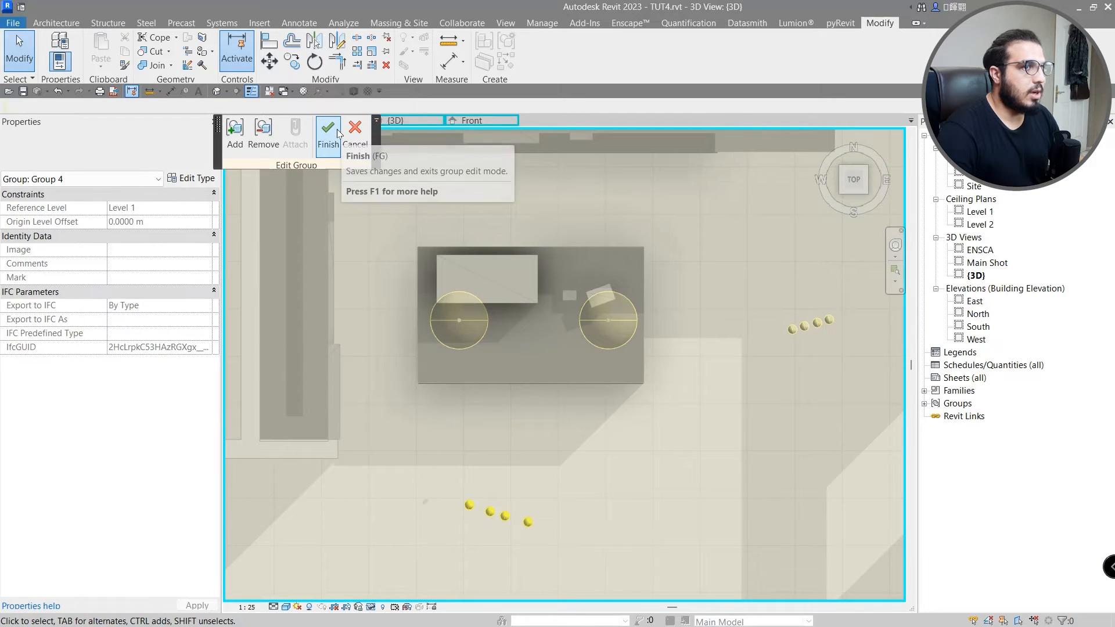
pyautogui.click(336, 134)
pyautogui.scroll(-2, 575, 453)
pyautogui.moveTo(614, 480); pyautogui.dragTo(568, 480, button='middle')
pyautogui.press('Escape')
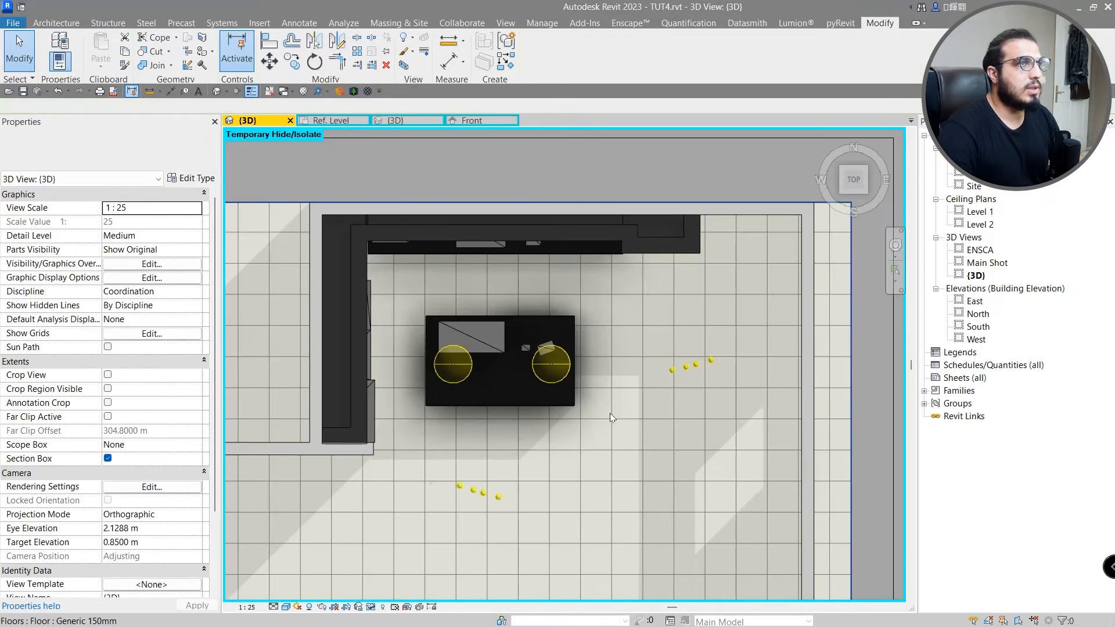
# Switch to the Enscape preview and examine how the unevenly spaced lights reflect on the floor beside the island.
pyautogui.press('super')
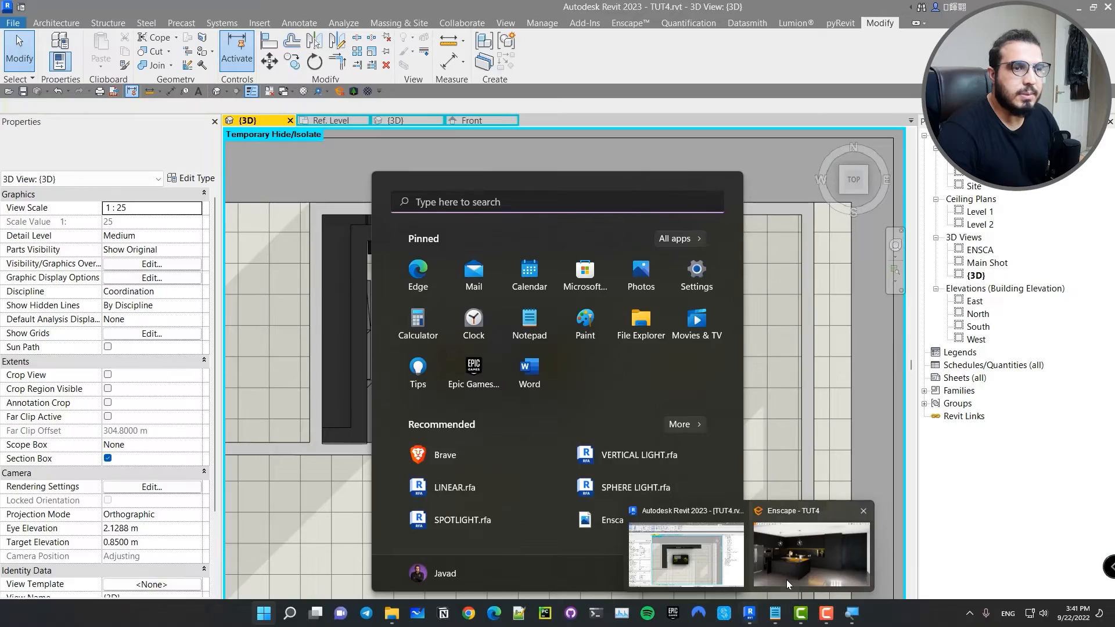
pyautogui.click(788, 584)
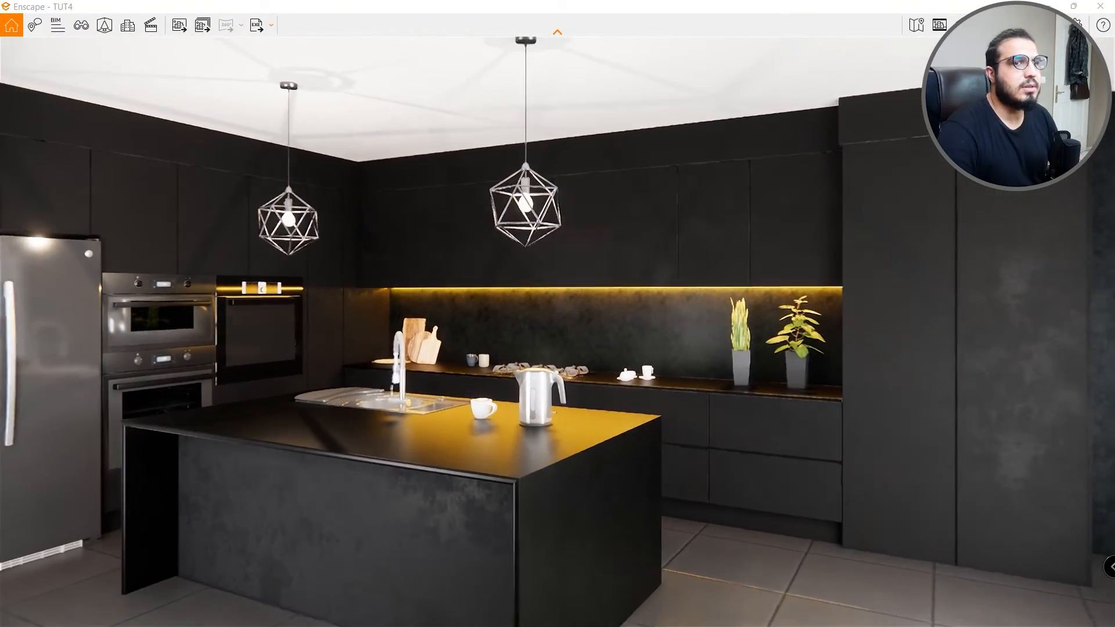
pyautogui.moveTo(557, 314); pyautogui.dragTo(776, 497)
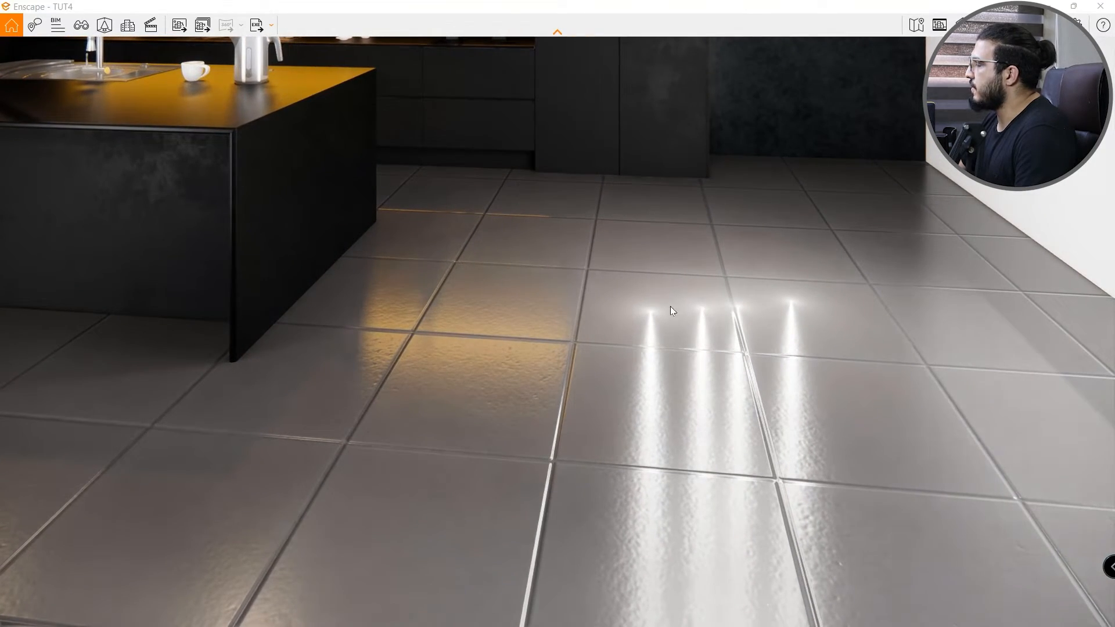
pyautogui.moveTo(645, 350); pyautogui.dragTo(809, 582)
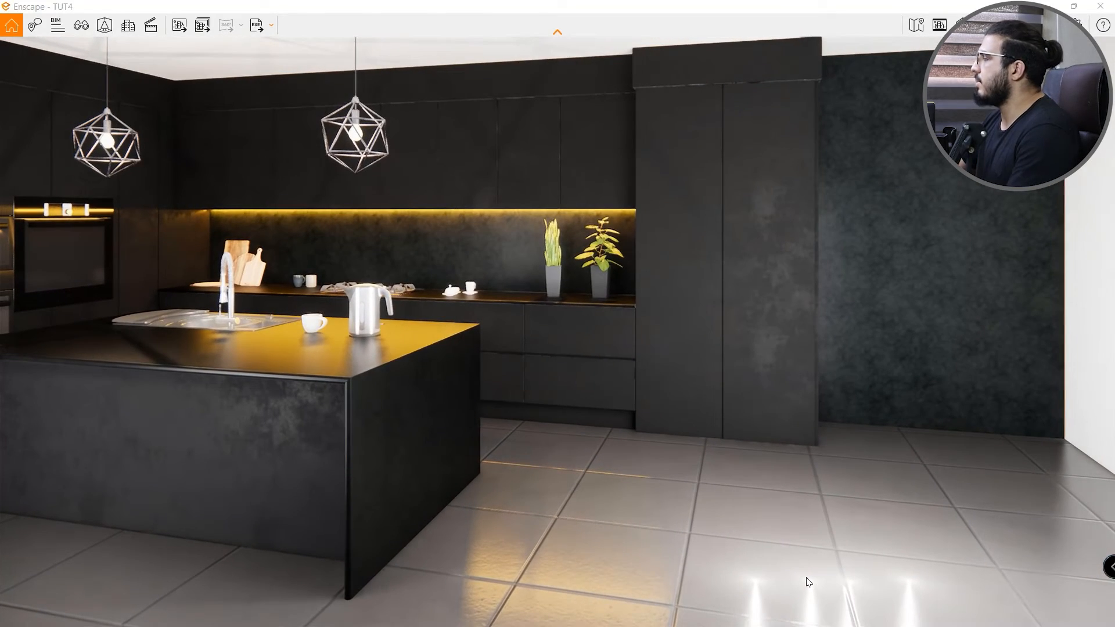
pyautogui.moveTo(699, 547); pyautogui.dragTo(511, 494)
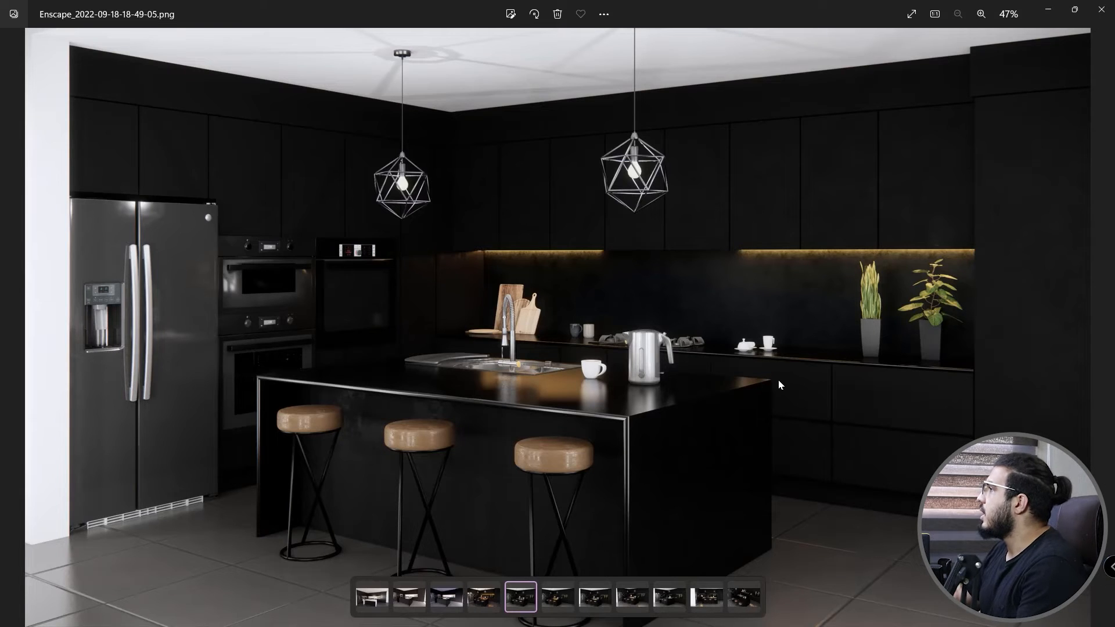
# Browse the earlier saved Enscape kitchen renders in the image viewer to compare the lighting.
pyautogui.moveTo(738, 5); pyautogui.dragTo(0, 46)
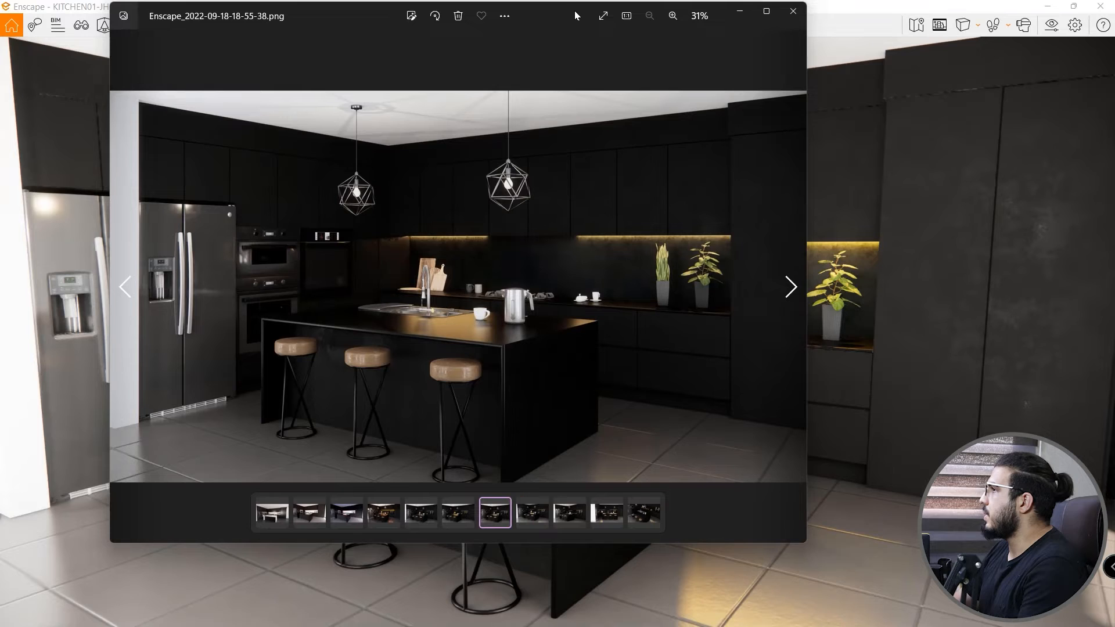
pyautogui.moveTo(575, 11); pyautogui.dragTo(575, 0)
pyautogui.press('Left')
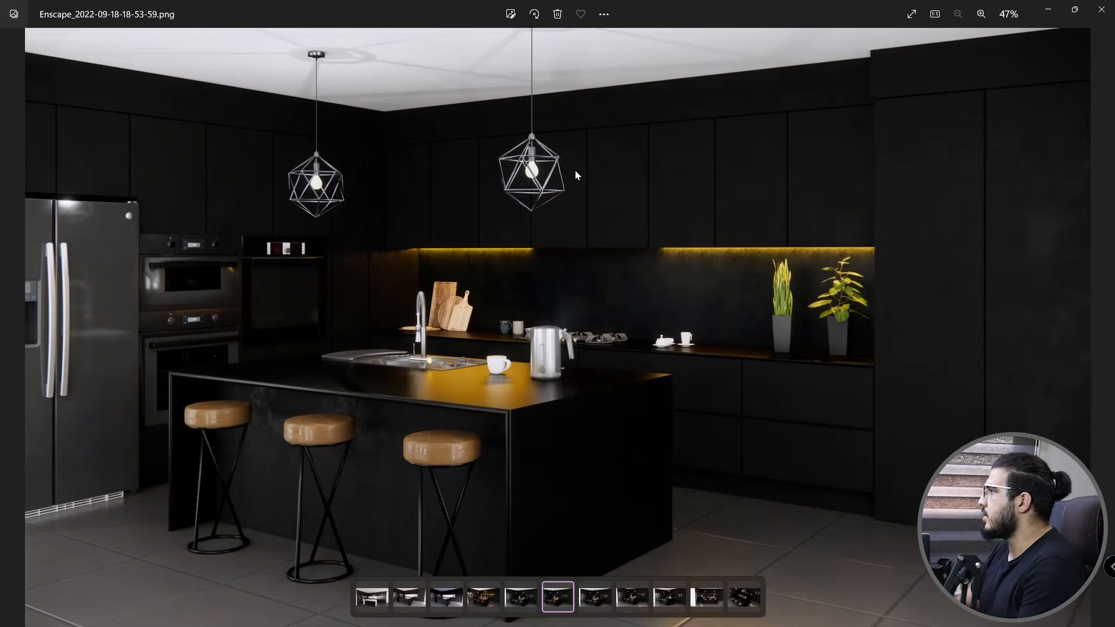
# Step back and forth between the neighbouring saved kitchen renders to compare their under-cabinet light and floor reflections.
pyautogui.press('Right')
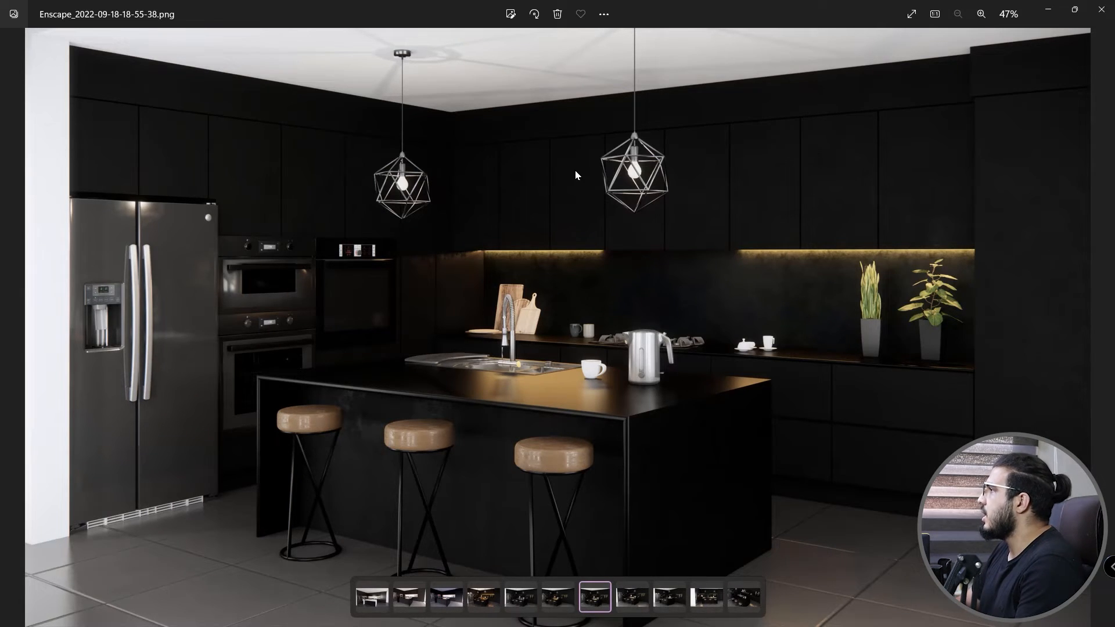
pyautogui.press('Right')
pyautogui.press('Left')
pyautogui.press('Left')
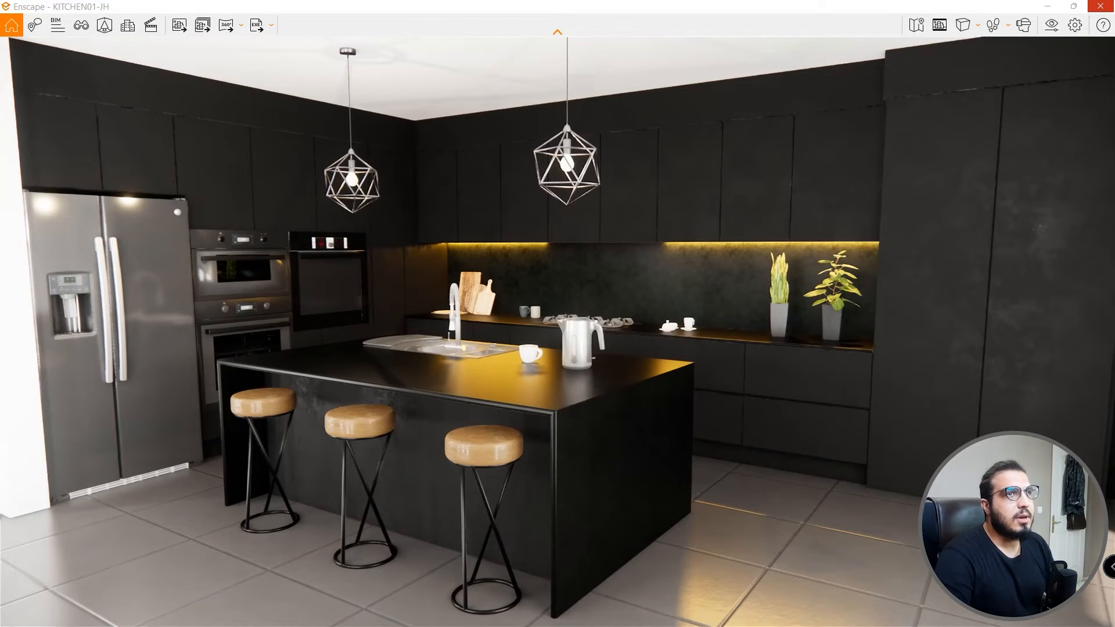
# Set the Enscape camera projection to Two-Point and frame the island, fridge and wall cabinets in the preview.
pyautogui.moveTo(656, 415); pyautogui.dragTo(785, 377)
pyautogui.moveTo(528, 442); pyautogui.dragTo(488, 446)
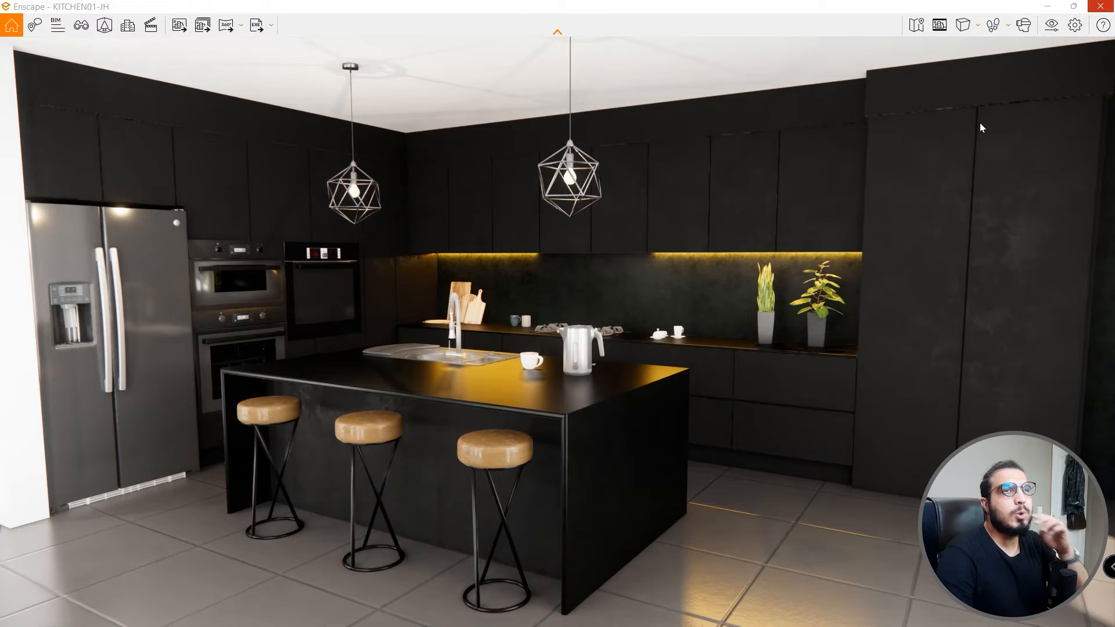
pyautogui.click(967, 23)
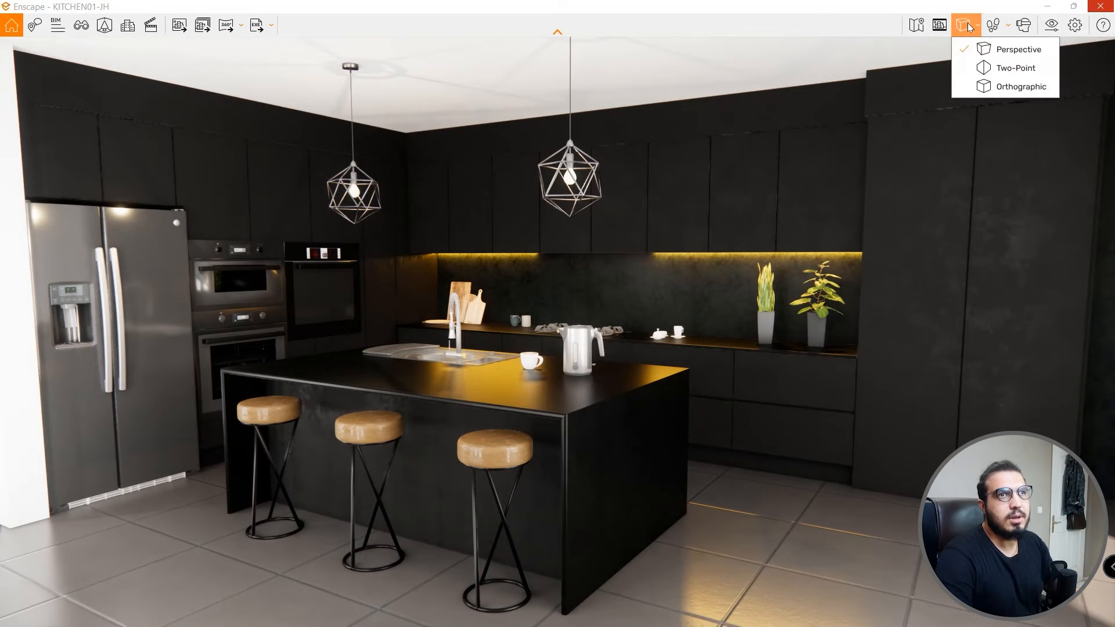
pyautogui.click(1015, 68)
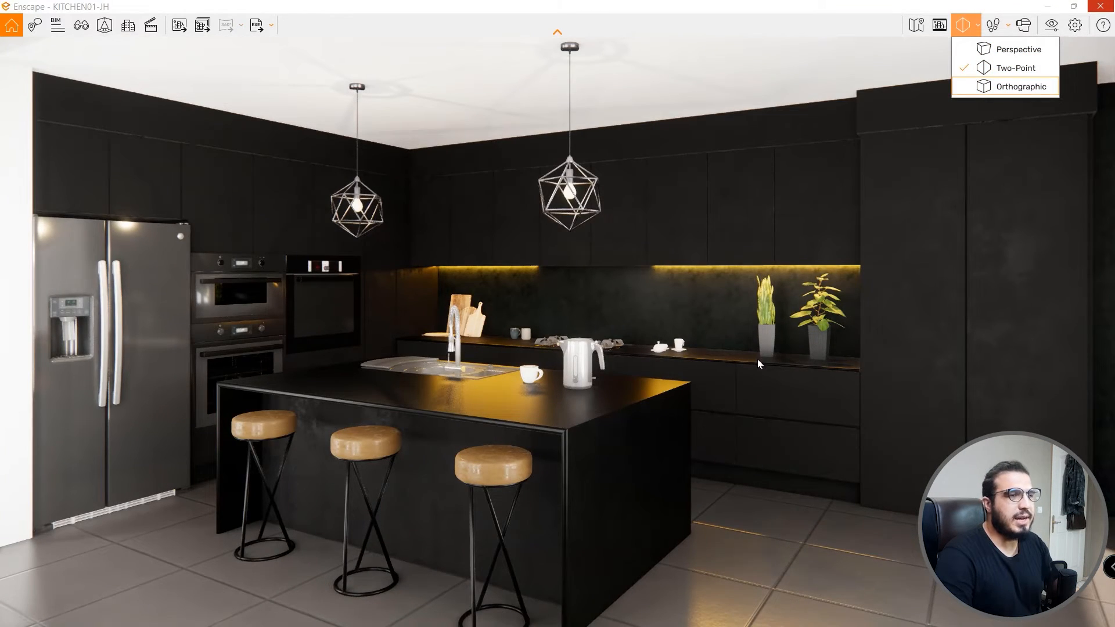
pyautogui.moveTo(707, 363)
pyautogui.mouseDown()
pyautogui.moveTo(699, 308)
pyautogui.moveTo(706, 365)
pyautogui.mouseUp()
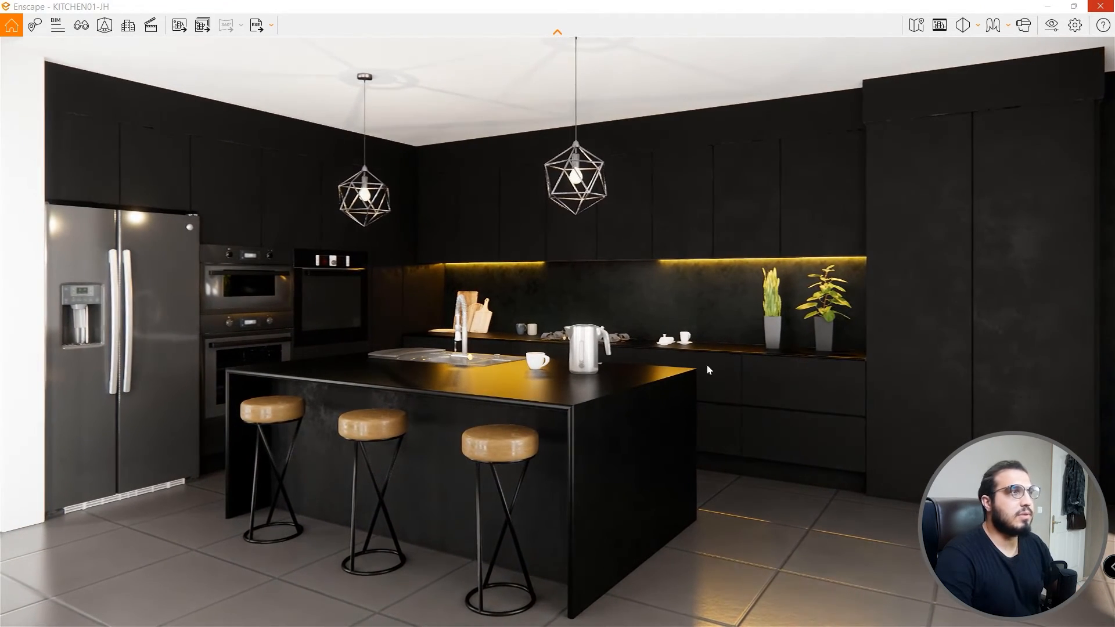
# Start creating a view from the current camera, compare it with Custom Preset, and link visual preset 2.
pyautogui.click(87, 25)
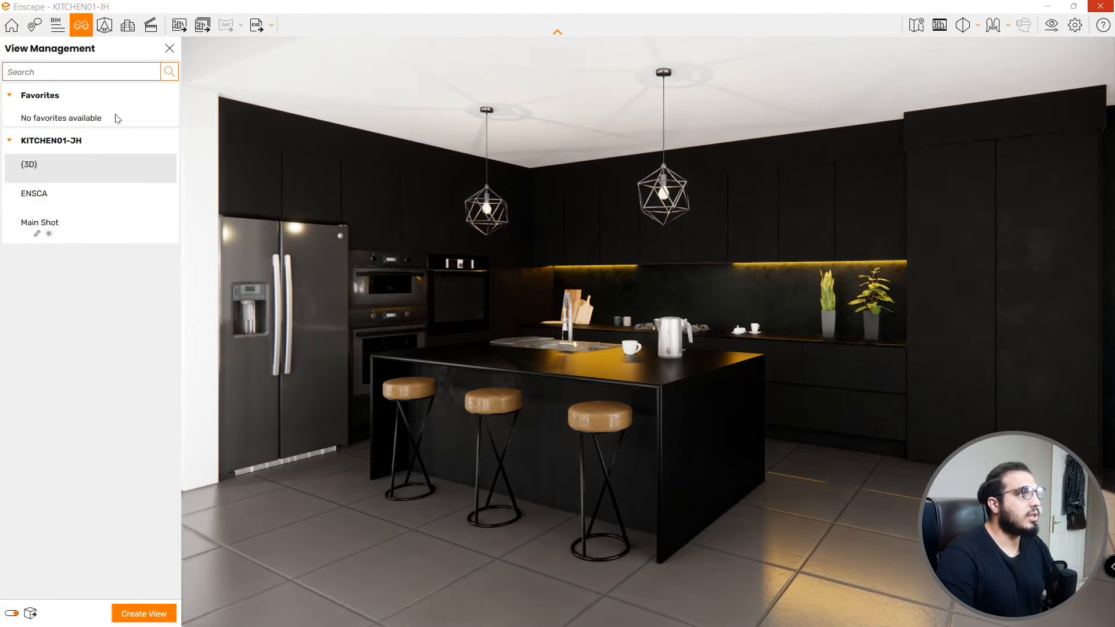
pyautogui.click(146, 614)
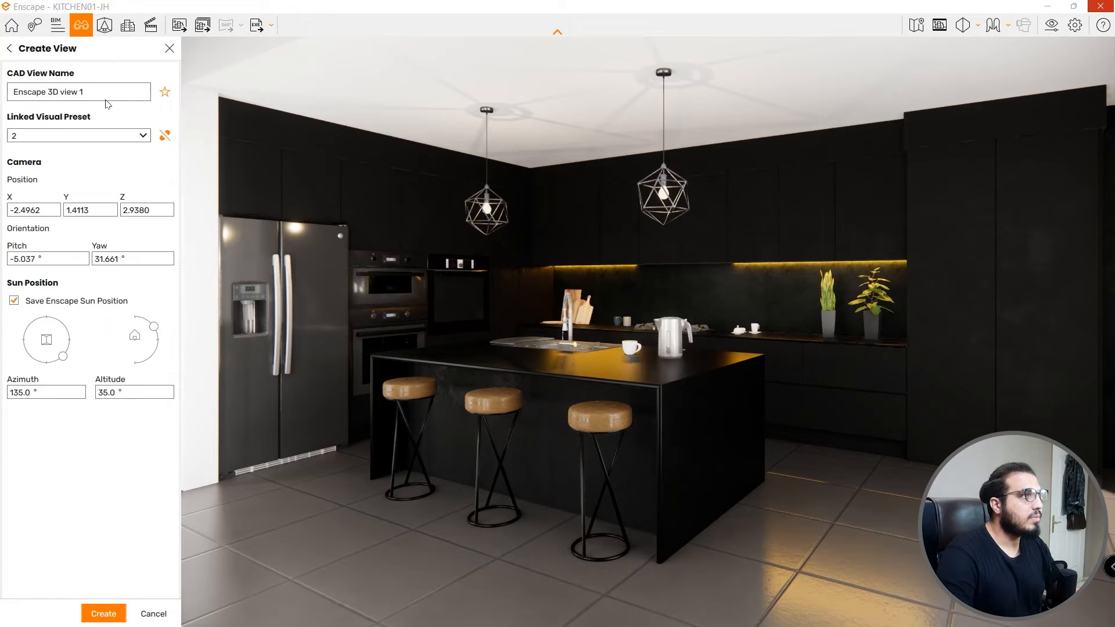
pyautogui.click(58, 141)
pyautogui.click(64, 162)
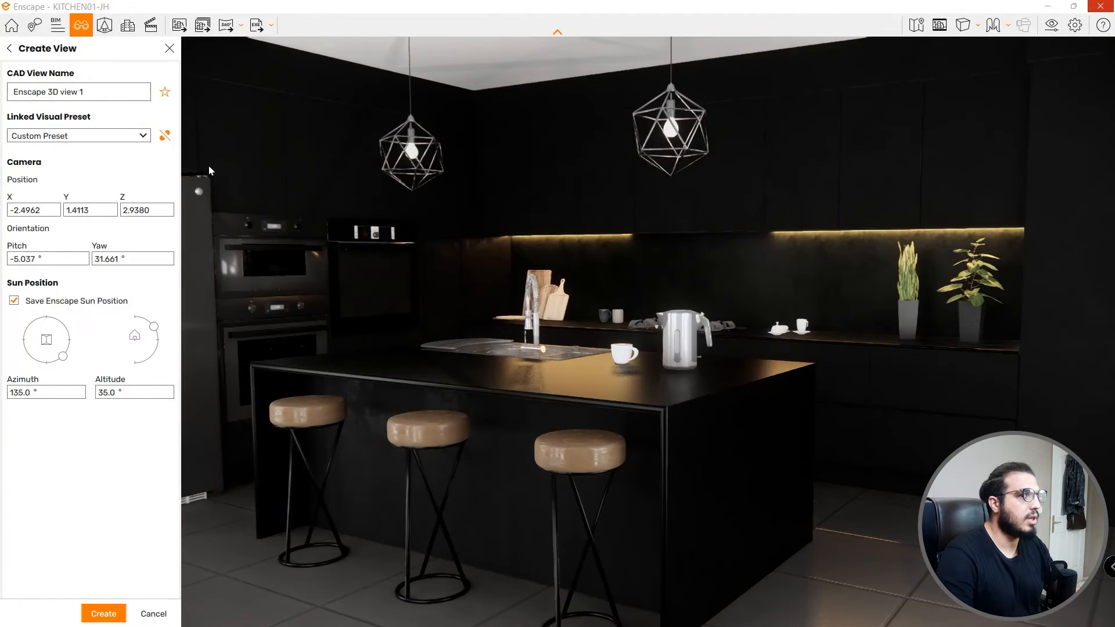
pyautogui.click(70, 138)
pyautogui.click(70, 148)
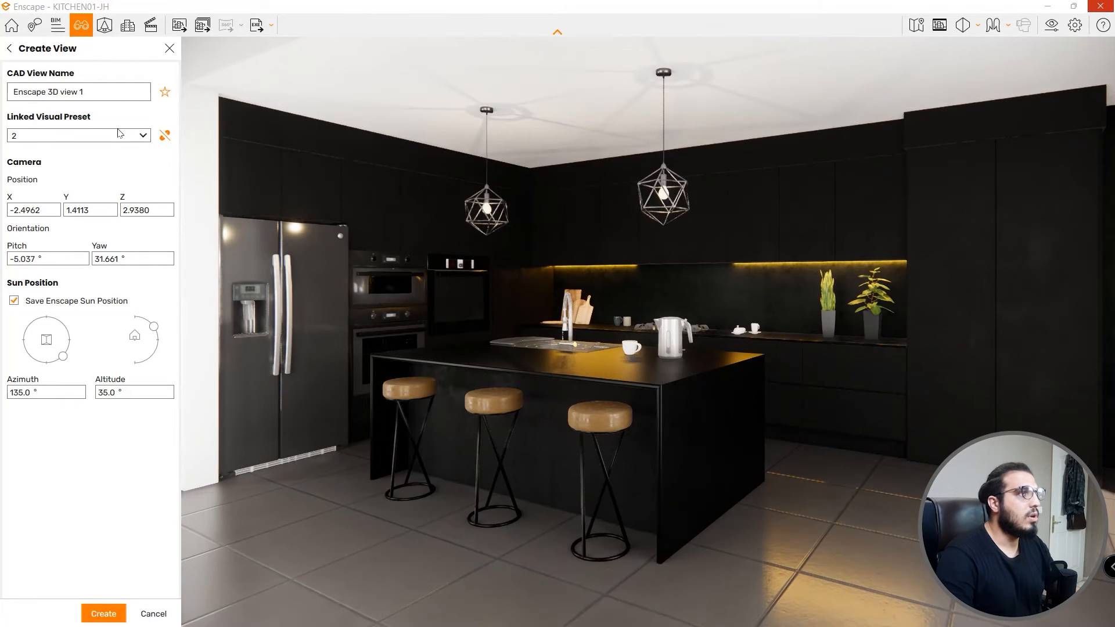
# Name the new view NEW 3D, create it, and close the view management.
pyautogui.press('BackSpace')
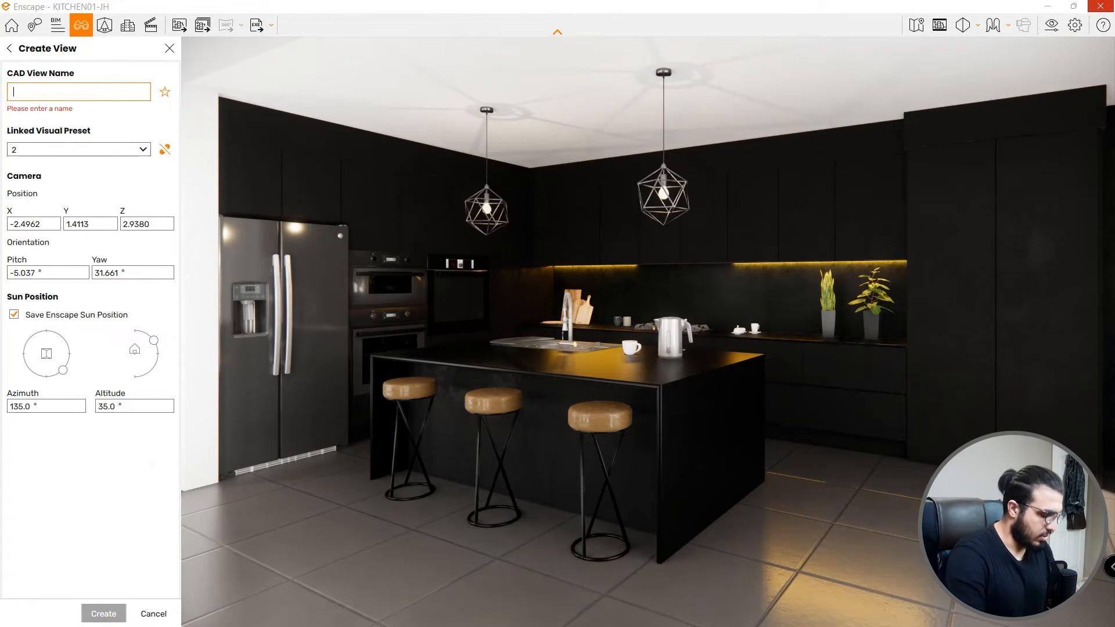
pyautogui.write('NEW')
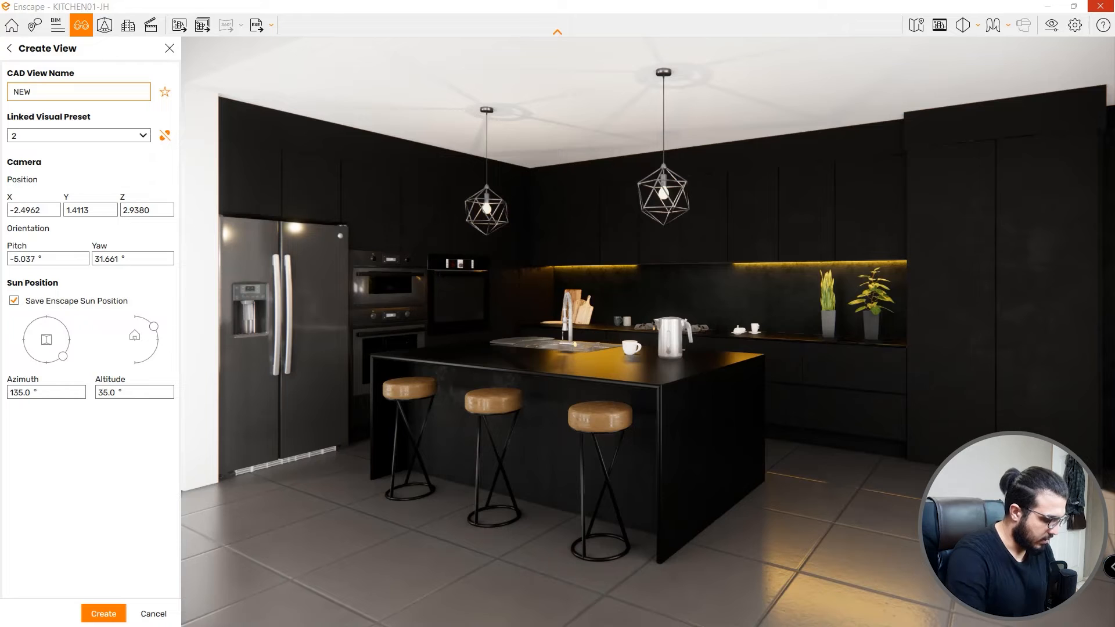
pyautogui.write(' 3D')
pyautogui.click(104, 613)
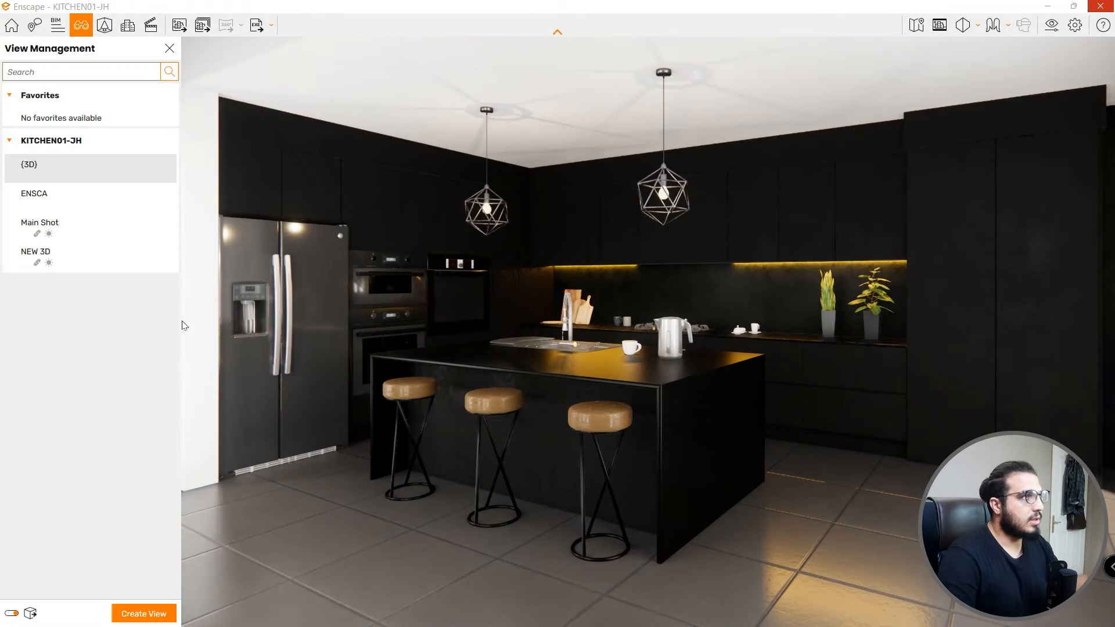
pyautogui.click(170, 48)
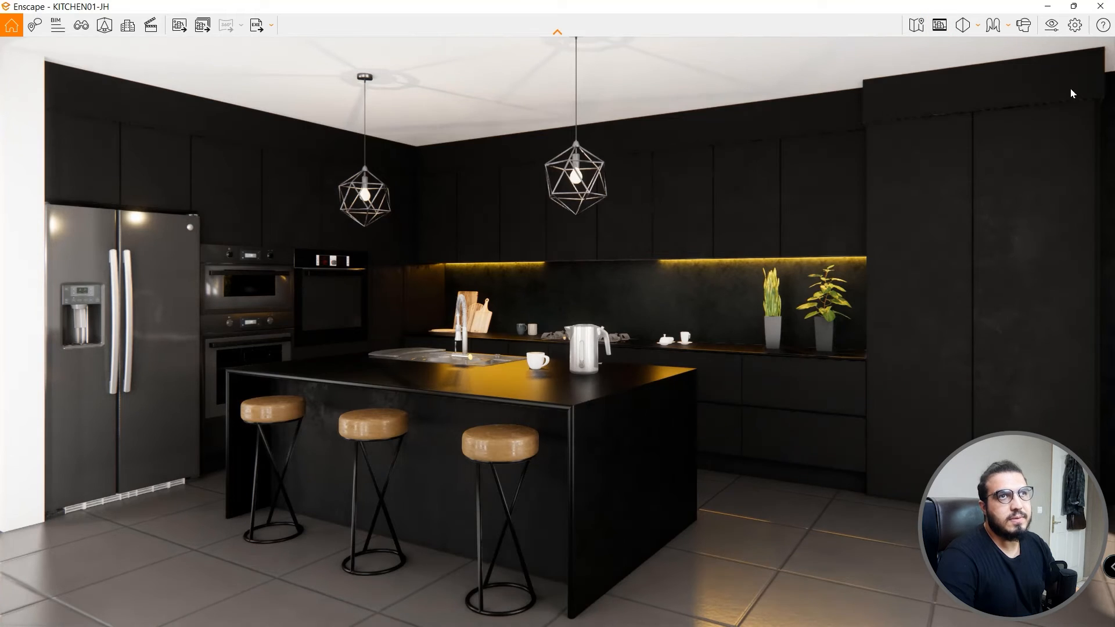
# In the visual settings, lower the exposure to 44 % and the field of view to 72°, and reframe the kitchen.
pyautogui.click(972, 33)
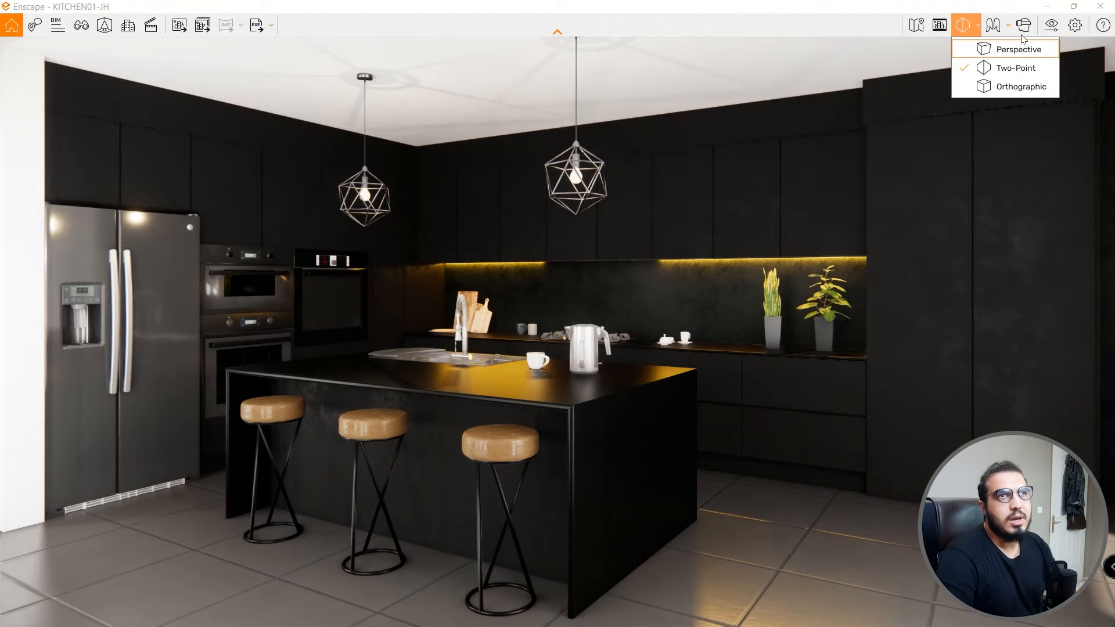
pyautogui.click(1045, 32)
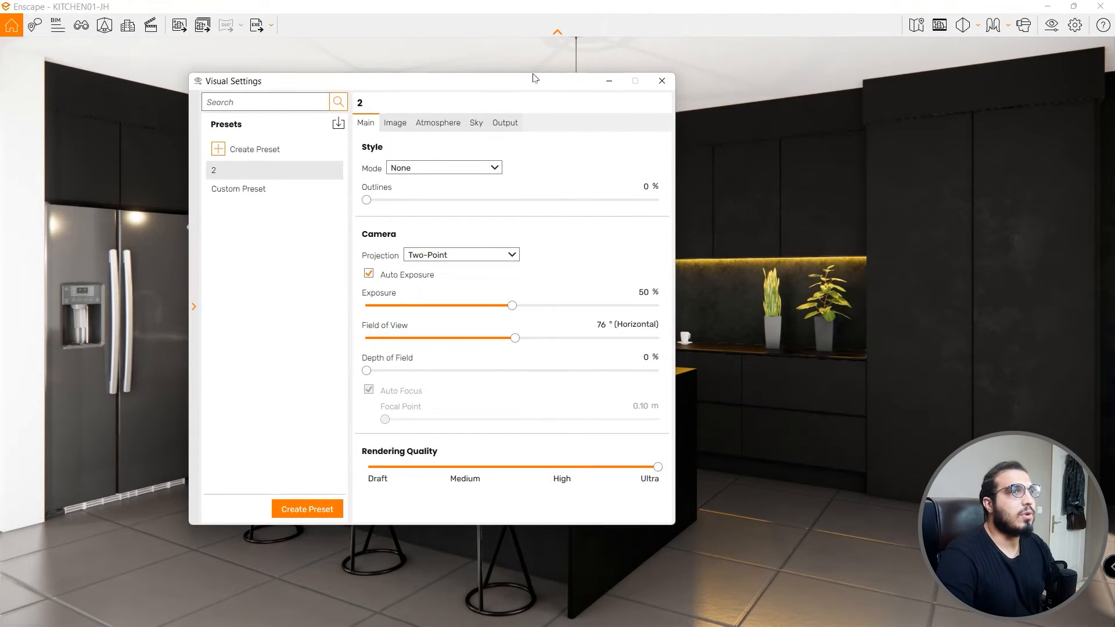
pyautogui.click(194, 306)
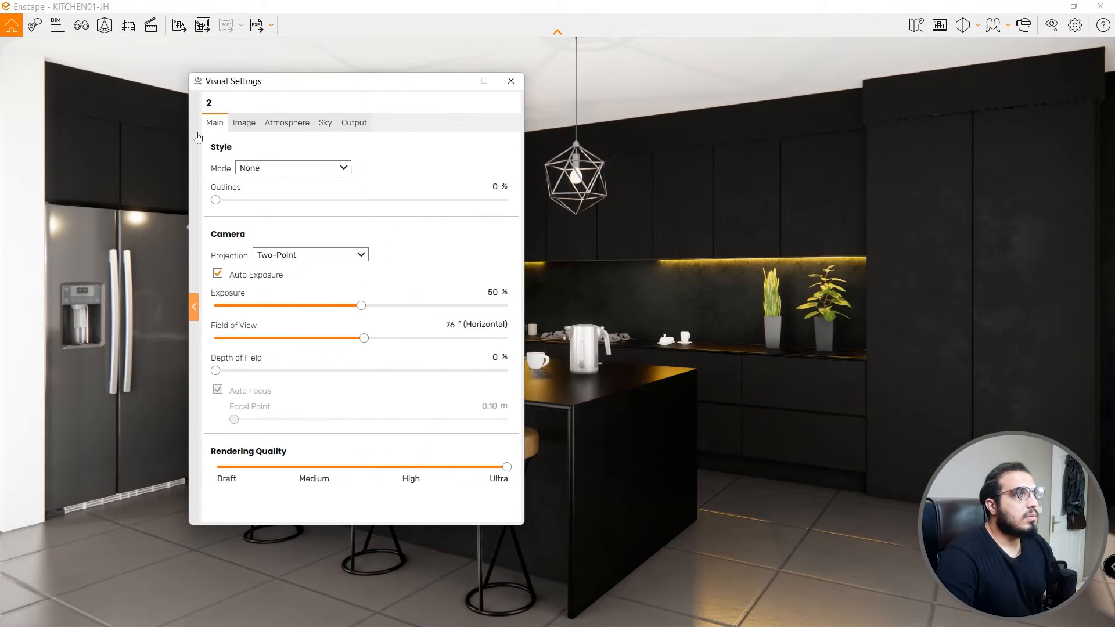
pyautogui.moveTo(372, 90); pyautogui.dragTo(883, 110)
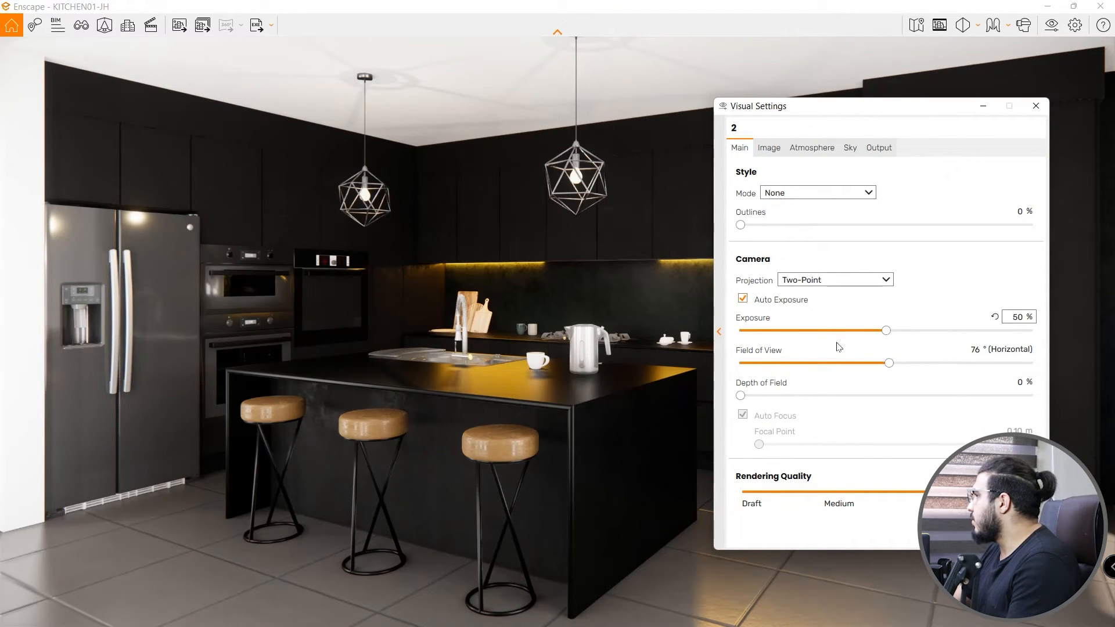
pyautogui.scroll(-3, 838, 349)
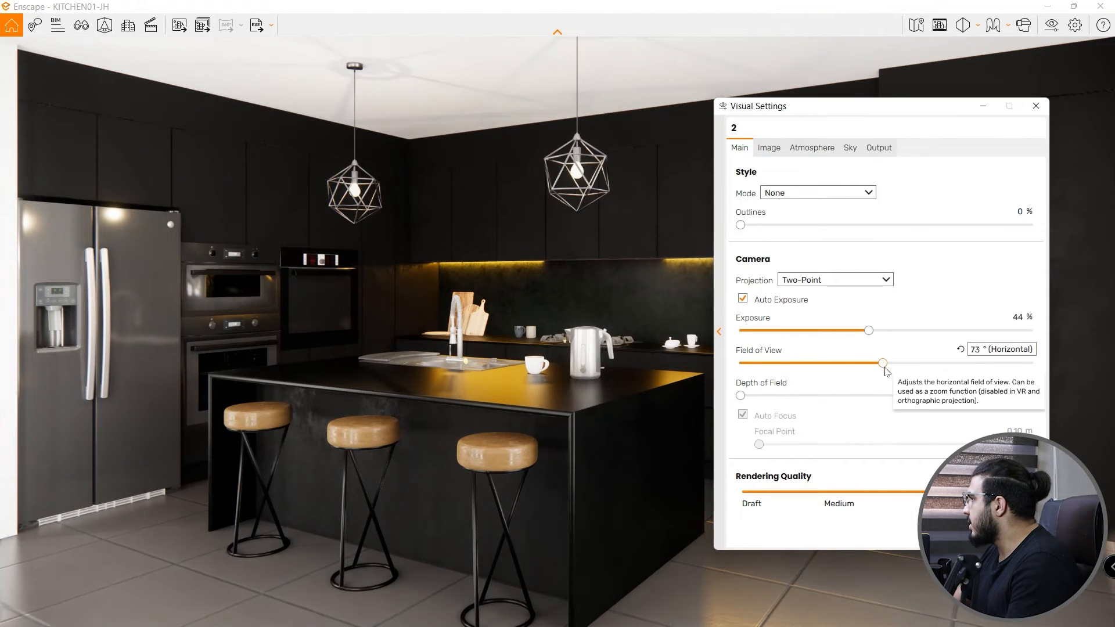
pyautogui.moveTo(881, 366); pyautogui.dragTo(880, 366)
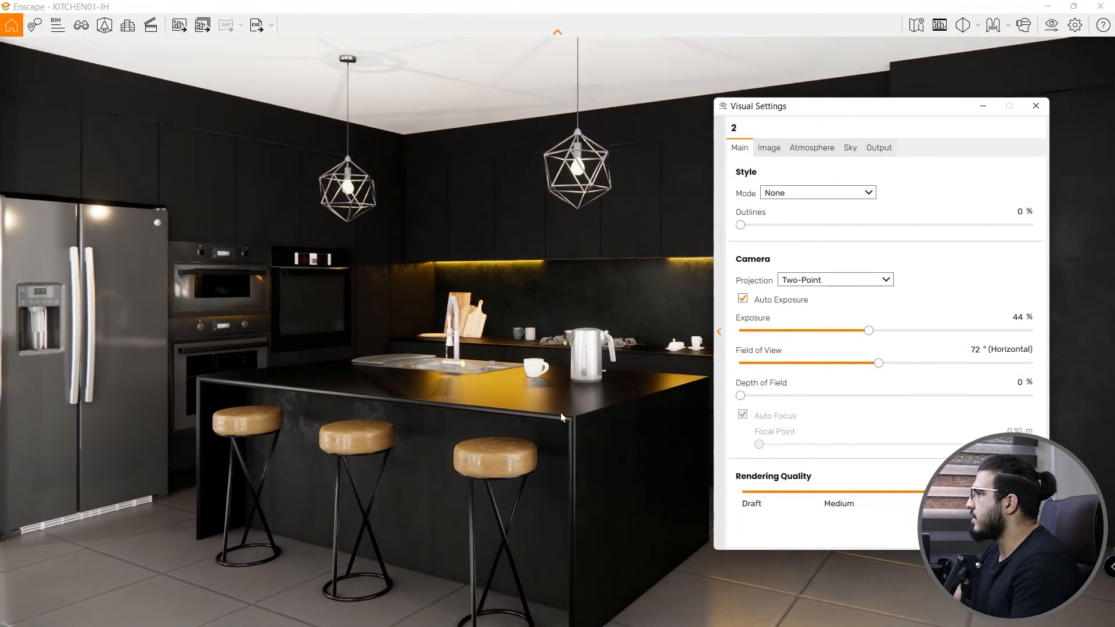
pyautogui.moveTo(560, 417)
pyautogui.mouseDown()
pyautogui.moveTo(555, 425)
pyautogui.moveTo(592, 412)
pyautogui.moveTo(574, 413)
pyautogui.mouseUp()
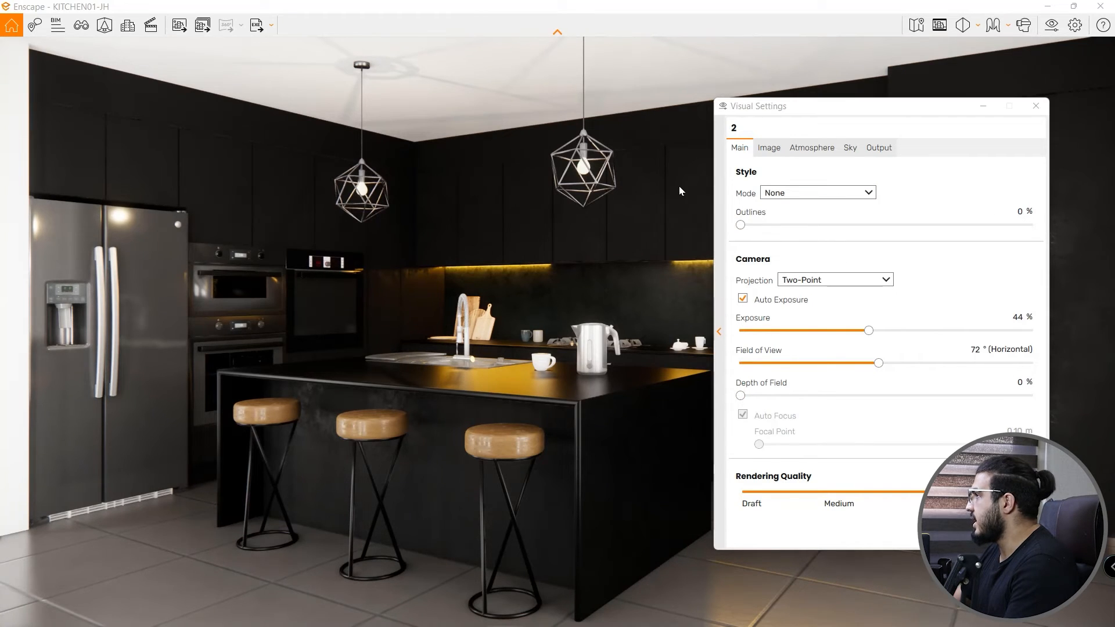
# In the image corrections, compare Auto Contrast on and off, leave it off, and set Highlights to -15 %.
pyautogui.click(768, 148)
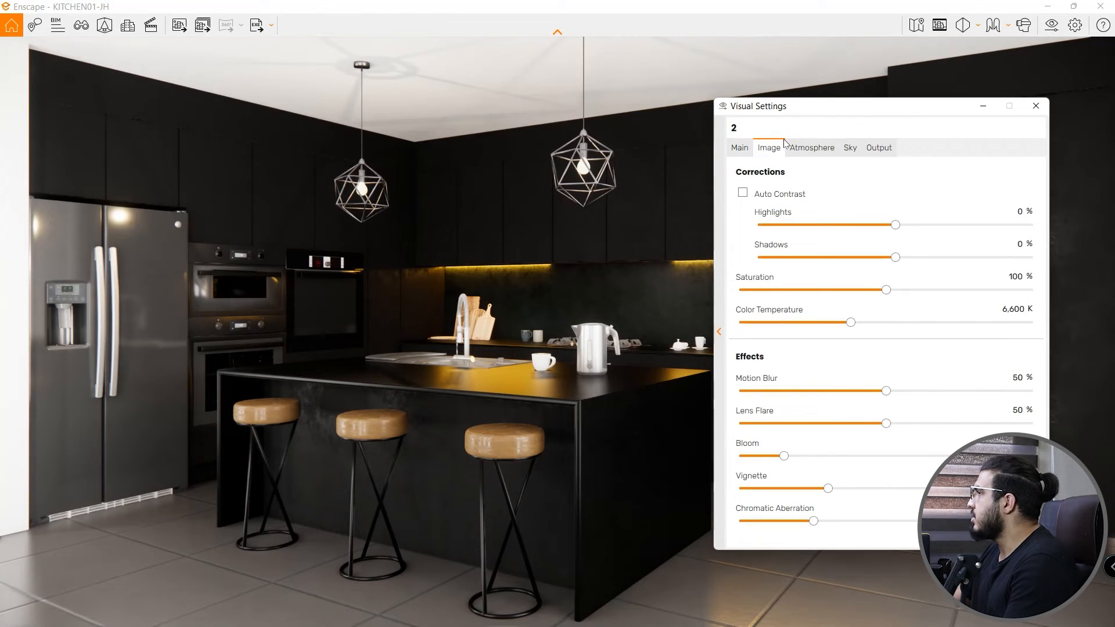
pyautogui.click(789, 194)
pyautogui.click(793, 200)
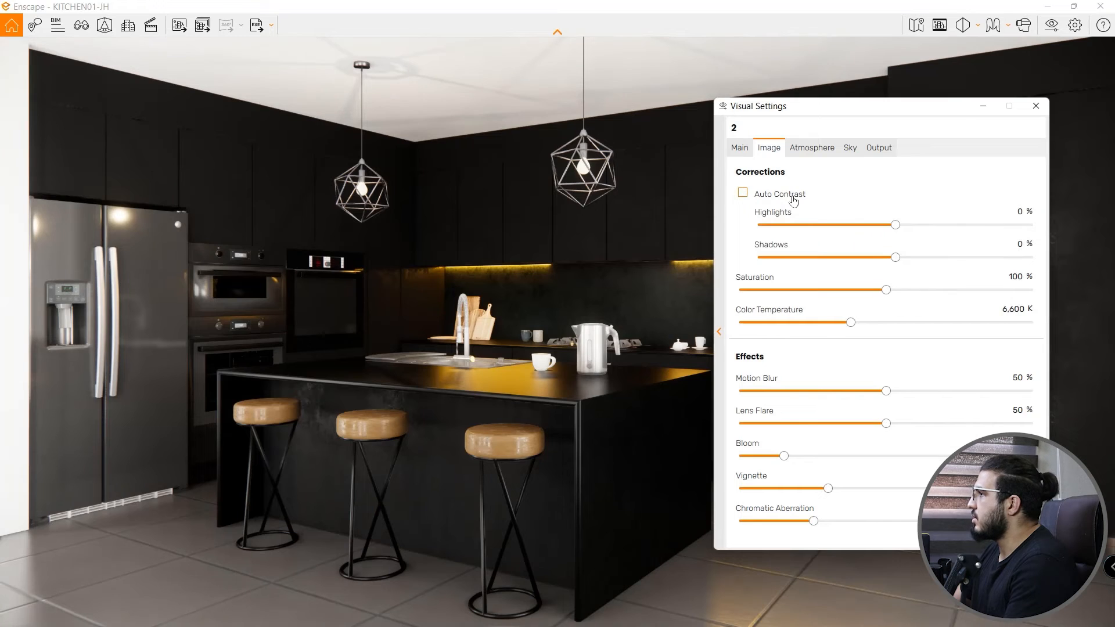
pyautogui.click(791, 199)
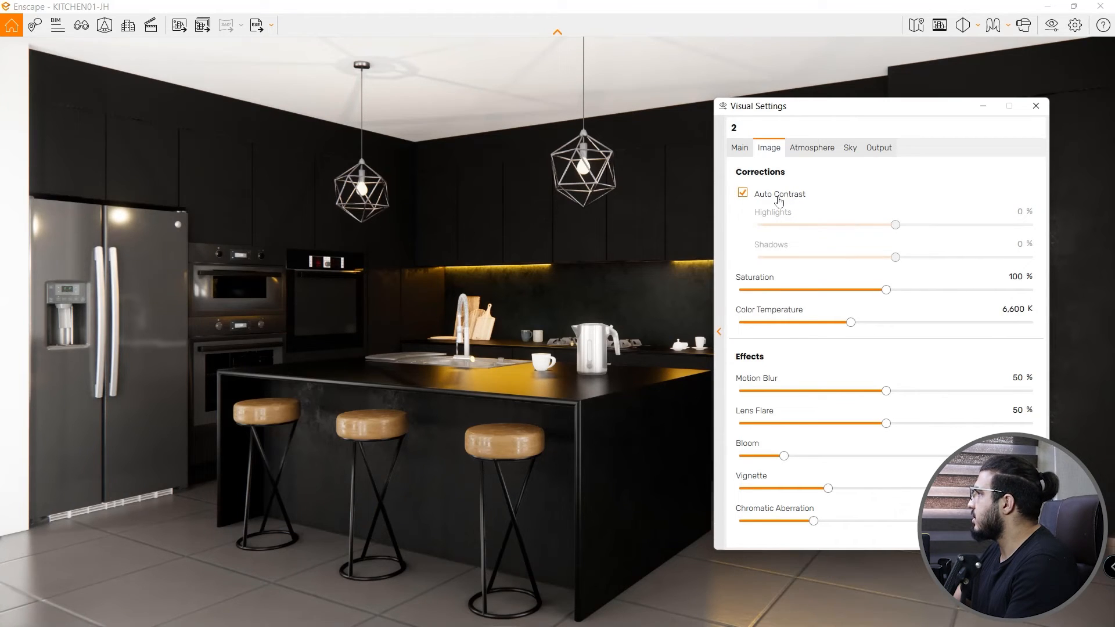
pyautogui.click(779, 201)
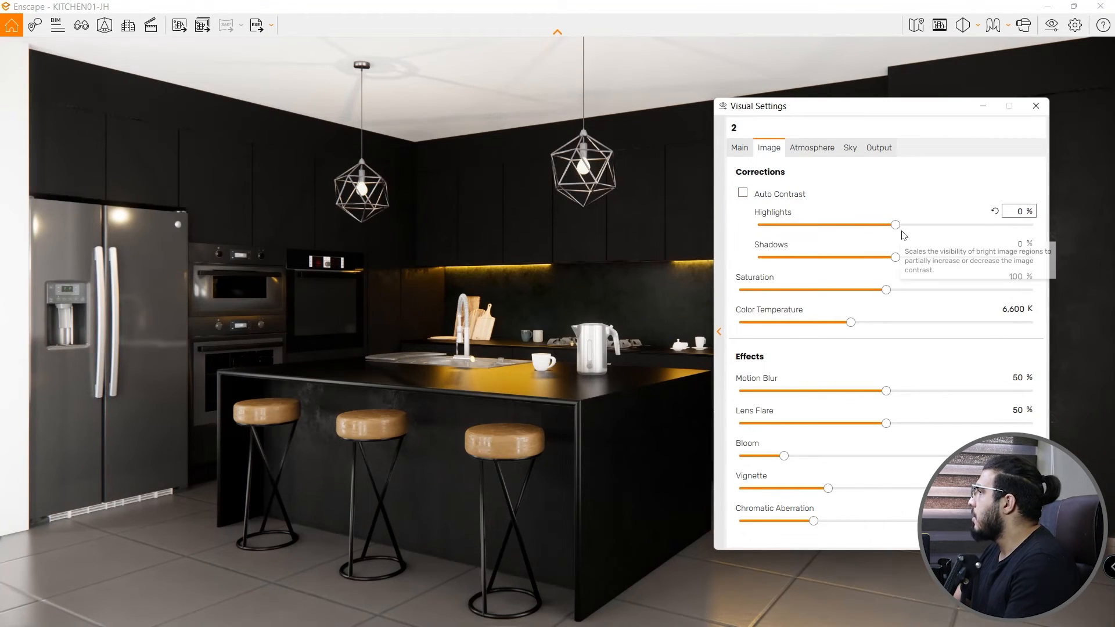
pyautogui.moveTo(896, 226); pyautogui.dragTo(876, 225)
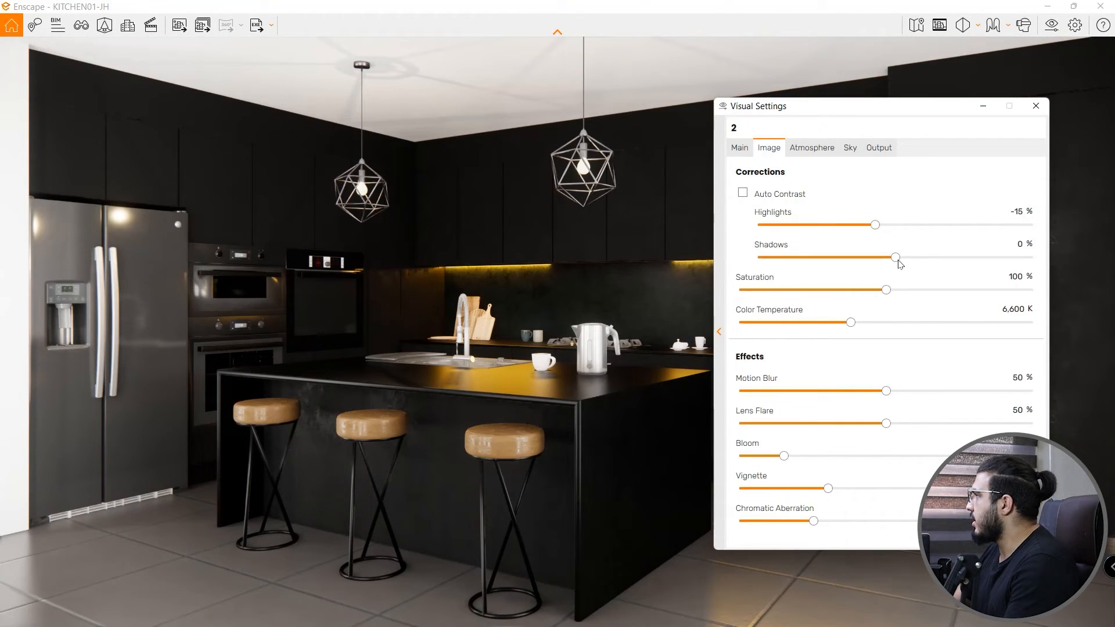
pyautogui.moveTo(895, 257); pyautogui.dragTo(877, 258)
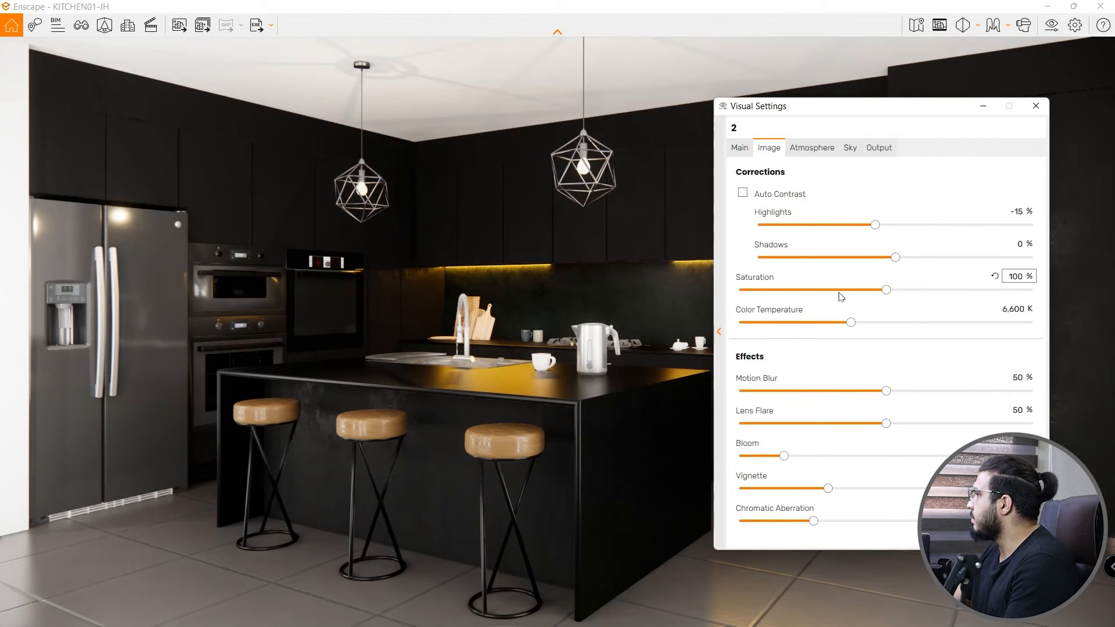
pyautogui.moveTo(849, 112); pyautogui.dragTo(844, 137)
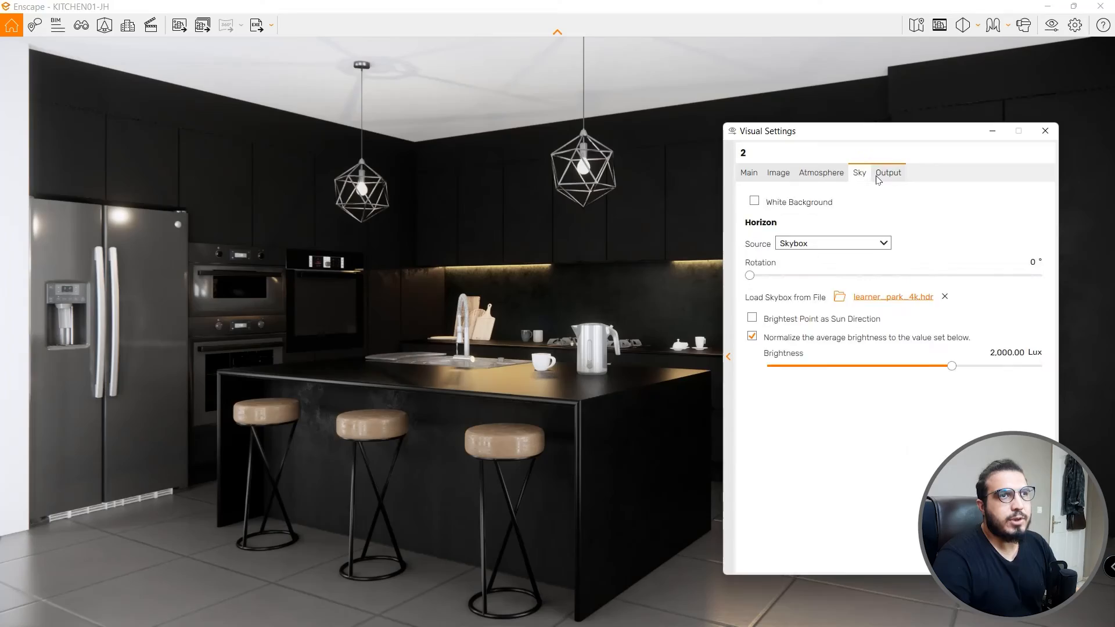
# Check the output settings, show the safe frame, and save a PNG screenshot of the view to the Pictures folder.
pyautogui.click(886, 173)
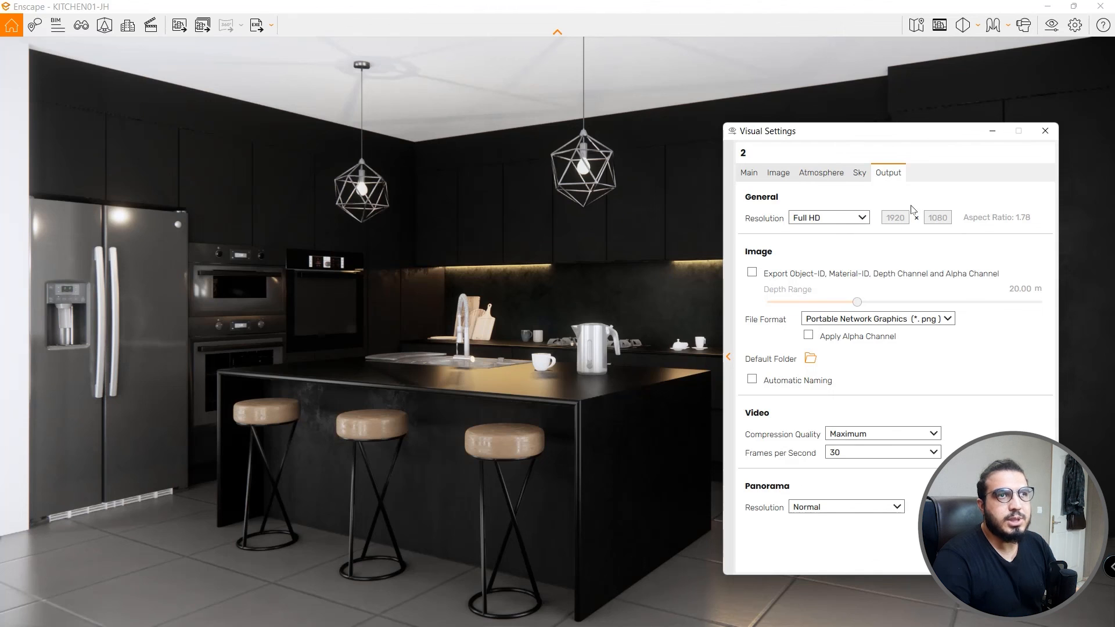
pyautogui.click(1049, 133)
pyautogui.click(939, 25)
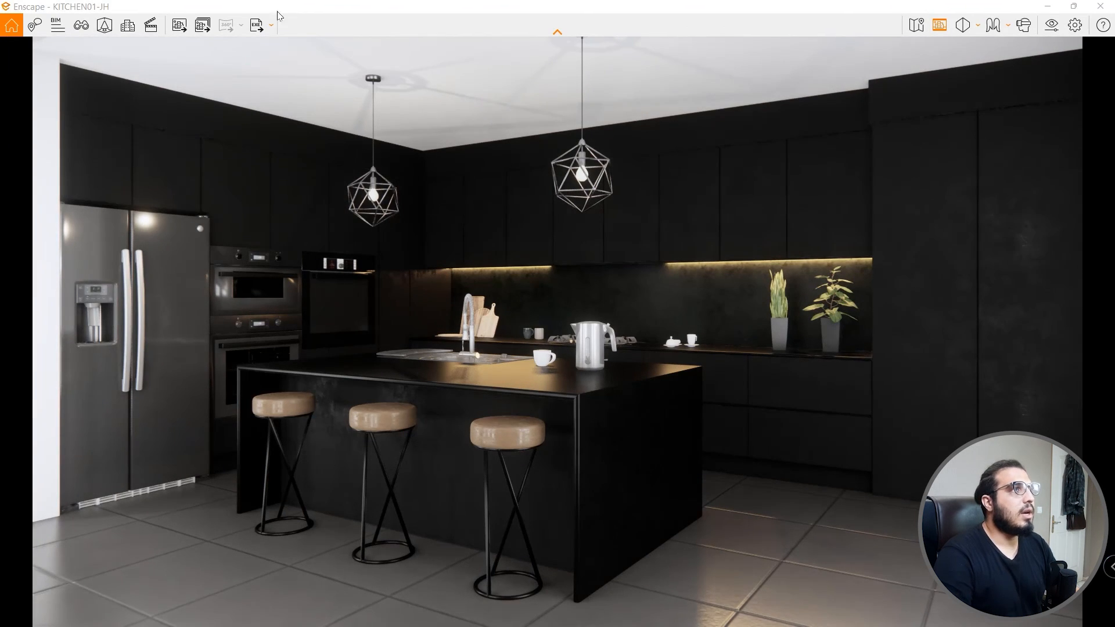
pyautogui.click(178, 25)
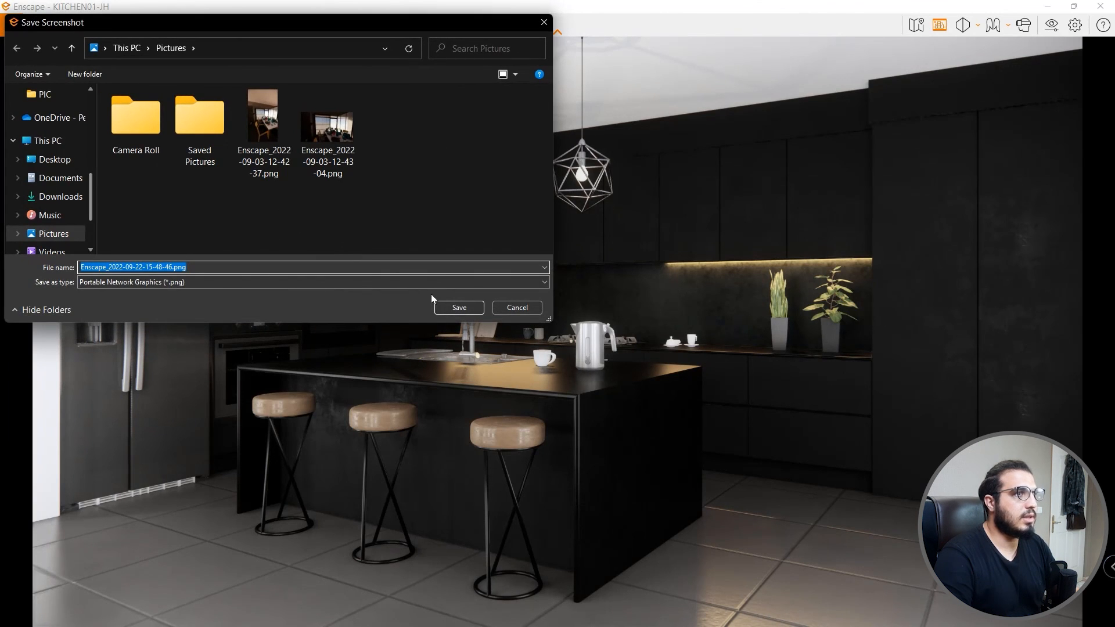
pyautogui.click(458, 307)
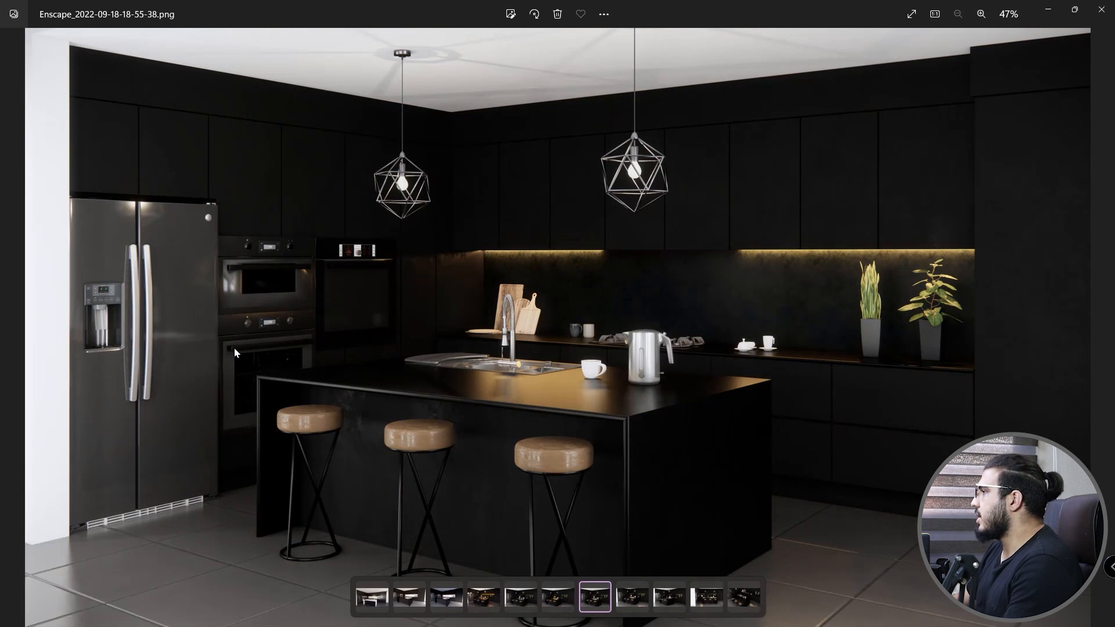
# Look through the final MAIN renders in the image viewer to review the kitchen from its other camera angles.
pyautogui.press('Right')
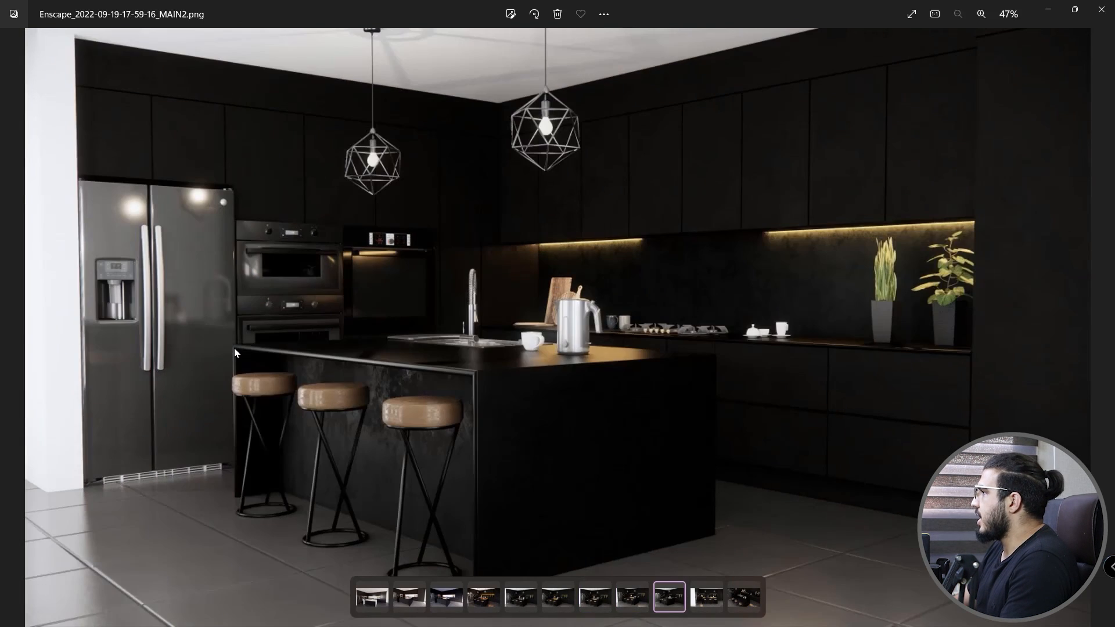
pyautogui.press('Right')
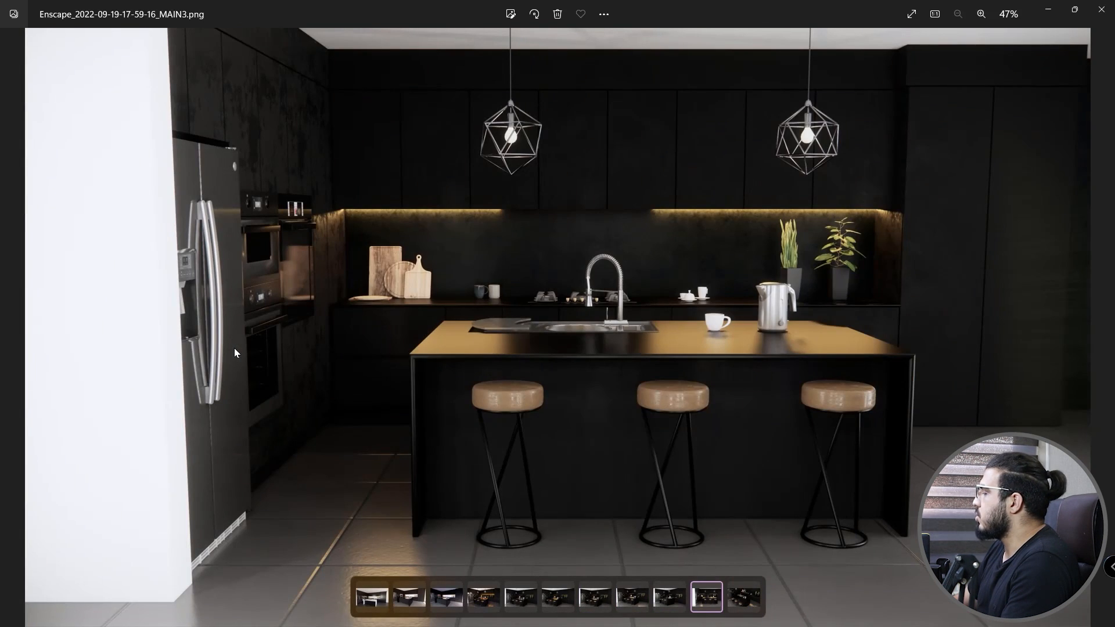
pyautogui.press('Right')
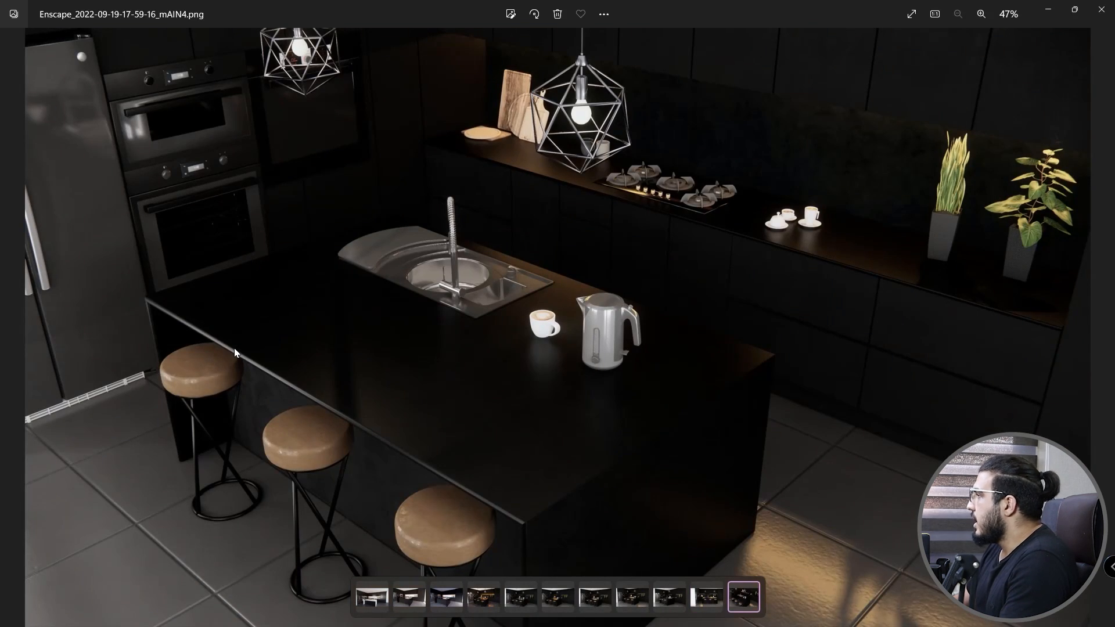